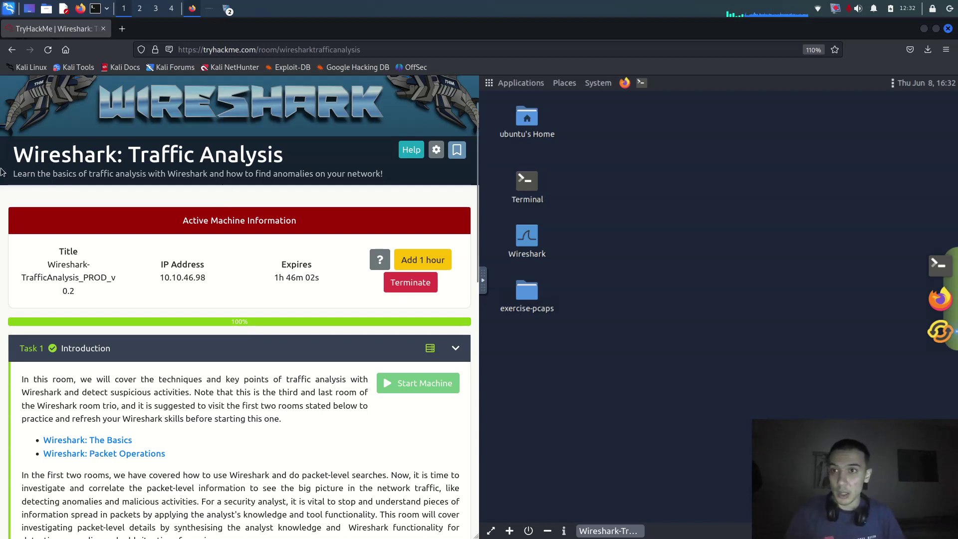
- Look over the Wireshark: Traffic Analysis room's title, list of tasks and Task 1 introduction
left_click_drag(6, 166, 117, 157)
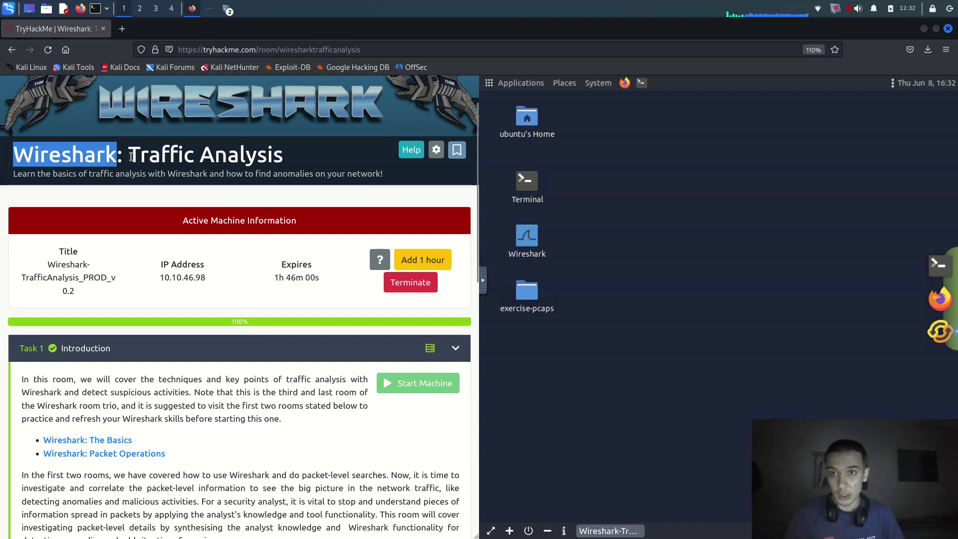
left_click(299, 166)
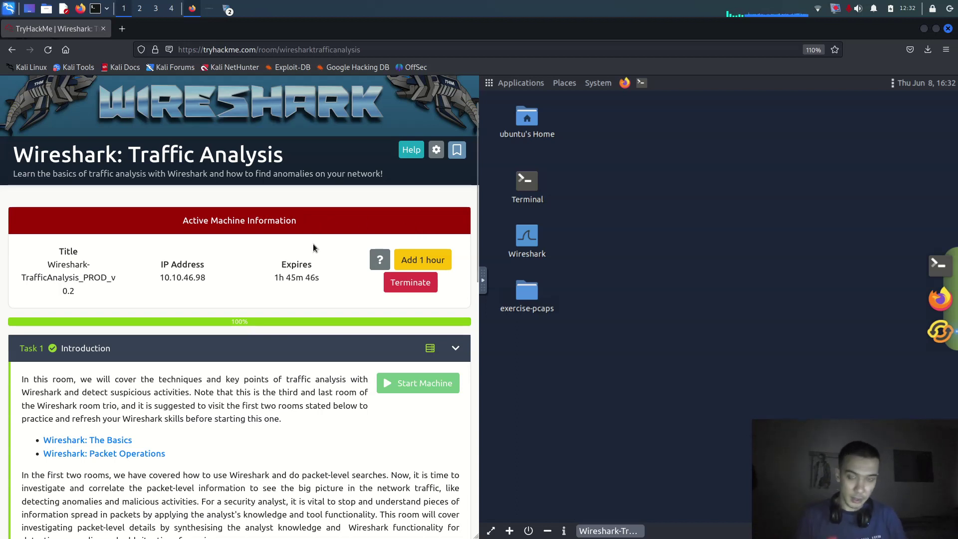
scroll(185, 323, "down", 10)
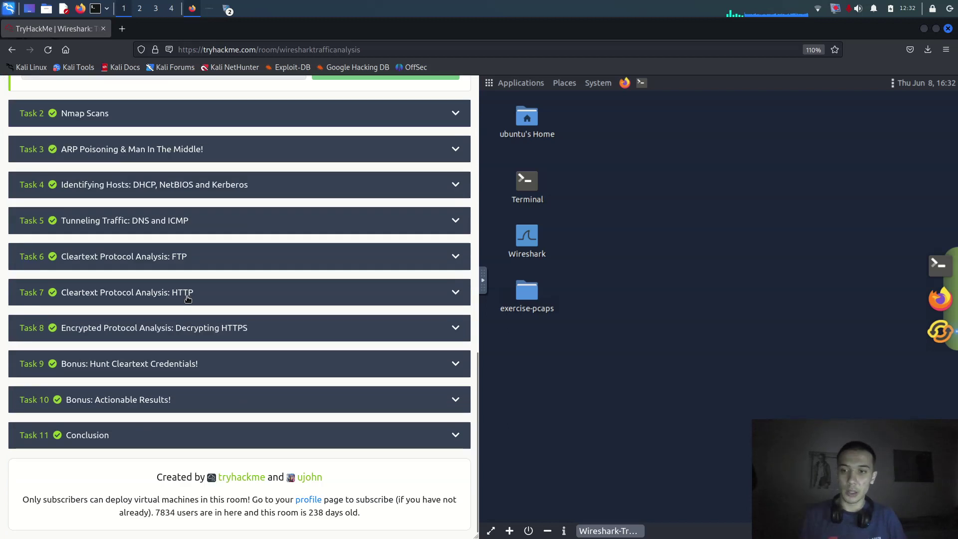
scroll(243, 356, "up", 5)
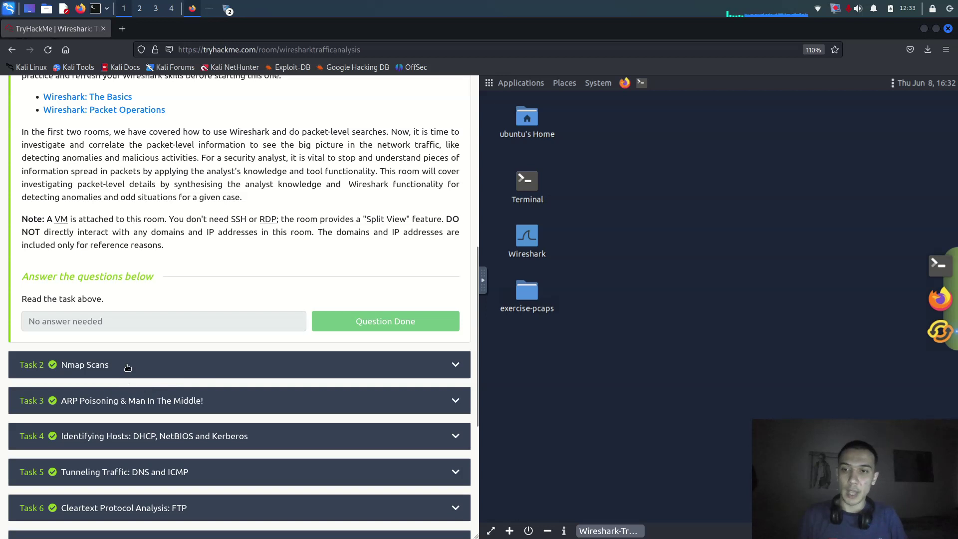
scroll(166, 360, "up", 4)
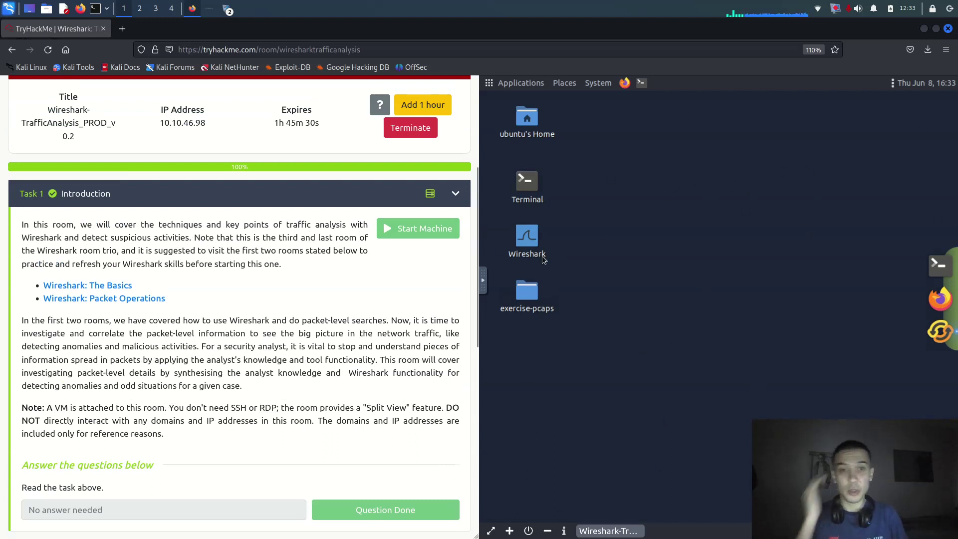
- Open the exercise-pcaps folder and look through the capture files in its nmap and arp subfolders
double_click(520, 294)
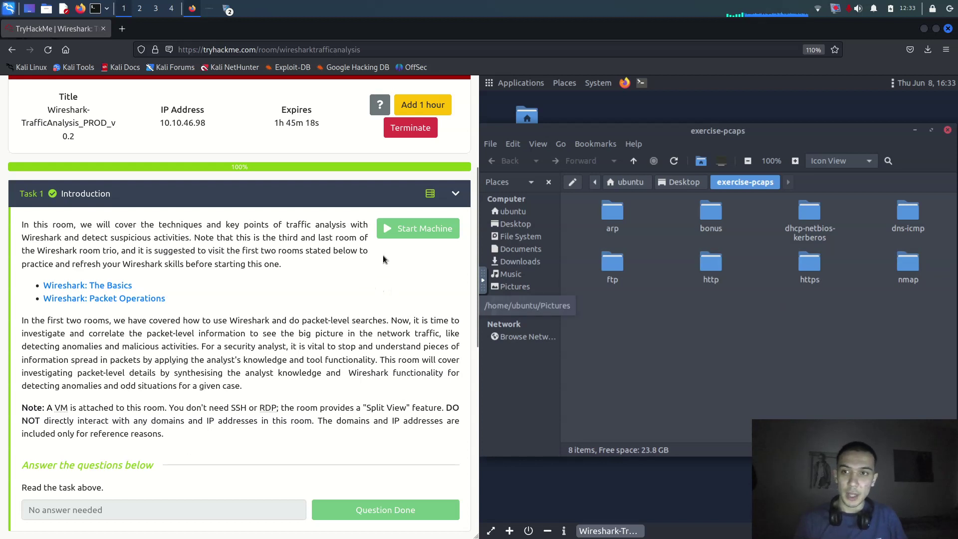
double_click(910, 271)
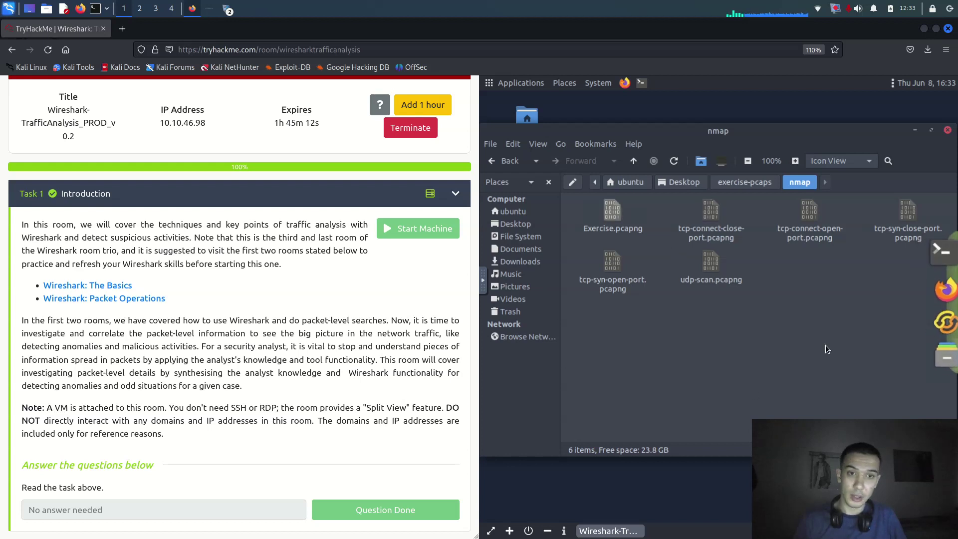
left_click(495, 160)
double_click(614, 210)
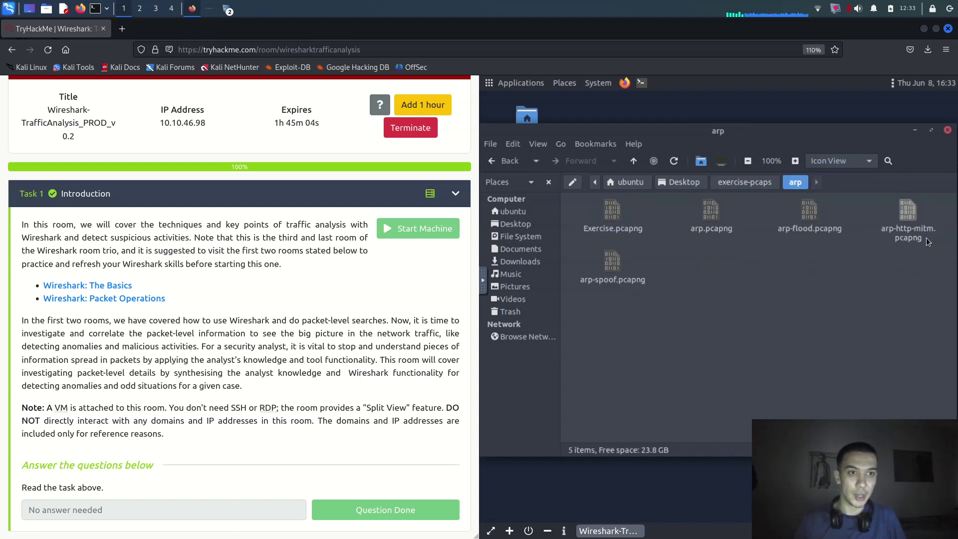
left_click(505, 165)
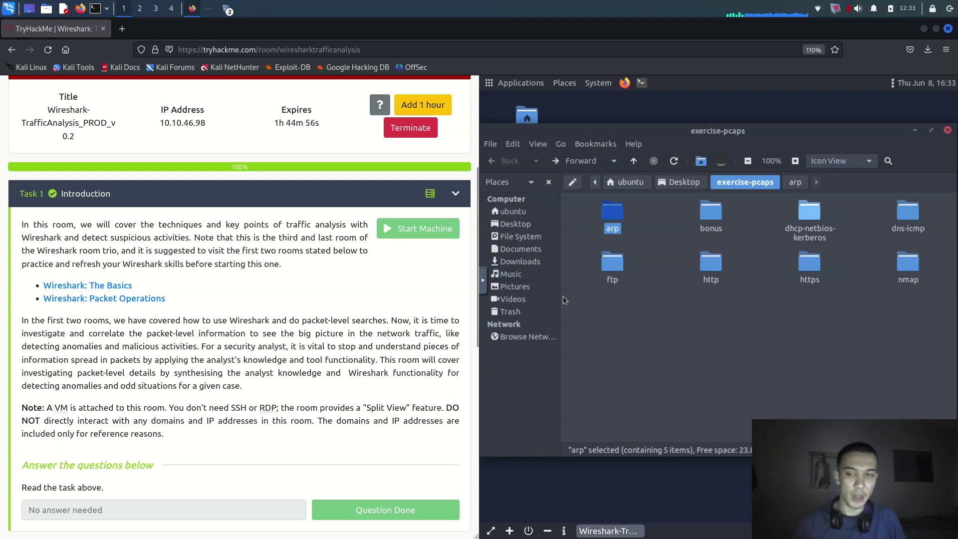
- Expand Task 2, Nmap Scans, in the room and close the leftover image viewer window
scroll(240, 289, "down", 3)
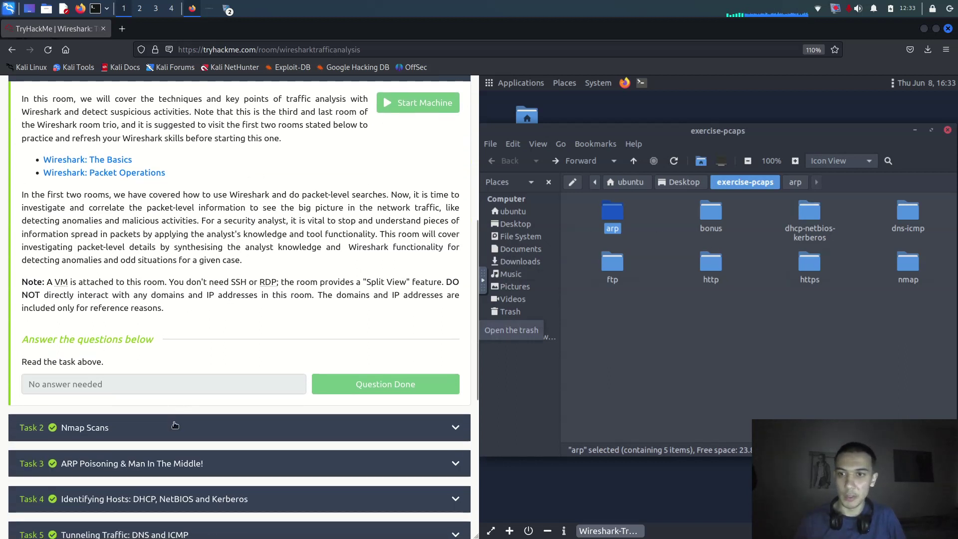
left_click(176, 426)
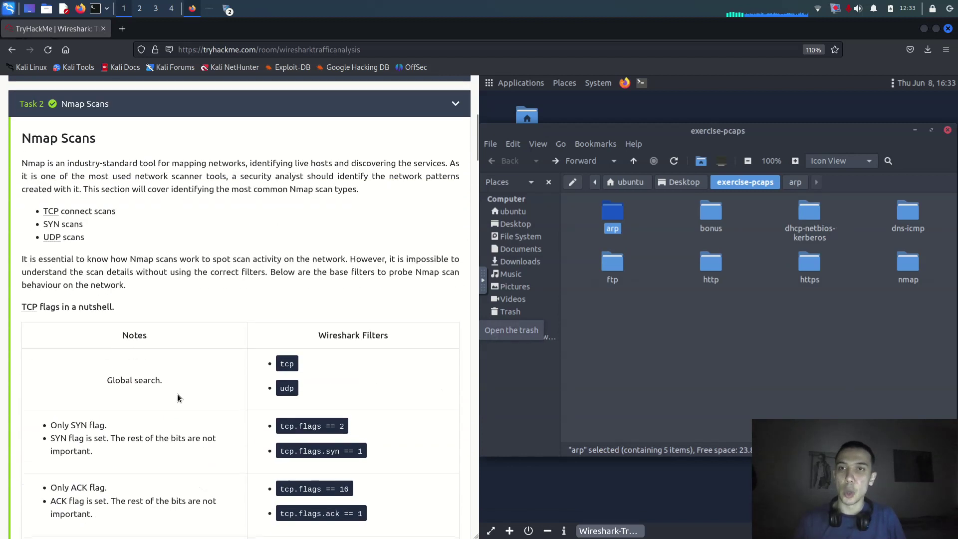
left_click(209, 8)
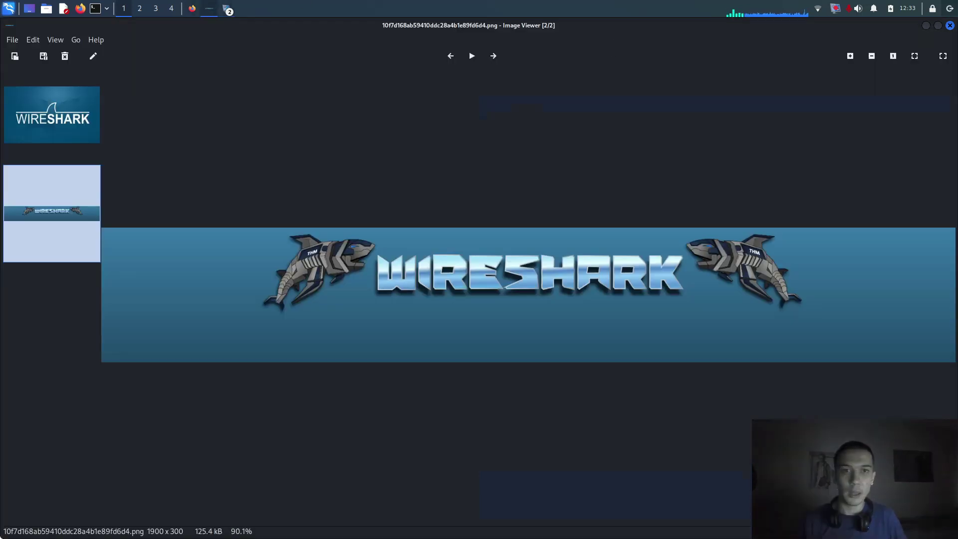
left_click(950, 26)
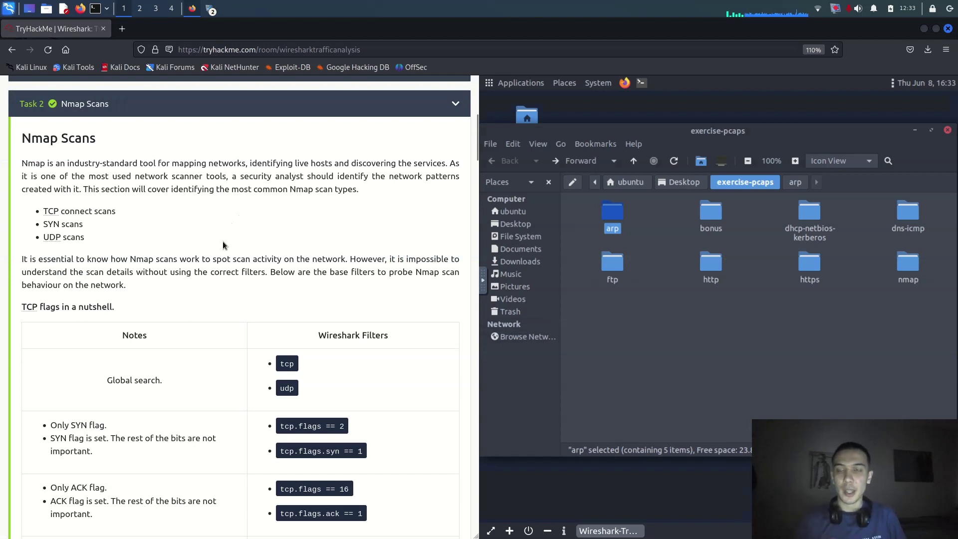
- Read the Nmap Scans introduction, its list of scan types and the global search row of the TCP flags table
left_click_drag(21, 137, 170, 143)
left_click(172, 143)
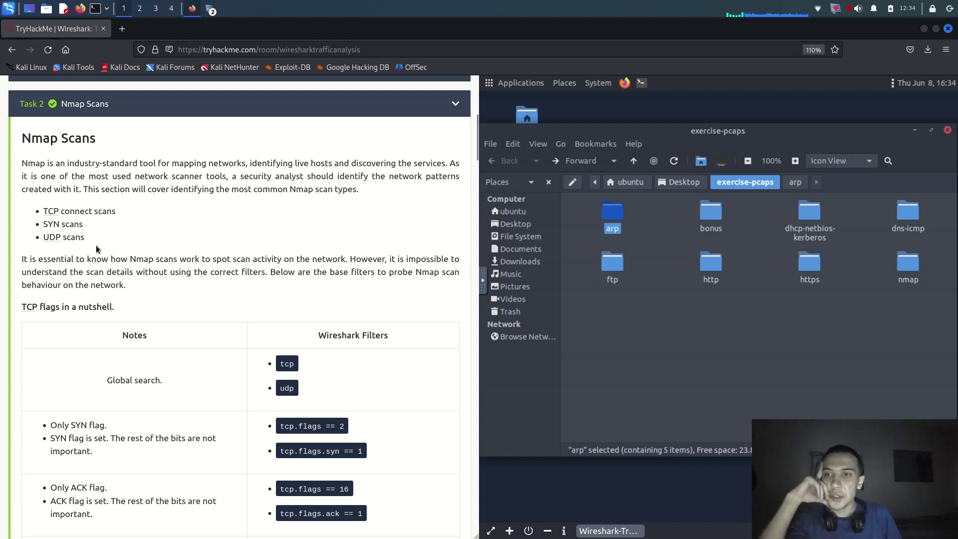
left_click_drag(83, 247, 49, 202)
left_click(49, 202)
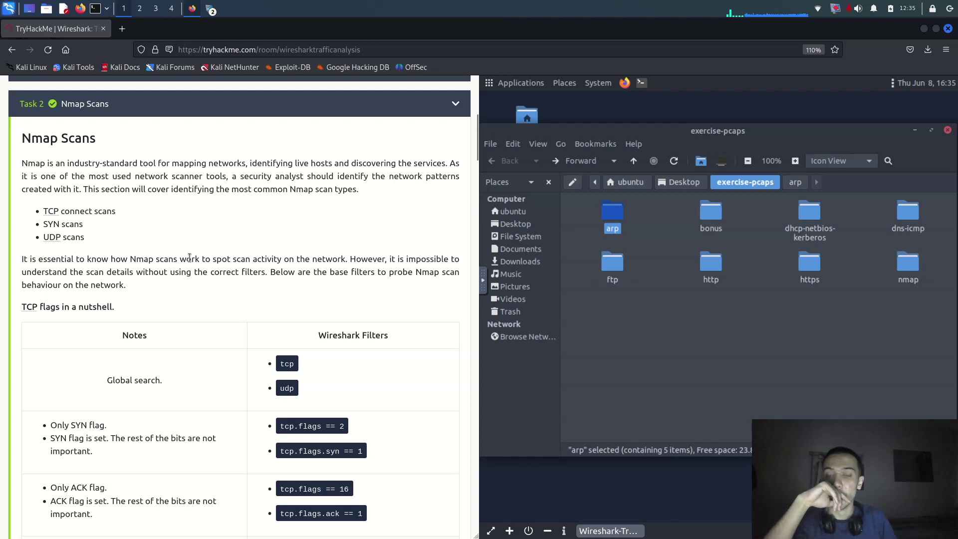
left_click_drag(252, 260, 323, 260)
left_click(344, 272)
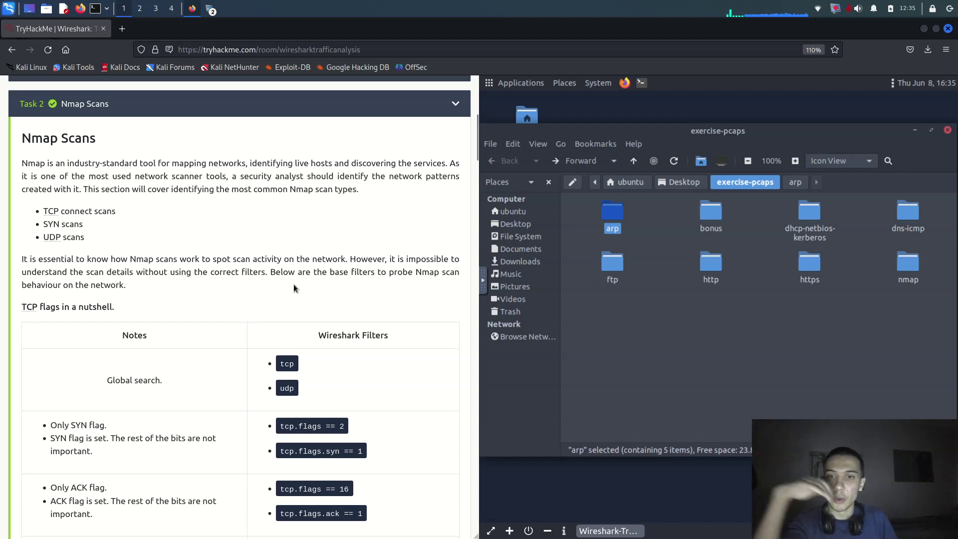
left_click_drag(22, 307, 167, 314)
left_click(190, 308)
scroll(209, 302, "down", 4)
left_click_drag(104, 193, 203, 191)
left_click(202, 194)
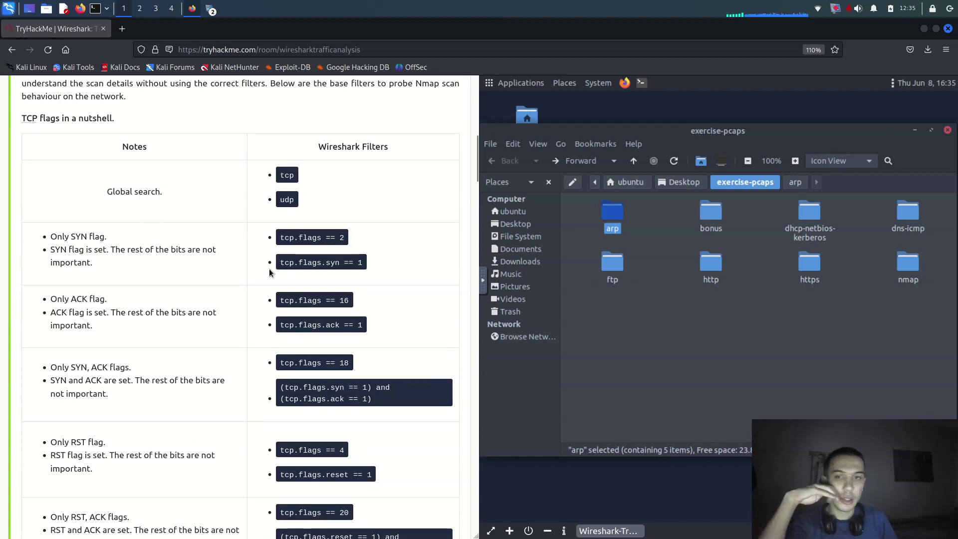
- Check which file the Nmap Scans questions call for and open Exercise.pcapng from the nmap folder in Wireshark
scroll(277, 269, "down", 10)
scroll(269, 282, "down", 20)
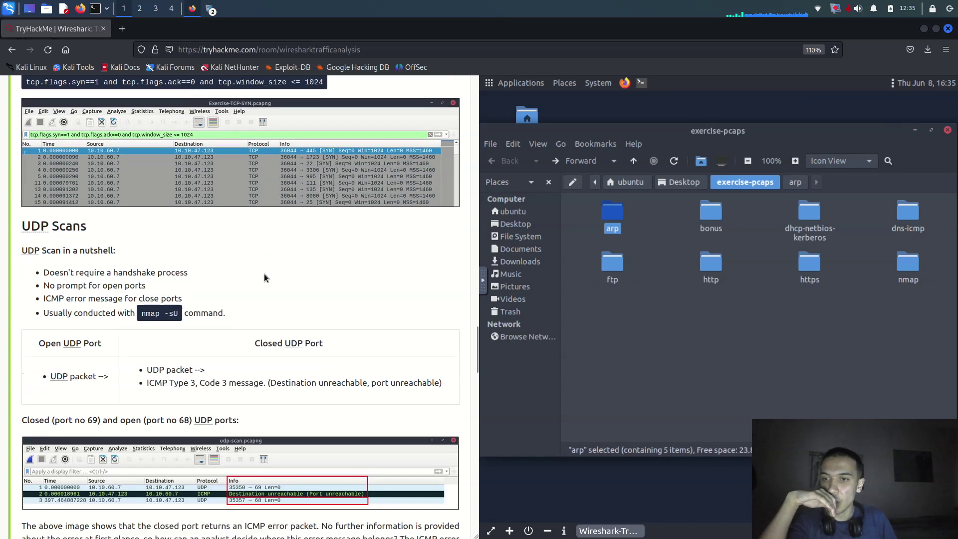
scroll(265, 268, "down", 15)
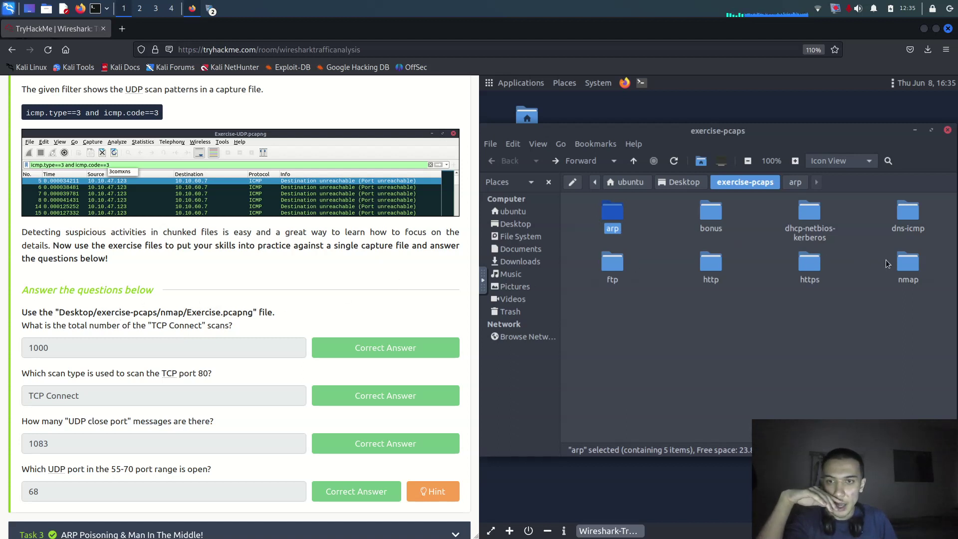
double_click(907, 262)
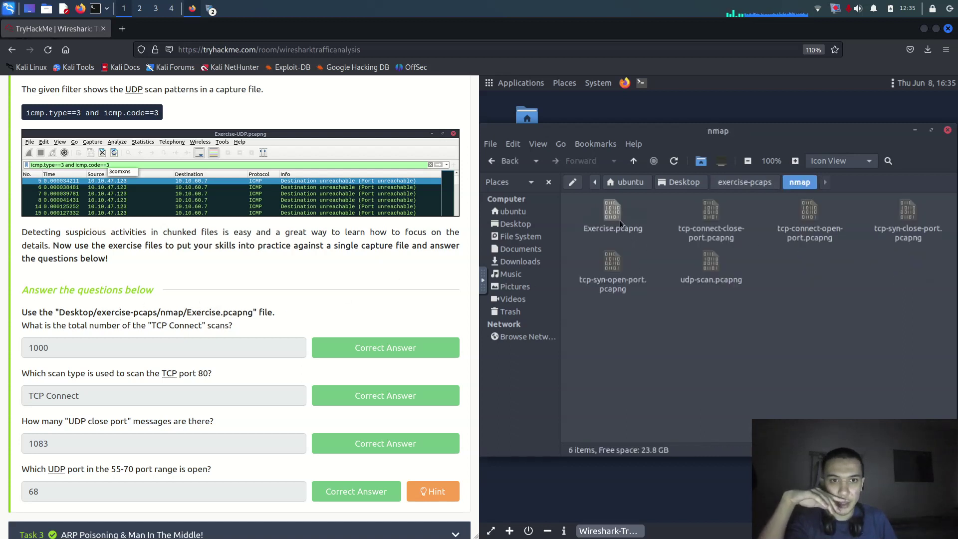
double_click(618, 223)
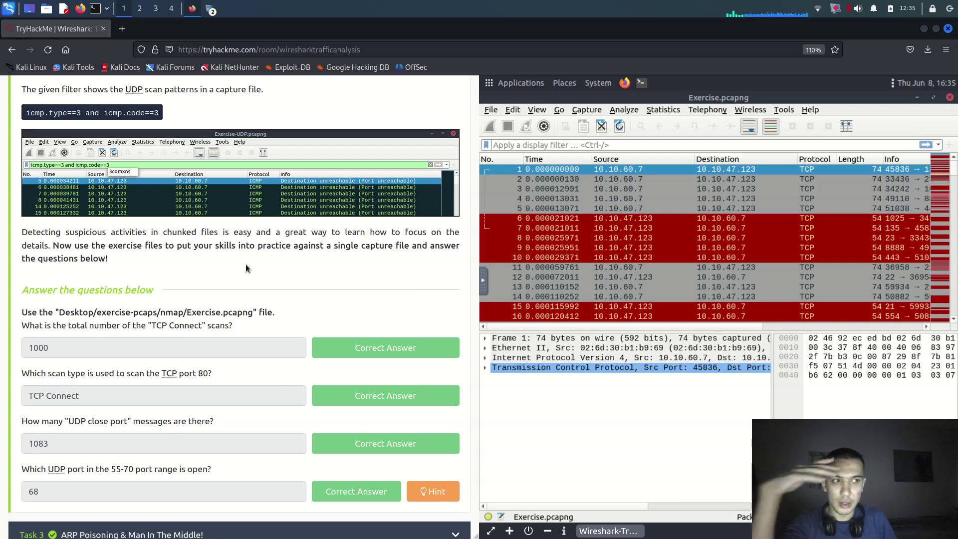
- Go back to the TCP flags table with its Wireshark filters in the Nmap Scans task
scroll(246, 267, "up", 10)
scroll(244, 266, "up", 20)
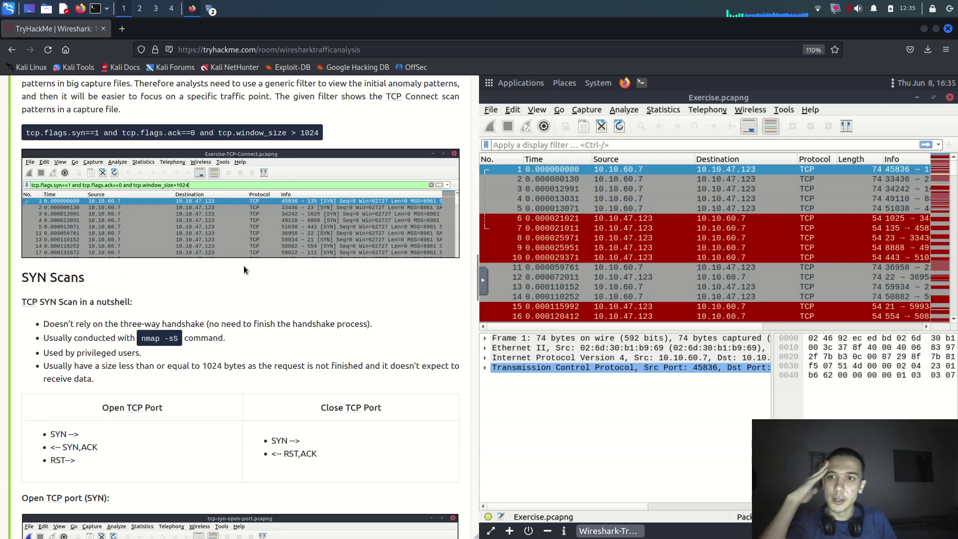
scroll(244, 267, "up", 6)
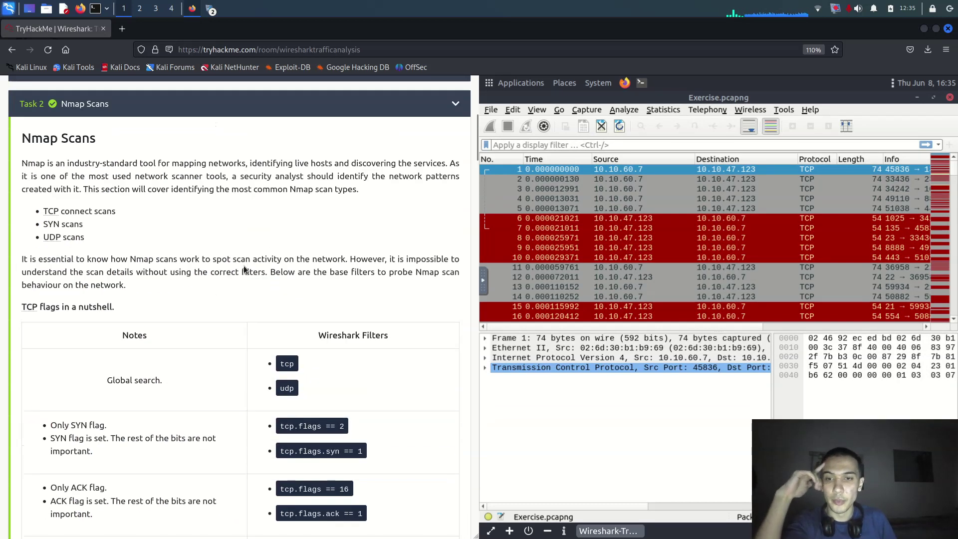
scroll(244, 242, "down", 2)
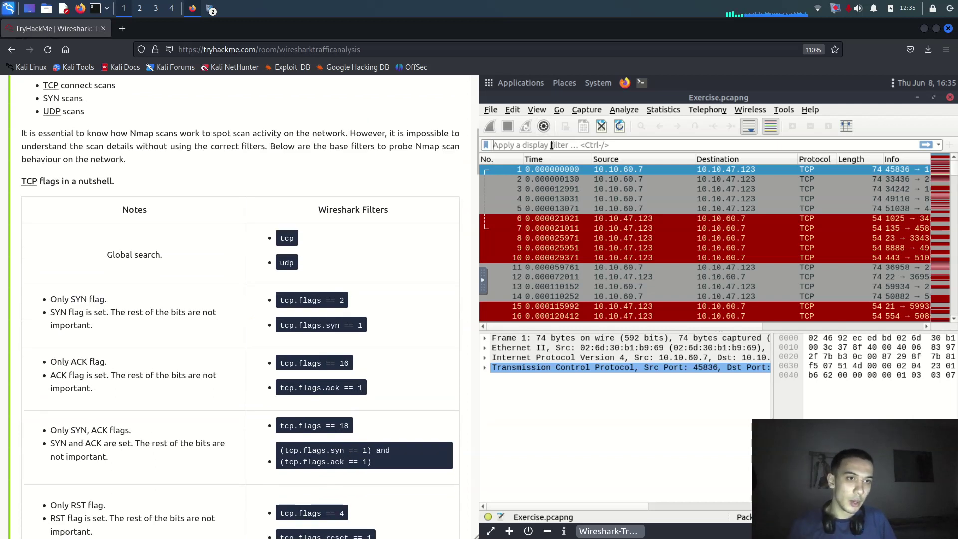
left_click_drag(849, 489, 95, 103)
left_click(767, 453)
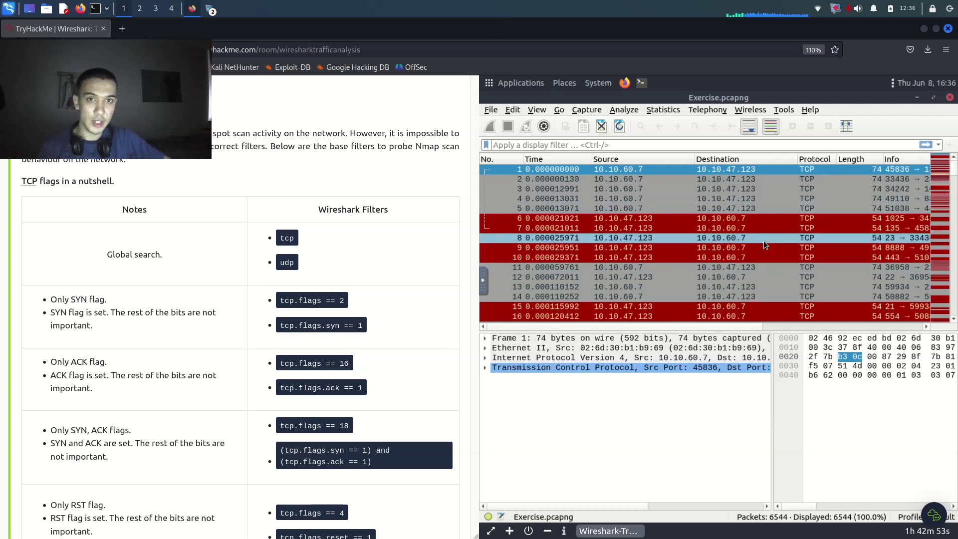
- Apply the display filter tcp to the Exercise.pcapng capture
left_click(557, 146)
type("t")
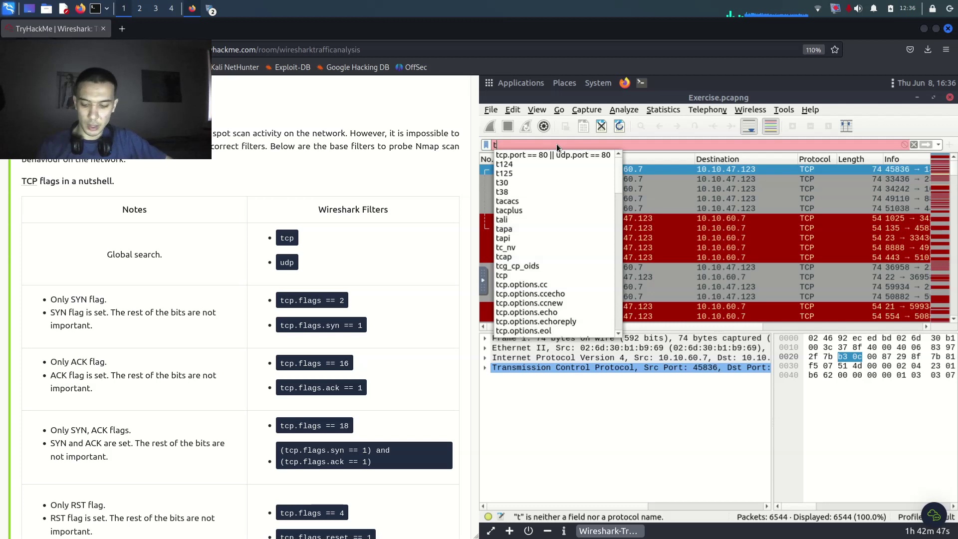
type("c")
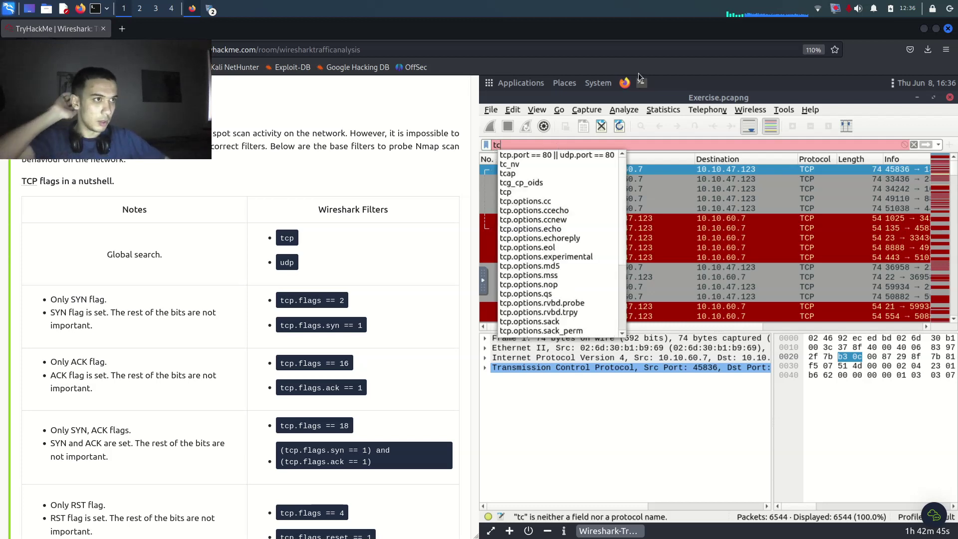
type("p")
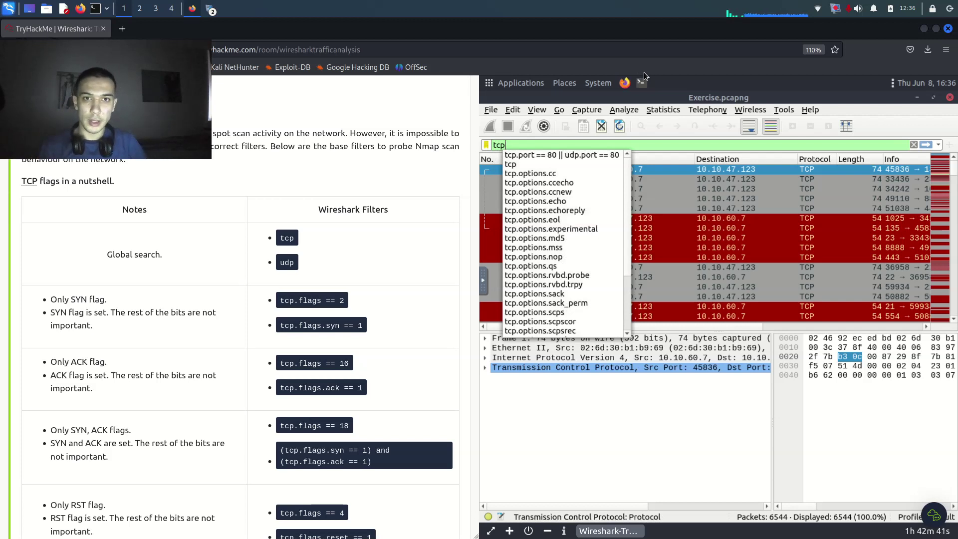
type("cp")
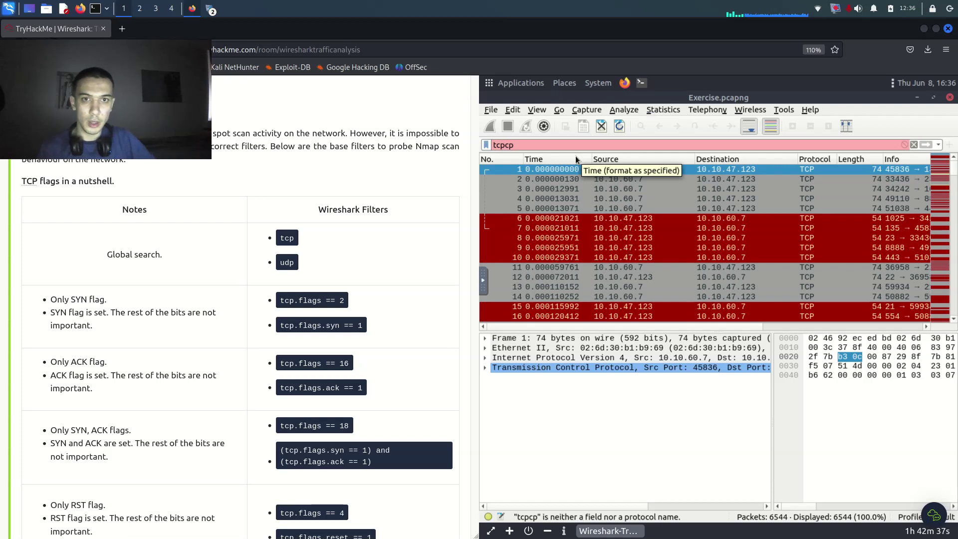
key("BackSpace")
key("BackSpace")
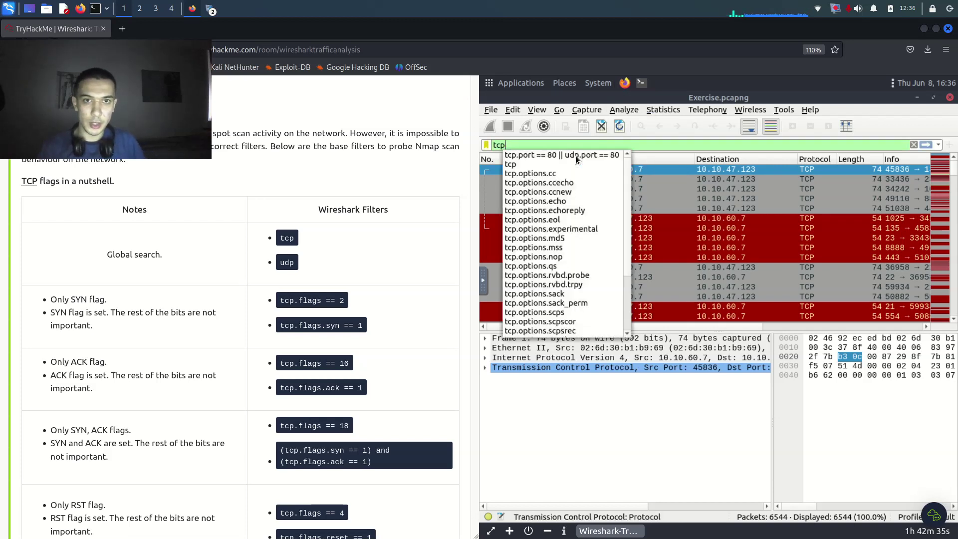
key("Return")
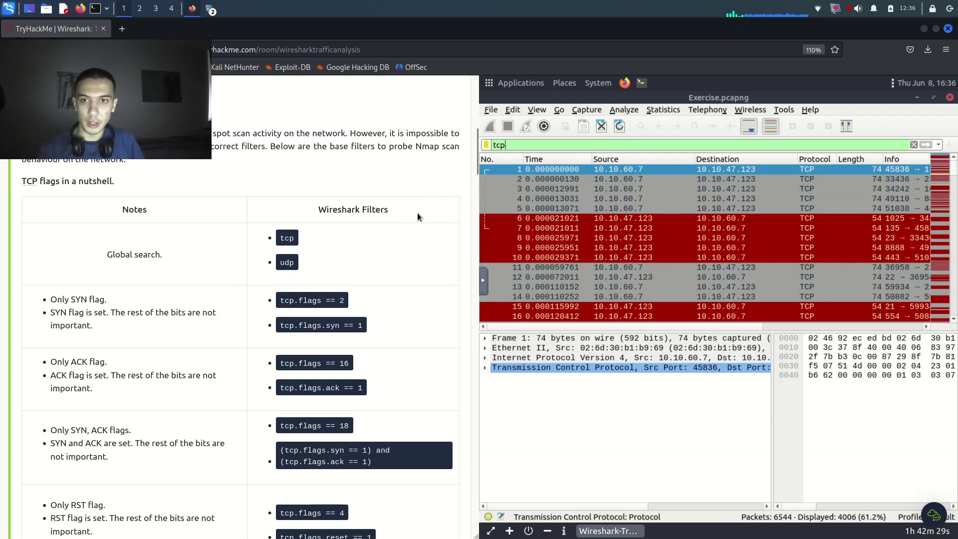
- Check the SYN flag row of the TCP flags table and apply the display filter tcp.flags == 2 to the capture
scroll(140, 282, "up", 4)
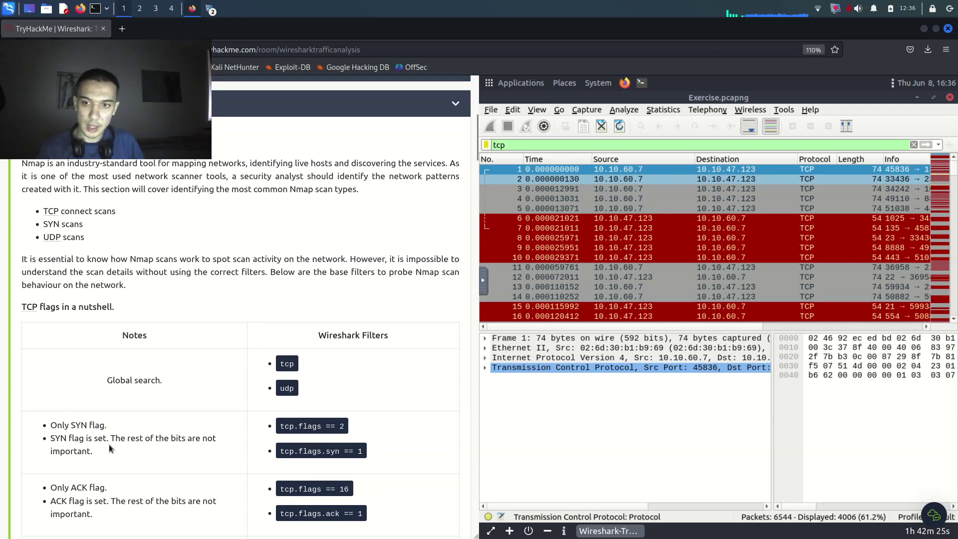
left_click_drag(115, 438, 246, 440)
left_click(222, 446)
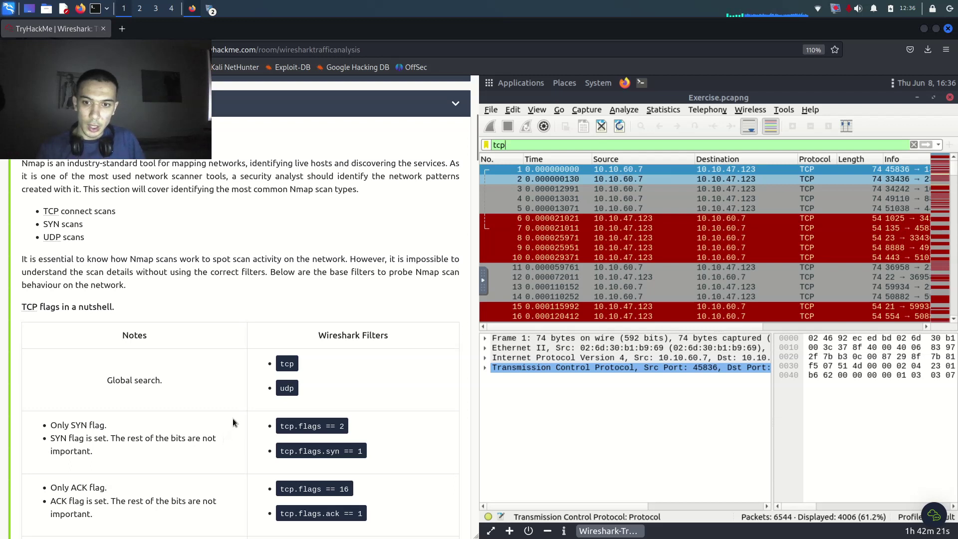
scroll(233, 419, "down", 5)
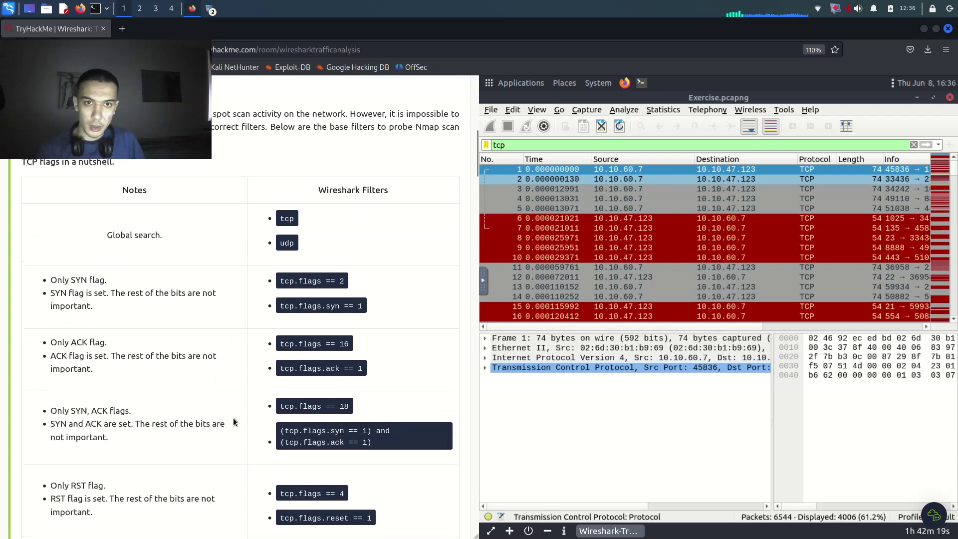
double_click(526, 145)
key("BackSpace")
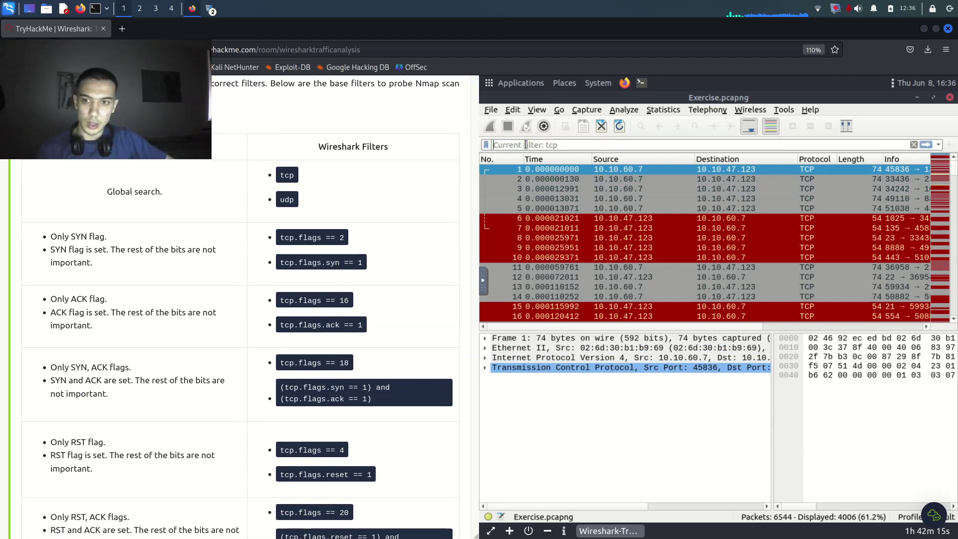
type("tcp")
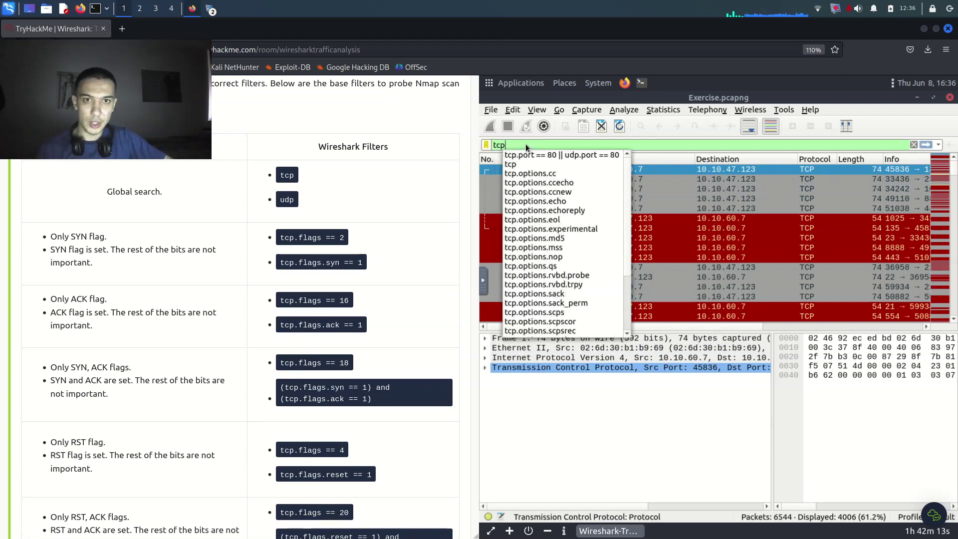
type(".fla")
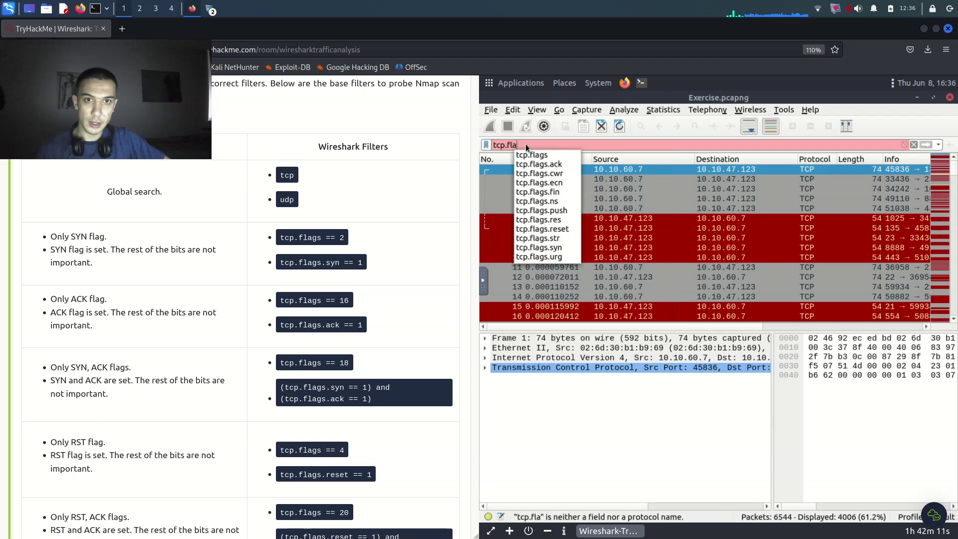
key("Down")
key("Return")
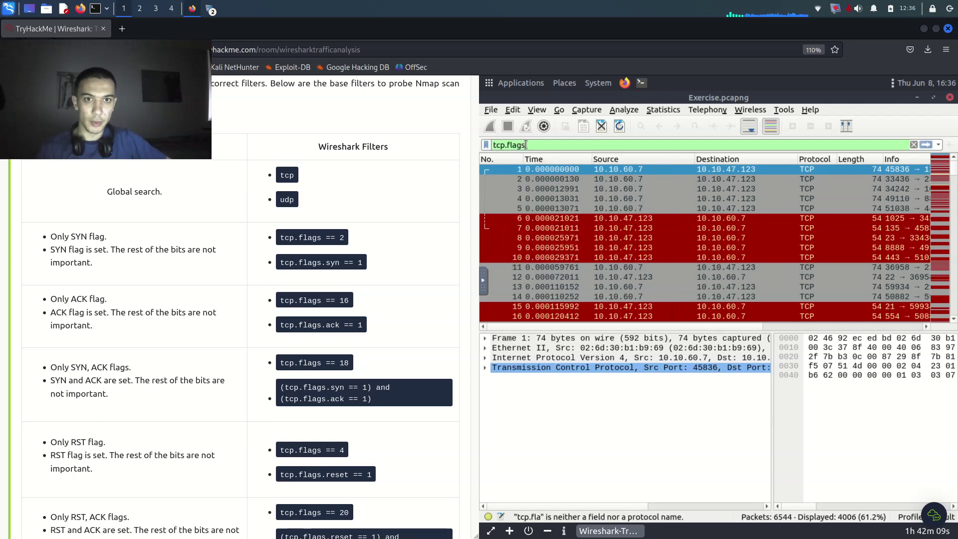
type("== 2")
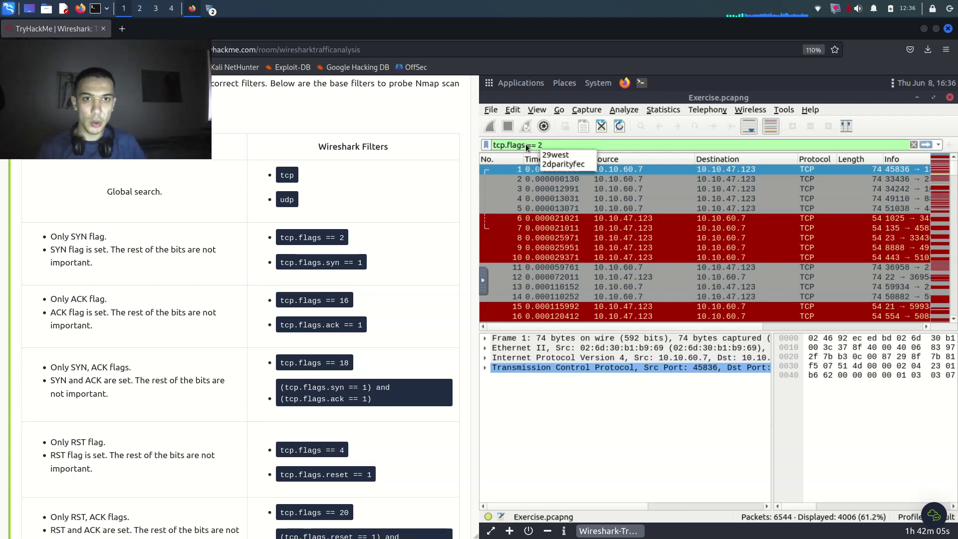
key("Return")
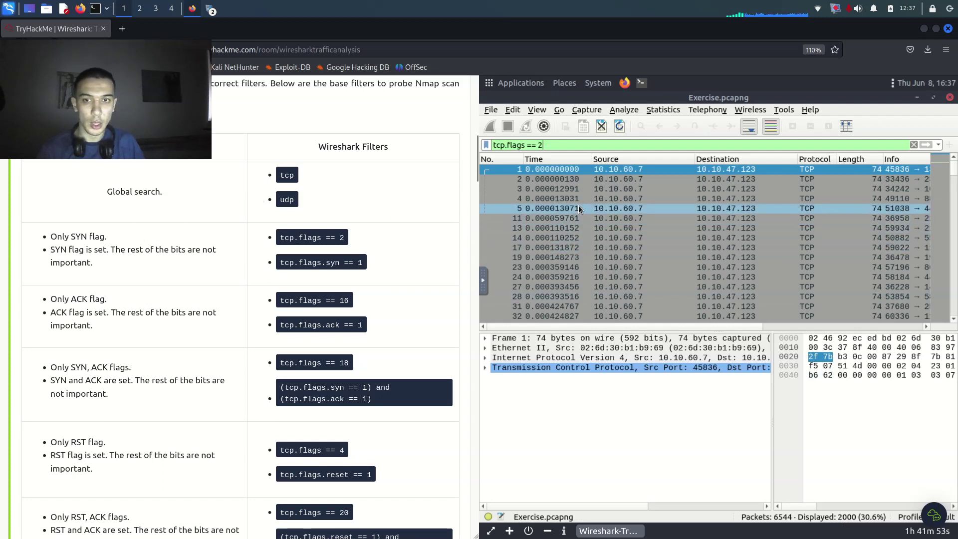
- Change the display filter to tcp.flags.syn == 1 and apply it to the capture
key("BackSpace")
type("1")
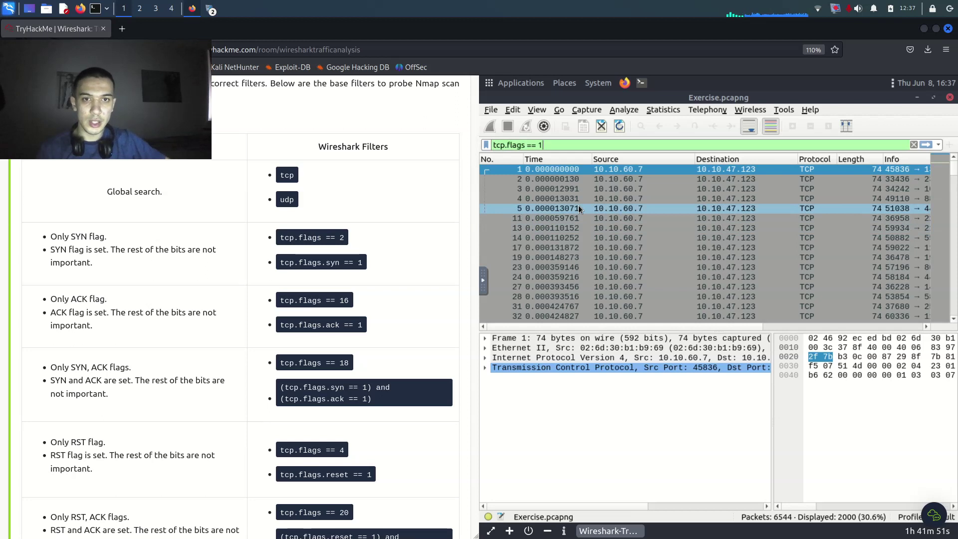
type(".syn")
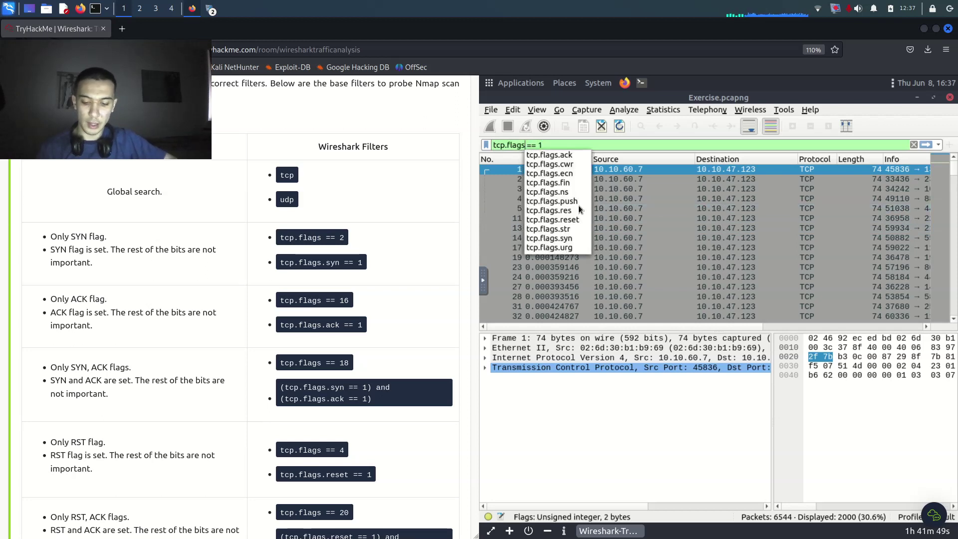
key("Return")
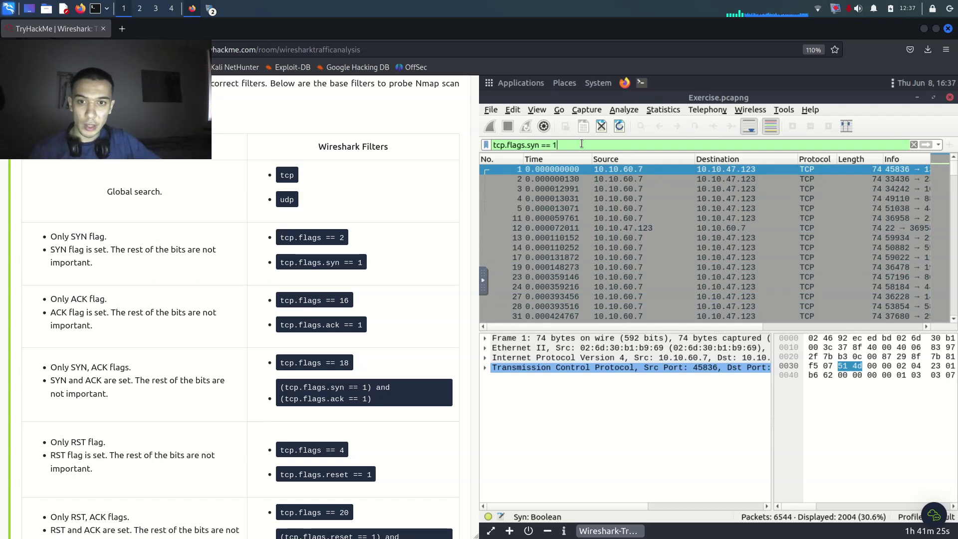
- Replace the display filter with tcp.flags == 16 and apply it to the capture
key("BackSpace")
key("BackSpace")
key("BackSpace")
key("BackSpace")
key("BackSpace")
key("BackSpace")
key("BackSpace")
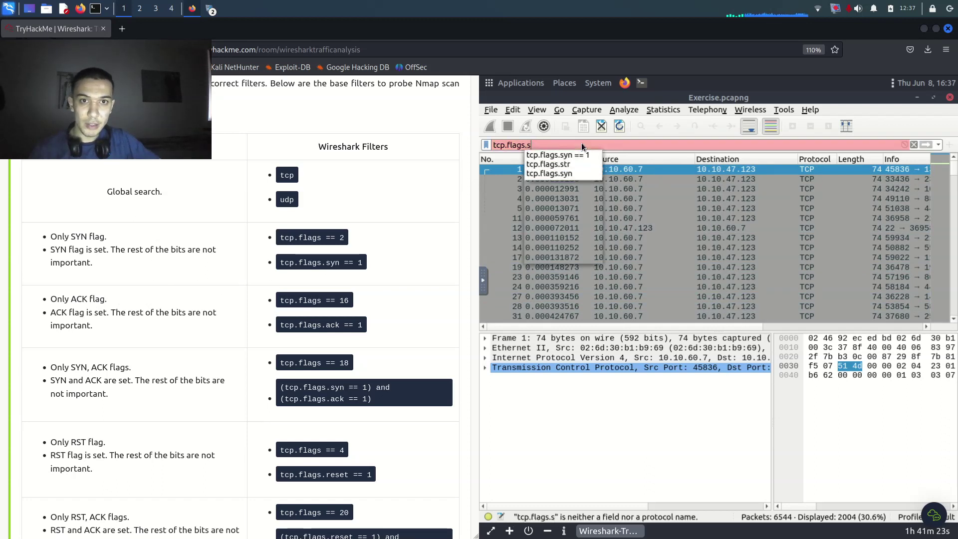
key("BackSpace")
key("BackSpace")
type("== 16")
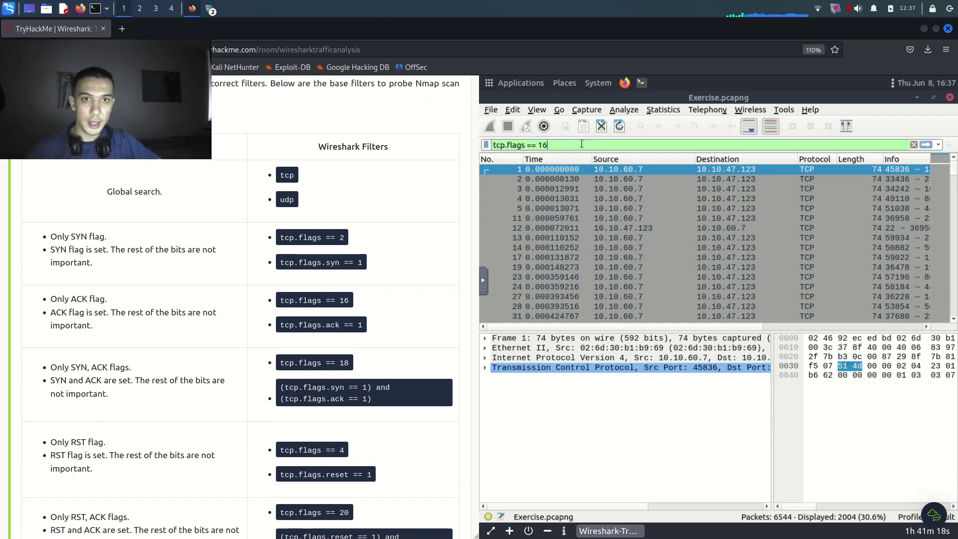
key("Return")
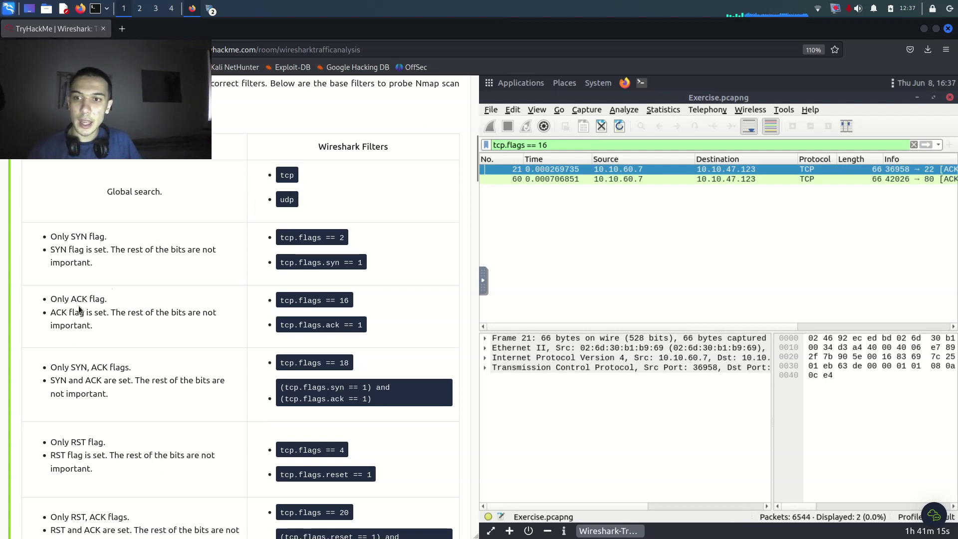
- Examine the ACK flag row of the flags table and the TCP Connect Scan notes on handshake, nmap -sT and user privileges
left_click_drag(53, 313, 227, 319)
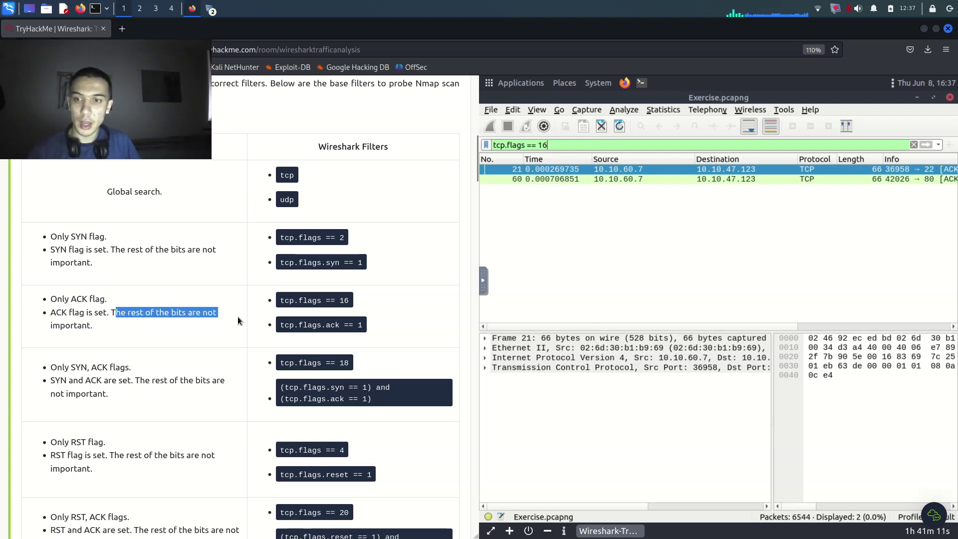
left_click(238, 317)
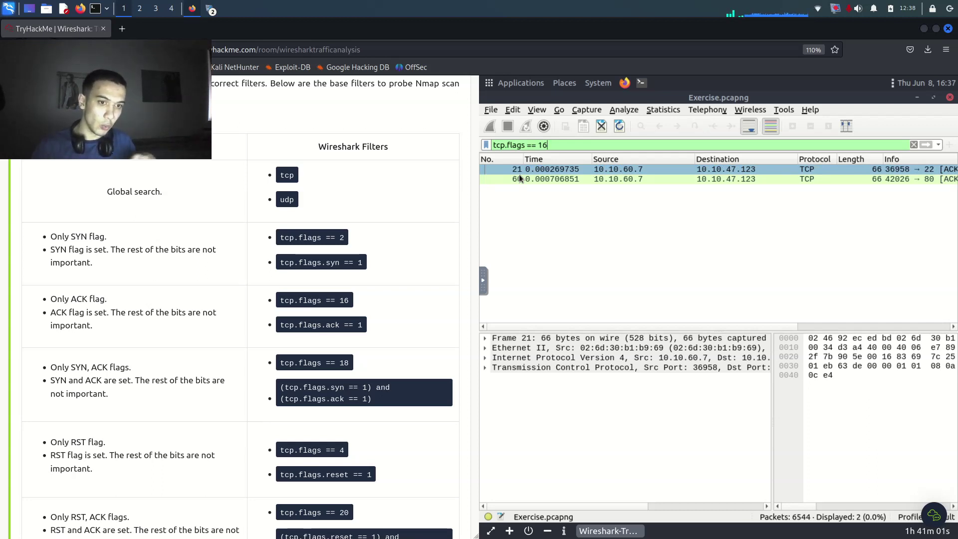
left_click(646, 222)
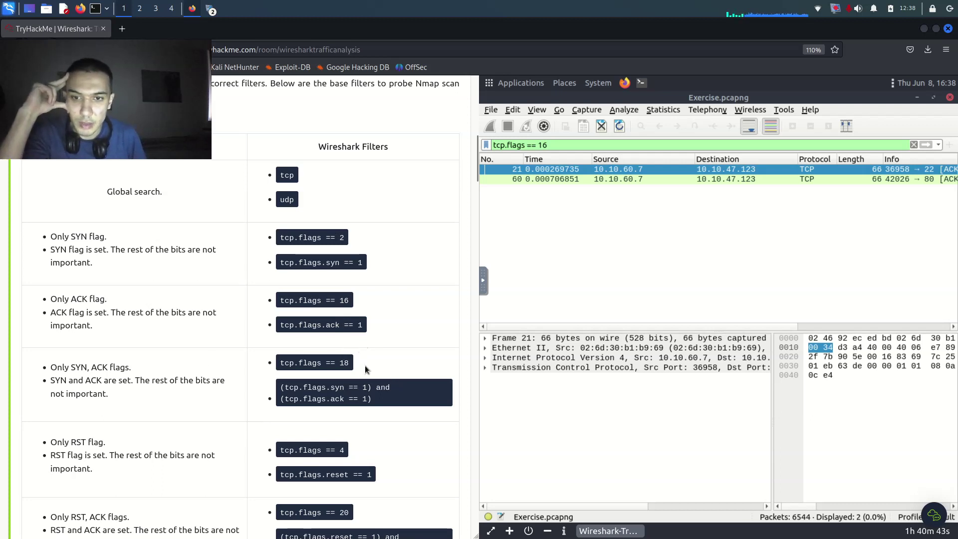
scroll(349, 369, "down", 4)
scroll(344, 370, "down", 5)
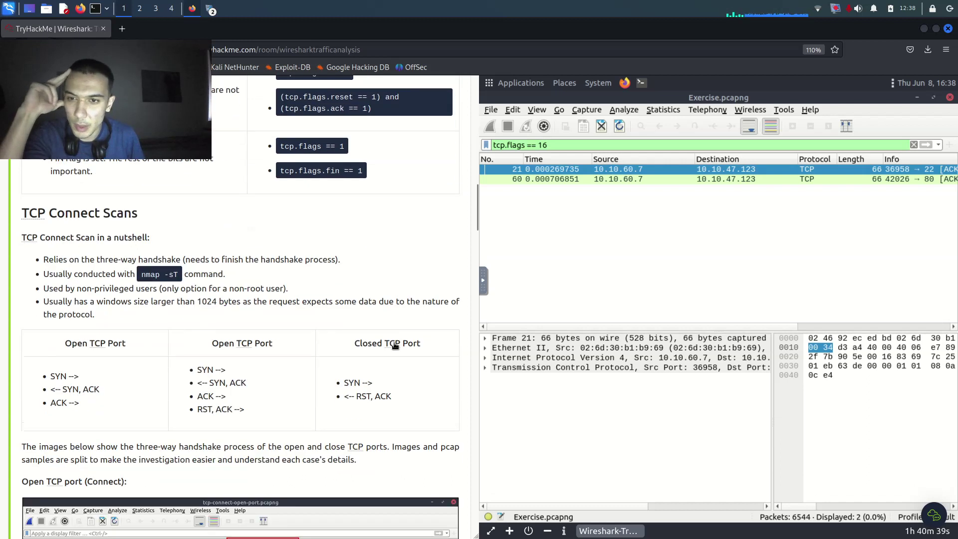
scroll(379, 352, "down", 3)
scroll(160, 246, "up", 3)
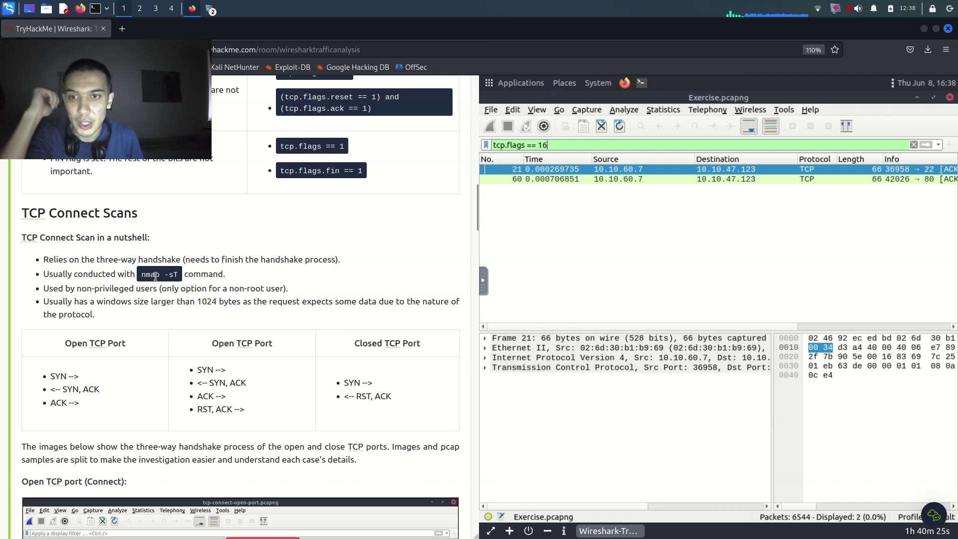
left_click_drag(44, 288, 304, 287)
left_click(304, 287)
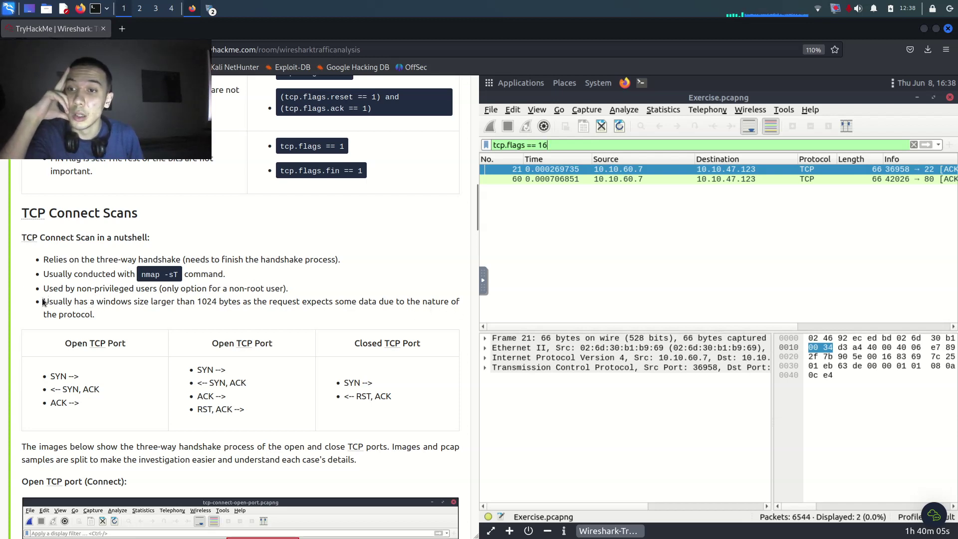
- Copy the TCP Connect Scan note on window size larger than 1024 bytes into a new Mousepad document and minimize the editor
left_click_drag(43, 302, 93, 312)
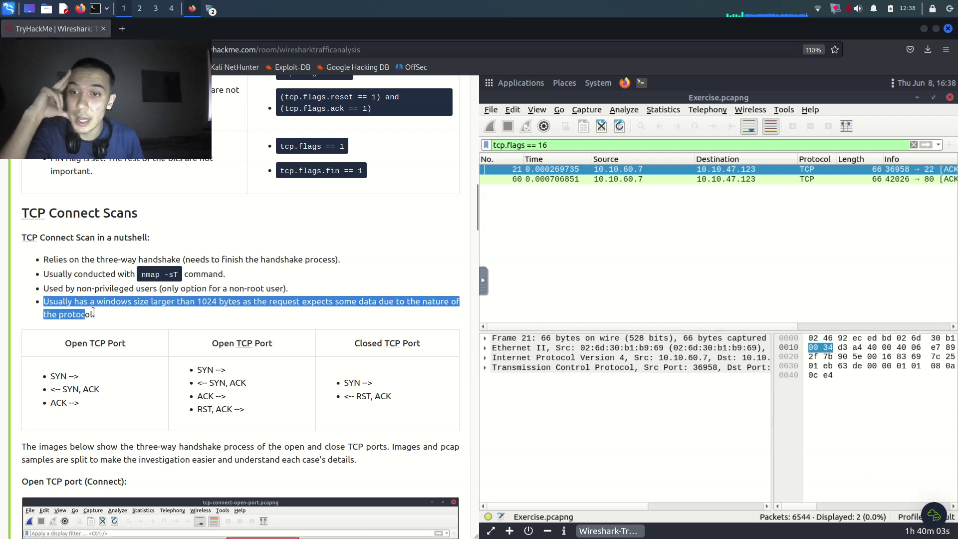
right_click(248, 303)
left_click(265, 312)
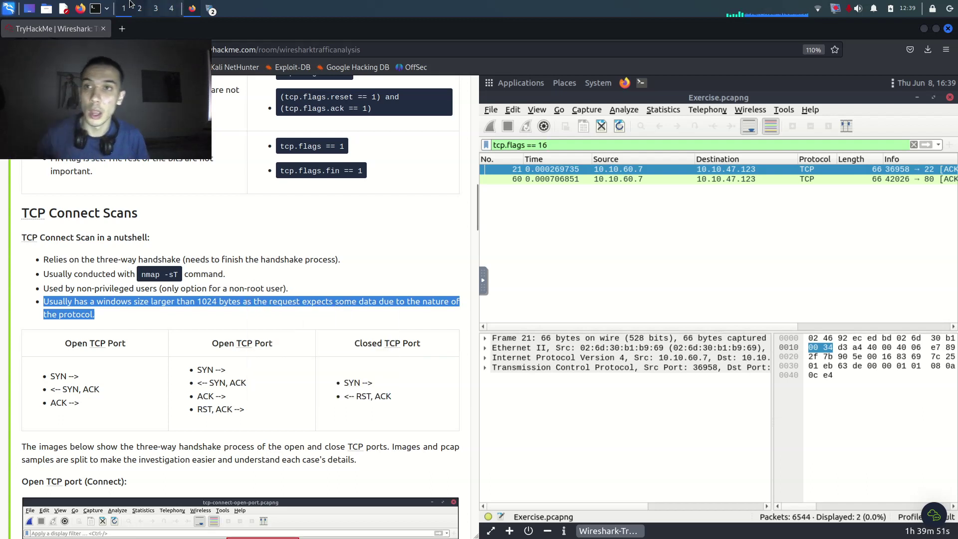
left_click(65, 6)
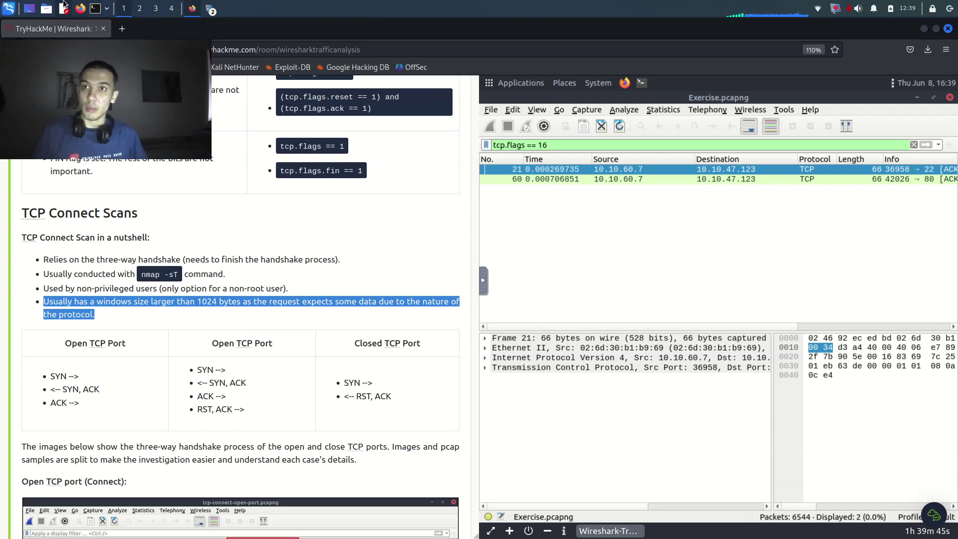
left_click(255, 227)
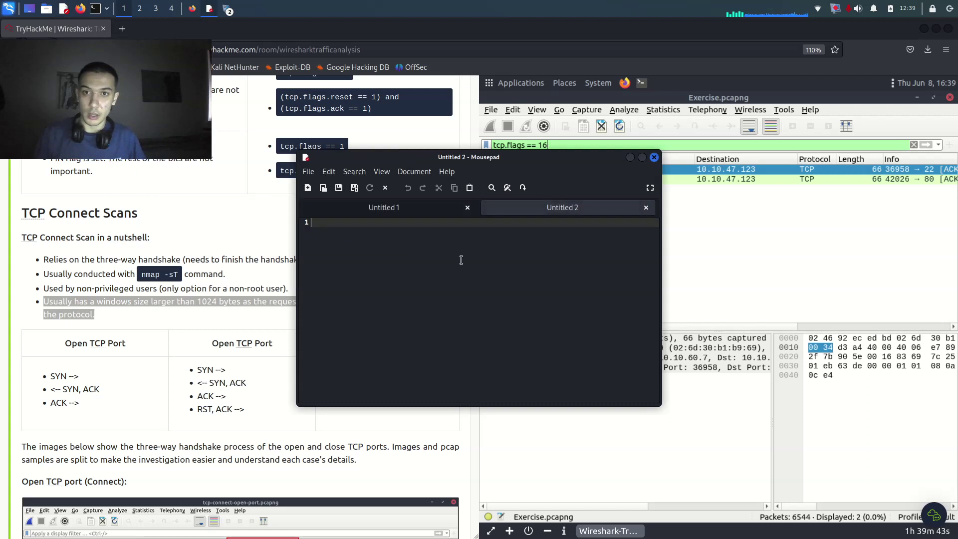
type("Usually has a windows size larger than 1024 bytes as the request expects some data due to the nature of the protocol.")
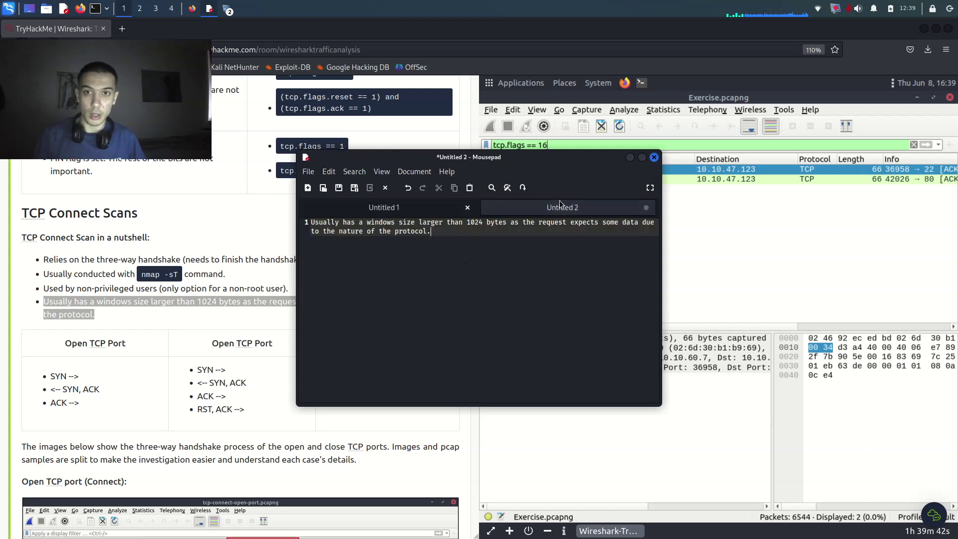
left_click(631, 157)
- Read the TCP Connect port patterns and the SYN Scans notes, and go back to the TCP Connect Scan notes for comparison
scroll(152, 313, "down", 2)
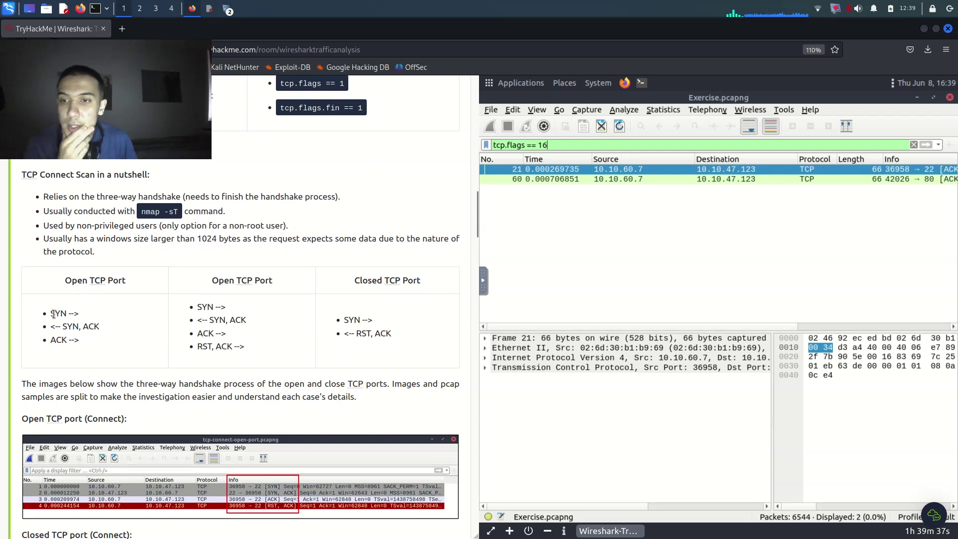
scroll(249, 349, "down", 4)
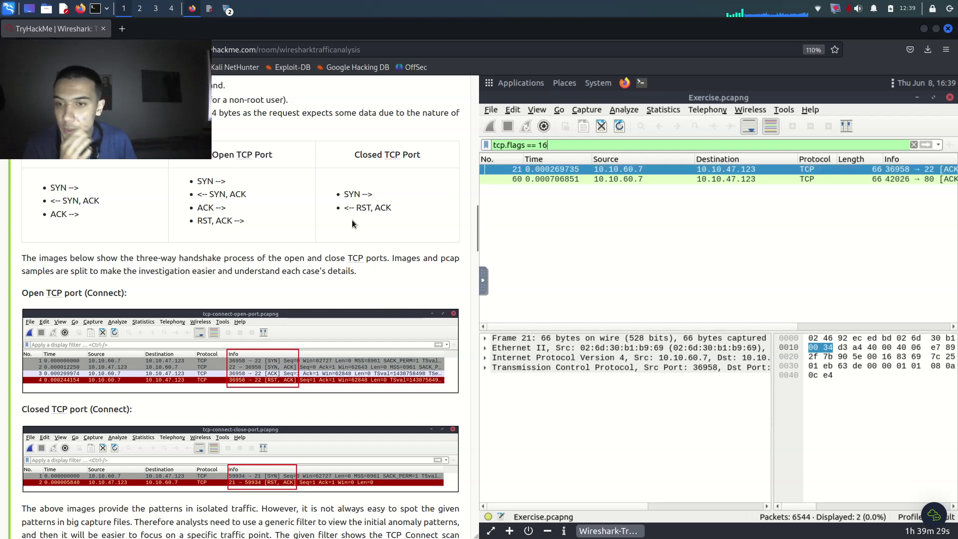
scroll(352, 224, "down", 8)
scroll(331, 227, "down", 5)
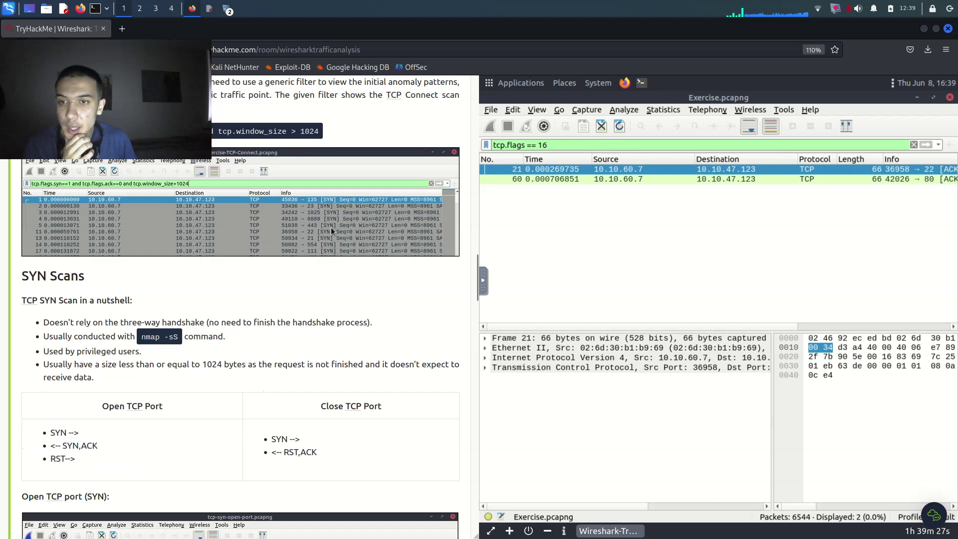
scroll(332, 230, "down", 2)
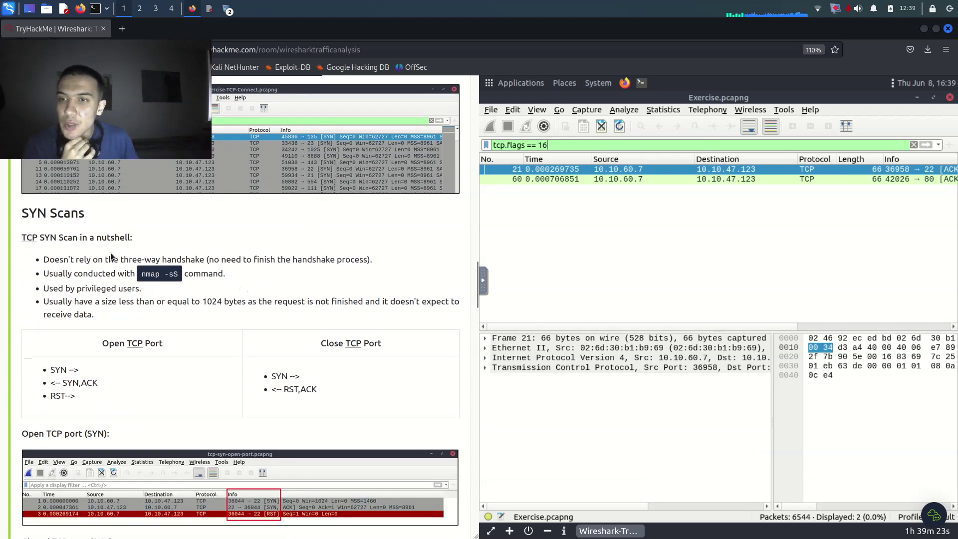
left_click_drag(44, 257, 258, 274)
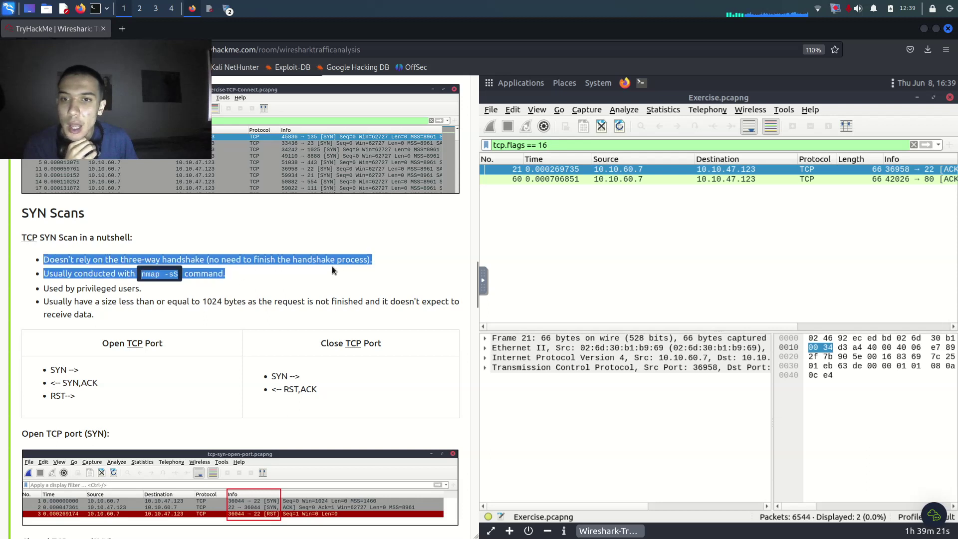
left_click_drag(332, 270, 388, 270)
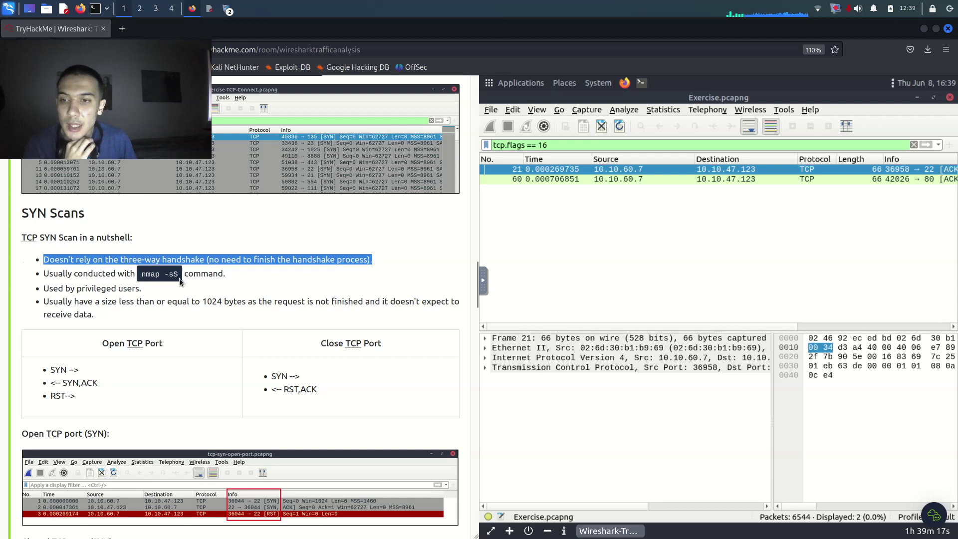
left_click_drag(42, 289, 191, 302)
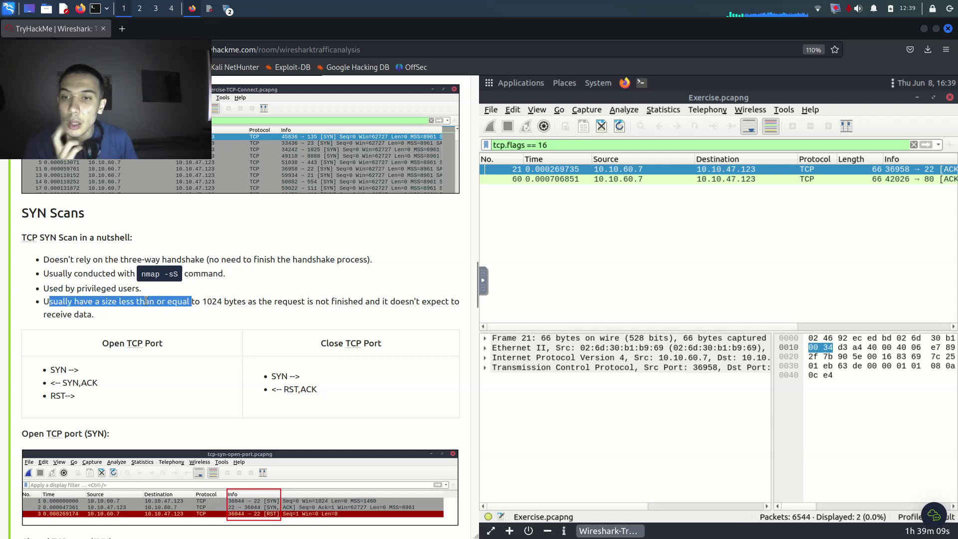
left_click(222, 308)
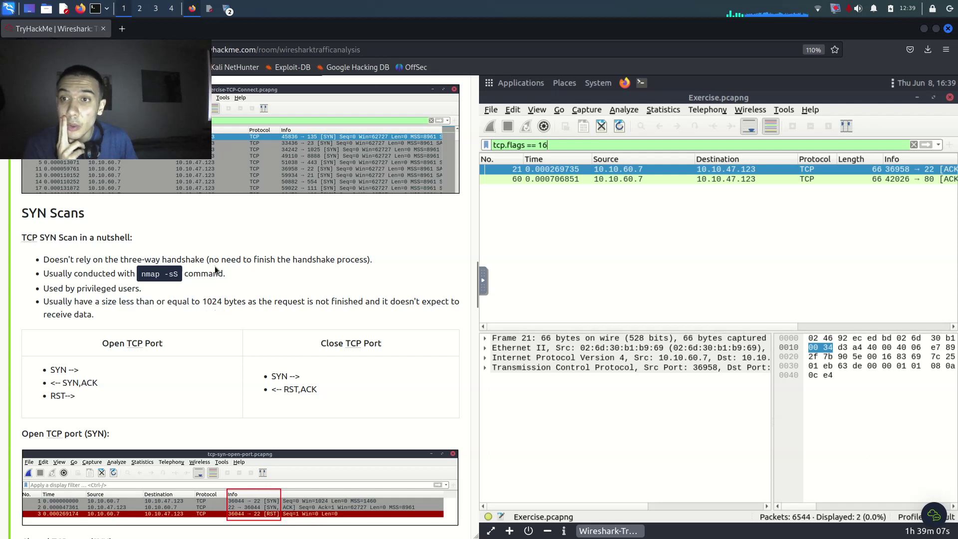
scroll(214, 266, "down", 15)
scroll(216, 256, "up", 6)
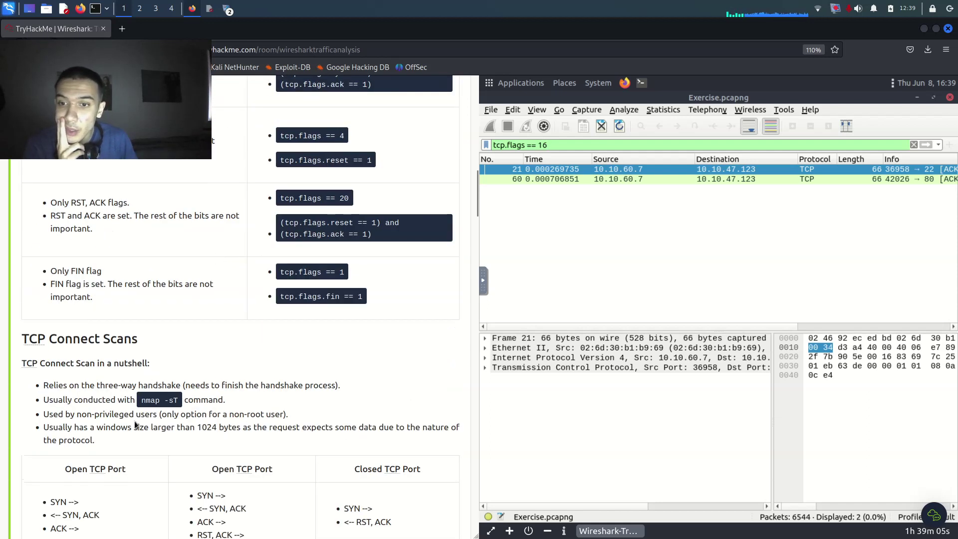
- Prefix the window size note in Mousepad with "TCP-" and start a second line with the label "SYN-"
left_click(214, 11)
left_click(309, 222)
type("TCP-")
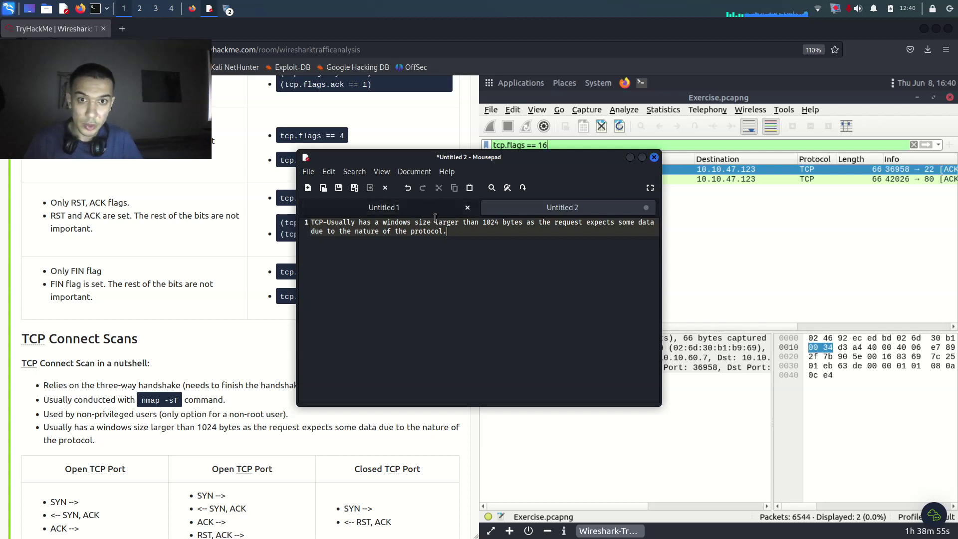
left_click(542, 227)
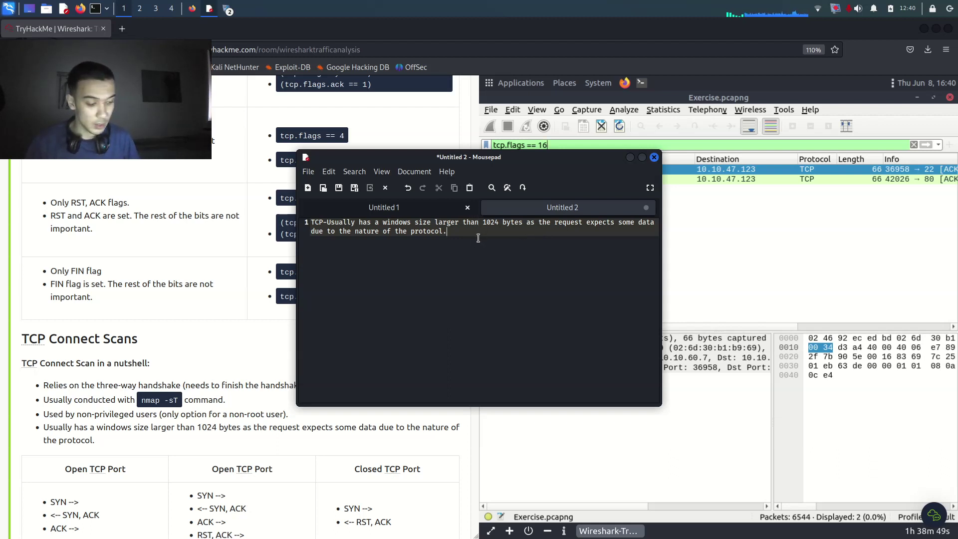
key("Return")
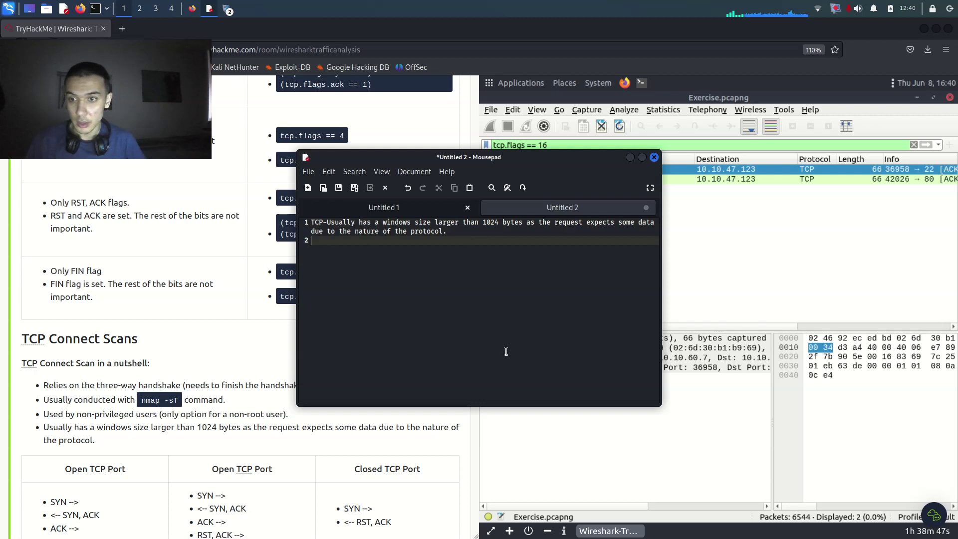
type("SYB")
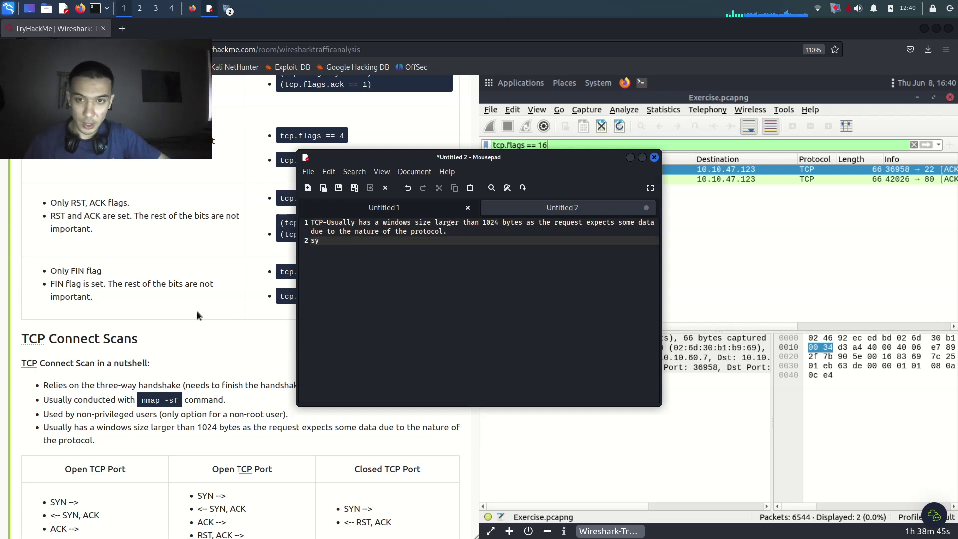
key("BackSpace")
type("N-")
- Copy the TCP SYN Scan note on size less than or equal to 1024 bytes into the Mousepad notes after the "SYN-" label
left_click(97, 344)
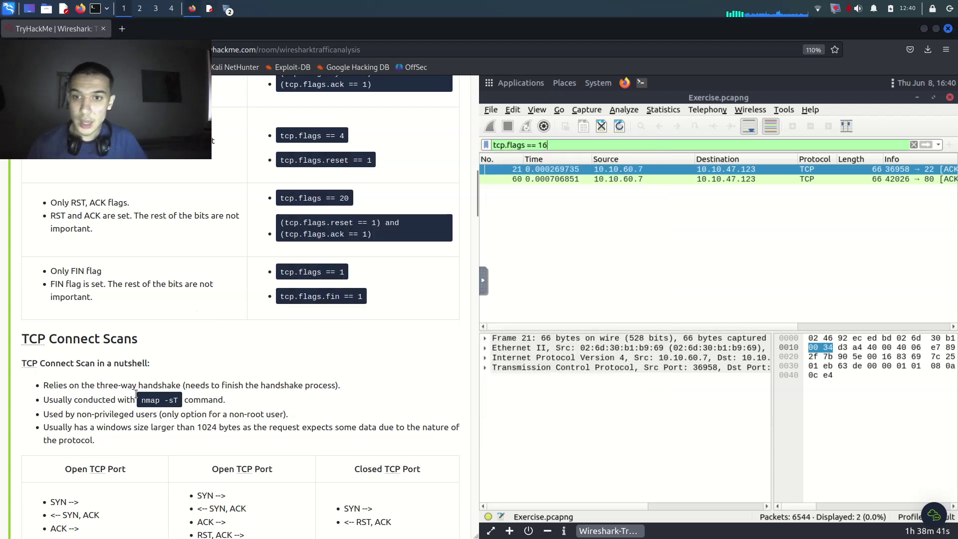
scroll(217, 427, "down", 10)
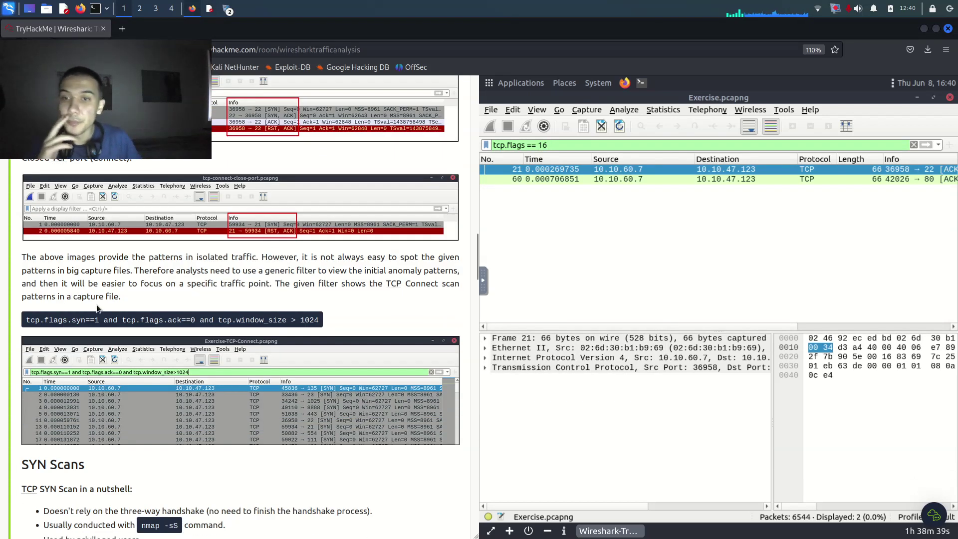
scroll(88, 306, "up", 7)
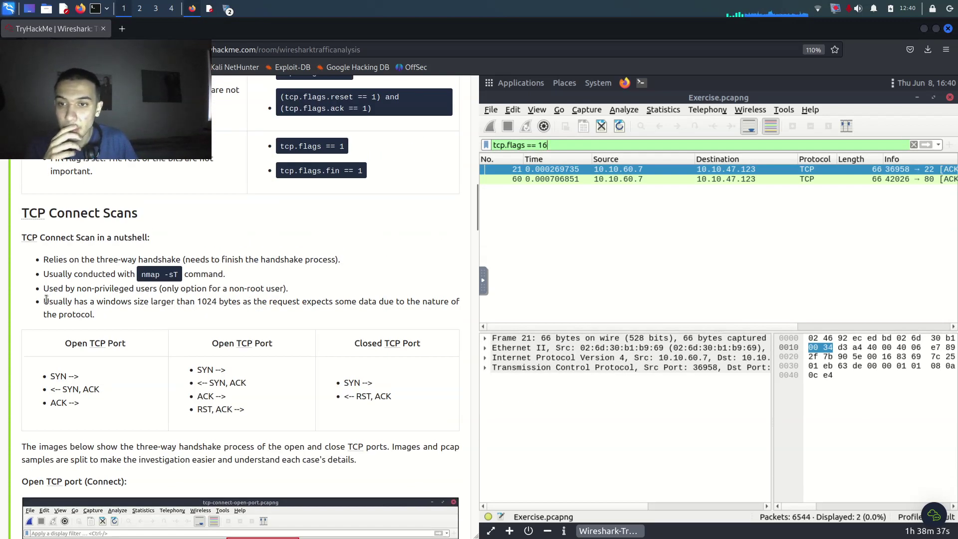
left_click_drag(49, 302, 250, 324)
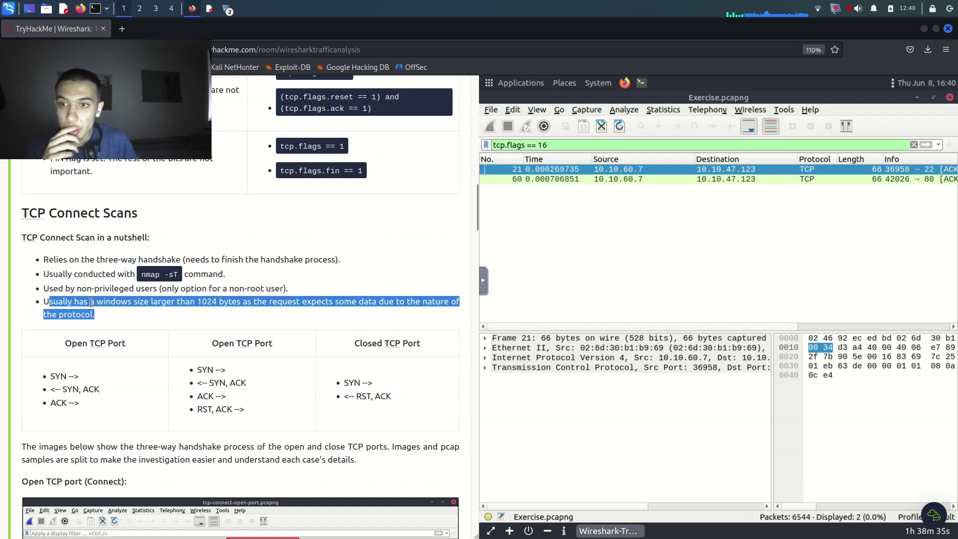
left_click_drag(63, 301, 38, 301)
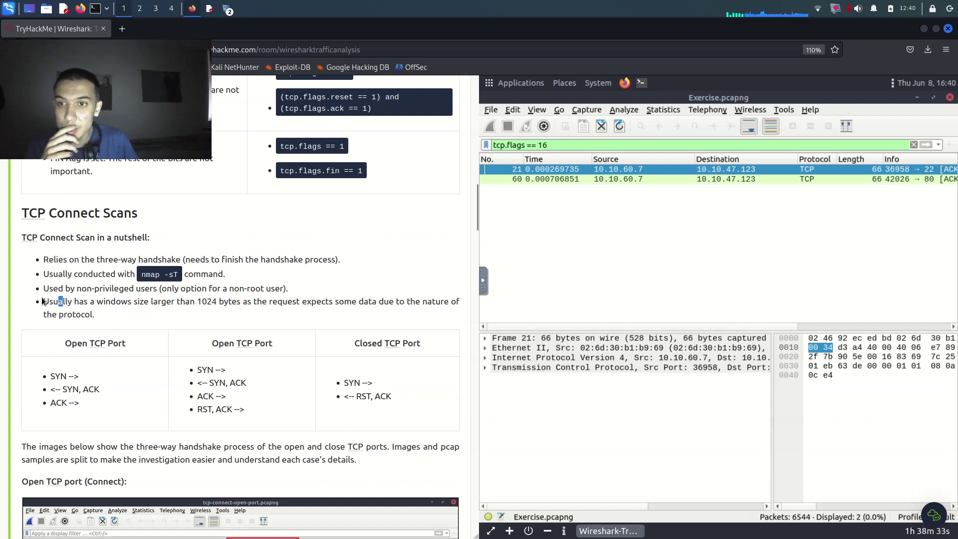
scroll(149, 321, "down", 4)
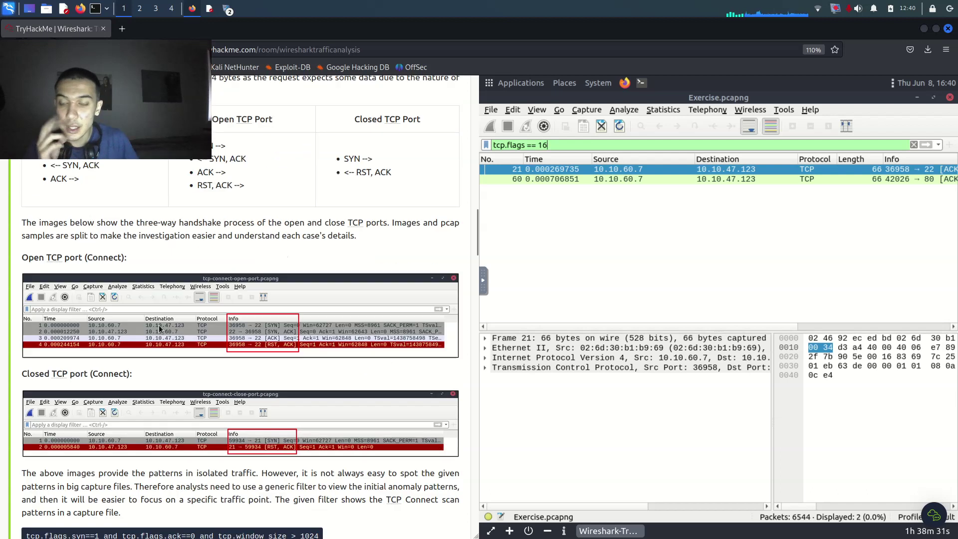
scroll(149, 321, "down", 8)
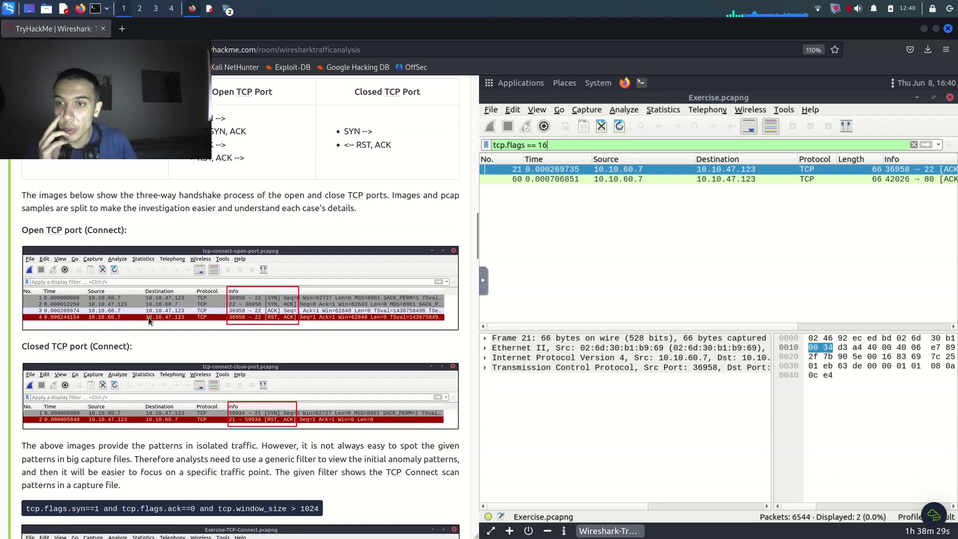
scroll(148, 315, "down", 4)
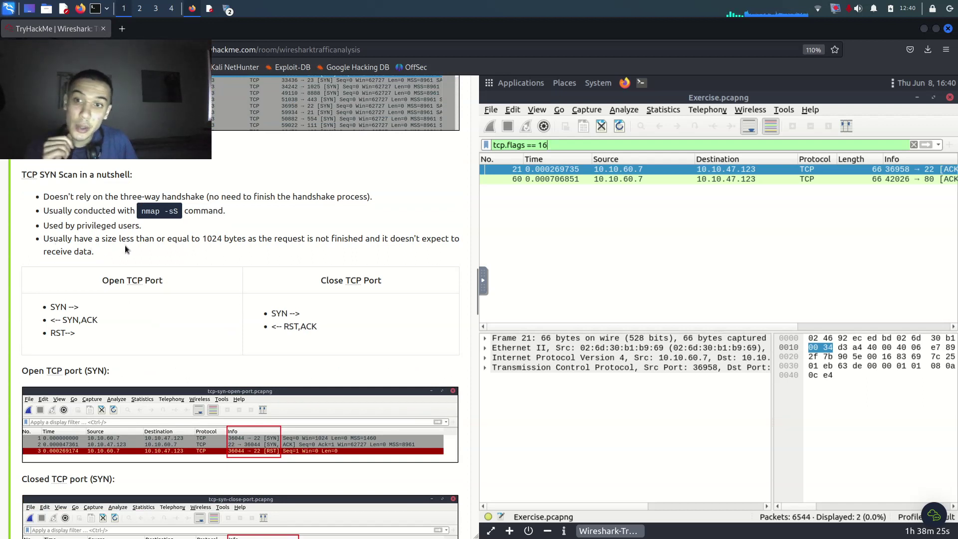
left_click_drag(102, 253, 73, 244)
right_click(73, 245)
left_click(95, 250)
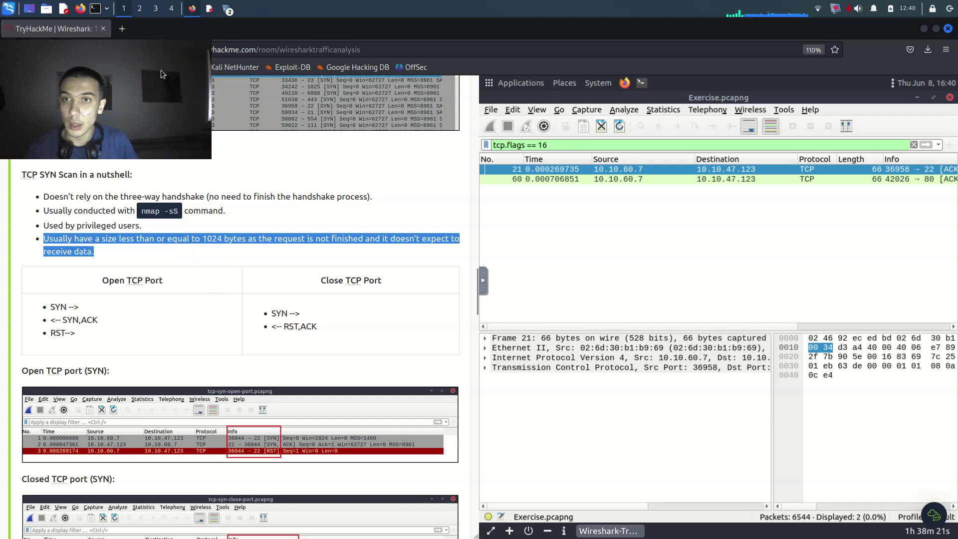
left_click(209, 10)
key("ctrl+v")
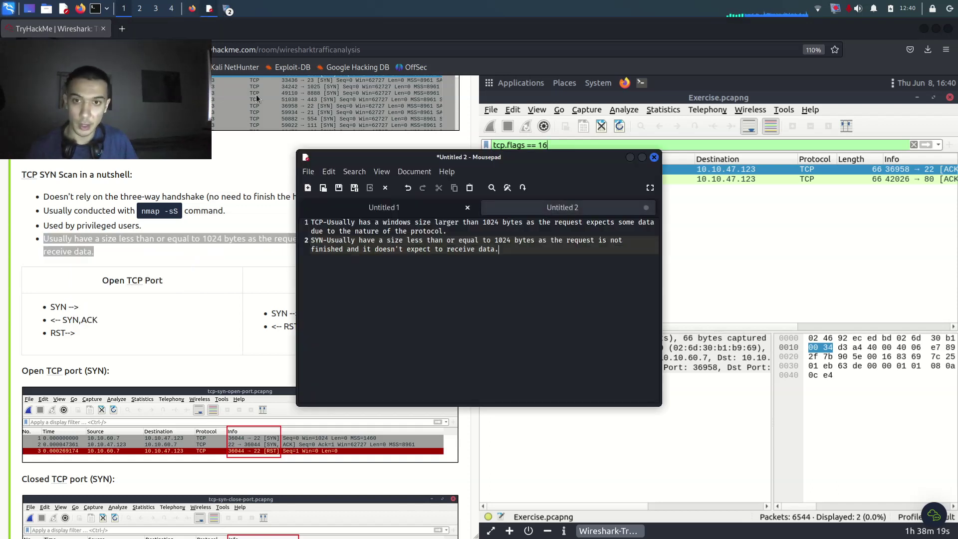
- Examine the SYN scan open and closed port patterns and the SYN filter with tcp.window_size <= 1024
left_click(229, 265)
scroll(247, 272, "down", 3)
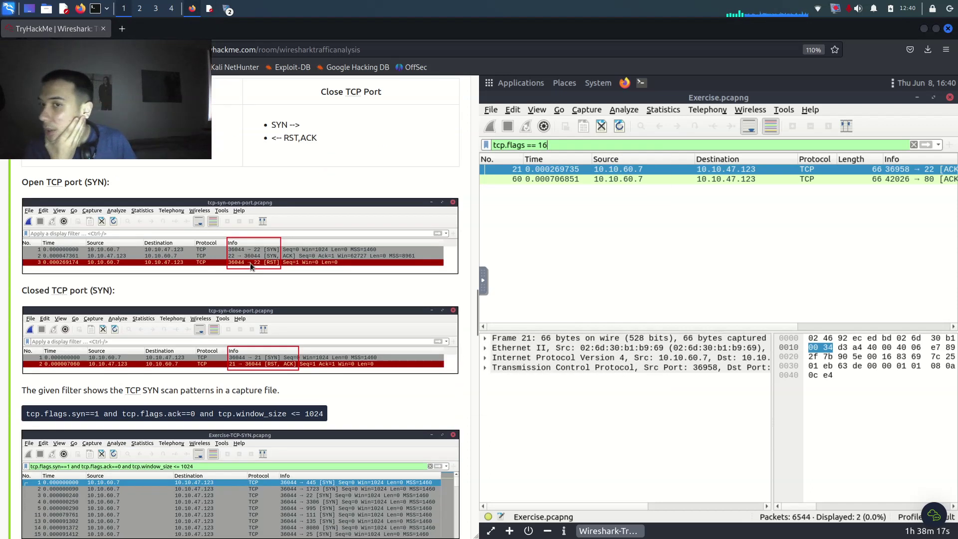
scroll(250, 263, "down", 4)
scroll(251, 266, "up", 7)
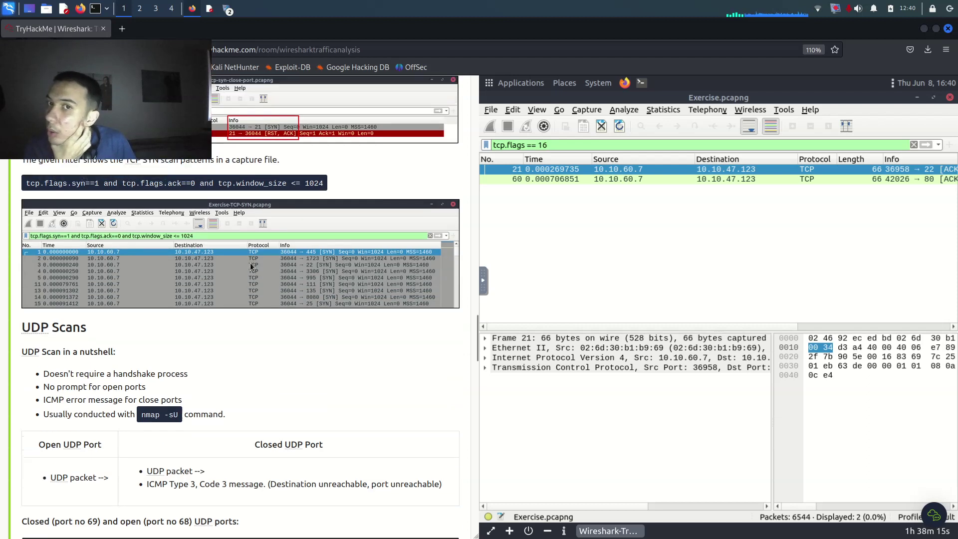
scroll(199, 279, "down", 2)
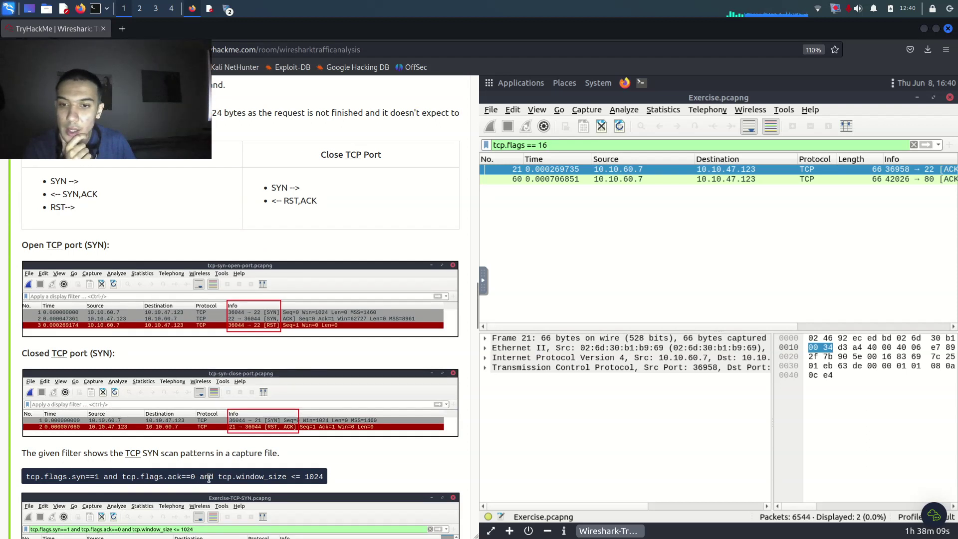
left_click_drag(291, 479, 304, 479)
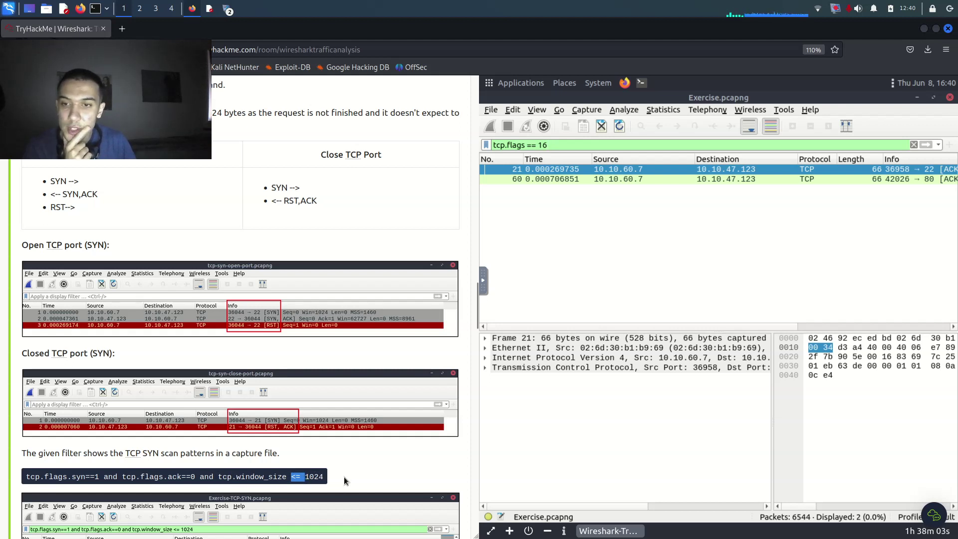
scroll(339, 473, "down", 5)
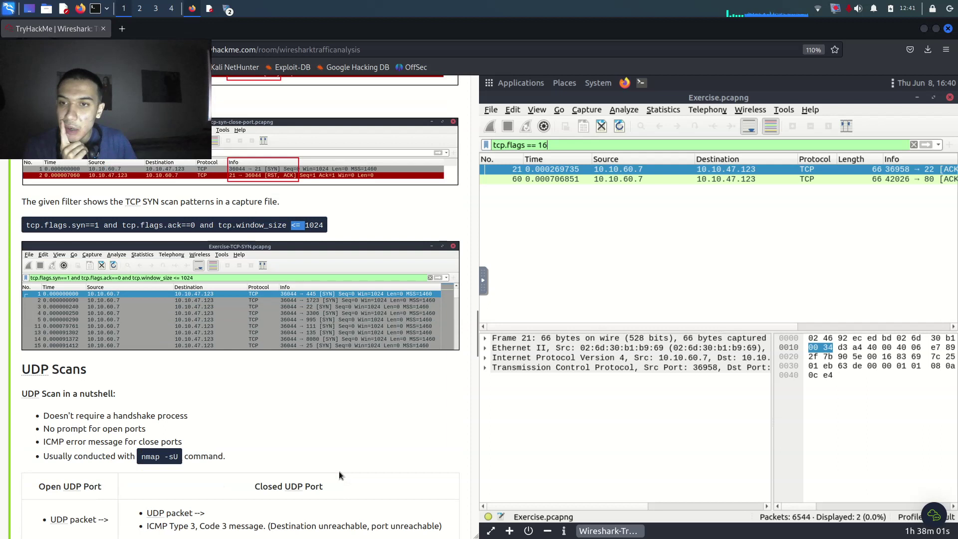
- Read the UDP Scans notes on handshake, open ports and ICMP errors, the encapsulated data example and the UDP scan filter
scroll(45, 369, "down", 3)
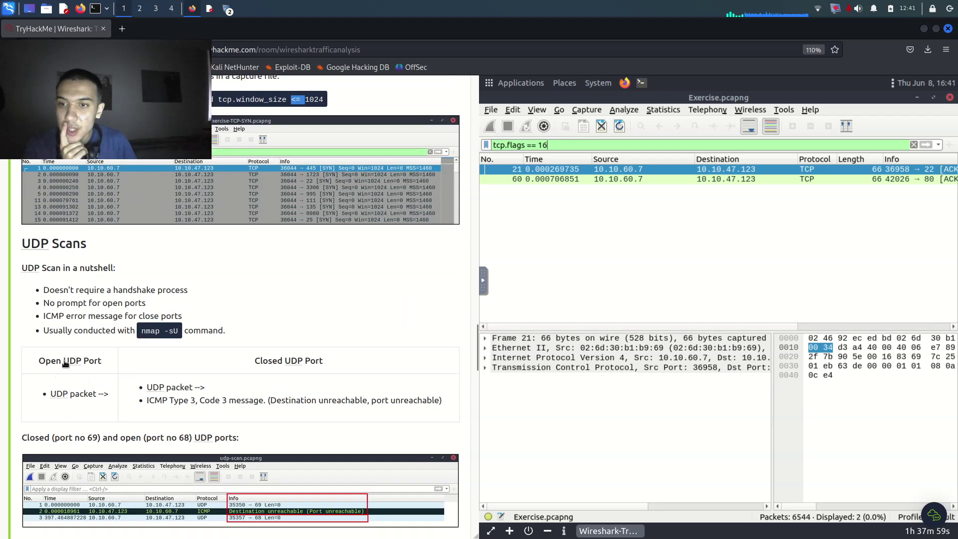
left_click_drag(52, 289, 217, 294)
left_click(225, 298)
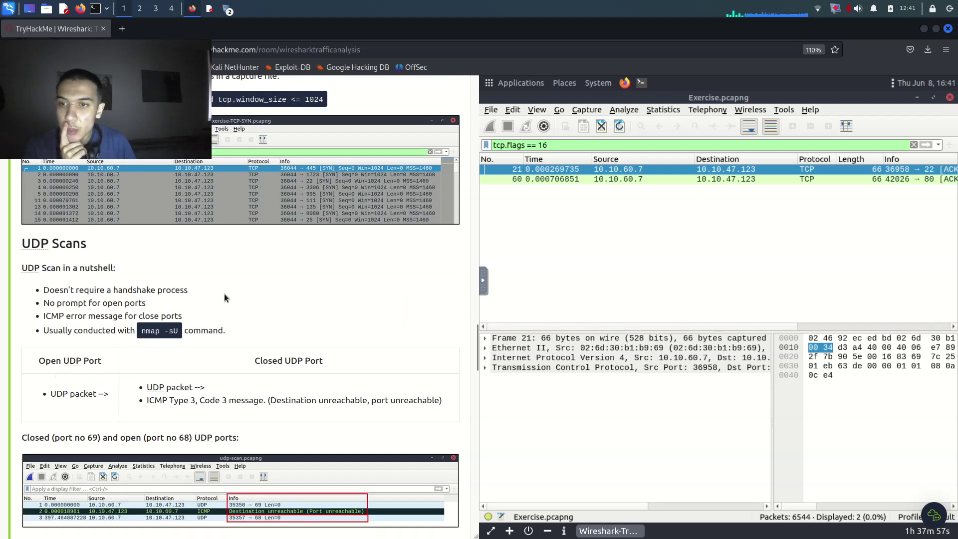
left_click_drag(46, 303, 196, 304)
left_click(196, 303)
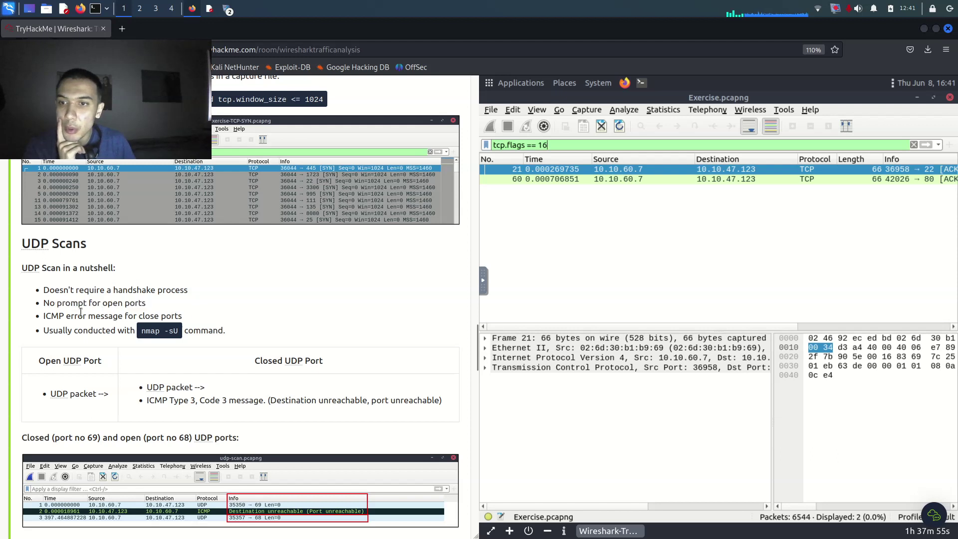
left_click_drag(45, 315, 180, 315)
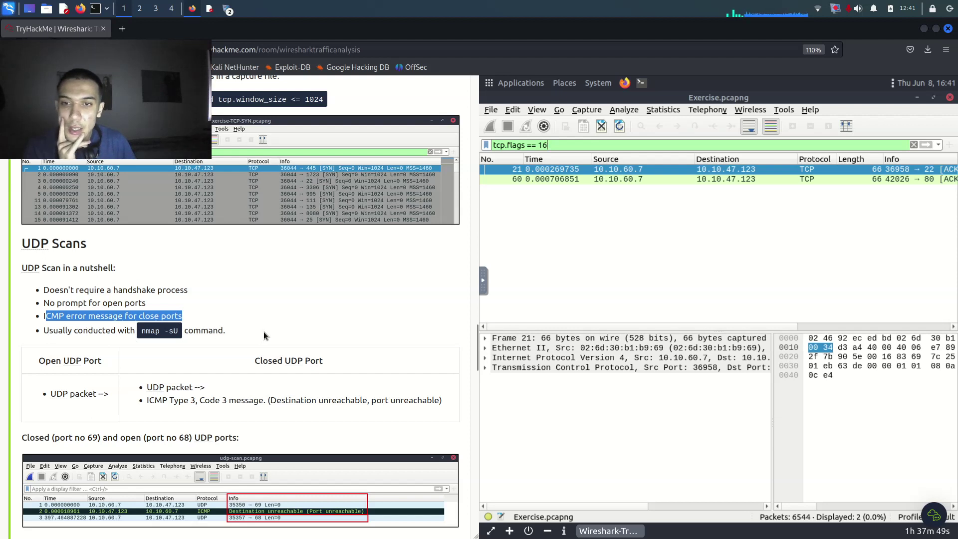
scroll(264, 331, "down", 3)
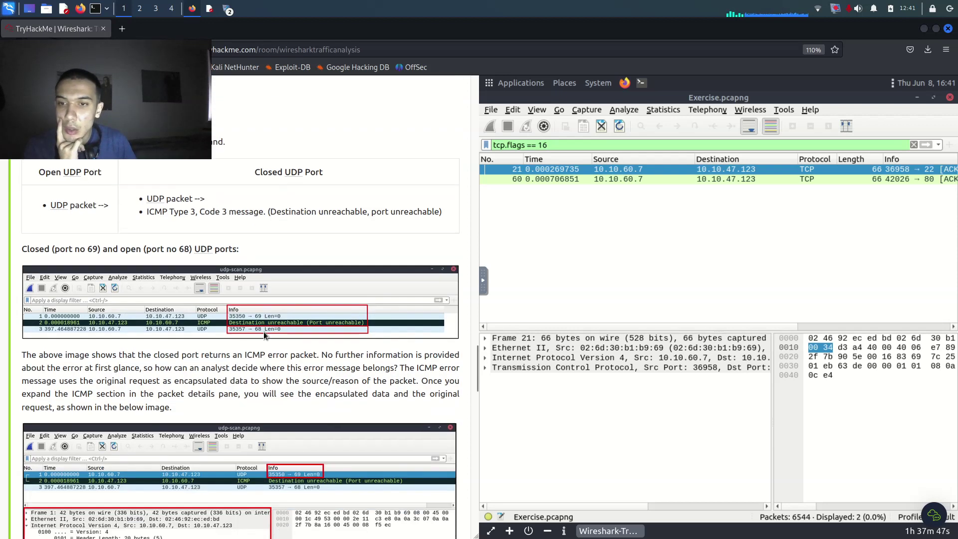
scroll(264, 335, "down", 4)
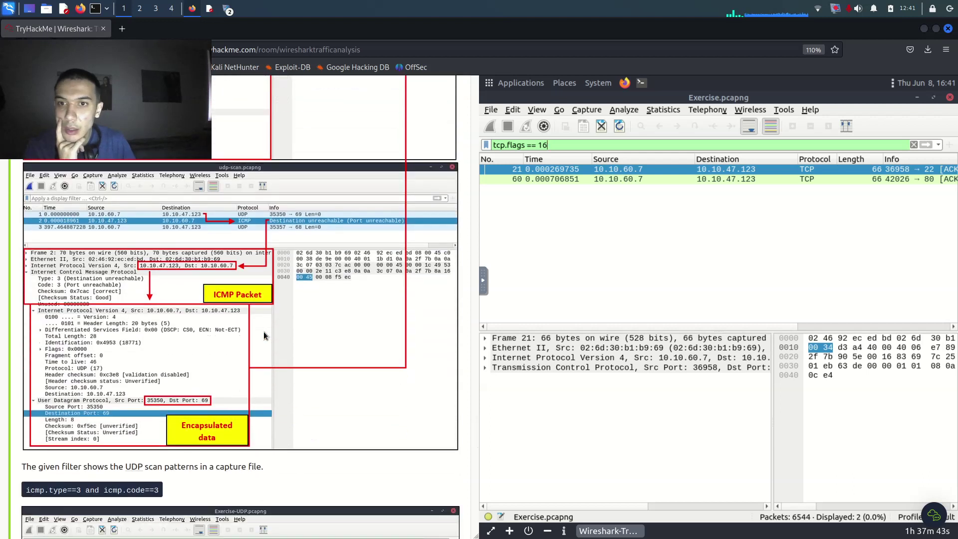
scroll(264, 332, "down", 5)
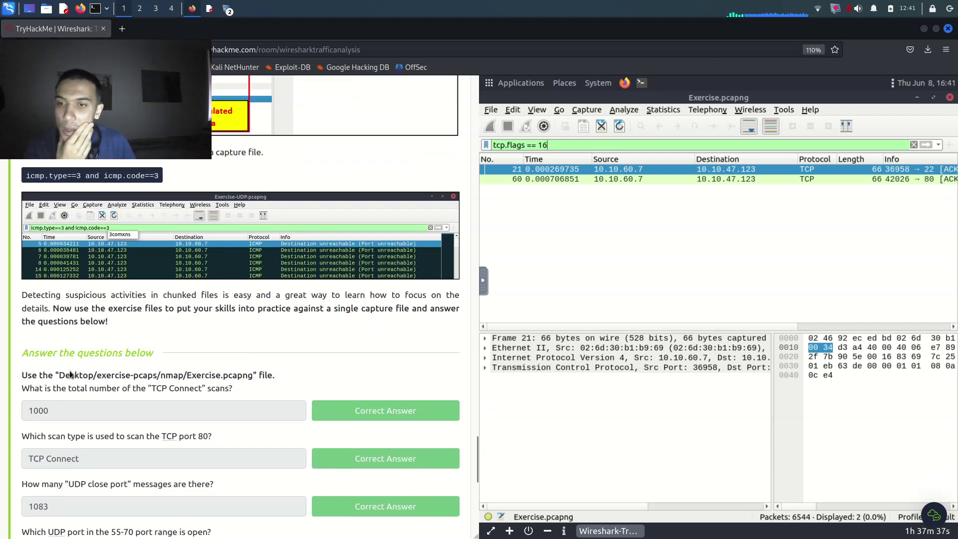
- Read the question on the total number of TCP Connect scans in Exercise.pcapng and check the Mousepad notes
left_click_drag(21, 375, 298, 379)
left_click(297, 380)
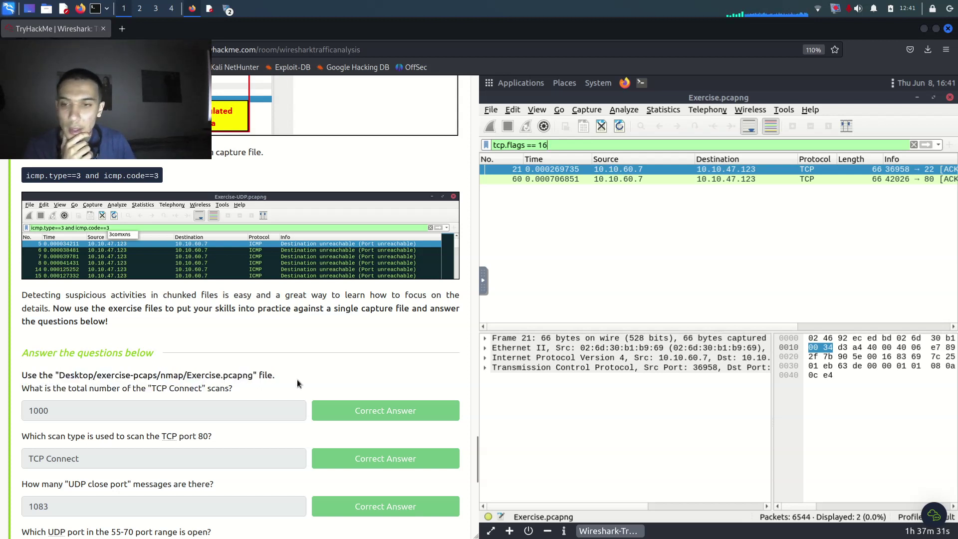
left_click_drag(29, 385, 230, 390)
left_click(305, 181)
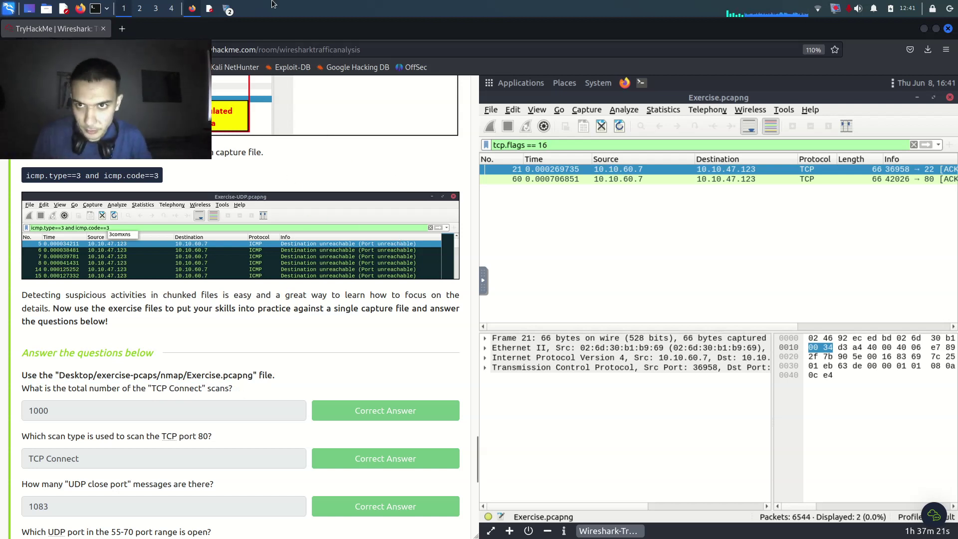
left_click(210, 8)
left_click(210, 8)
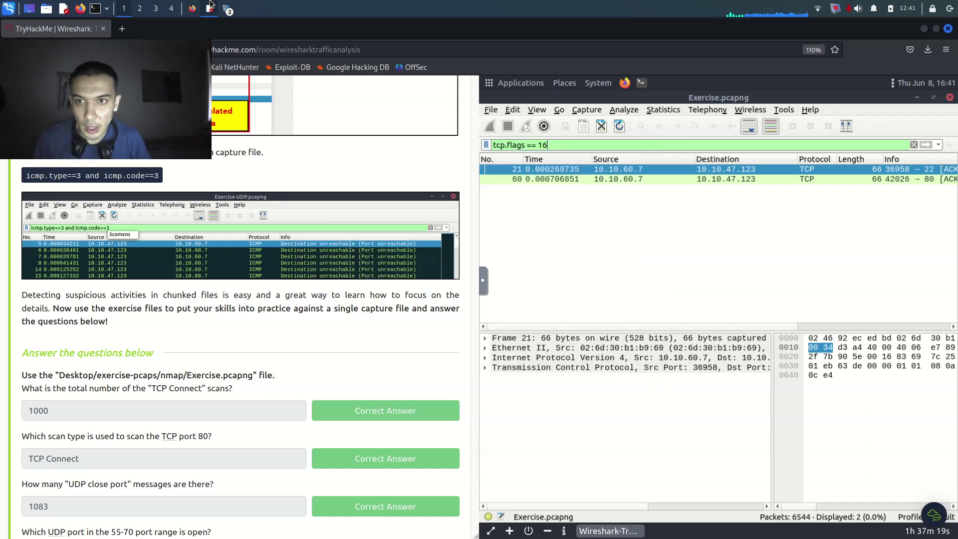
- Change the display filter's tcp.flags value to 1 and append "and", following the TCP Connect scan filter in the task notes
scroll(185, 289, "up", 10)
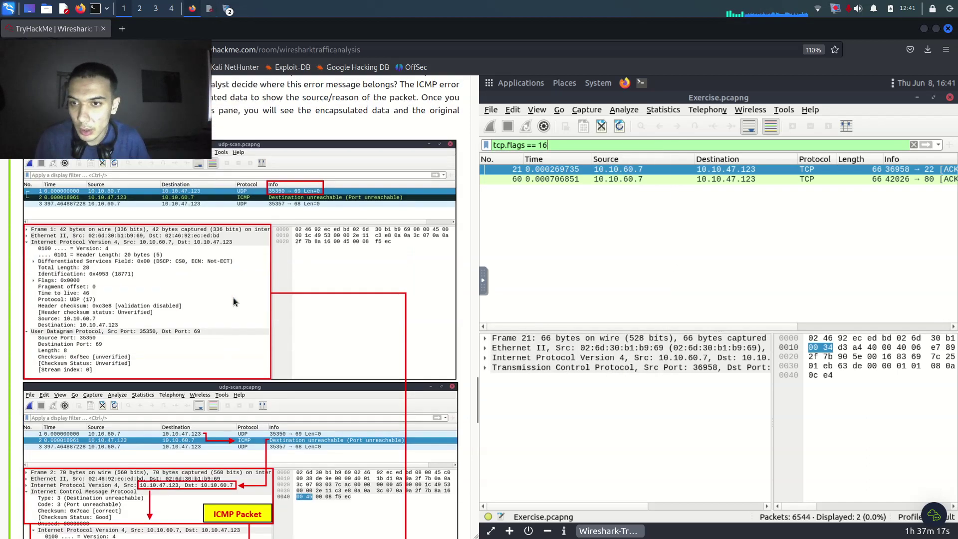
scroll(232, 297, "up", 10)
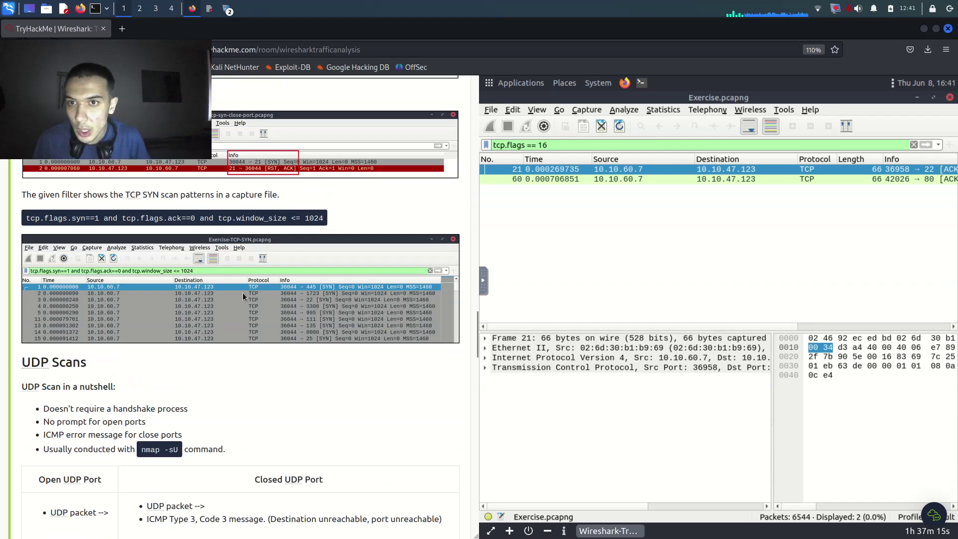
scroll(243, 297, "up", 3)
scroll(241, 297, "up", 15)
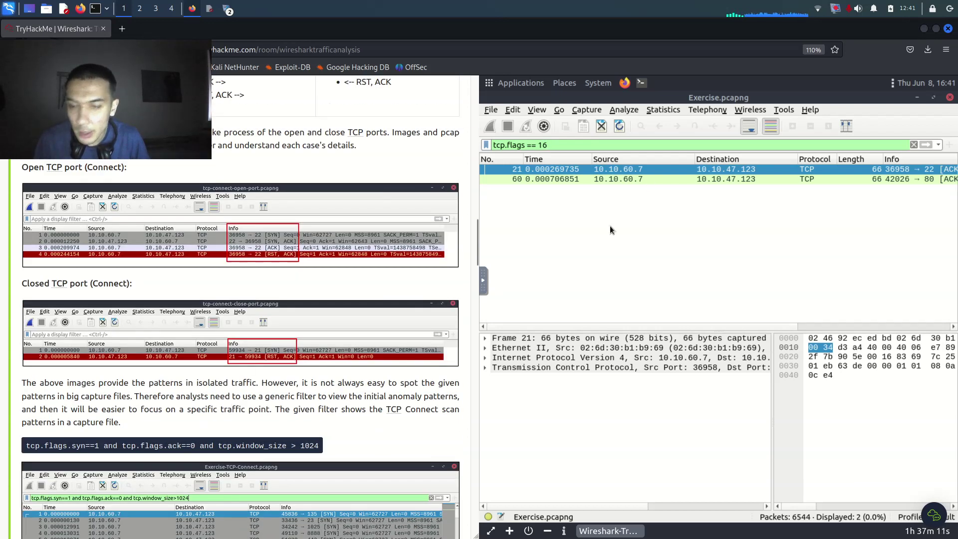
left_click(585, 145)
key("BackSpace")
key("BackSpace")
type("1 AD")
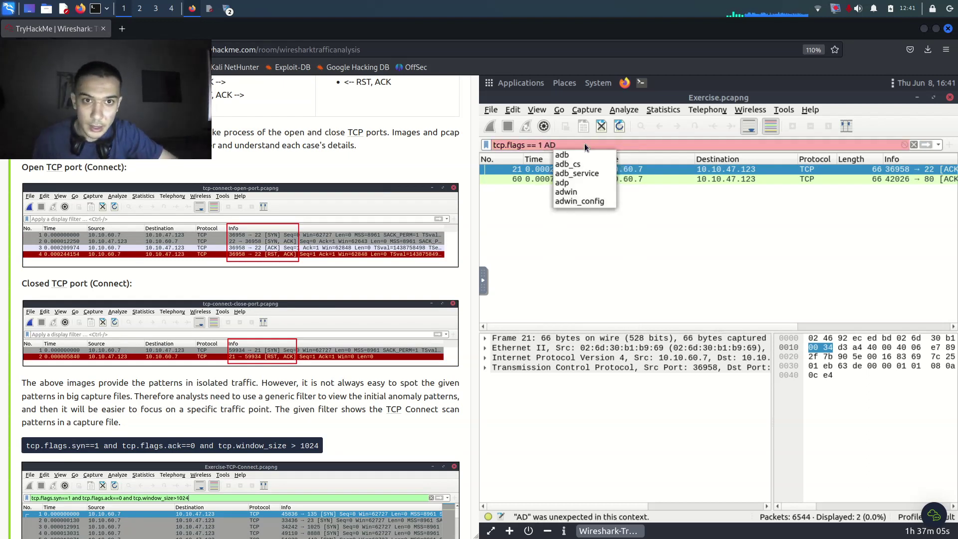
key("BackSpace")
key("BackSpace")
key("BackSpace")
type("and")
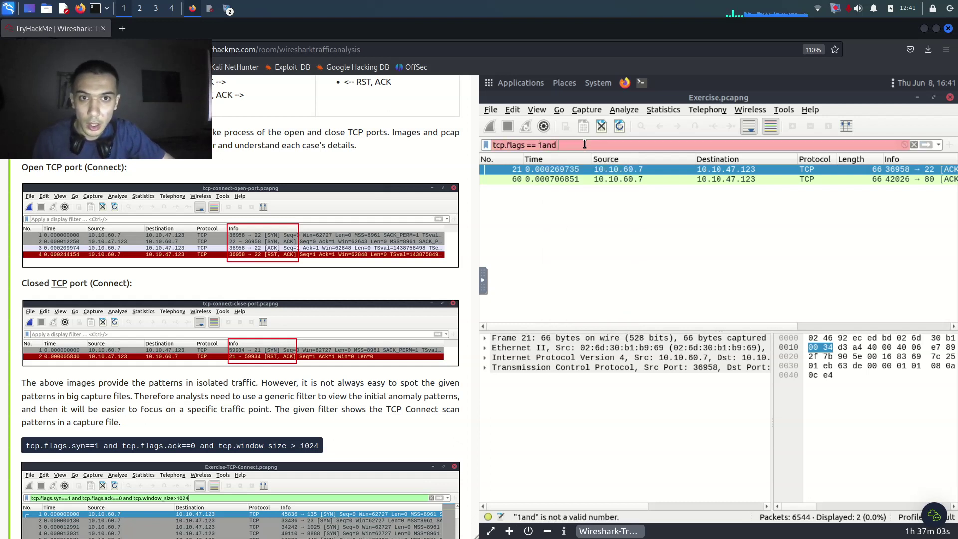
key("BackSpace")
key("BackSpace")
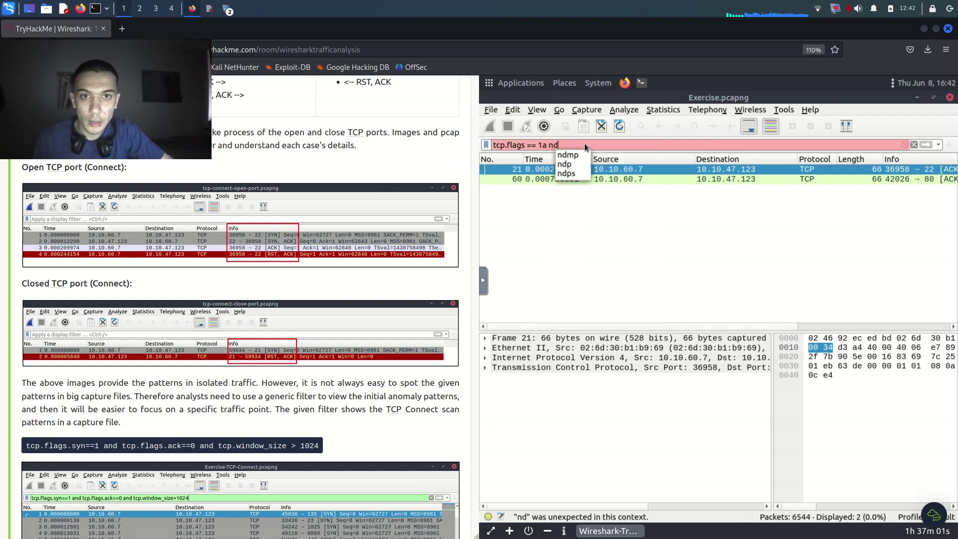
key("BackSpace")
type("and")
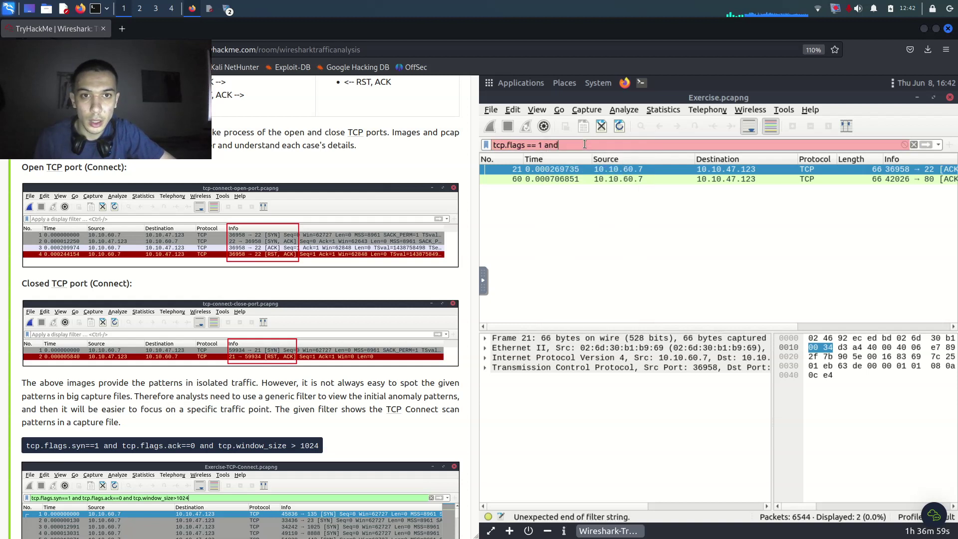
- Add the condition tcp.flags.ack == 0 to the display filter
type(" tcp")
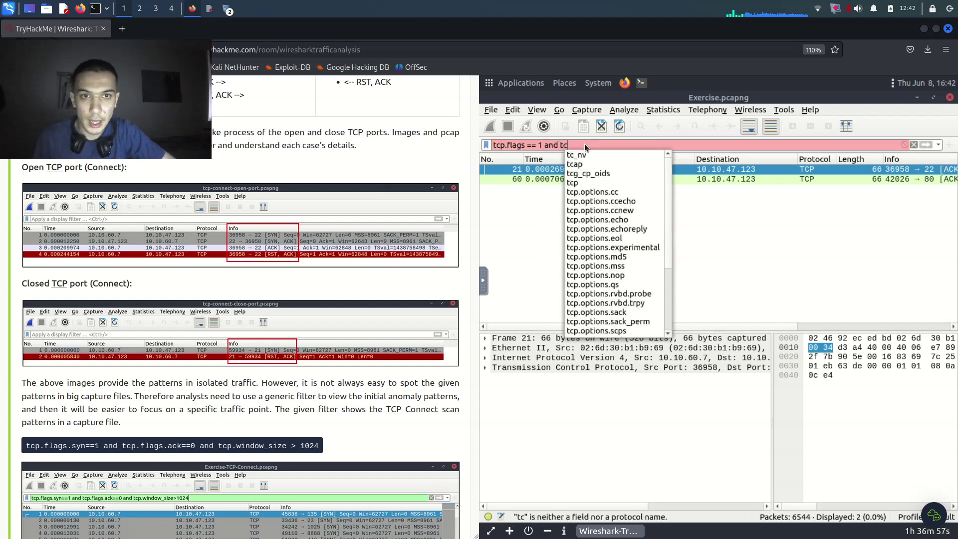
type(".gla")
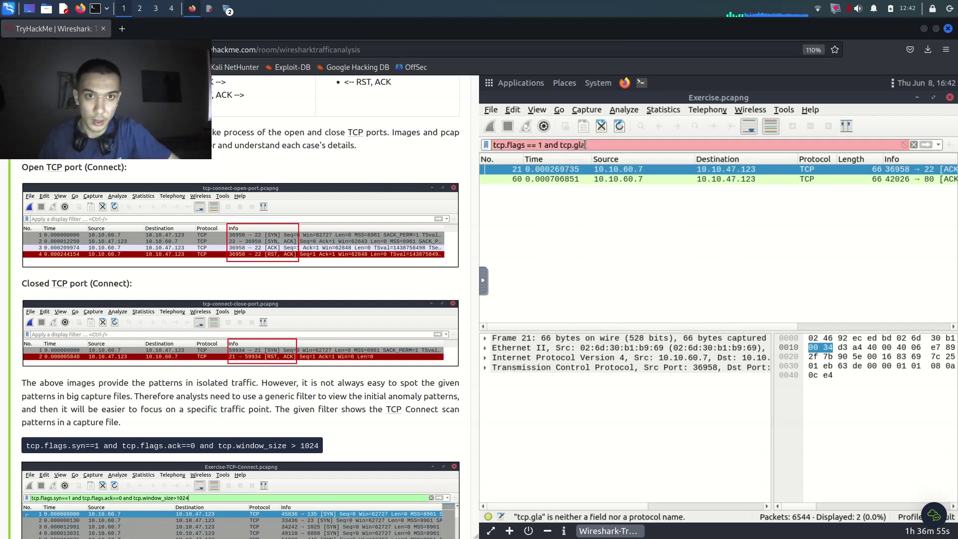
key("BackSpace")
key("BackSpace")
key("BackSpace")
type("flags")
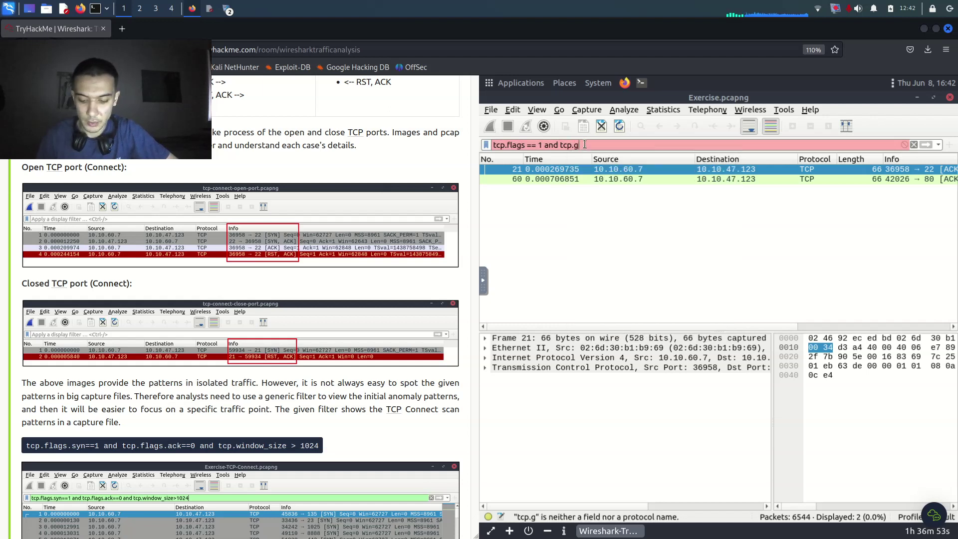
type(".a")
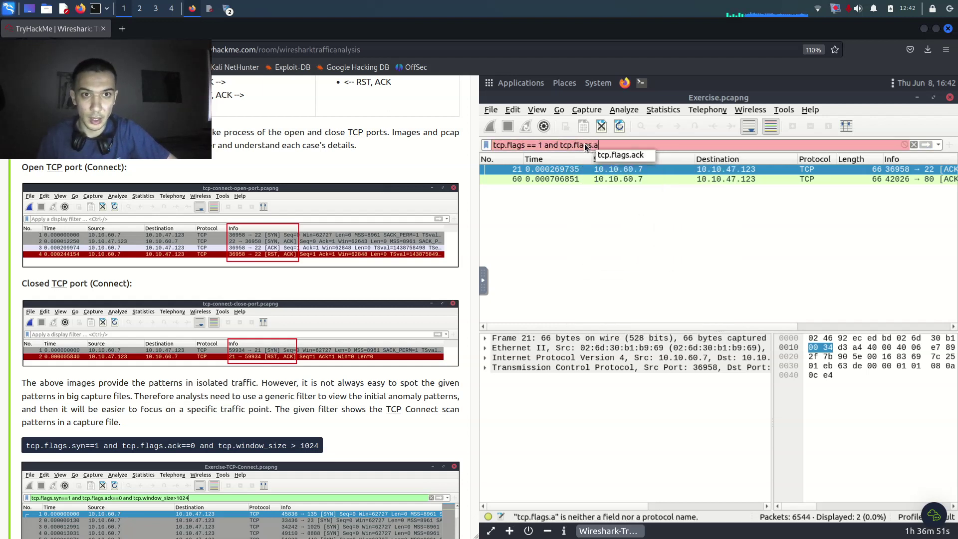
type("ck == 0")
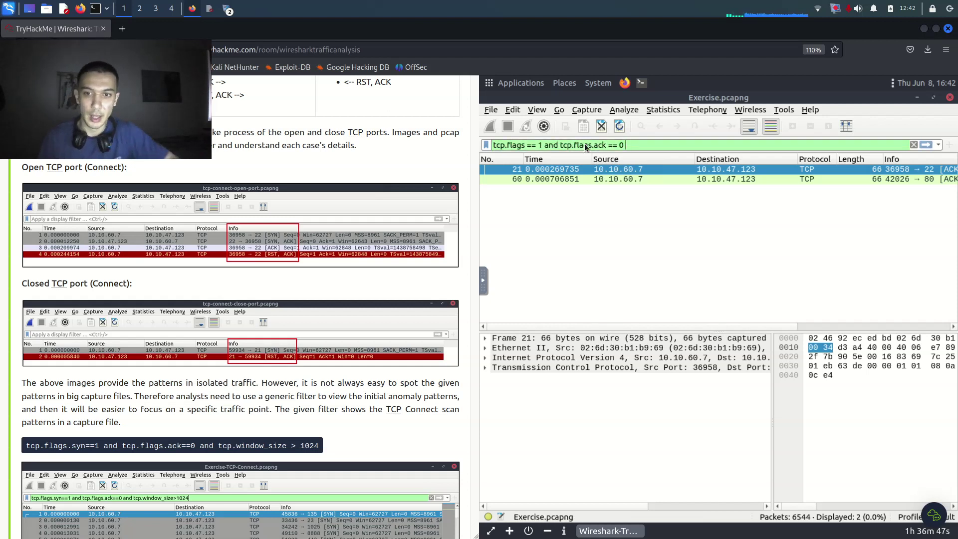
- Extend the display filter with "and tcp.window_size > 1024"
type(" abd")
key("BackSpace")
key("BackSpace")
key("BackSpace")
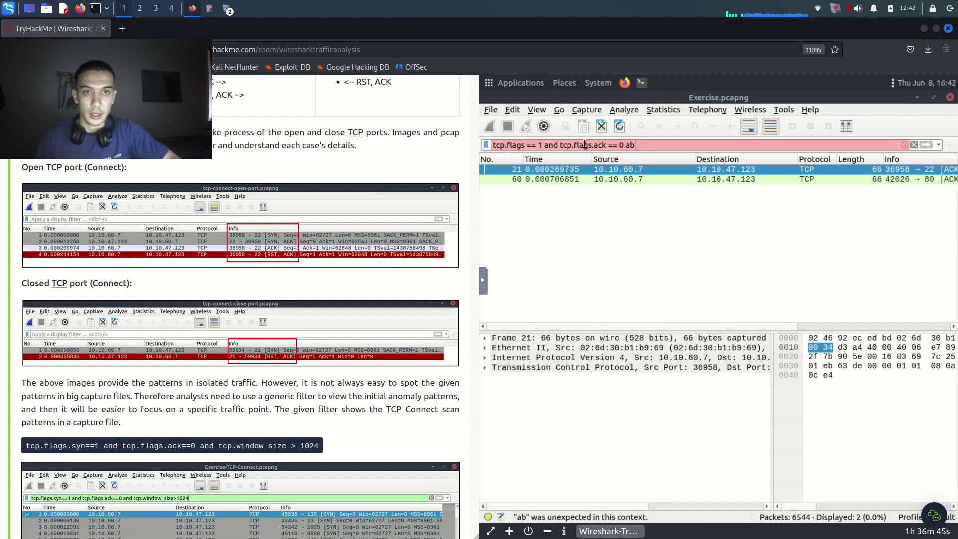
type("nd tcp")
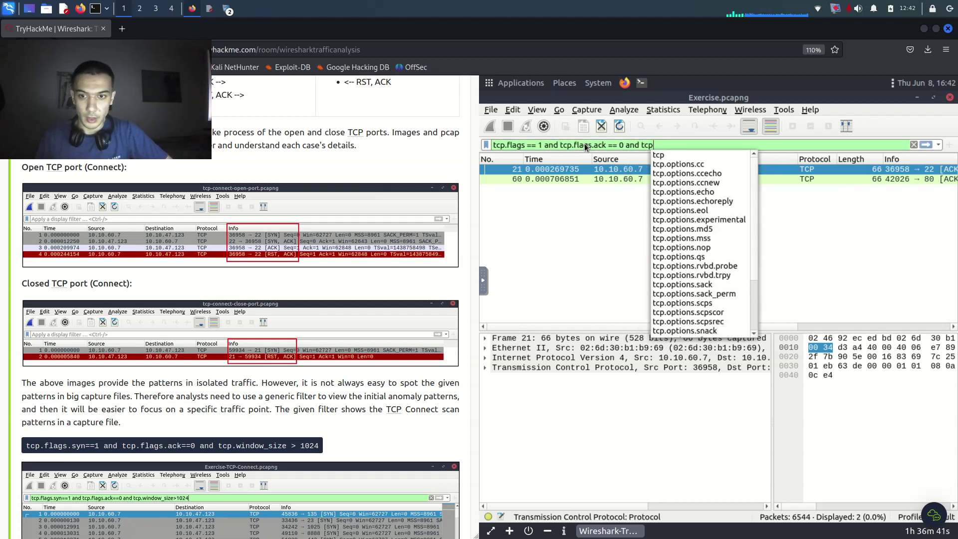
type(".winı")
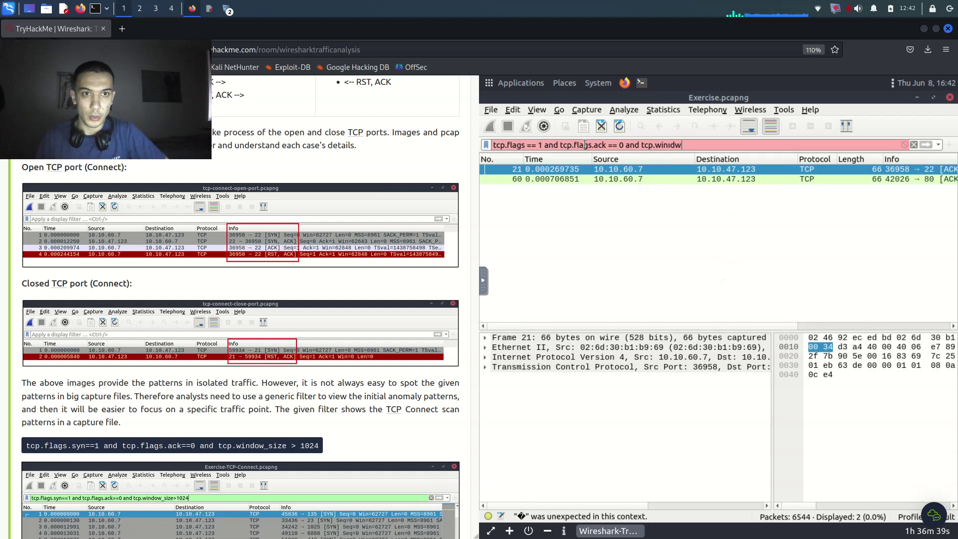
key("BackSpace")
key("Down")
key("Return")
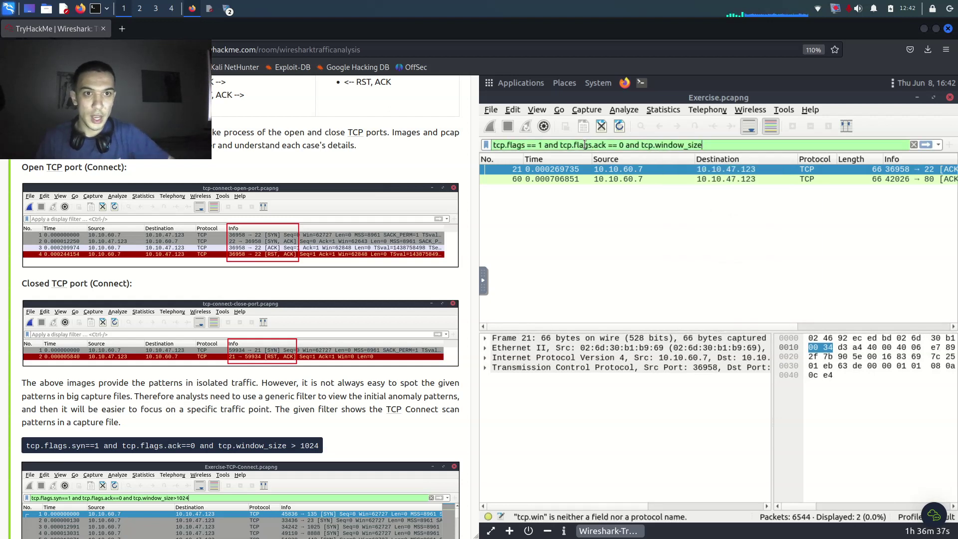
type("> ")
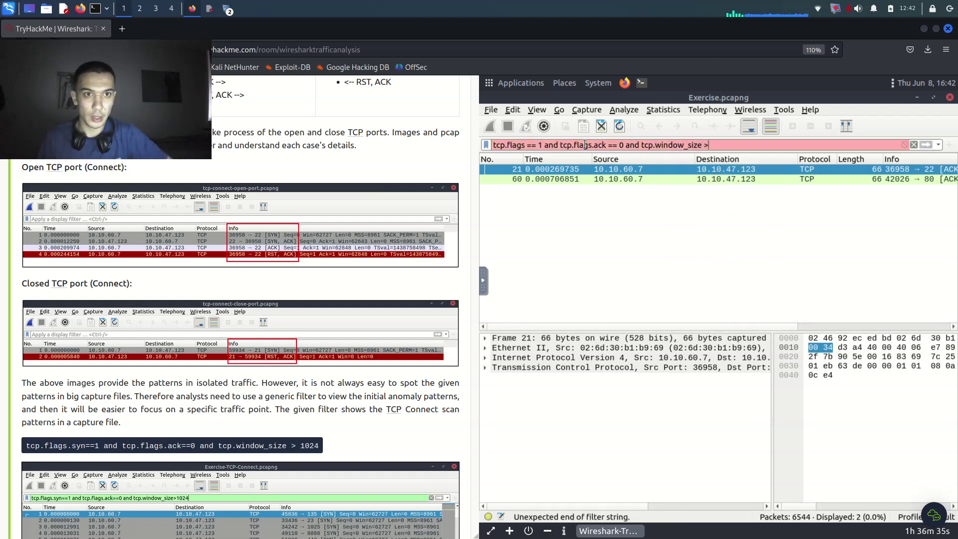
type("1024")
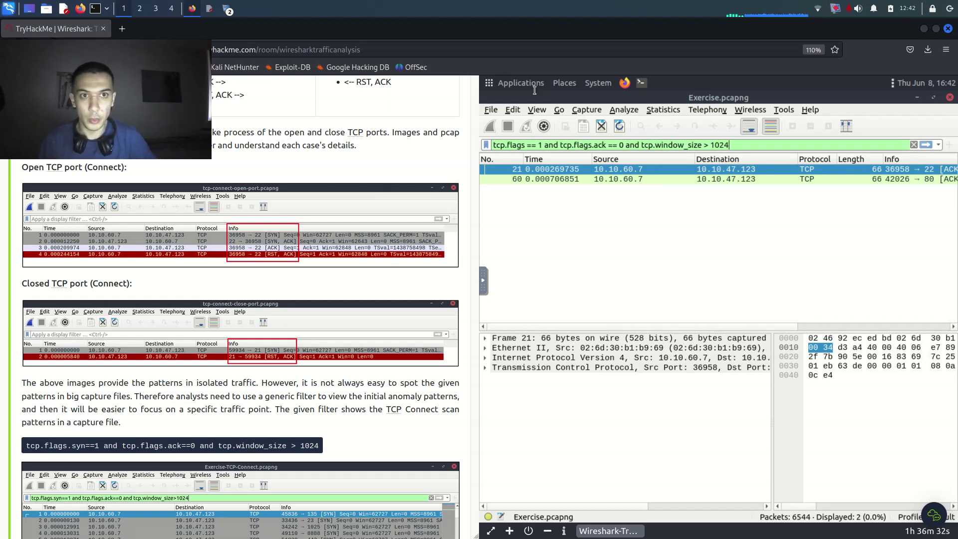
- Compare the question on the total number of TCP Connect scans with the TCP window size note in Mousepad
left_click(209, 10)
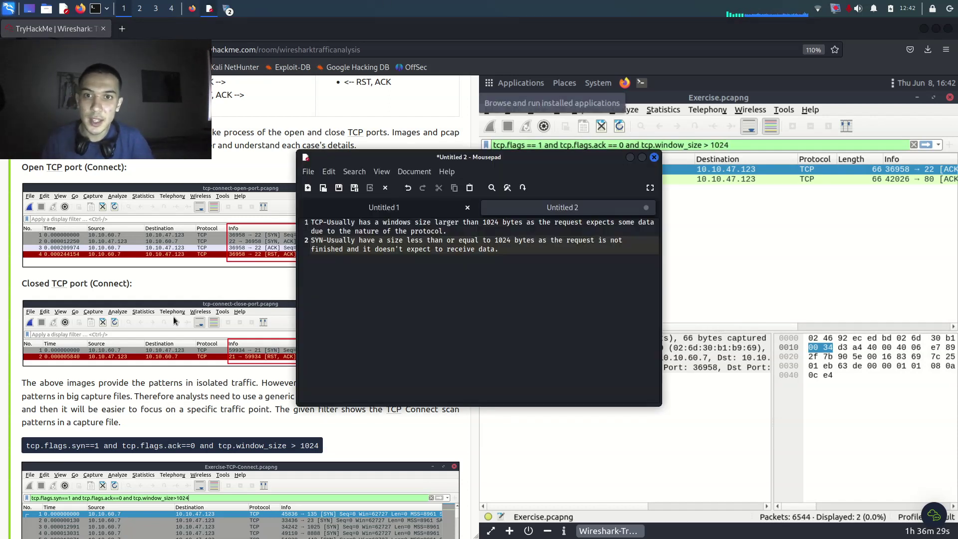
left_click(177, 321)
left_click(285, 162)
scroll(267, 197, "down", 20)
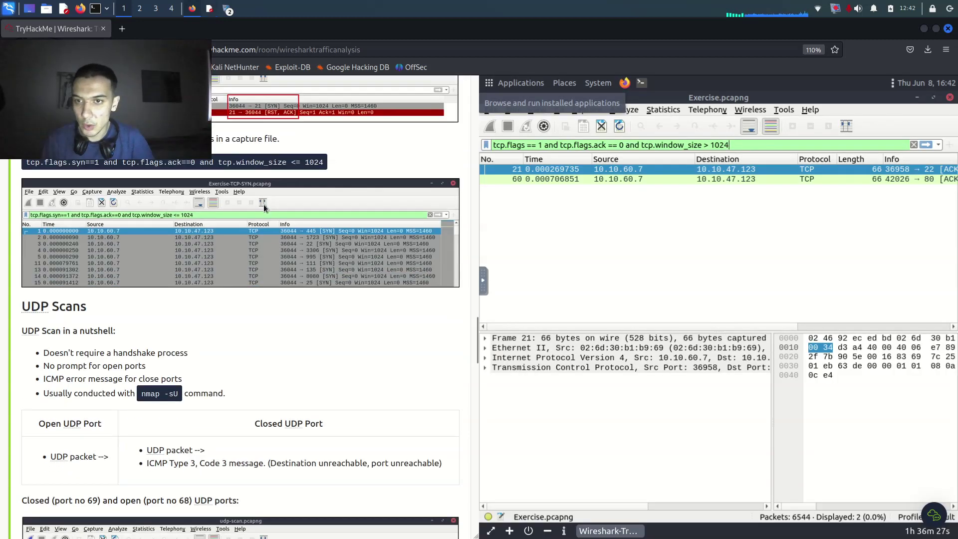
scroll(262, 205, "down", 15)
scroll(259, 206, "up", 5)
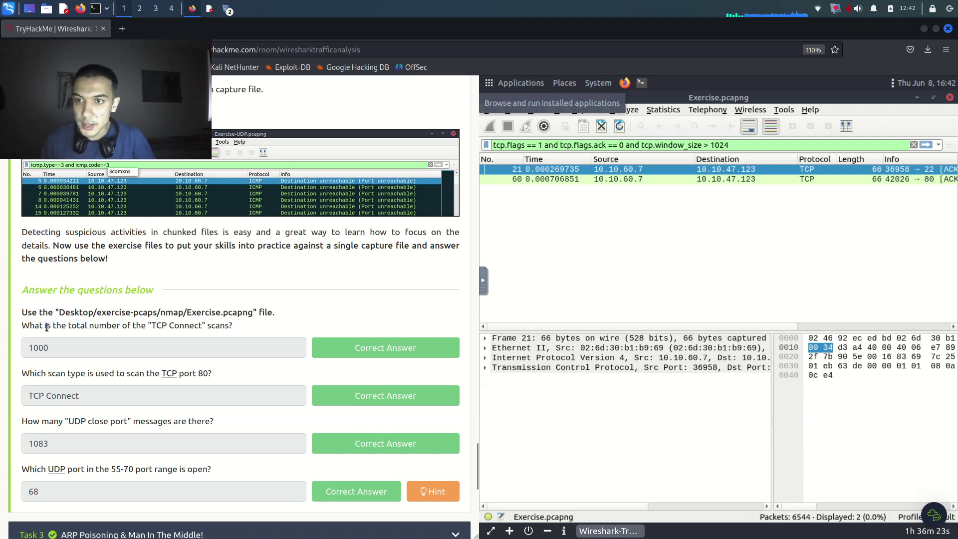
left_click_drag(148, 325, 22, 325)
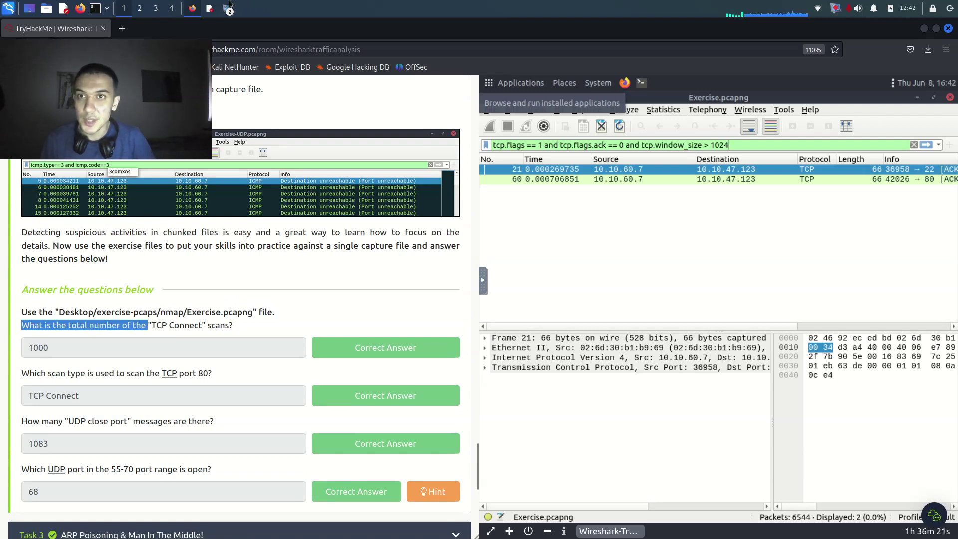
left_click(210, 9)
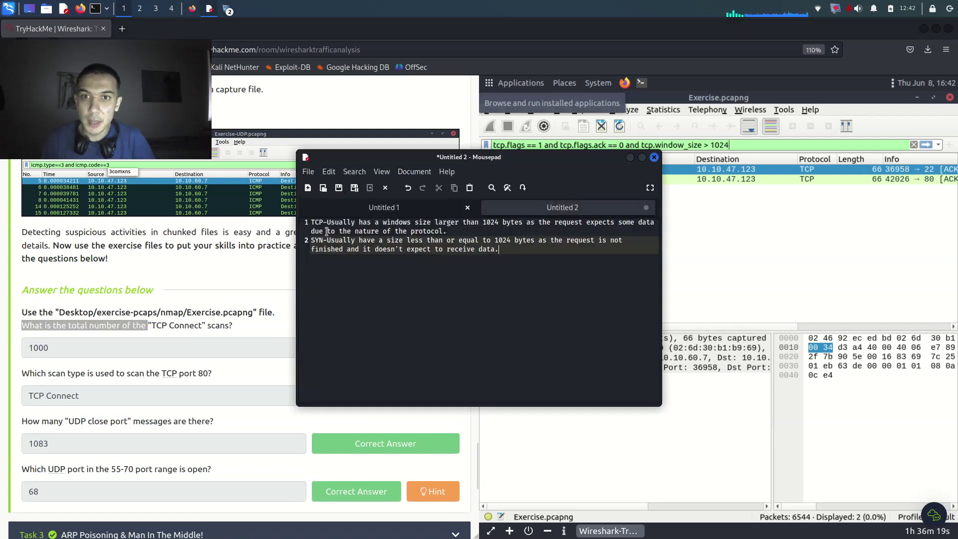
left_click_drag(435, 223, 498, 223)
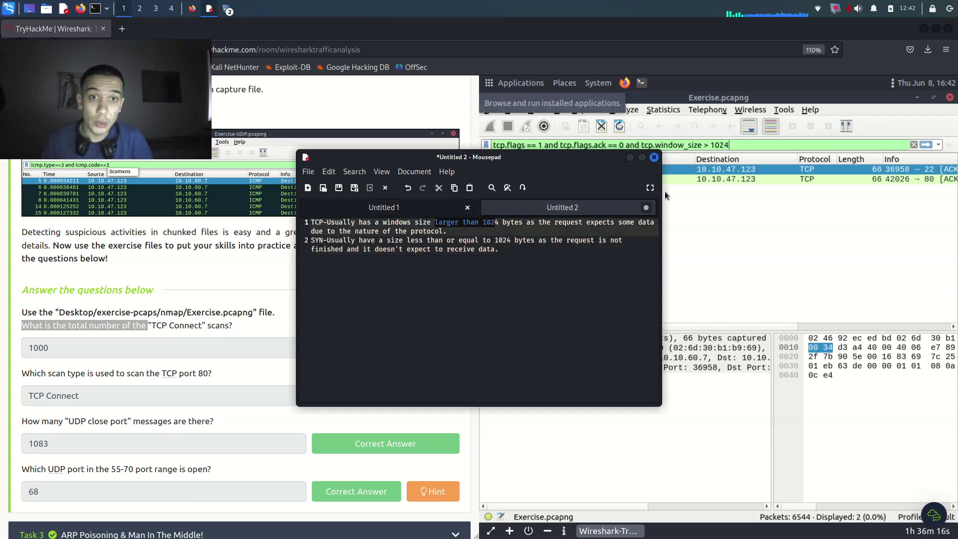
left_click(630, 157)
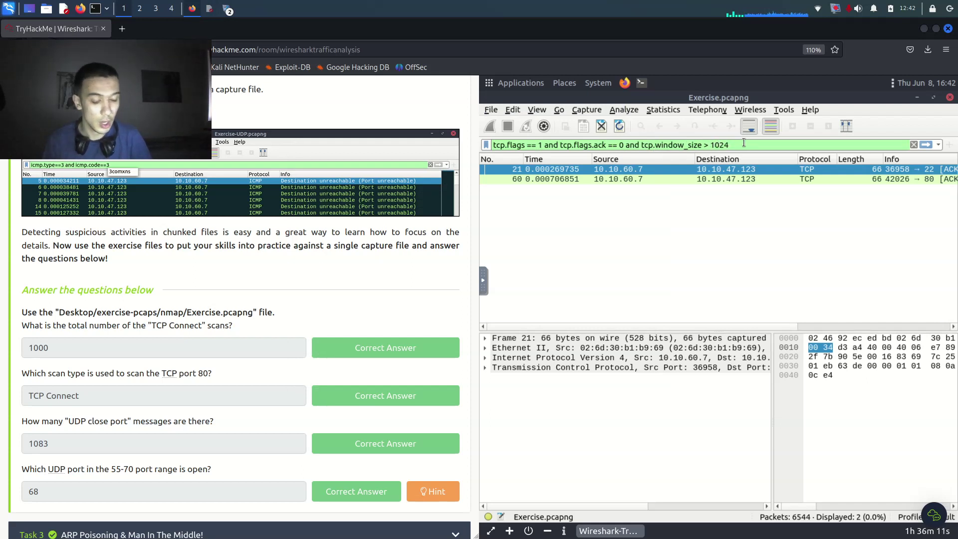
- Apply the display filter, correct its first condition to tcp.flags.syn == 1 and reapply it
key("Return")
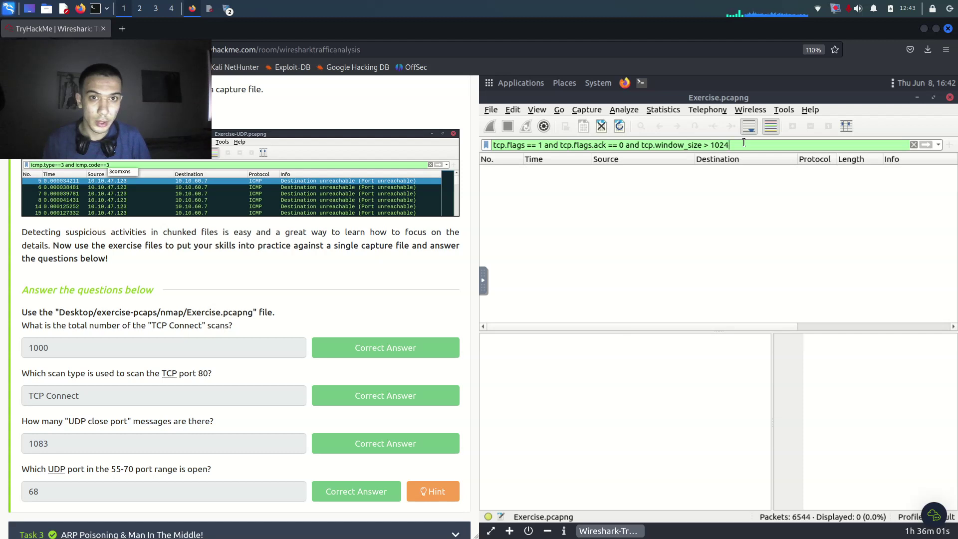
scroll(271, 265, "up", 20)
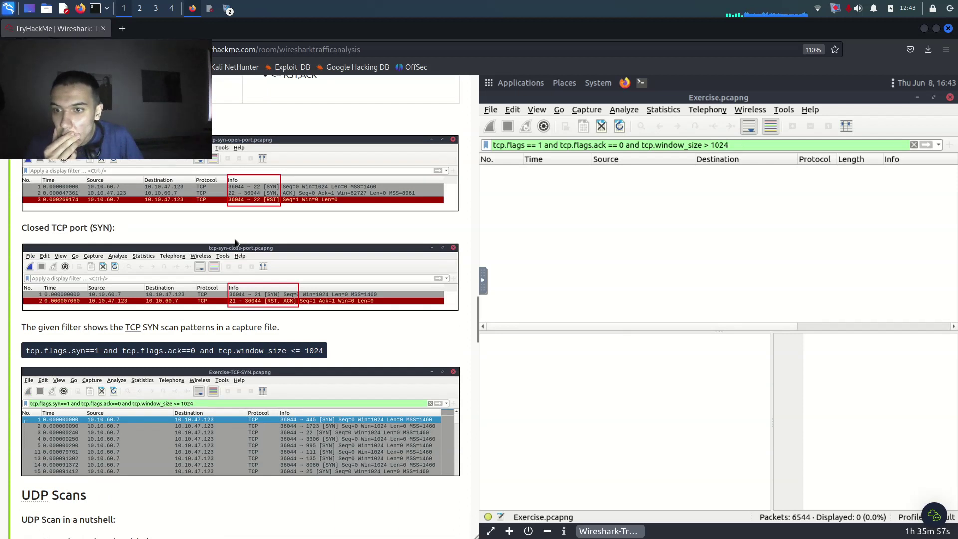
left_click(525, 145)
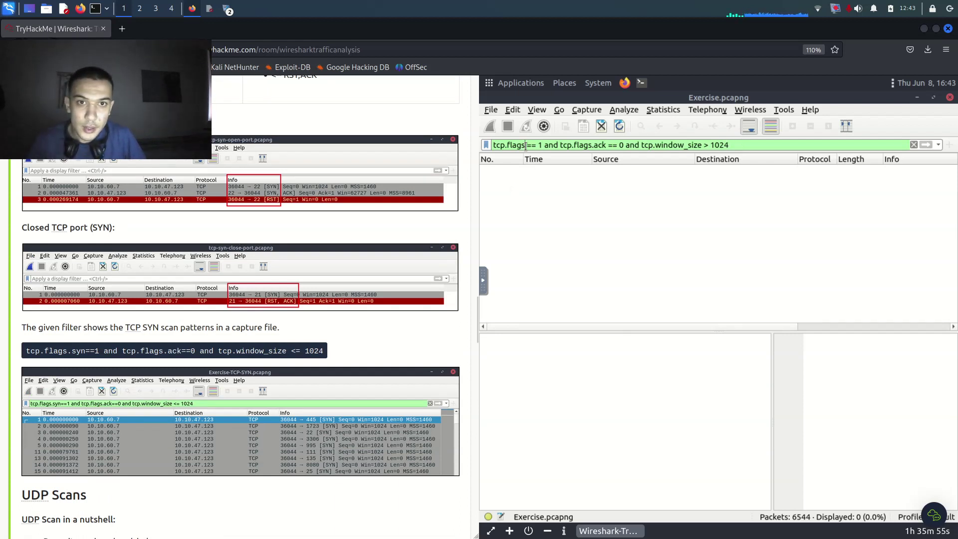
type(".syn")
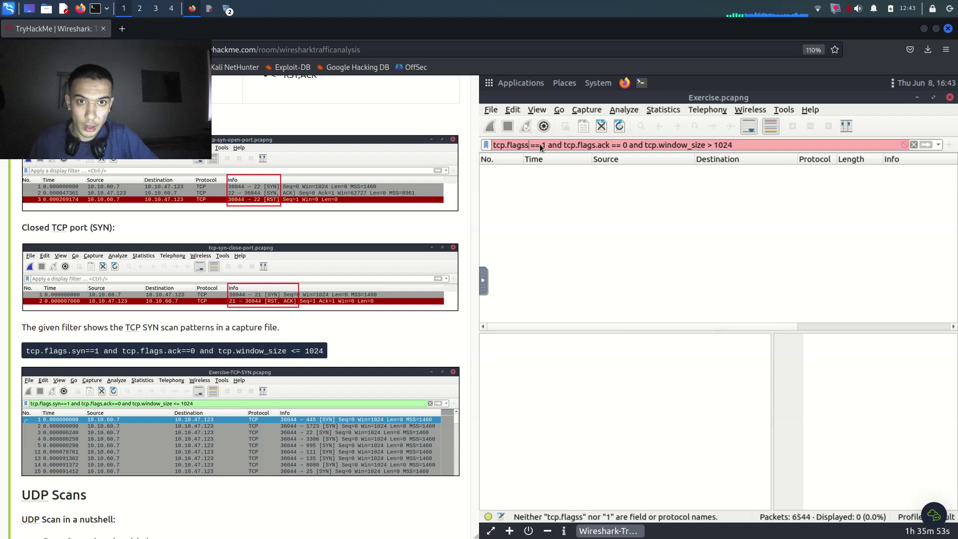
key("Return")
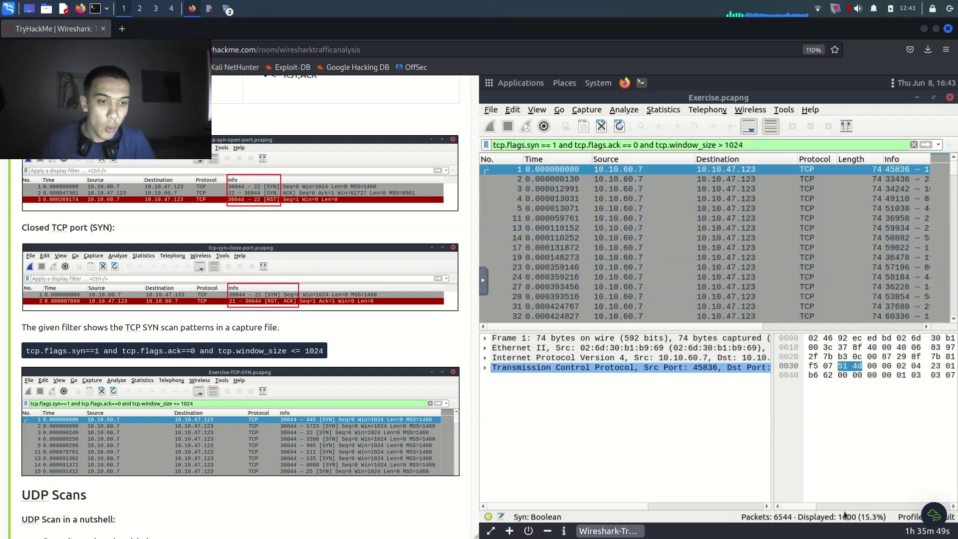
- Check the displayed packet count against the answer to the TCP Connect scans question
scroll(195, 412, "down", 10)
scroll(194, 411, "down", 10)
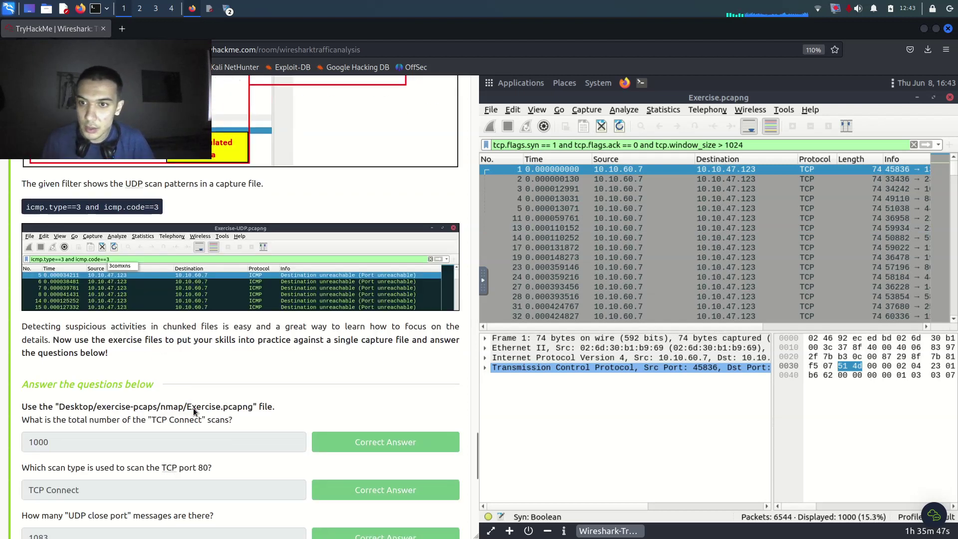
left_click_drag(146, 262, 274, 265)
left_click(868, 531)
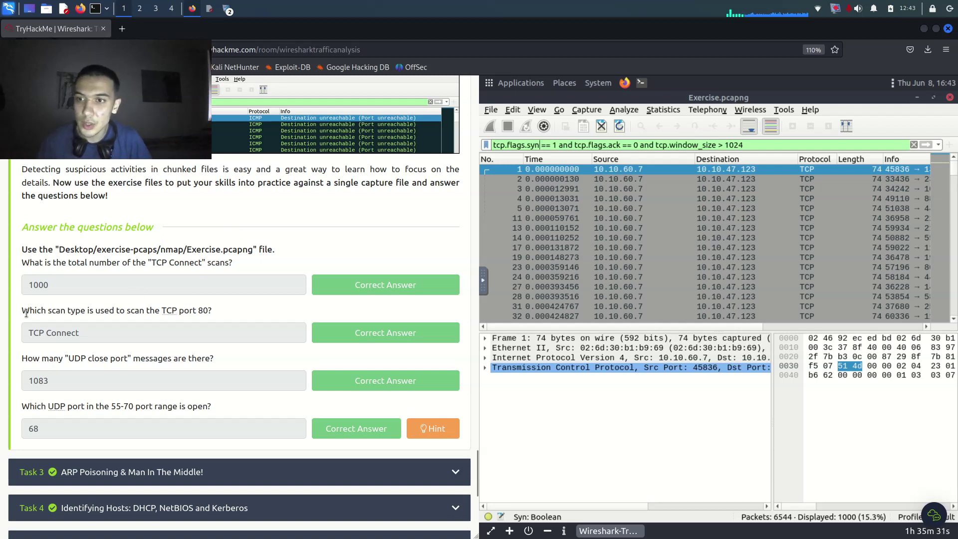
- Read the question on which scan type is used to scan TCP port 80
left_click_drag(22, 313, 184, 315)
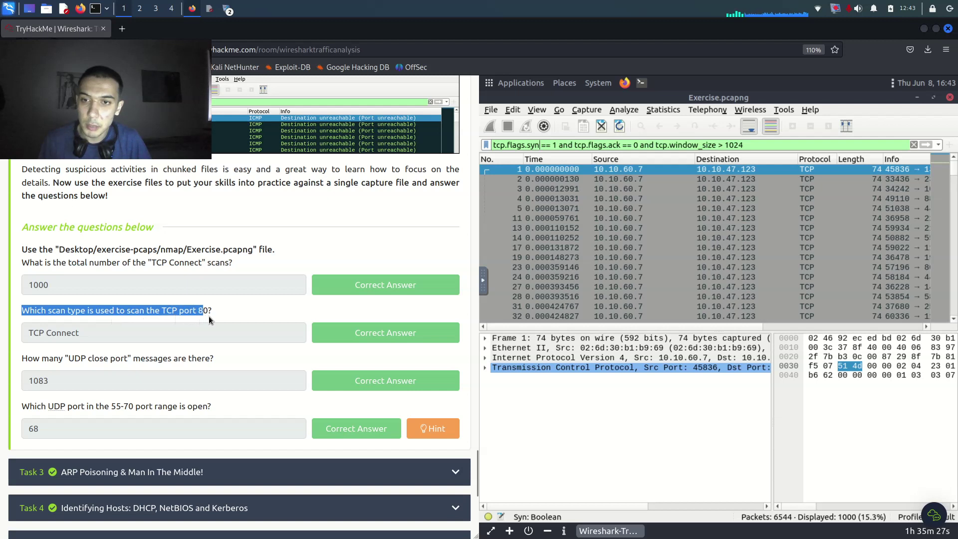
left_click(235, 317)
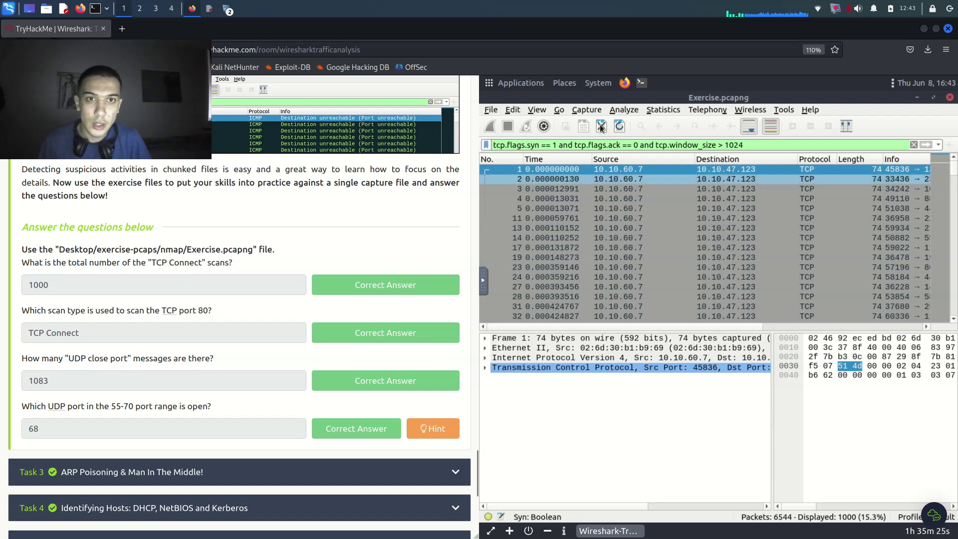
left_click(447, 180)
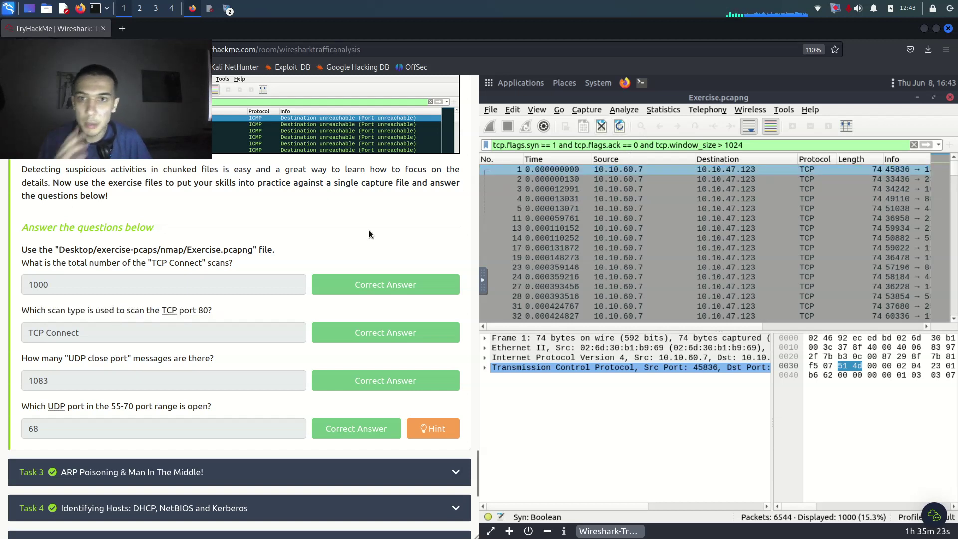
- Review the UDP Scans notes on open and closed ports, the encapsulated ICMP data and the UDP scan filter
scroll(369, 234, "up", 8)
scroll(257, 305, "up", 15)
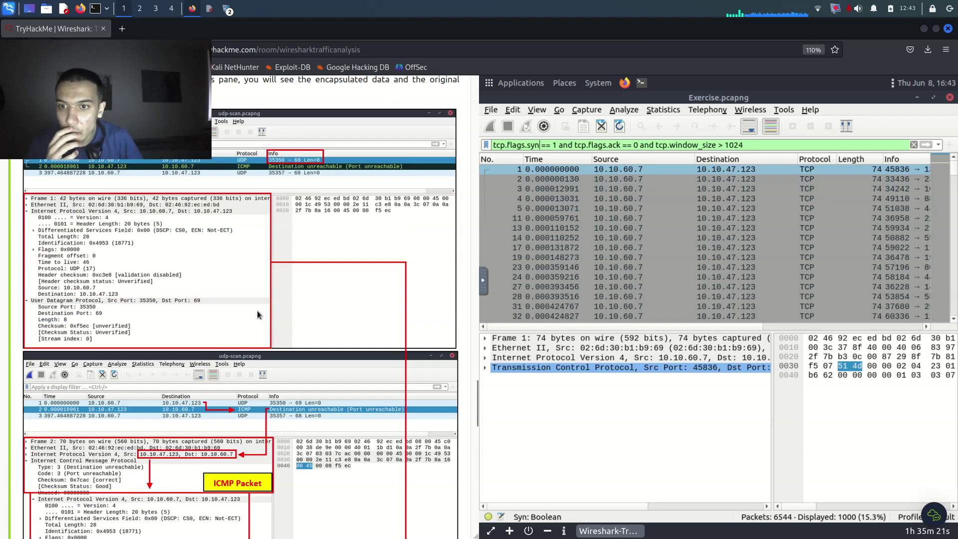
scroll(250, 327, "down", 4)
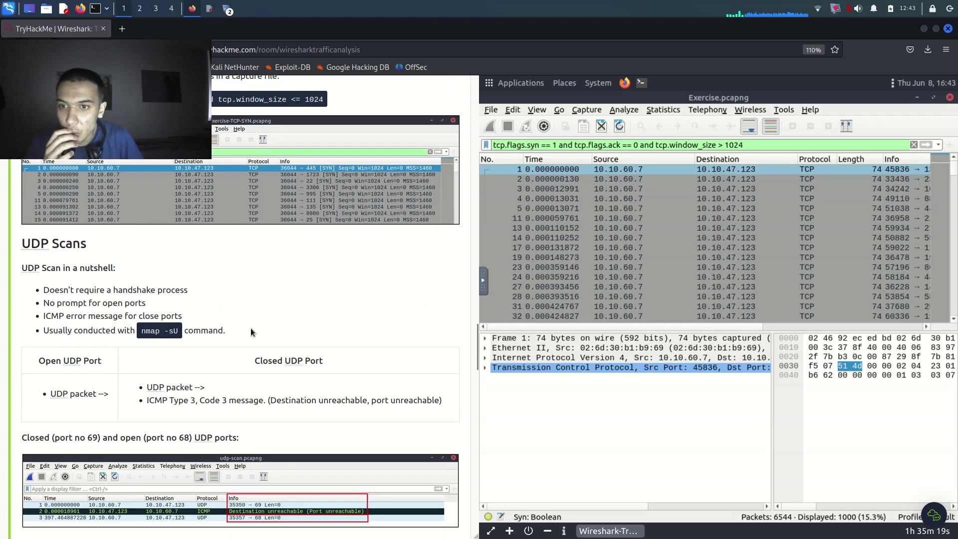
scroll(251, 331, "down", 1)
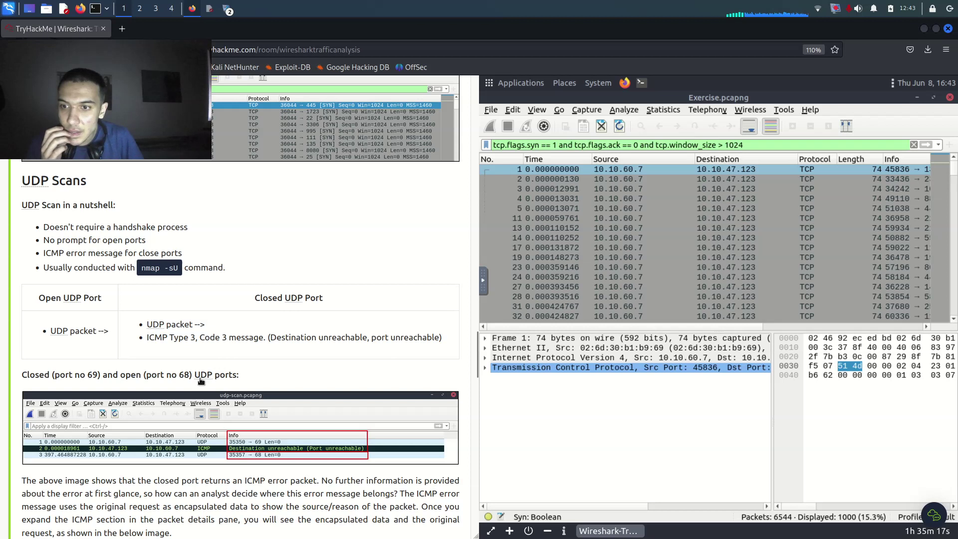
scroll(200, 378, "down", 3)
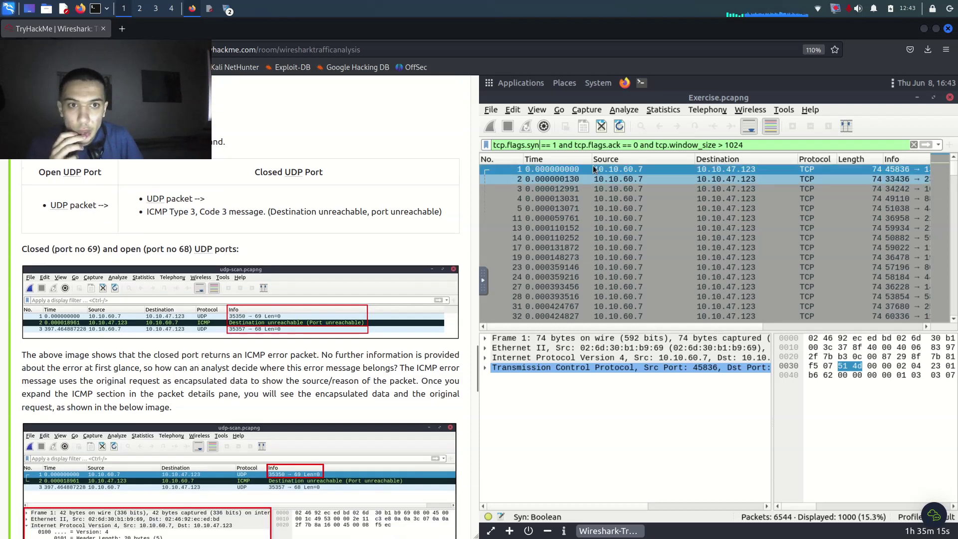
left_click(615, 172)
scroll(282, 285, "down", 1)
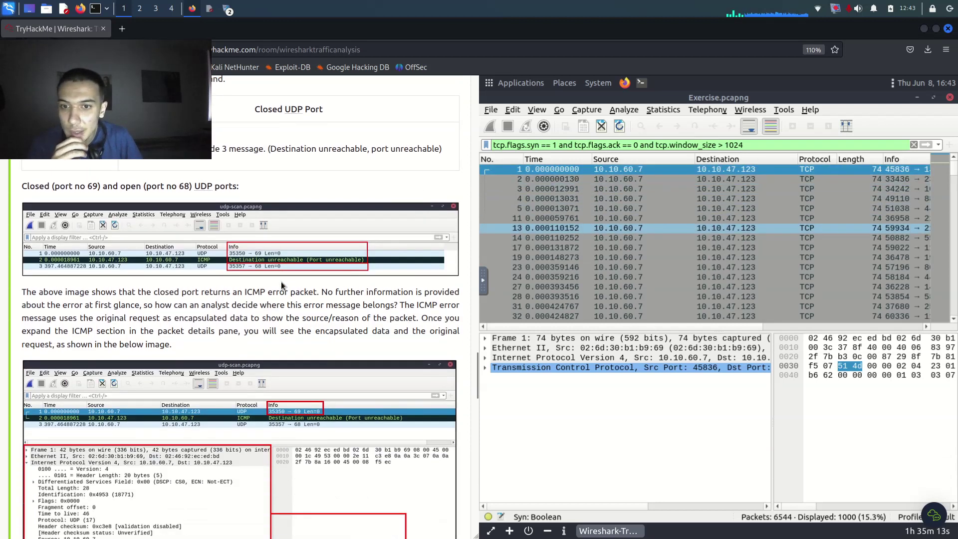
scroll(280, 281, "down", 3)
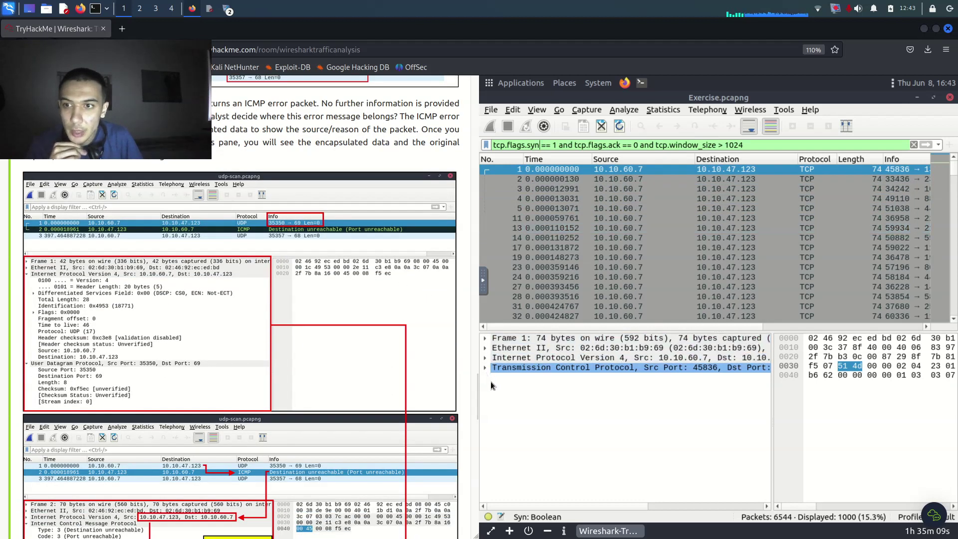
scroll(226, 313, "down", 2)
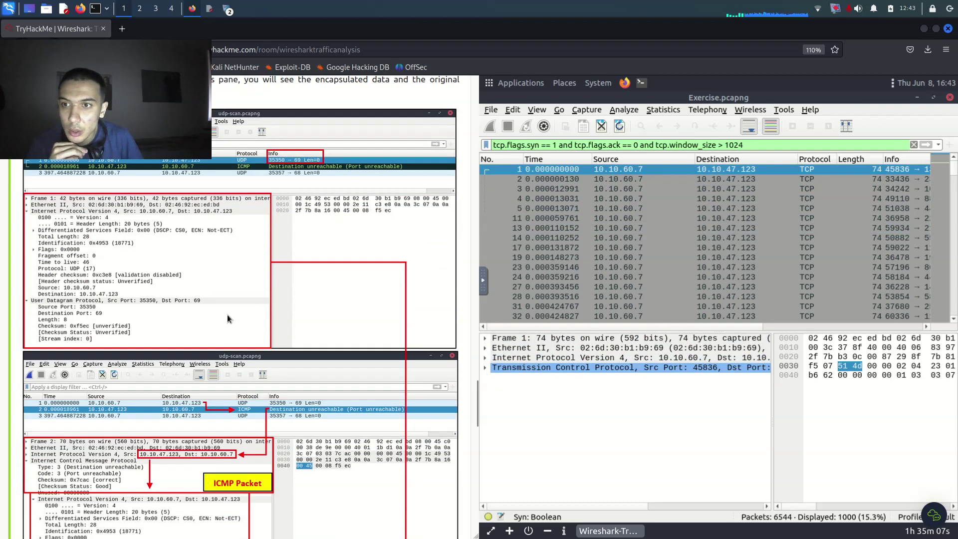
scroll(226, 315, "down", 1)
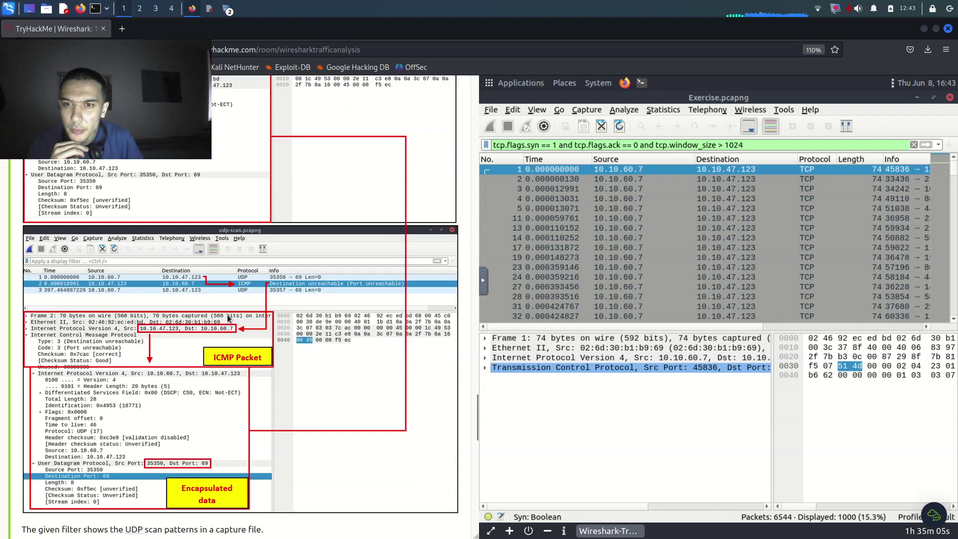
scroll(227, 317, "down", 3)
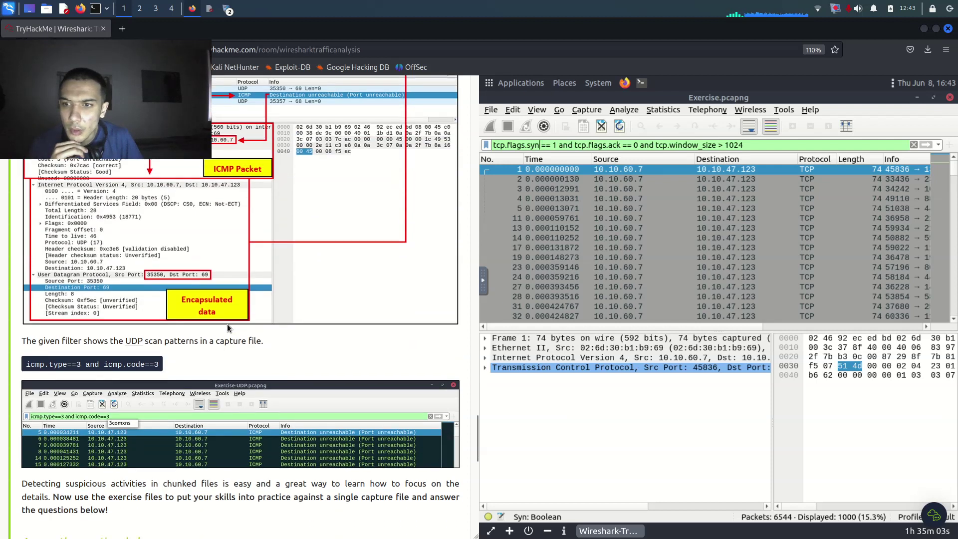
scroll(228, 328, "down", 2)
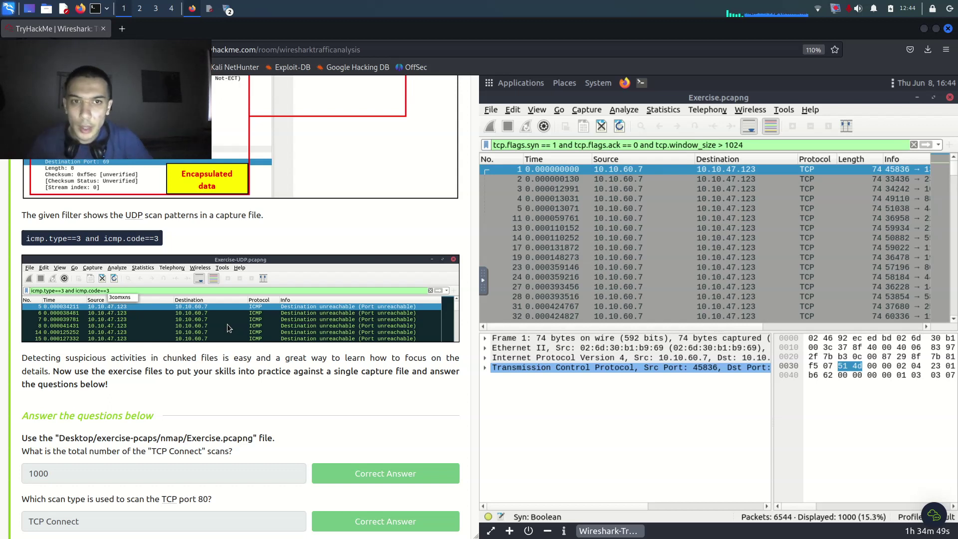
- Replace the display filter with tcp.port == 80 and apply it to the capture
triple_click(707, 145)
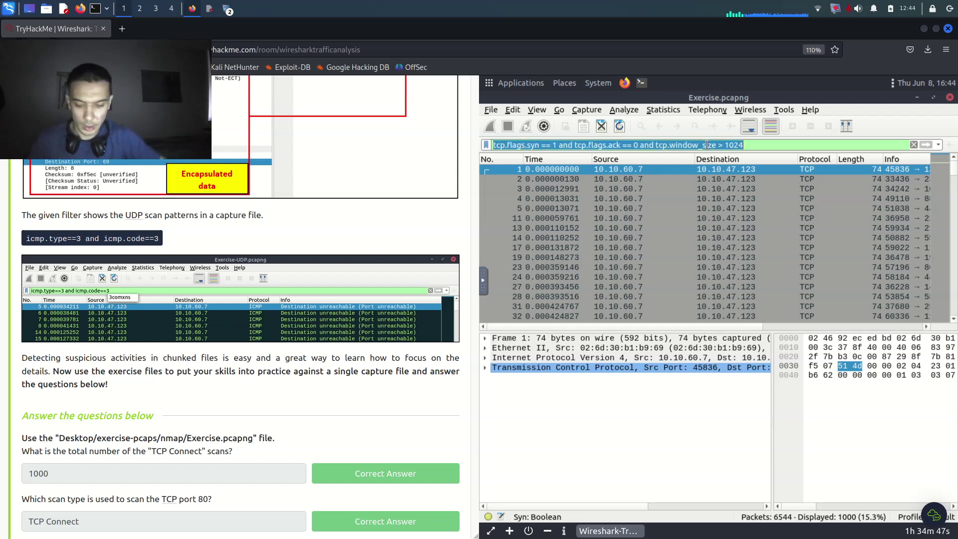
key("BackSpace")
key("Return")
type("t")
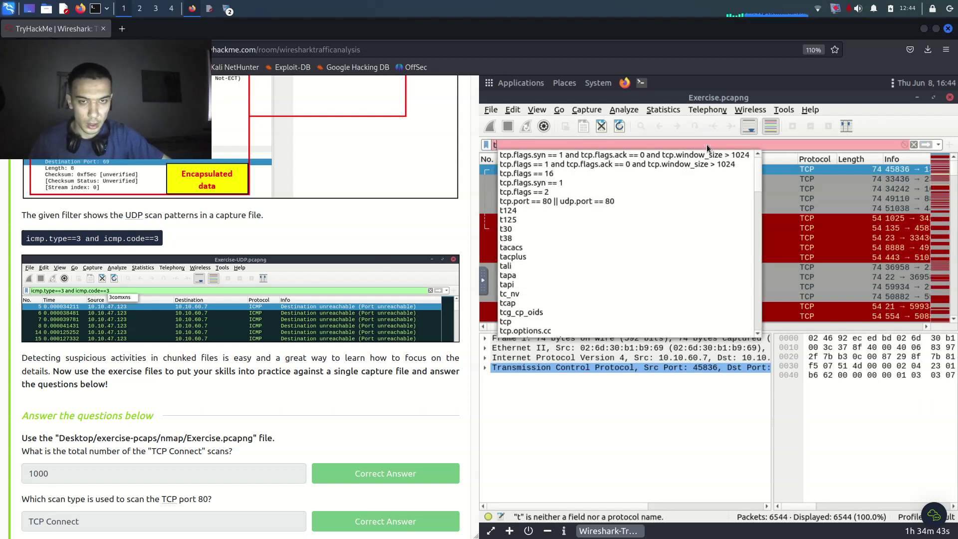
type("cp.ports")
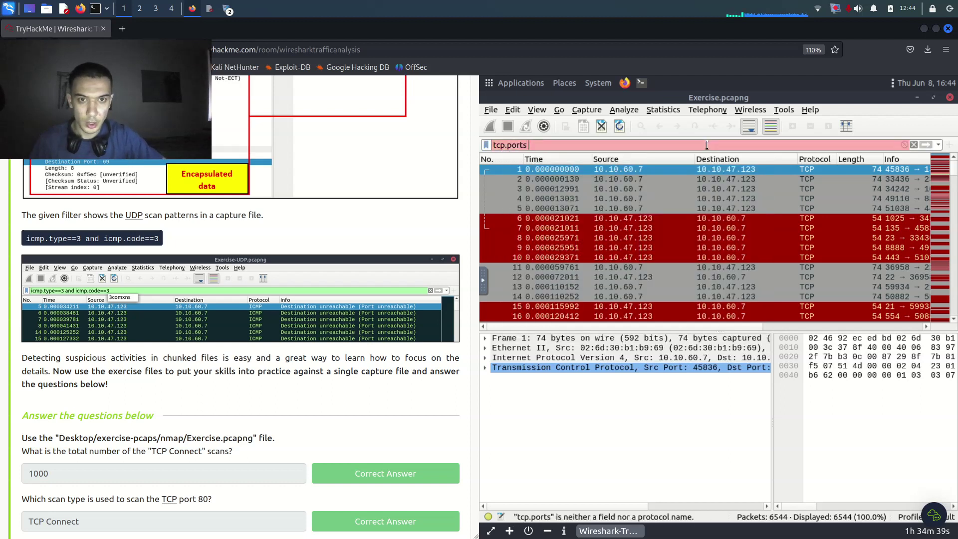
type(" == ")
type("80")
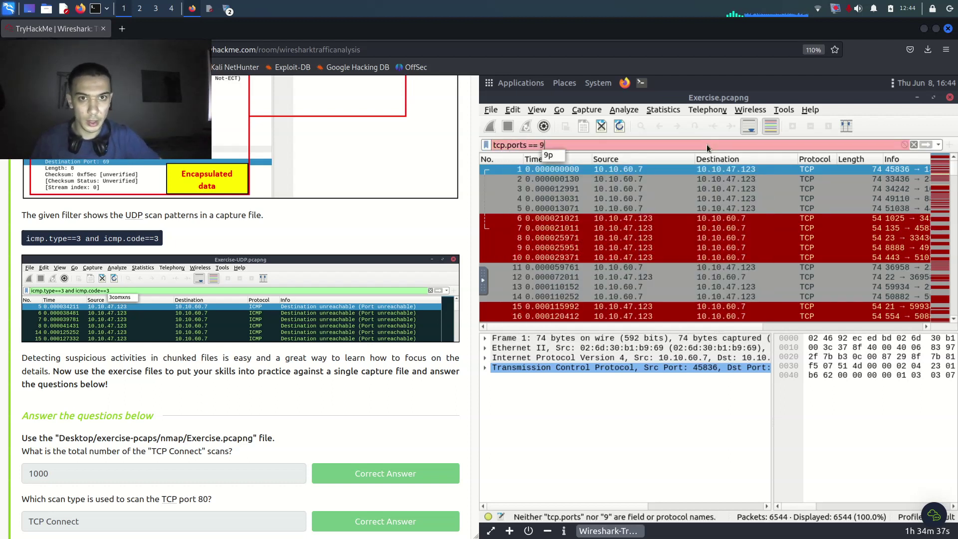
key("BackSpace")
key("BackSpace")
type("80")
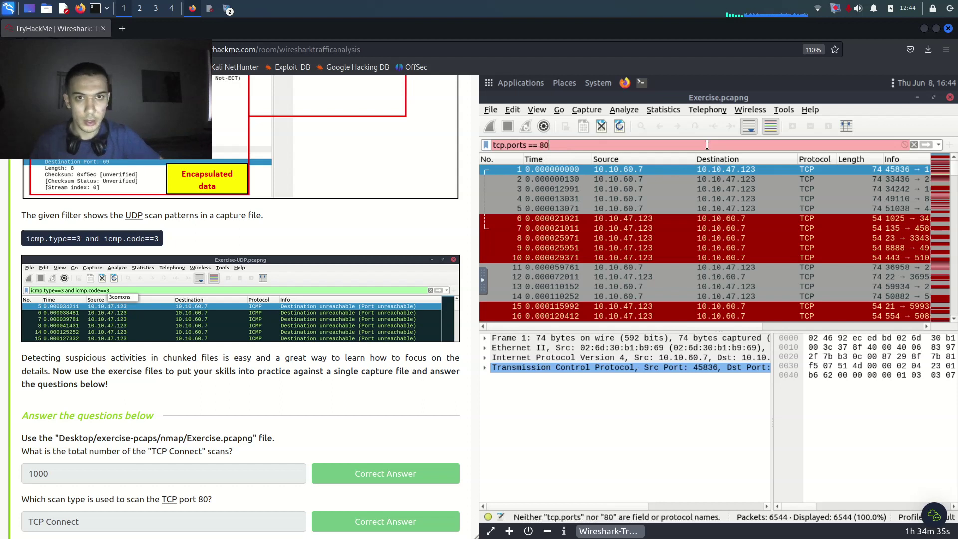
key("BackSpace")
key("Return")
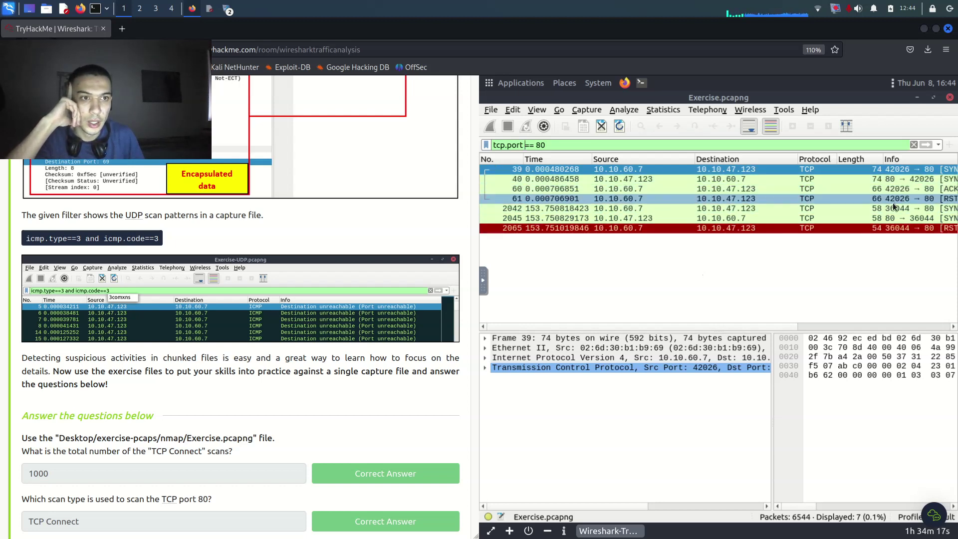
- Read the question on the number of UDP close port messages and the notes on ICMP errors for closed ports
scroll(74, 474, "down", 2)
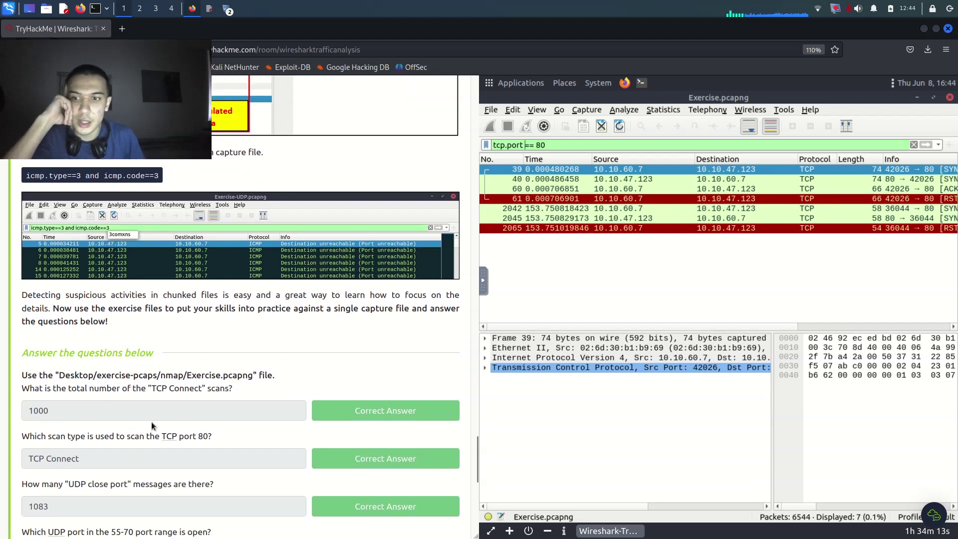
left_click_drag(22, 483, 197, 485)
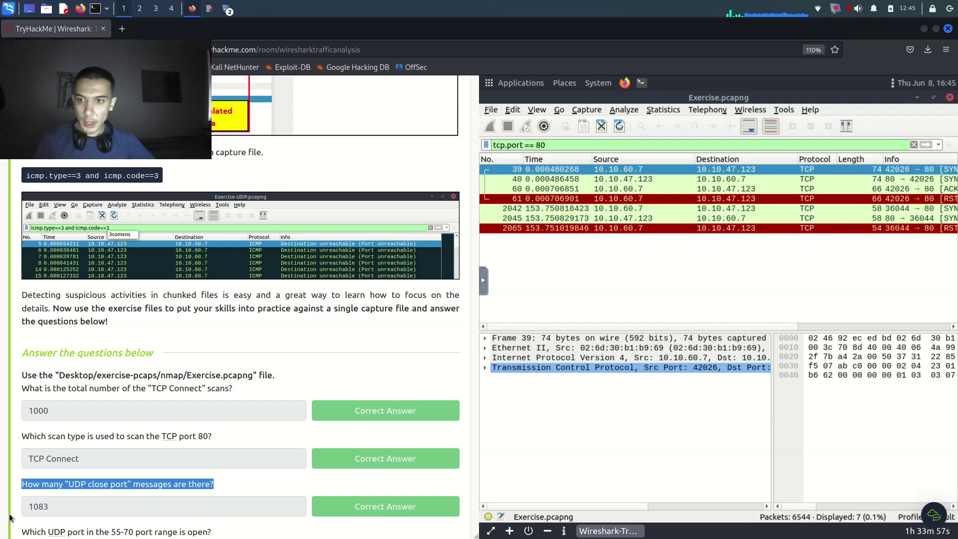
scroll(242, 303, "up", 20)
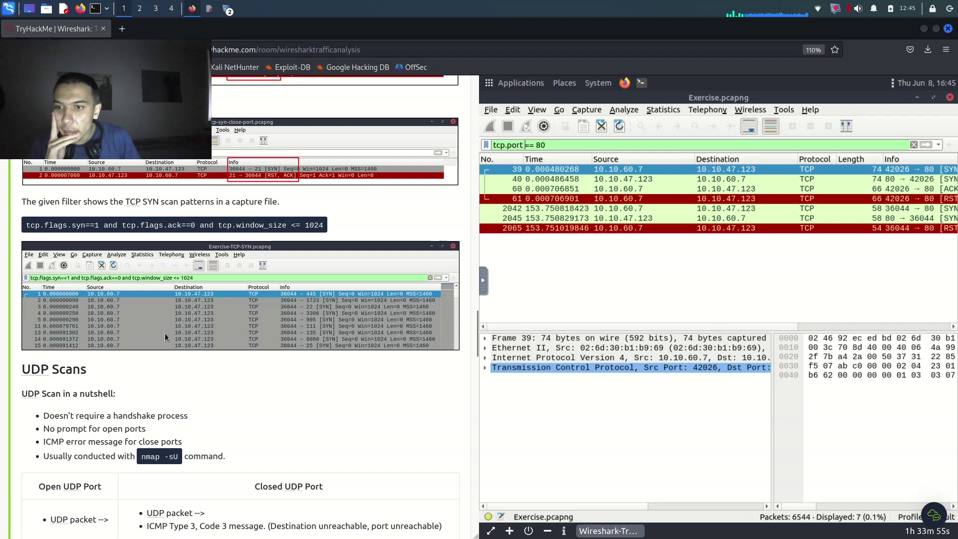
scroll(75, 367, "down", 2)
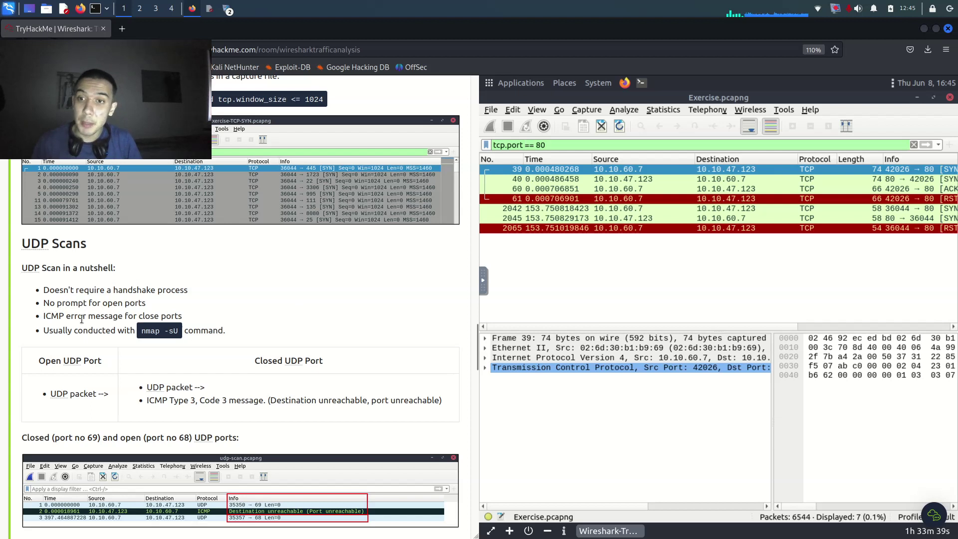
triple_click(197, 312)
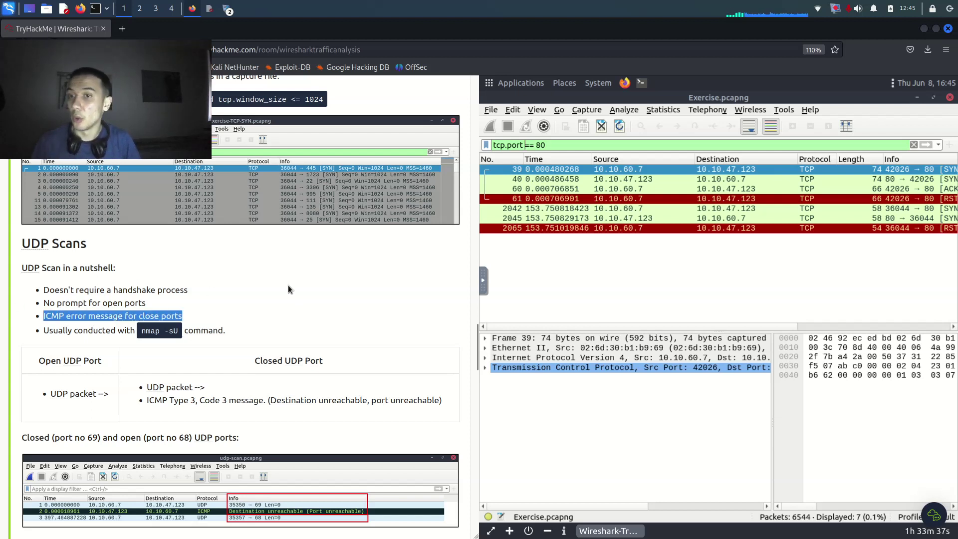
scroll(322, 350, "down", 10)
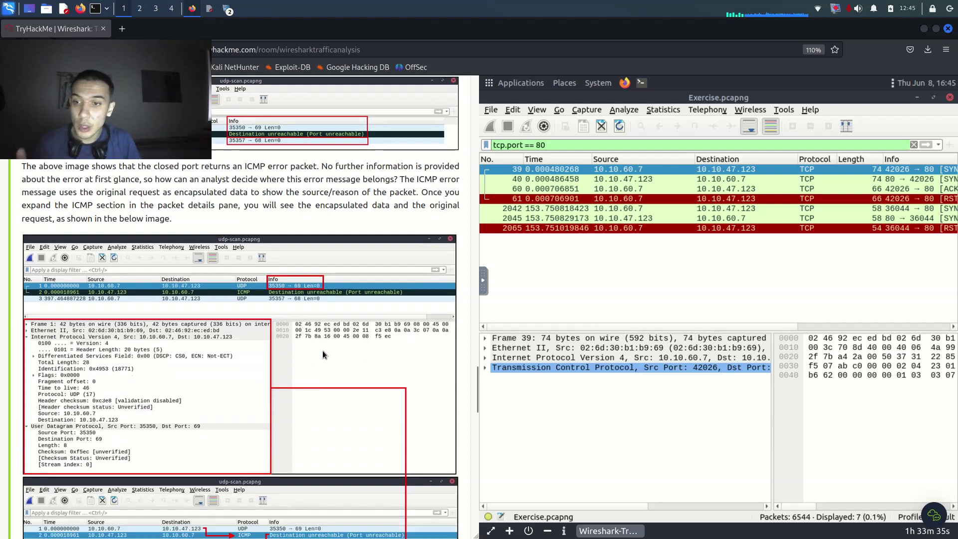
scroll(322, 354, "down", 3)
scroll(322, 349, "down", 4)
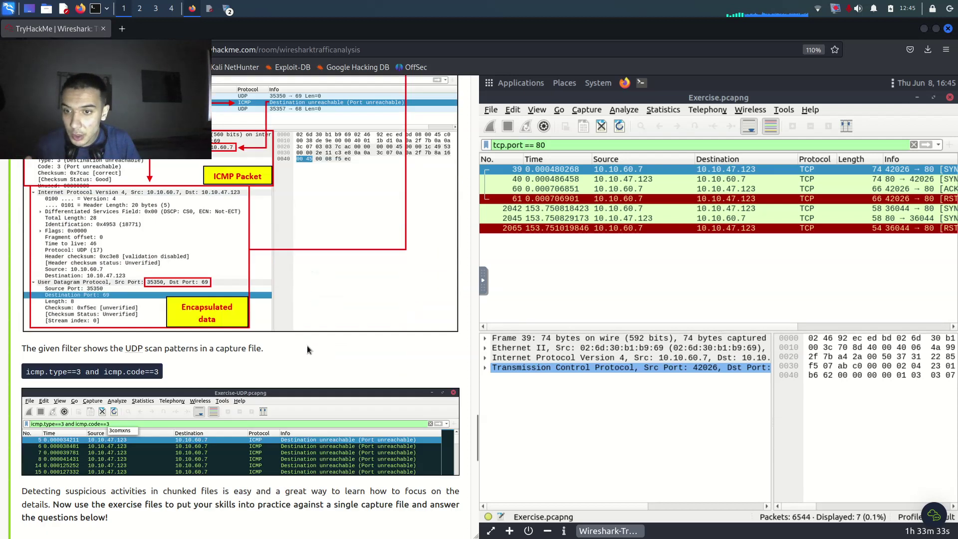
- Replace the display filter with icmp.type == 3 and icmp.code == 3 and apply it
triple_click(568, 145)
key("BackSpace")
type("icmp")
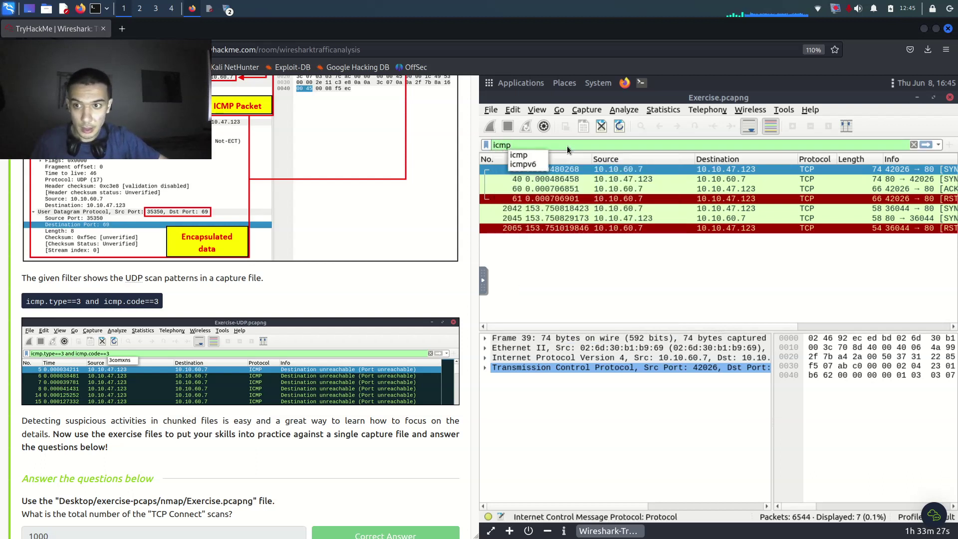
type(".type ")
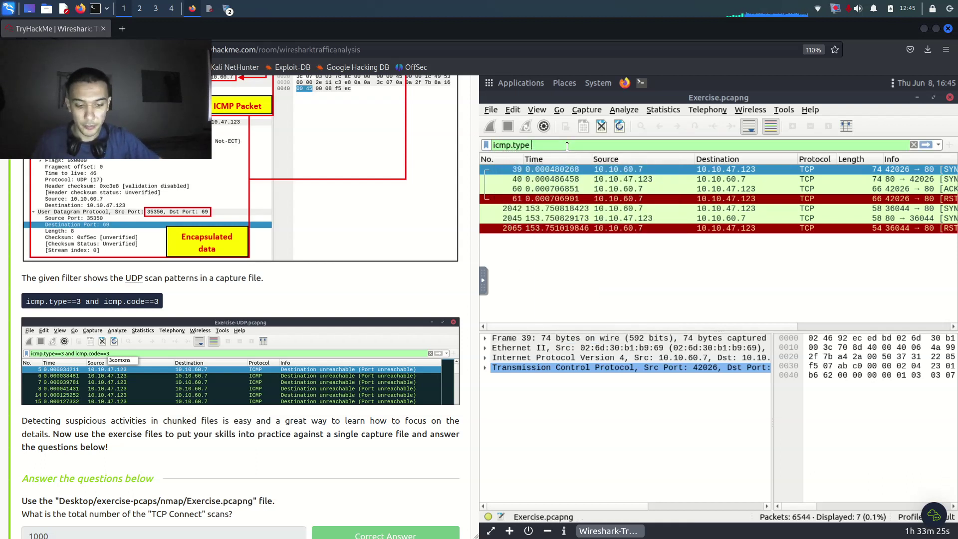
type("== 3")
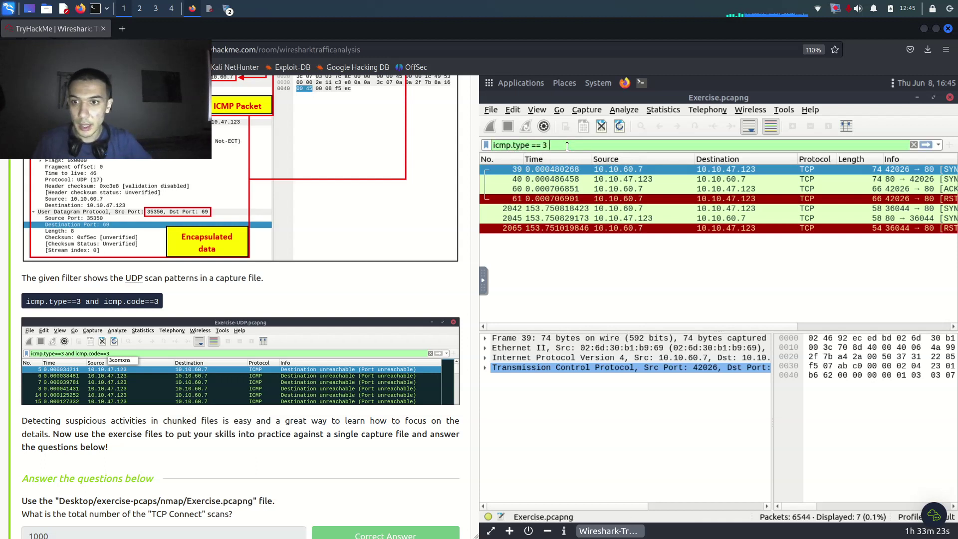
type(" an")
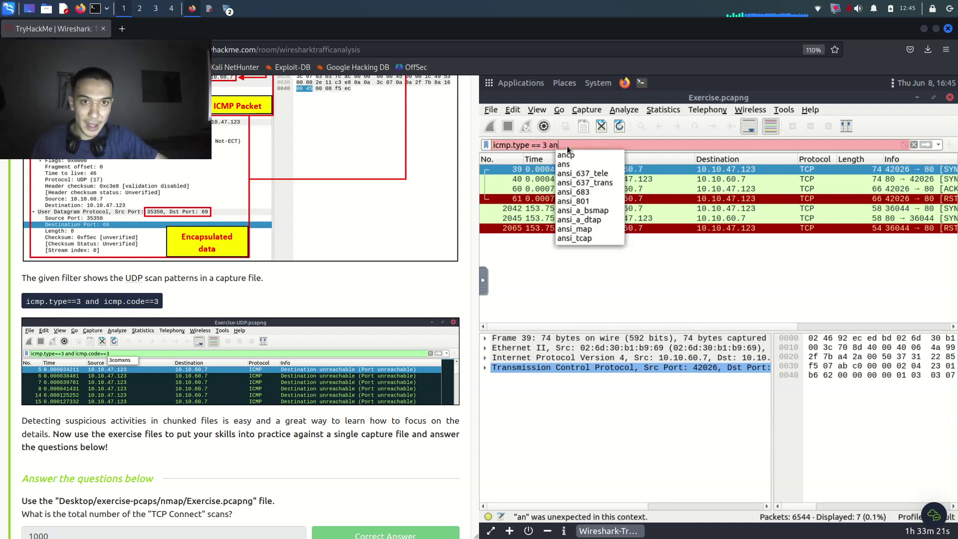
type("d ")
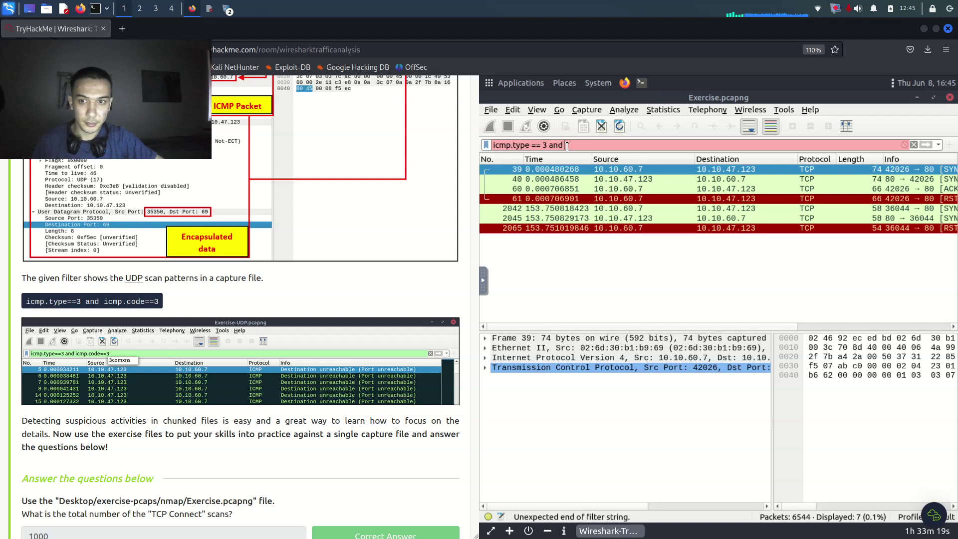
type("icmp")
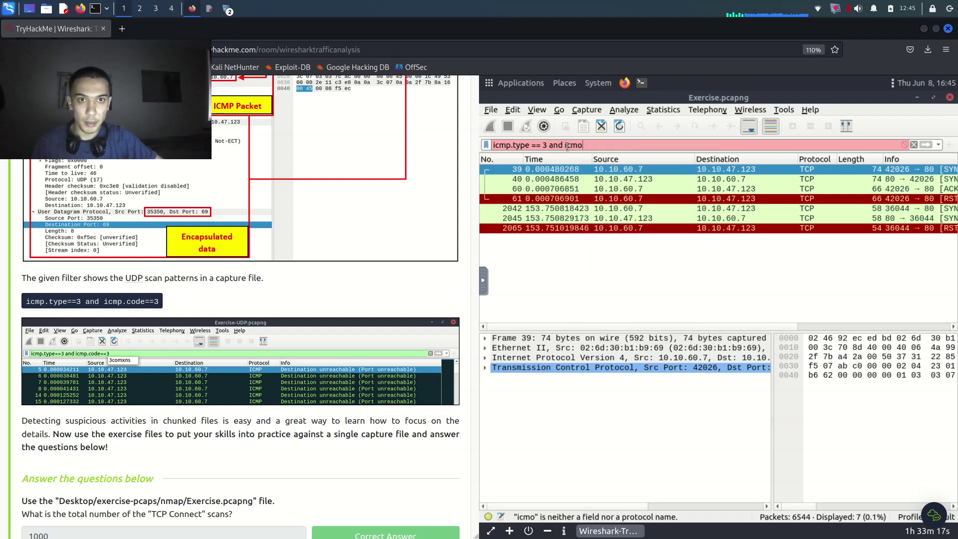
type(".code ")
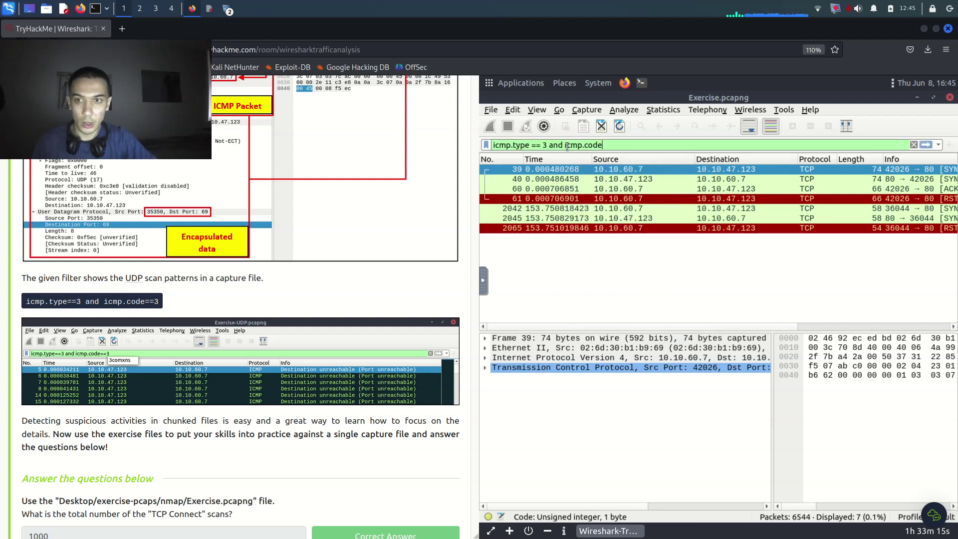
type("==")
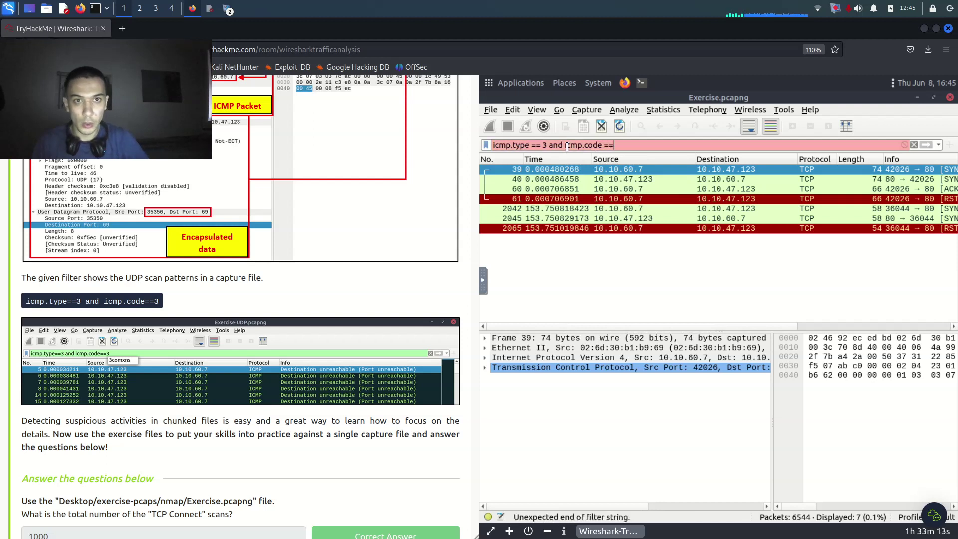
type(" 3")
key("Return")
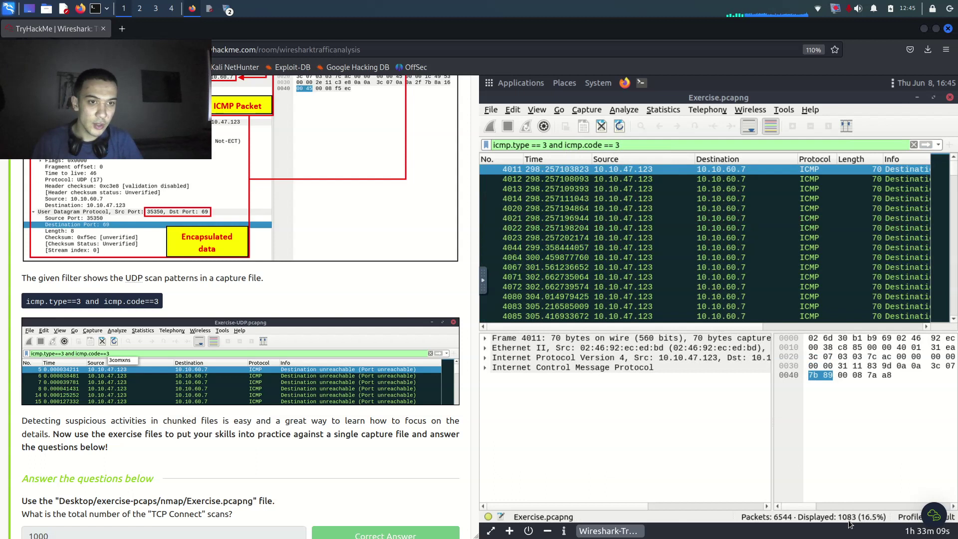
- Compare the displayed packet count with the UDP close port answer and look through the filtered ICMP packets
scroll(201, 282, "up", 1)
scroll(201, 282, "down", 1)
scroll(224, 321, "down", 3)
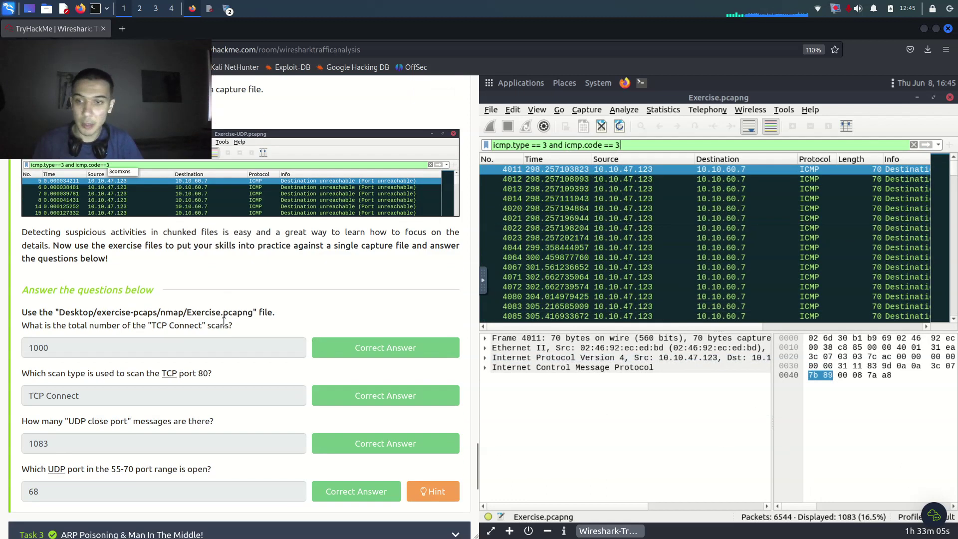
left_click_drag(71, 423, 265, 430)
left_click(802, 486)
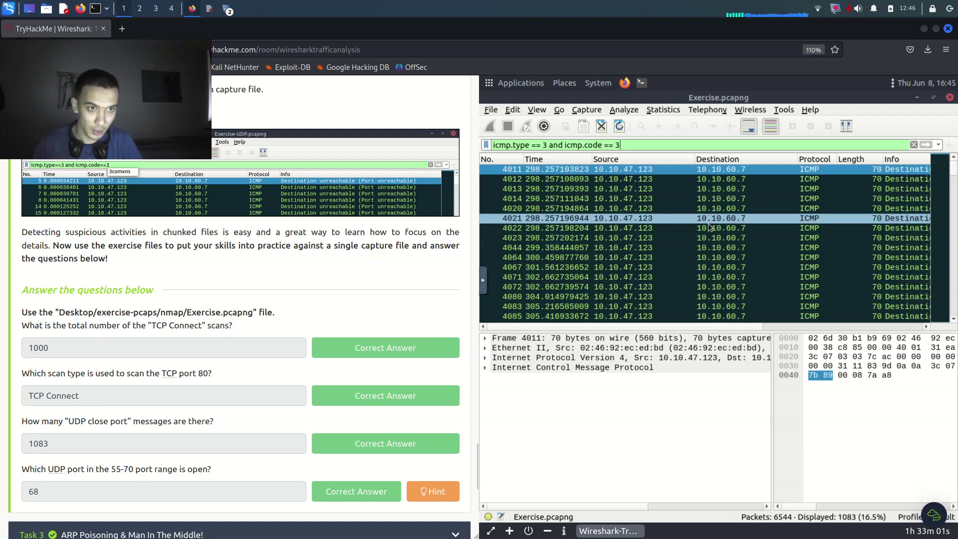
scroll(709, 223, "down", 4)
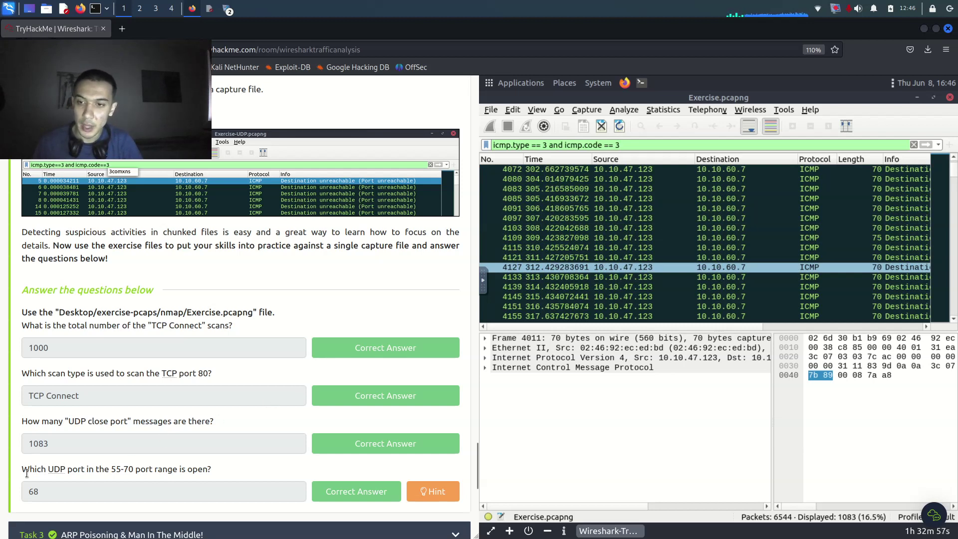
- Read the question on which UDP port in the 55-70 range is open, together with its hint
left_click_drag(48, 475, 221, 472)
left_click(113, 470)
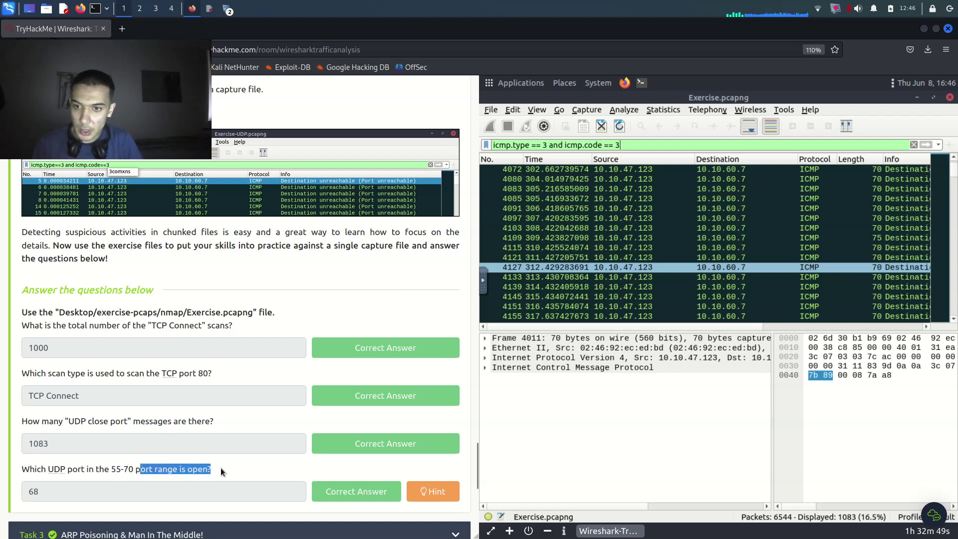
left_click(444, 491)
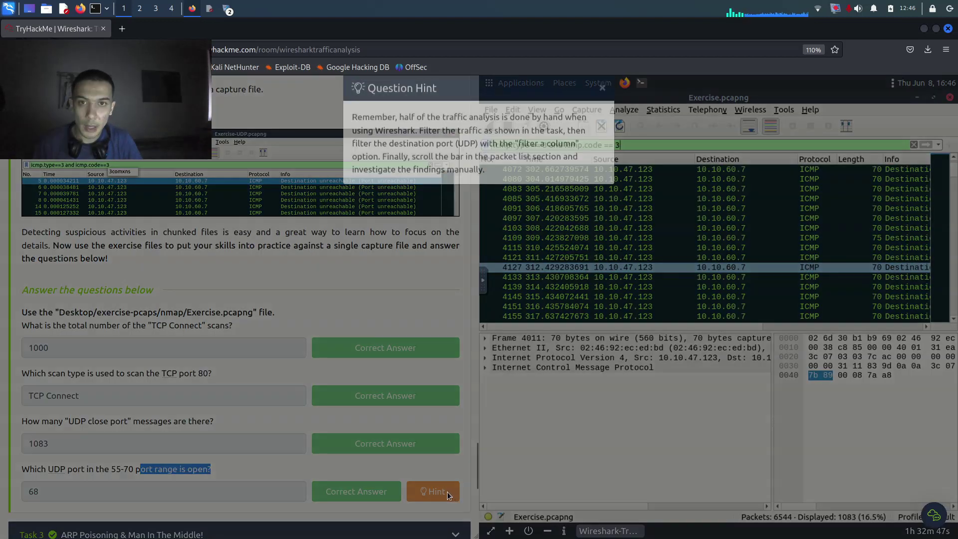
left_click_drag(352, 132, 597, 141)
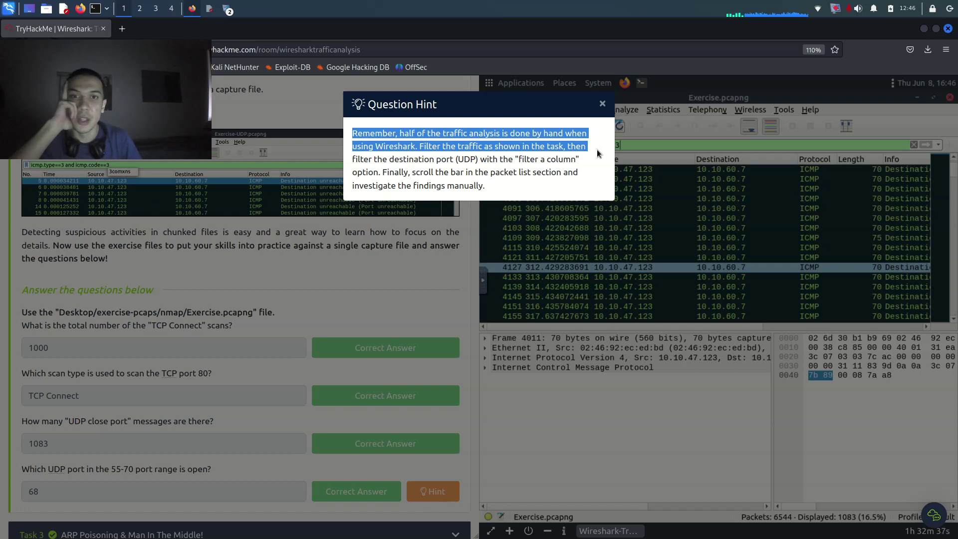
left_click_drag(597, 149, 598, 154)
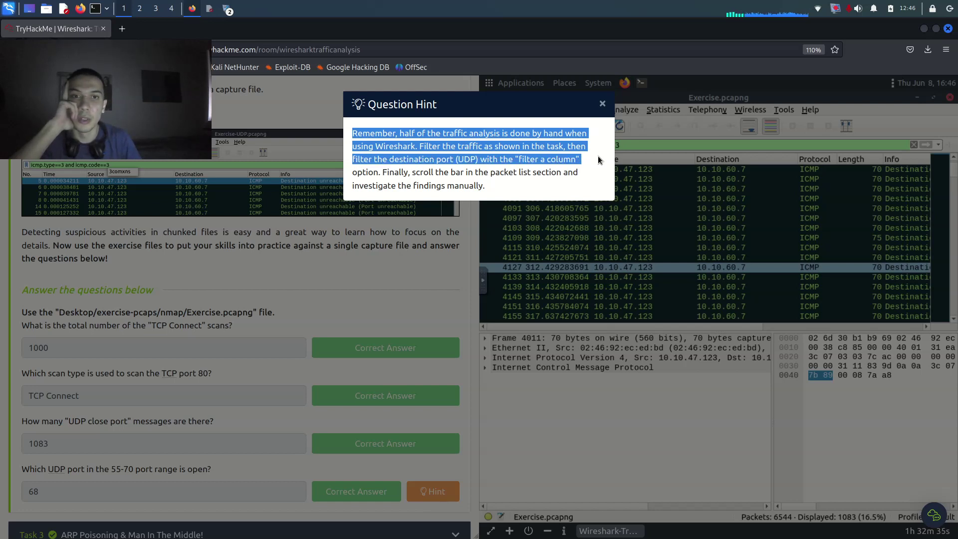
left_click_drag(596, 162, 596, 181)
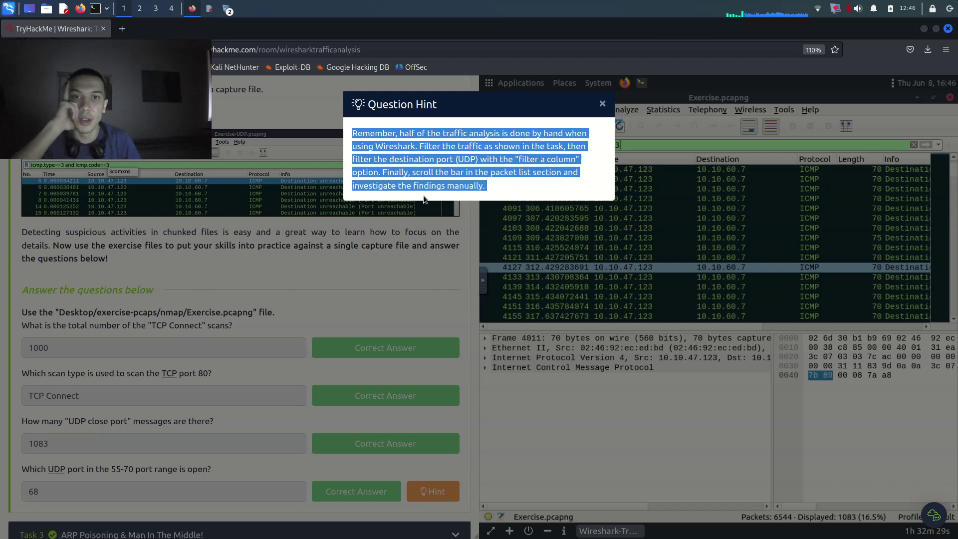
left_click(603, 104)
- Look over the filtered ICMP packets from the start of the list and reread the open UDP port question
left_click_drag(659, 179, 675, 188)
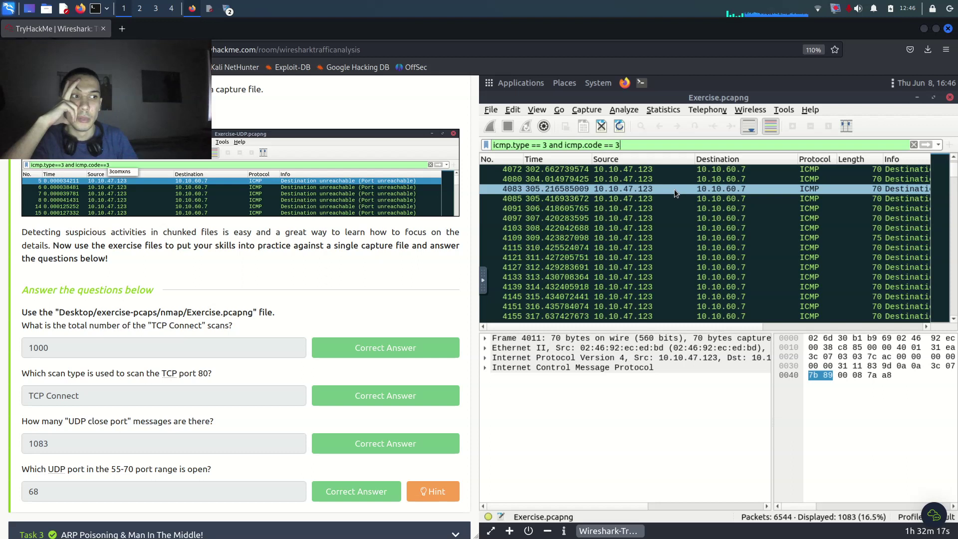
left_click_drag(673, 190, 27, 457)
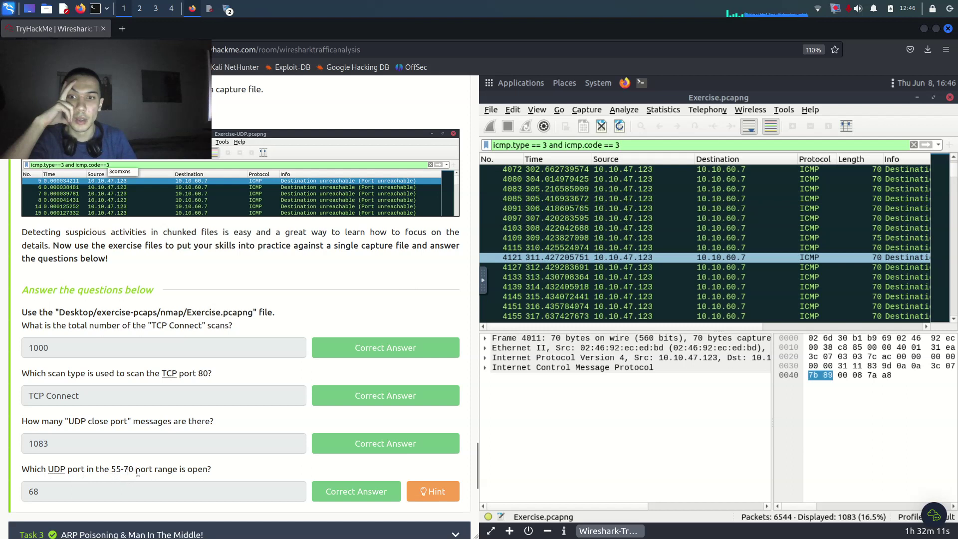
left_click_drag(174, 469, 219, 473)
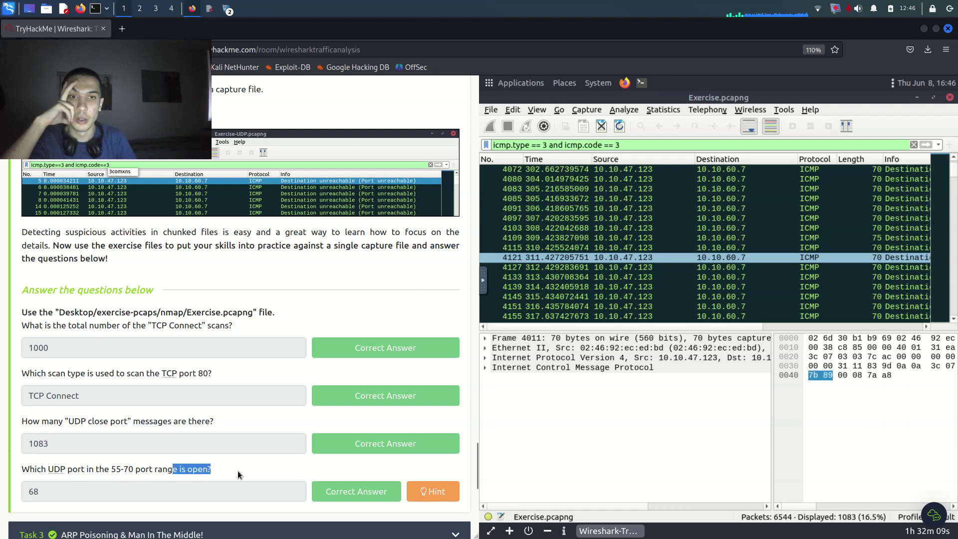
left_click(238, 471)
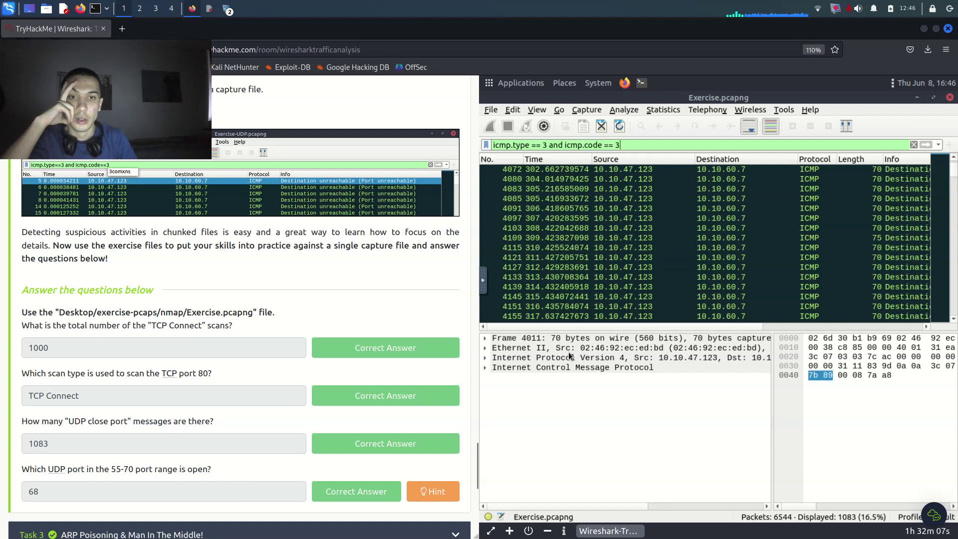
left_click(555, 267)
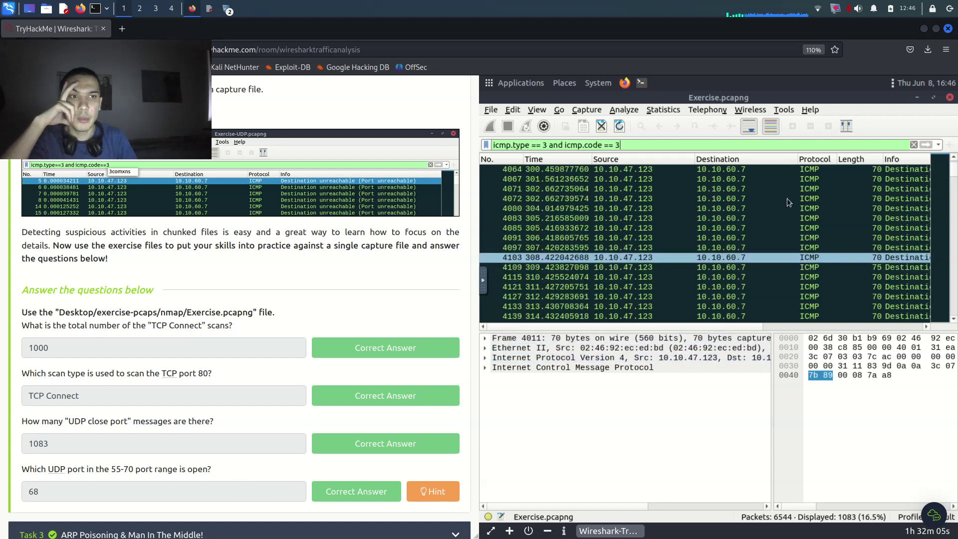
scroll(748, 215, "up", 4)
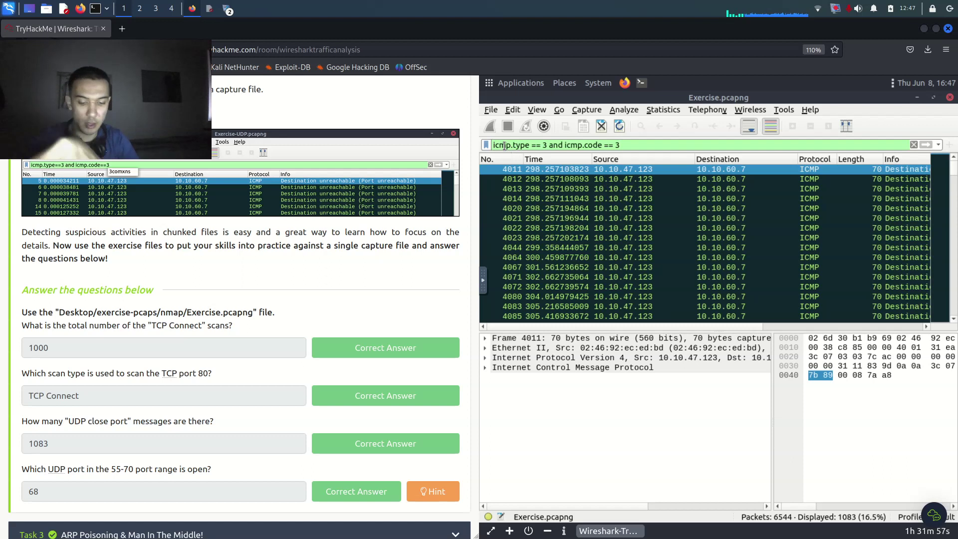
- Enclose the display filter expression icmp.type == 3 and icmp.code == 3 in parentheses
type("(")
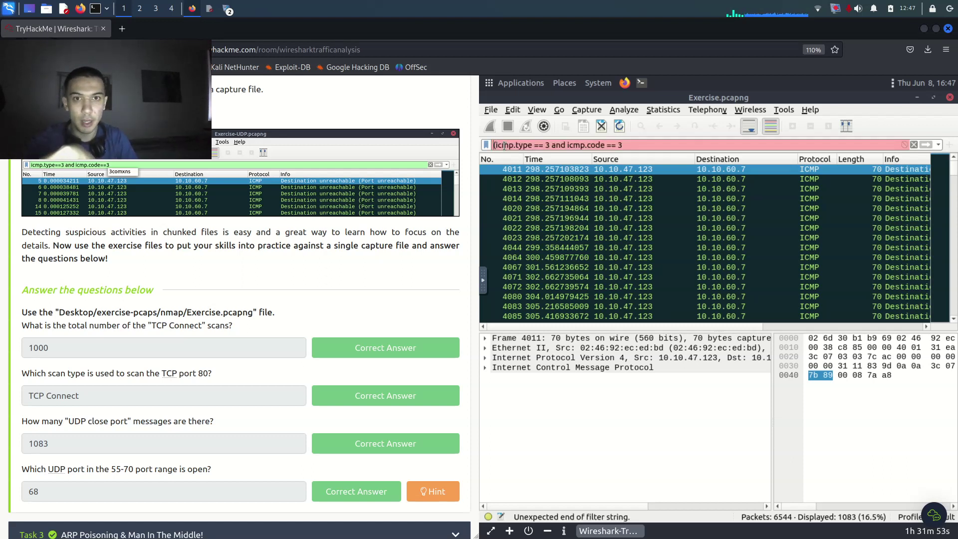
key("Down")
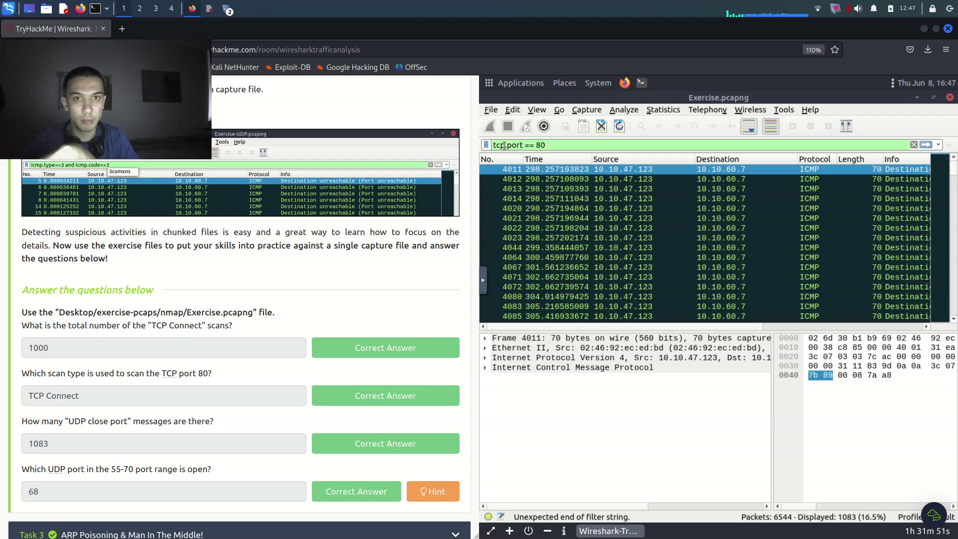
key("Up")
type(")")
key("Left")
key("Left")
key("Left")
key("Left")
key("Left")
key("Left")
key("Left")
key("Left")
key("Left")
key("Left")
key("Left")
key("Left")
key("Left")
key("Left")
key("Left")
key("Left")
key("Left")
key("Left")
key("Left")
key("Left")
key("Left")
key("Left")
key("Left")
key("Left")
key("Left")
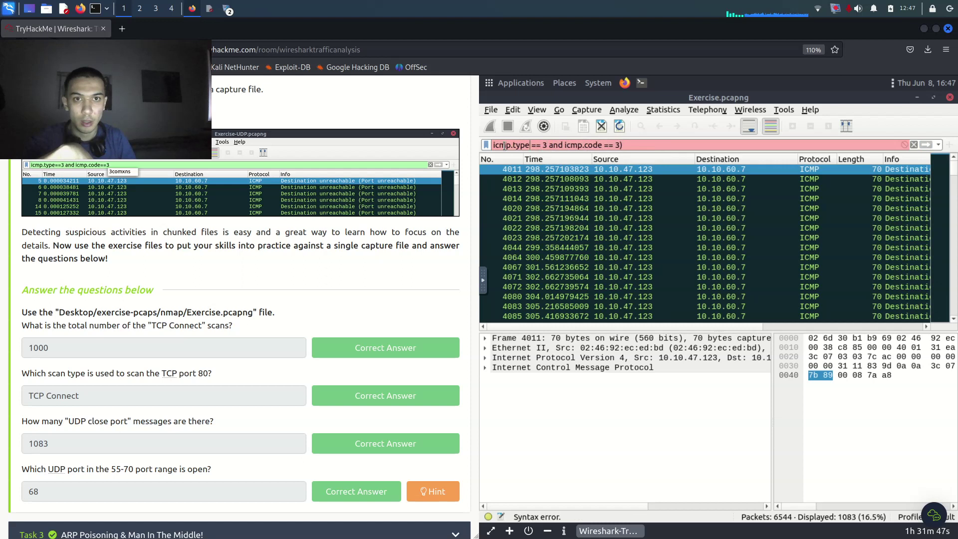
type("(")
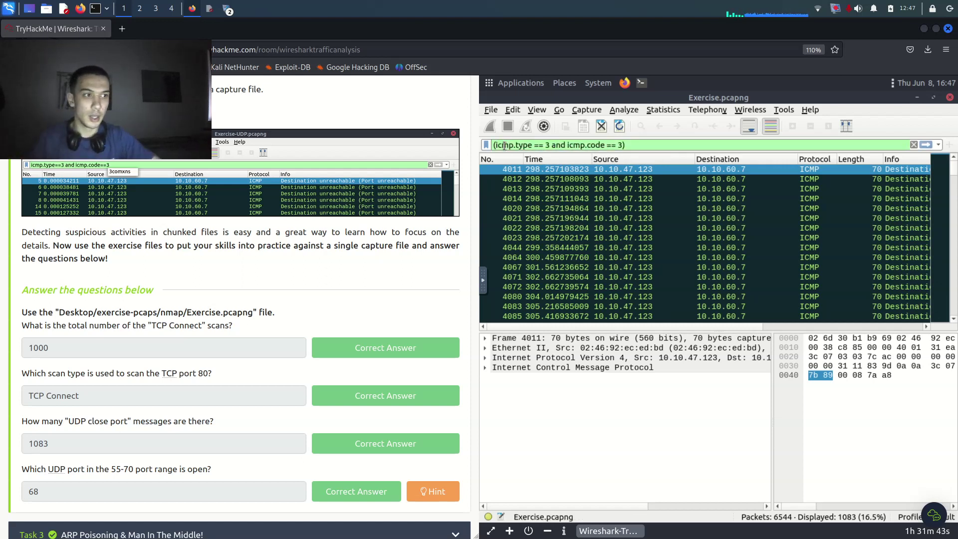
- Extend the display filter to udp and !(icmp.type == 3 and icmp.code == 3) and apply it
type("ud")
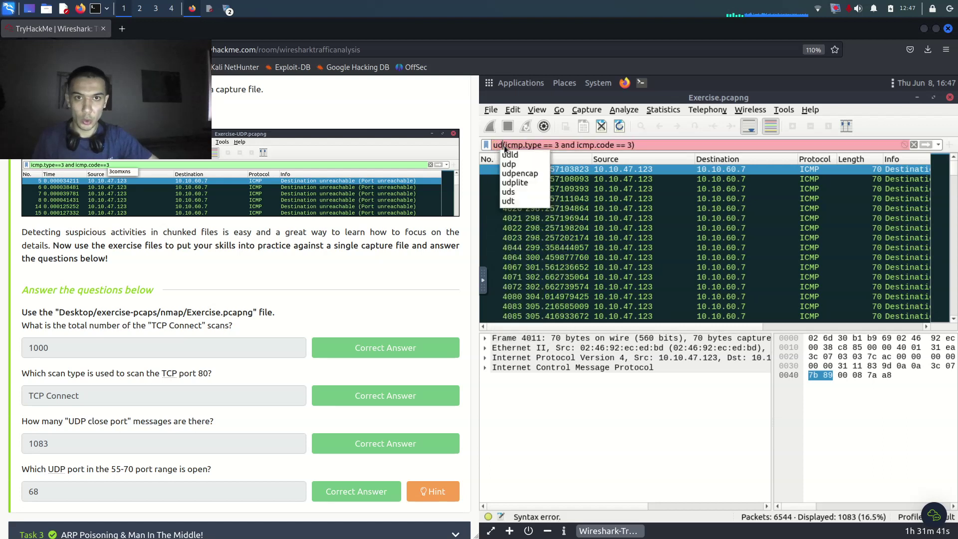
type("p and")
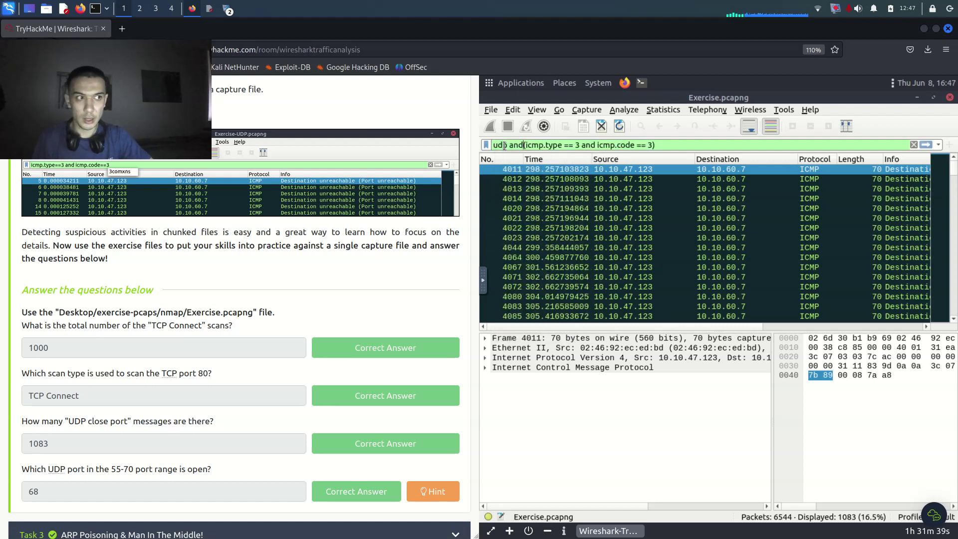
key("Return")
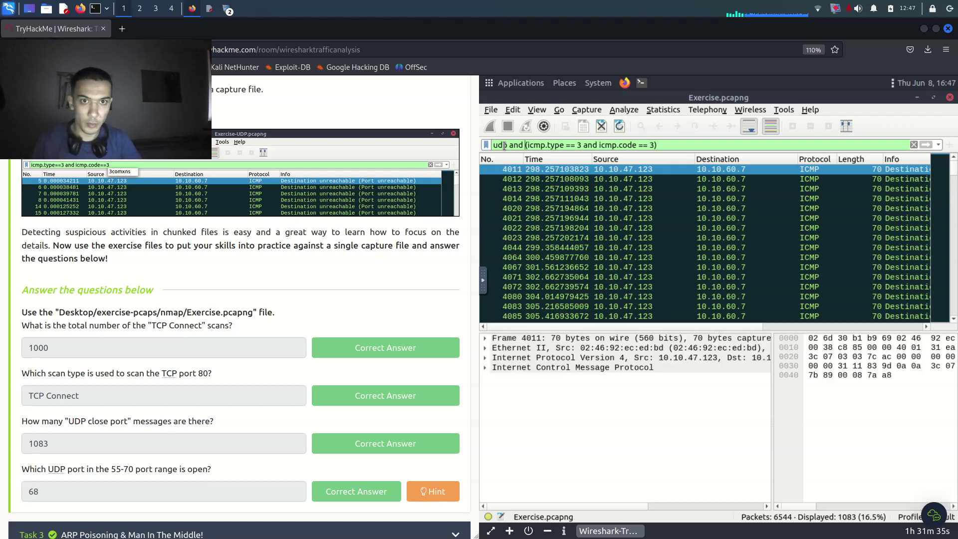
type("!")
key("Return")
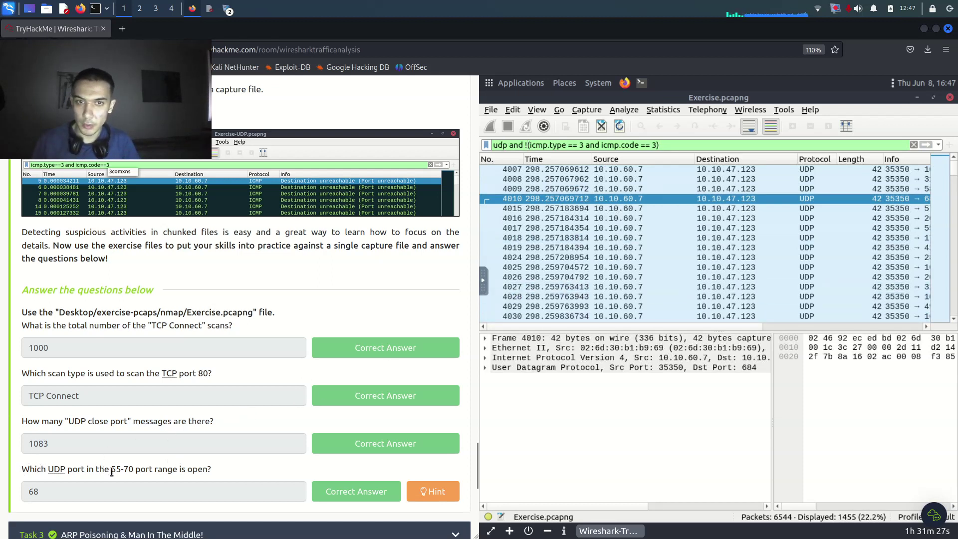
- Check the 55-70 port range in the question against the filtered UDP packets and reread the question's hint
left_click_drag(111, 472, 124, 471)
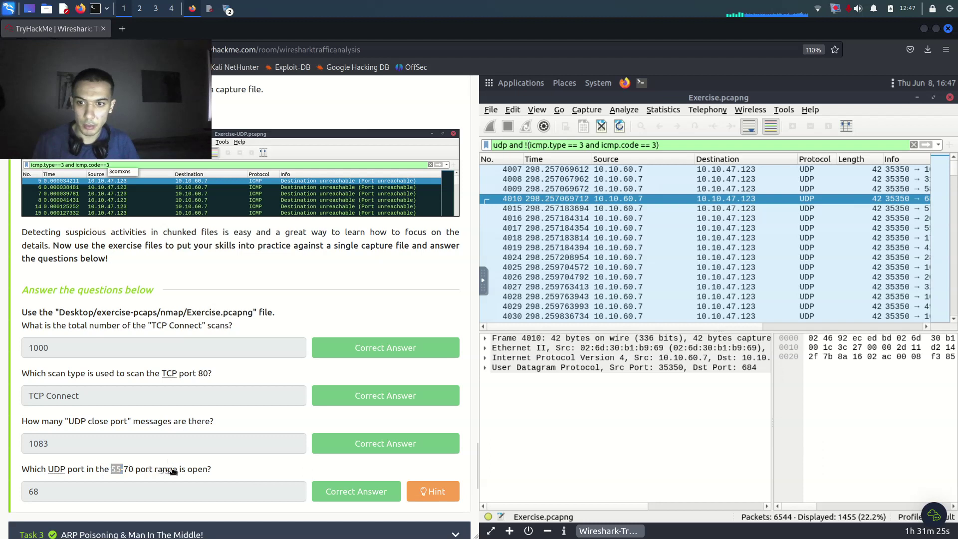
left_click(614, 410)
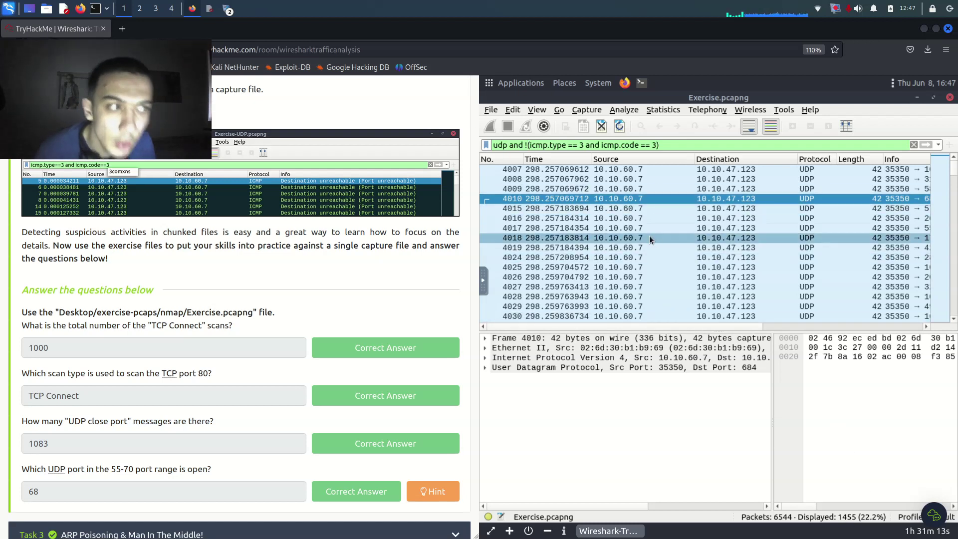
scroll(629, 222, "down", 2)
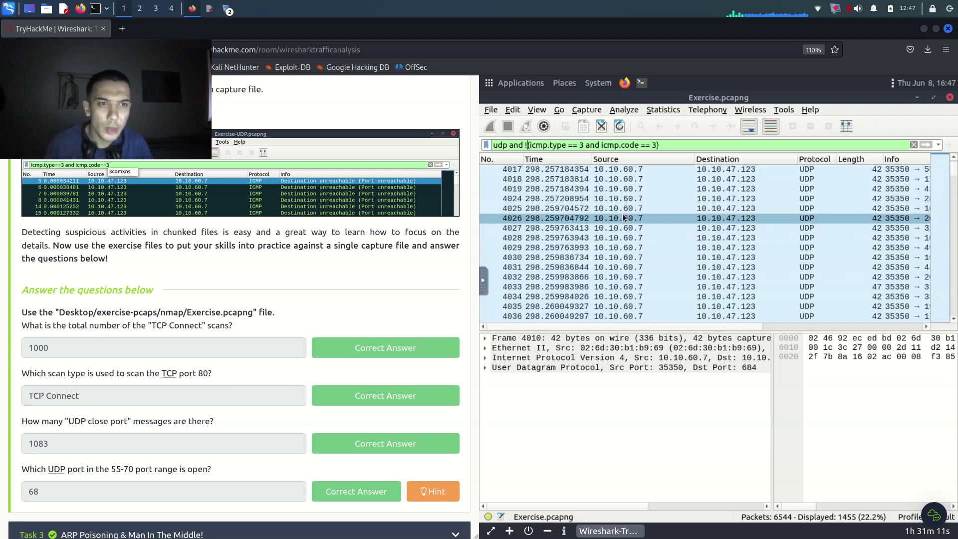
left_click(432, 492)
left_click_drag(353, 133, 603, 160)
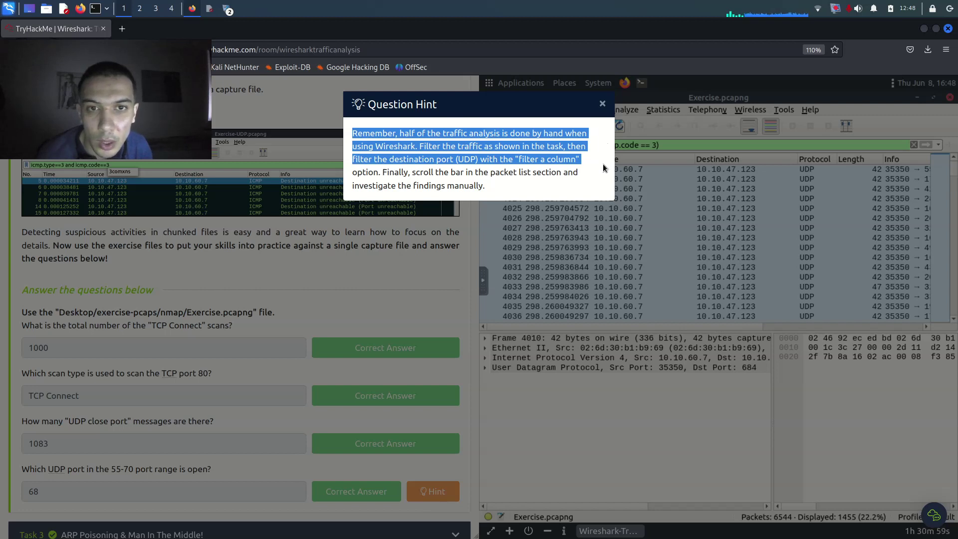
left_click_drag(604, 168, 602, 173)
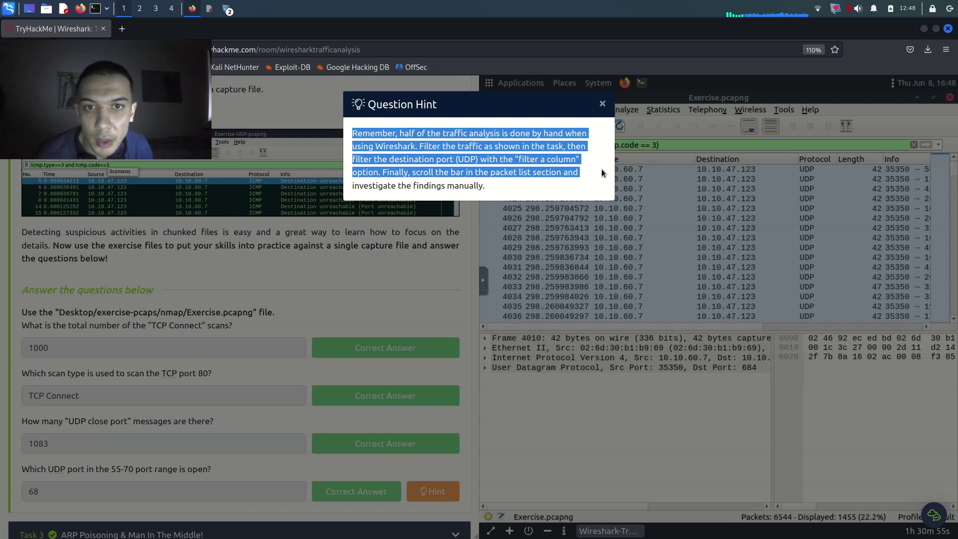
left_click_drag(601, 173, 603, 185)
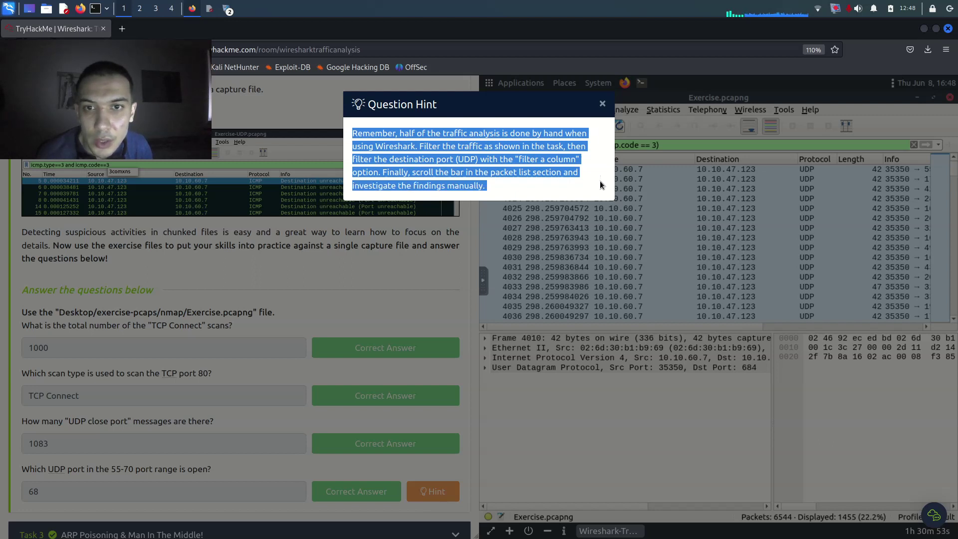
left_click(599, 102)
- Look through the filtered UDP packets for traffic to ports in the 55-70 range
scroll(714, 194, "down", 3)
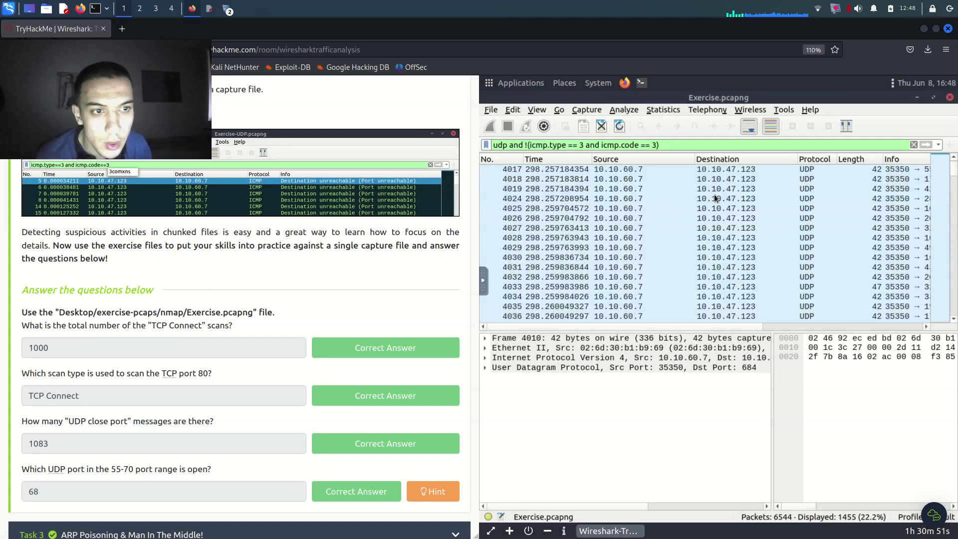
scroll(702, 180, "down", 20)
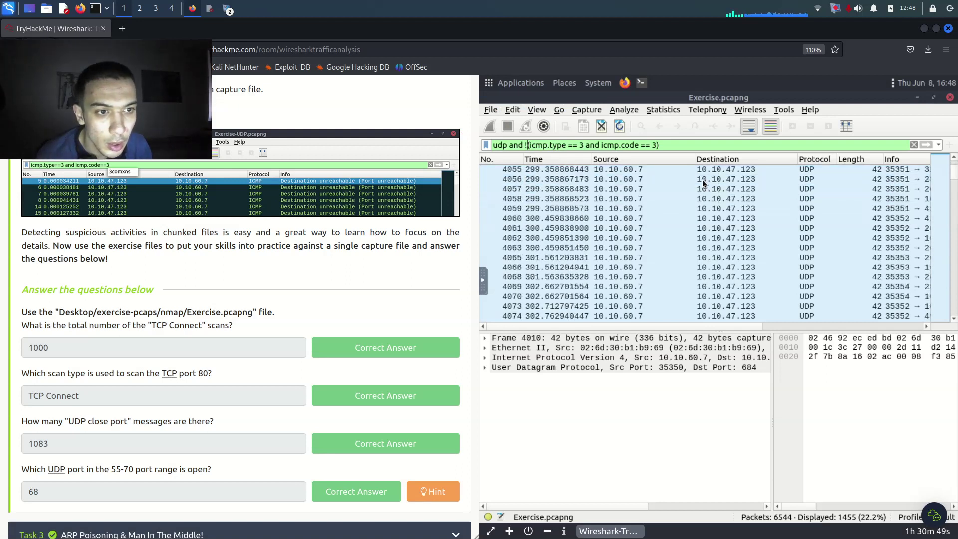
scroll(702, 179, "down", 20)
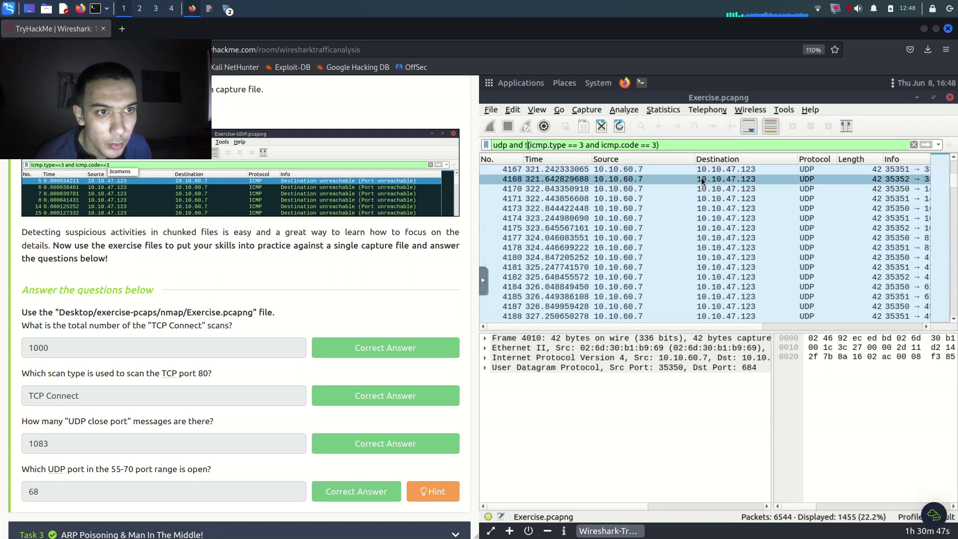
scroll(701, 180, "down", 10)
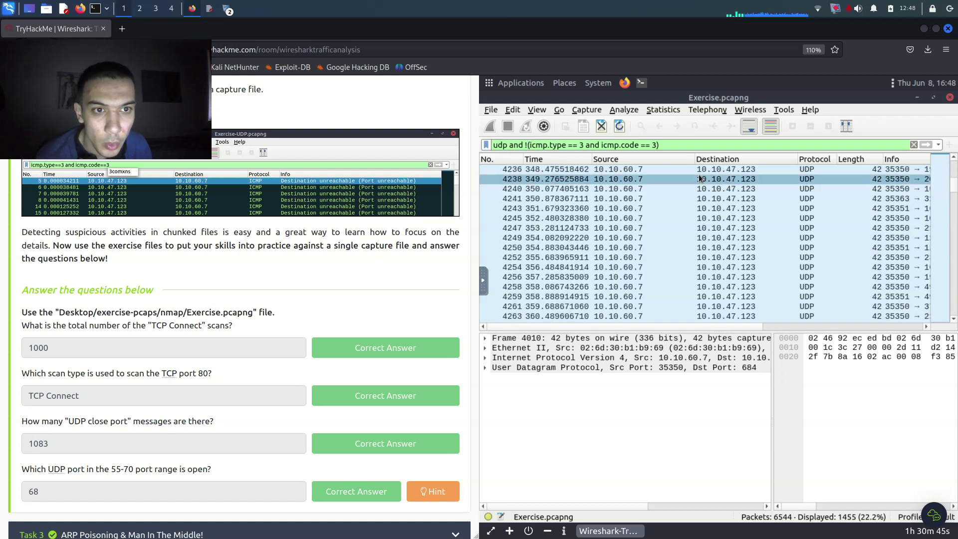
scroll(700, 179, "down", 3)
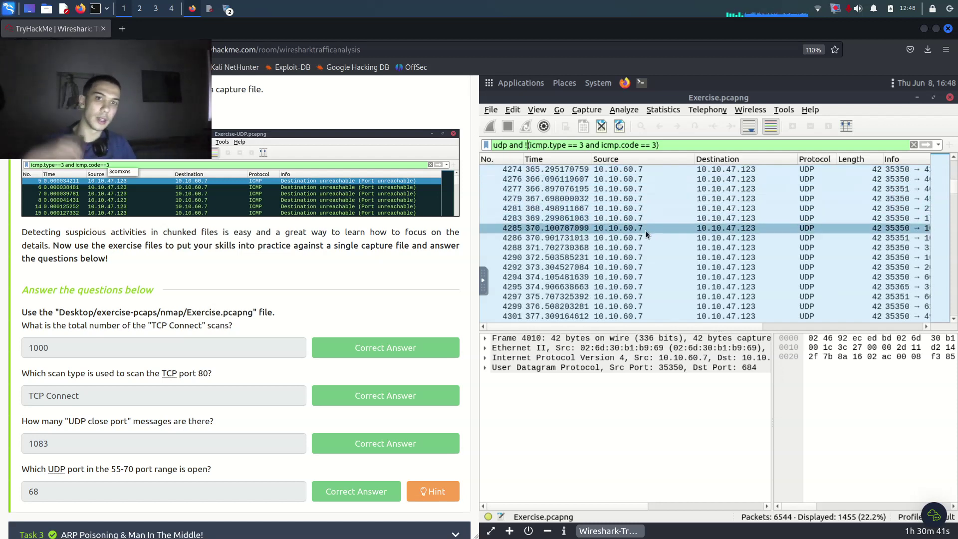
scroll(649, 232, "down", 15)
scroll(649, 233, "down", 13)
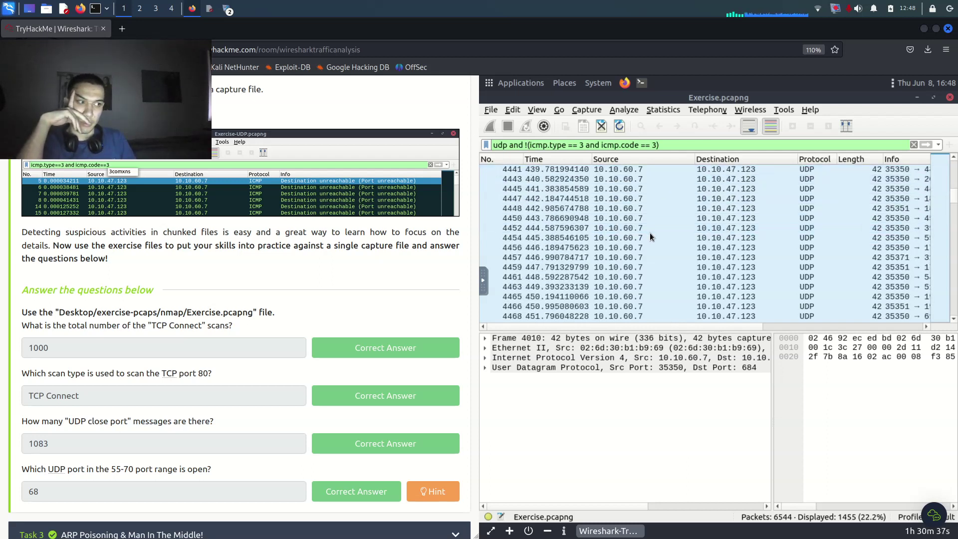
- Inspect the first bytes and Ethernet destination details of packet 4010, and view the details of packet 4495
left_click(824, 339)
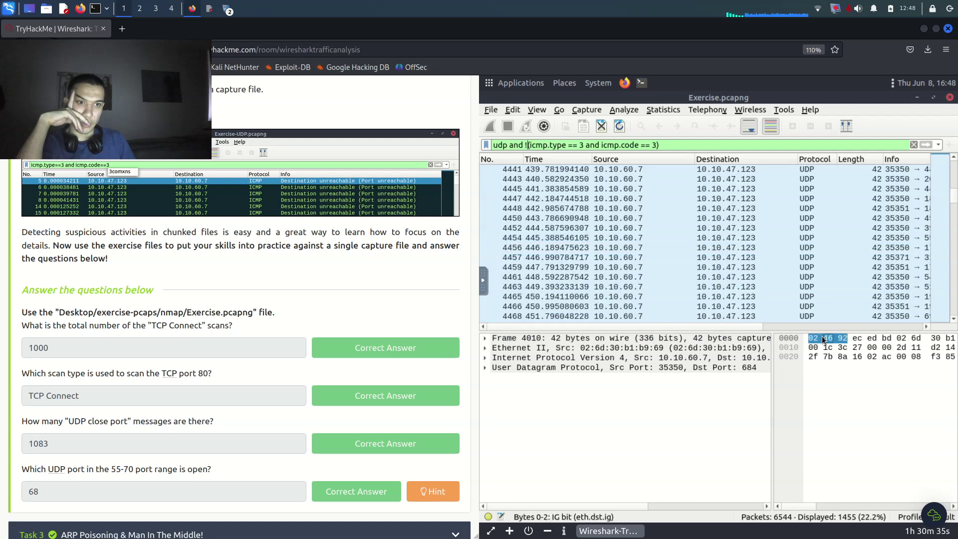
left_click(824, 339)
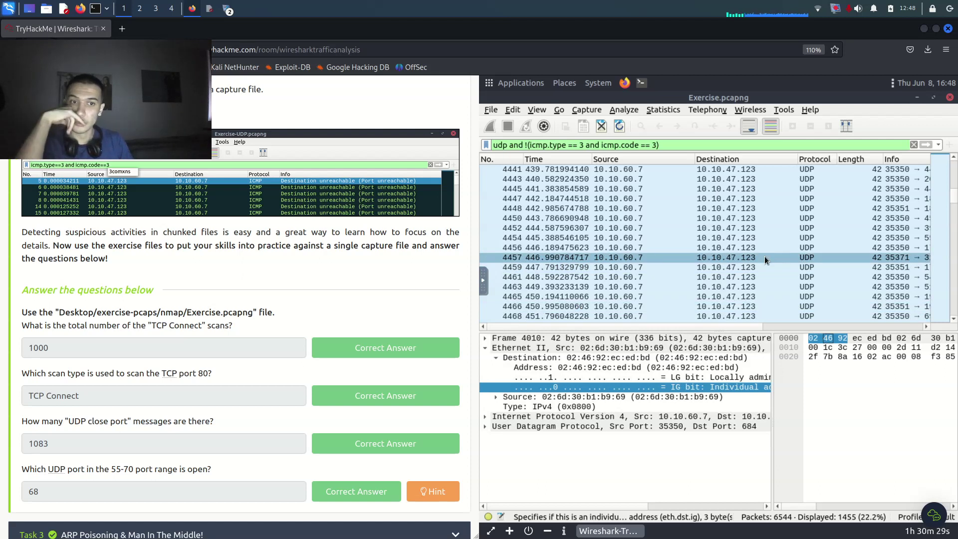
scroll(765, 257, "down", 3)
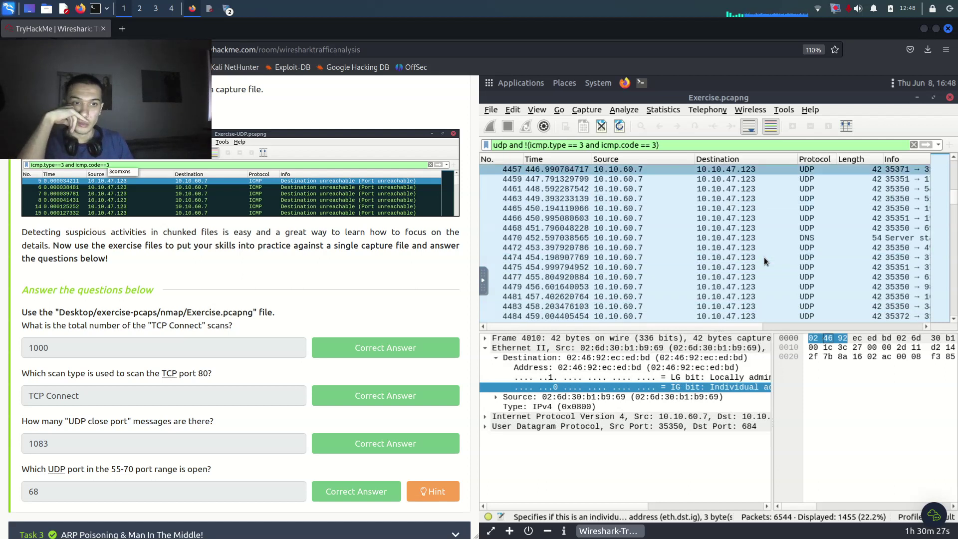
scroll(764, 257, "down", 4)
left_click(764, 257)
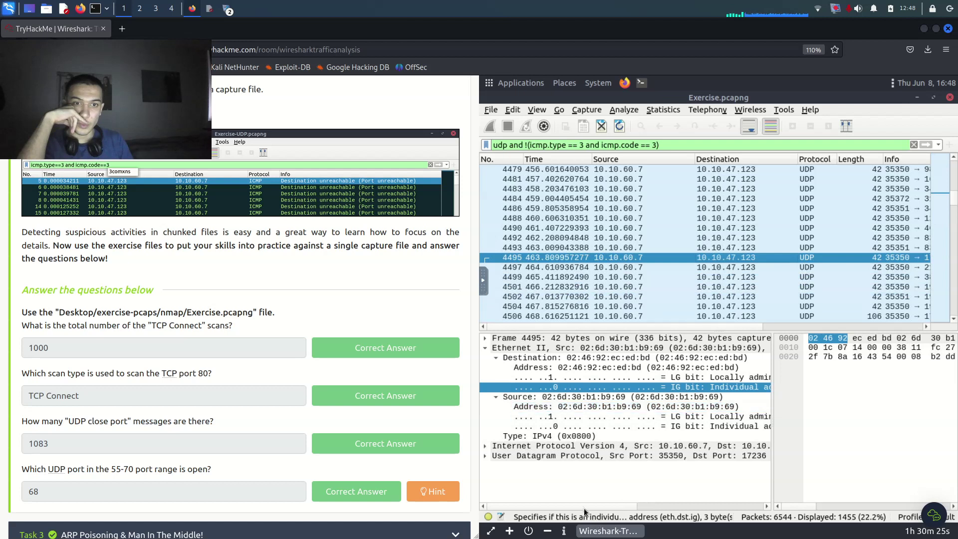
- Read the full detail lines of packet 4495, then check the destination ports of packets 4010 and 4016 near the list's start
left_click_drag(585, 508, 629, 509)
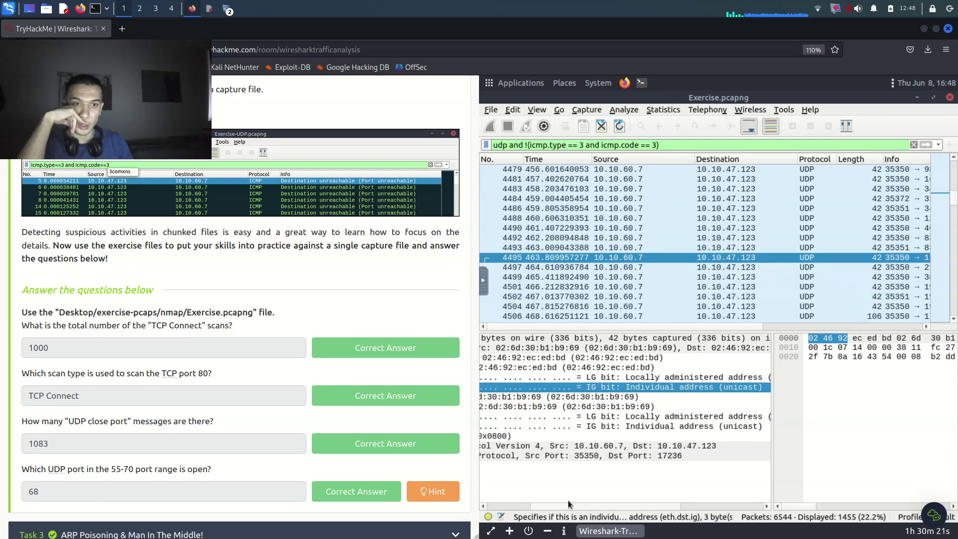
left_click_drag(569, 503, 522, 497)
scroll(646, 305, "up", 12)
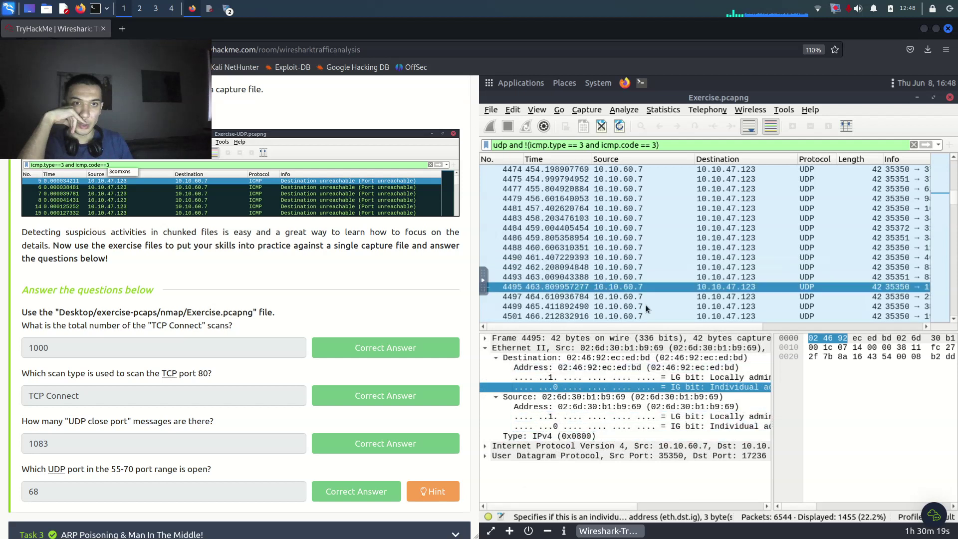
scroll(719, 254, "up", 15)
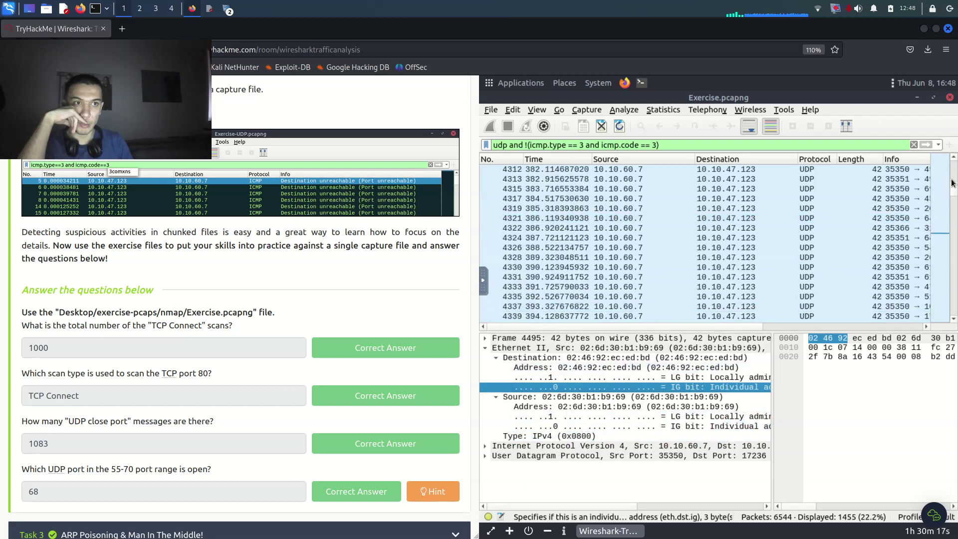
scroll(947, 146, "up", 10)
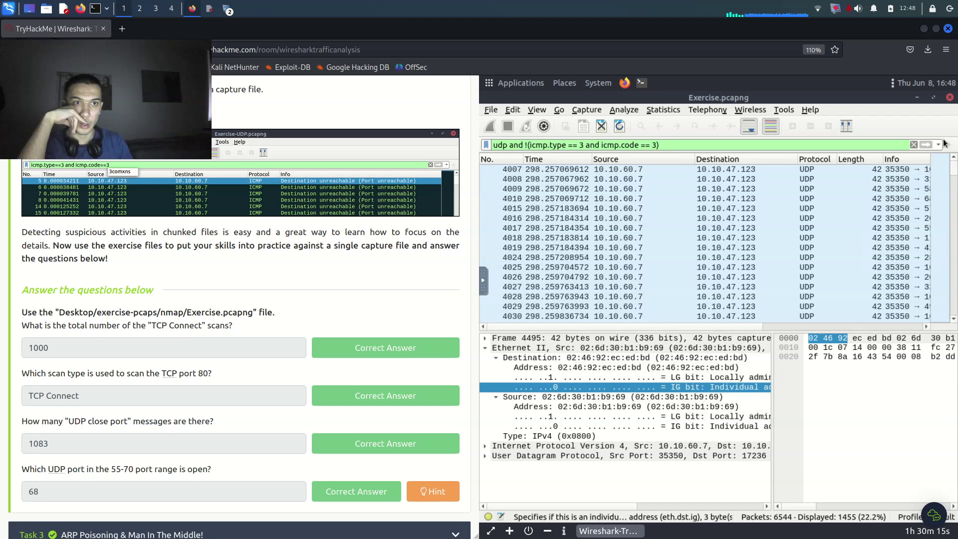
left_click(811, 178)
left_click(823, 197)
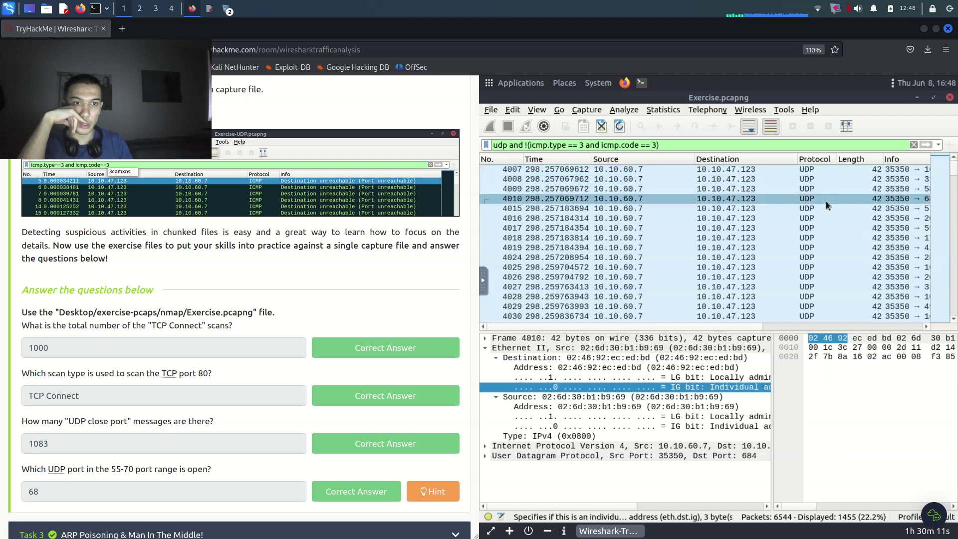
left_click(828, 208)
left_click(830, 218)
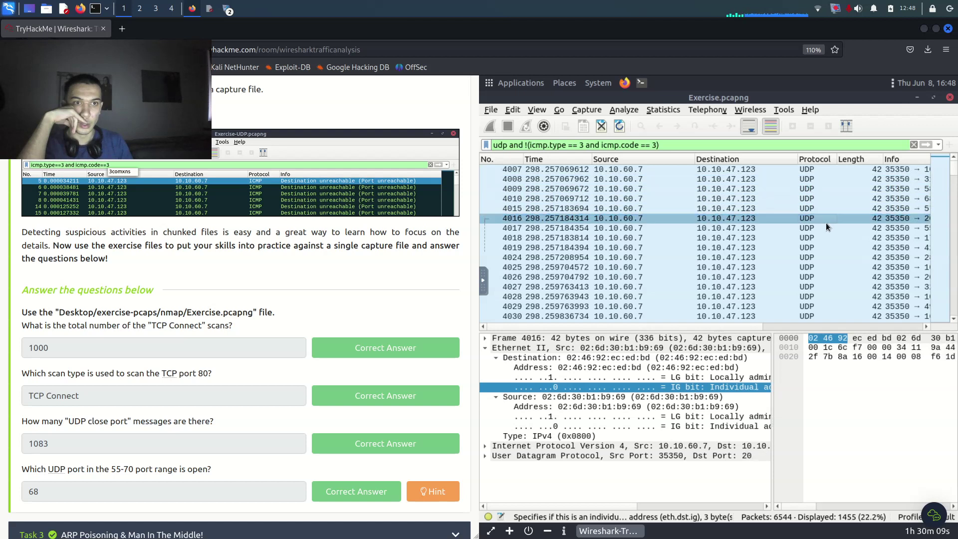
- Sort the filtered packets by protocol and check the destination ports of UDP packets 4028, 4037, 4030 and 4025
left_click(815, 158)
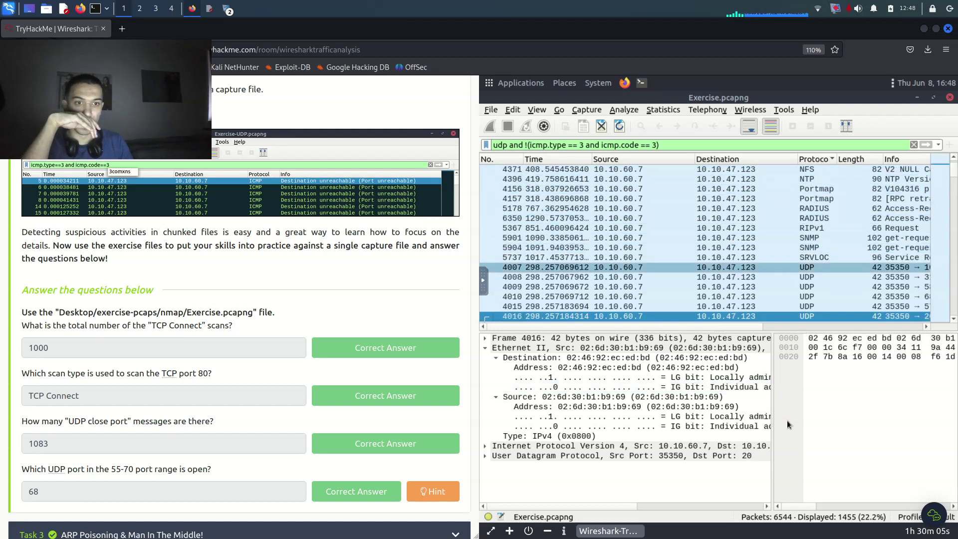
scroll(780, 288, "down", 5)
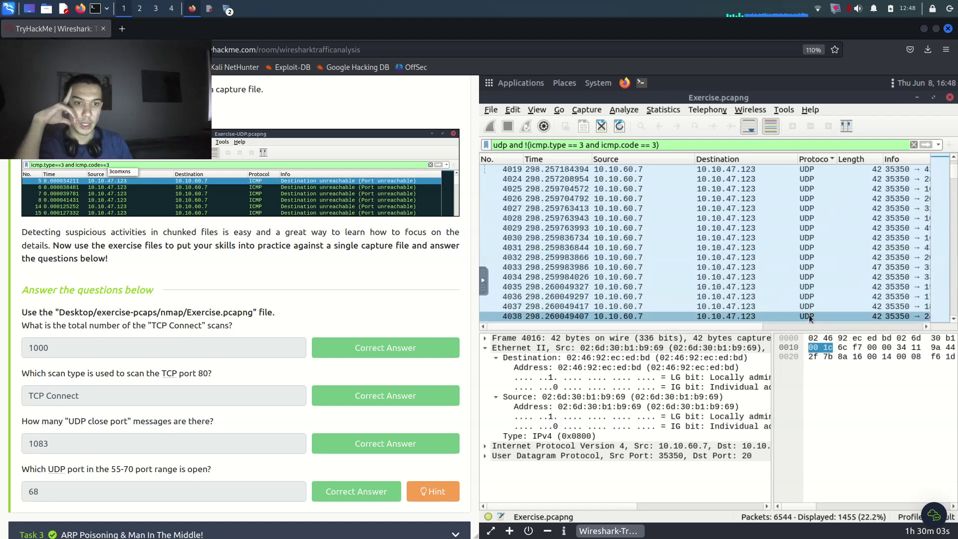
left_click(789, 221)
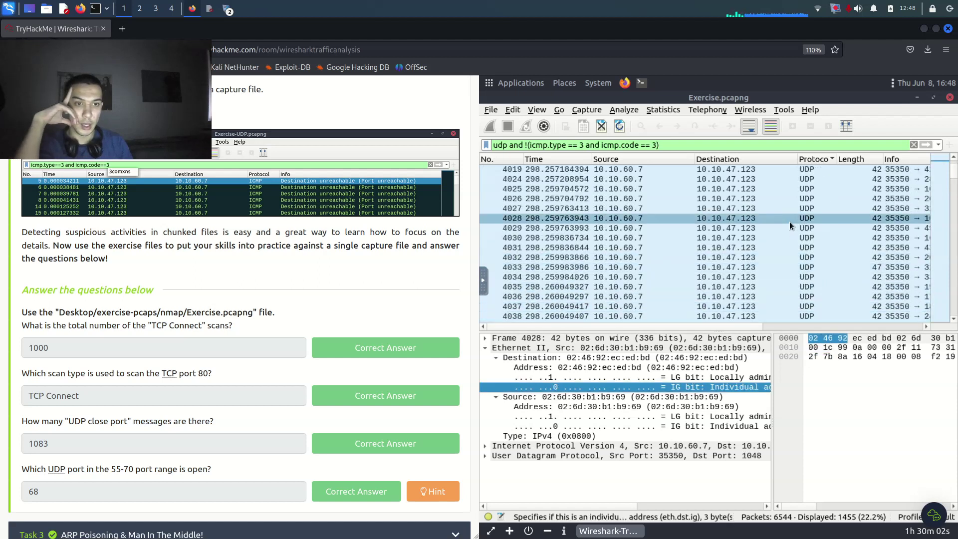
left_click(819, 285)
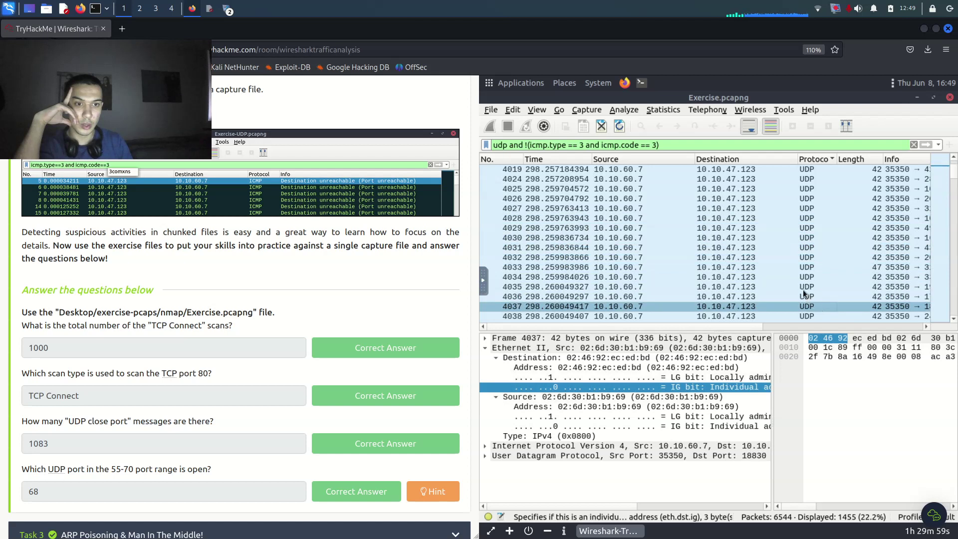
left_click(781, 238)
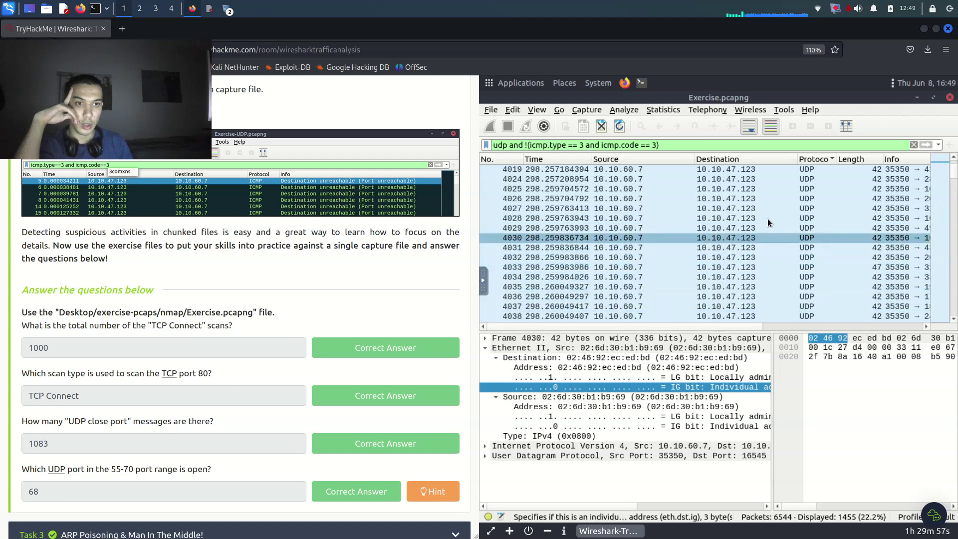
scroll(769, 216, "up", 1)
left_click(769, 218)
scroll(768, 217, "up", 2)
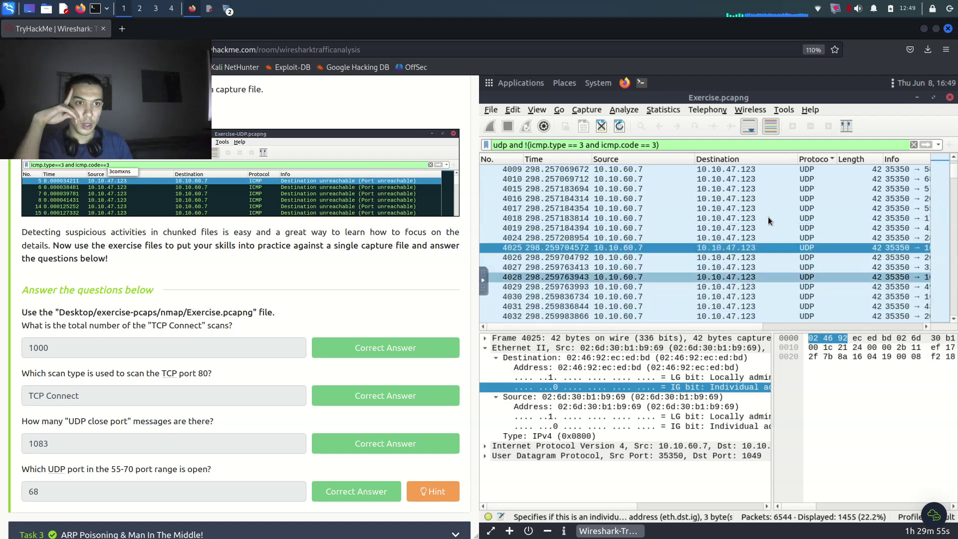
- Examine the packets of other protocols listed before the plain UDP ones, including NTP packet 4396 and NBNS packet 5537
left_click(762, 208)
key("Up")
key("Up")
key("Up")
scroll(761, 208, "up", 4)
left_click(761, 208)
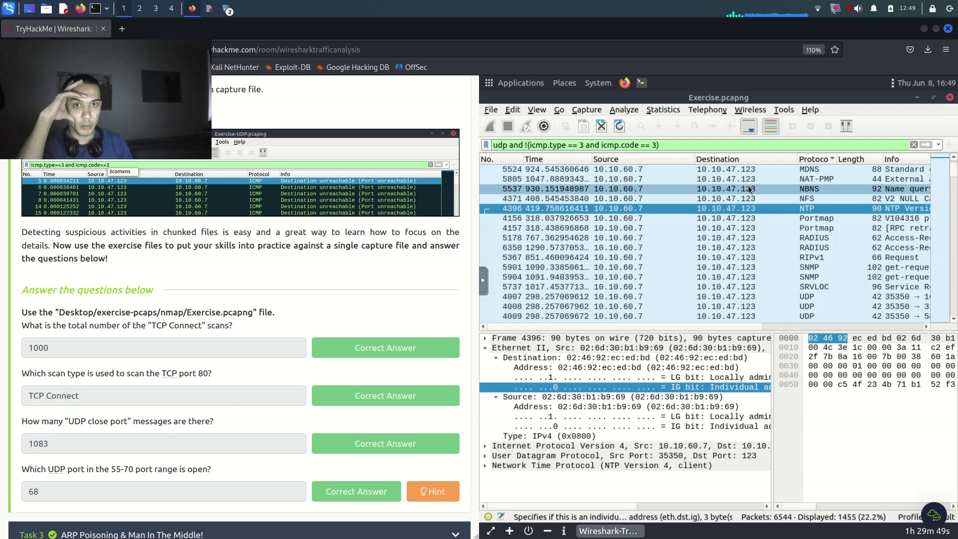
left_click(749, 189)
scroll(755, 200, "up", 5)
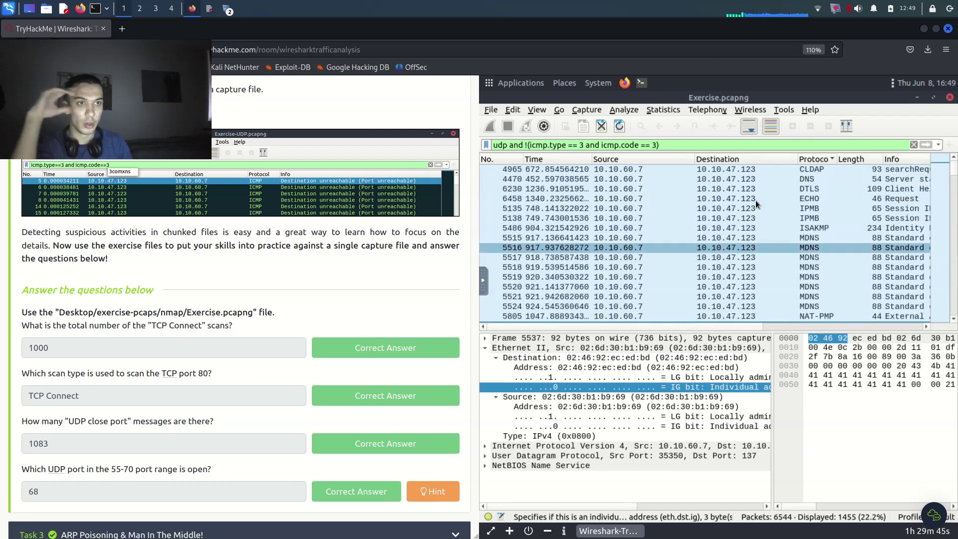
- Return to the plain UDP packets and check the destination ports of packets 4130 and 4135
scroll(756, 200, "down", 10)
scroll(756, 201, "down", 12)
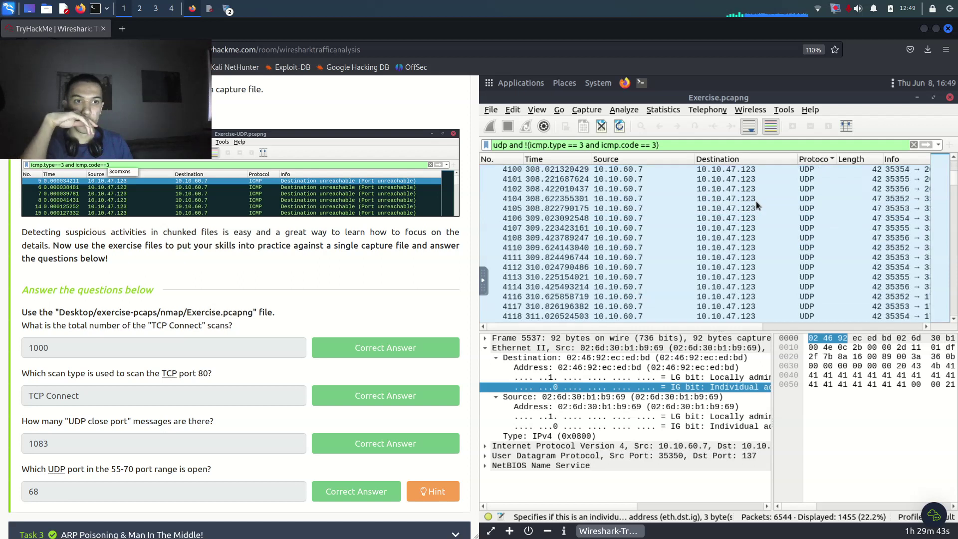
left_click(757, 201)
left_click(774, 237)
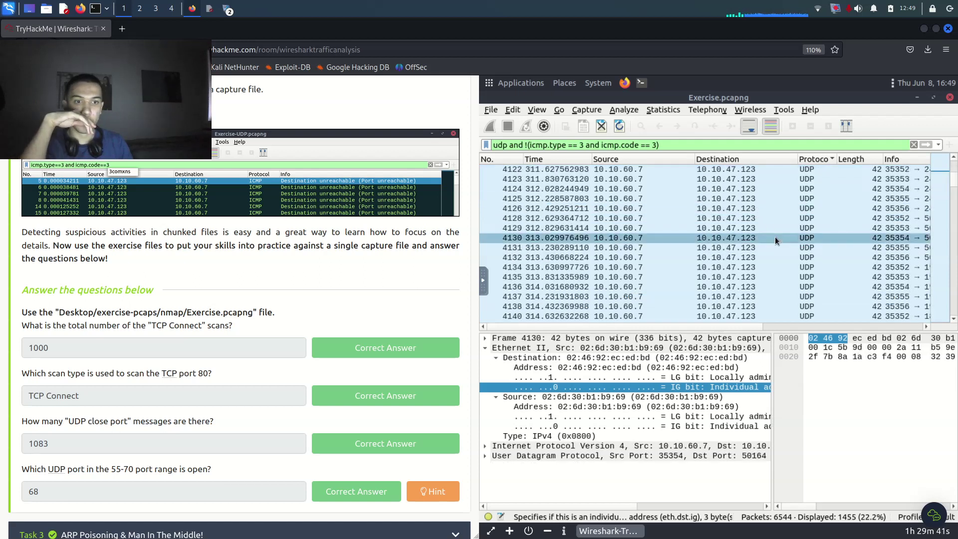
left_click(793, 277)
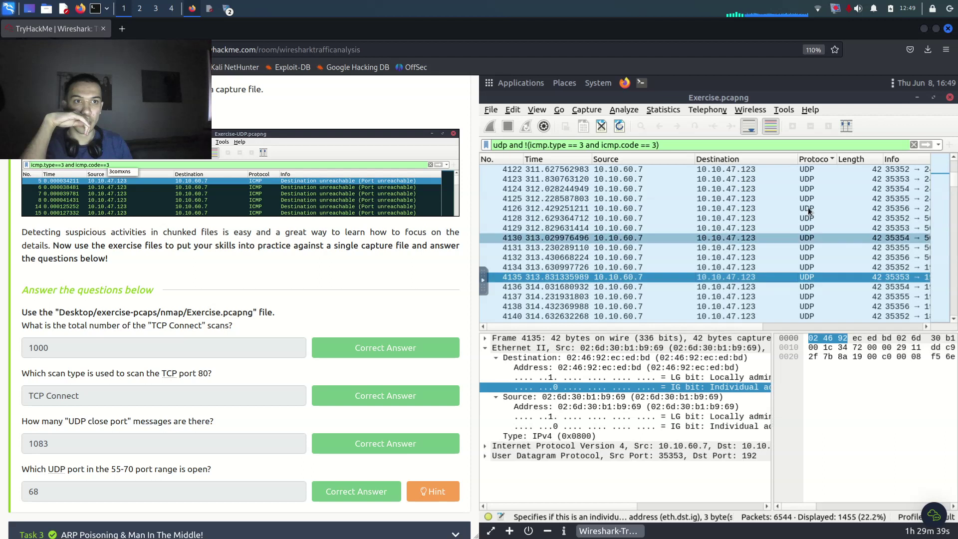
- Sort the packets by destination and check the destination ports of individual UDP packets from 4007 through 4038
left_click(760, 157)
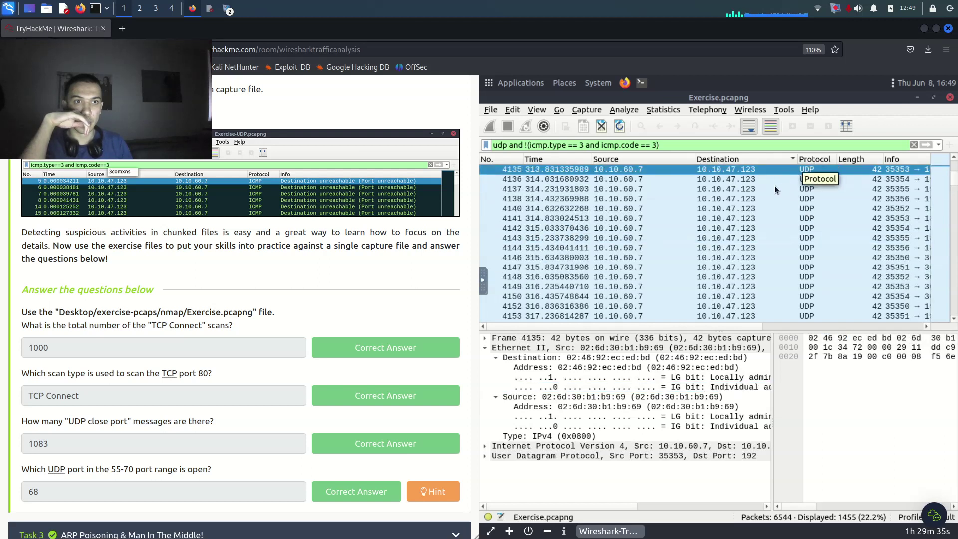
scroll(745, 205, "up", 4)
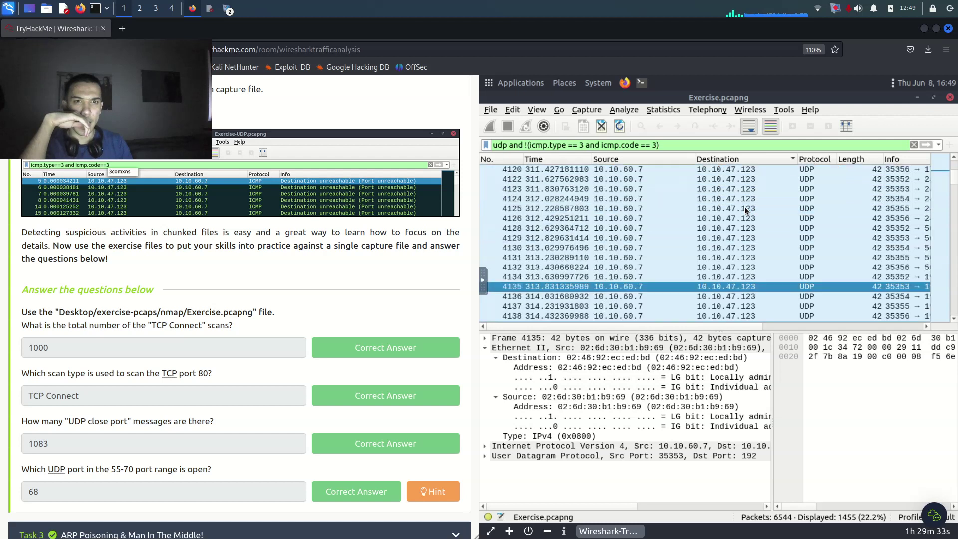
left_click_drag(954, 178, 953, 166)
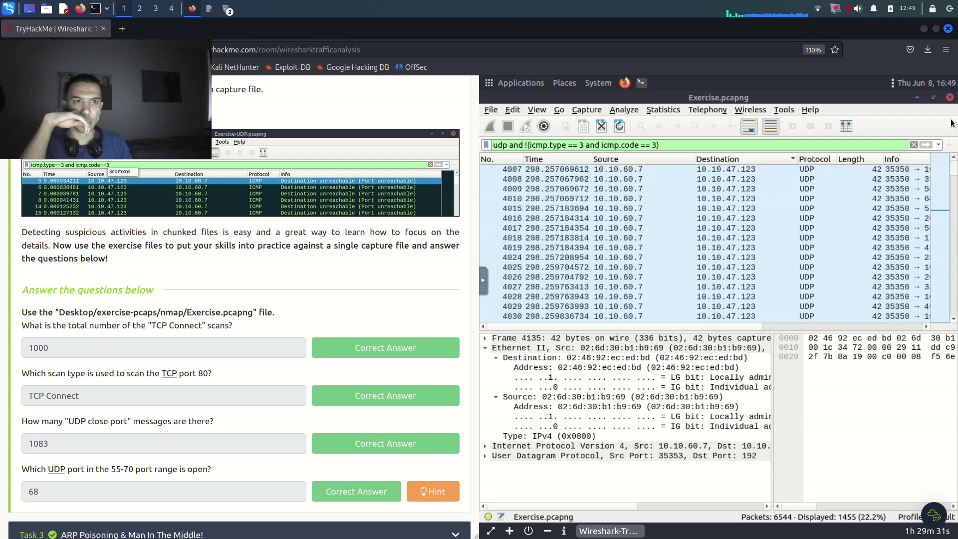
left_click(732, 170)
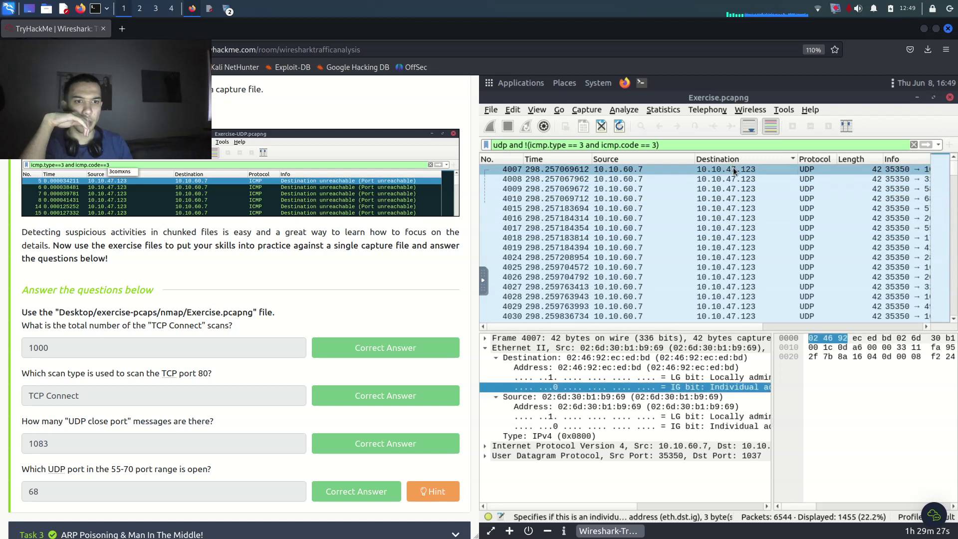
left_click(736, 179)
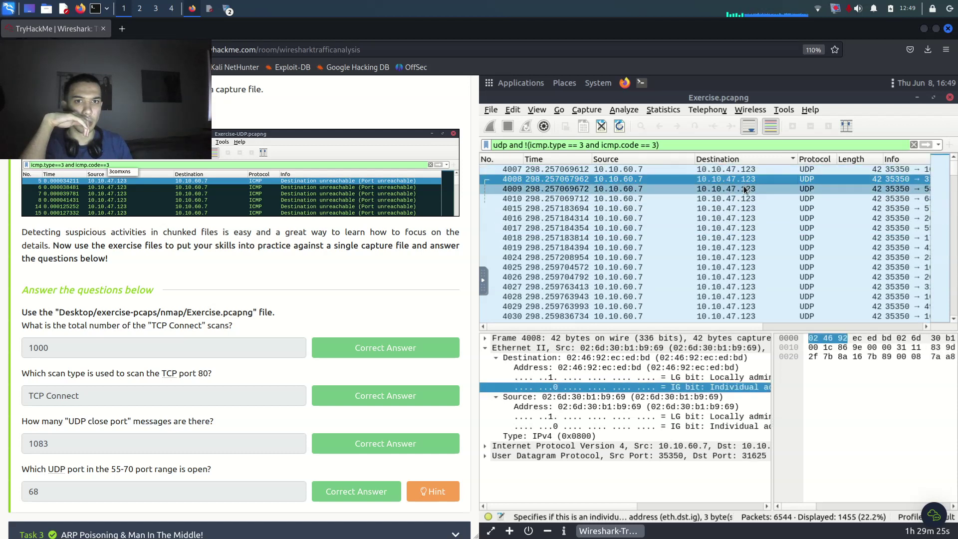
left_click(743, 185)
left_click(753, 195)
left_click(759, 208)
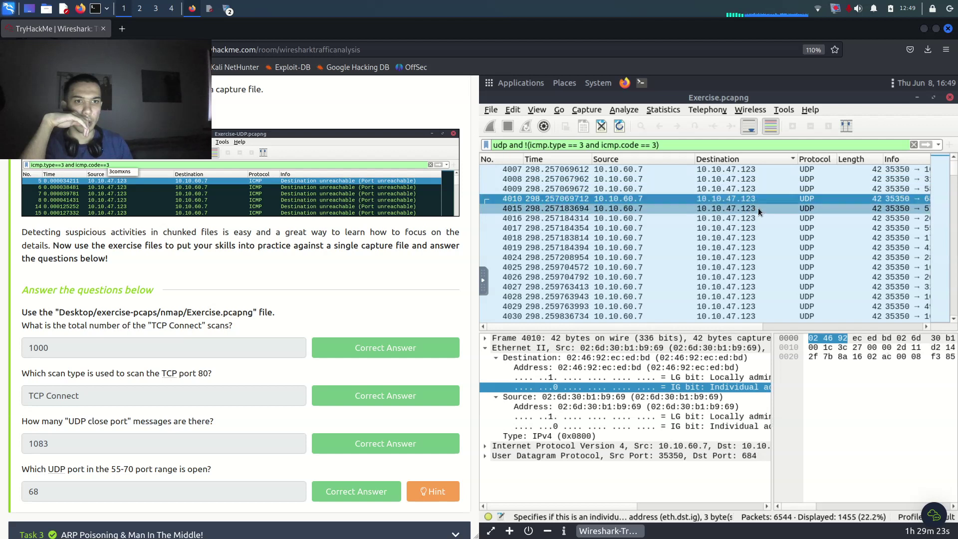
left_click(762, 219)
left_click(770, 235)
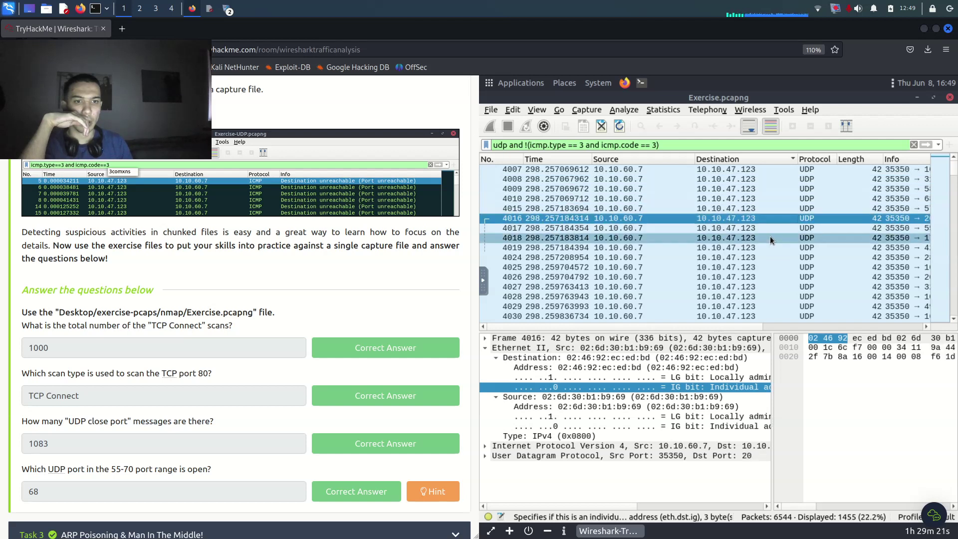
left_click(772, 250)
left_click(776, 266)
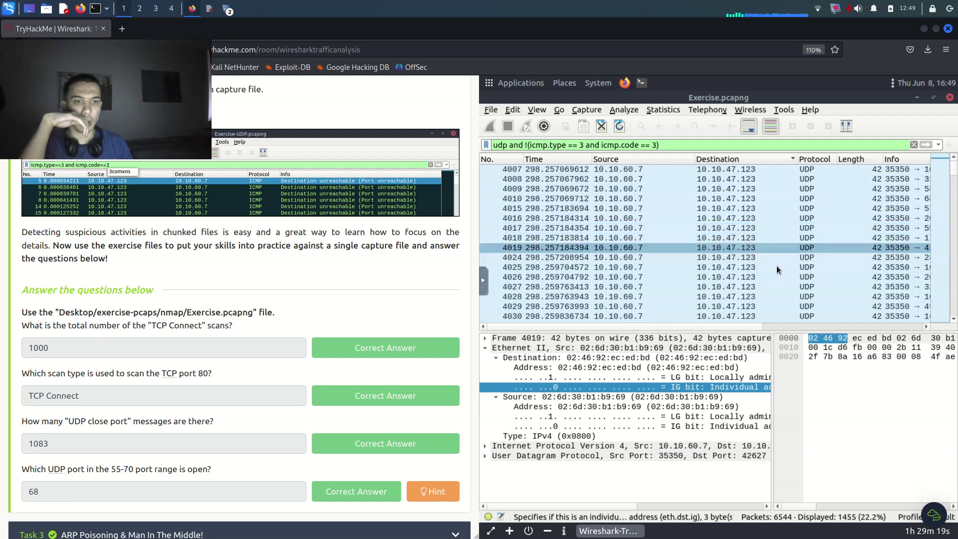
left_click(780, 287)
scroll(779, 285, "down", 4)
left_click(774, 280)
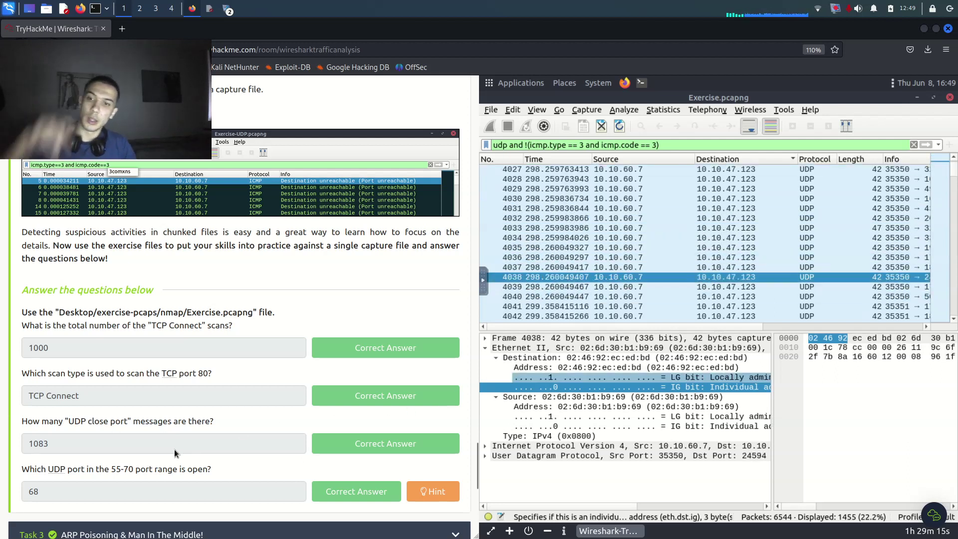
- Copy the question about which UDP port in the 55-70 range is open from the TryHackMe page
triple_click(149, 469)
right_click(156, 473)
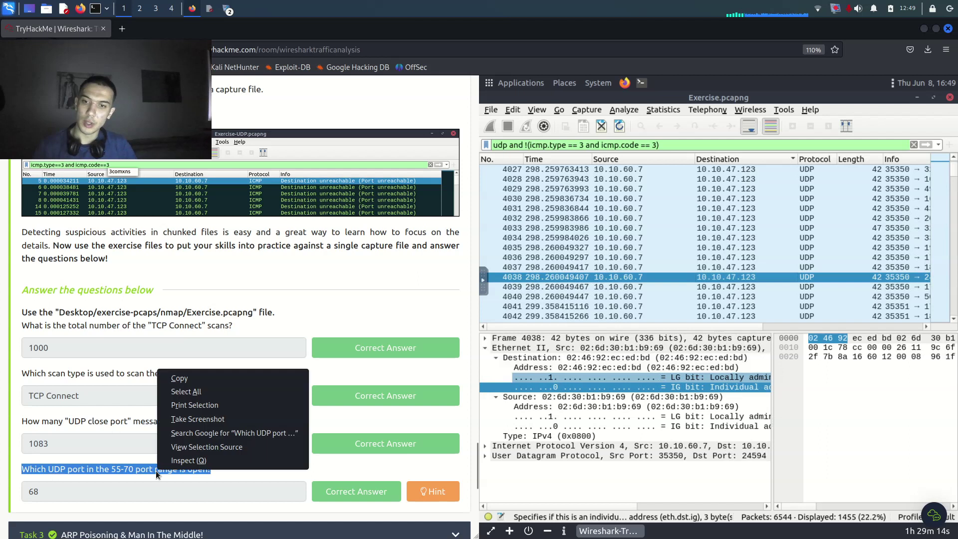
left_click(179, 379)
- Search the web for chatgtp in a new browser tab and open ChatGPT through OpenAI's introduction page
left_click(124, 29)
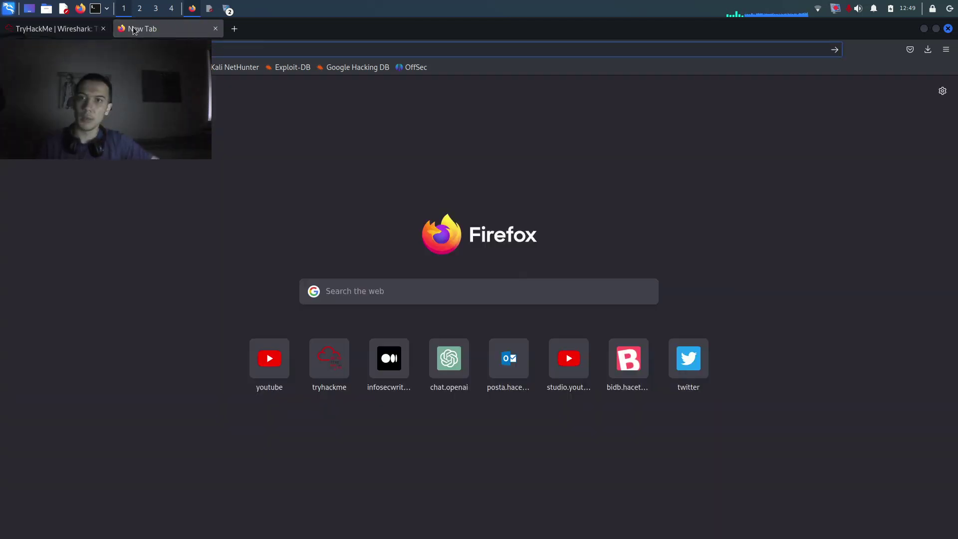
key("ctrl+l")
type("chat")
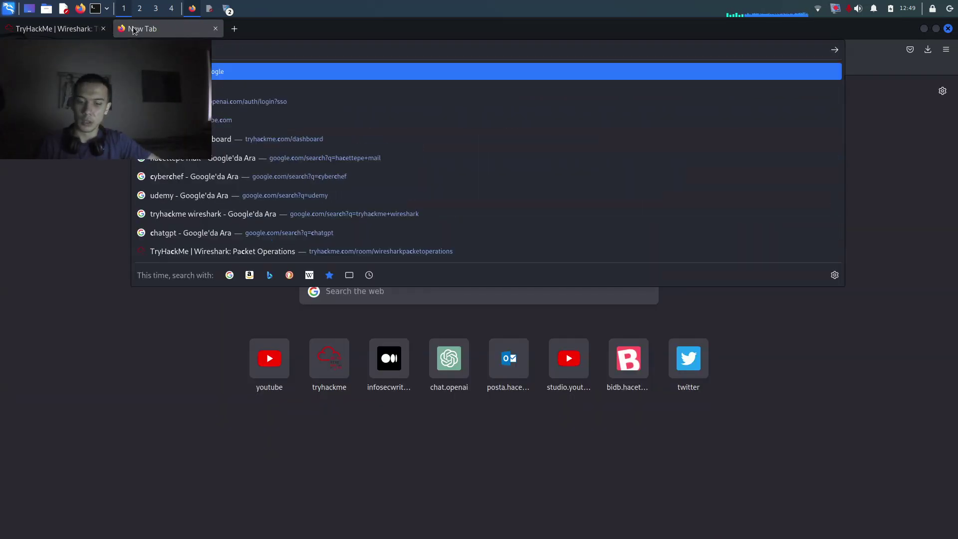
type("gtp")
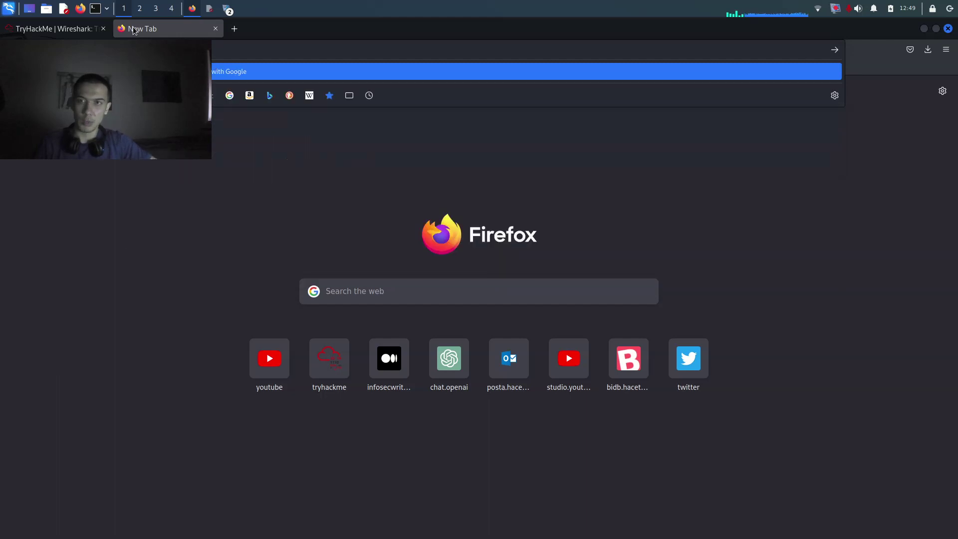
key("Return")
left_click(176, 215)
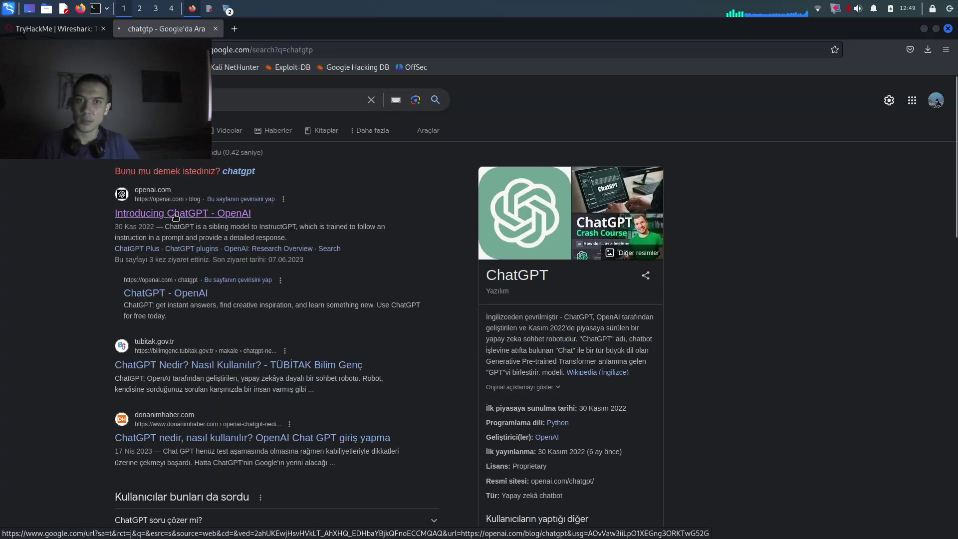
left_click(838, 98)
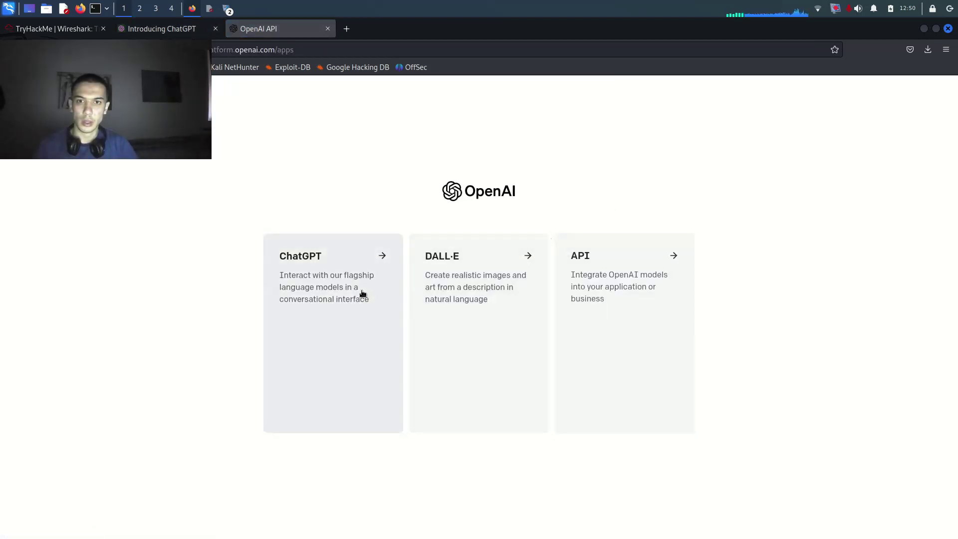
left_click(361, 295)
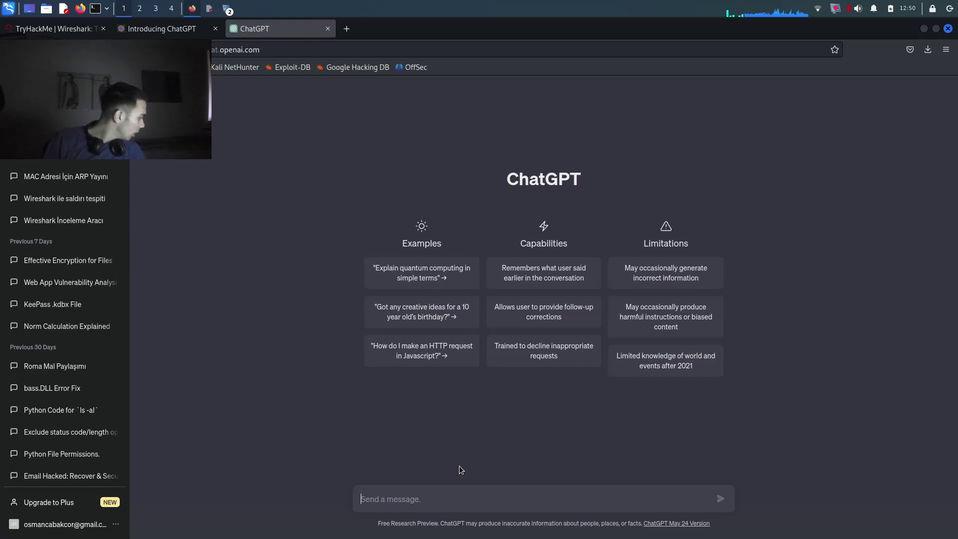
- Ask ChatGPT "Which UDP port in the 55-70 port range is open? on wireshark" using the copied question
key("ctrl+v")
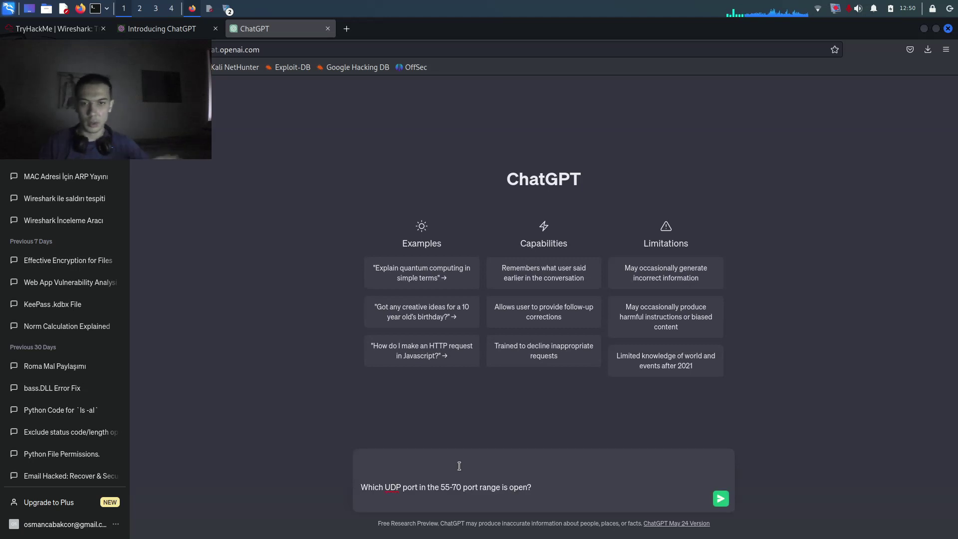
key("BackSpace")
type("on wsha")
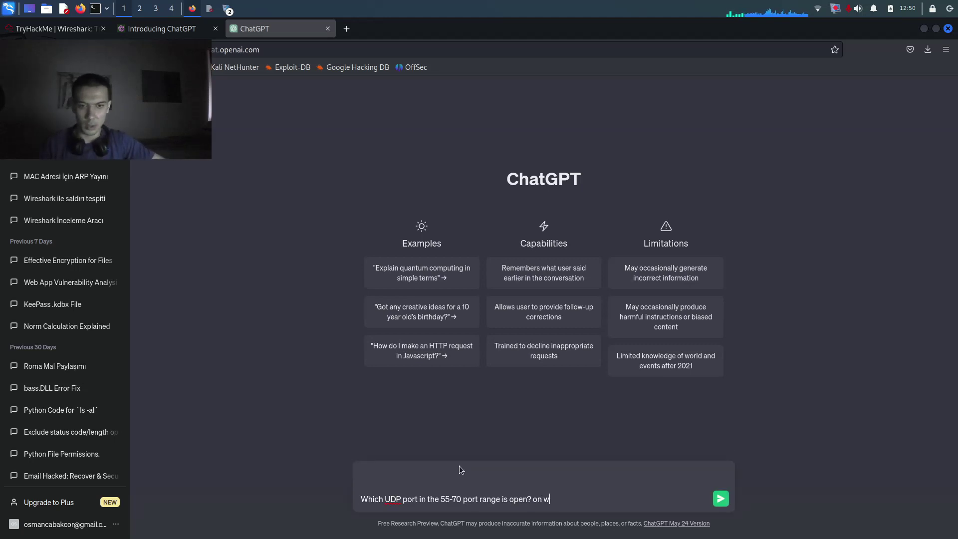
key("BackSpace")
key("BackSpace")
key("BackSpace")
type("iresharl")
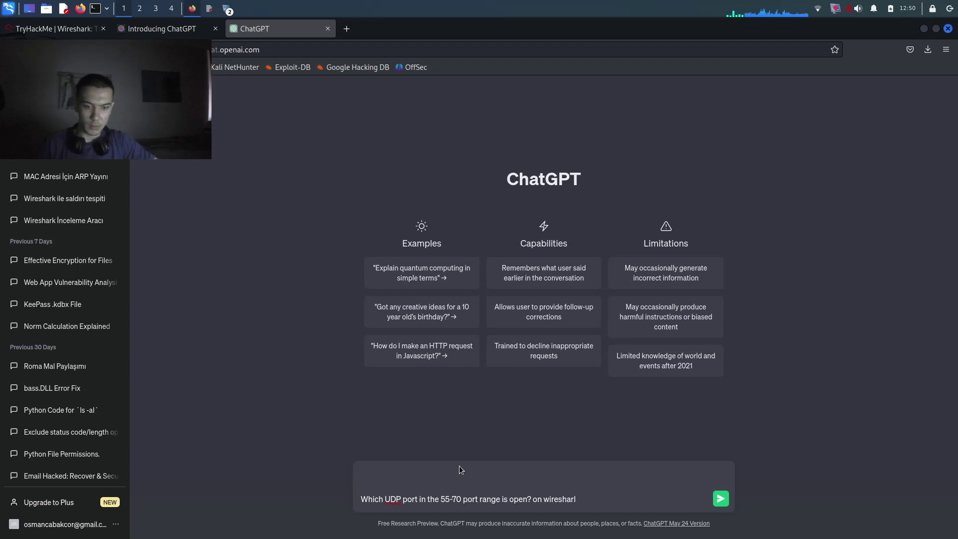
key("BackSpace")
type("k")
key("Return")
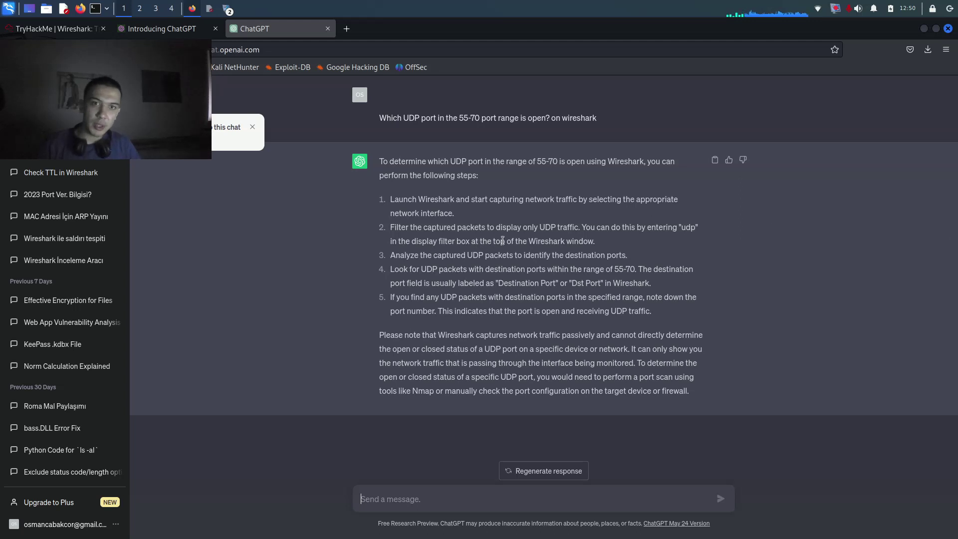
- Read ChatGPT's steps on filtering for UDP traffic and looking for destination ports within 55-70
left_click_drag(538, 228, 700, 226)
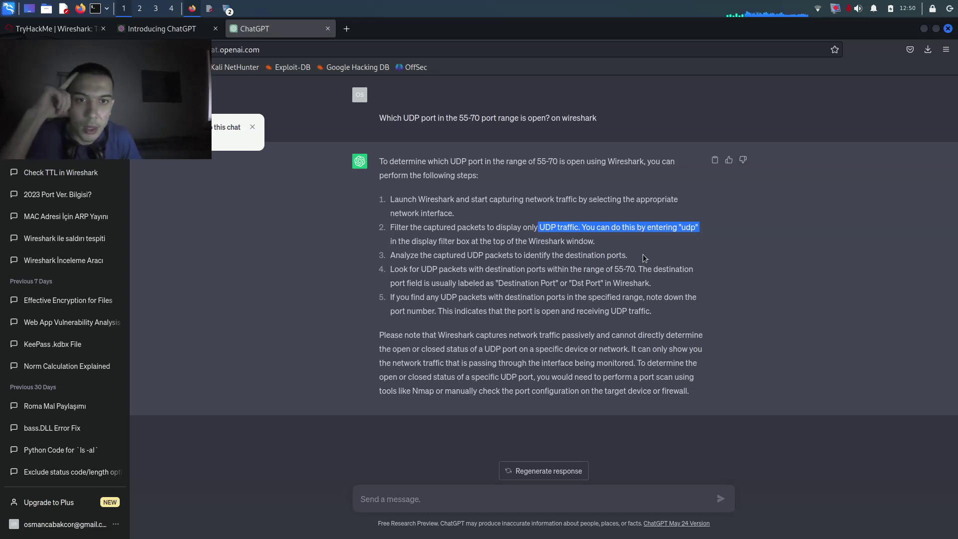
left_click_drag(391, 272, 705, 281)
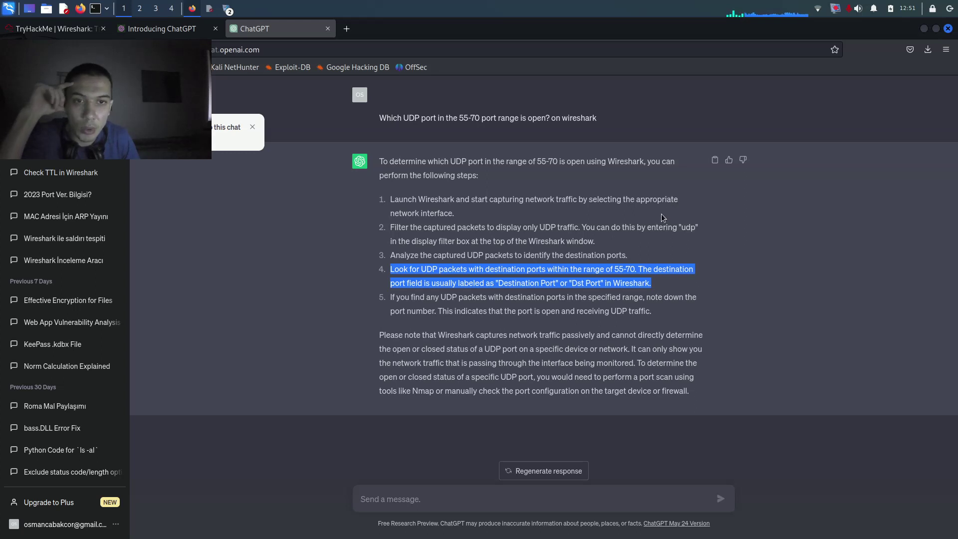
left_click_drag(392, 300, 664, 308)
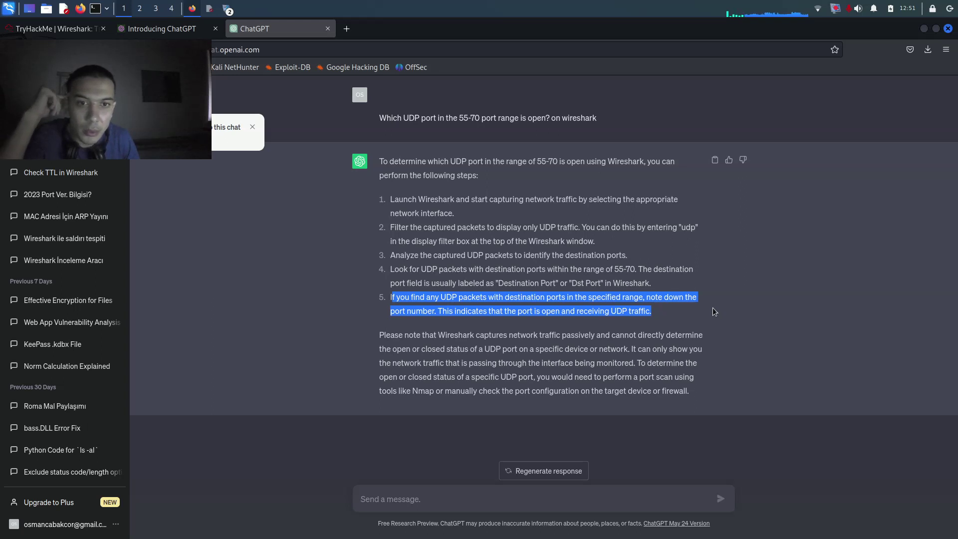
- Return to the TryHackMe page, sort the filtered UDP packets by length and by info, and examine their destination ports
left_click(53, 28)
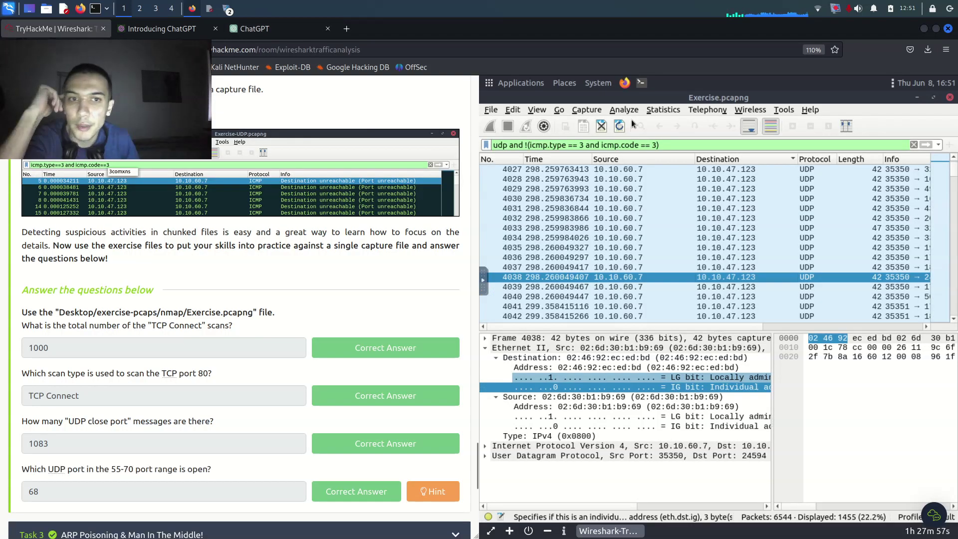
left_click(852, 160)
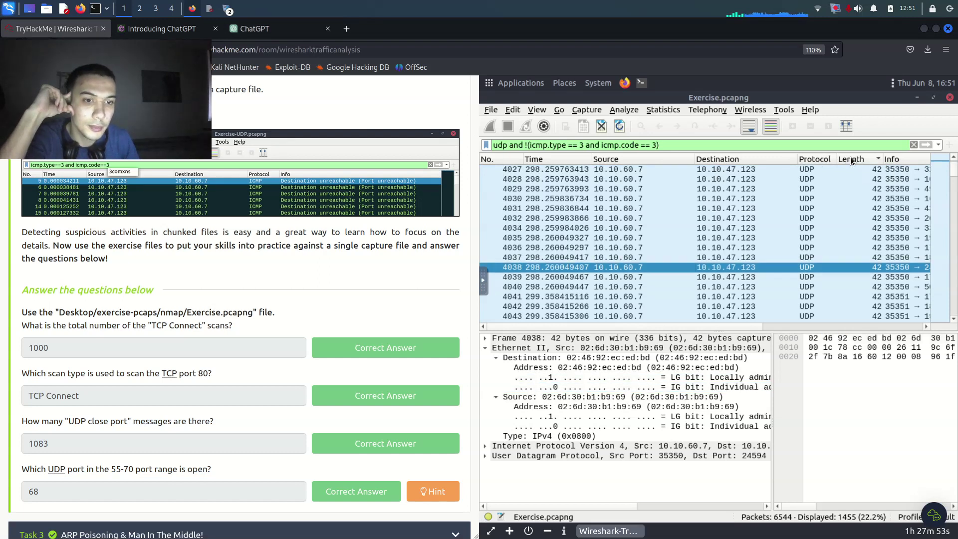
left_click(900, 160)
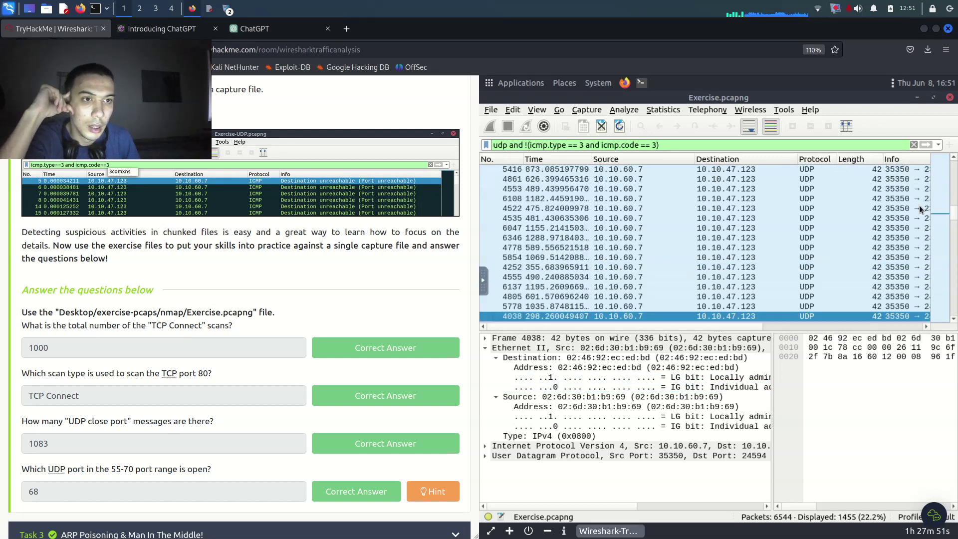
left_click_drag(956, 205, 950, 156)
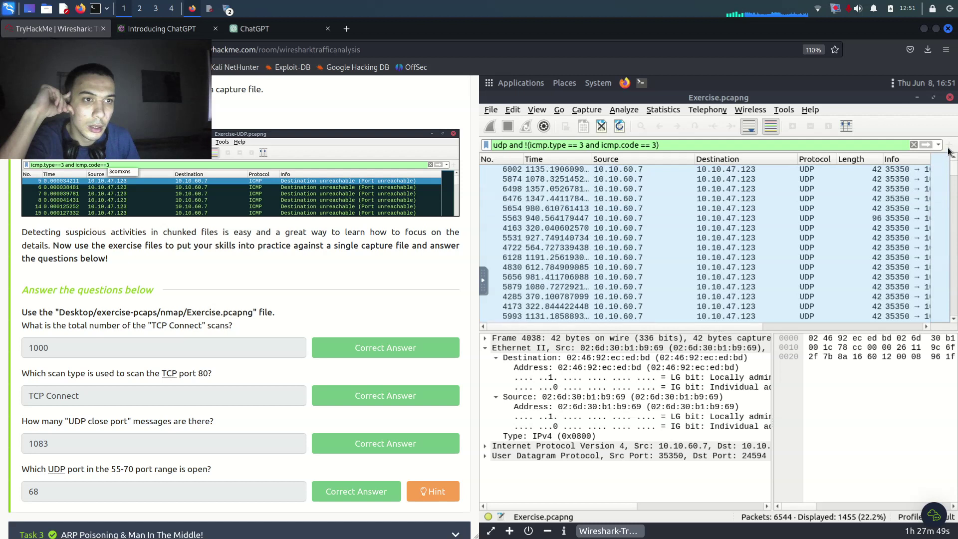
scroll(952, 193, "down", 10)
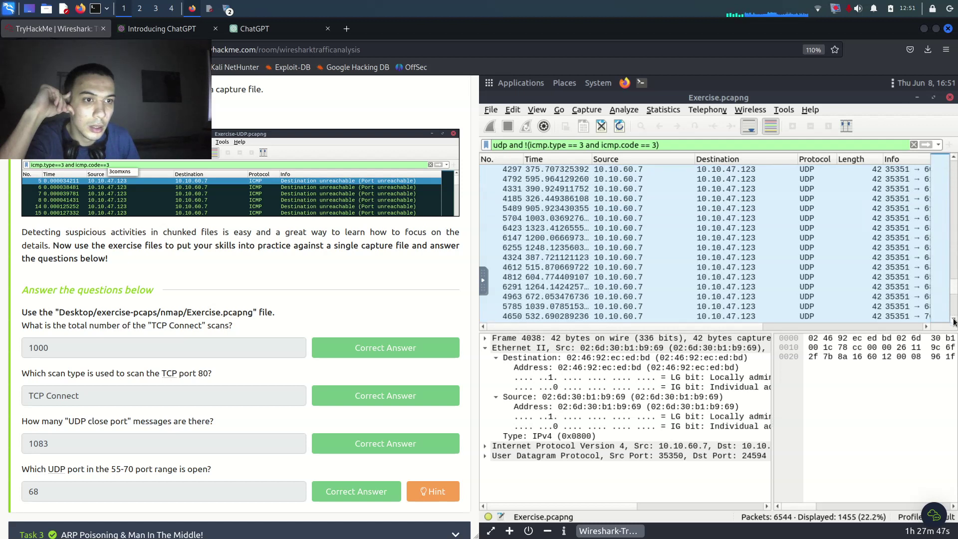
scroll(869, 274, "up", 10)
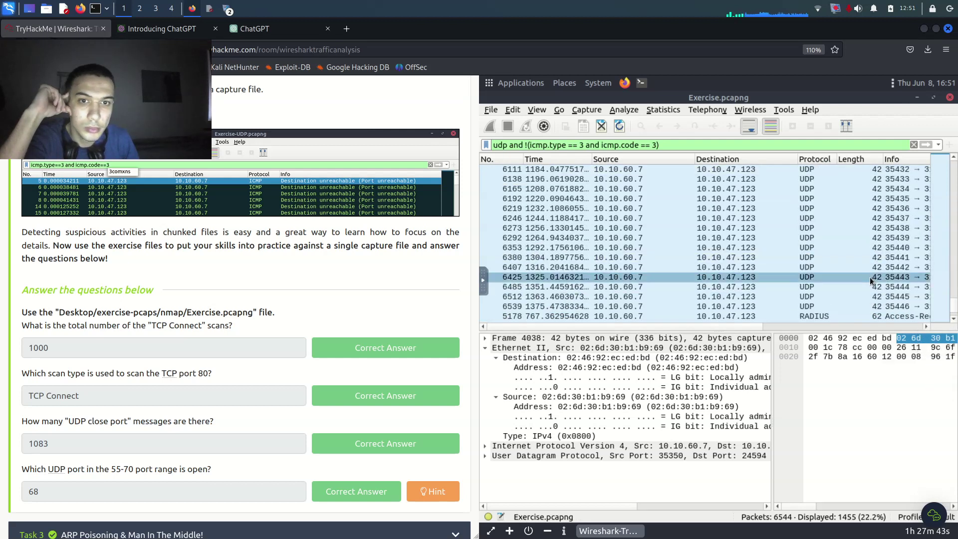
scroll(870, 279, "up", 10)
scroll(870, 279, "up", 10)
scroll(869, 279, "up", 5)
left_click_drag(753, 325, 861, 319)
scroll(807, 232, "up", 10)
- Expand Task 3, ARP Poisoning & Man In The Middle, go to its beginning, and close the Exercise.pcapng capture
scroll(232, 469, "down", 6)
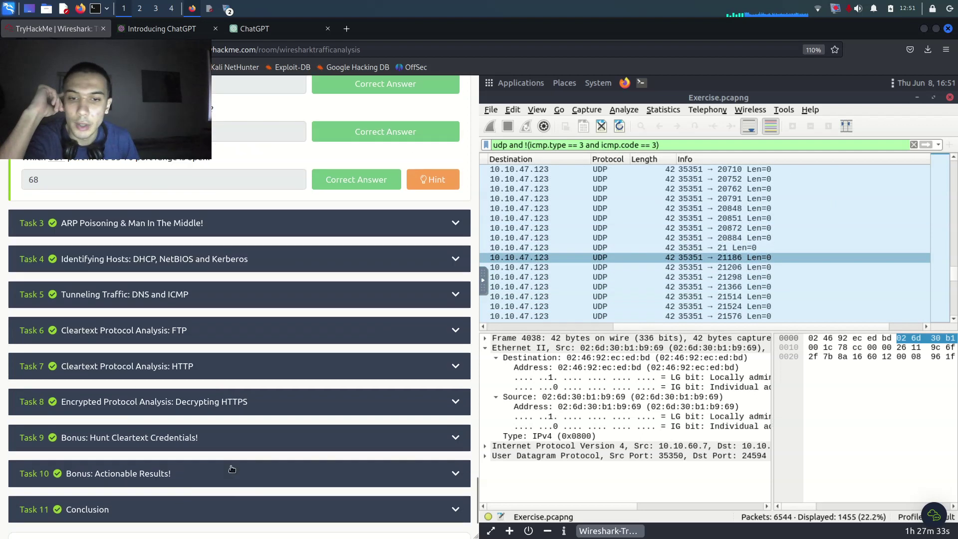
left_click(160, 220)
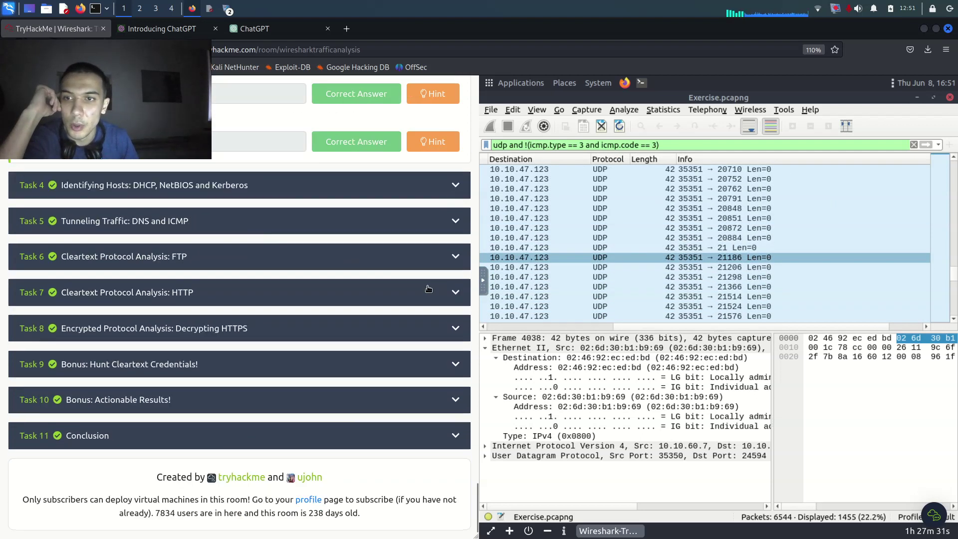
scroll(286, 313, "up", 10)
scroll(289, 307, "up", 15)
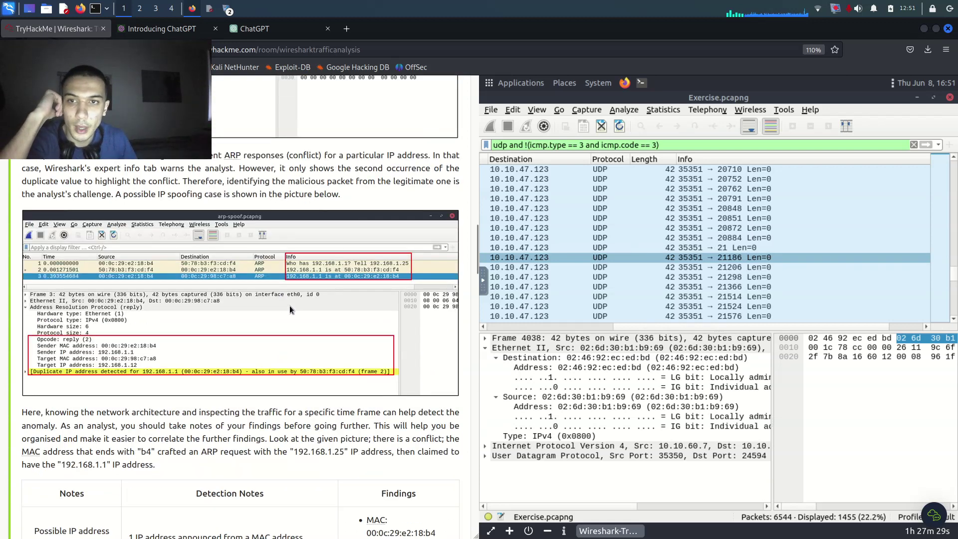
scroll(290, 304, "down", 5)
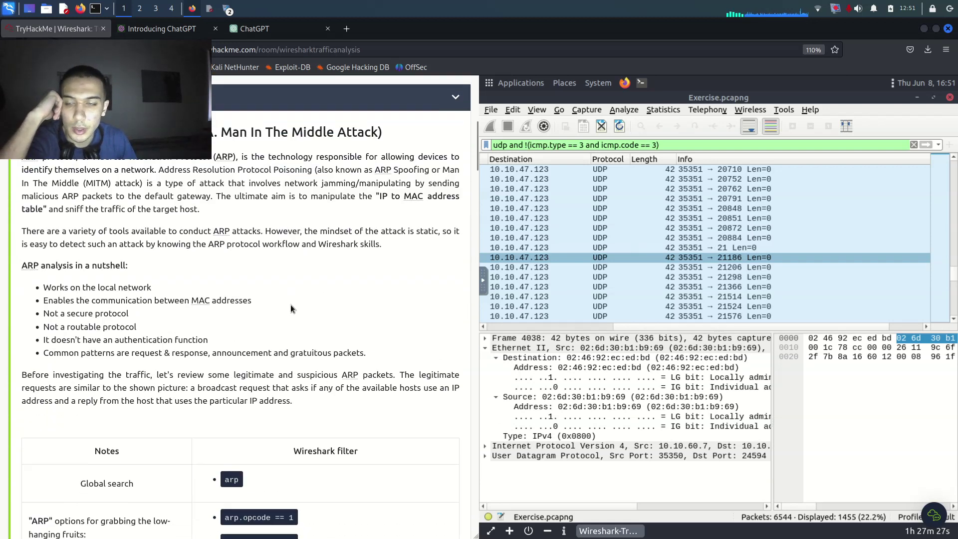
scroll(291, 305, "up", 5)
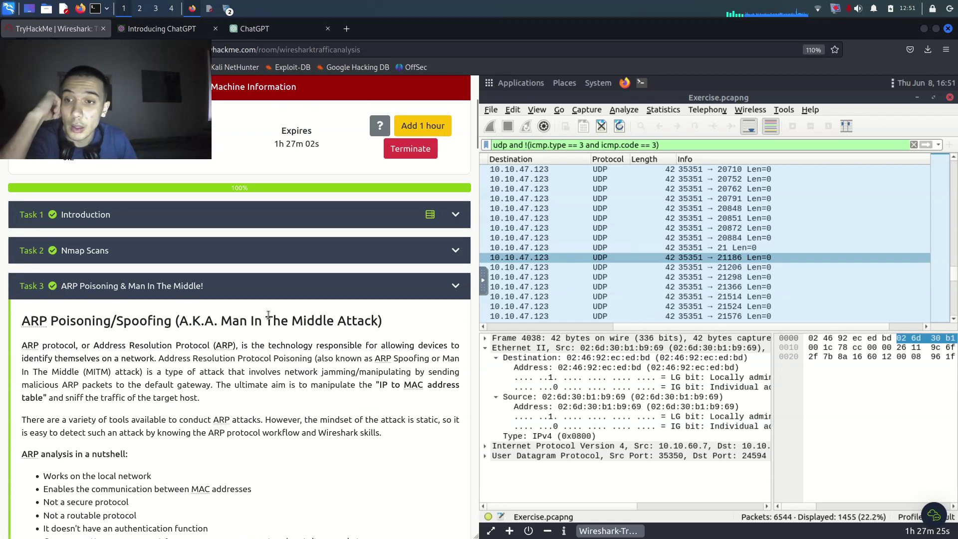
left_click(949, 98)
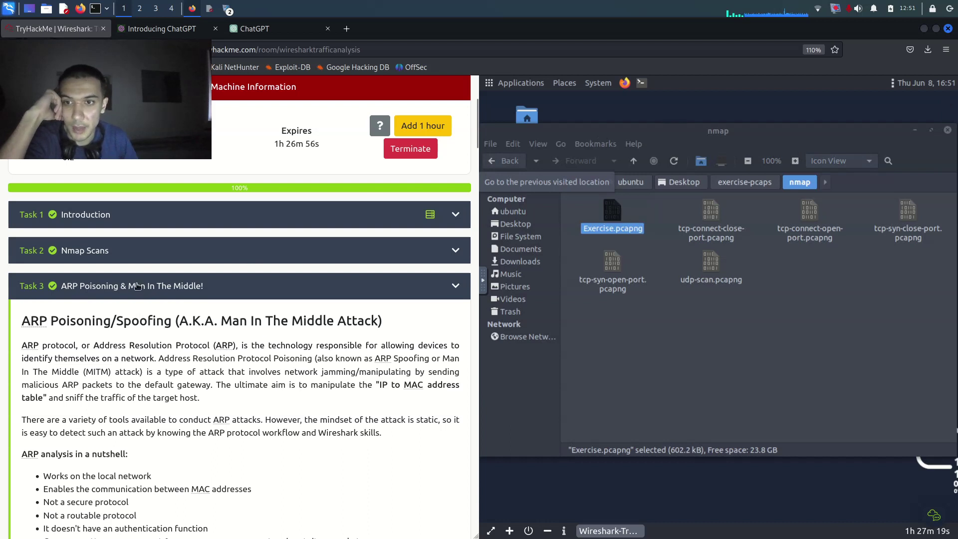
- Highlight the Man In The Middle Attack part of the task heading and search the web for "man in the mitddle ataack" in a new tab
left_click_drag(20, 320, 152, 314)
left_click_drag(221, 322, 392, 333)
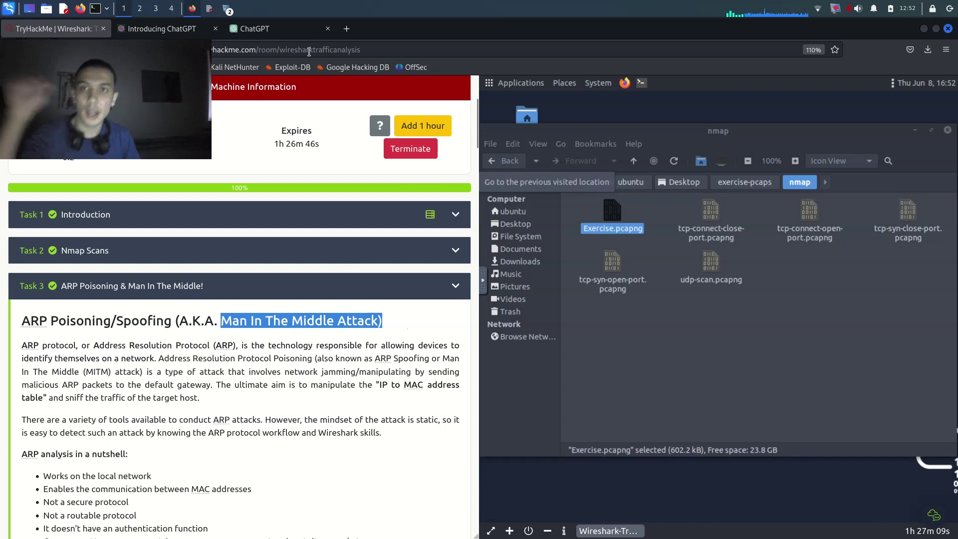
left_click(347, 30)
type("man in")
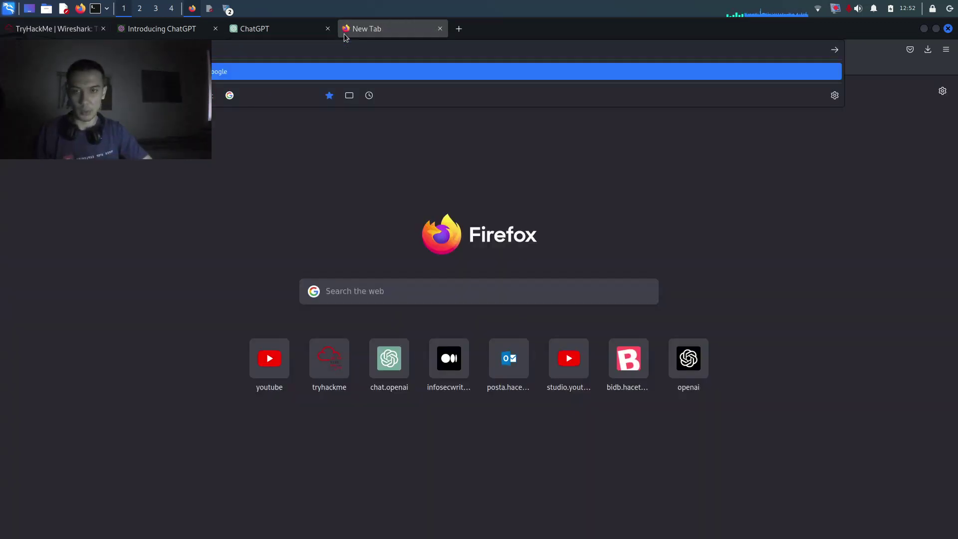
type(" the mitddle at")
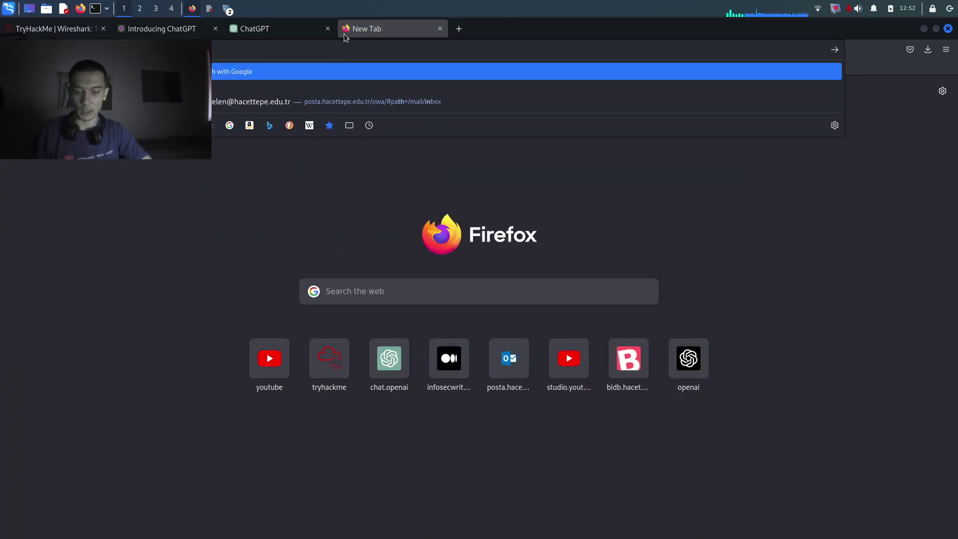
type("aack")
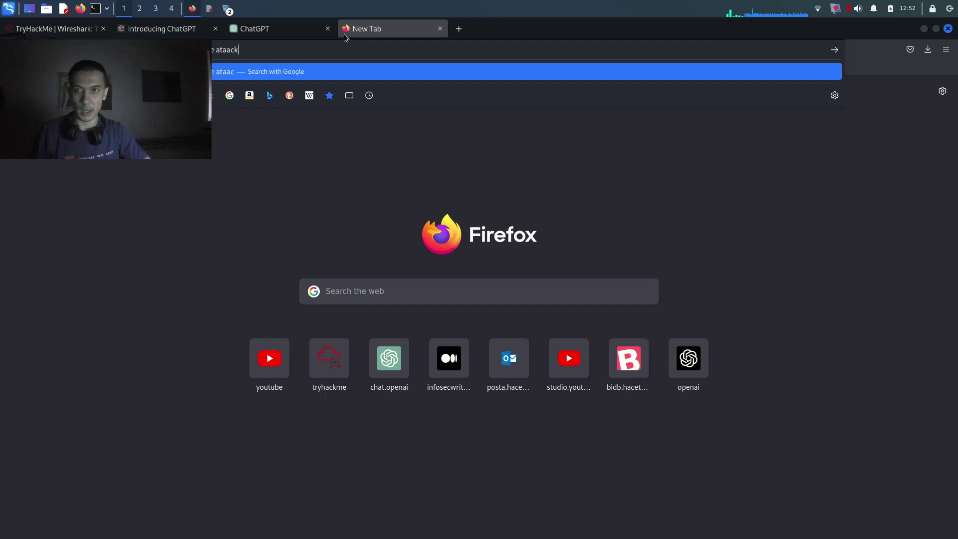
key("Return")
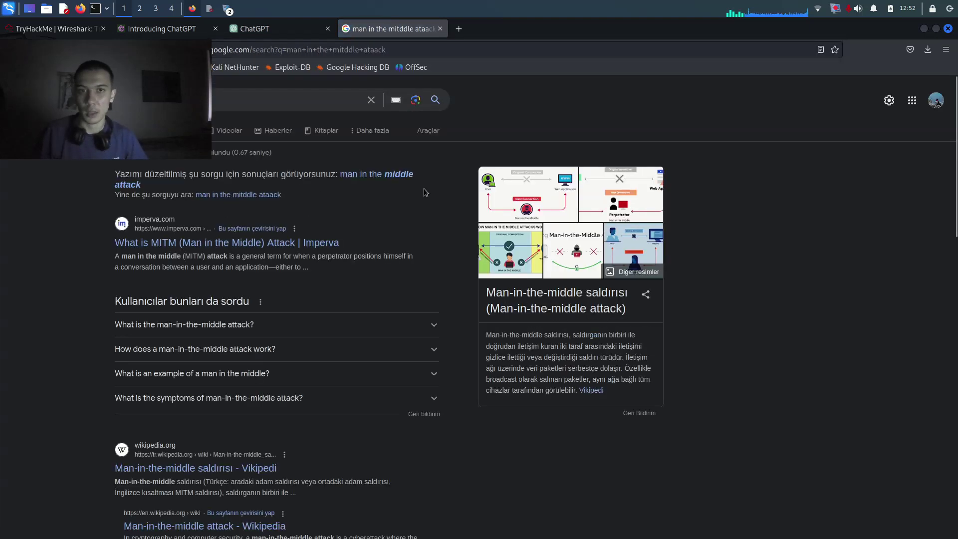
- Show the image results for the man in the middle attack and open Imperva's diagram for a closer look
left_click_drag(148, 114, 869, 103)
left_click(174, 130)
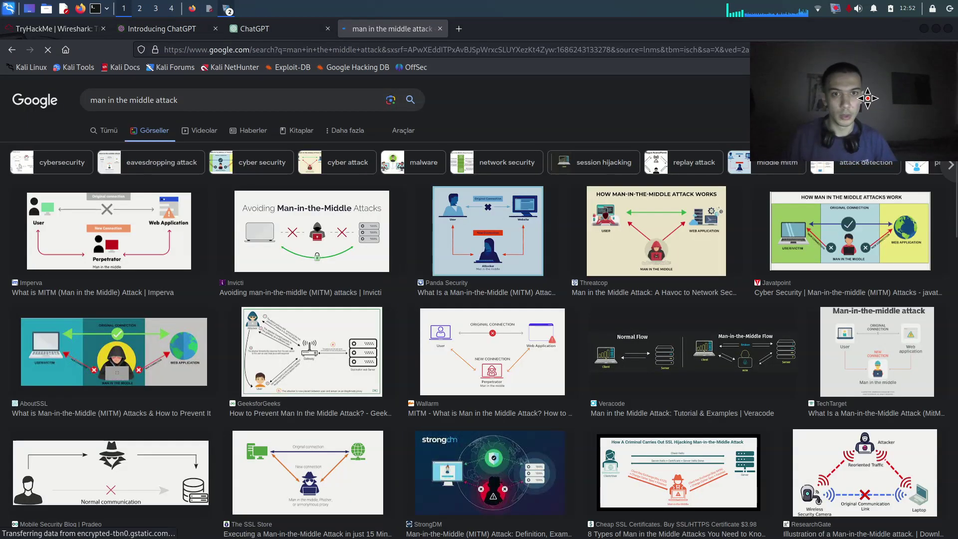
left_click(153, 229)
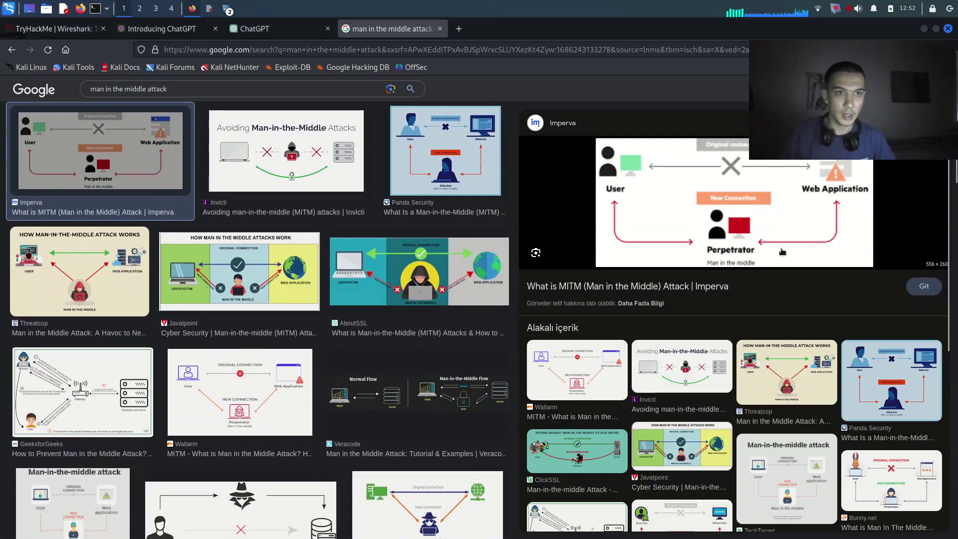
left_click_drag(887, 95, 149, 95)
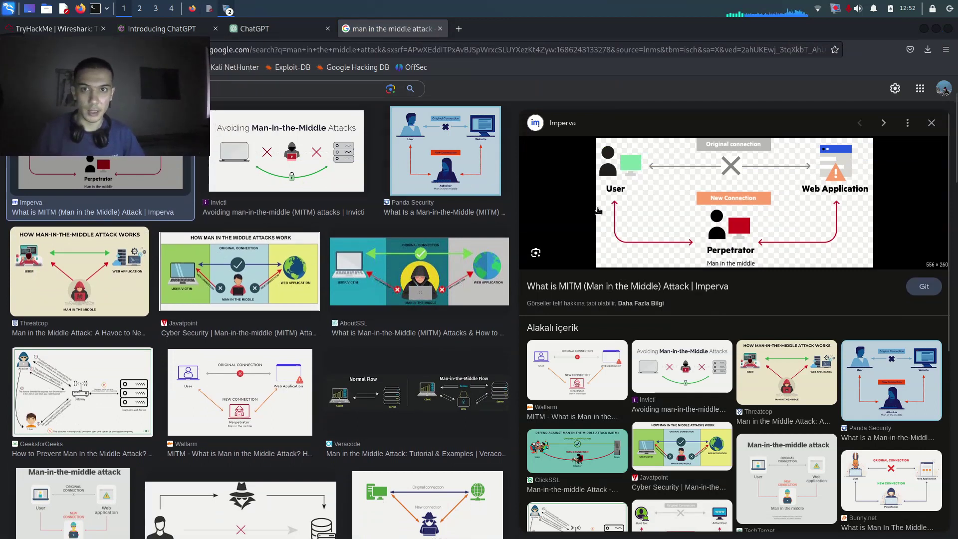
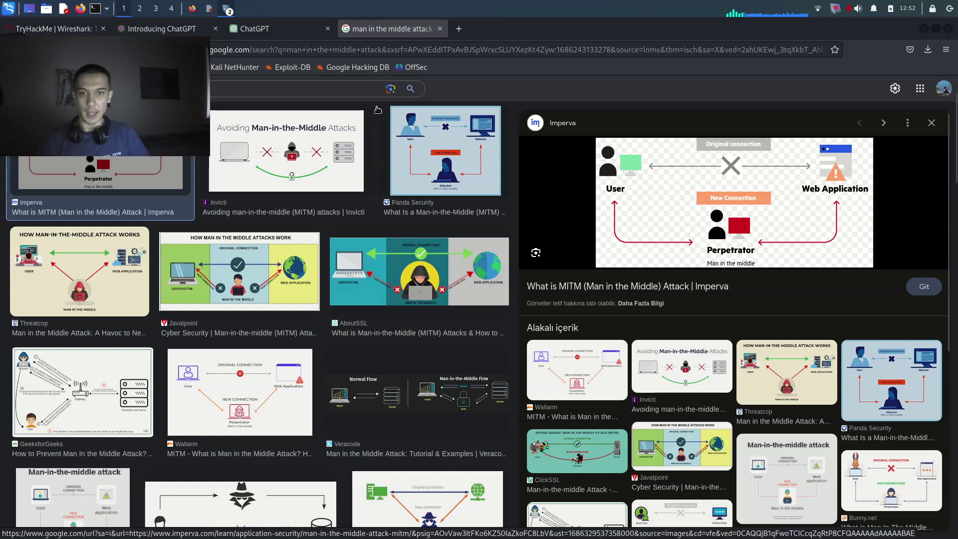
- Return to the TryHackMe page and read the introduction to ARP poisoning and the tools available for ARP attacks
left_click(21, 31)
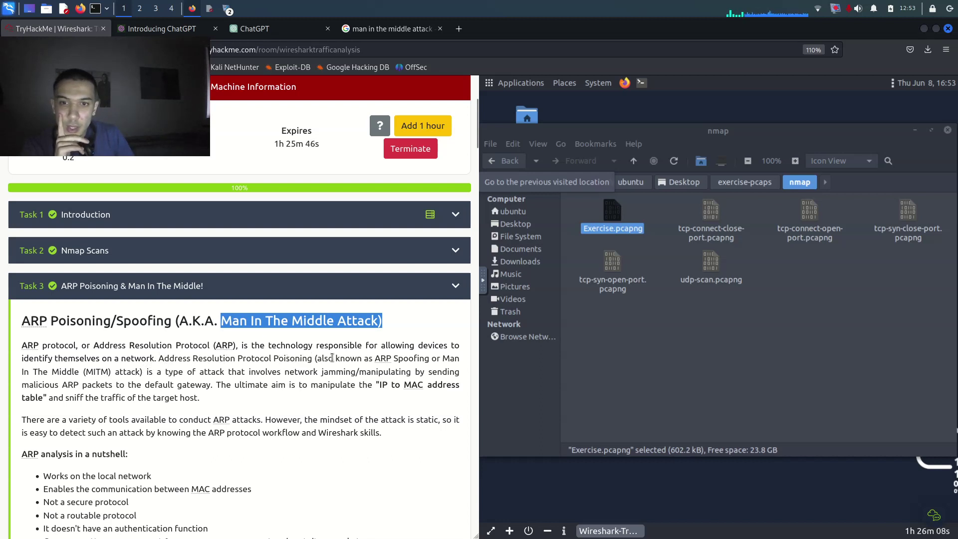
left_click_drag(345, 359, 467, 378)
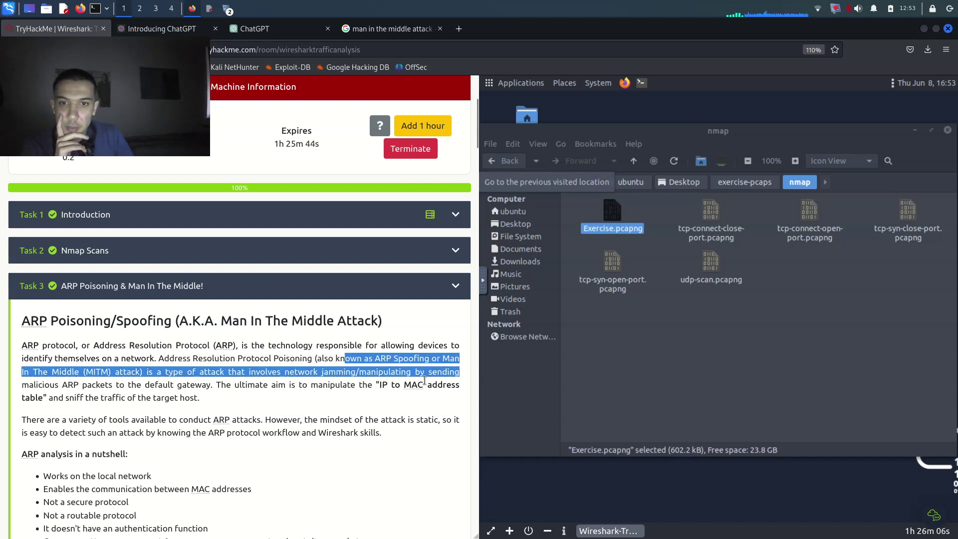
left_click(146, 416)
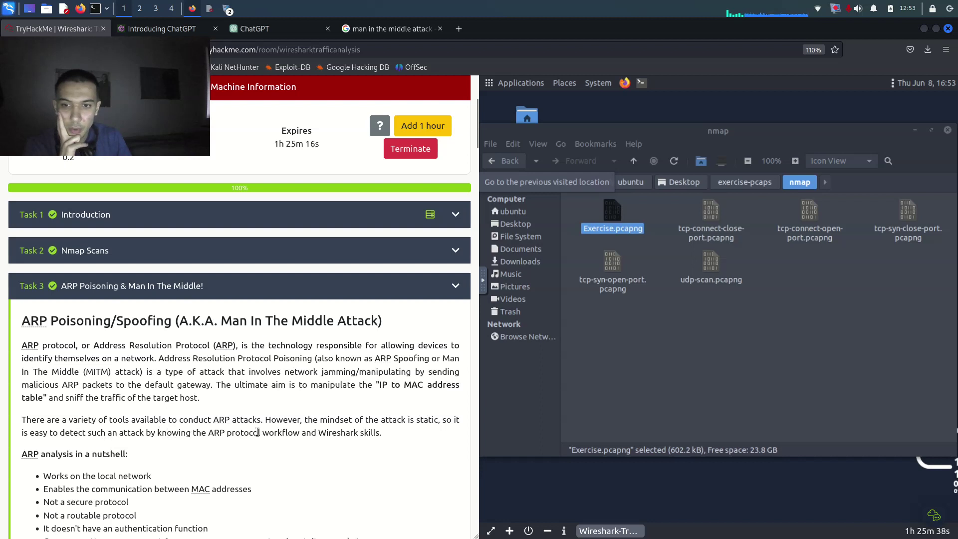
- Read the "ARP analysis in a nutshell" list and continue to the table of Wireshark filters for ARP
scroll(249, 407, "down", 3)
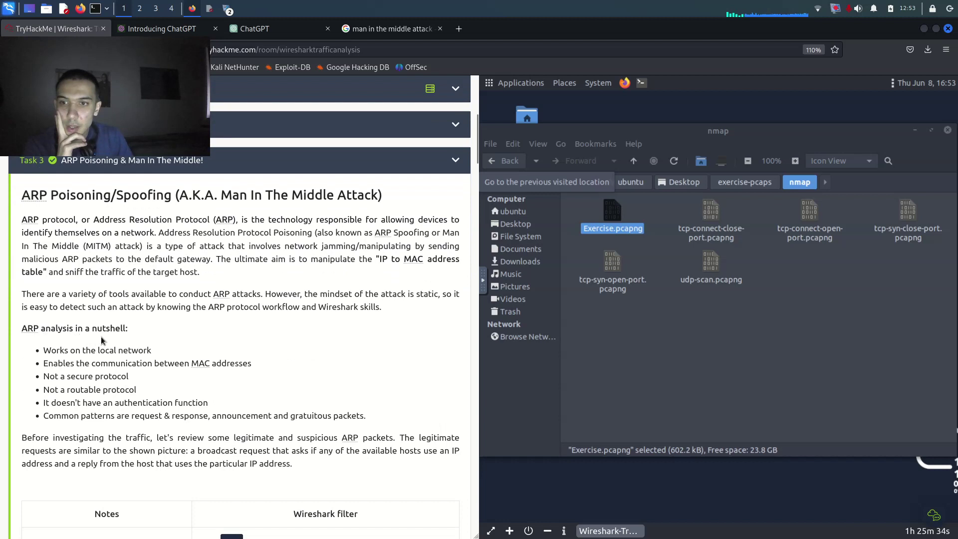
left_click_drag(45, 351, 189, 357)
left_click_drag(48, 364, 274, 371)
left_click(272, 368)
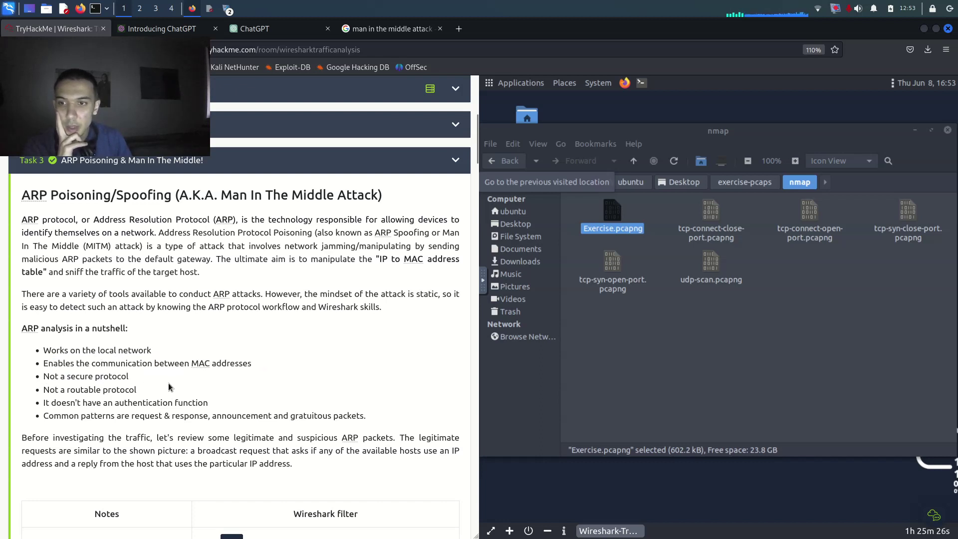
left_click_drag(48, 390, 163, 399)
left_click(117, 392)
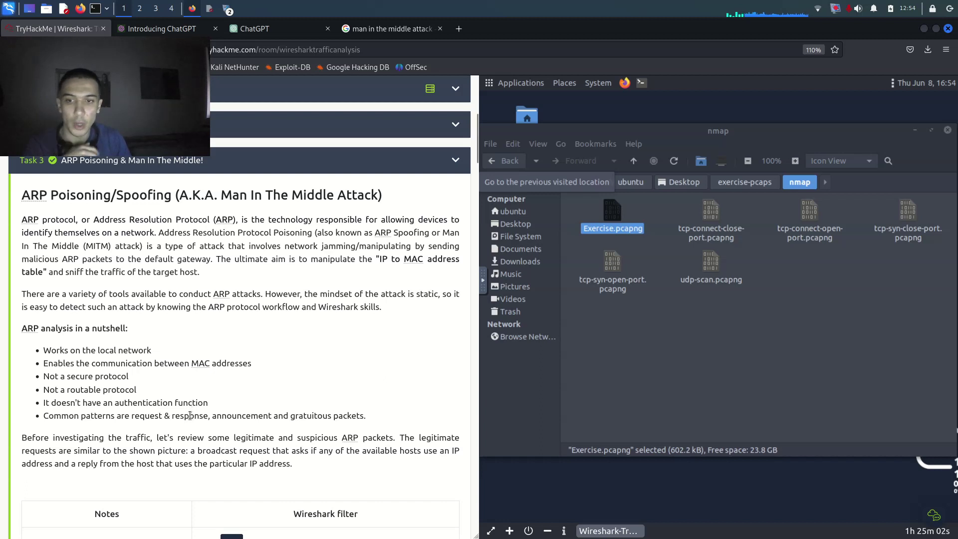
scroll(190, 416, "down", 3)
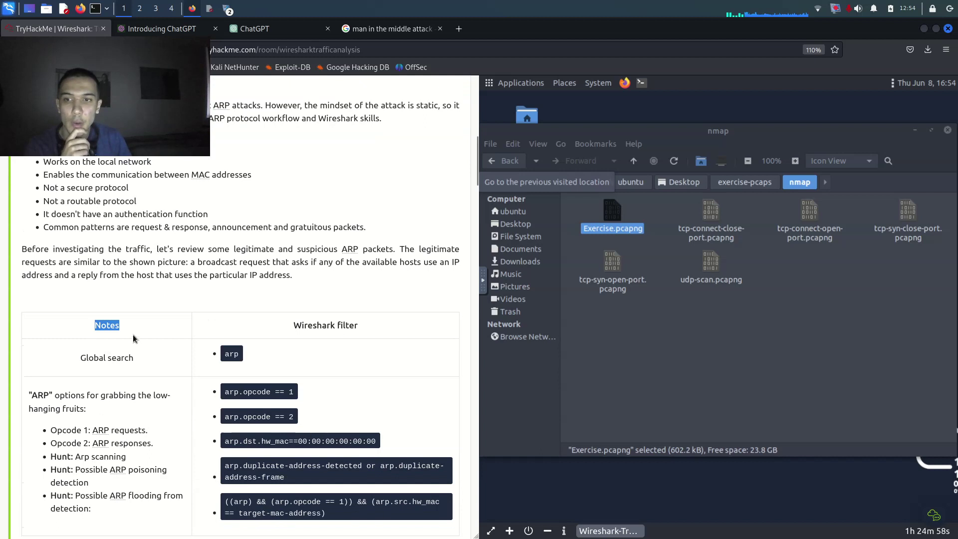
- Highlight the Wireshark filter heading and the Global search entry in the table of ARP filters
left_click_drag(269, 323, 389, 328)
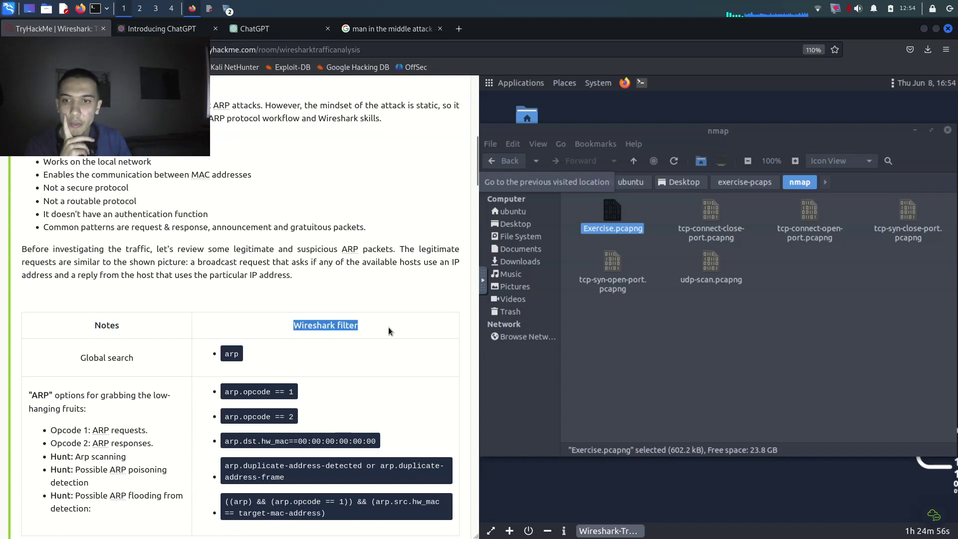
left_click_drag(82, 358, 147, 360)
left_click(158, 357)
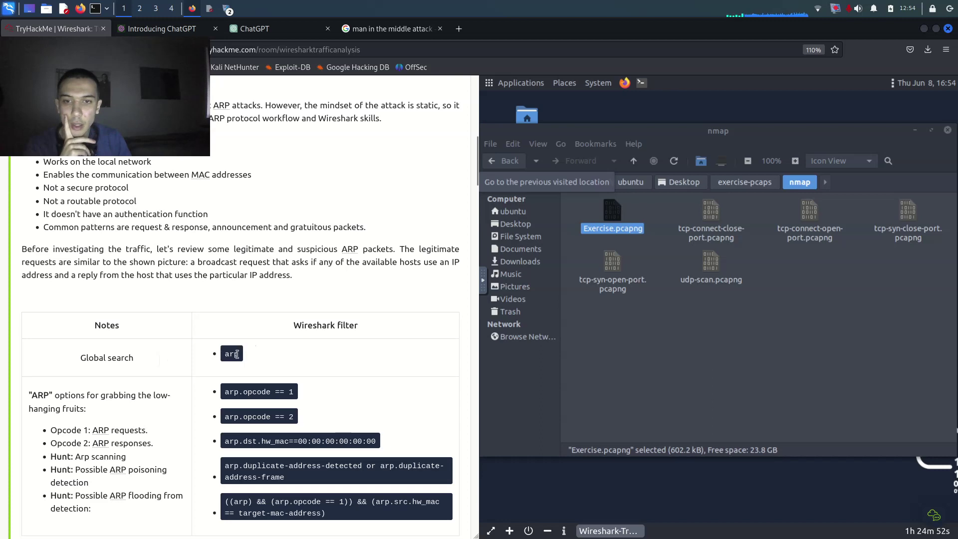
- Find the capture file named in the task questions and open Exercise.pcapng from the arp folder of exercise-pcaps
scroll(236, 355, "down", 20)
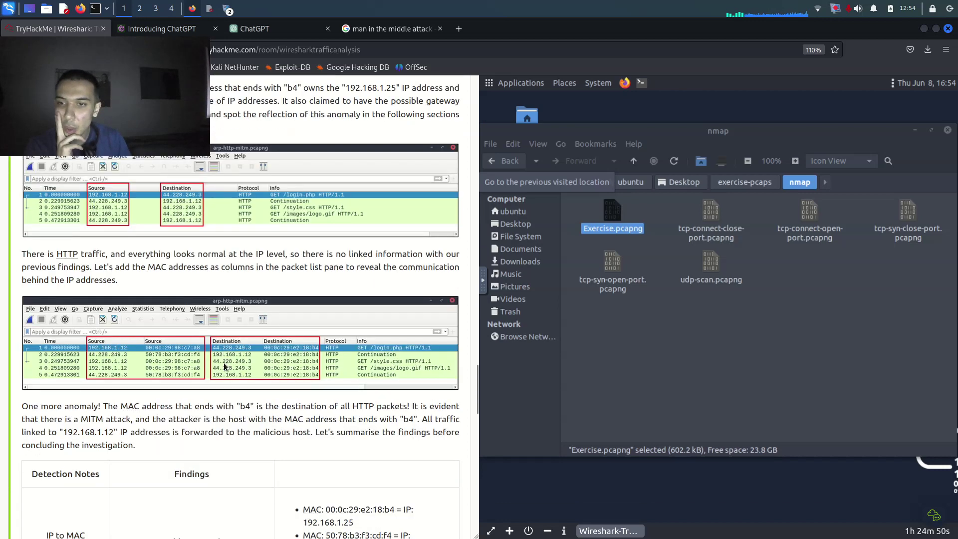
scroll(223, 364, "down", 10)
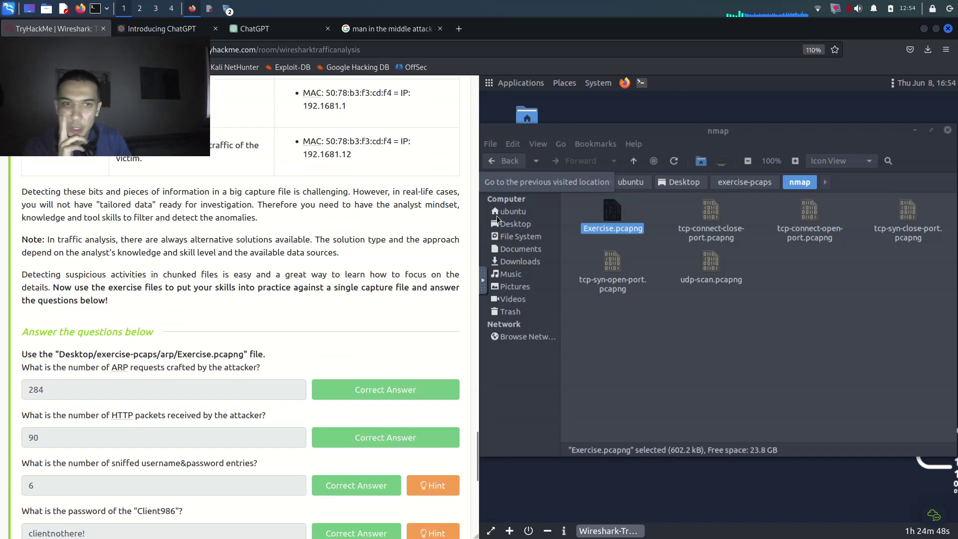
left_click(484, 160)
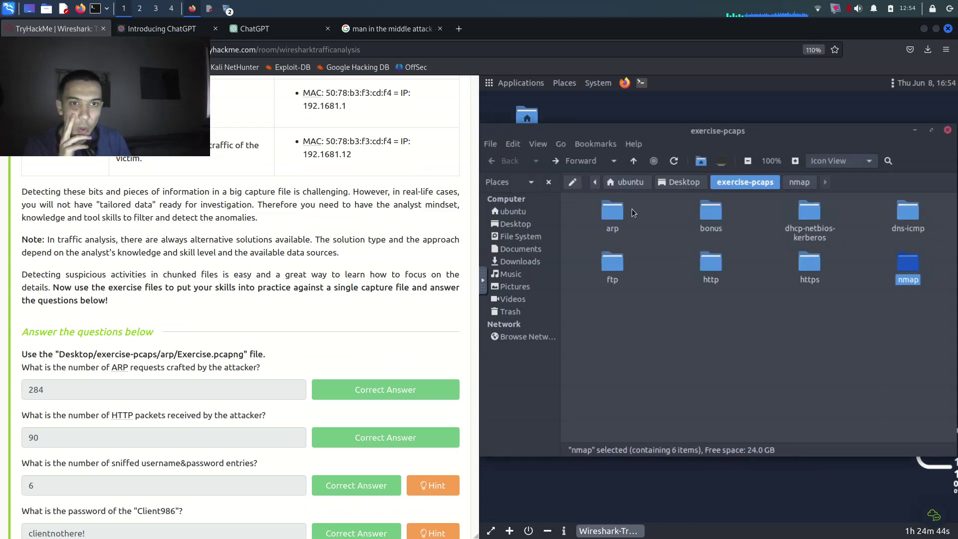
double_click(619, 208)
double_click(619, 209)
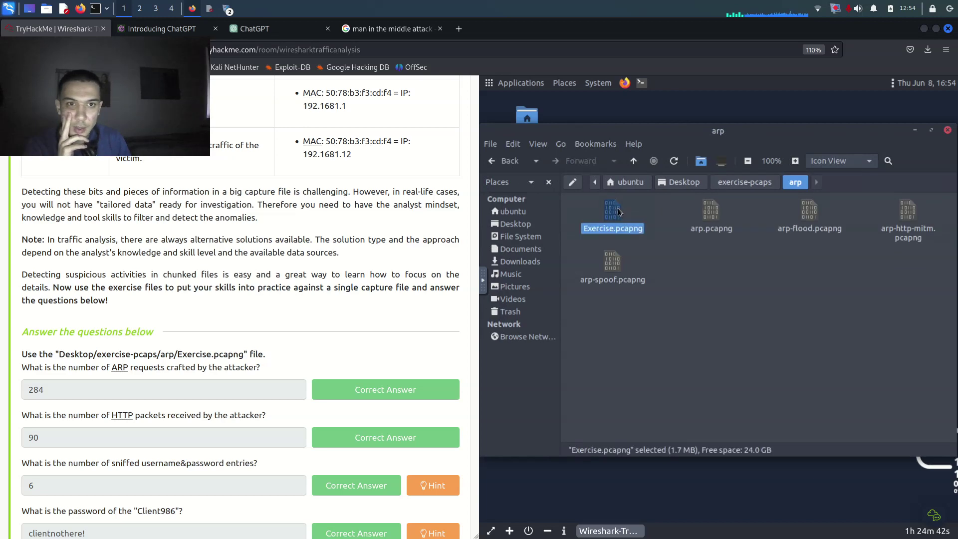
- Return to the ARP filter table in the task and read on to the ARP Request and ARP Reply examples
scroll(194, 295, "up", 10)
scroll(199, 298, "up", 10)
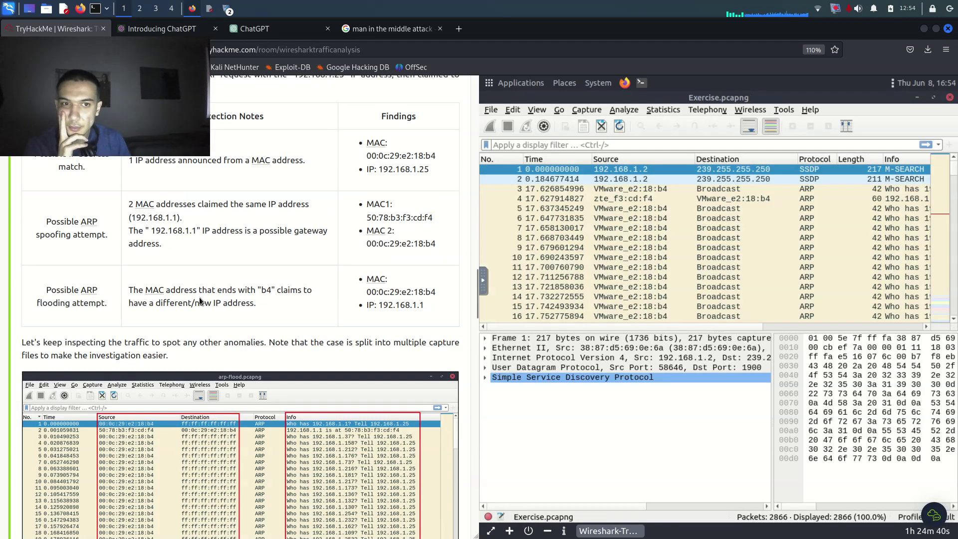
scroll(197, 292, "up", 8)
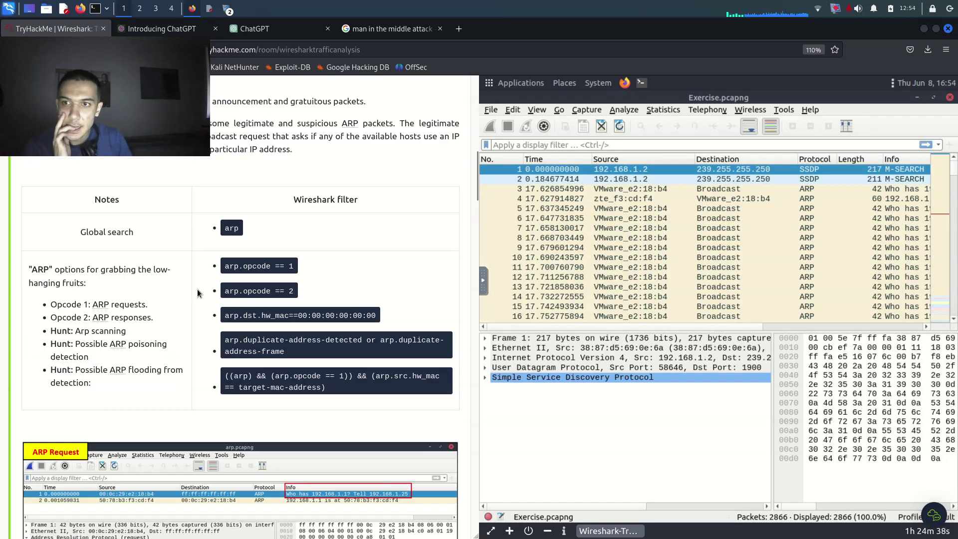
scroll(79, 298, "down", 3)
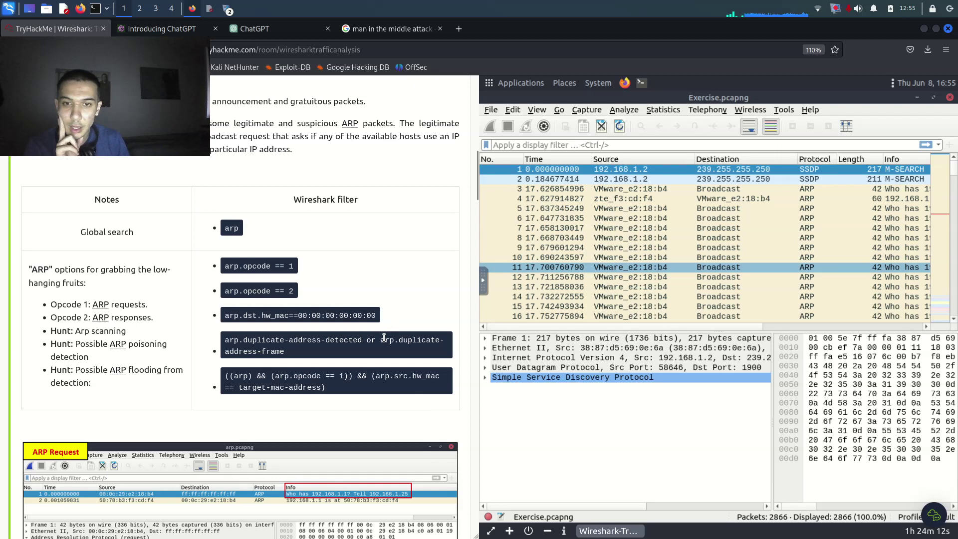
scroll(384, 338, "down", 5)
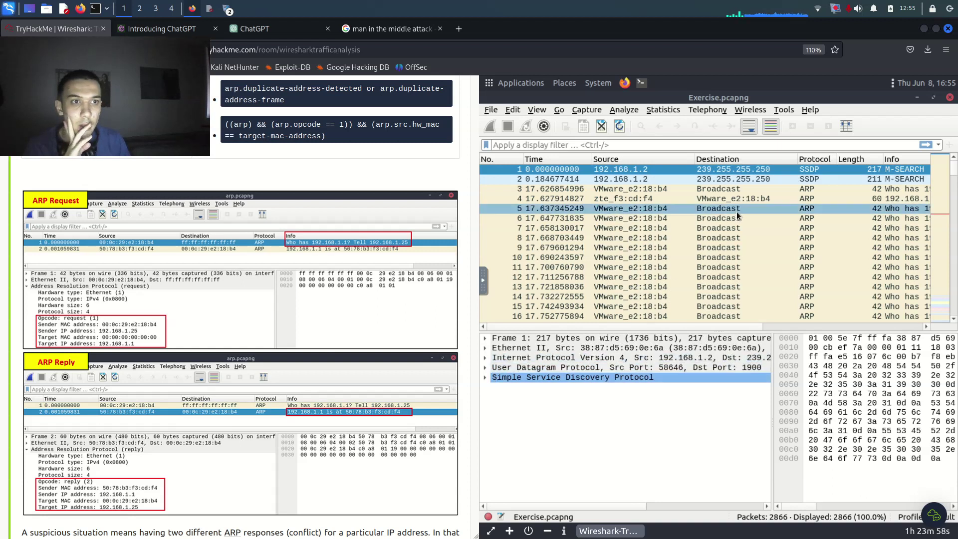
- Inspect the Address Resolution Protocol details of packets 3 and 4, including the reply's sender IP address, and collapse them again
left_click(723, 192)
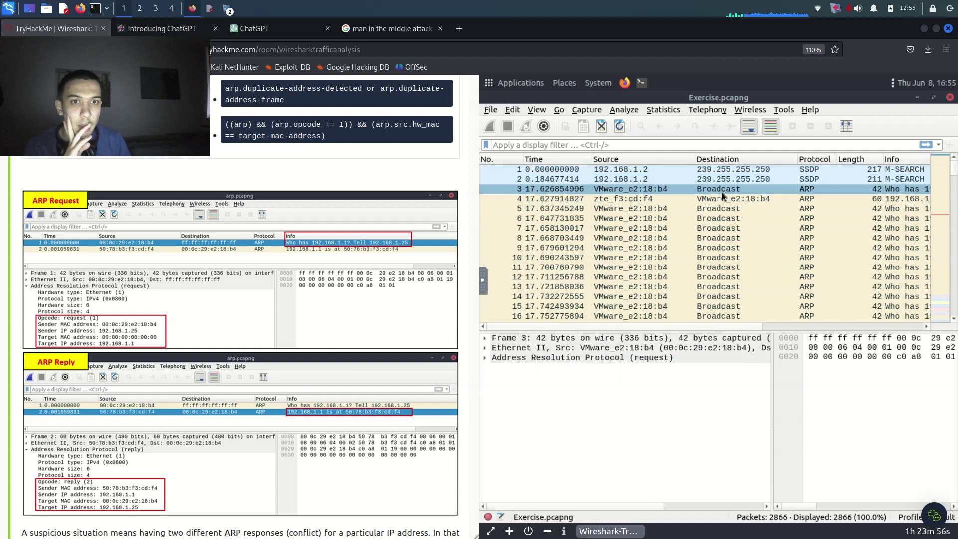
left_click(485, 357)
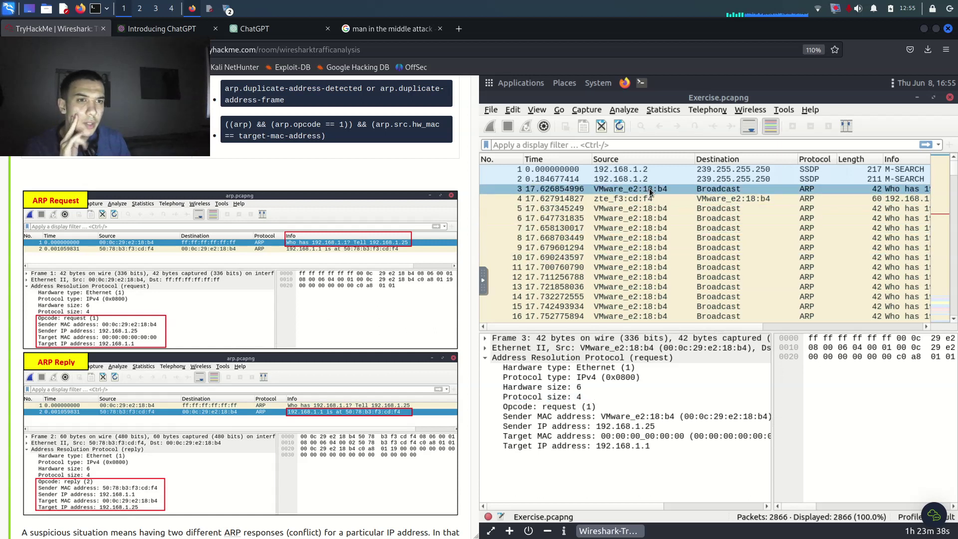
left_click(664, 198)
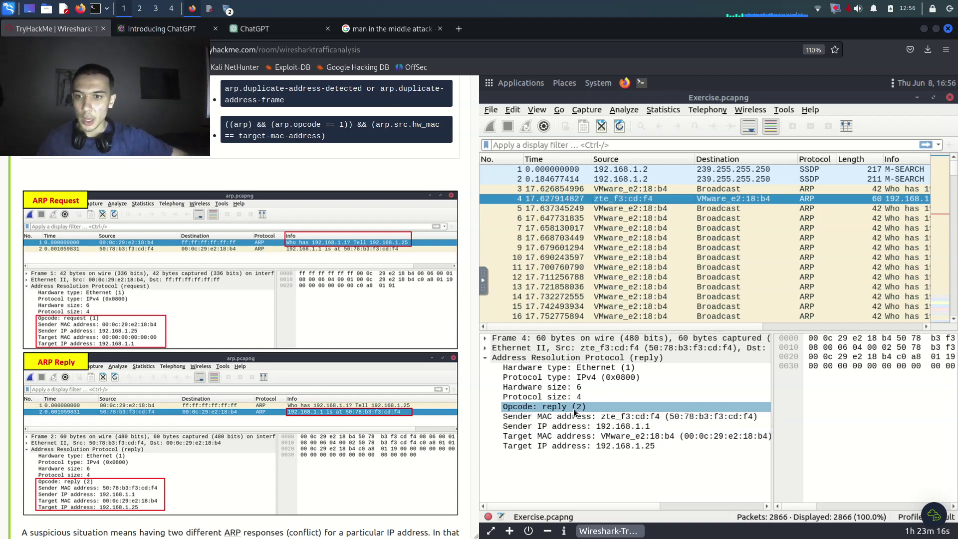
left_click(569, 426)
scroll(269, 341, "down", 5)
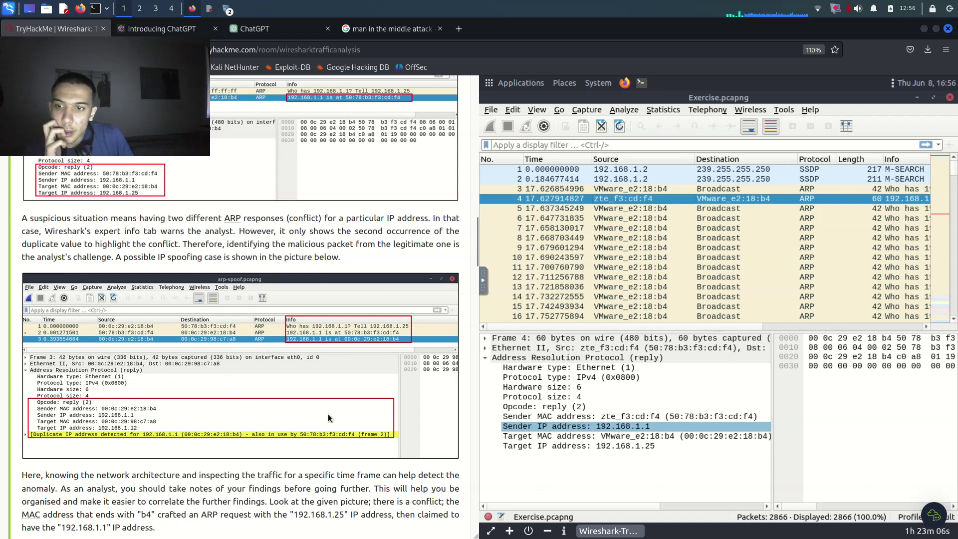
left_click(485, 358)
left_click(485, 358)
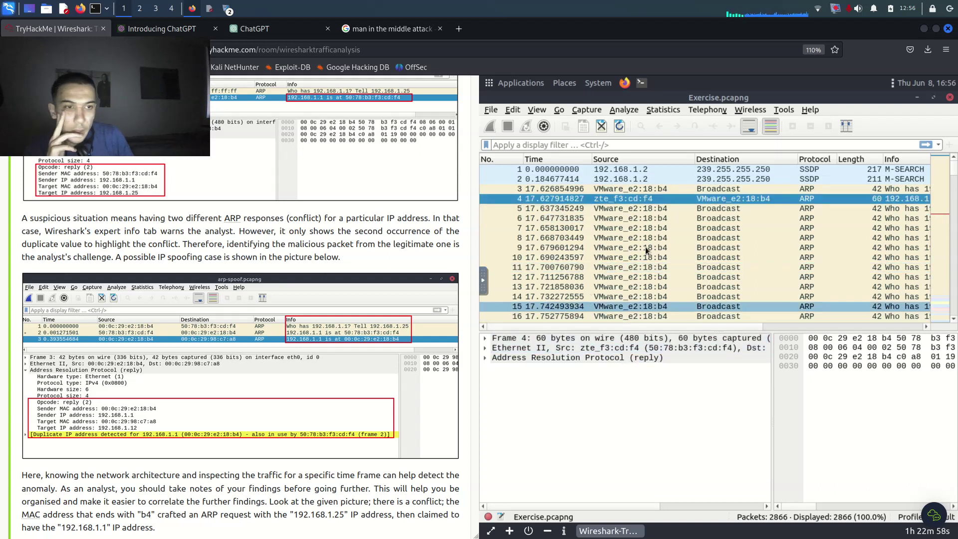
- Skim the packet list of Exercise.pcapng past the ARP broadcasts and return to the first packets
scroll(648, 244, "down", 15)
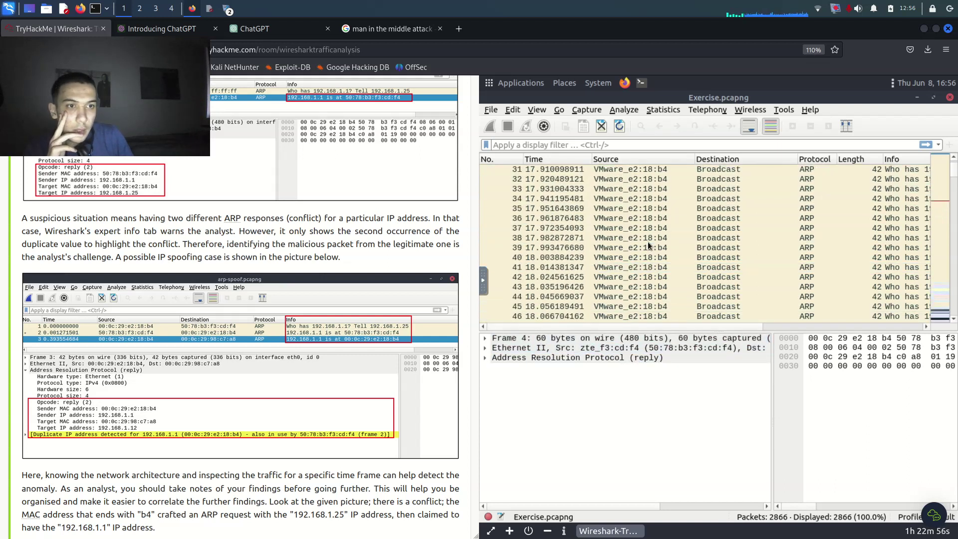
scroll(648, 242, "down", 9)
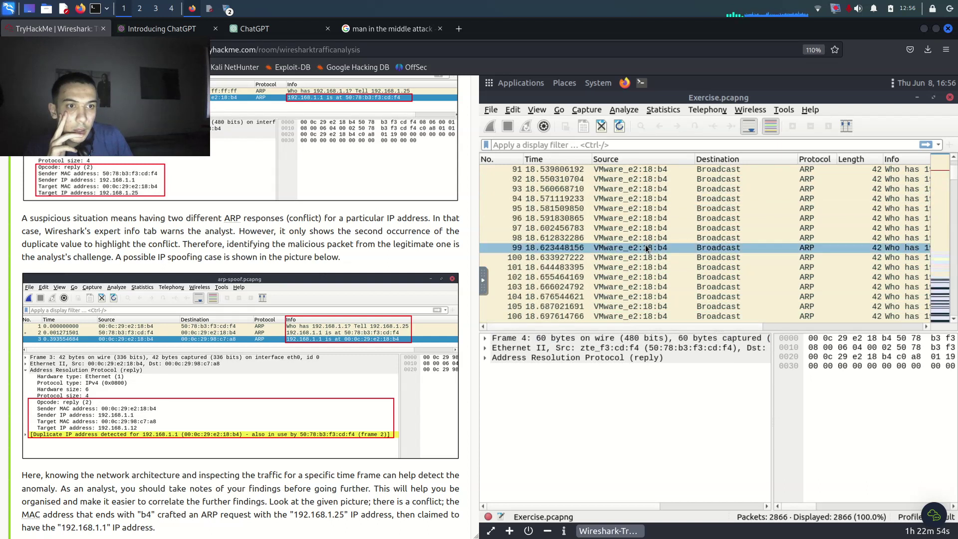
scroll(645, 248, "up", 20)
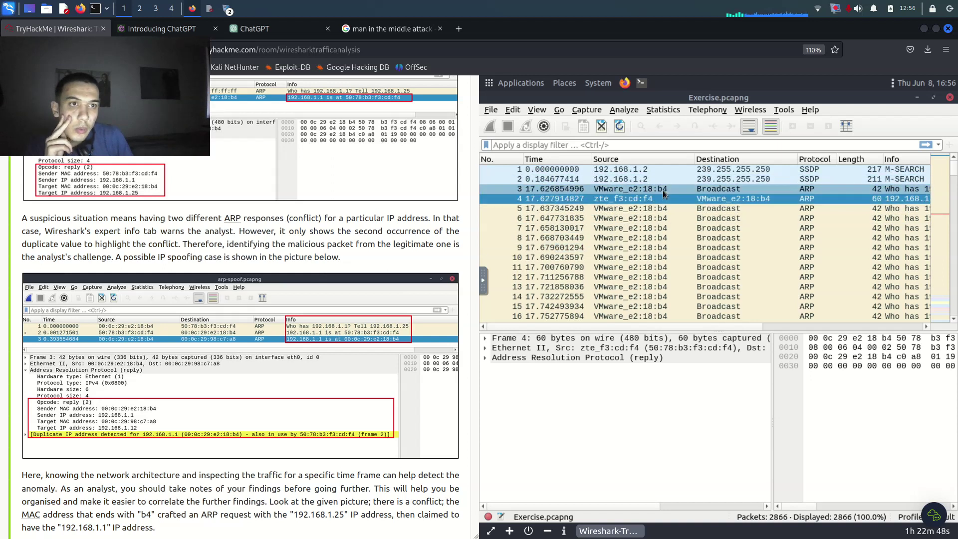
left_click_drag(951, 188, 953, 223)
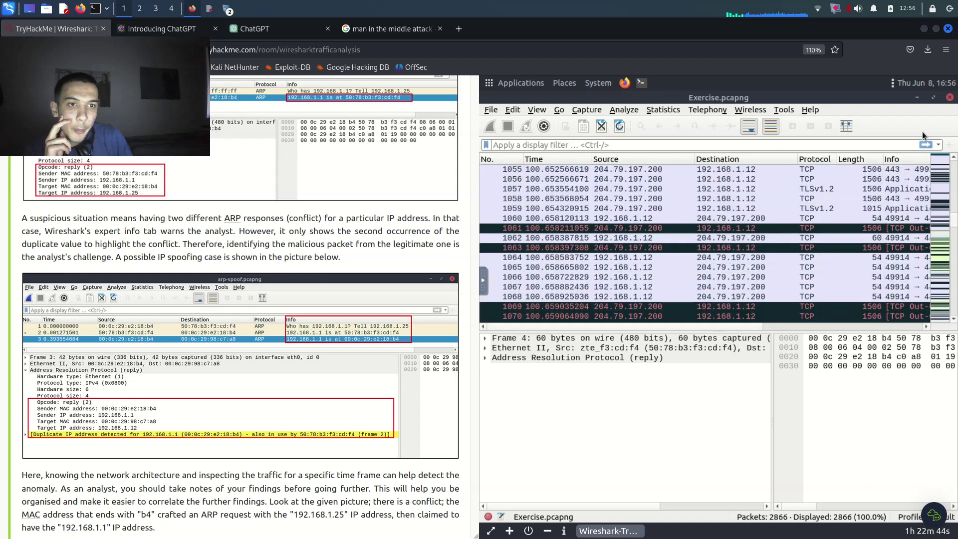
left_click_drag(922, 131, 918, 111)
- Read the paragraph below the arp-spoof example, highlighting the note-taking advice, "b4" and the conflicting IP address claims
scroll(350, 315, "down", 7)
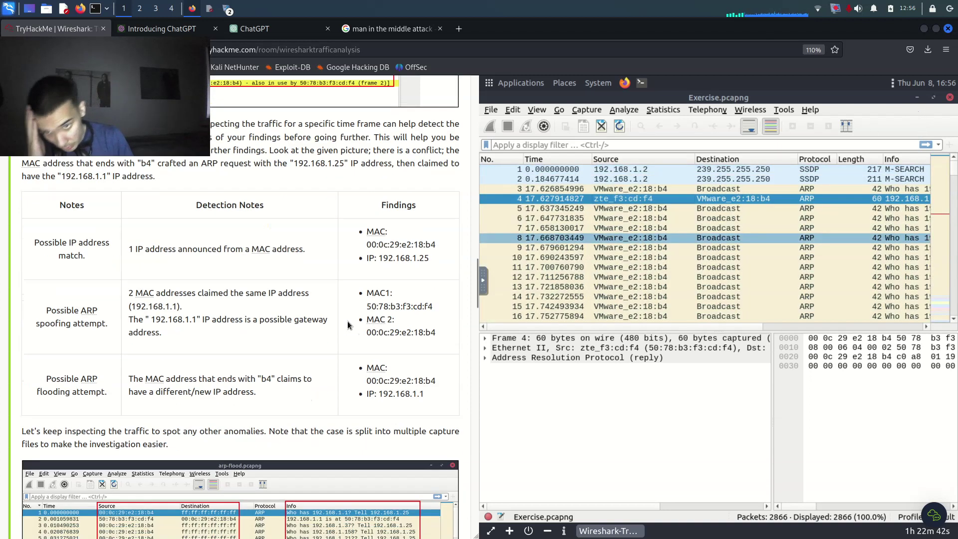
scroll(347, 322, "up", 3)
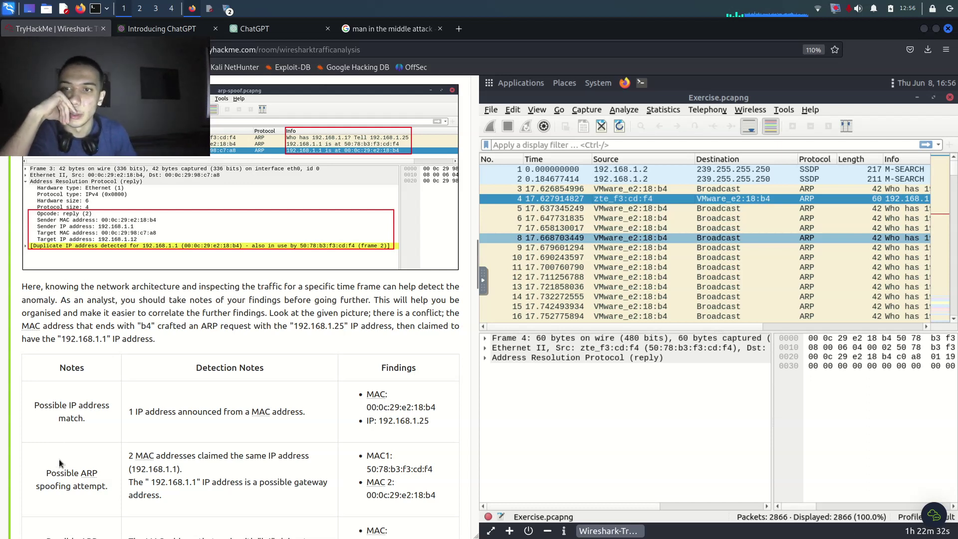
left_click_drag(58, 299, 468, 312)
left_click(104, 297)
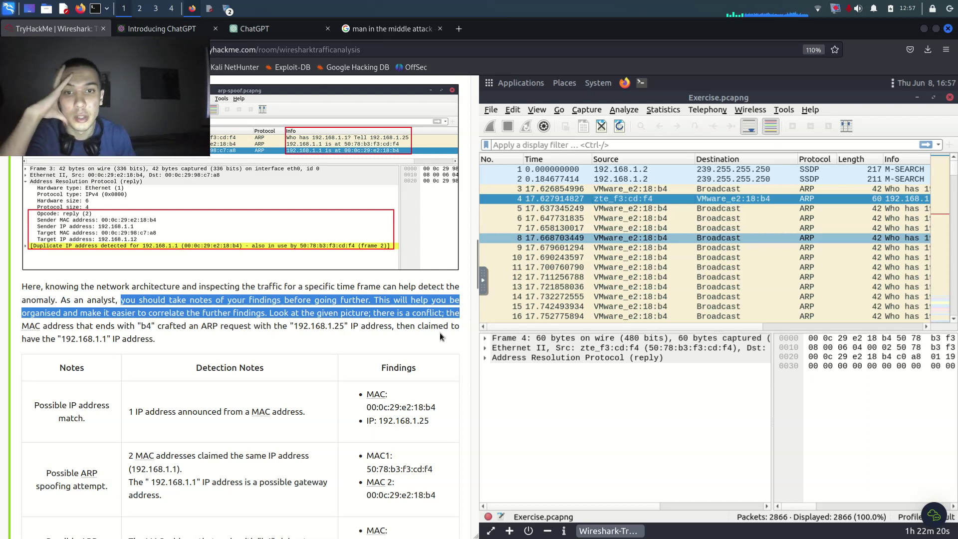
double_click(146, 326)
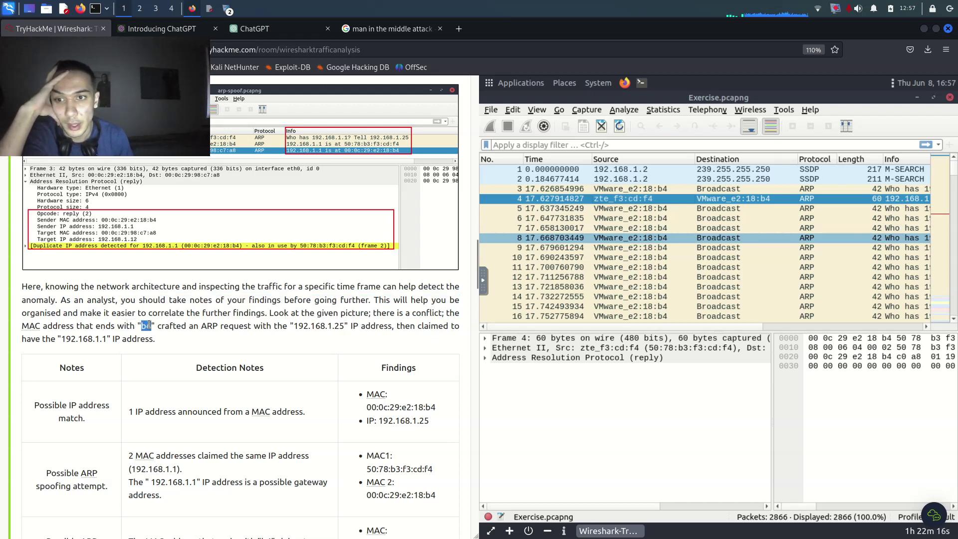
left_click_drag(158, 326, 397, 353)
- Review the detection notes table, highlighting the IP address match, its MAC and IP findings, and the possible ARP spoofing attempt
scroll(214, 354, "down", 4)
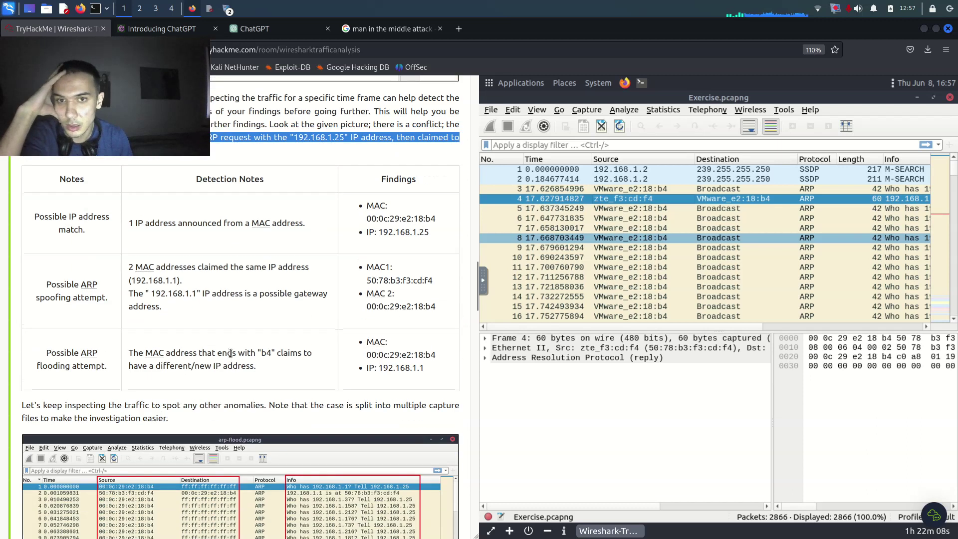
scroll(215, 354, "up", 1)
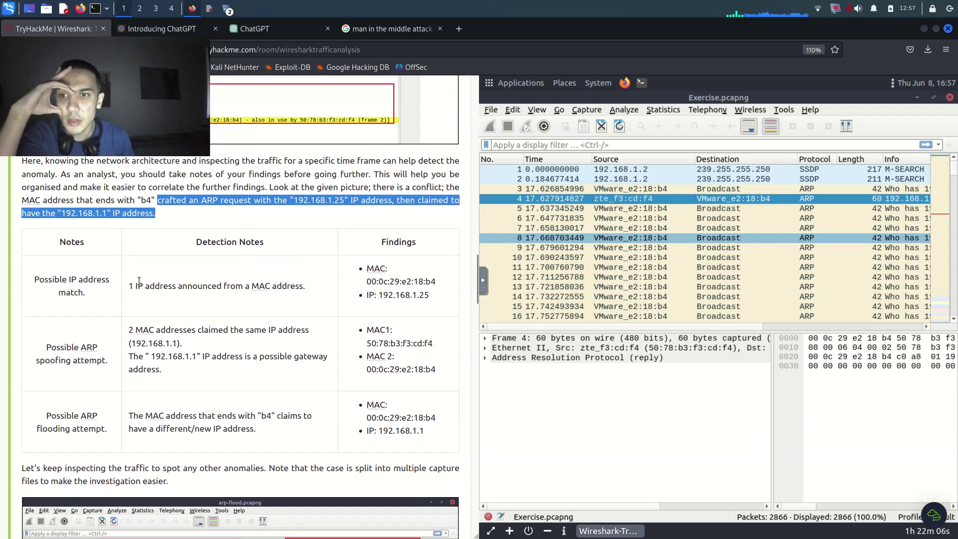
left_click_drag(129, 286, 306, 294)
left_click_drag(367, 282, 442, 283)
left_click(441, 280)
left_click_drag(370, 296, 442, 297)
left_click(430, 296)
left_click_drag(40, 341, 133, 361)
left_click(116, 339)
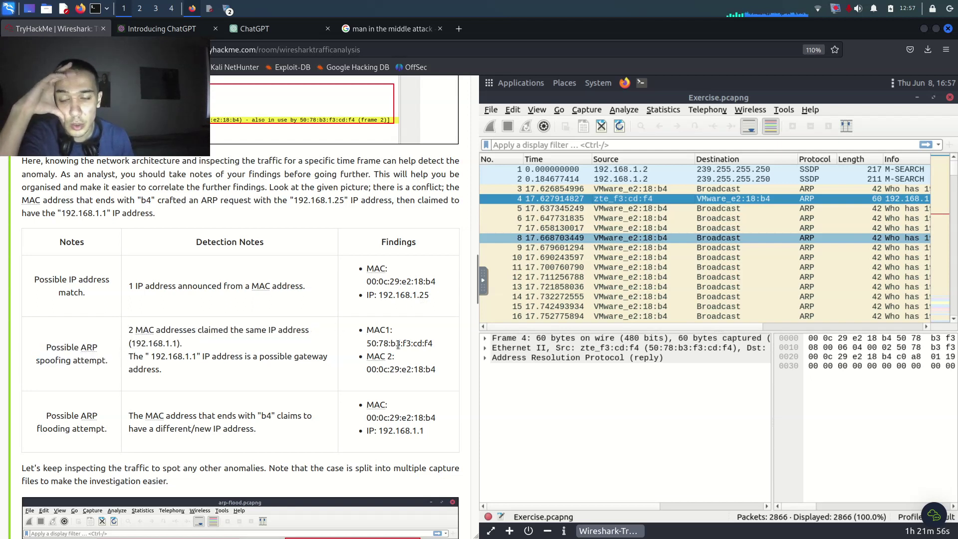
- Highlight the advice to keep inspecting traffic for anomalies and continue past the arp-flood and arp-http-mitm examples to the questions
scroll(356, 349, "down", 3)
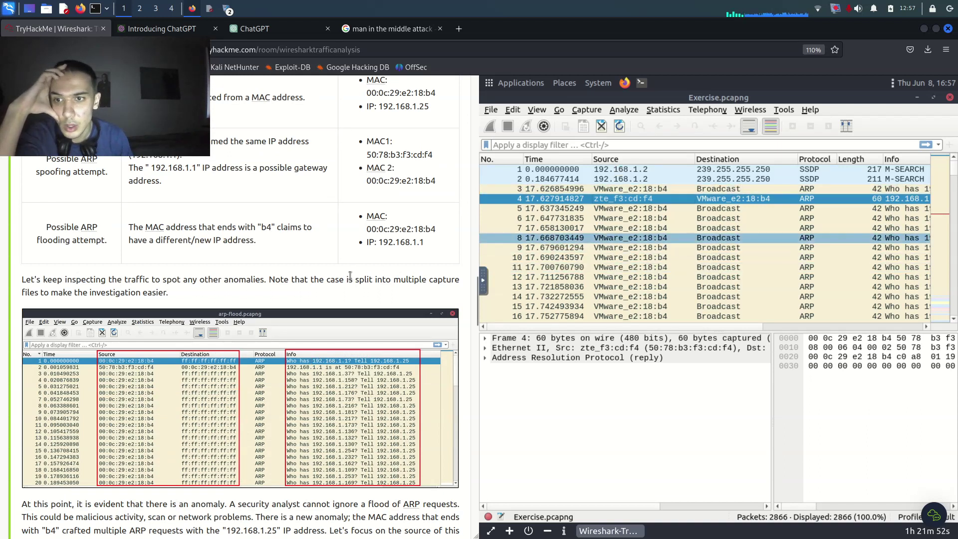
left_click_drag(20, 282, 462, 293)
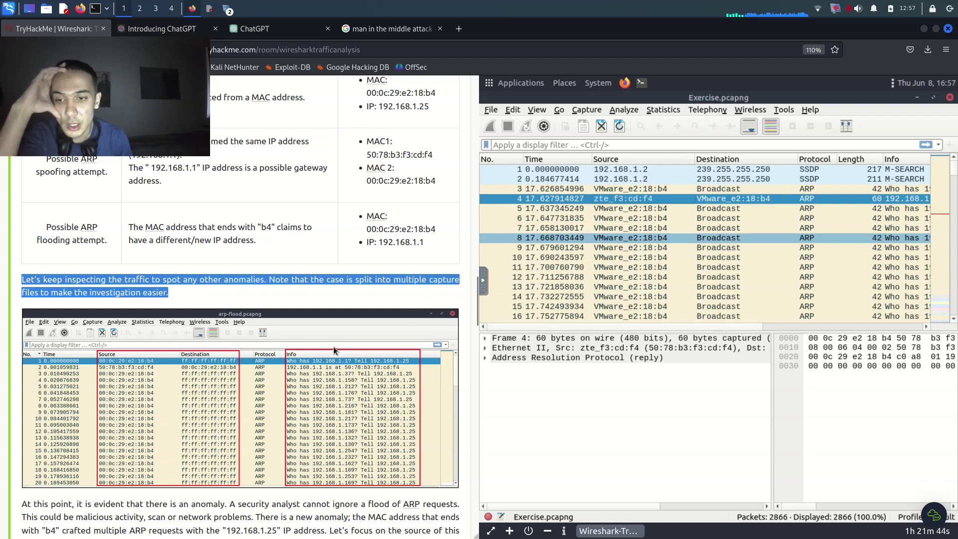
scroll(333, 347, "down", 8)
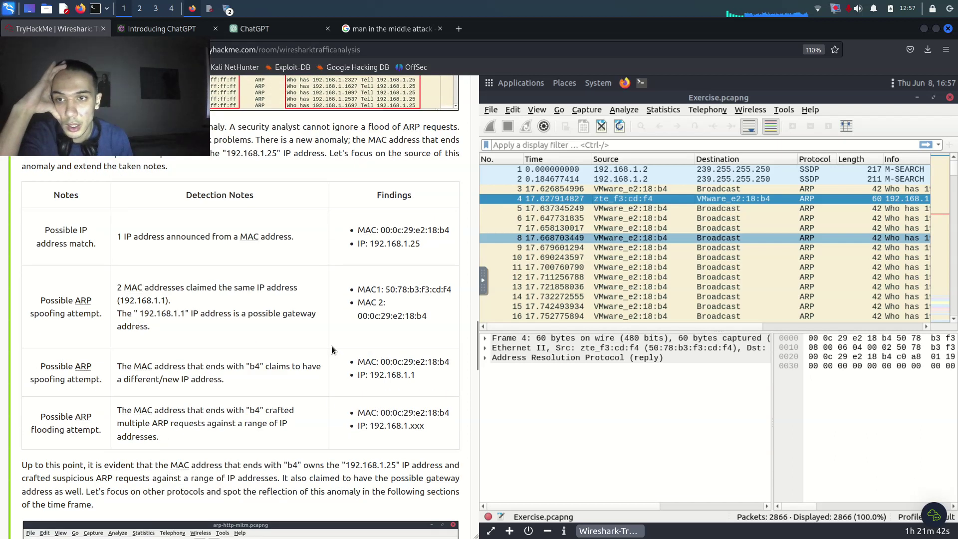
scroll(331, 350, "down", 3)
scroll(331, 345, "down", 6)
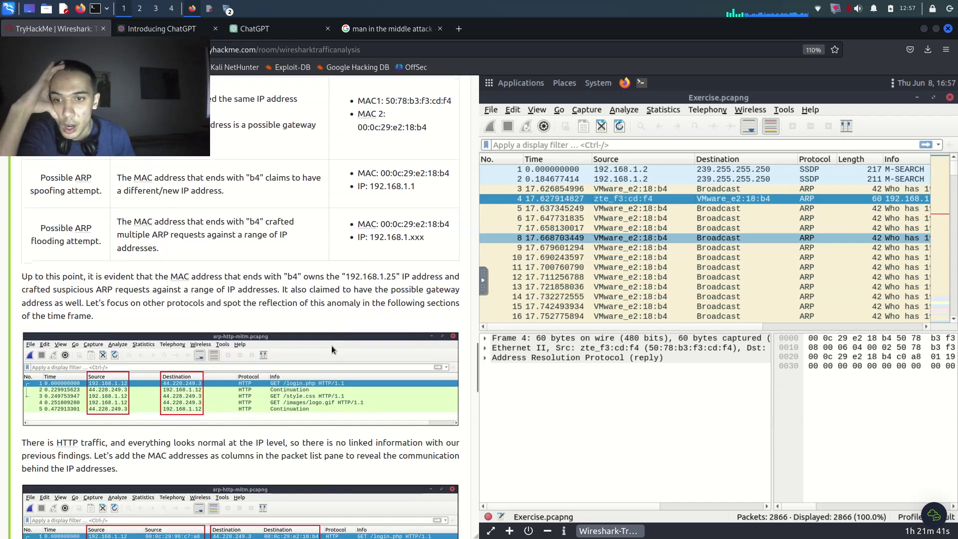
scroll(333, 349, "down", 11)
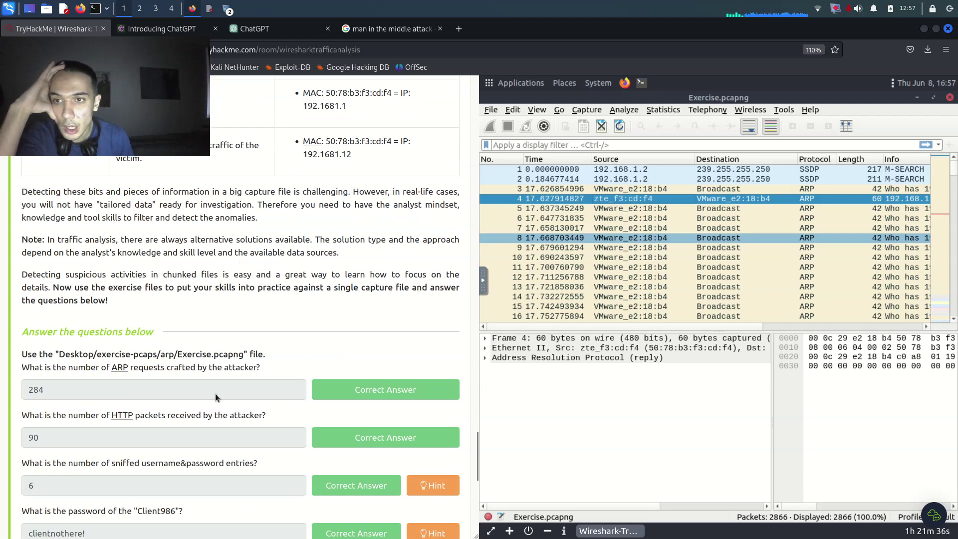
- Review the attacker, gateway and victim summary and highlight the question about the number of ARP requests crafted by the attacker
scroll(205, 387, "up", 10)
scroll(206, 387, "down", 4)
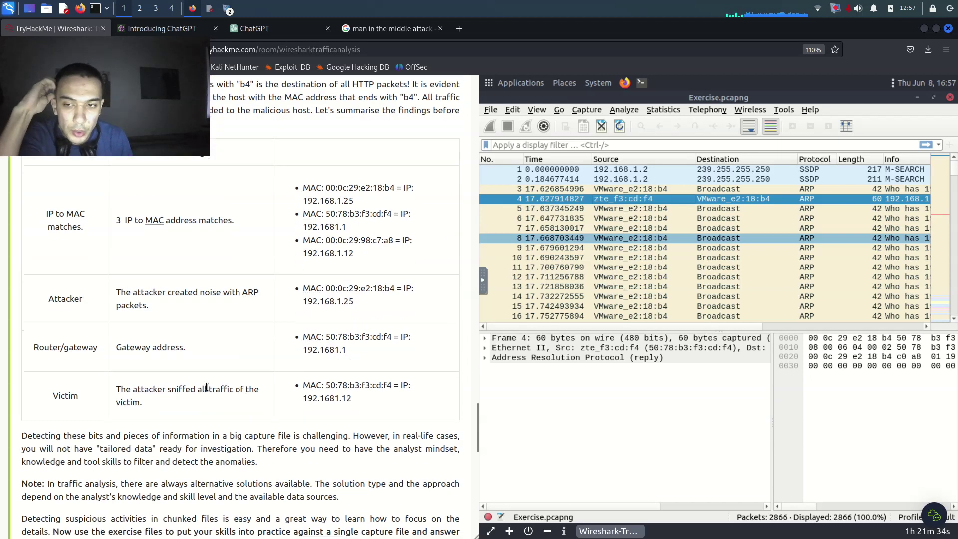
scroll(206, 387, "down", 3)
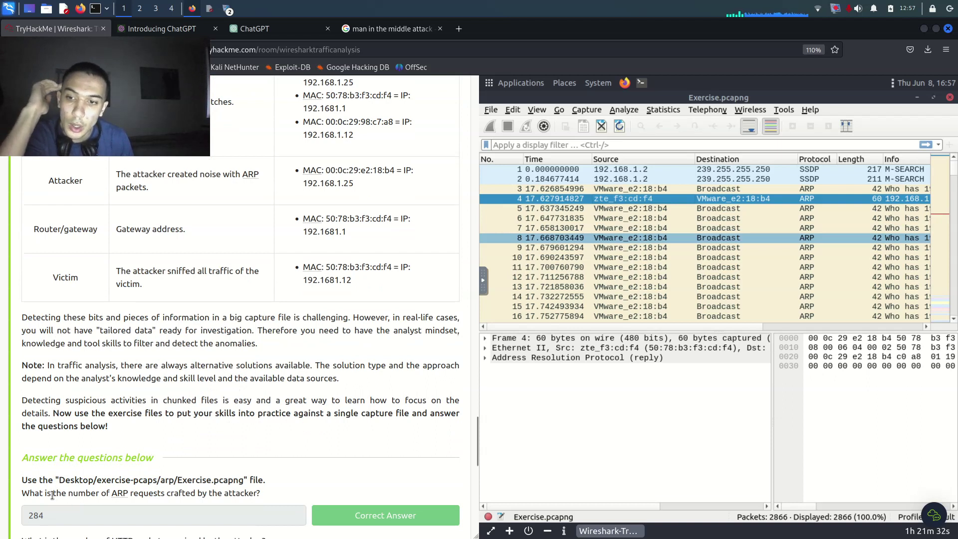
left_click_drag(28, 494, 255, 493)
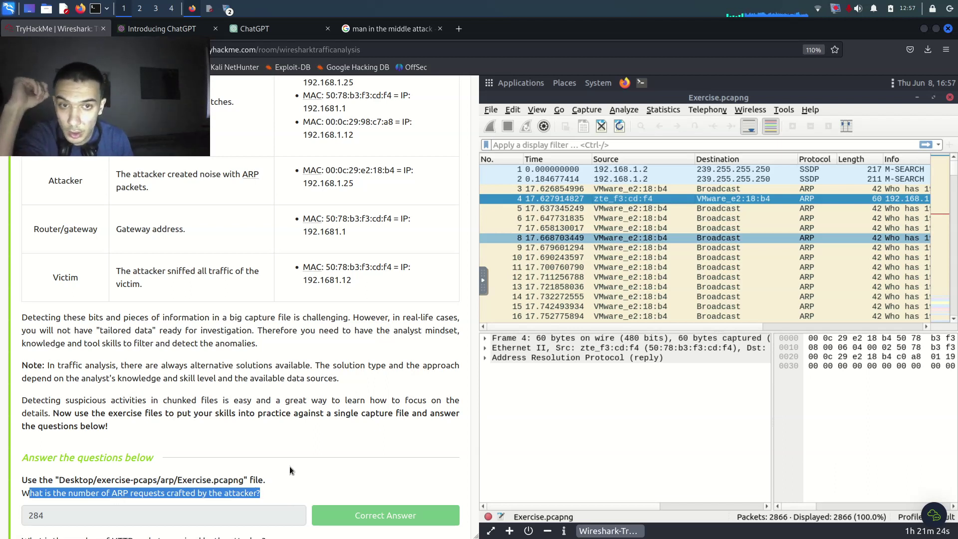
scroll(307, 450, "up", 7)
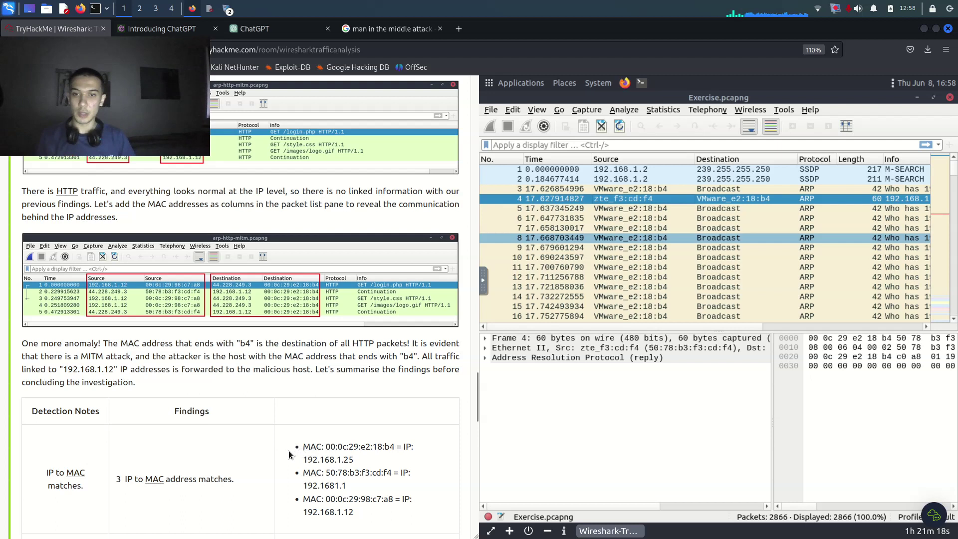
- Go back to the ARP filter table in the room text and review the hunt entry for possible ARP poisoning detection
scroll(289, 449, "up", 7)
scroll(279, 467, "up", 4)
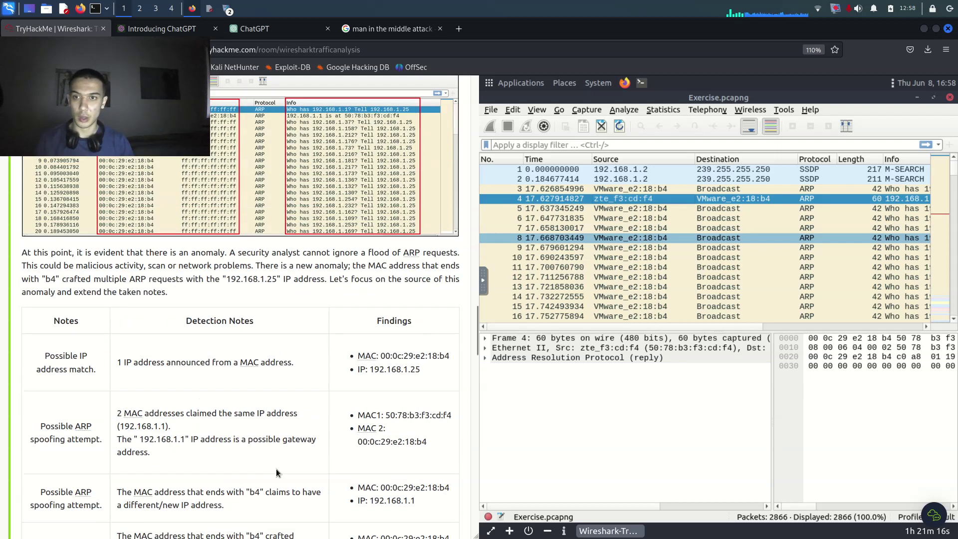
scroll(255, 477, "up", 8)
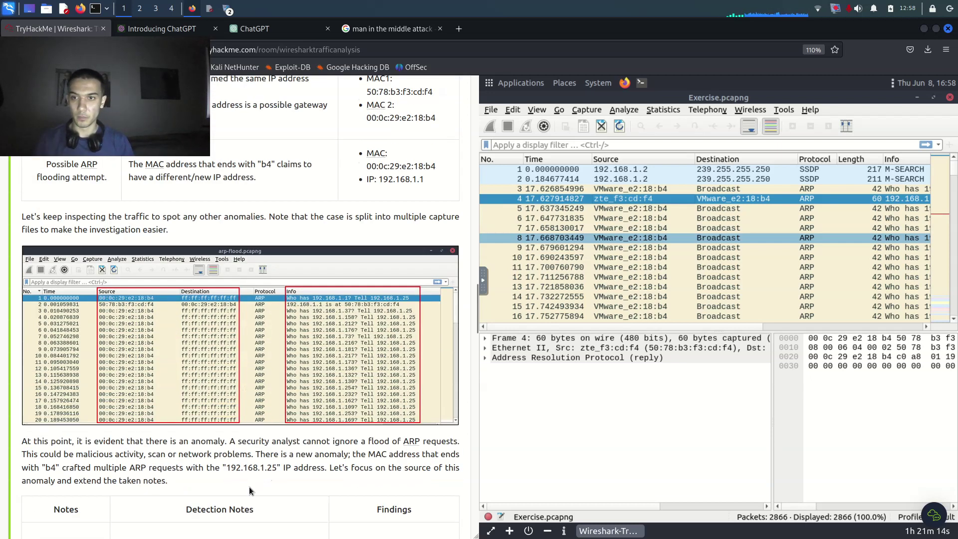
scroll(245, 491, "up", 4)
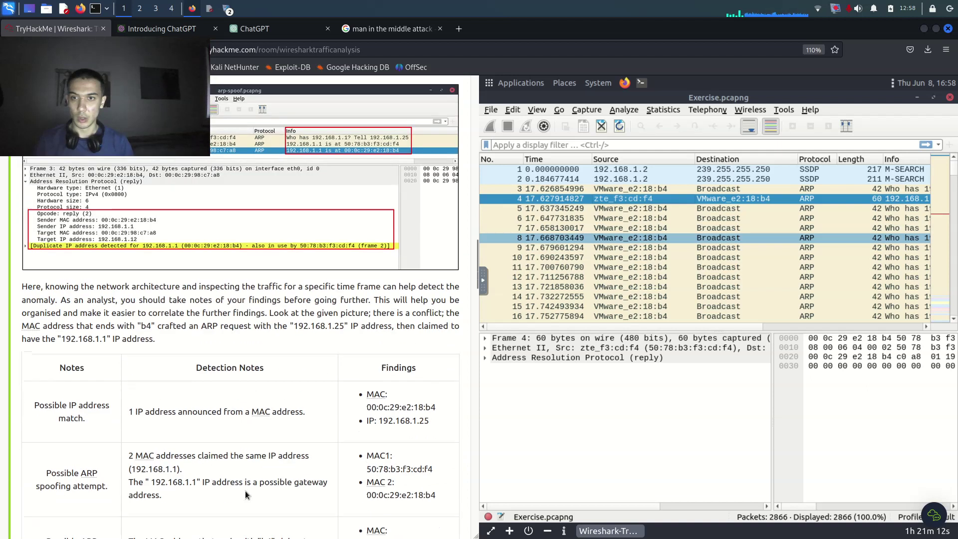
scroll(242, 493, "up", 9)
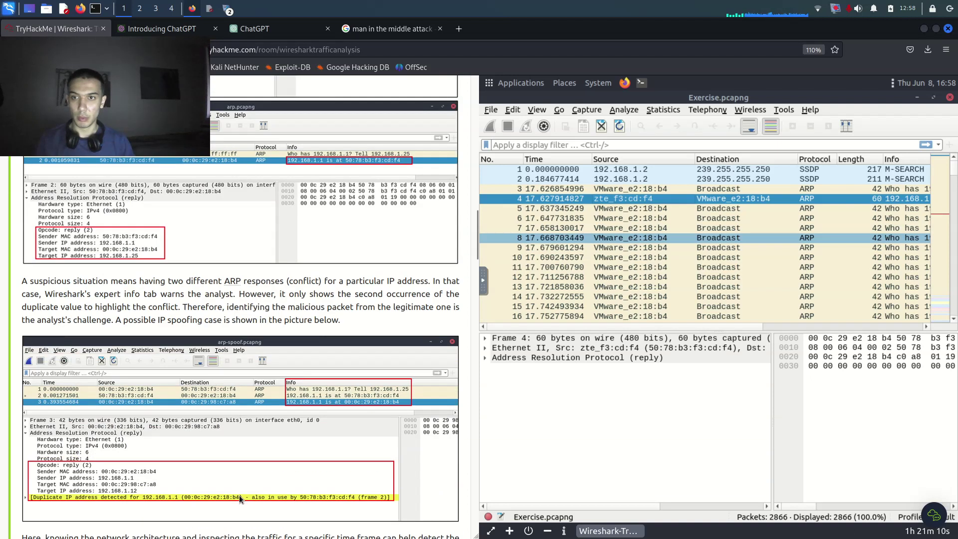
scroll(237, 498, "up", 5)
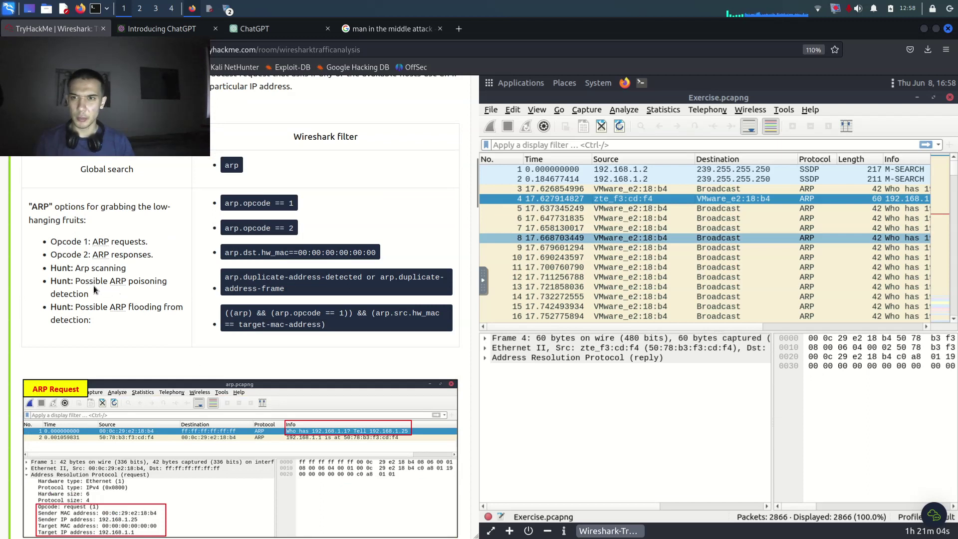
left_click_drag(94, 285, 191, 301)
left_click(191, 301)
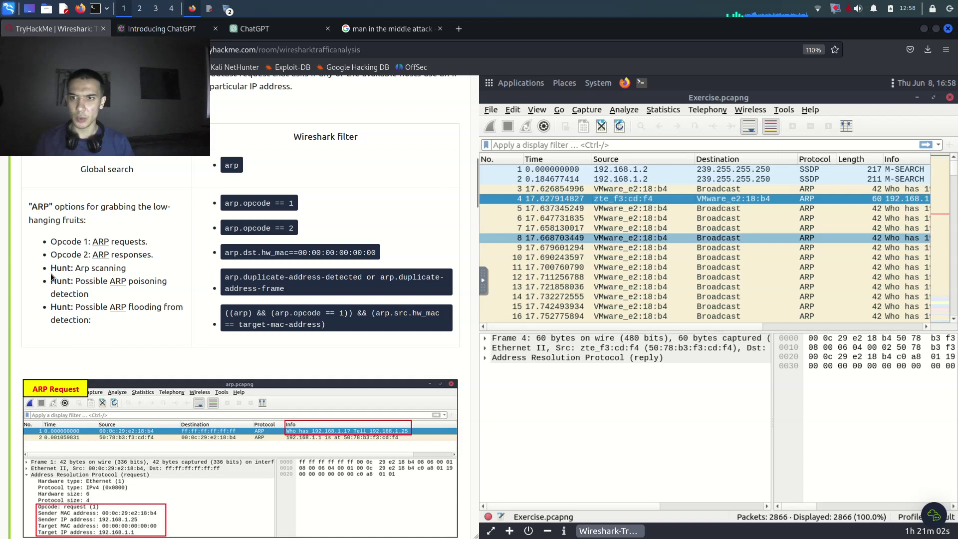
- Enter arp.duplicate-address-detected as the first condition of the packet display filter
left_click(517, 143)
type("arpo")
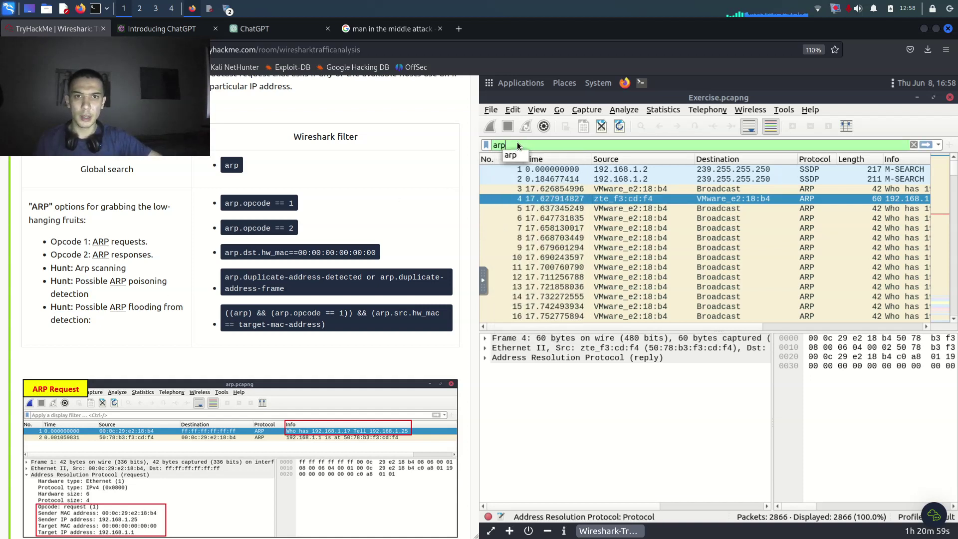
key("BackSpace")
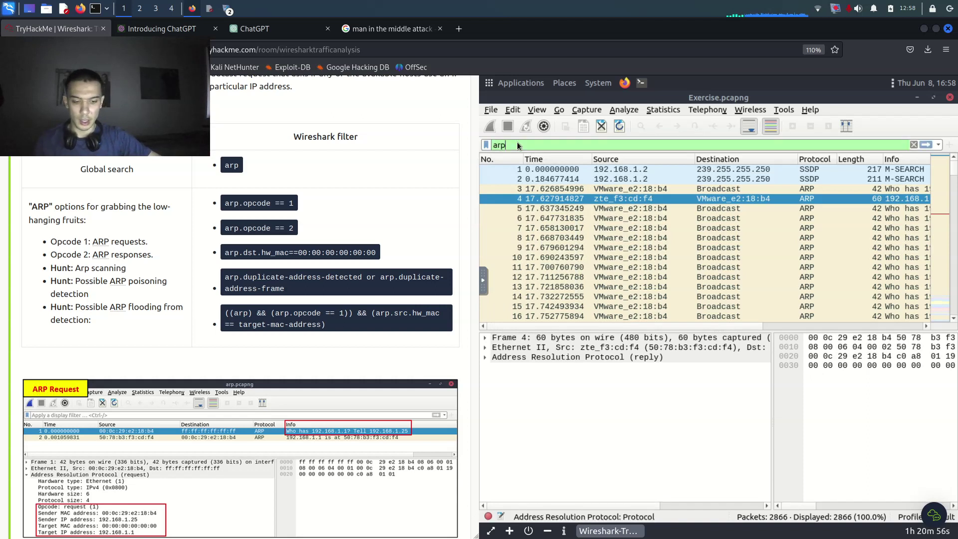
type(".dup")
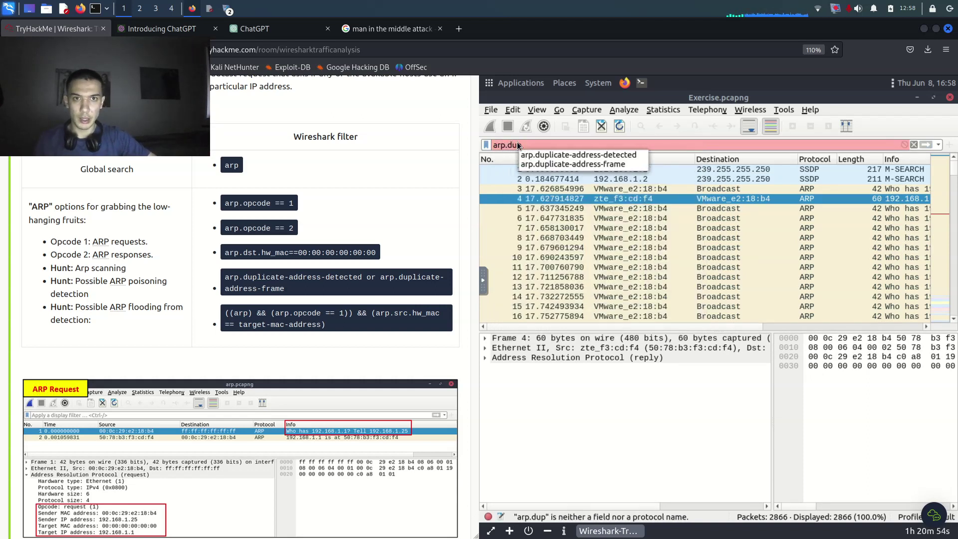
key("Down")
key("Return")
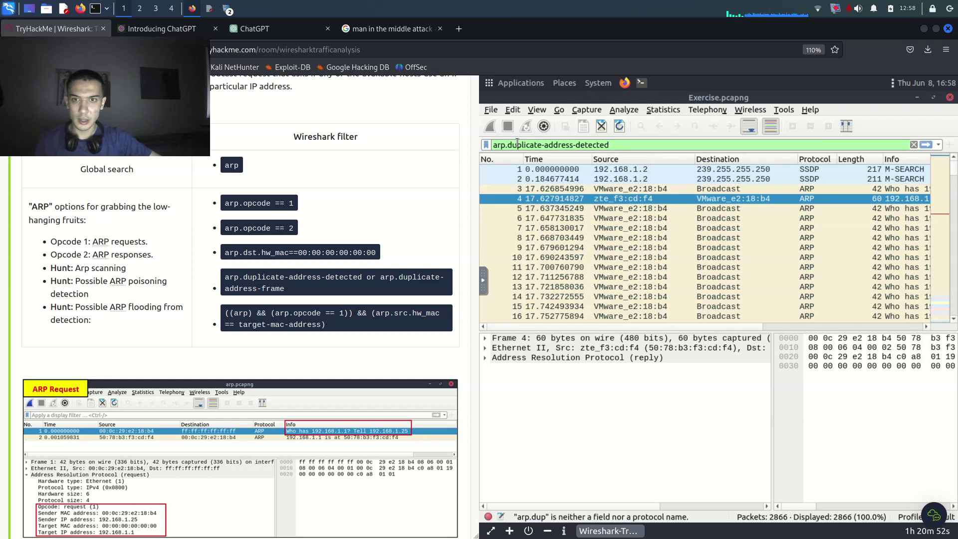
- Extend the display filter with "or arp.duplicate-address-frame" and apply it to the capture
type("or ")
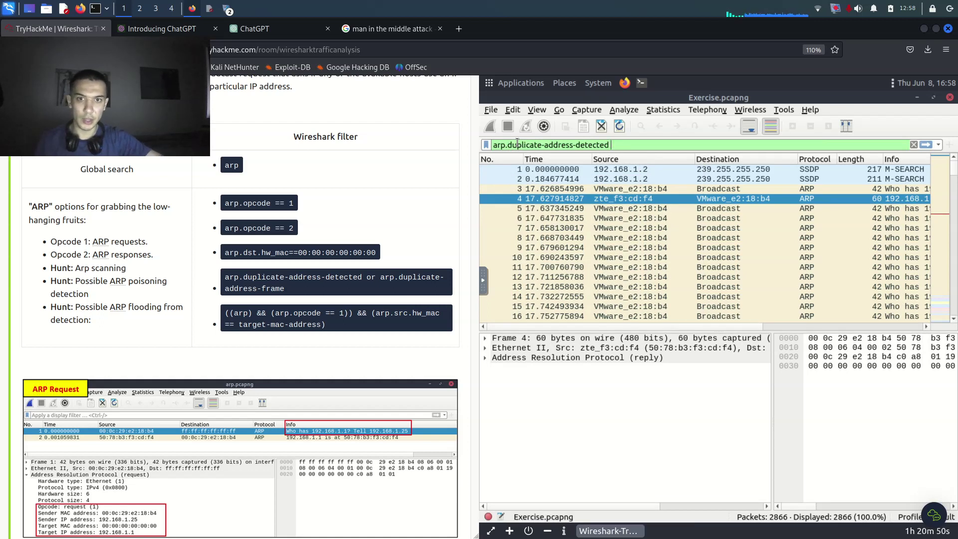
type("ap")
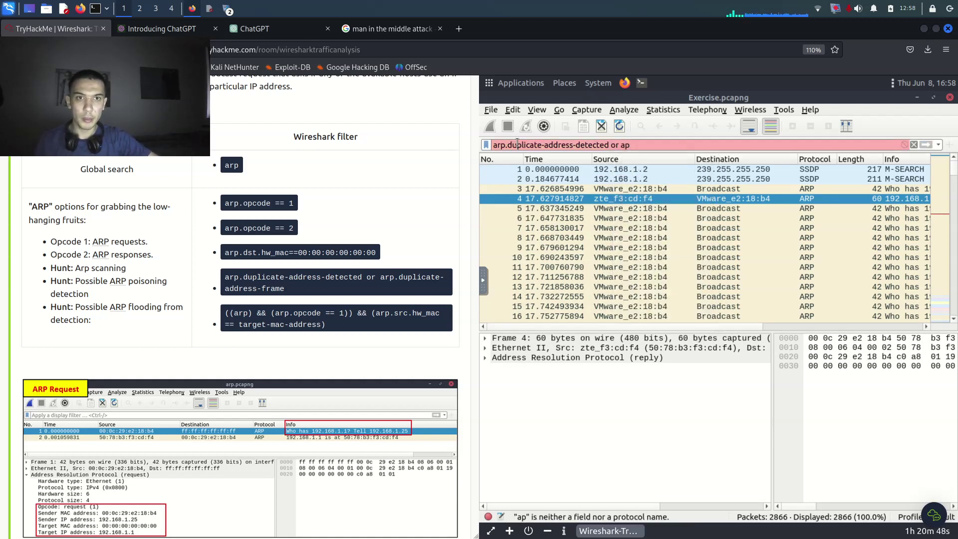
key("BackSpace")
type("rp")
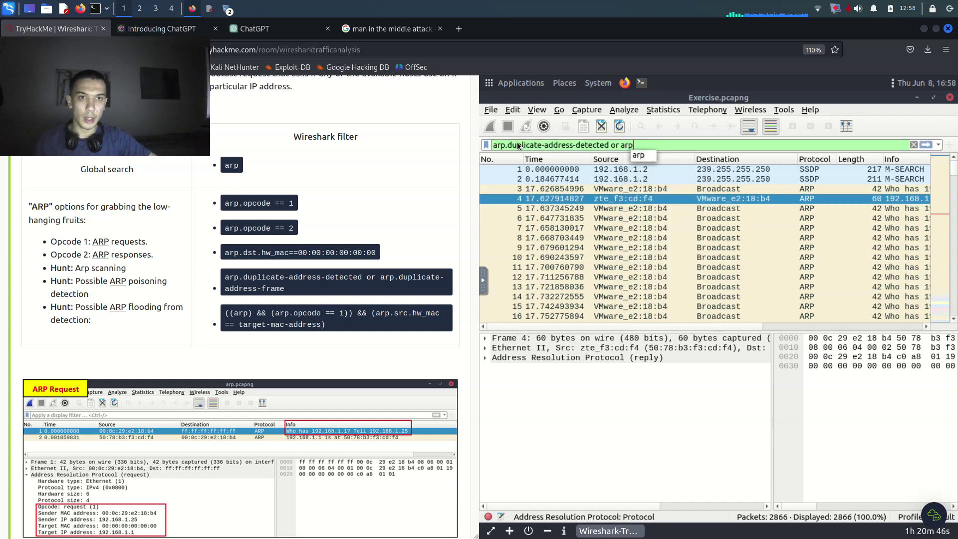
type(".d")
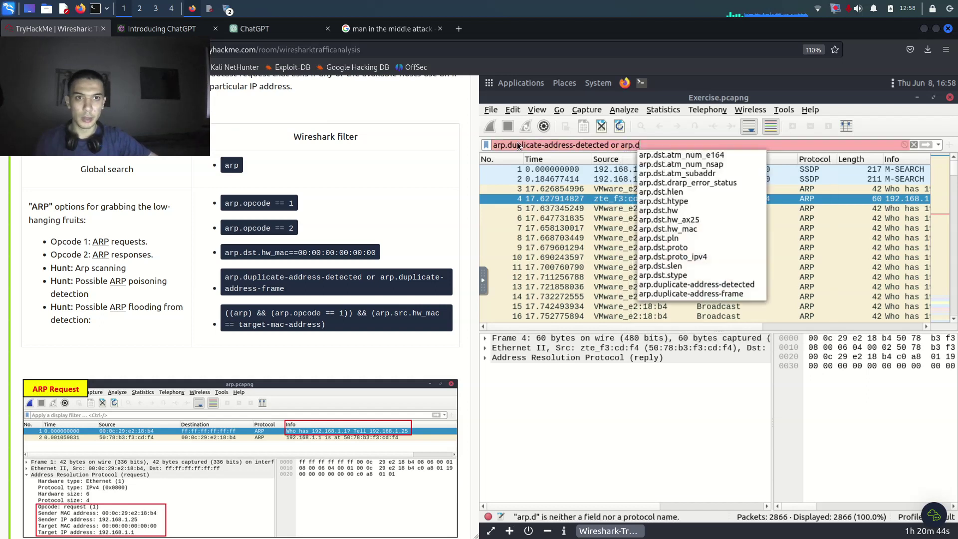
type("up")
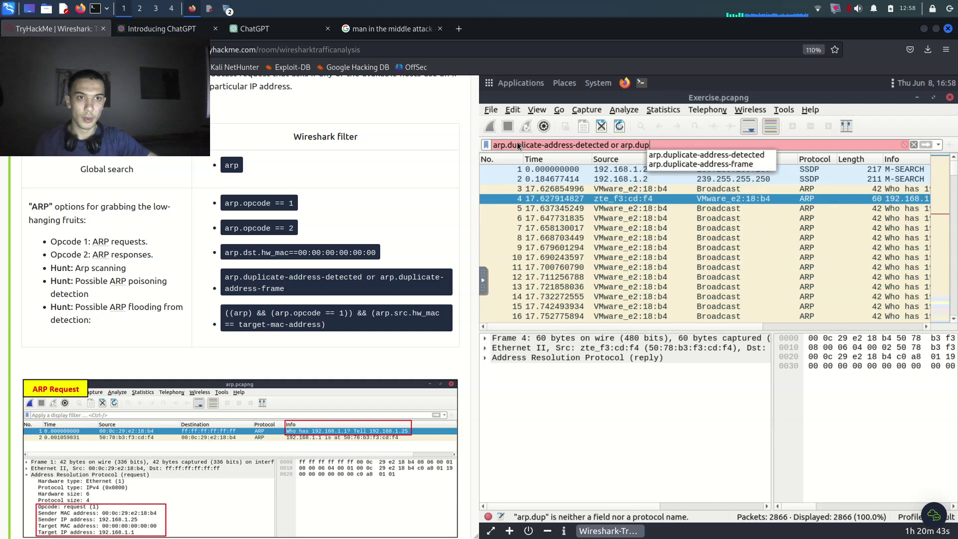
key("Return")
key("BackSpace")
key("BackSpace")
key("BackSpace")
key("BackSpace")
key("BackSpace")
key("BackSpace")
key("BackSpace")
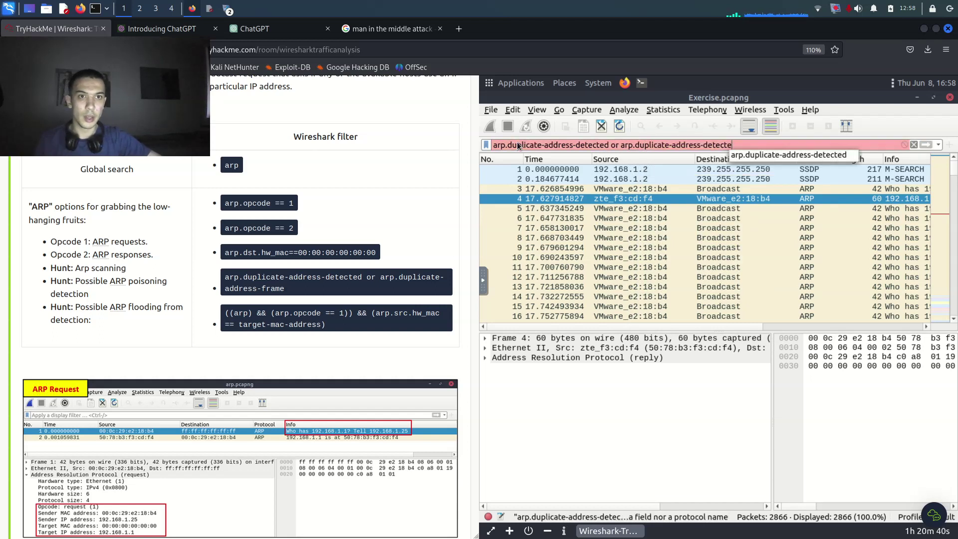
key("BackSpace")
type("f")
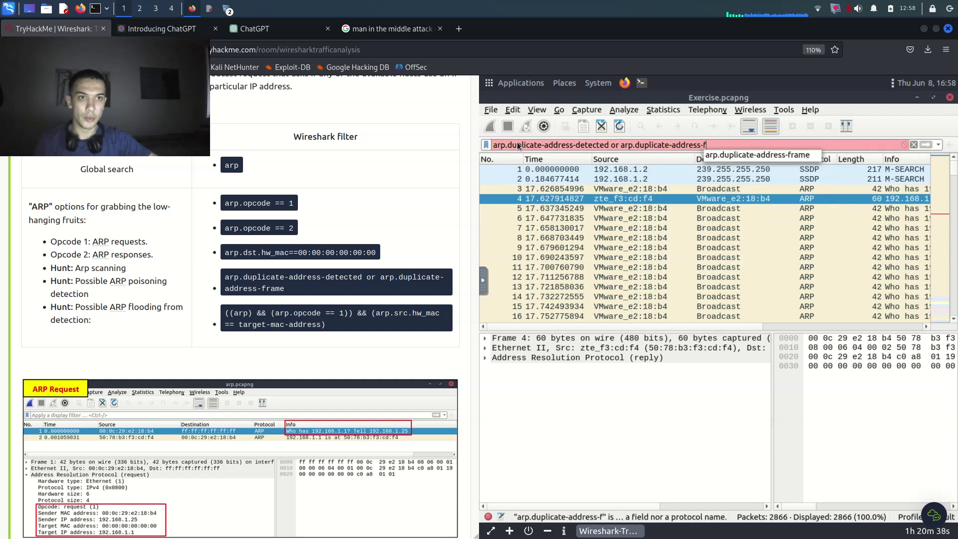
type("r")
key("Return")
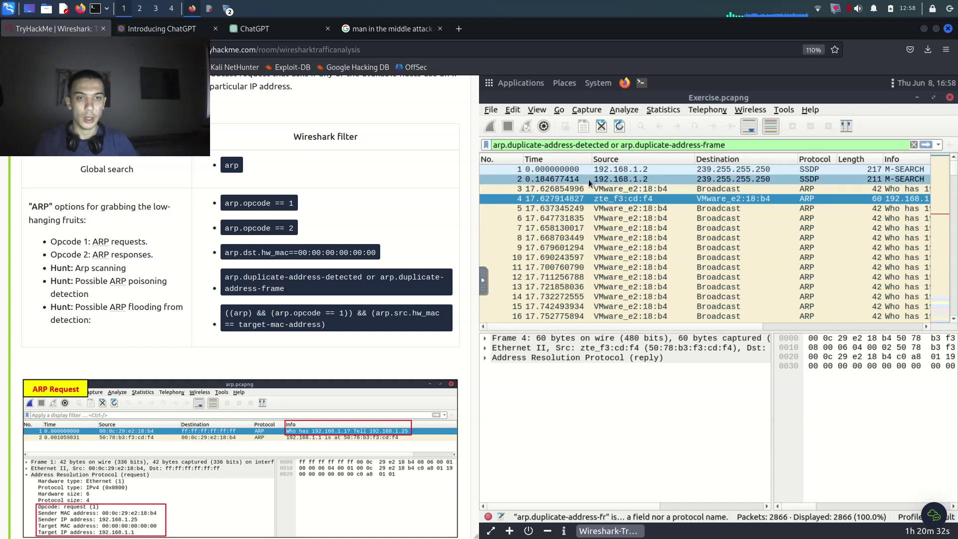
key("Return")
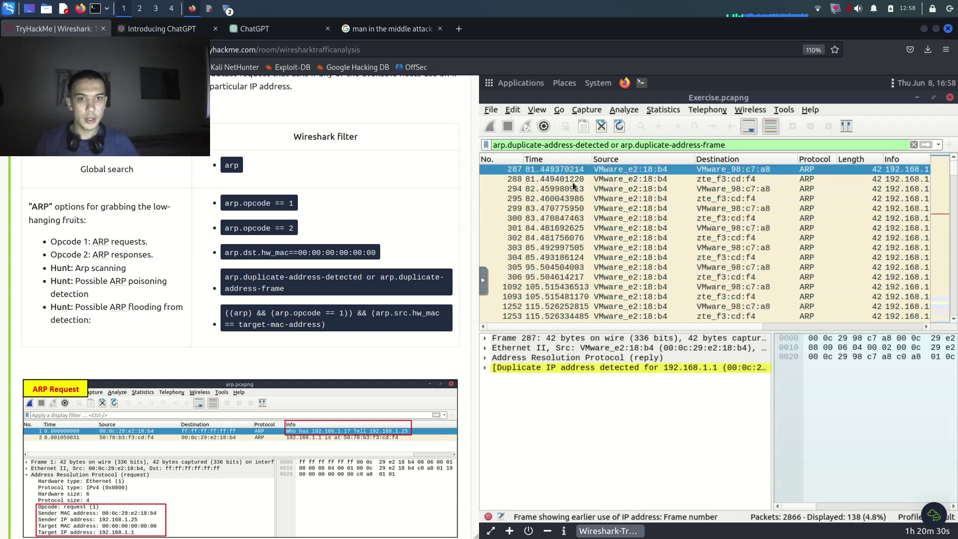
- Return to the room's questions and highlight the one about the number of ARP requests crafted by the attacker
scroll(352, 265, "down", 10)
scroll(353, 287, "down", 15)
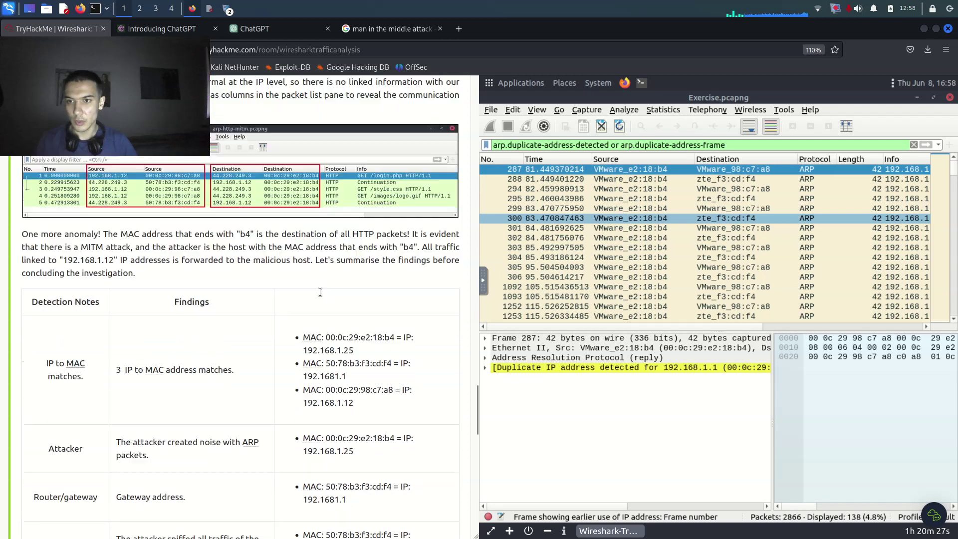
scroll(320, 292, "down", 10)
scroll(91, 264, "up", 3)
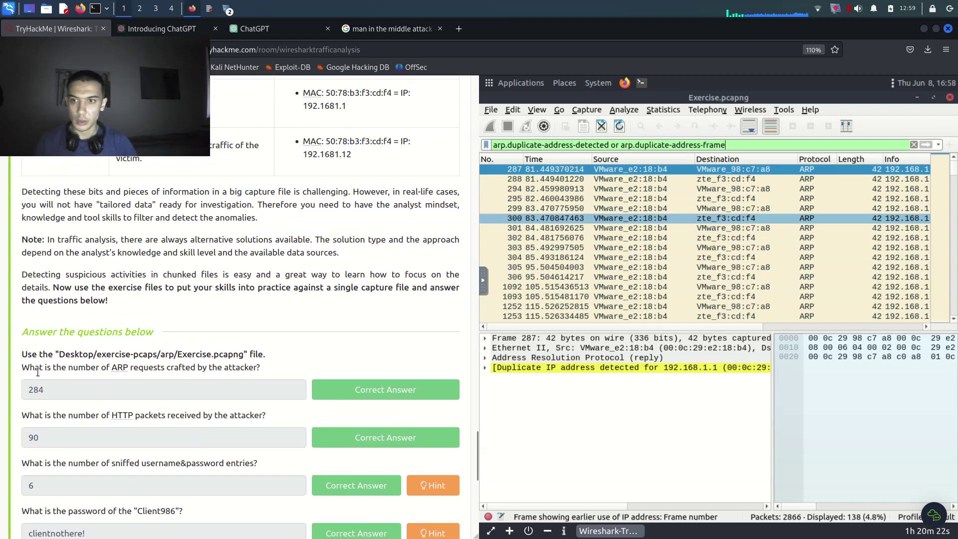
left_click_drag(22, 373, 291, 370)
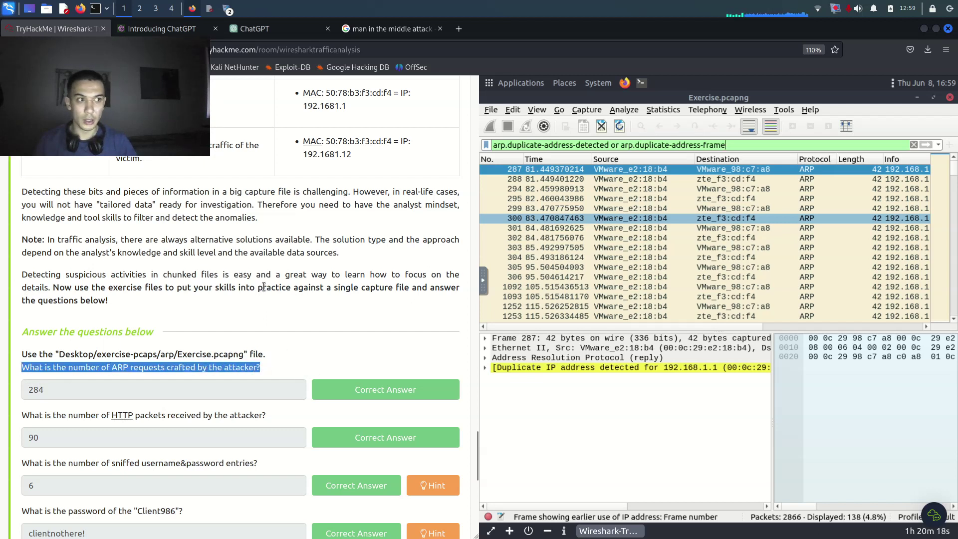
- Expand frame 287's duplicate IP address warning and its entry for the frame showing earlier use of the address
left_click(489, 367)
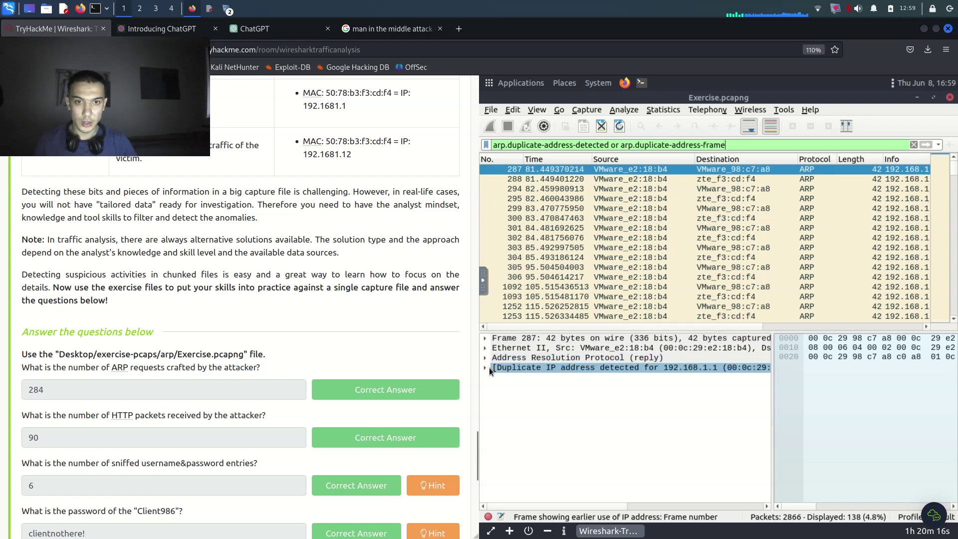
left_click(486, 367)
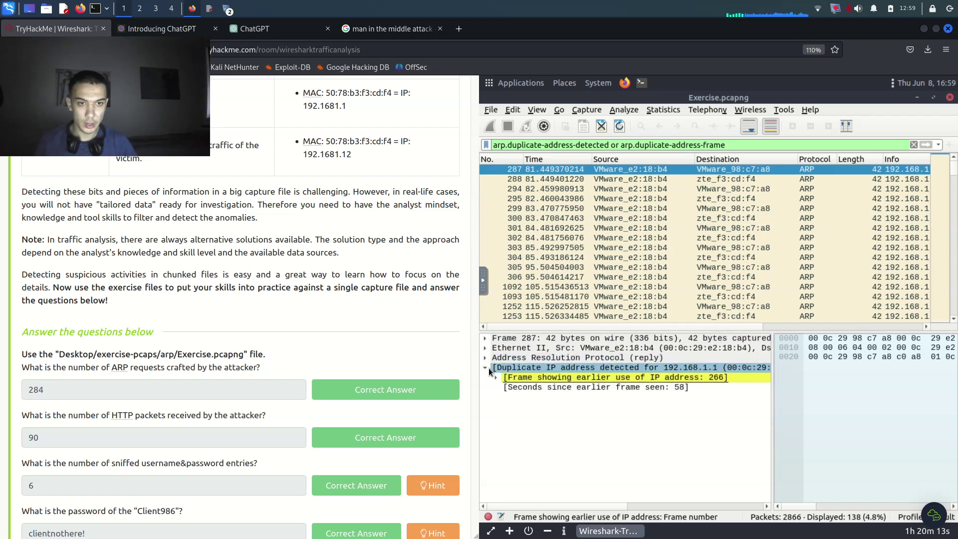
left_click(685, 381)
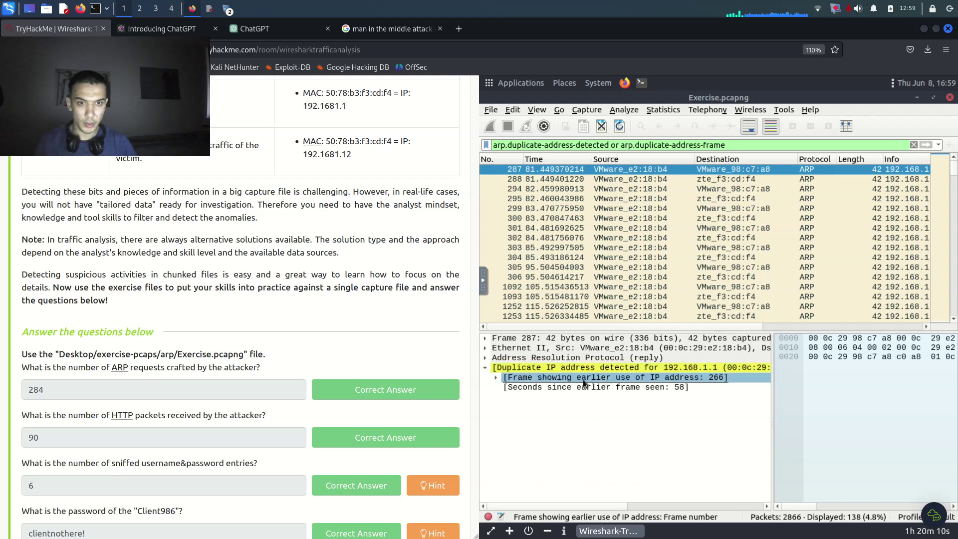
left_click_drag(578, 508, 562, 490)
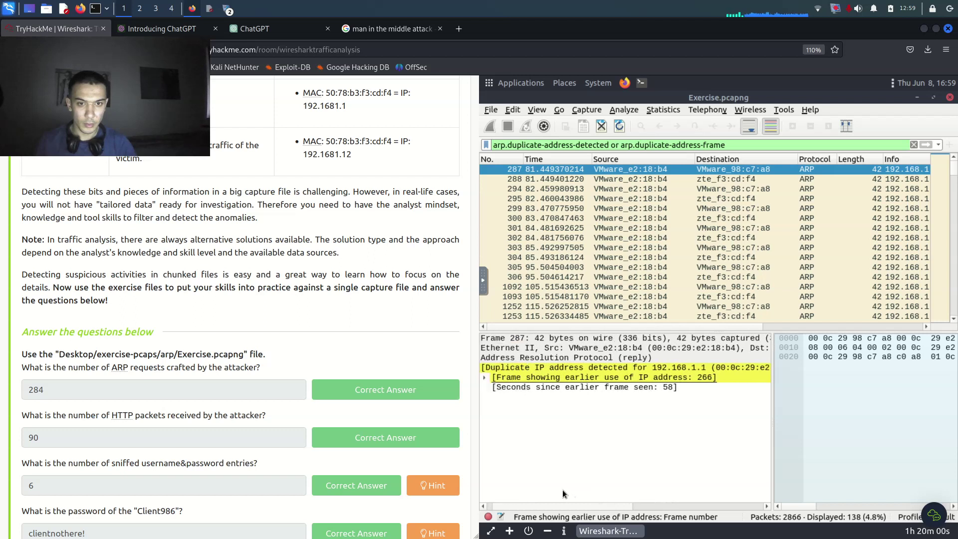
left_click(497, 378)
left_click_drag(589, 505, 558, 490)
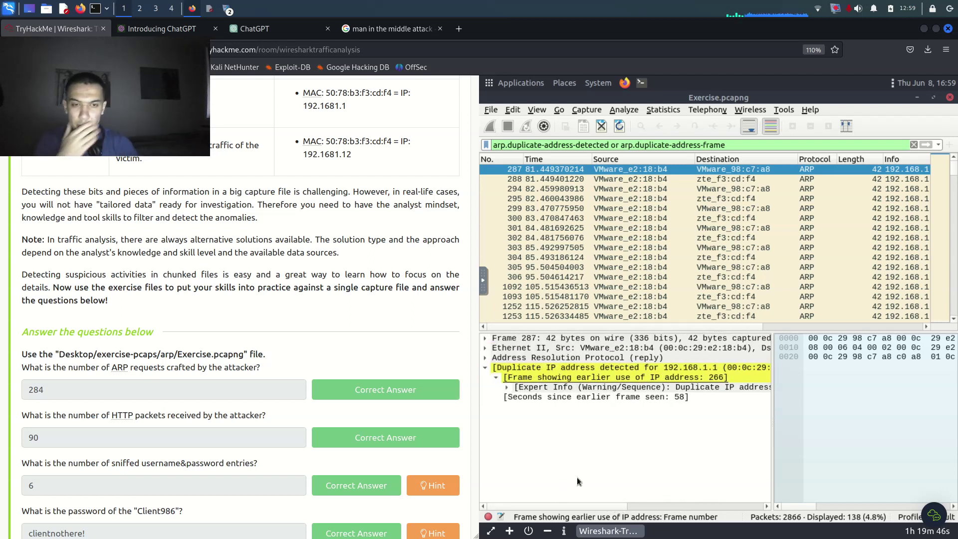
- Select frame 287's duplicate IP address line and read the MAC address reported for 192.168.1.1
left_click(641, 508)
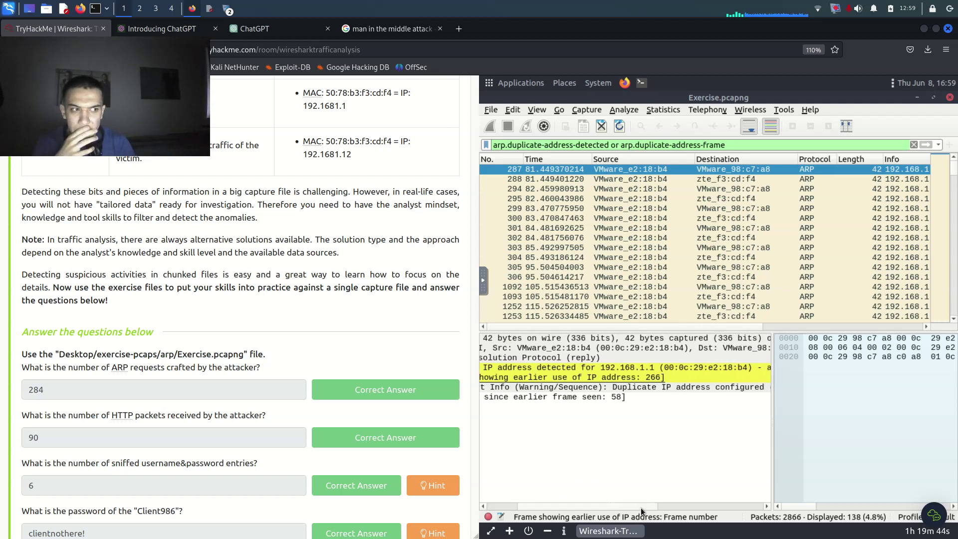
left_click(687, 368)
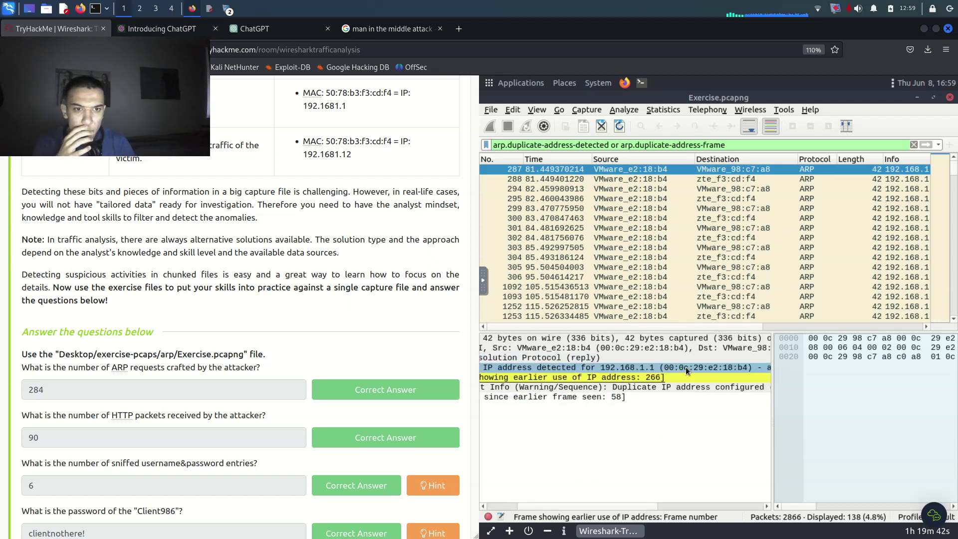
left_click(685, 367)
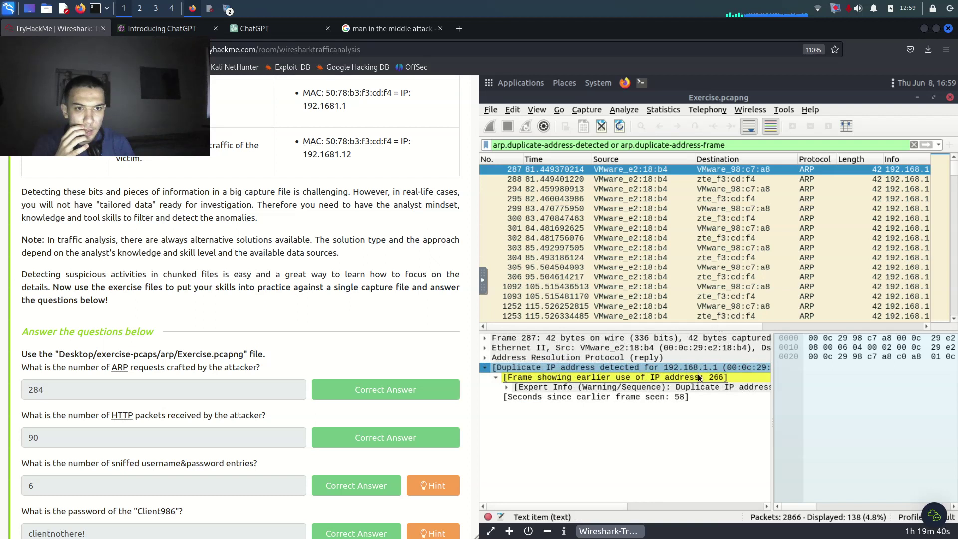
left_click_drag(605, 503, 653, 502)
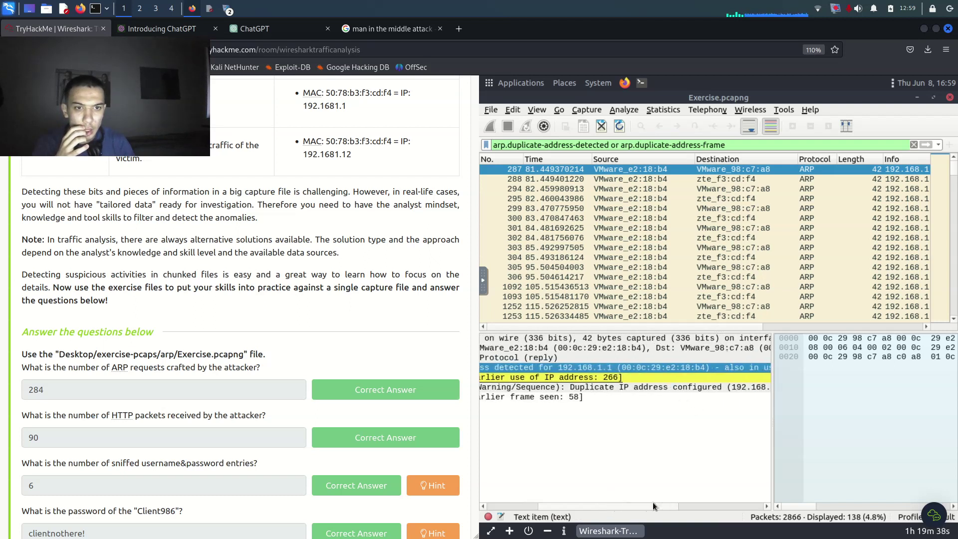
- Switch to the Mousepad notes and record the attacker's MAC address 00:0c:29:e2:18:b4 on a new line below the existing text
left_click(210, 9)
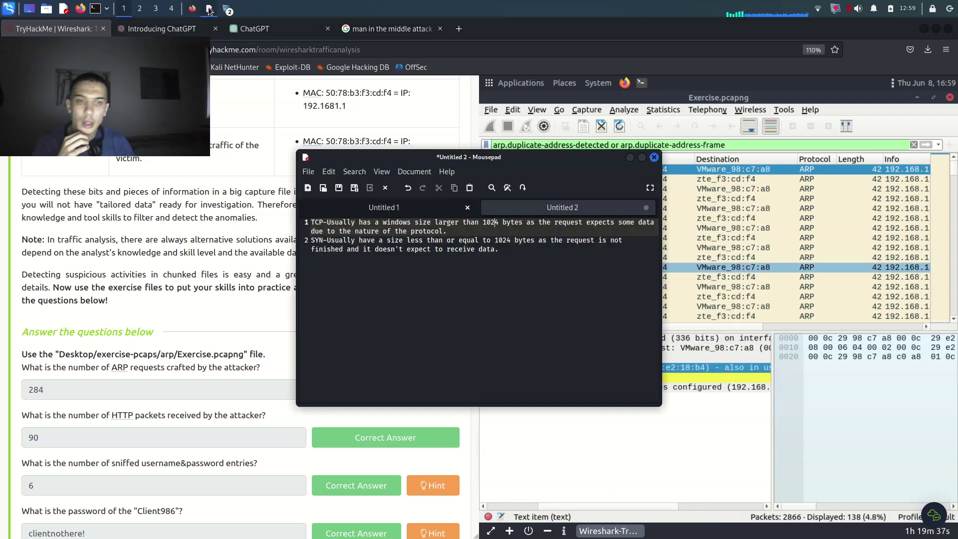
left_click_drag(468, 165, 190, 186)
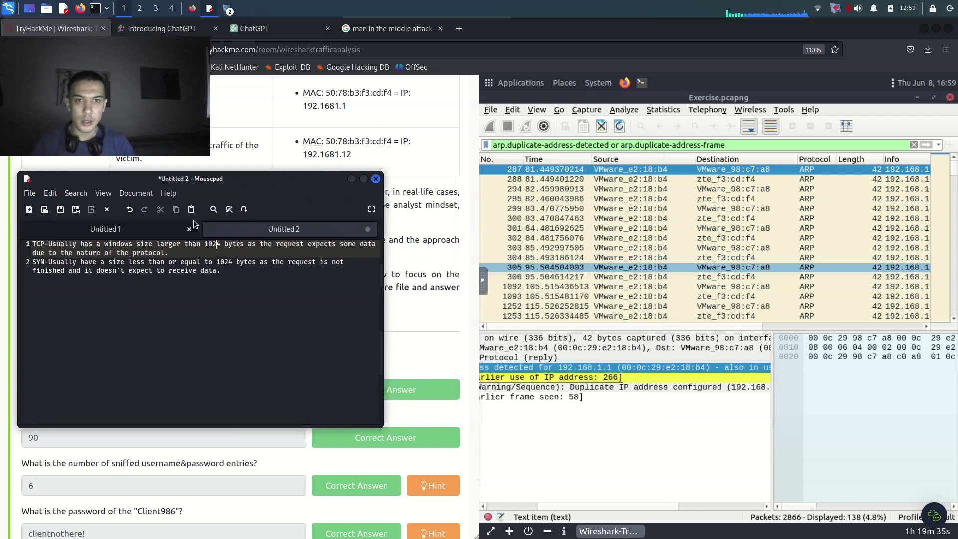
key("Return")
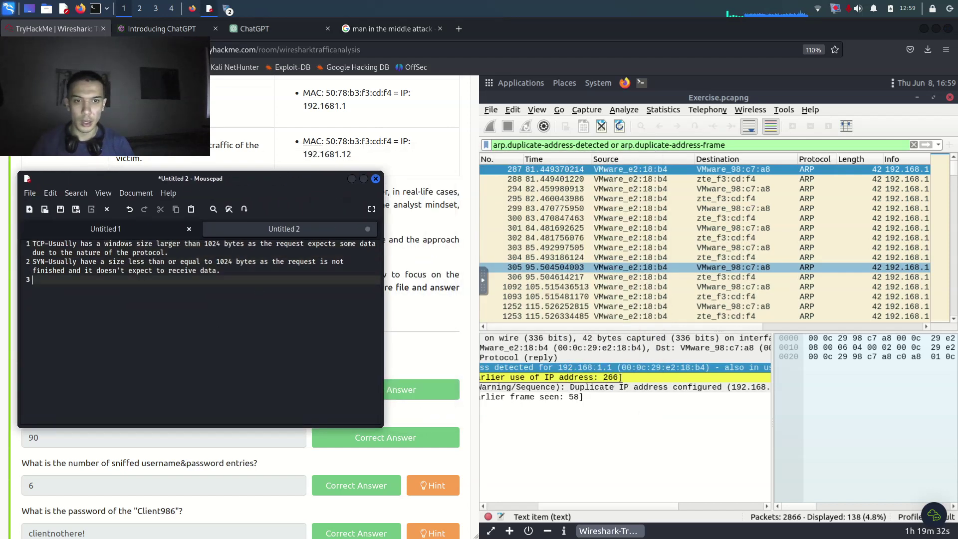
key("Return")
type("00")
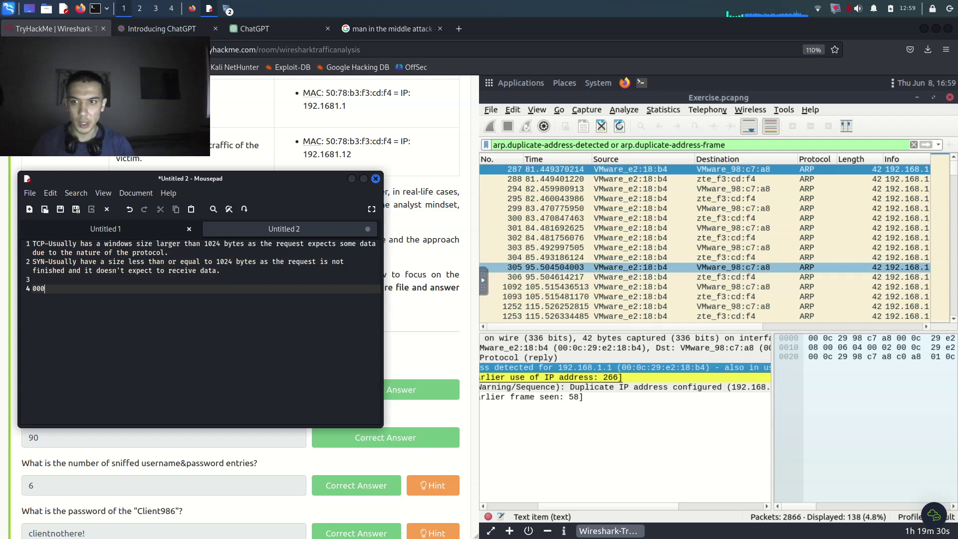
type(":0c:21")
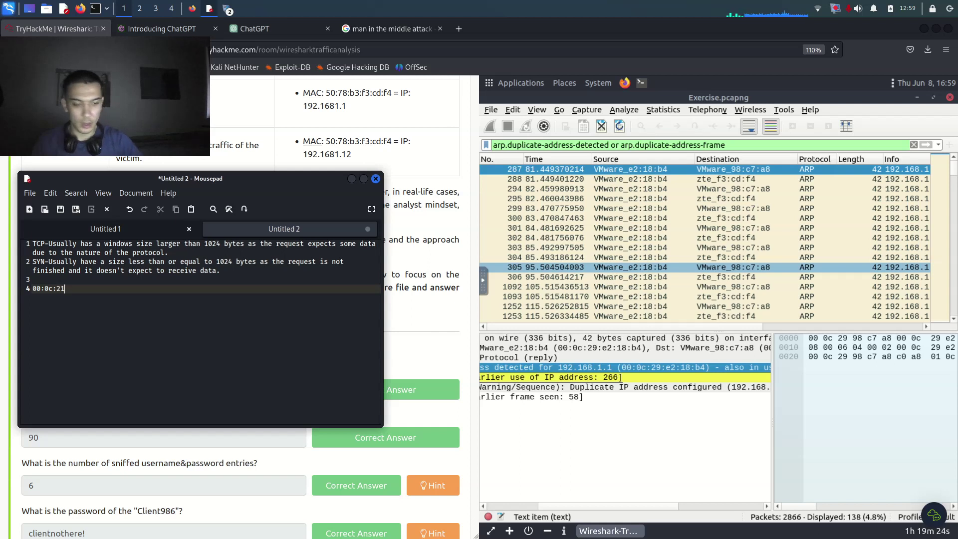
key("BackSpace")
type("9:e2:18:b")
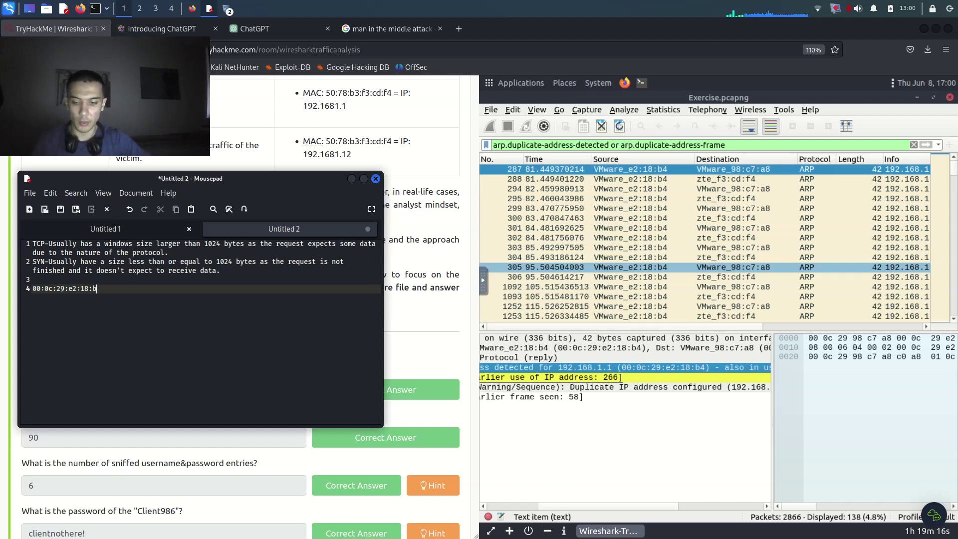
left_click(349, 181)
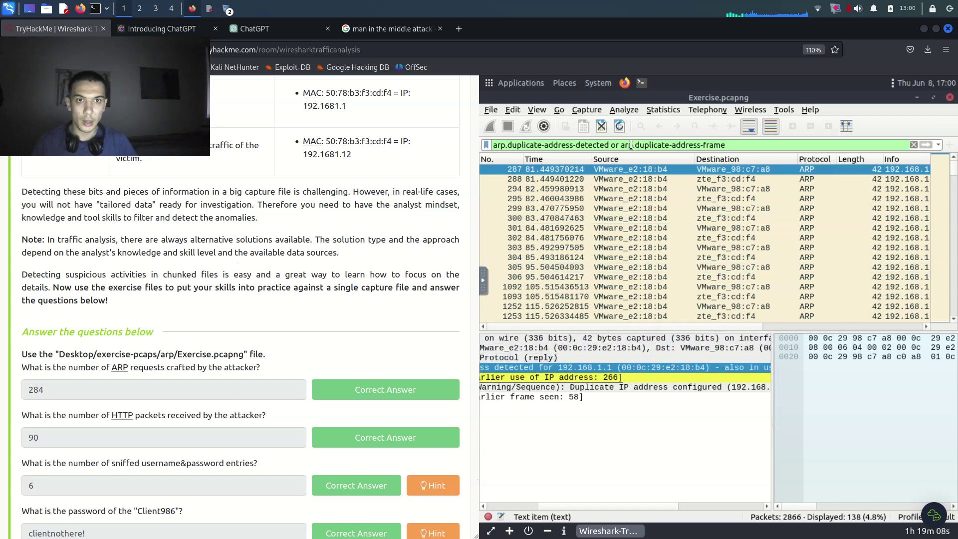
- Replace the Wireshark display filter with the start of a target MAC comparison, arp.dst.hw_mac ==
scroll(149, 235, "up", 15)
scroll(145, 232, "up", 10)
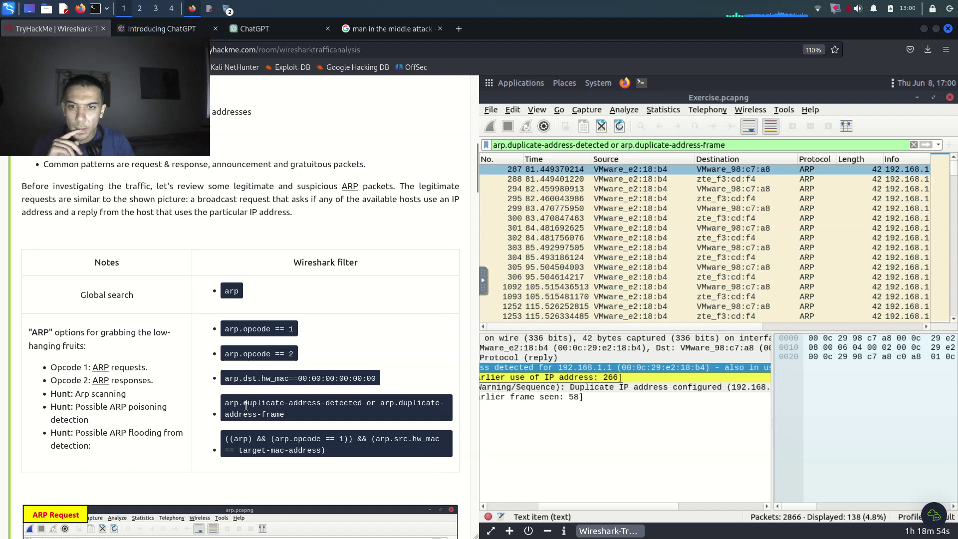
triple_click(625, 144)
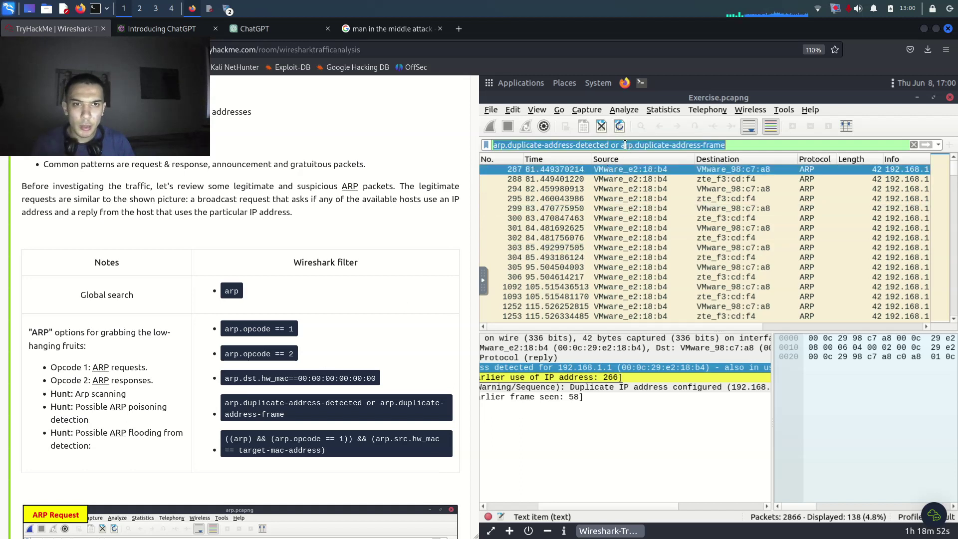
type("ar")
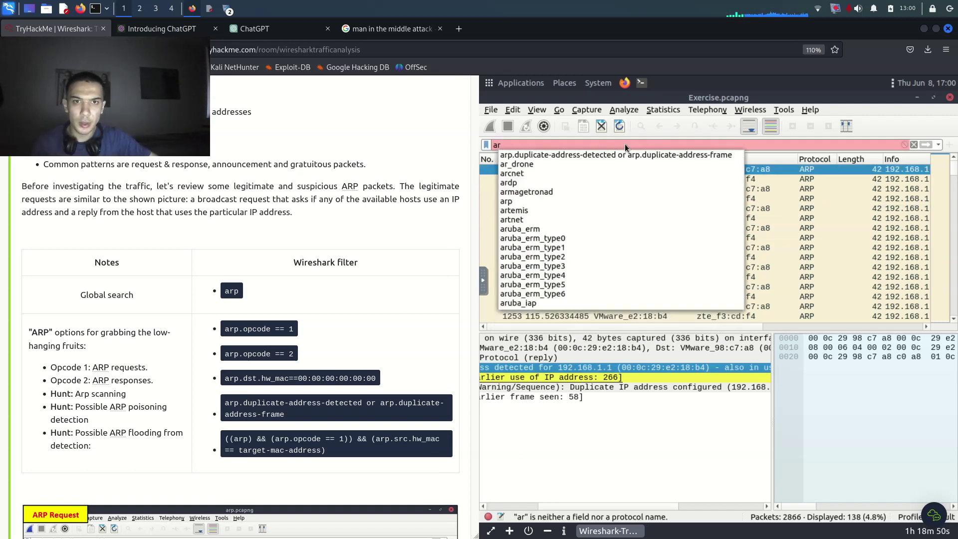
type("p")
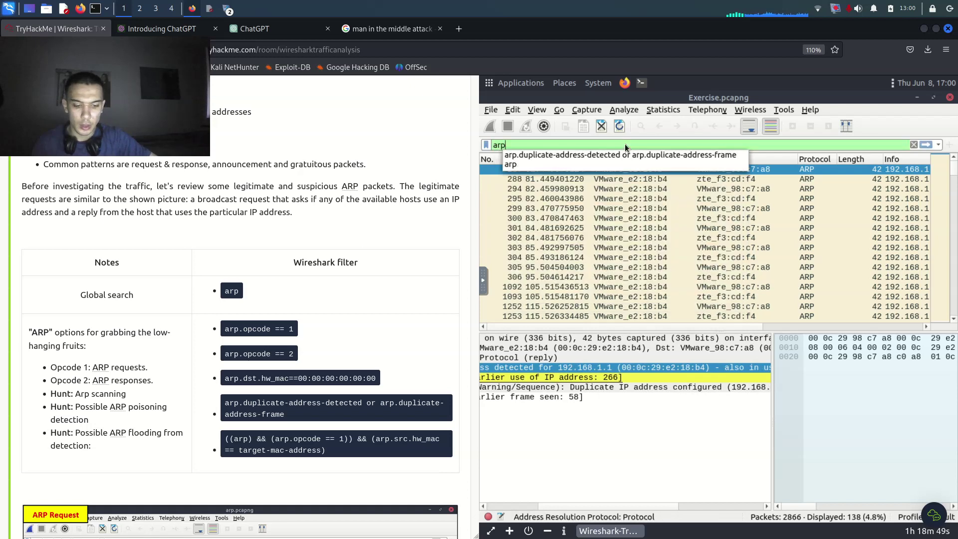
type(".dst")
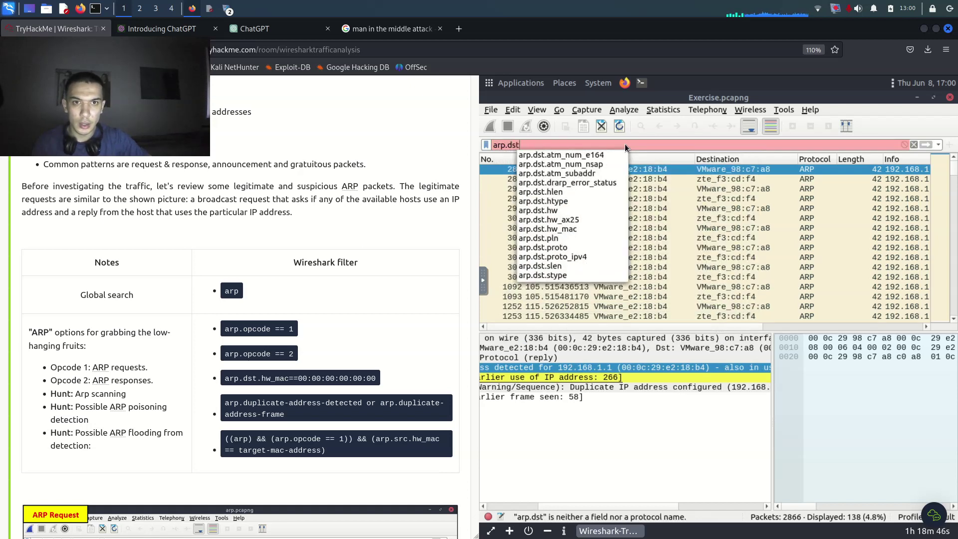
key("Down")
key("Down")
key("Down")
key("Down")
key("Down")
key("Down")
key("Down")
key("Down")
key("Down")
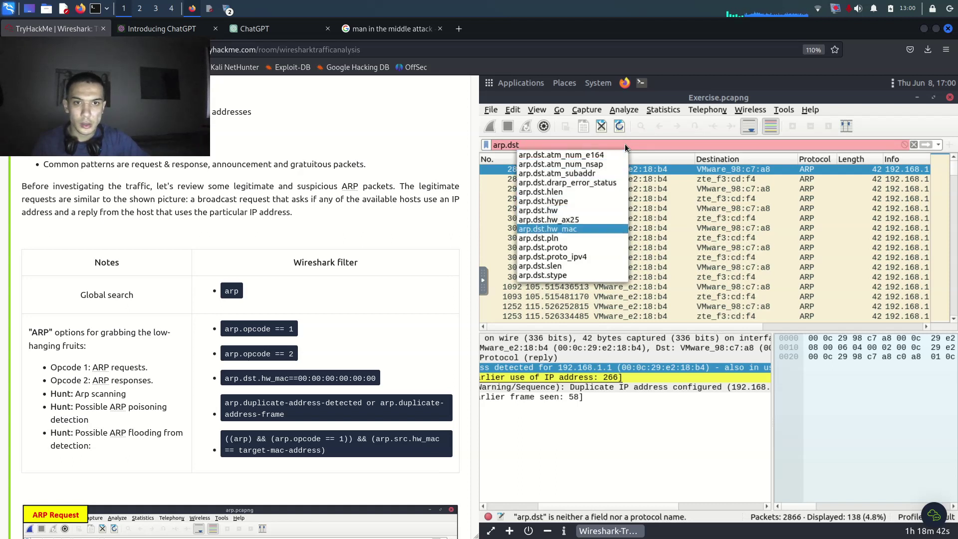
key("Return")
type("==")
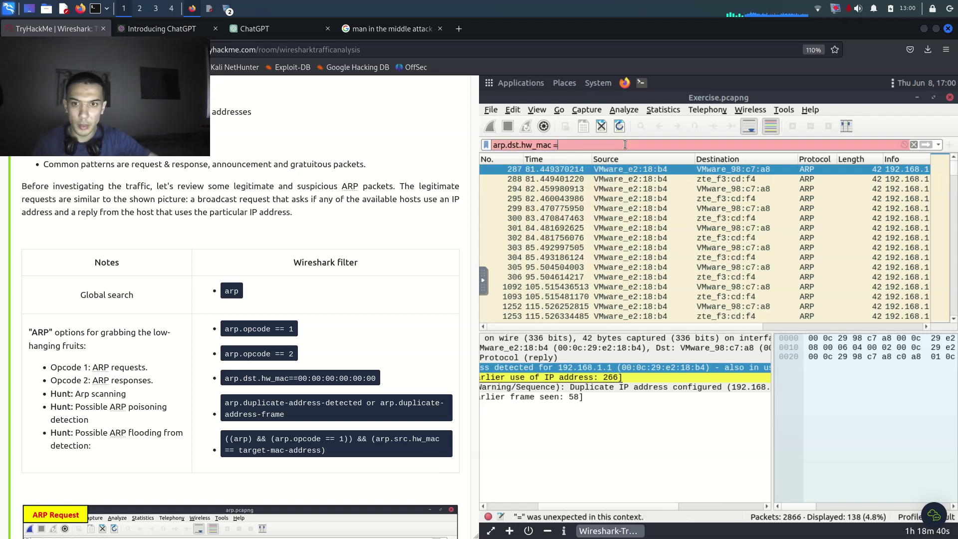
- Check the MAC address in the notes and enter it as the display filter's comparison value, 00:0c:29:e2:18:b4
left_click(209, 7)
type("00")
key("BackSpace")
key("BackSpace")
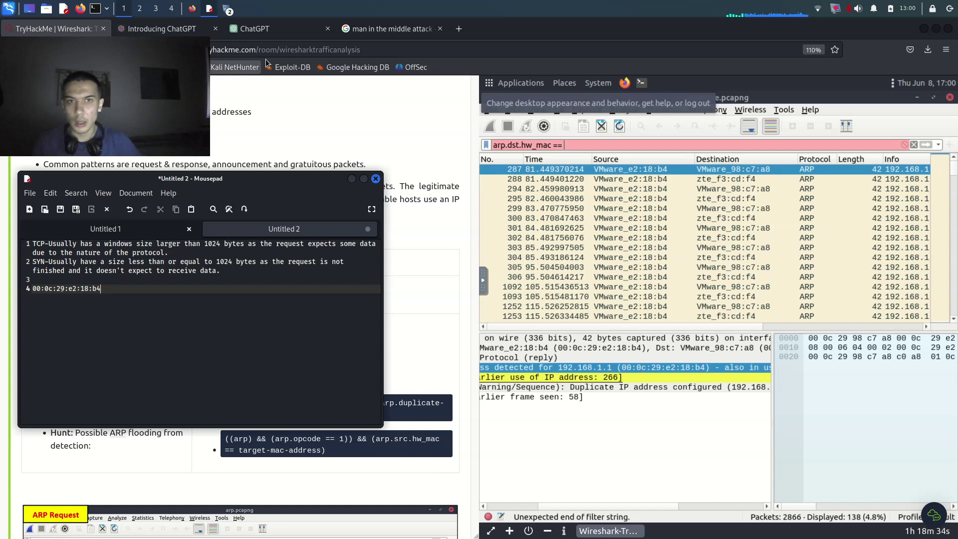
left_click(587, 149)
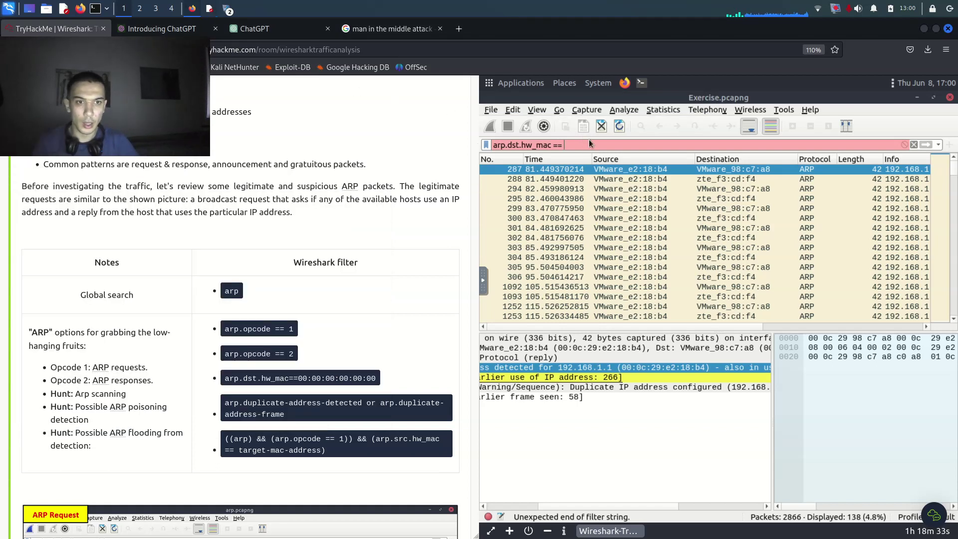
type("00")
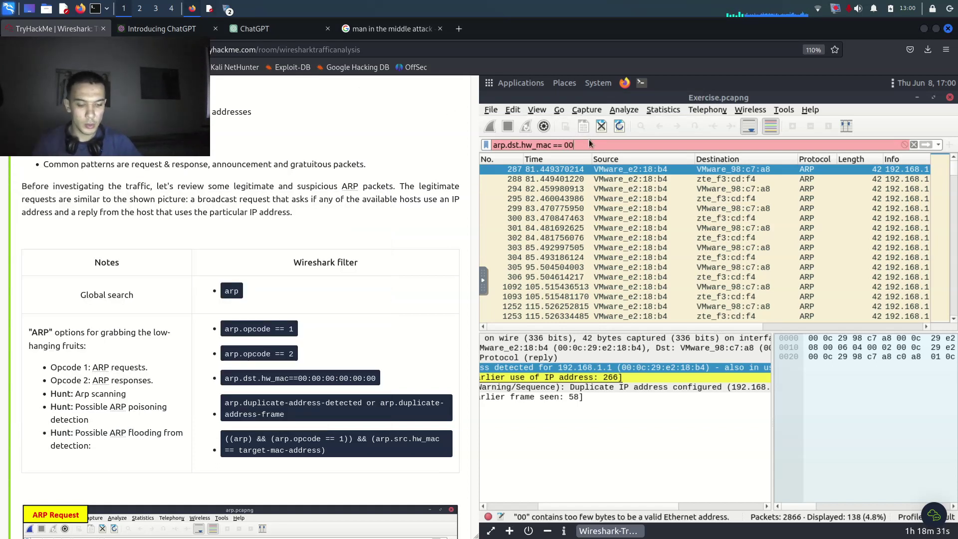
type(":")
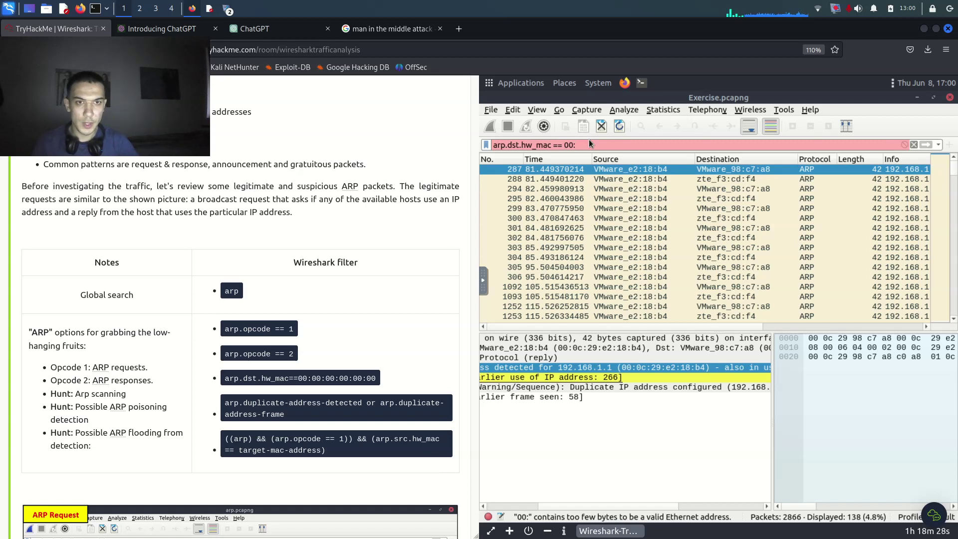
type("0cÇ")
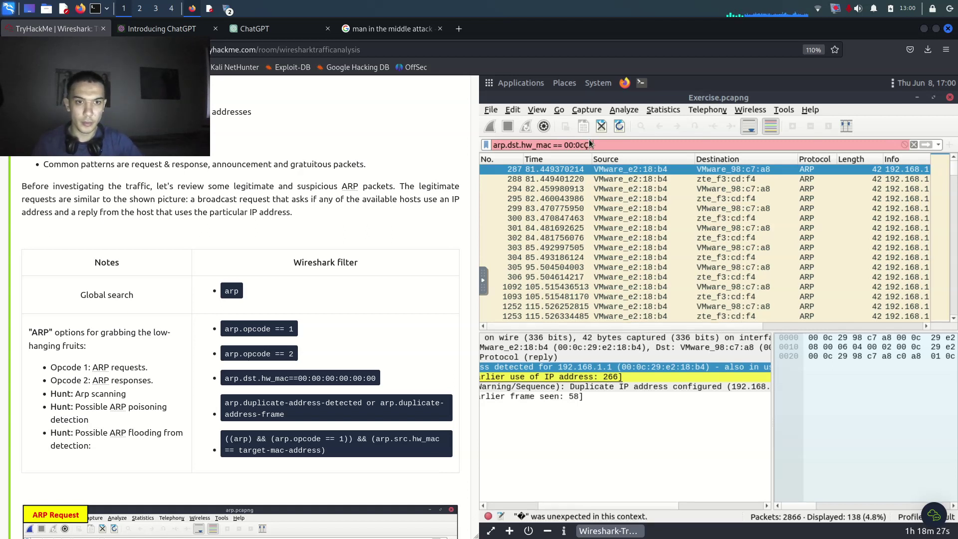
type("29")
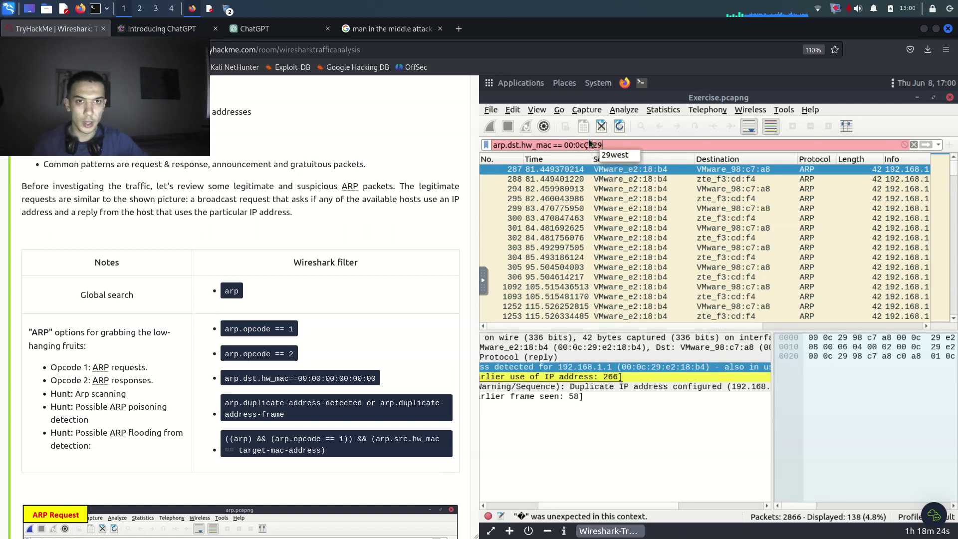
type(":e2:")
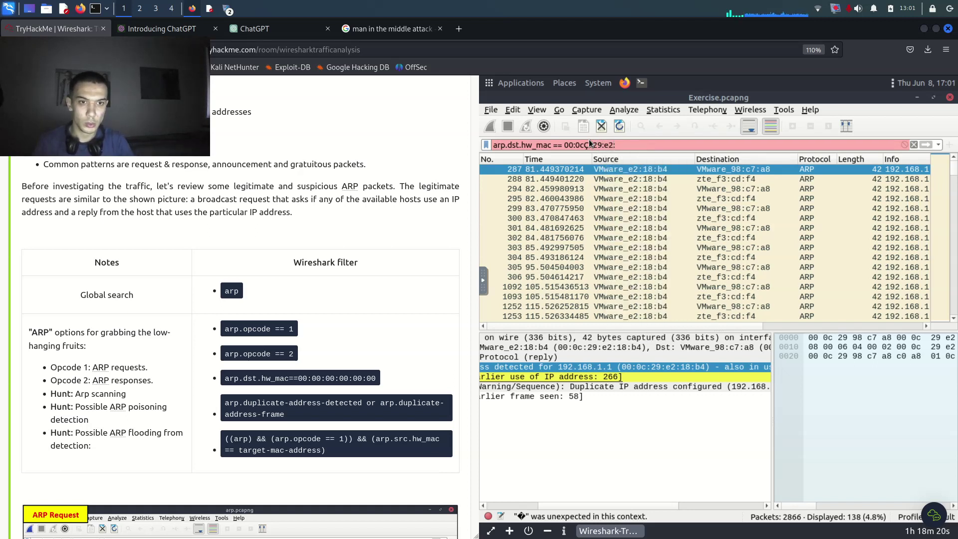
type("18:")
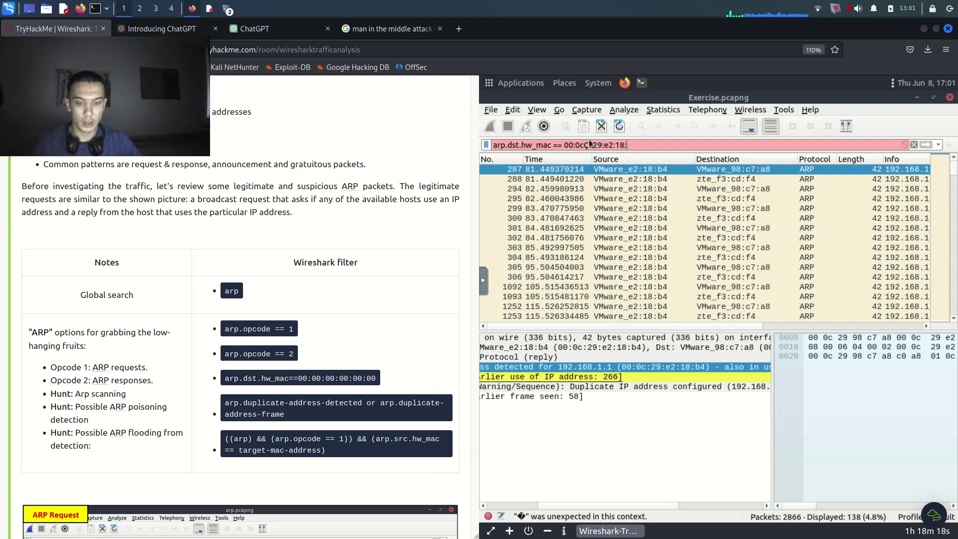
type("b4")
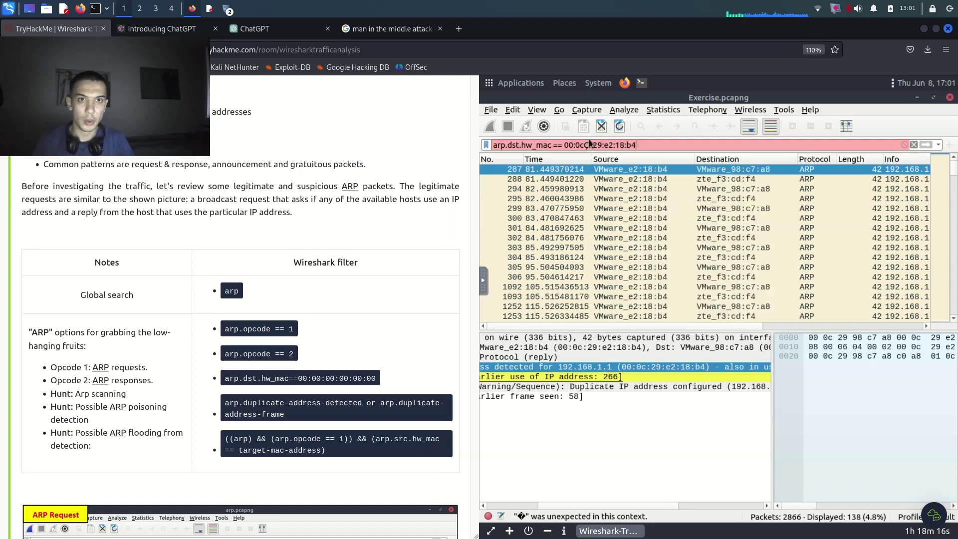
- Remove the stray characters after 0c so the filter reads arp.dst.hw_mac == 00:0c:29:e2:18:b4, and apply it
key("Left")
key("Left")
key("Left")
key("Left")
key("Left")
key("Left")
key("Left")
key("Left")
key("Left")
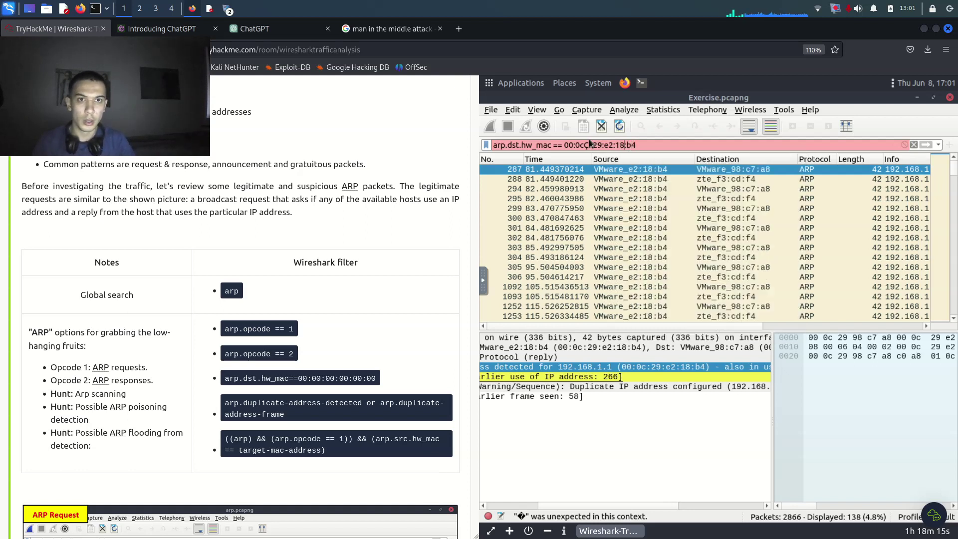
key("BackSpace")
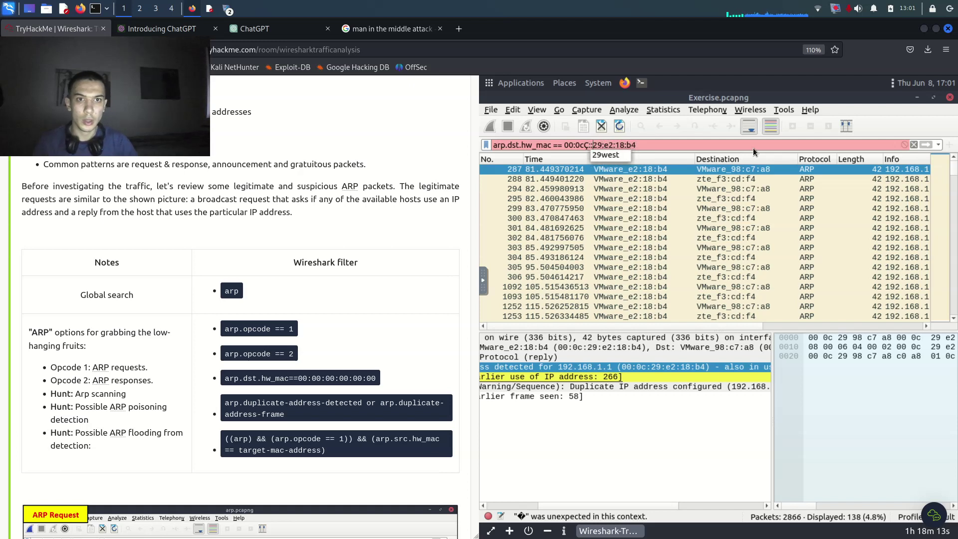
key("BackSpace")
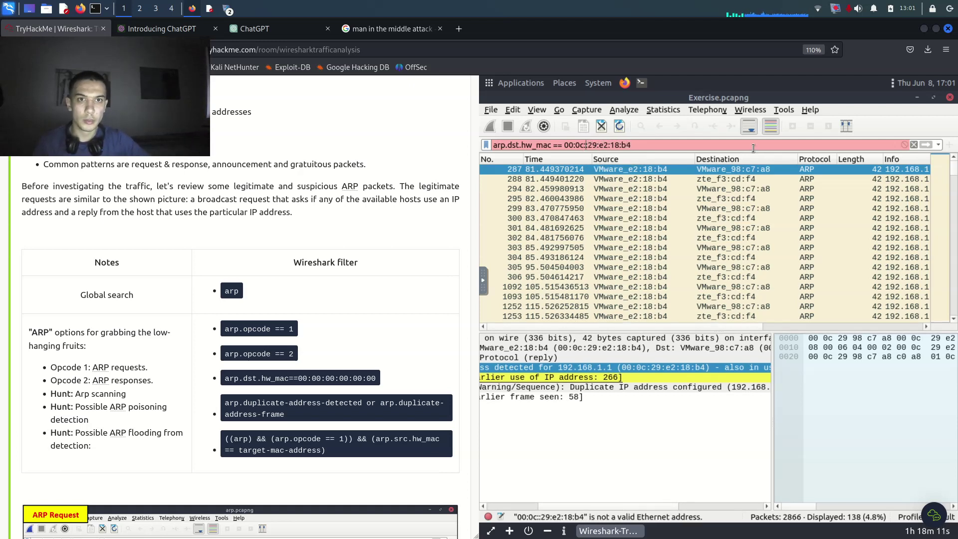
key("BackSpace")
key("Return")
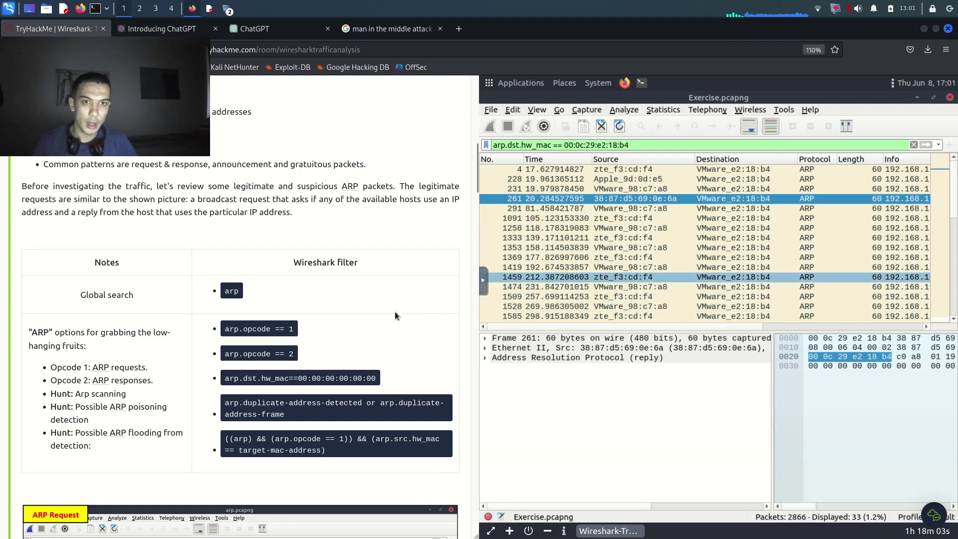
- Check the task's ARP opcode notes and question, then extend the display filter with and arp.opcode == 1 and apply it
scroll(378, 314, "down", 3)
scroll(377, 306, "up", 3)
scroll(162, 359, "down", 10)
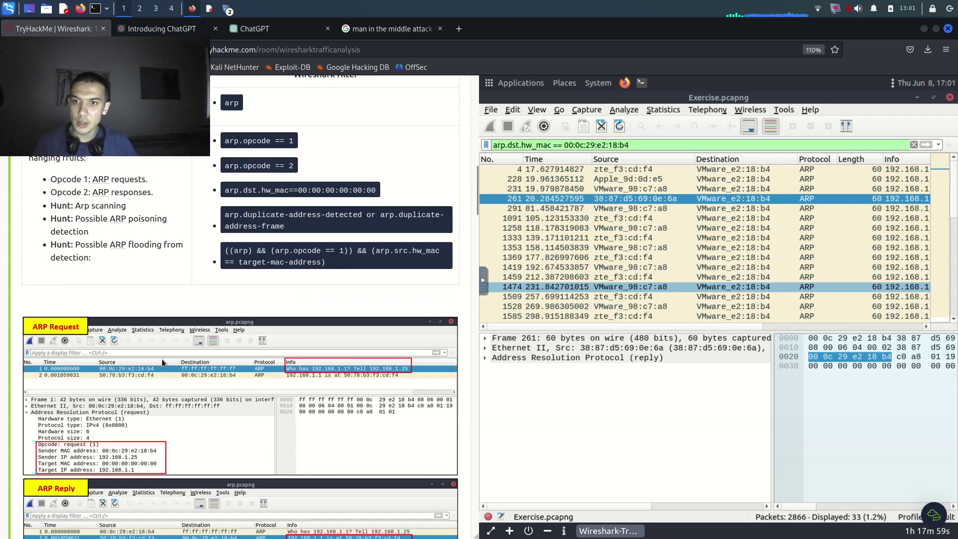
scroll(211, 350, "down", 15)
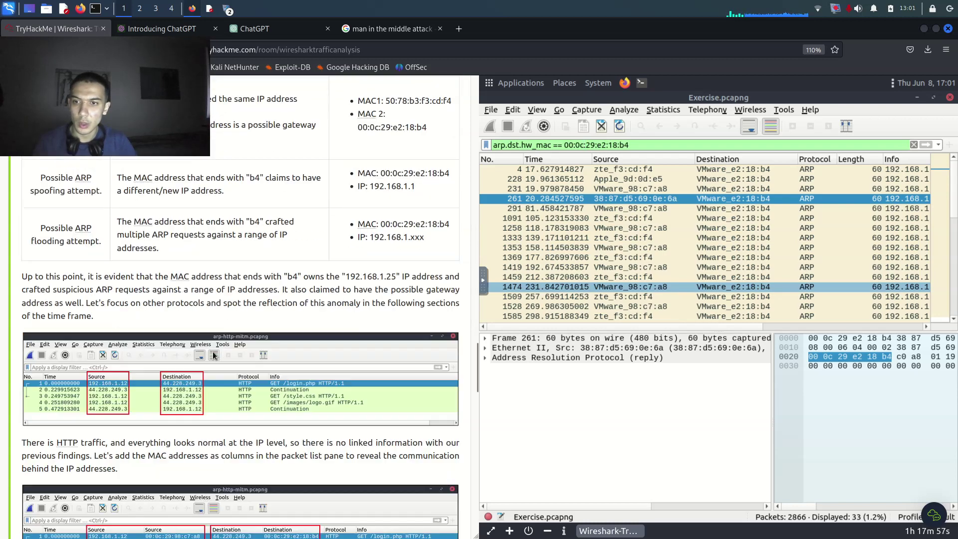
scroll(213, 355, "up", 5)
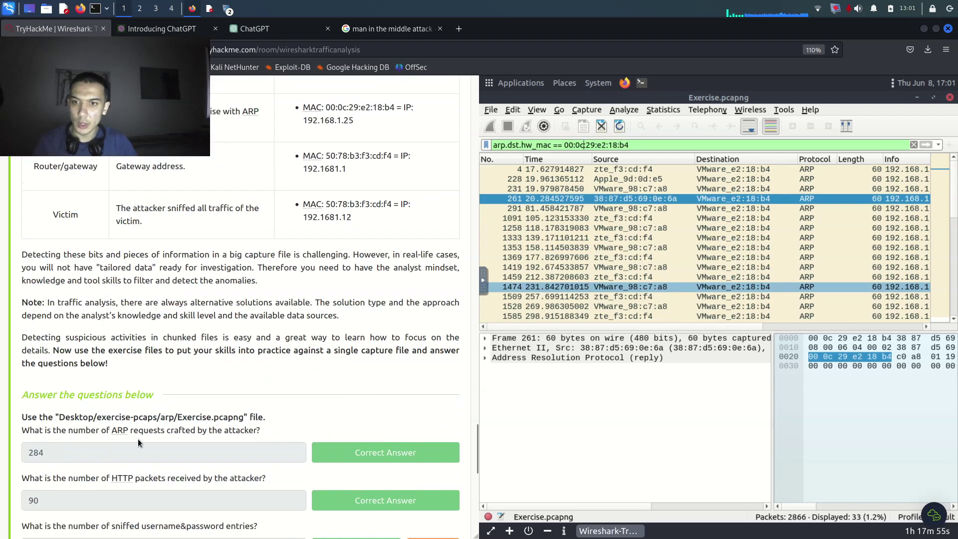
left_click(641, 145)
type("arp")
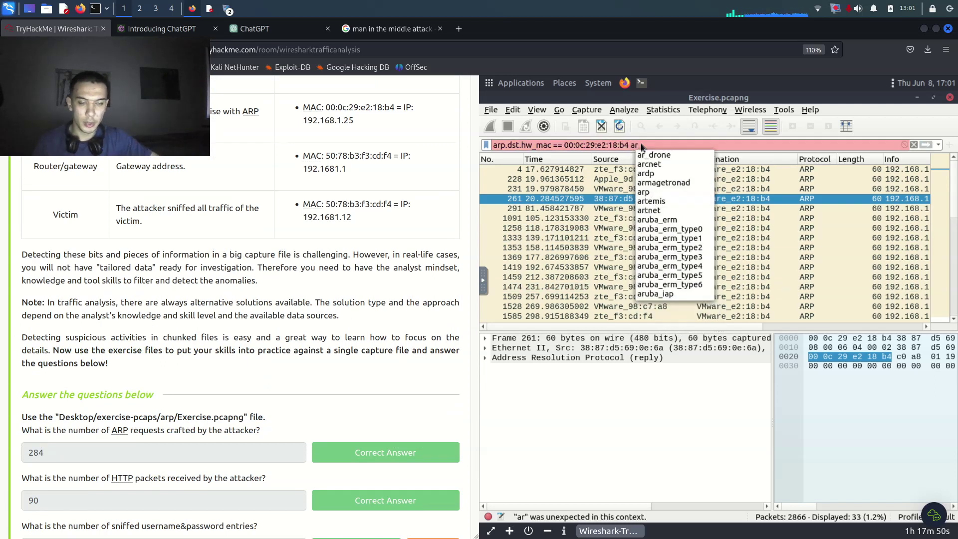
scroll(251, 222, "up", 15)
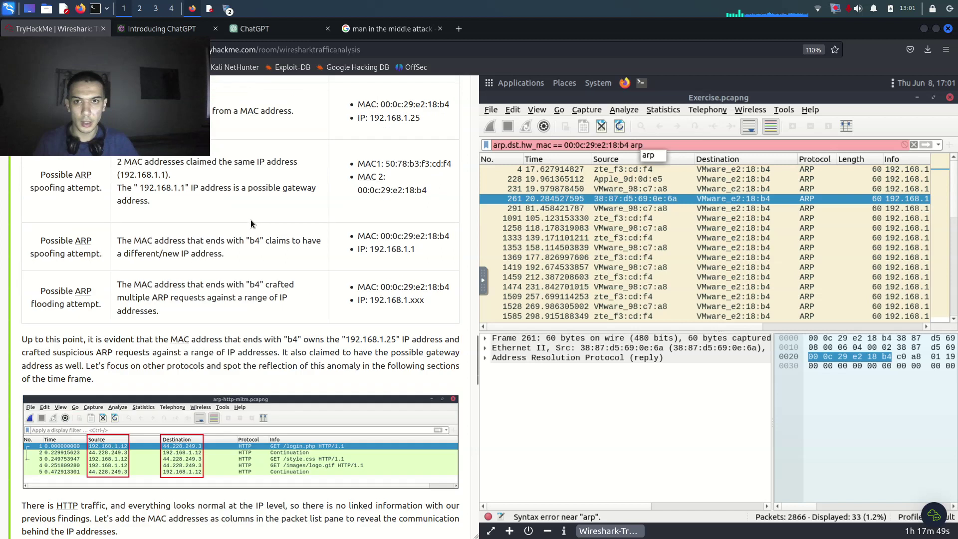
scroll(251, 220, "up", 8)
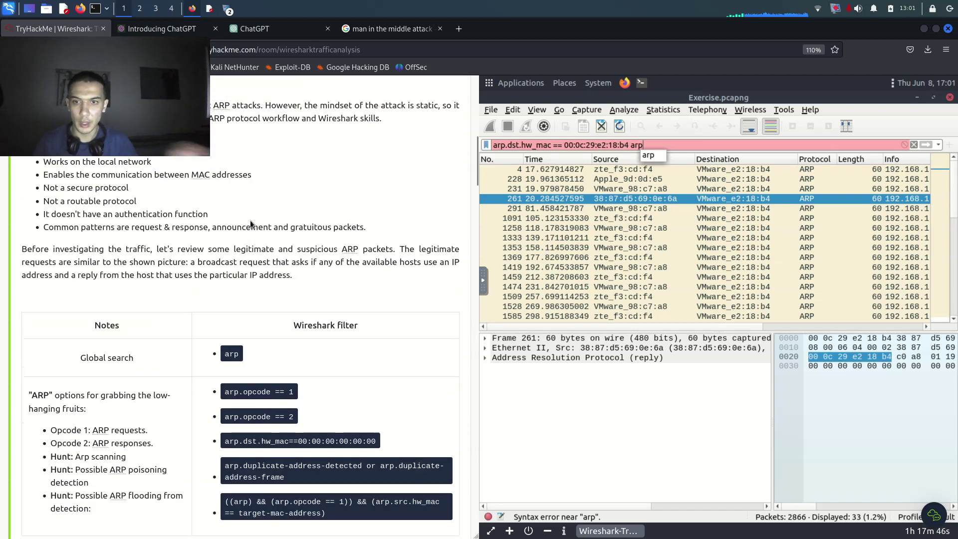
type(".opc")
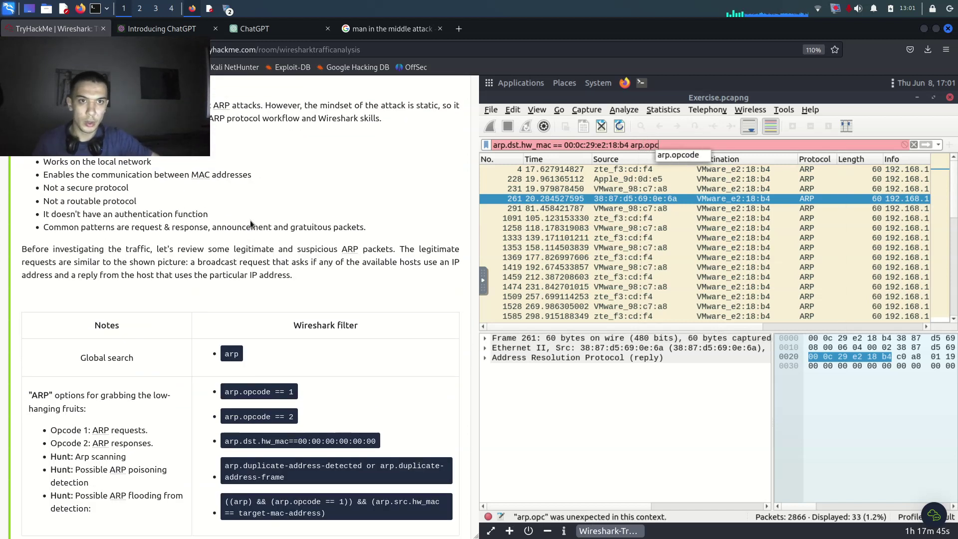
type("ode == 1")
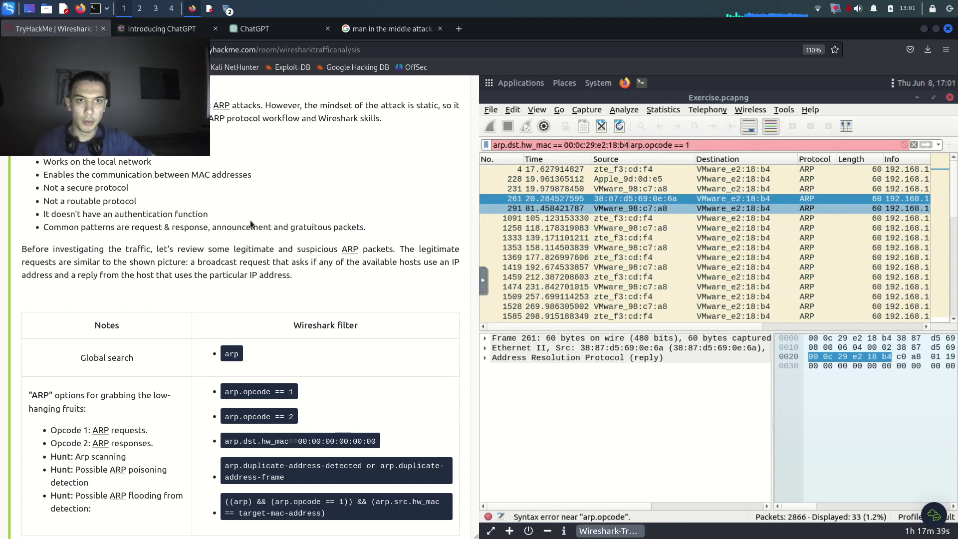
type("and")
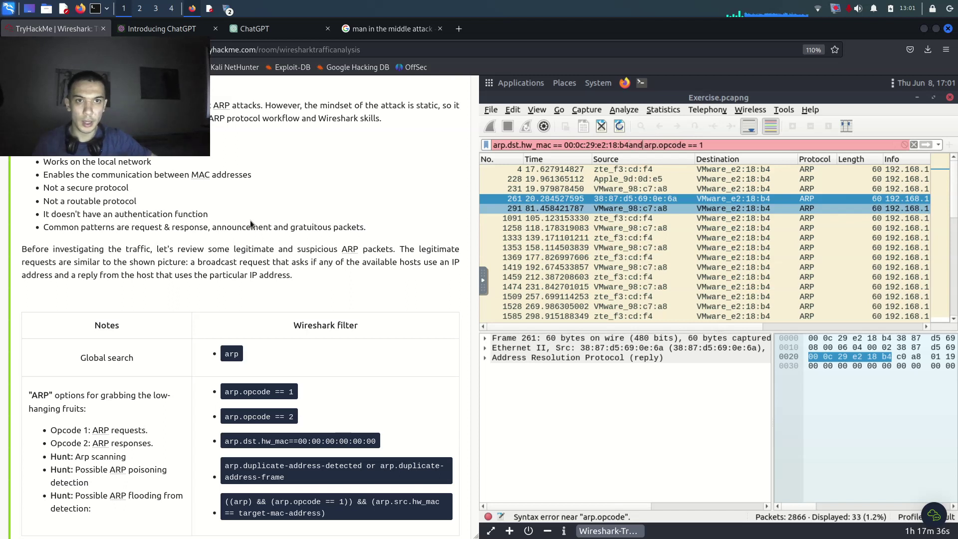
key("Return")
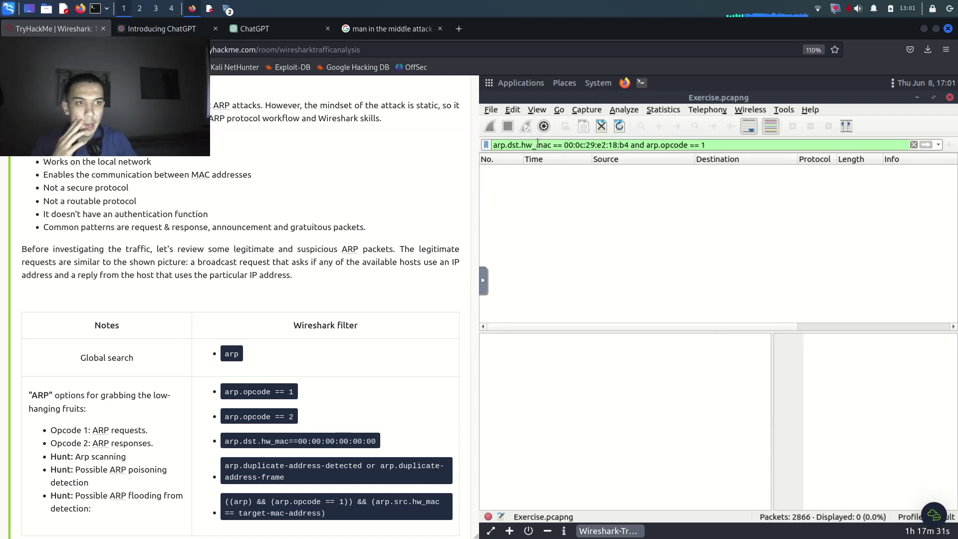
- Replace the filter's arp.dst.hw_mac field with eth.src, keeping the MAC address and opcode condition, and apply it
left_click_drag(554, 144, 492, 145)
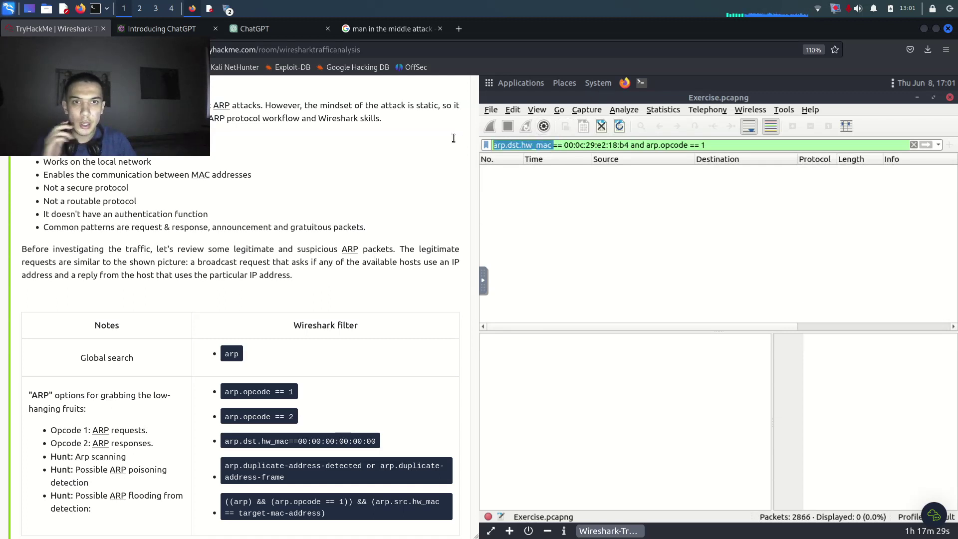
key("BackSpace")
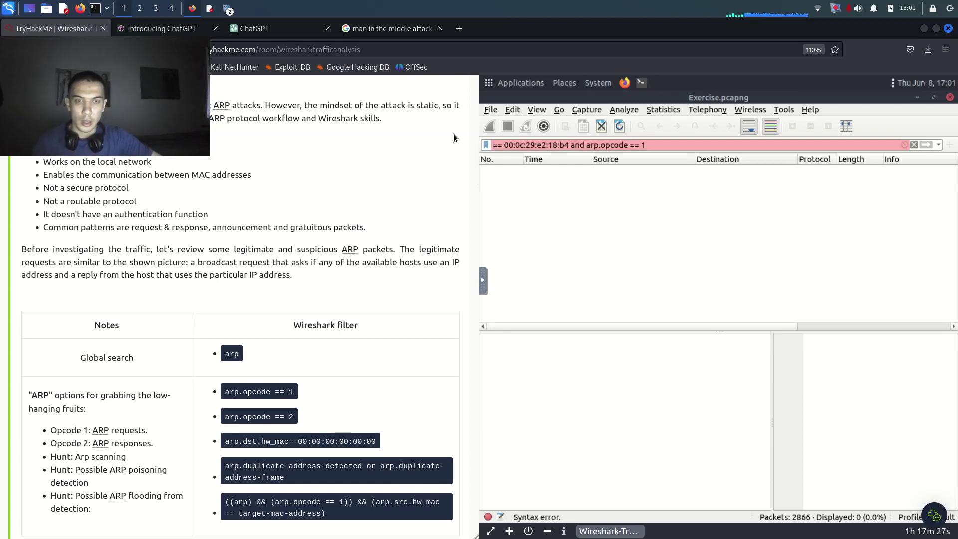
type("eth.")
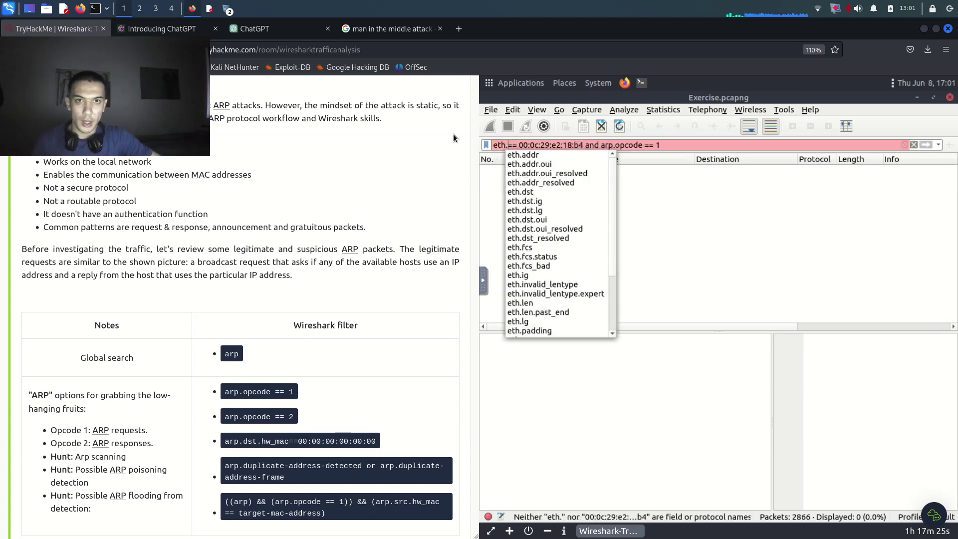
type("src")
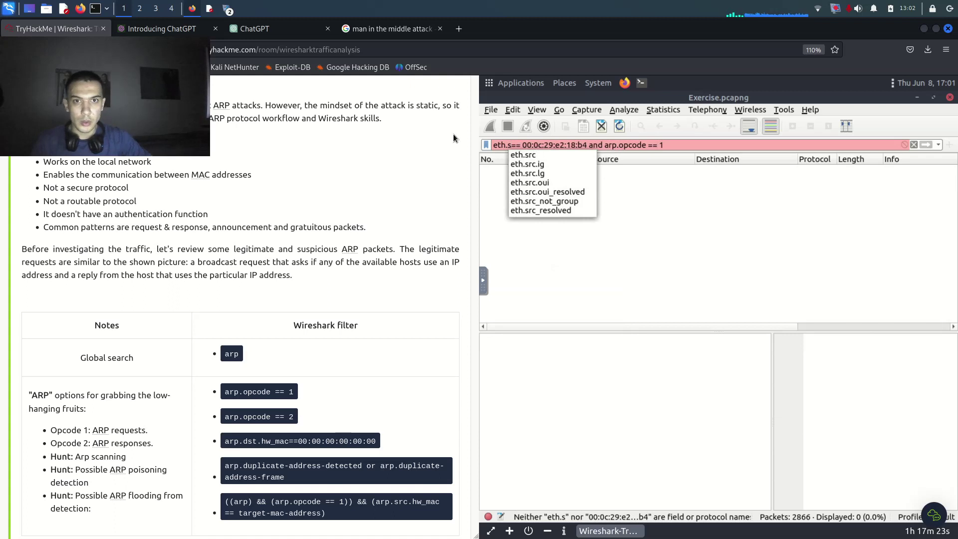
key("Return")
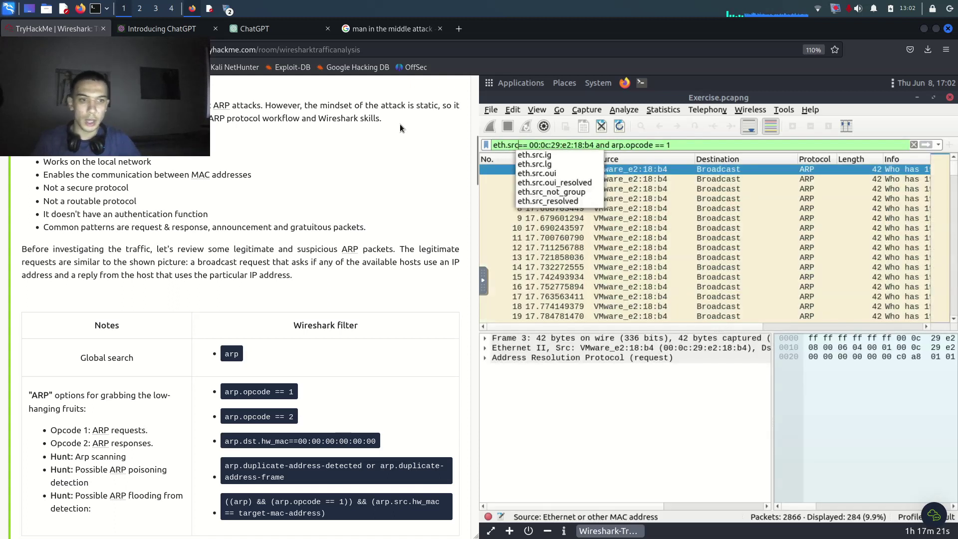
left_click(703, 146)
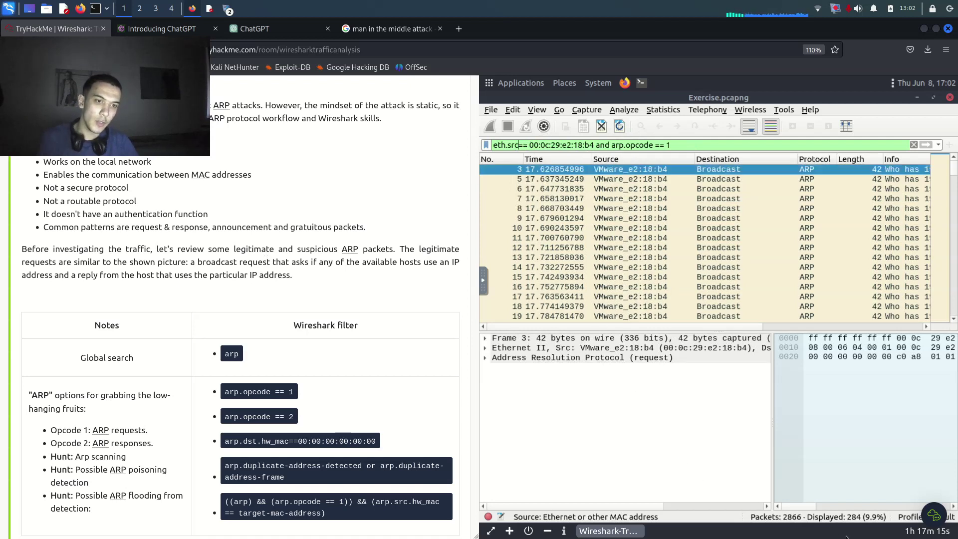
- Review the room's ARP opcode notes, and read the question about the number of HTTP packets received by the attacker
scroll(286, 237, "down", 3)
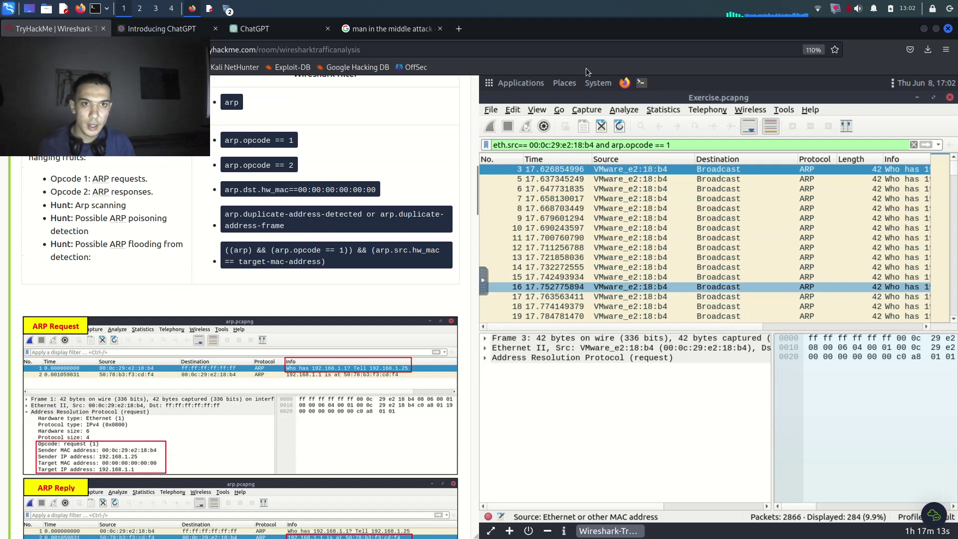
left_click(519, 145)
scroll(197, 195, "up", 1)
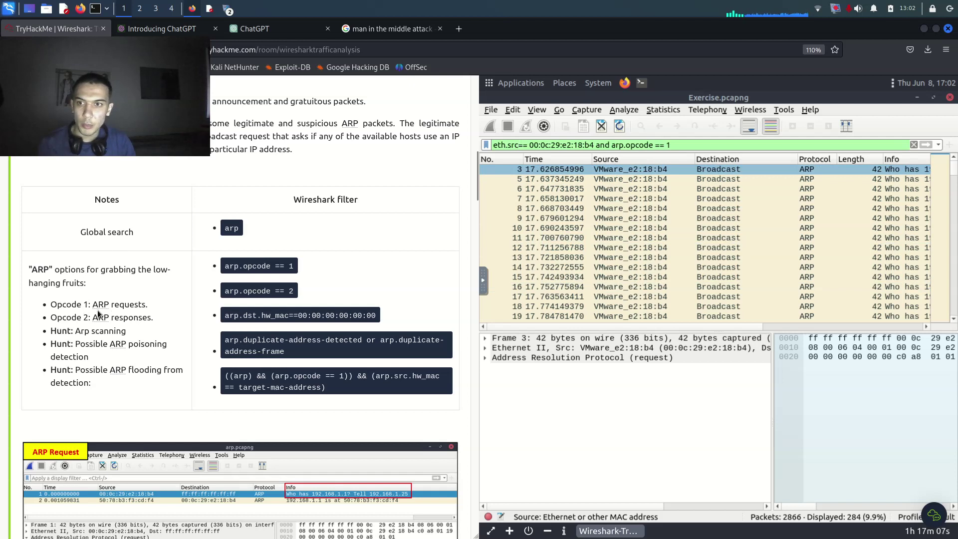
left_click_drag(96, 310, 207, 314)
left_click(183, 311)
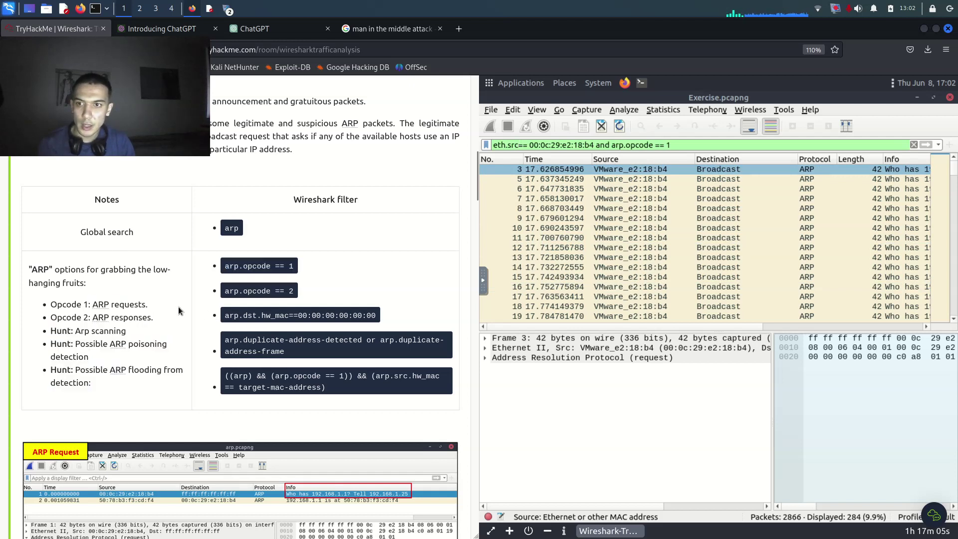
scroll(186, 170, "down", 15)
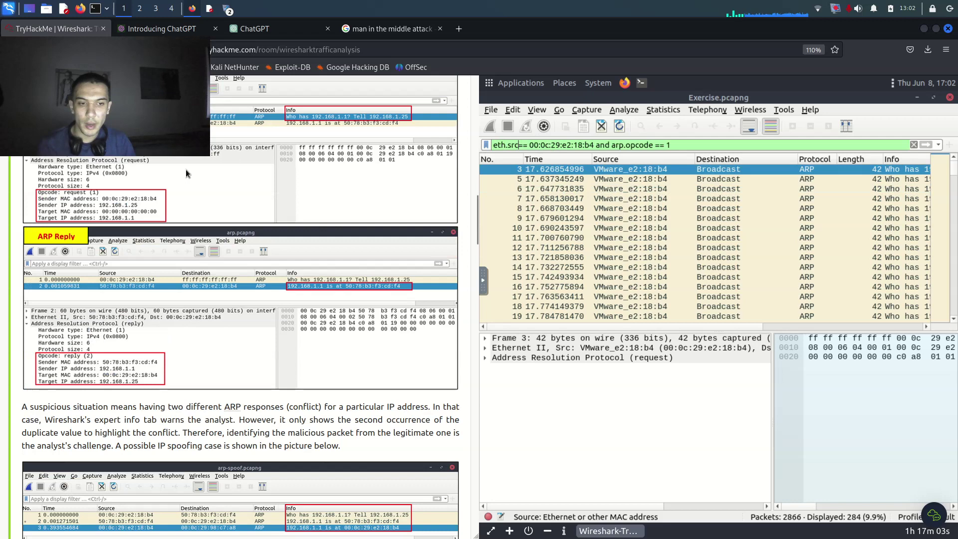
scroll(191, 176, "down", 20)
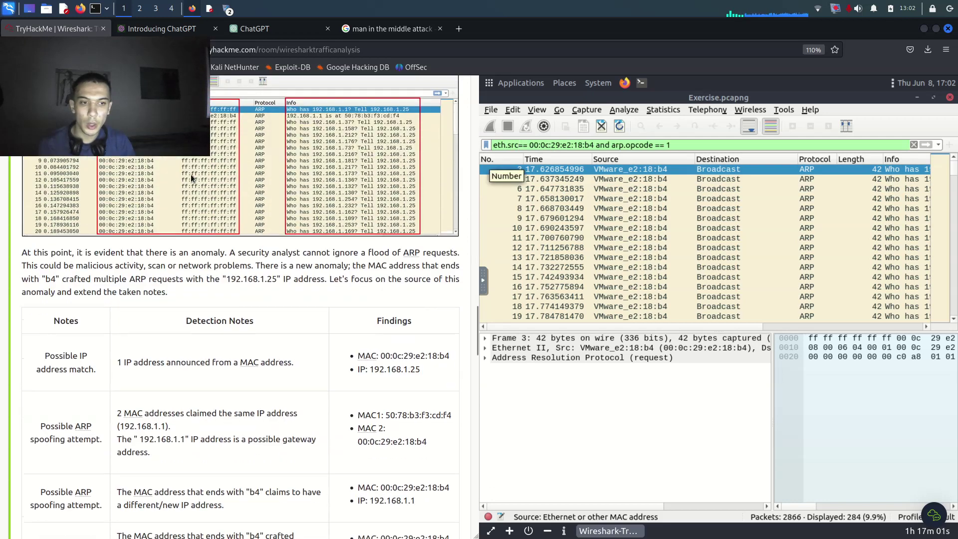
scroll(190, 175, "down", 20)
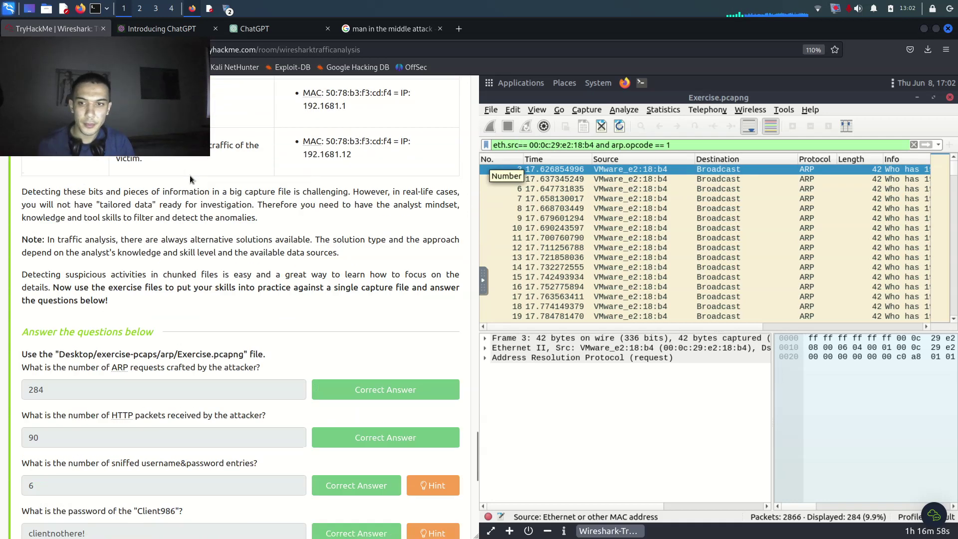
scroll(163, 191, "up", 1)
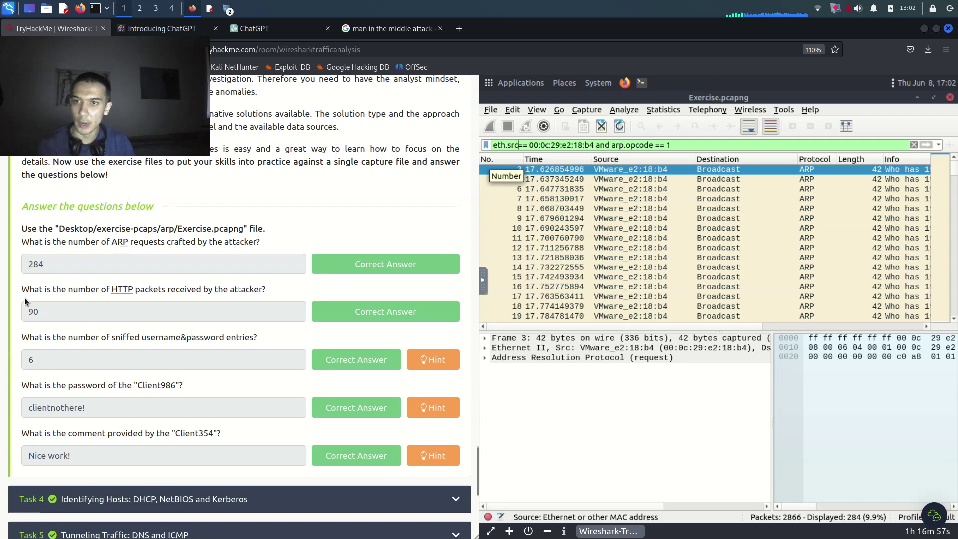
- Replace the arp.opcode condition so the display filter reads "eth.src== 00:0c:29:e2:18:b4 and http", and apply it
left_click_drag(21, 290, 280, 293)
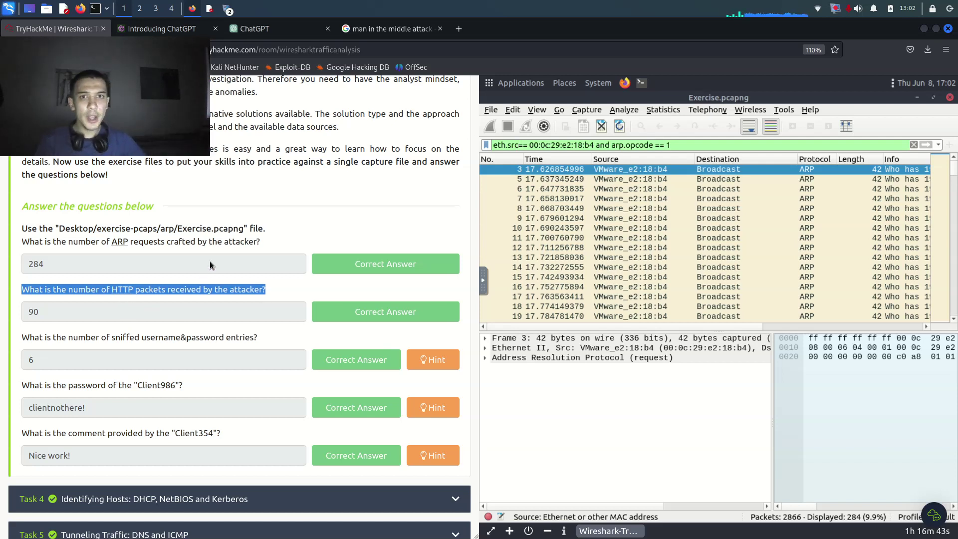
left_click(110, 301)
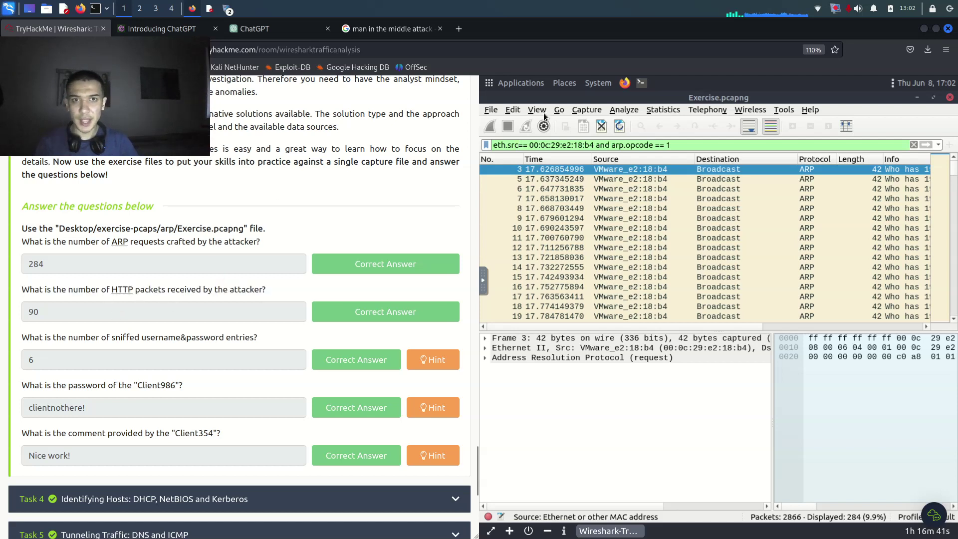
left_click_drag(671, 144, 612, 141)
key("BackSpace")
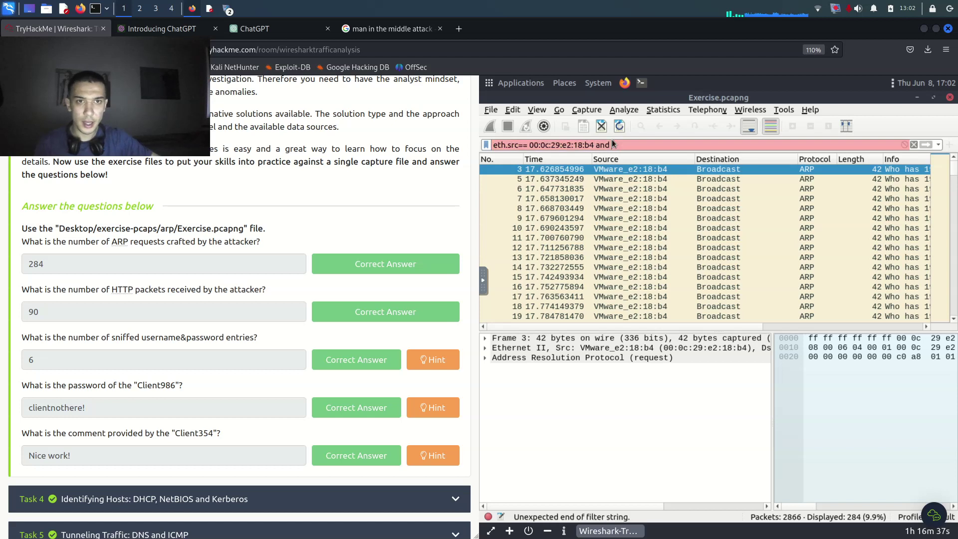
type("http")
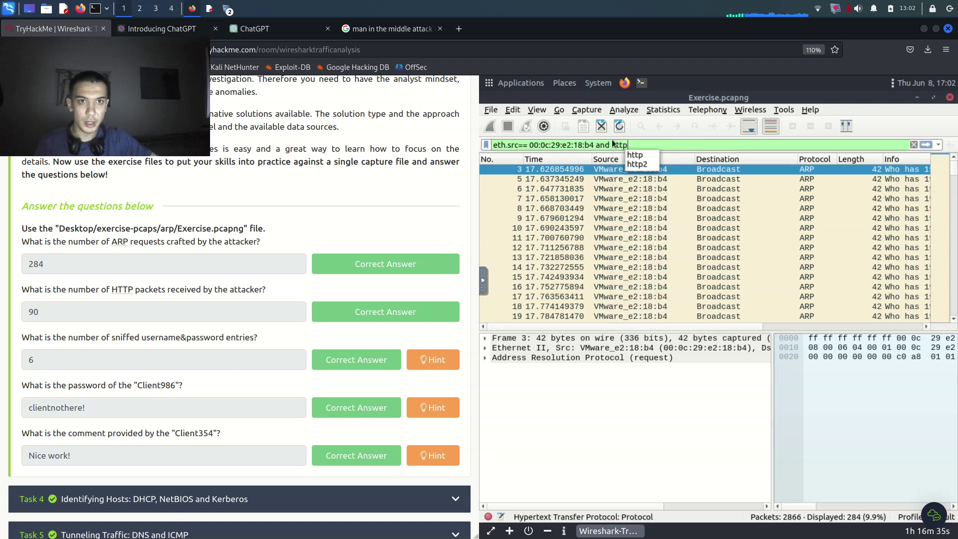
key("Return")
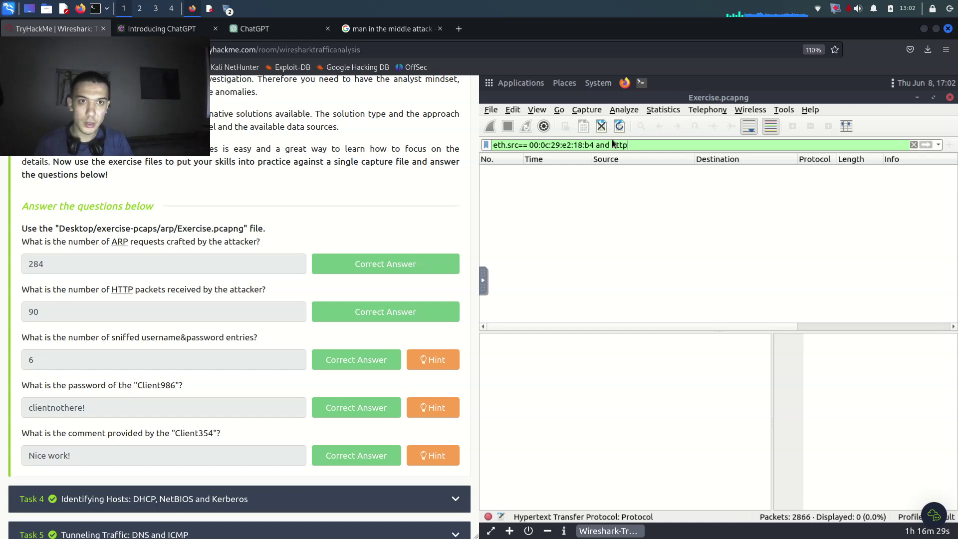
key("Return")
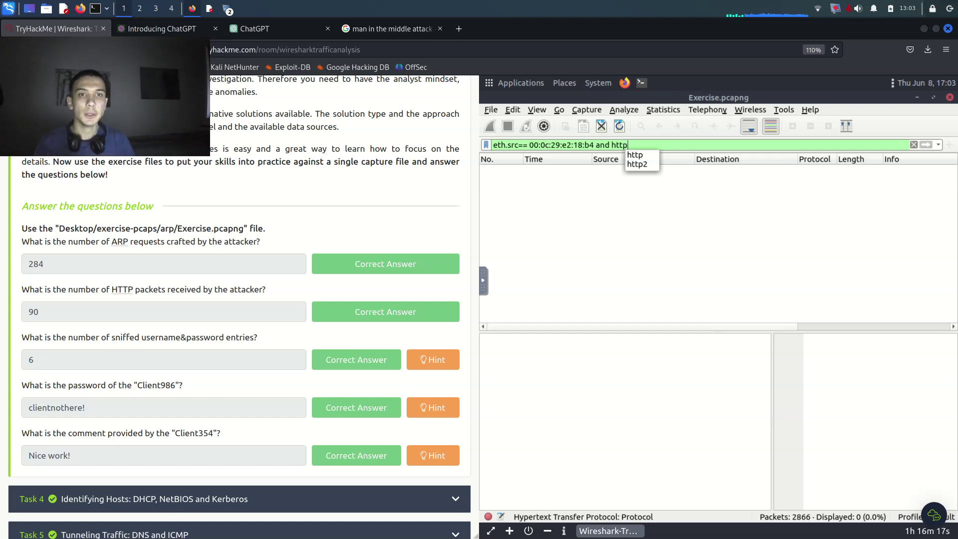
key("Return")
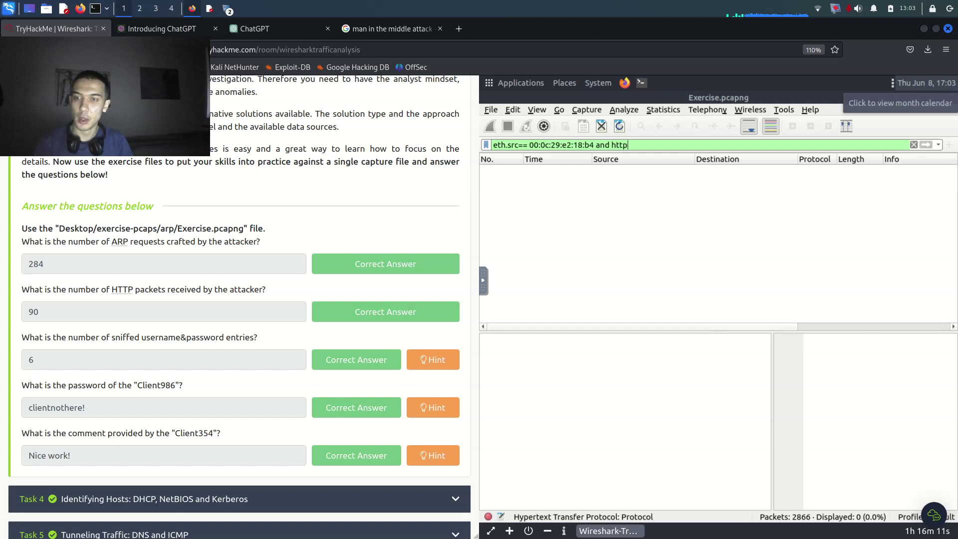
- Remove the http condition and filter the packets only by source MAC address 00:0c:29:e2:18:b4
left_click(618, 146)
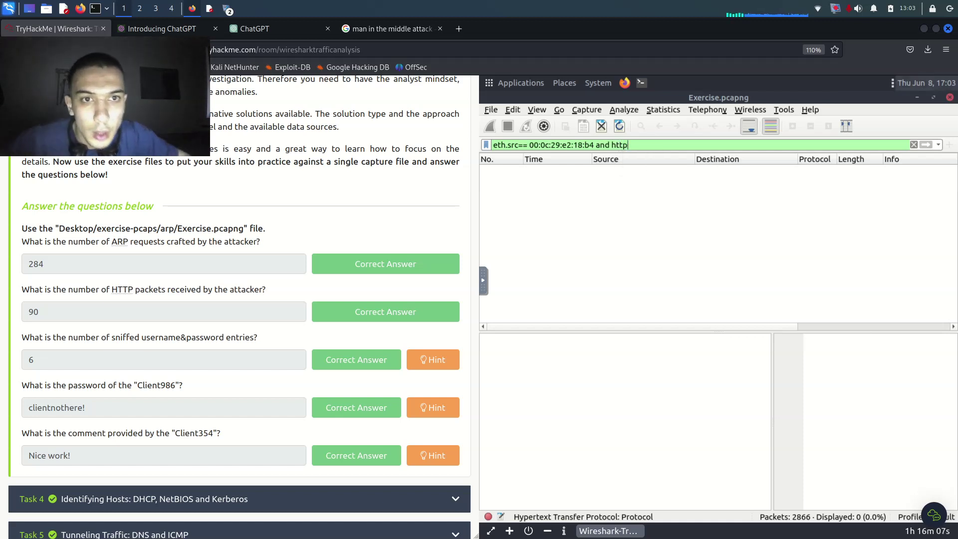
key("BackSpace")
key("BackSpace")
key("BackSpace")
key("BackSpace")
key("BackSpace")
key("BackSpace")
key("BackSpace")
key("BackSpace")
key("BackSpace")
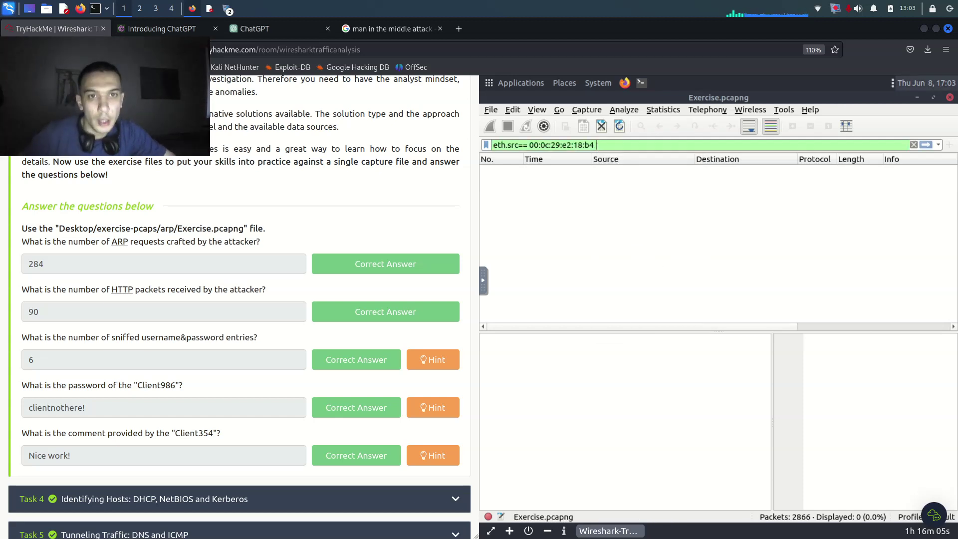
key("Return")
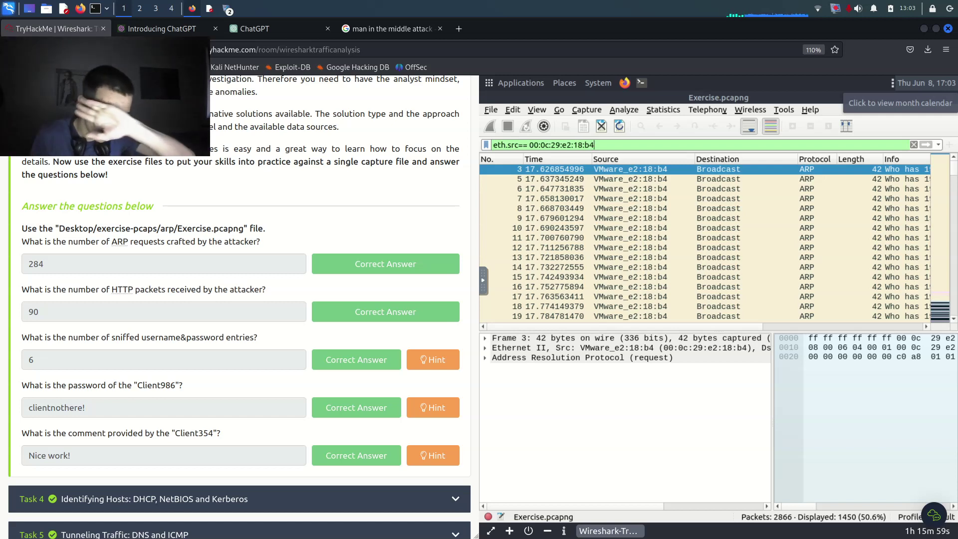
- Add "and http" back to the source MAC address filter and apply it
type("and ")
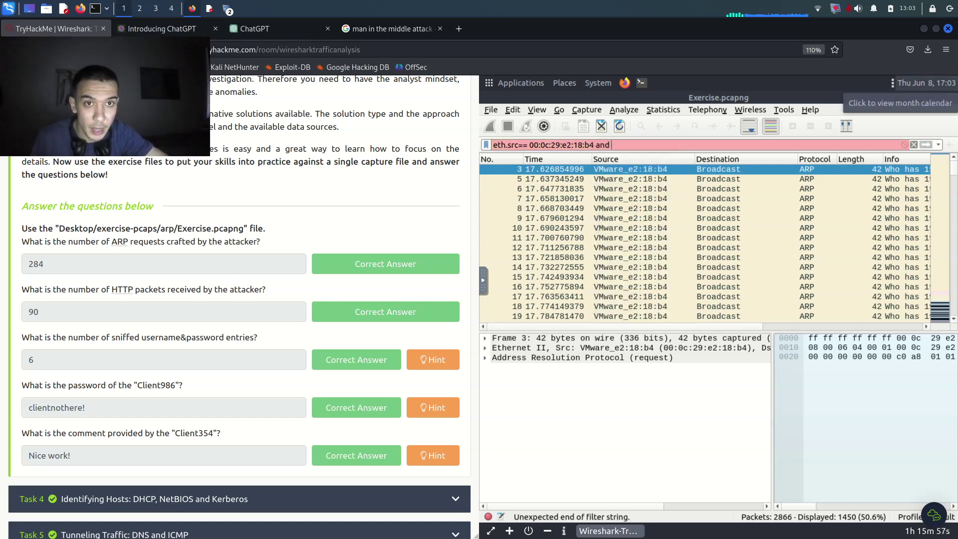
type("http")
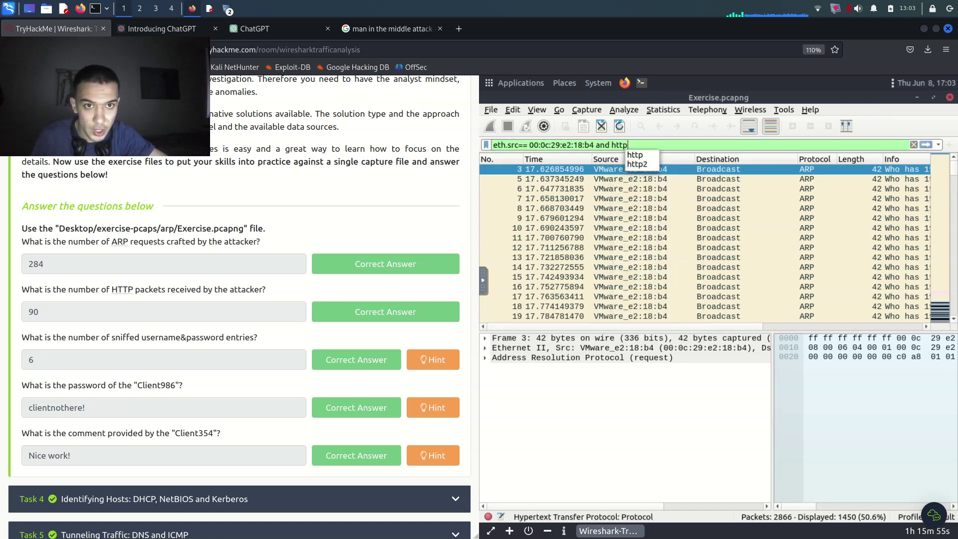
key("Return")
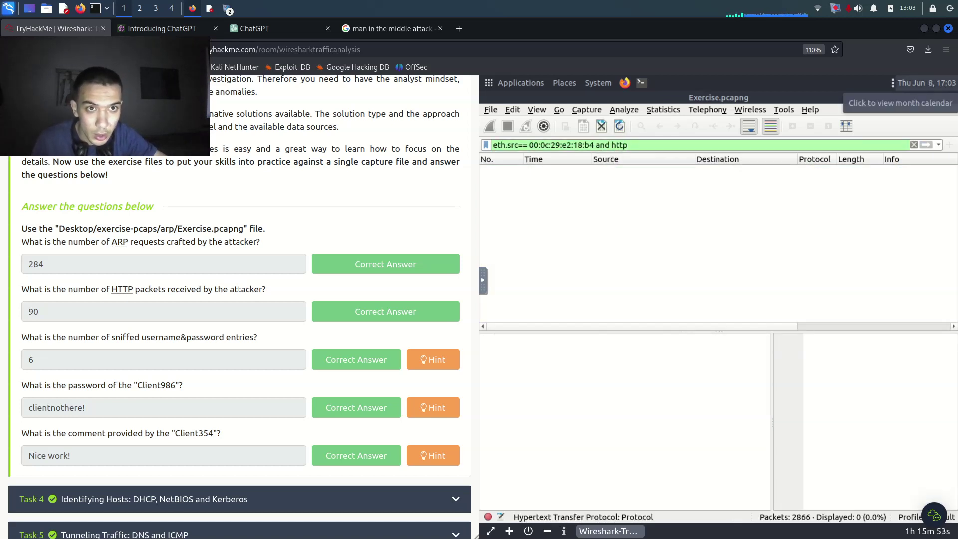
- Replace the http condition with "tcp.port == 80" in the source MAC address filter and apply it
key("BackSpace")
key("BackSpace")
key("BackSpace")
key("BackSpace")
type("rc")
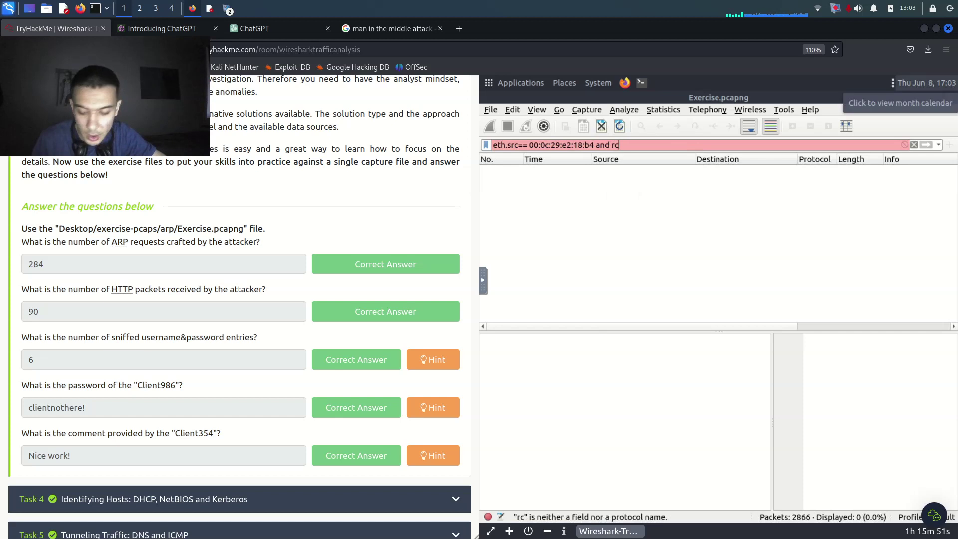
key("BackSpace")
key("BackSpace")
type("tcp.port ")
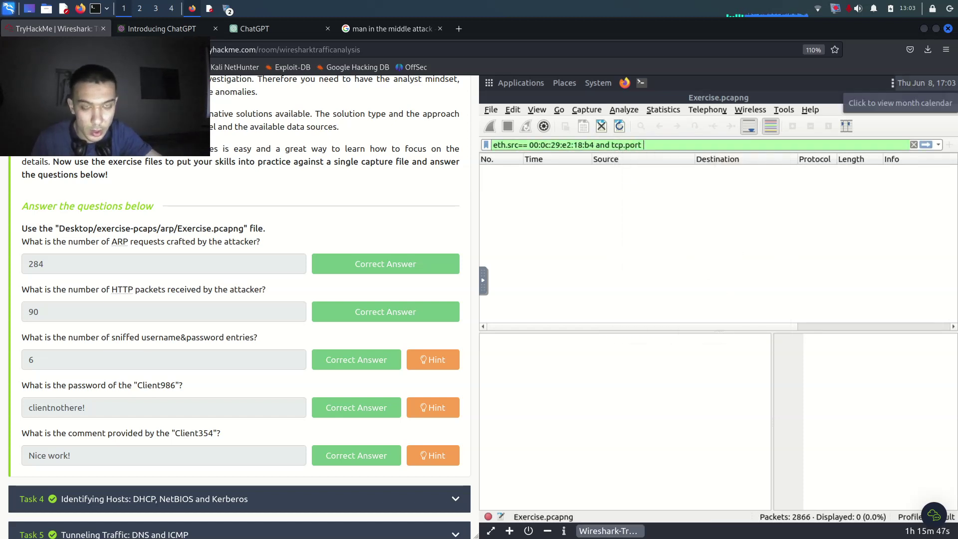
type("== ")
type("80")
key("Return")
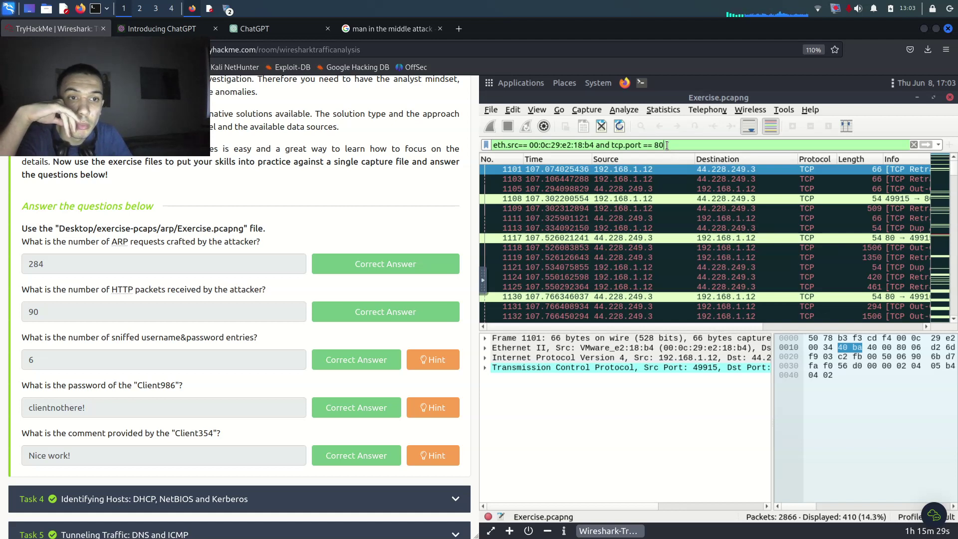
- Sort the packet list by protocol and apply the filter with http in place of the tcp.port condition
left_click(812, 159)
left_click(812, 160)
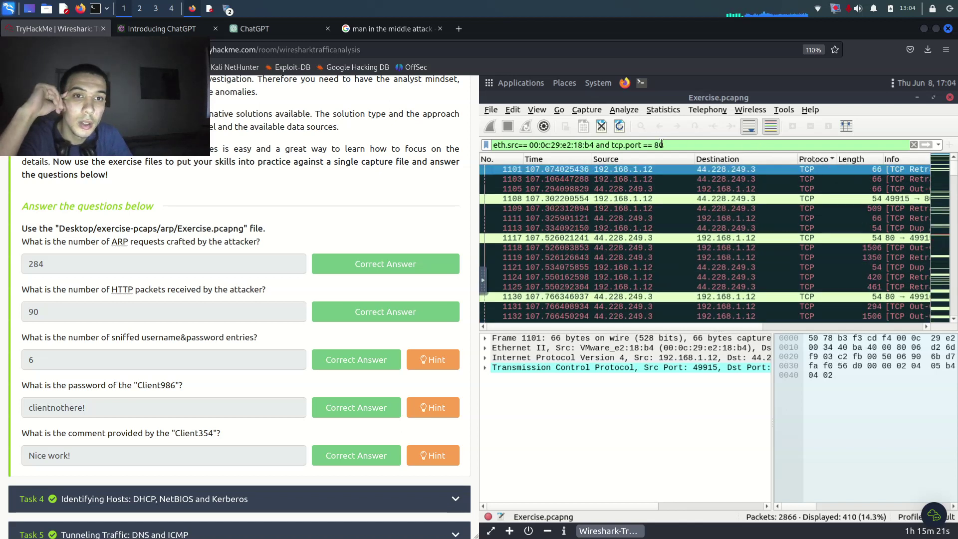
left_click_drag(611, 145, 668, 146)
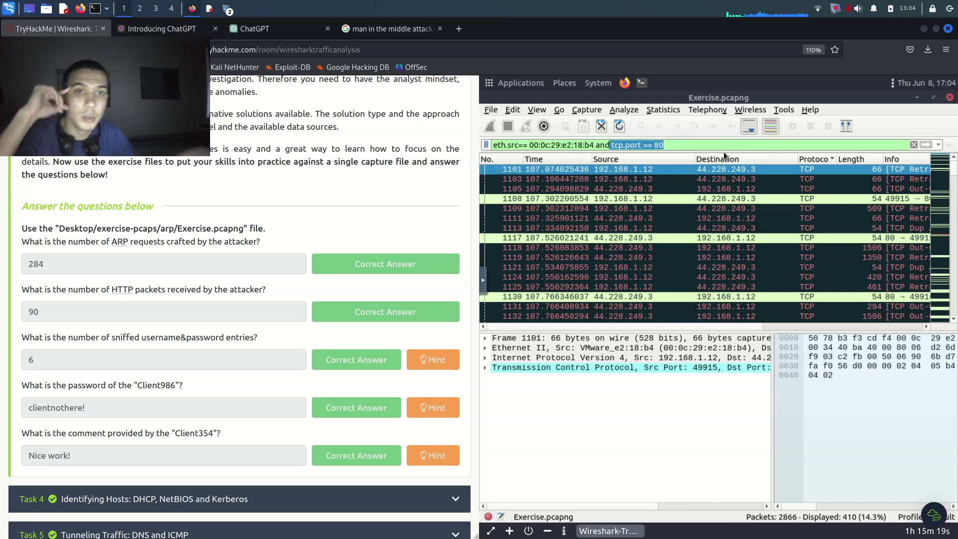
key("BackSpace")
type("http")
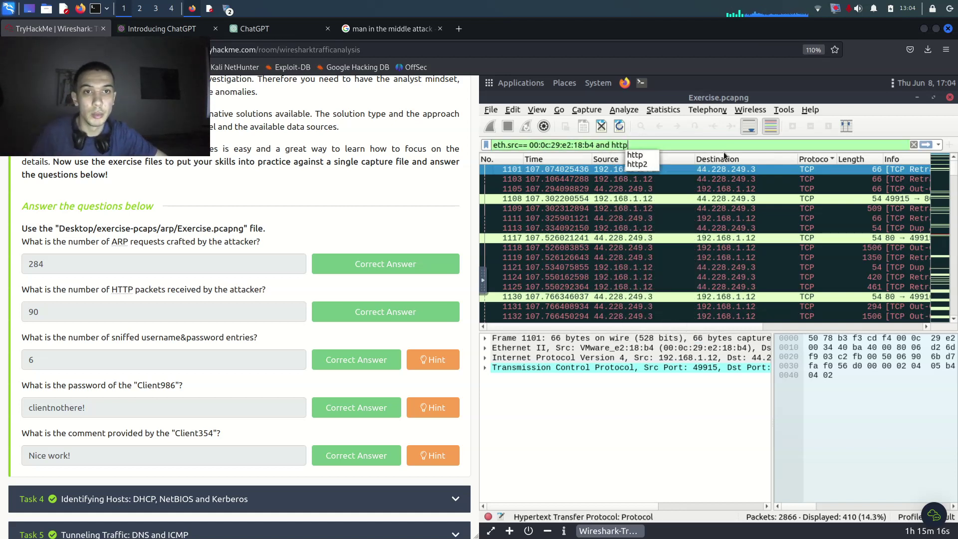
key("Return")
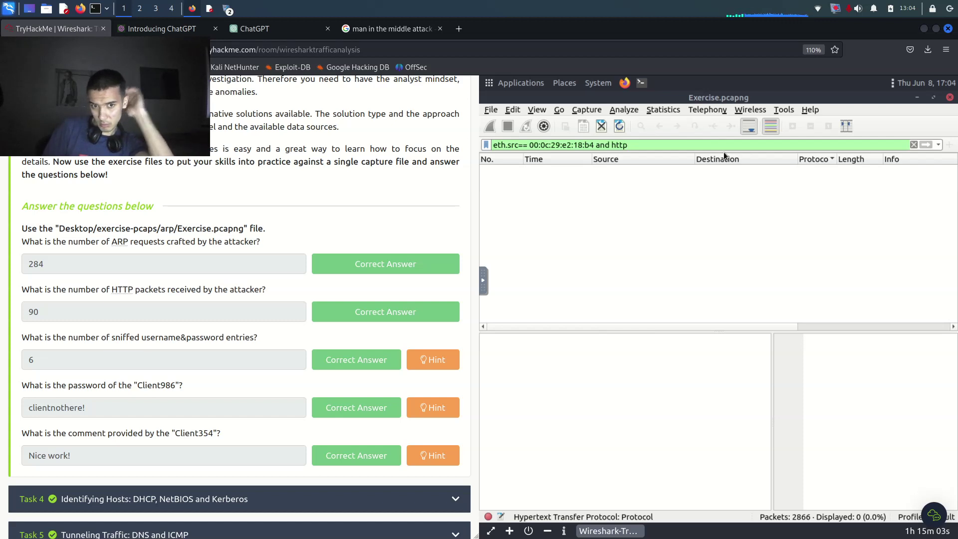
- Try the suggested http2 in place of http in the display filter, and restore http
key("BackSpace")
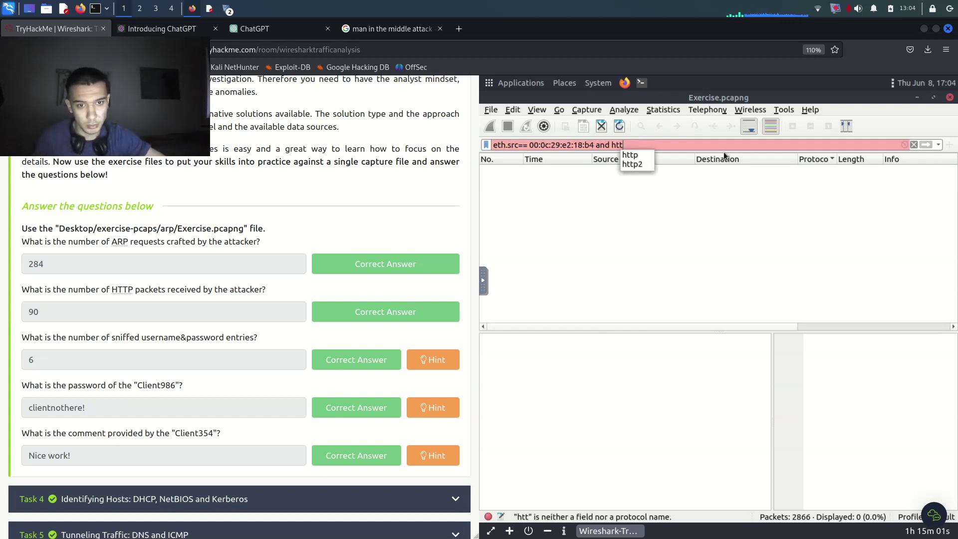
key("Down")
key("Down")
key("Return")
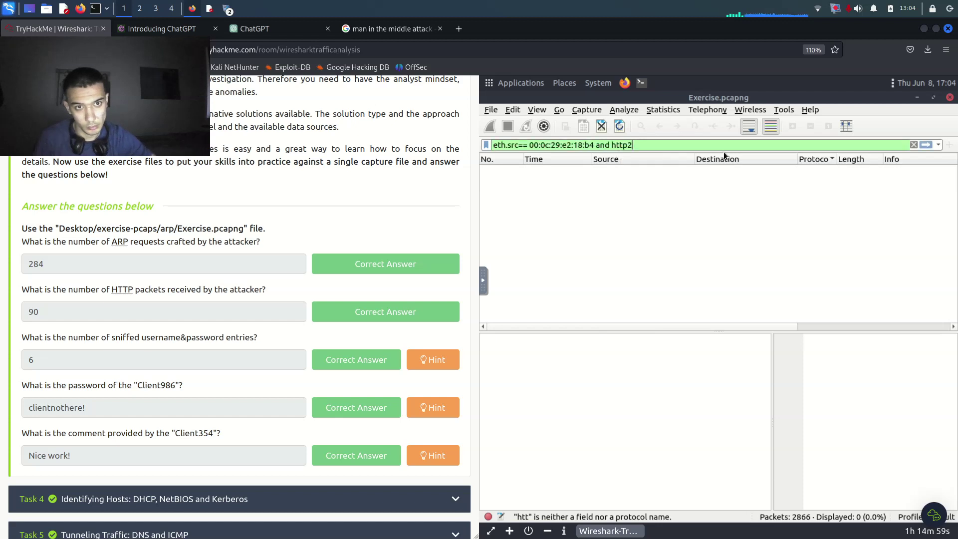
key("BackSpace")
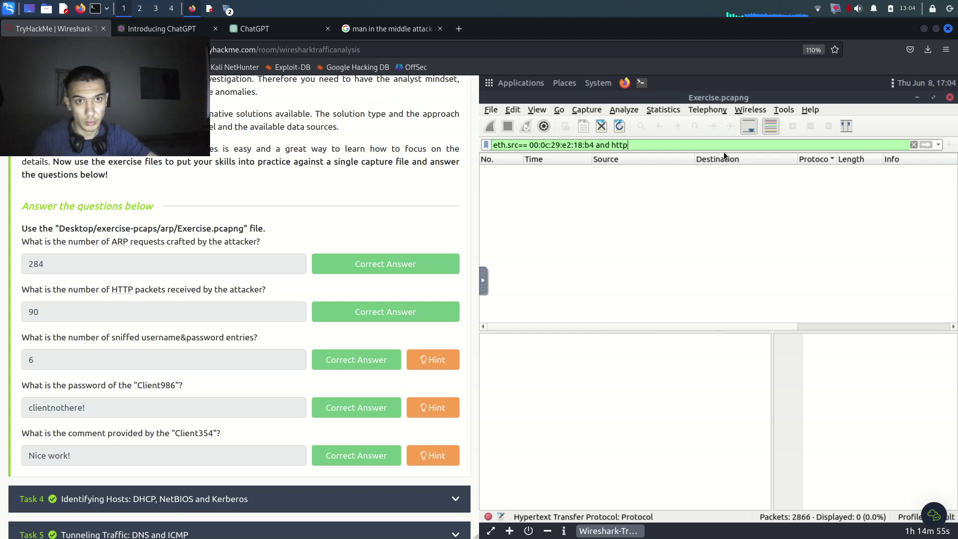
- Change eth.src to eth.dst in the display filter and apply it to show HTTP packets sent to the attacker's MAC address
key("Left")
key("Left")
key("Left")
key("Left")
key("Left")
key("Left")
key("Left")
key("Left")
key("Left")
key("Left")
key("Left")
key("Left")
key("Left")
key("Left")
key("Left")
key("Left")
key("Left")
key("Left")
key("Left")
key("Left")
key("Left")
key("Left")
key("Left")
key("Left")
key("Left")
key("Left")
key("Left")
key("Left")
key("Left")
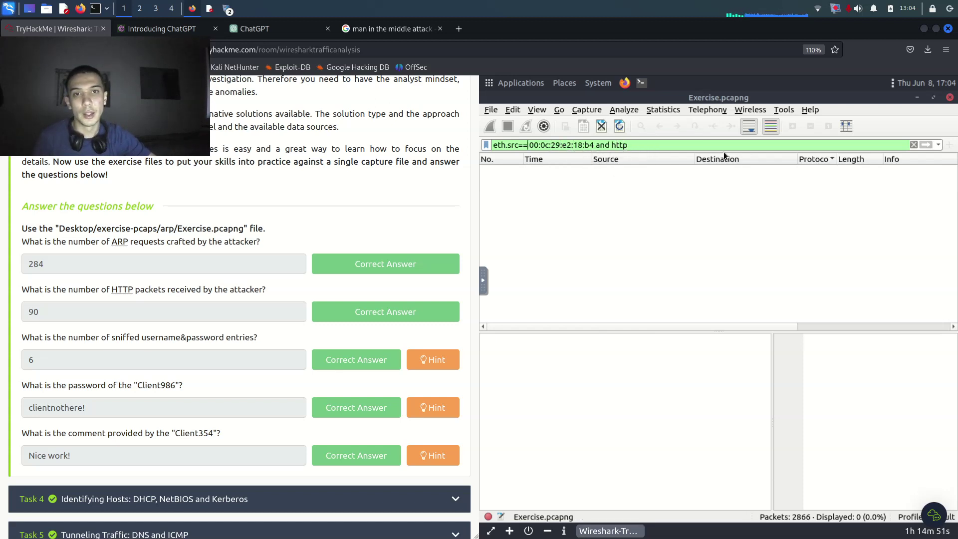
key("BackSpace")
key("BackSpace")
key("BackSpace")
key("BackSpace")
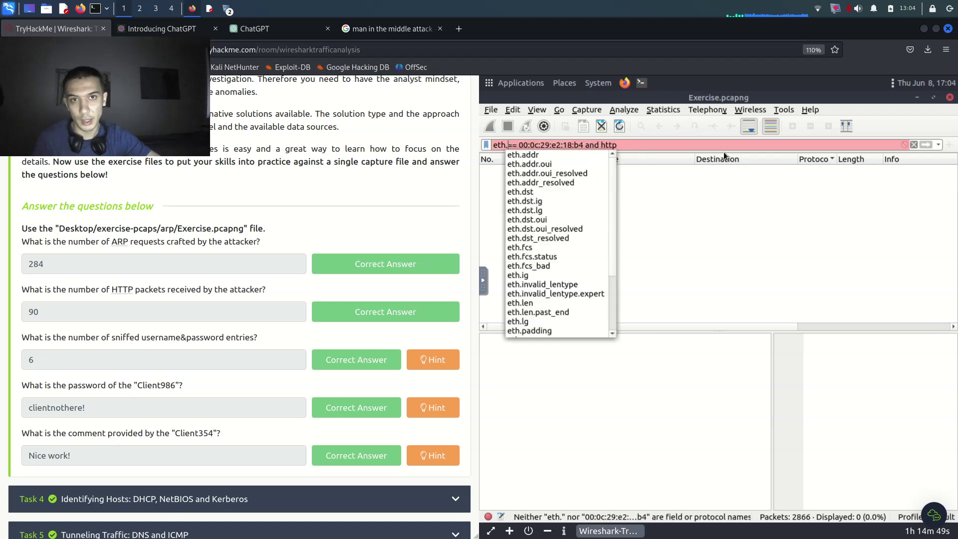
type(".dst")
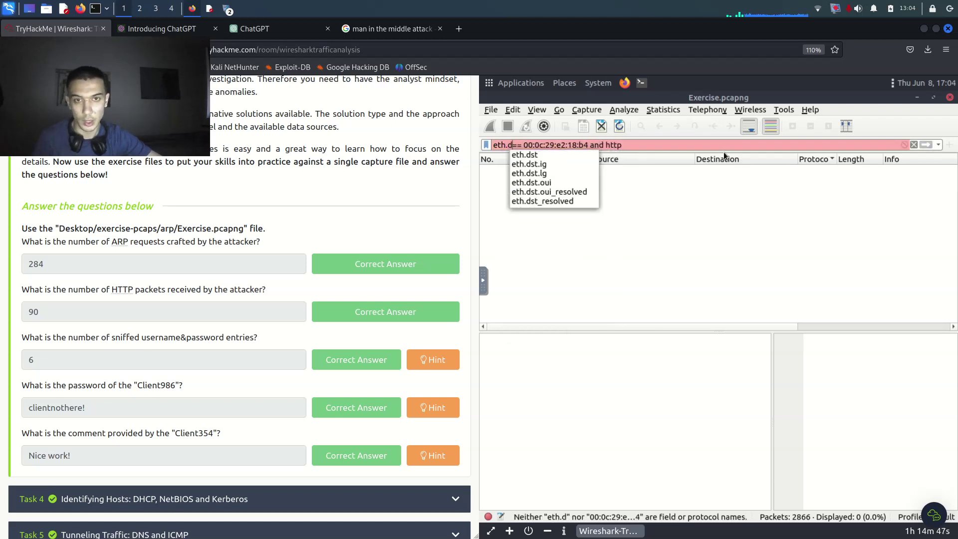
key("Return")
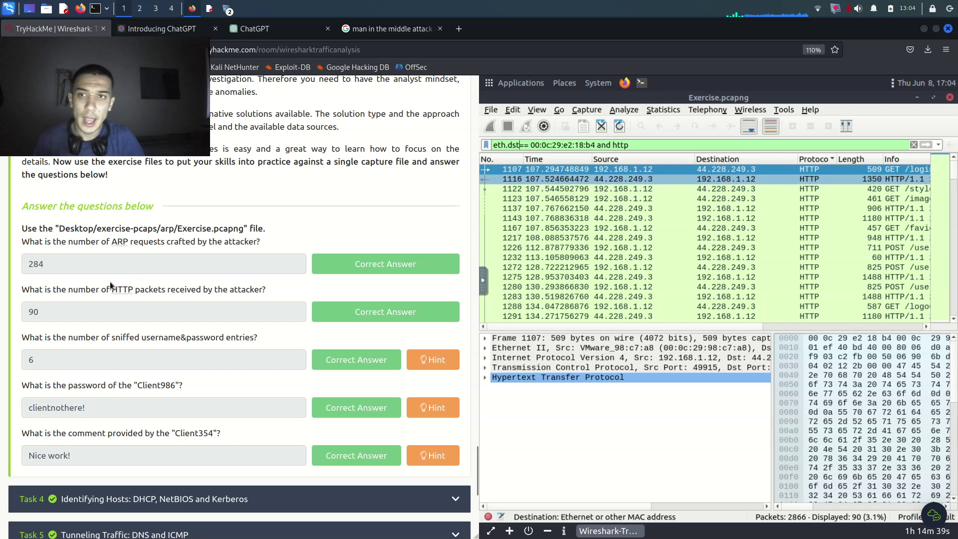
- Switch to the ChatGPT conversation and begin a message reading "i have an attacker mac adress so i want to be check on wireshark"
left_click(295, 32)
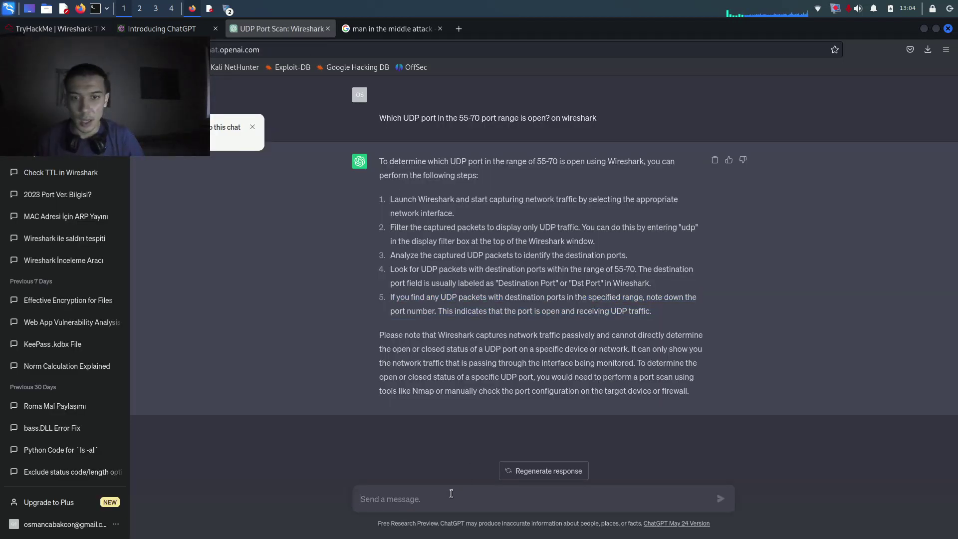
type("i hace a")
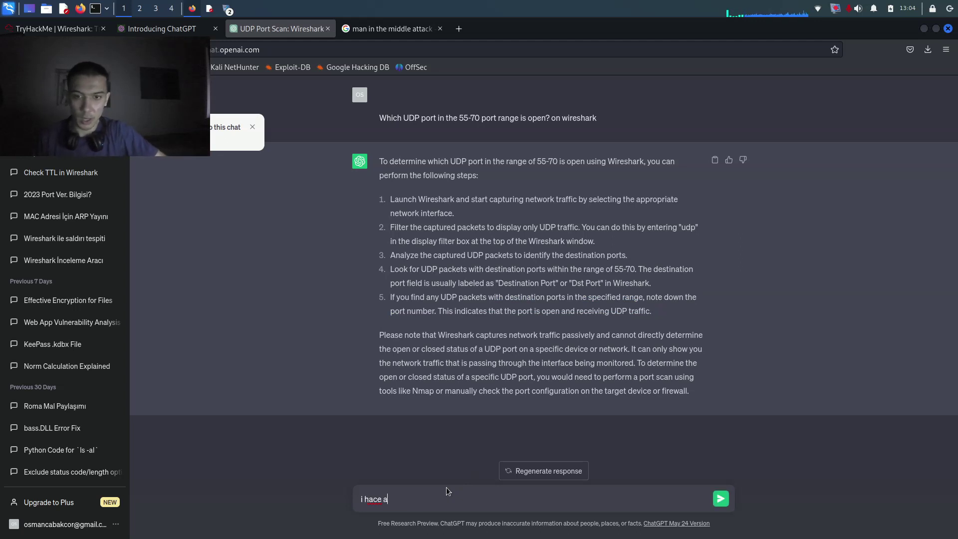
type("k")
key("BackSpace")
key("BackSpace")
type("ve an")
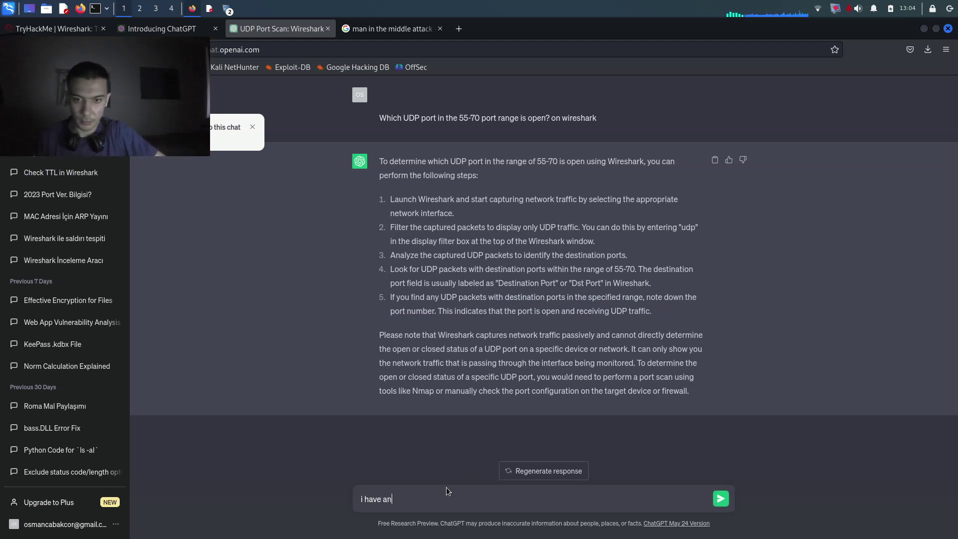
type(" attacker")
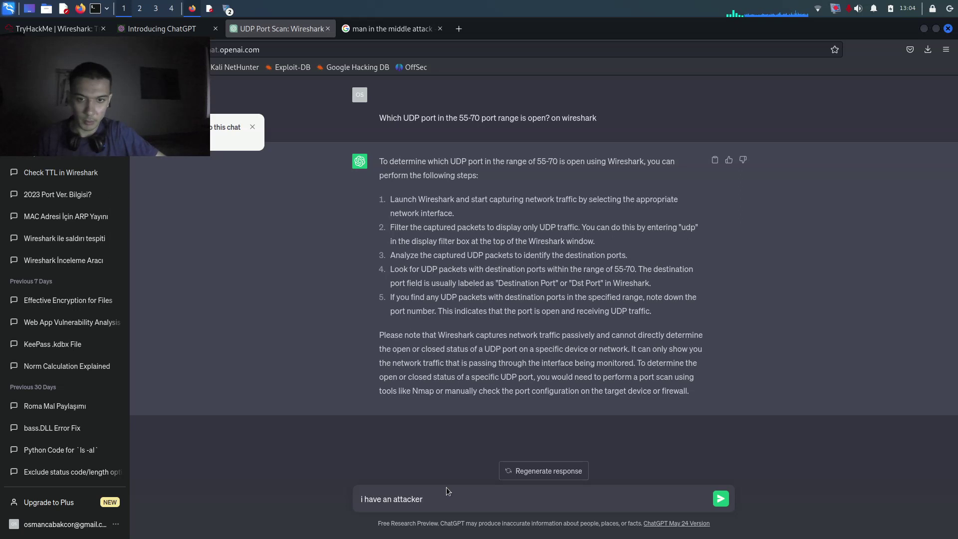
type(" mac adre")
type("ses")
key("BackSpace")
type("es so")
key("BackSpace")
key("BackSpace")
key("BackSpace")
key("BackSpace")
key("BackSpace")
type("ss so i want to")
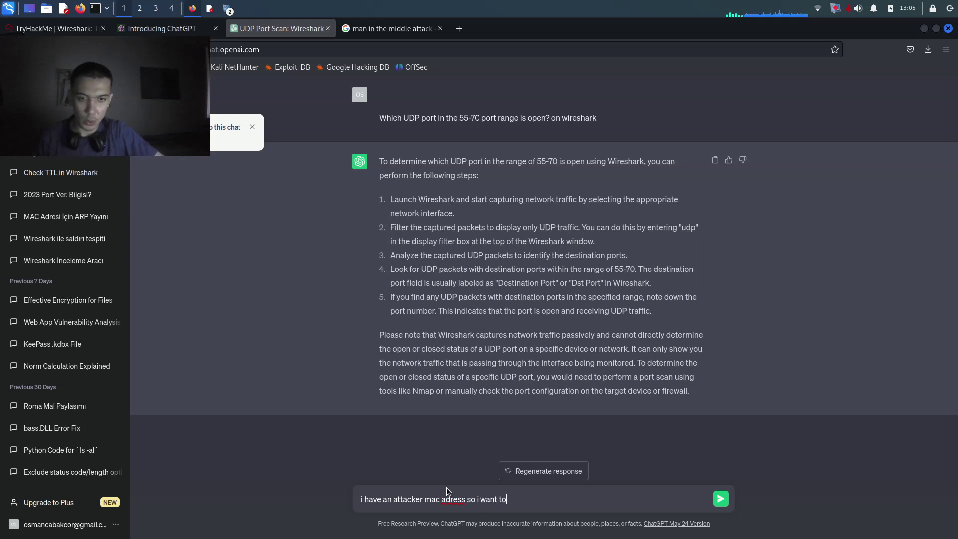
type(" be check on wie")
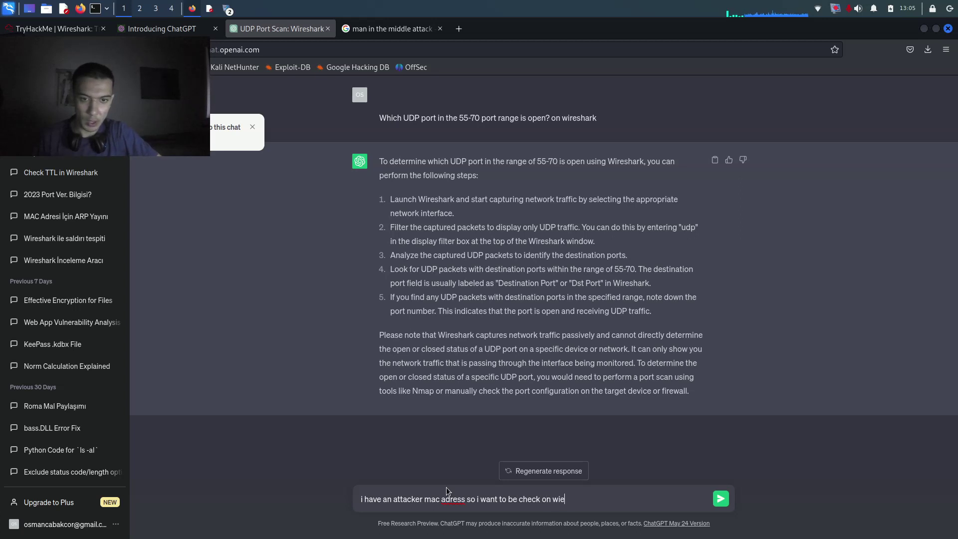
key("BackSpace")
type("reshark")
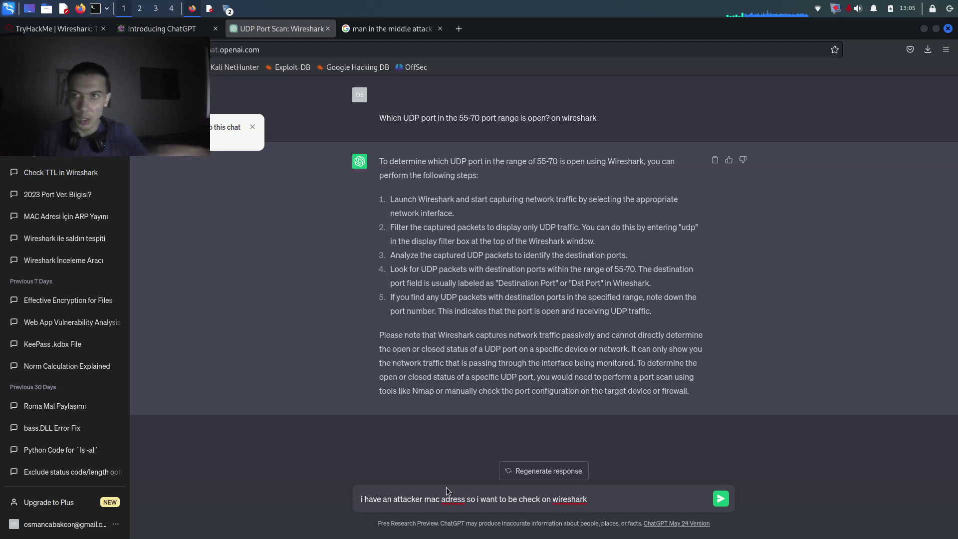
- Complete the message with "to how many http packet received", checking the wording of the exercise question, and send it
type(" to")
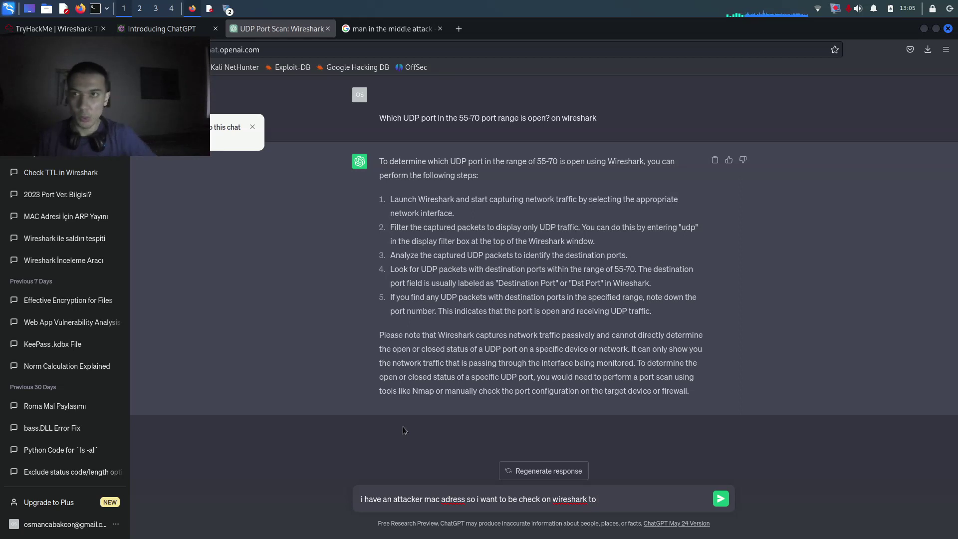
type(" how many ht")
key("BackSpace")
key("BackSpace")
type("http")
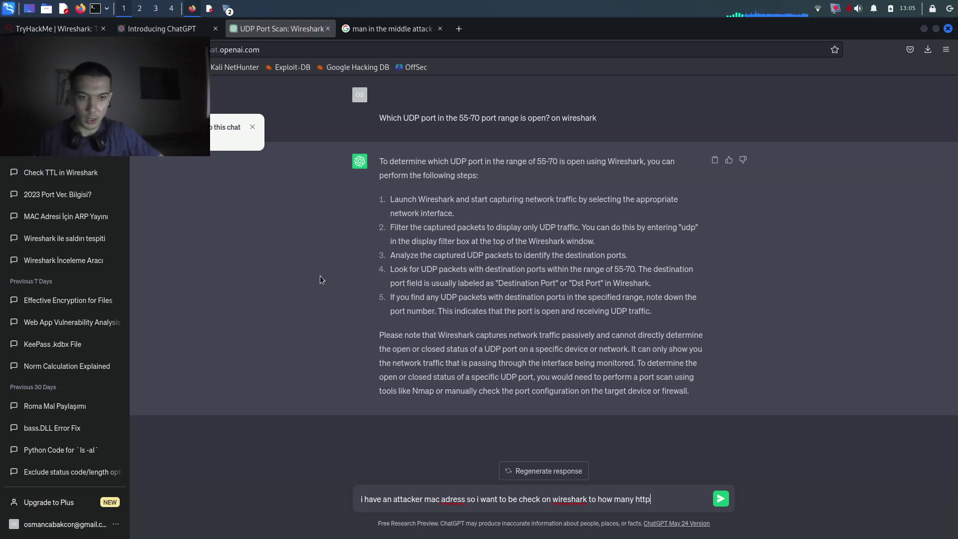
type(" packer")
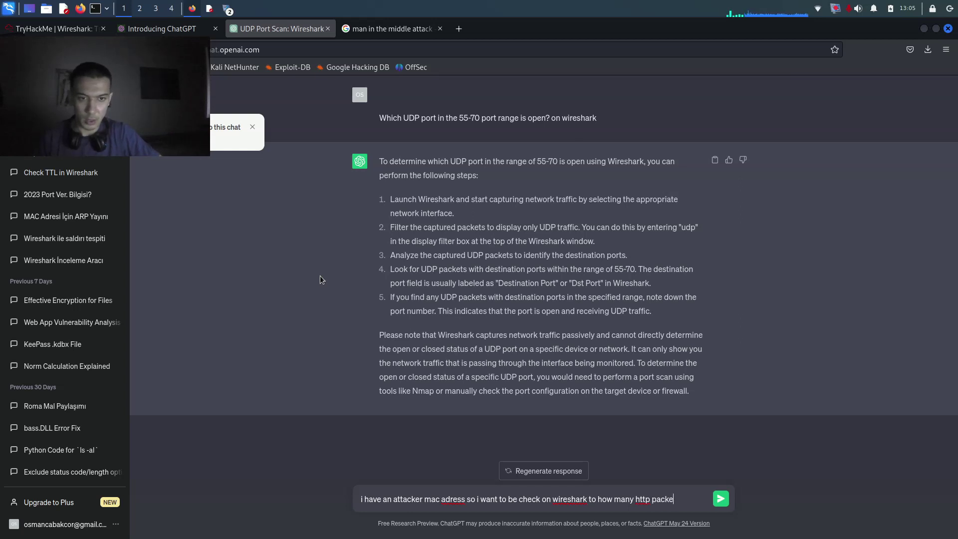
left_click(57, 26)
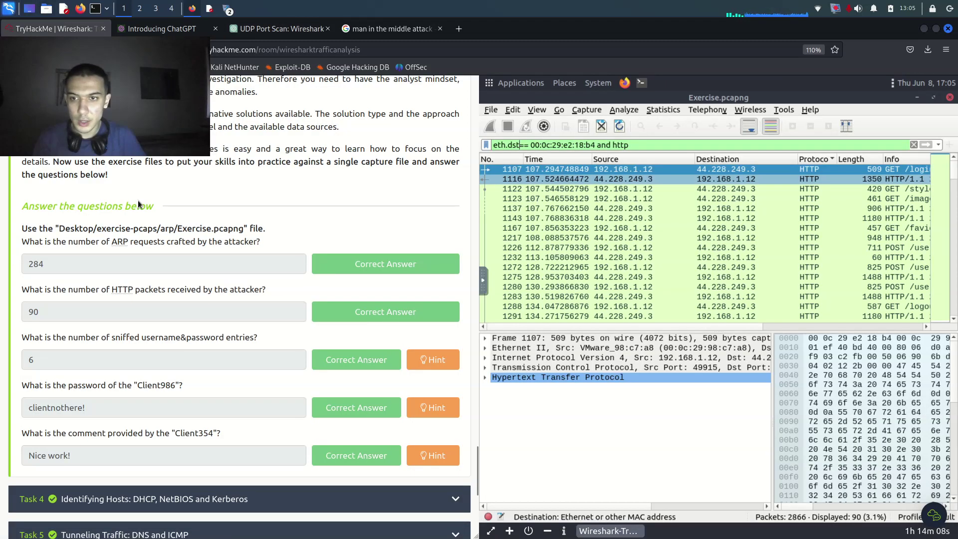
left_click(296, 28)
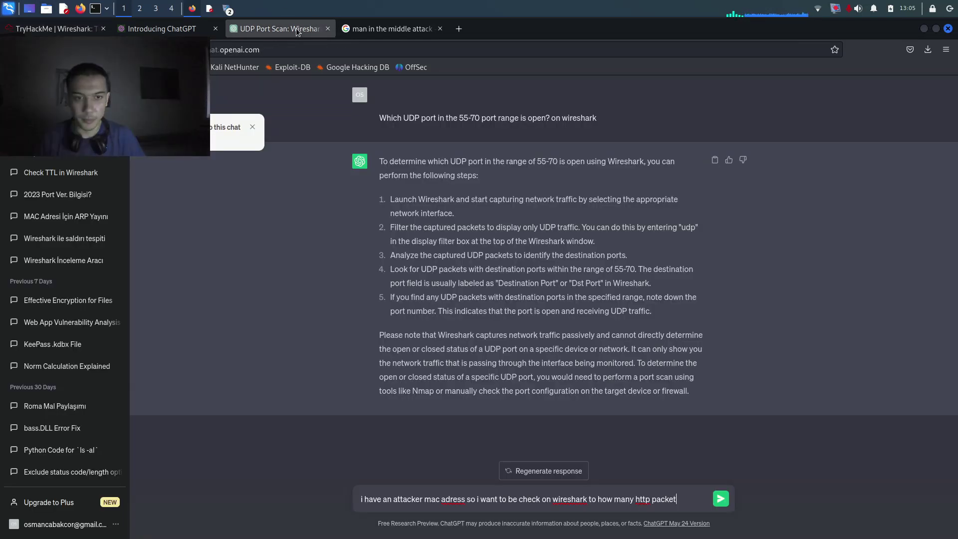
type("re")
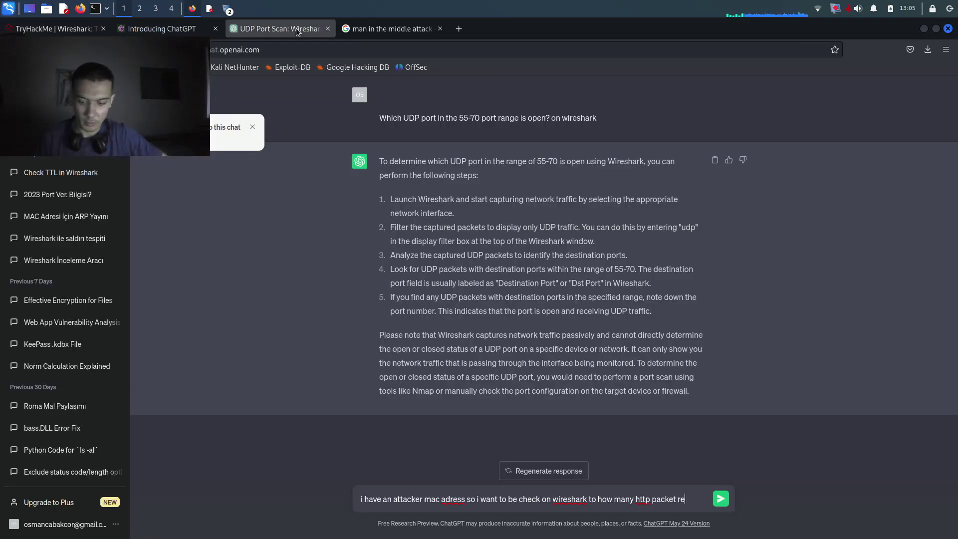
type("ceving")
key("BackSpace")
key("BackSpace")
key("BackSpace")
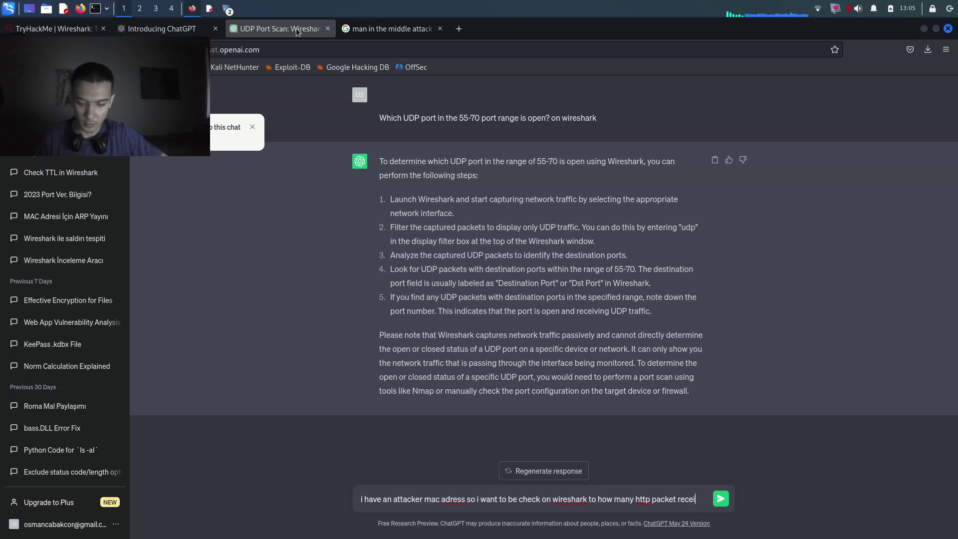
type("ved")
key("Return")
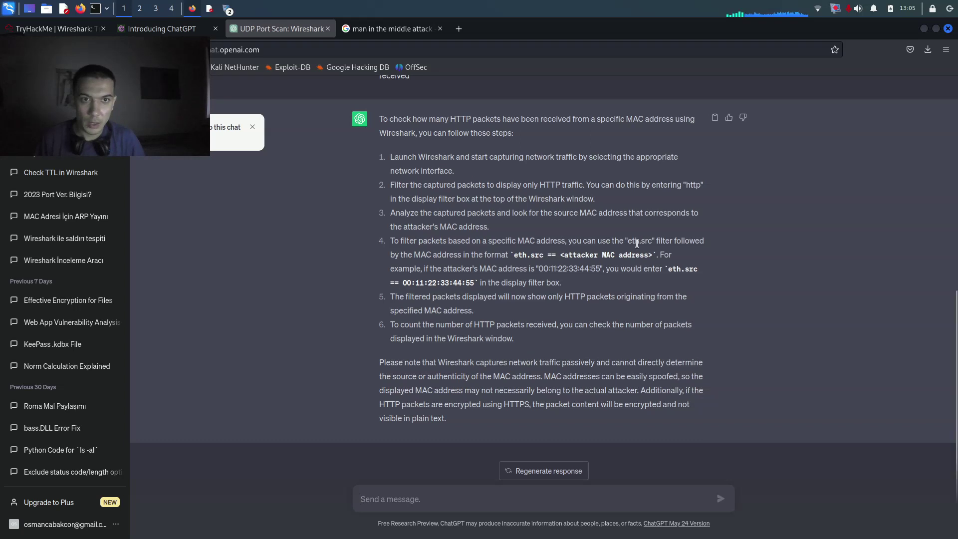
- Reply to ChatGPT's filtering instructions with "no its not working"
type("no ,")
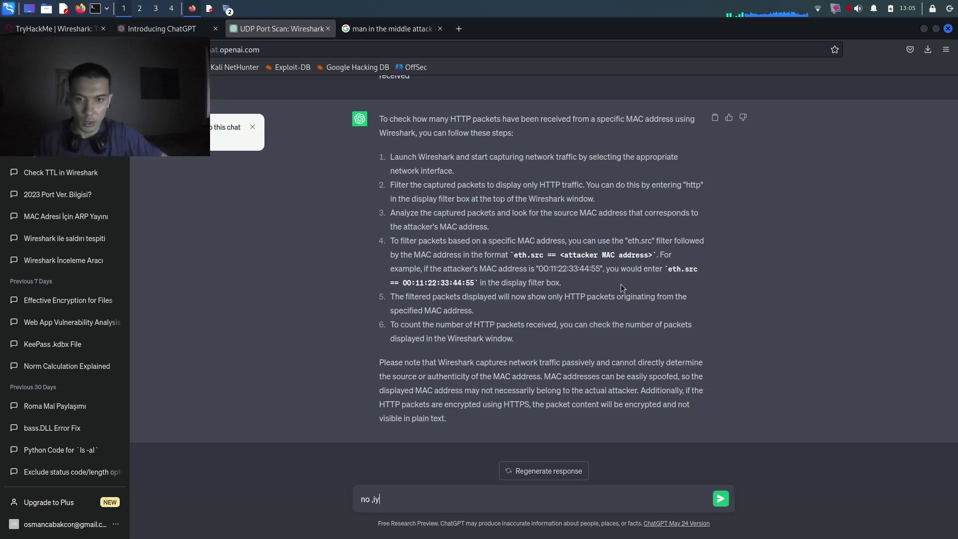
type(" iys")
key("BackSpace")
key("BackSpace")
key("BackSpace")
key("BackSpace")
type("t wori")
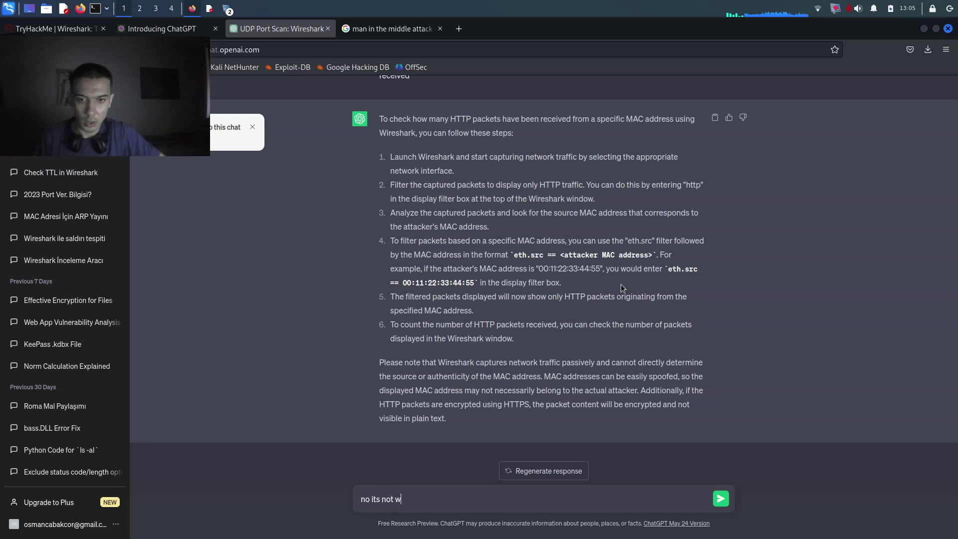
type("king")
key("Return")
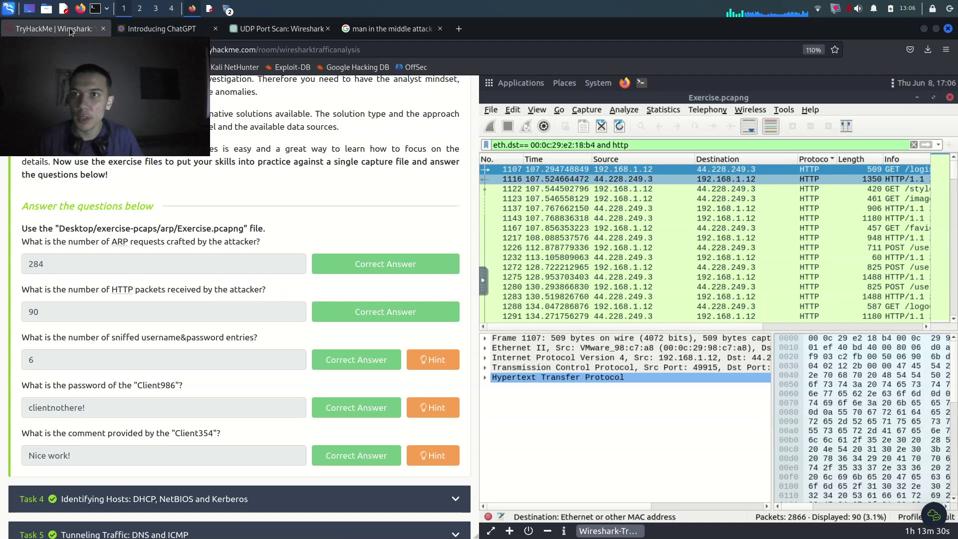
- Return to the TryHackMe room and review the ARP section's MITM findings, attacker MAC address table and spoofing examples
key("ctrl+1")
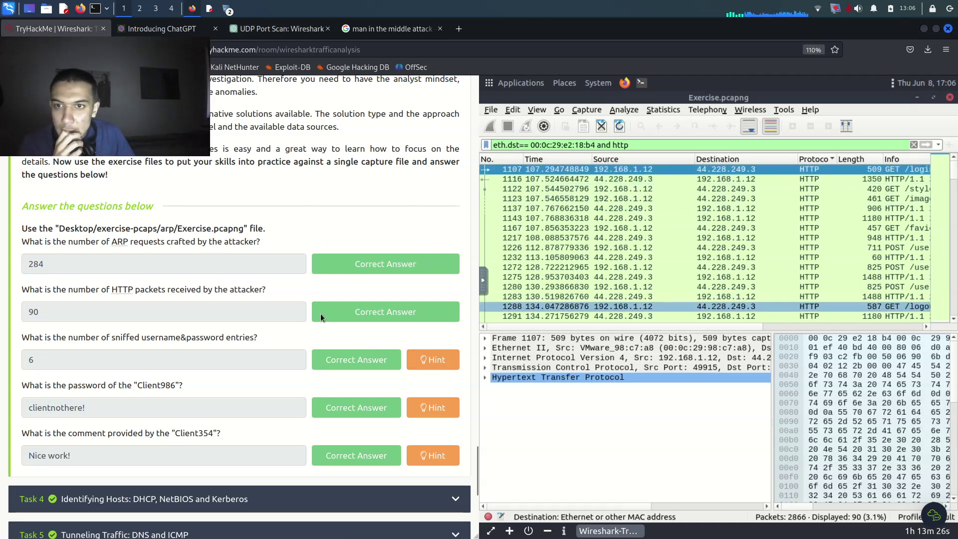
scroll(318, 310, "up", 20)
scroll(319, 310, "down", 6)
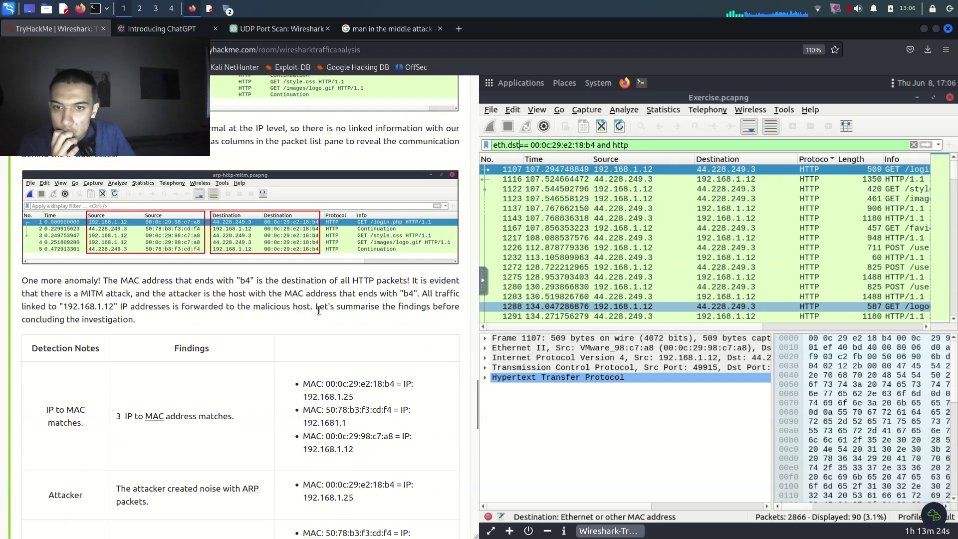
scroll(319, 310, "down", 2)
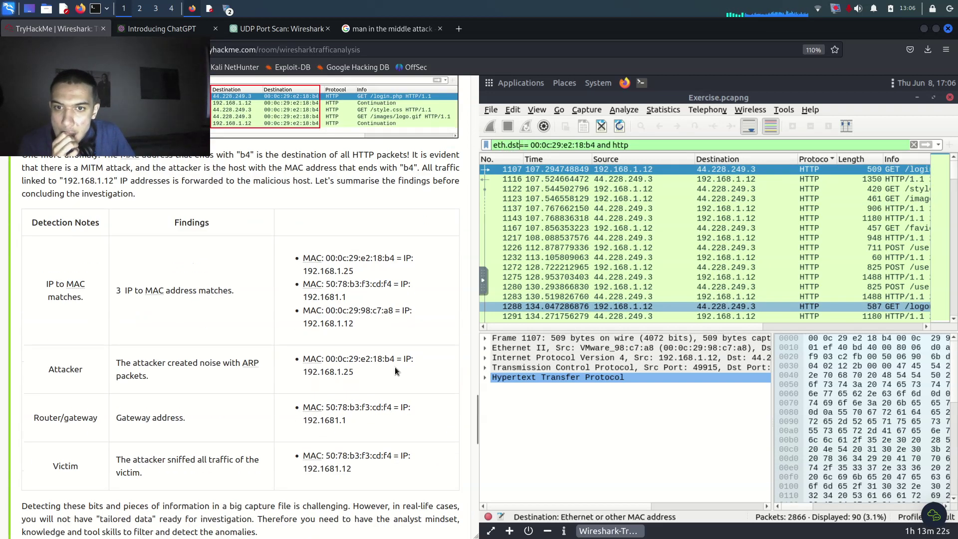
scroll(394, 366, "up", 10)
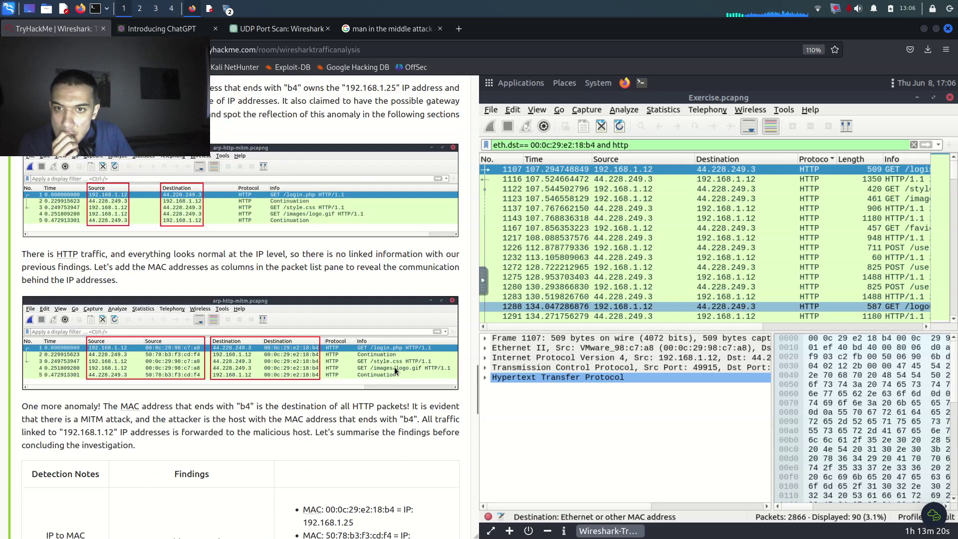
scroll(394, 367, "down", 4)
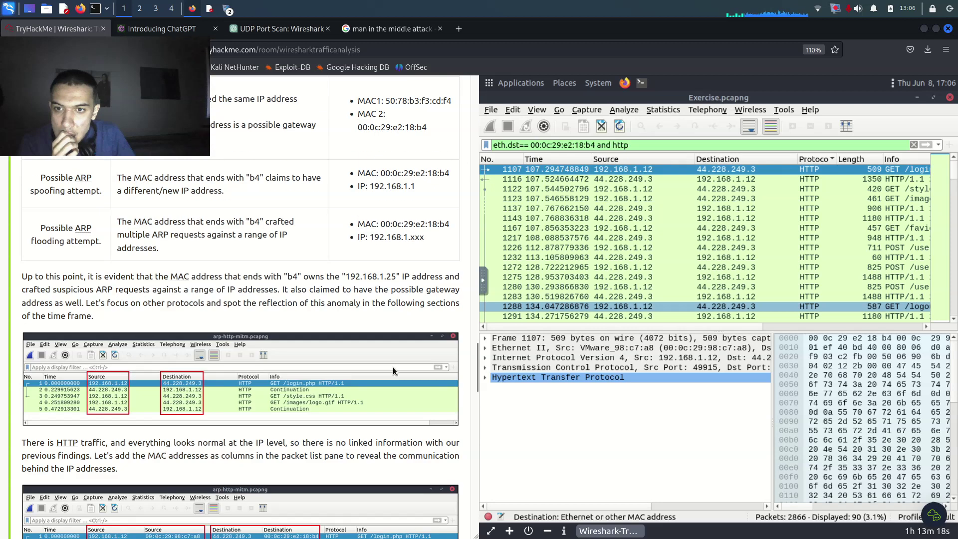
scroll(394, 367, "up", 6)
scroll(393, 368, "up", 14)
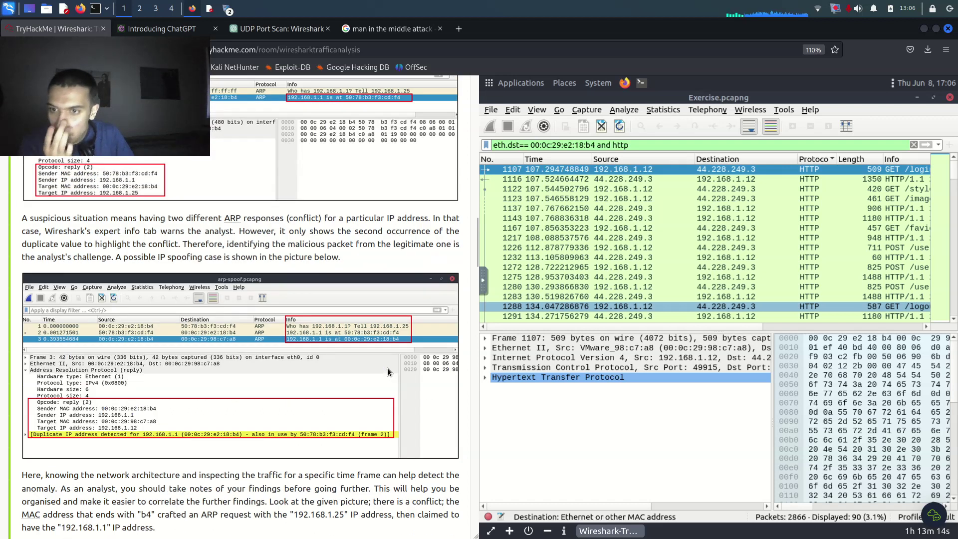
scroll(387, 367, "up", 3)
- Go back to ChatGPT and send the reply "its work with eth.dst"
left_click(294, 30)
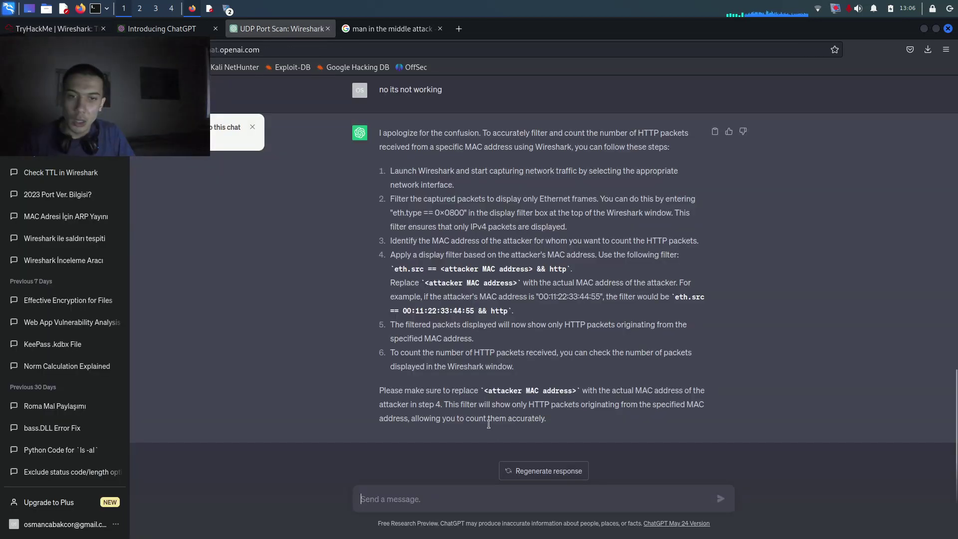
type("it ")
type(" wıor")
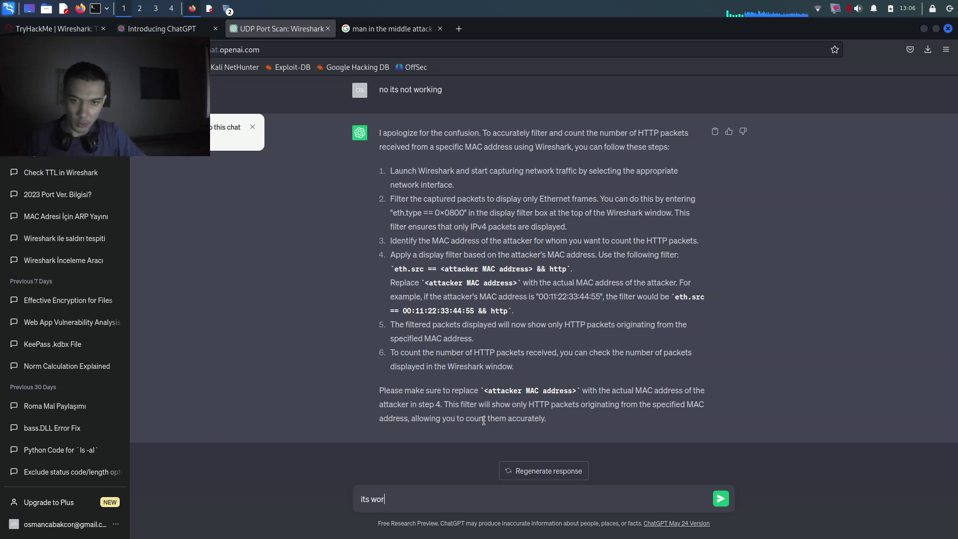
type("etgh")
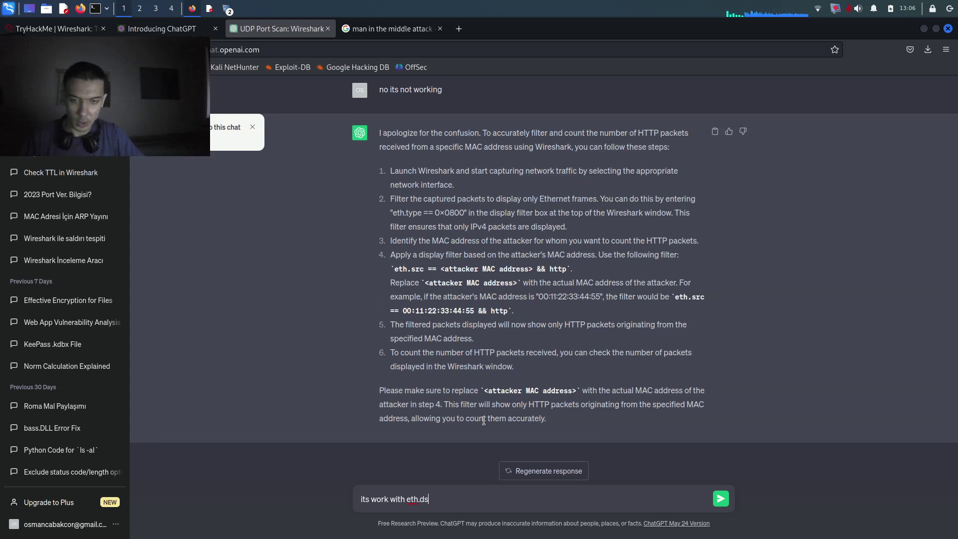
type("t")
key("Return")
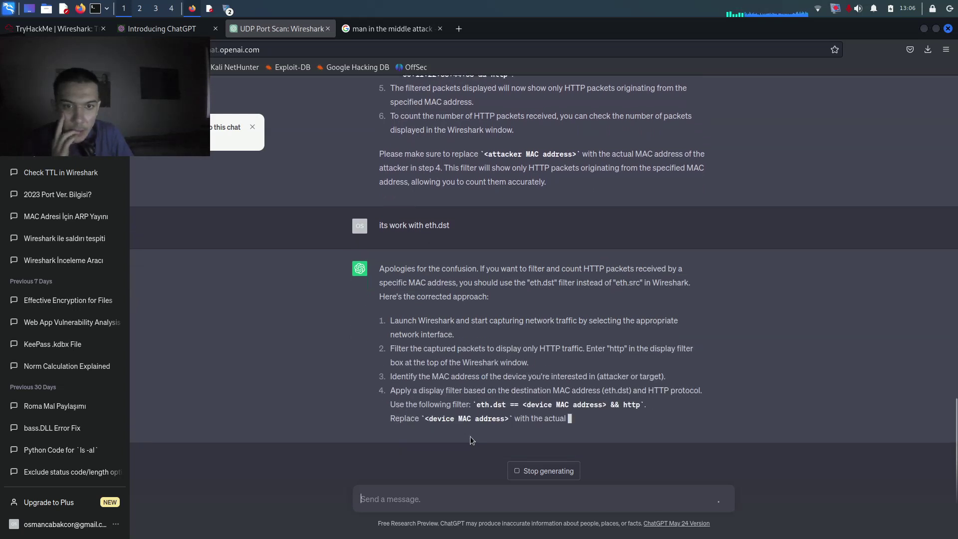
- Return to the TryHackMe exercise questions and read the one about the number of sniffed username&password entries
left_click(52, 29)
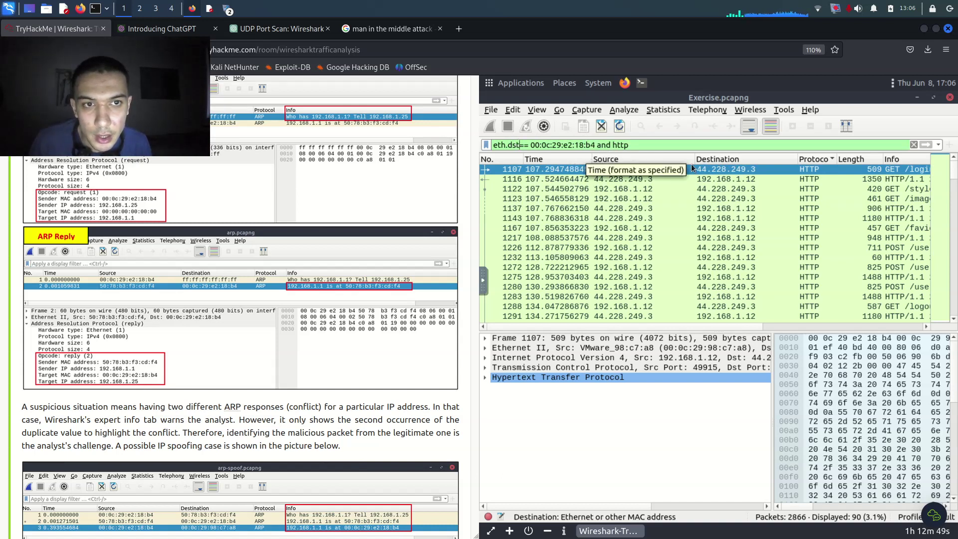
scroll(314, 220, "down", 15)
scroll(328, 200, "down", 12)
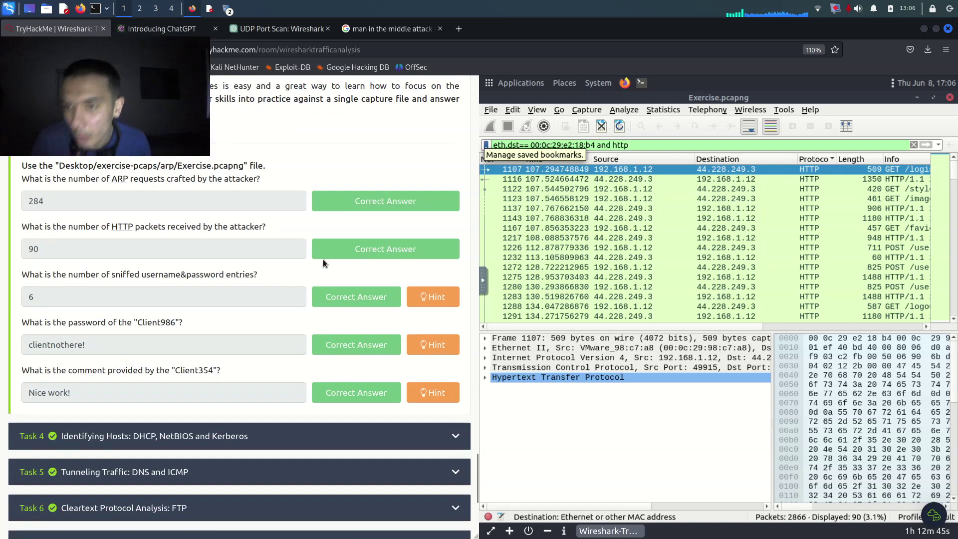
left_click_drag(29, 275, 203, 280)
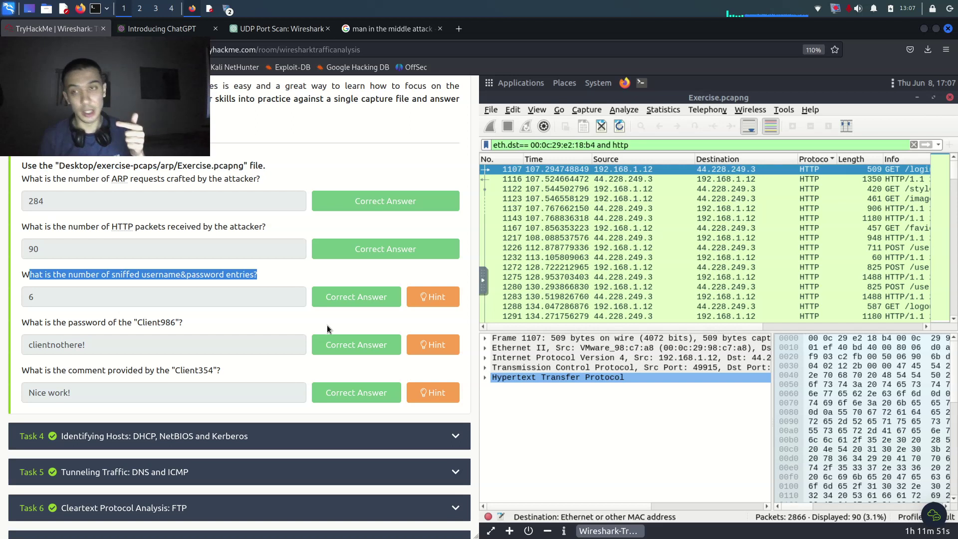
left_click(307, 183)
- Clear the display filter text and follow the TCP stream of HTTP packet 1107 to read its request headers
triple_click(648, 144)
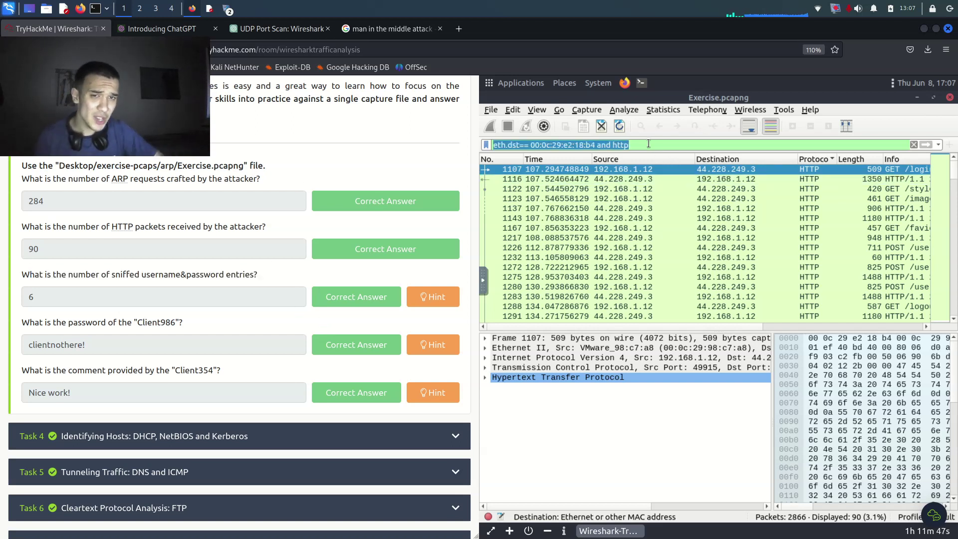
key("BackSpace")
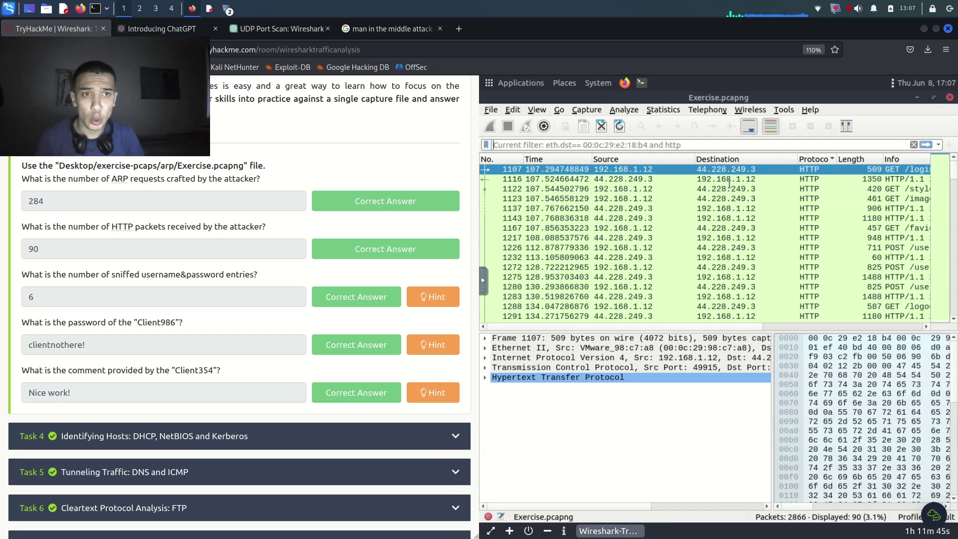
right_click(633, 166)
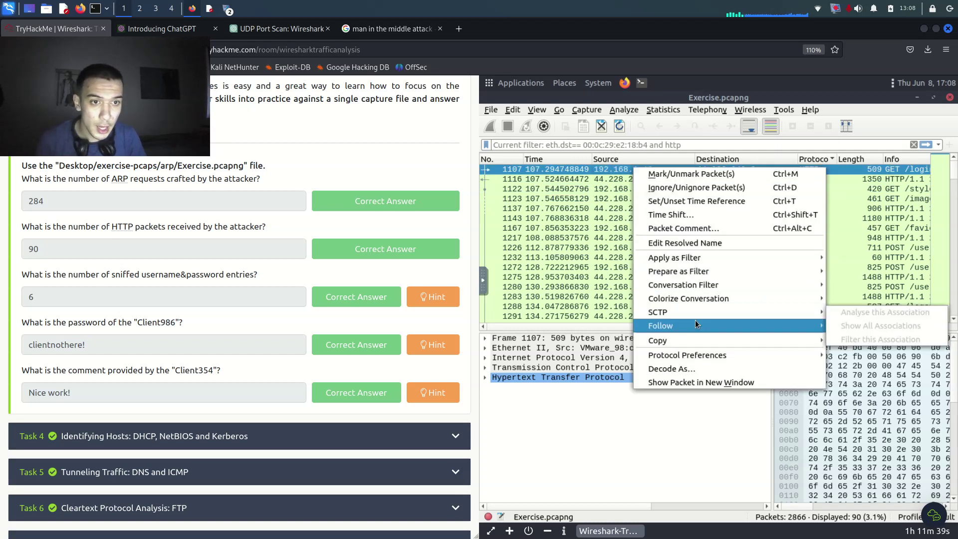
mouse_move(701, 323)
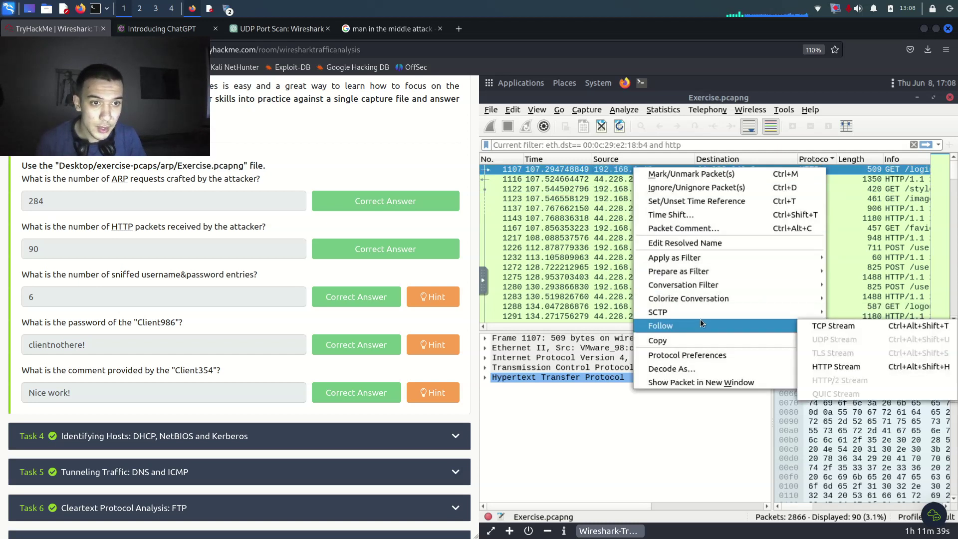
left_click(817, 326)
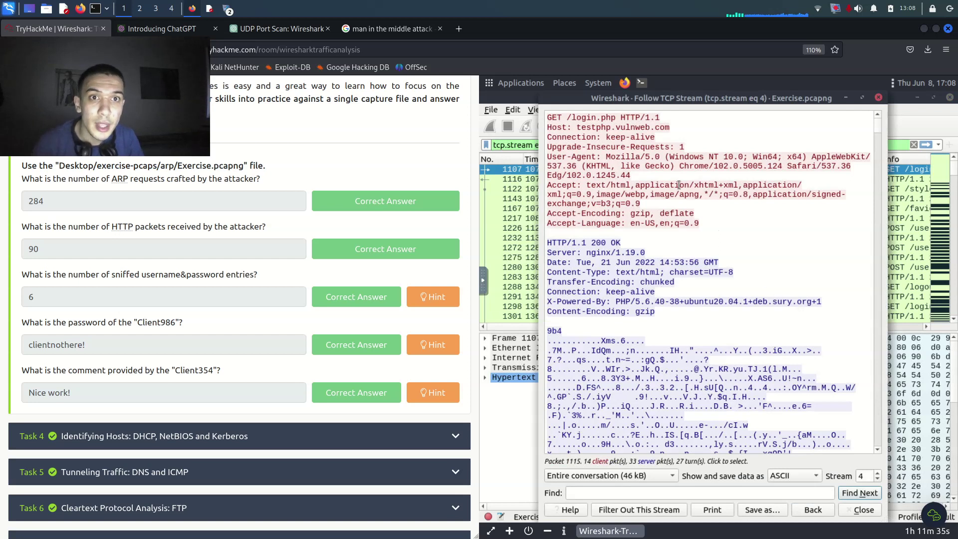
- Switch to Mousepad, record the host testphp.vulnweb.com on a new line below the MAC address, and minimize the notes
left_click(209, 8)
key("Return")
key("Return")
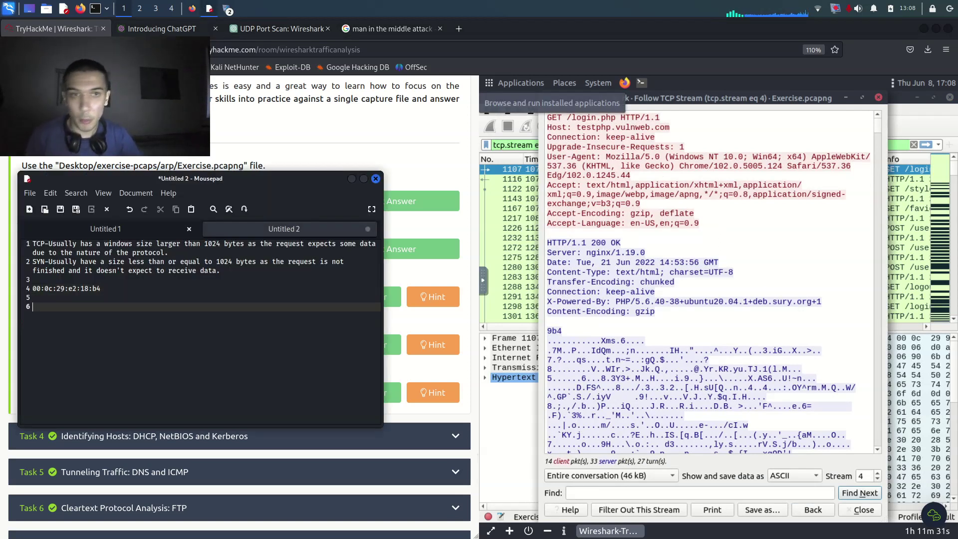
type("testphp.")
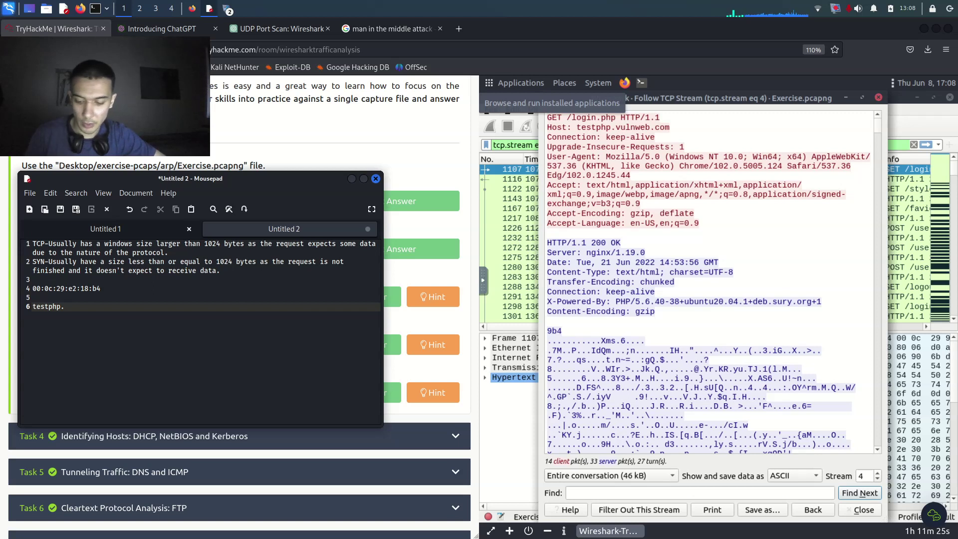
type("vulnn")
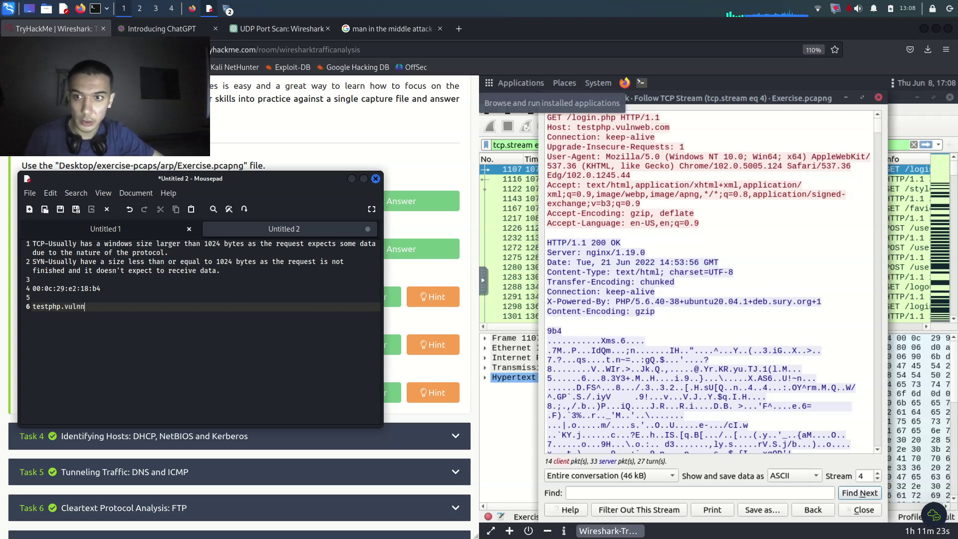
key("BackSpace")
type("wen.copm")
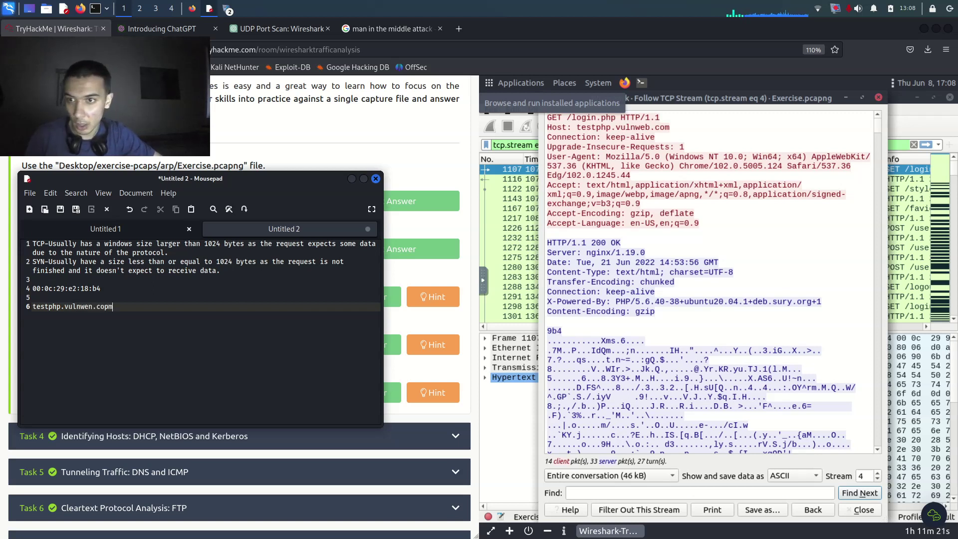
key("BackSpace")
key("BackSpace")
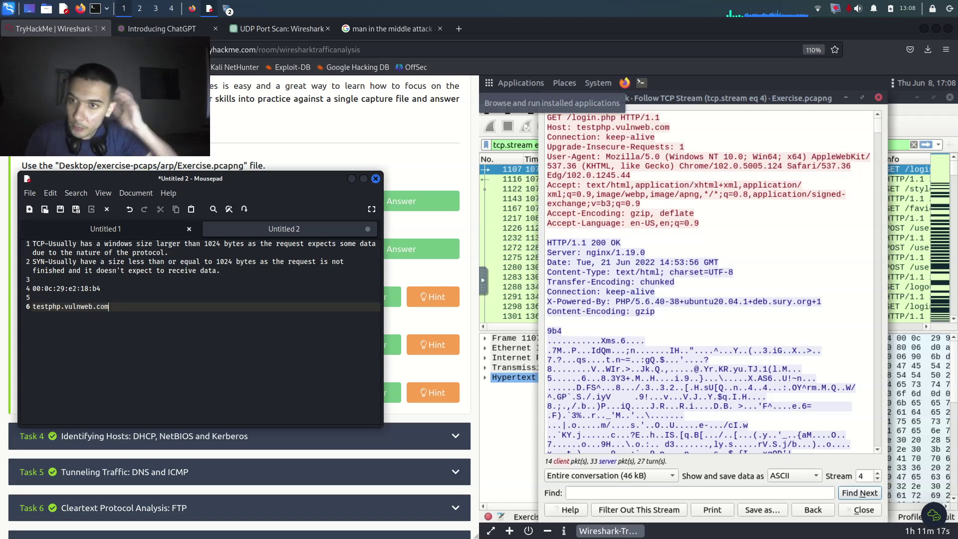
left_click(352, 178)
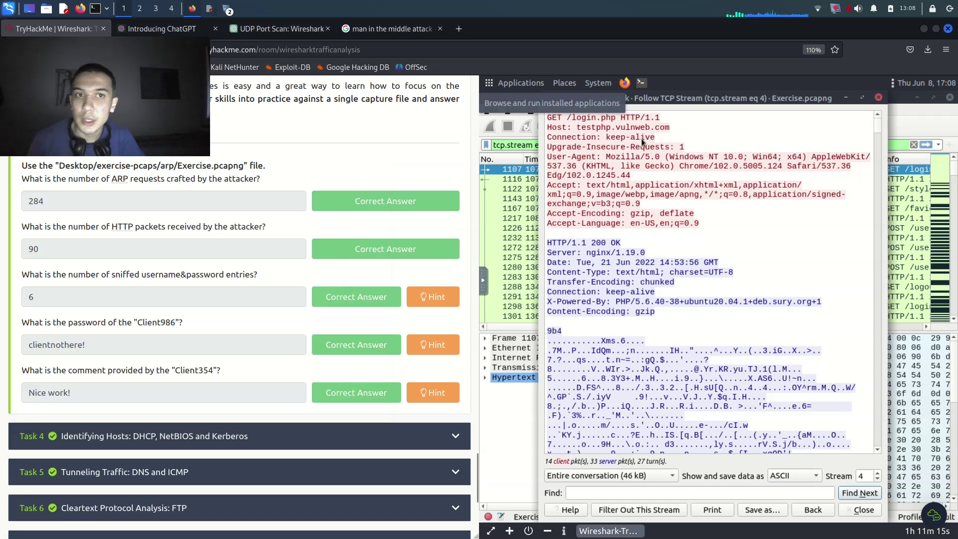
- Close the TCP stream and filter the capture with http.host == testphp.vulnweb.com, checking the saved host name in the notes
left_click(878, 98)
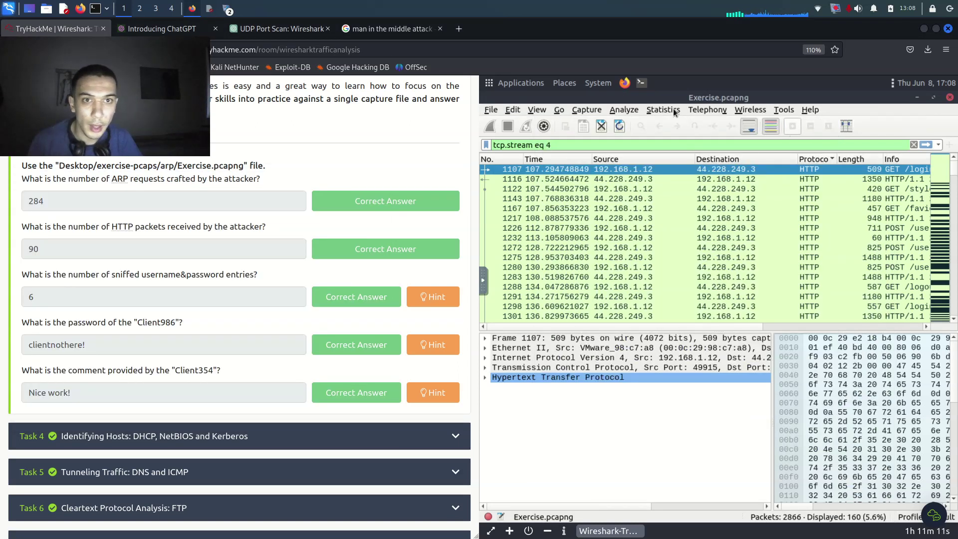
triple_click(558, 143)
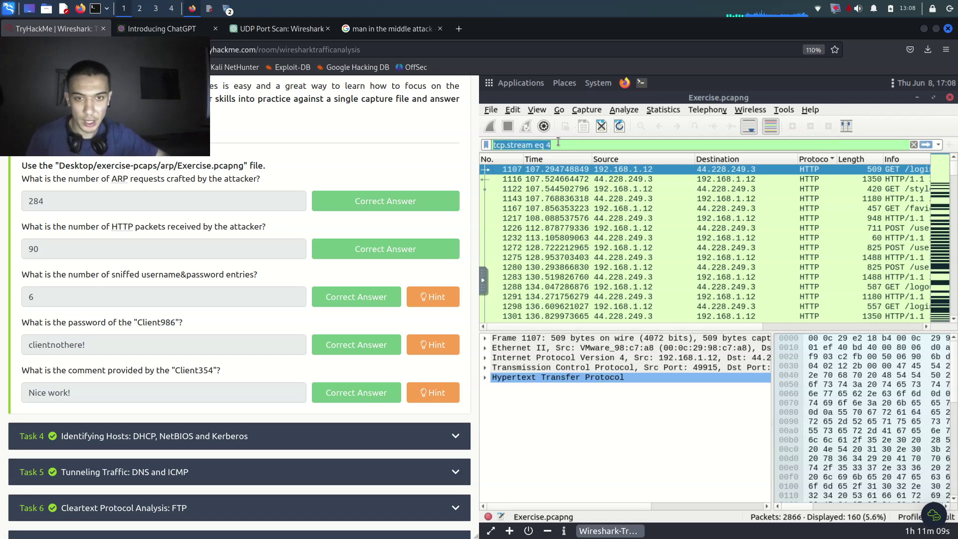
key("BackSpace")
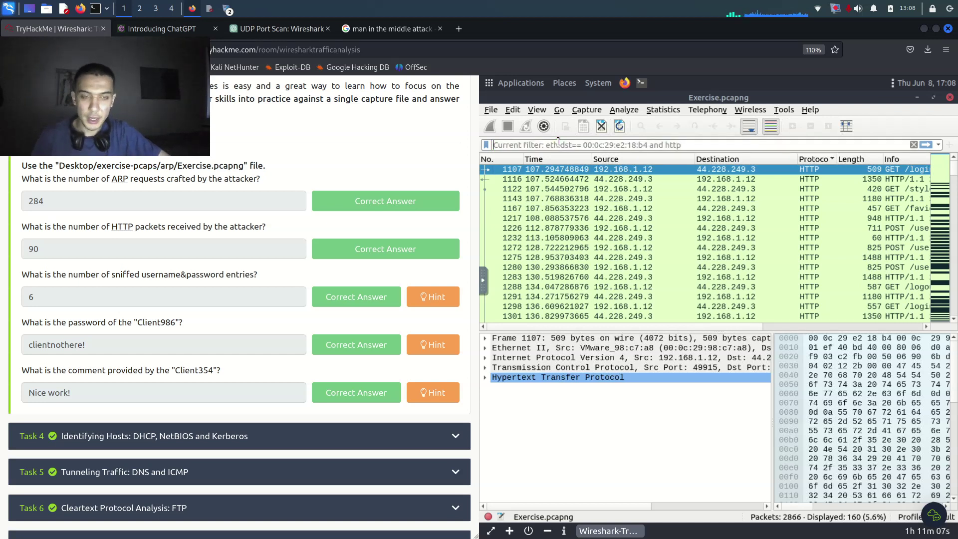
type("http")
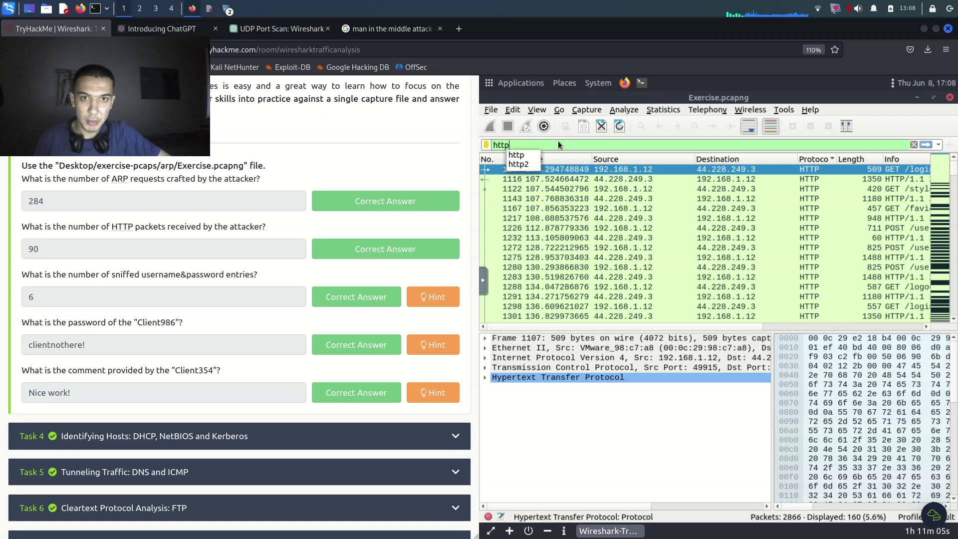
type(".host ==")
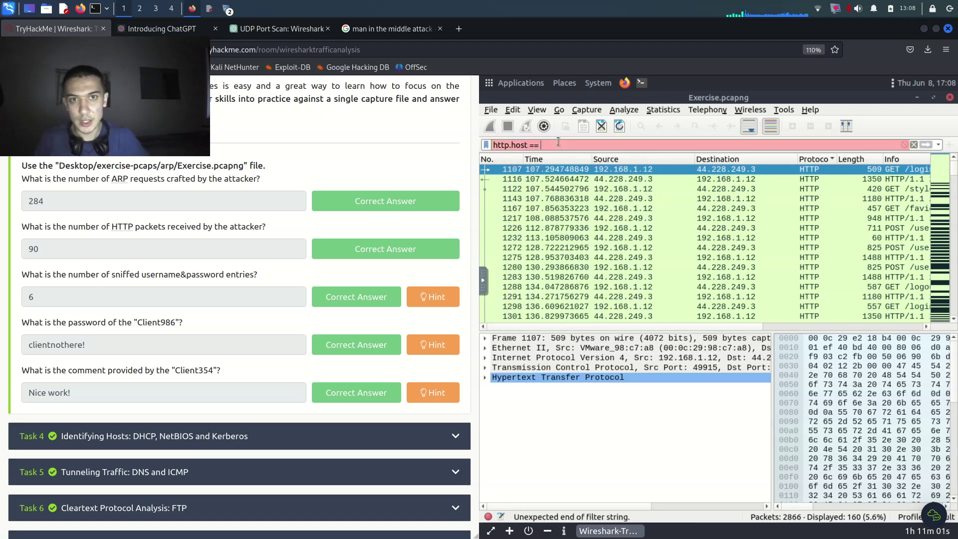
left_click(210, 7)
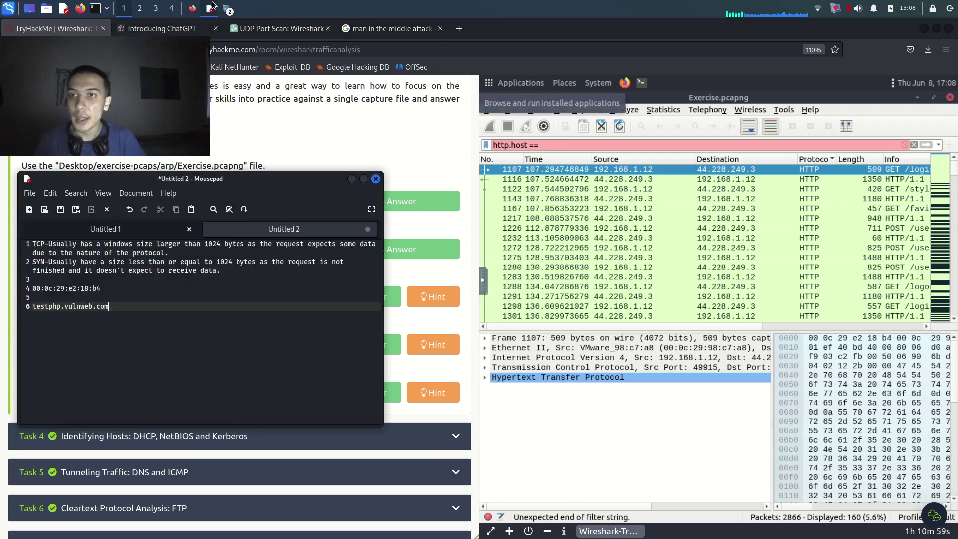
left_click(211, 7)
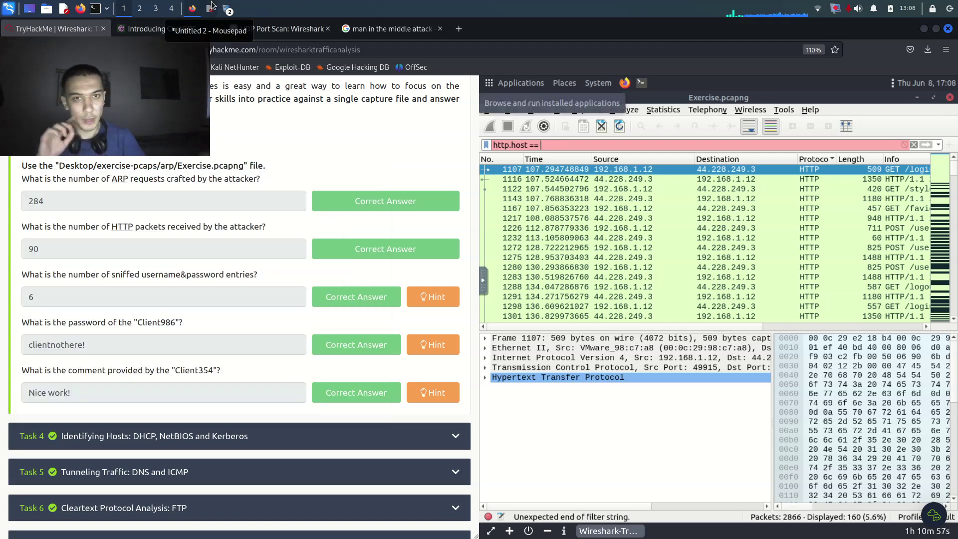
type("te")
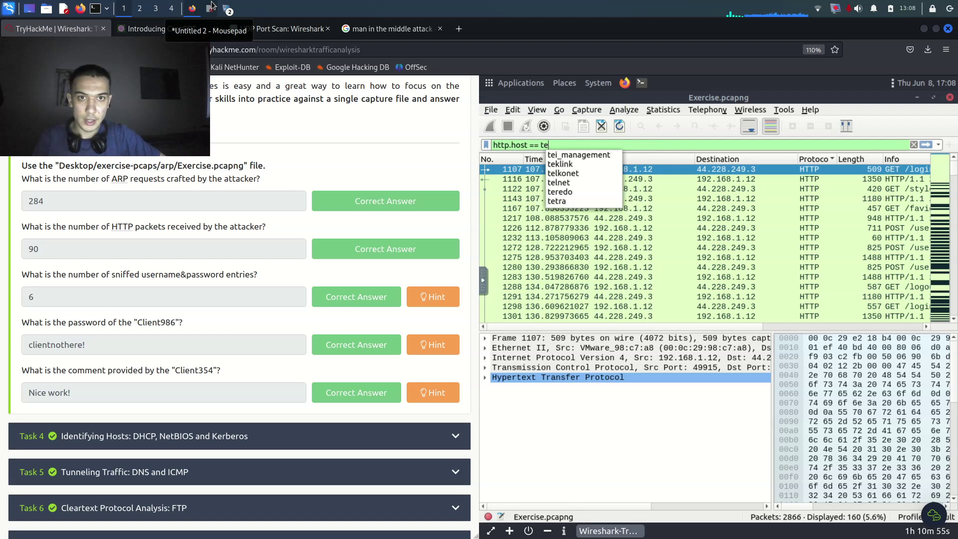
type("stphp")
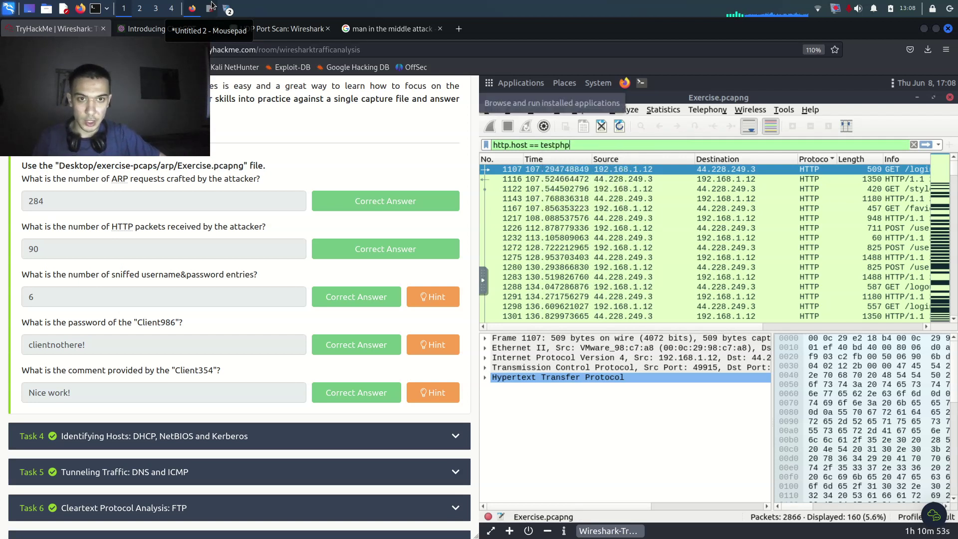
type("şn")
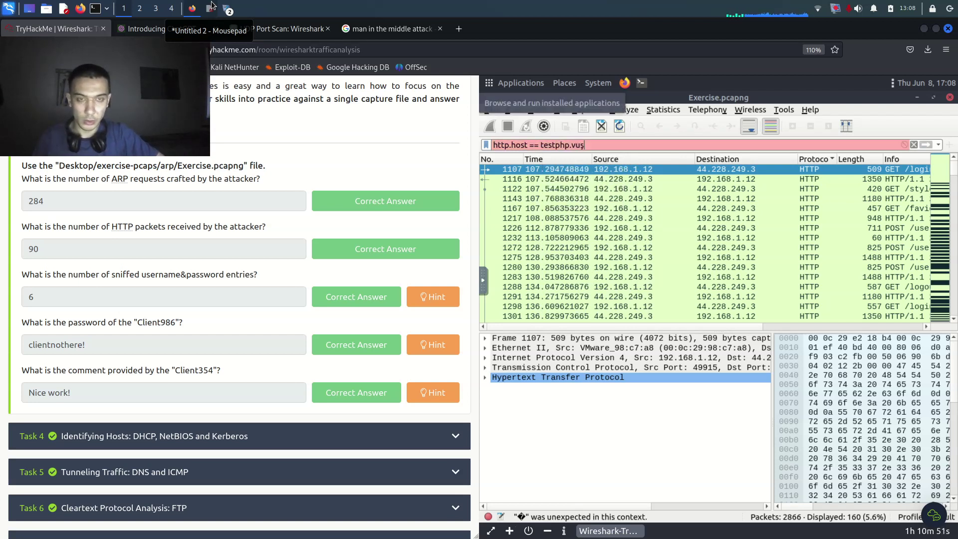
key("BackSpace")
key("BackSpace")
type("şn")
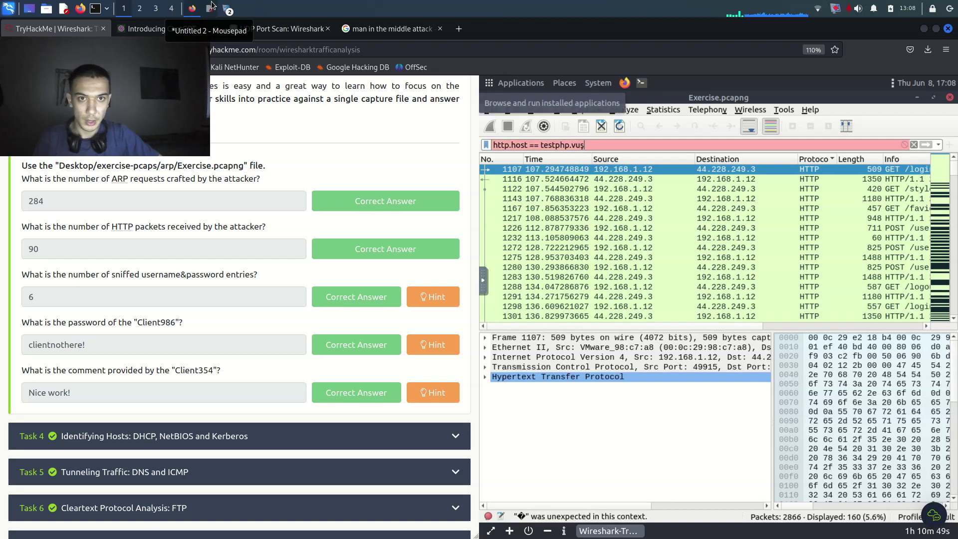
key("BackSpace")
key("BackSpace")
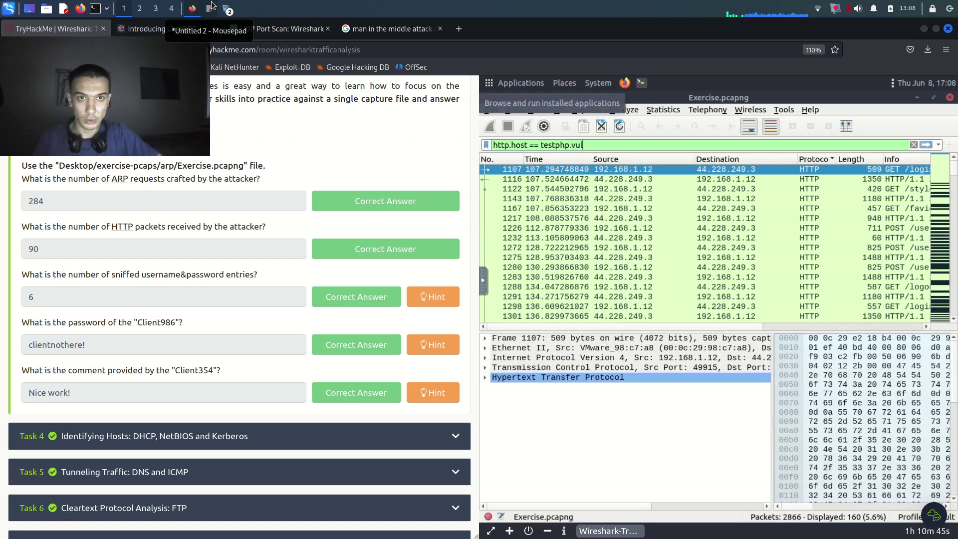
type("ln")
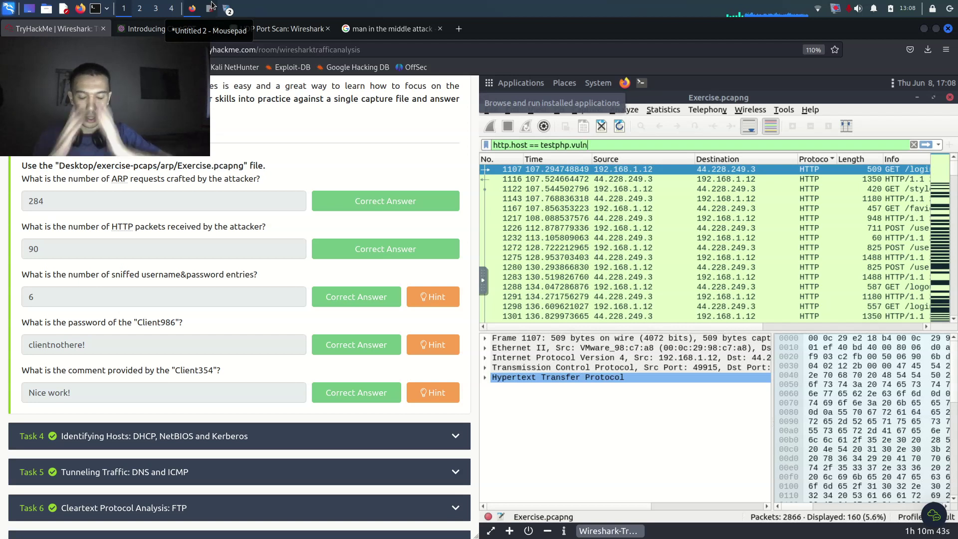
type("wen")
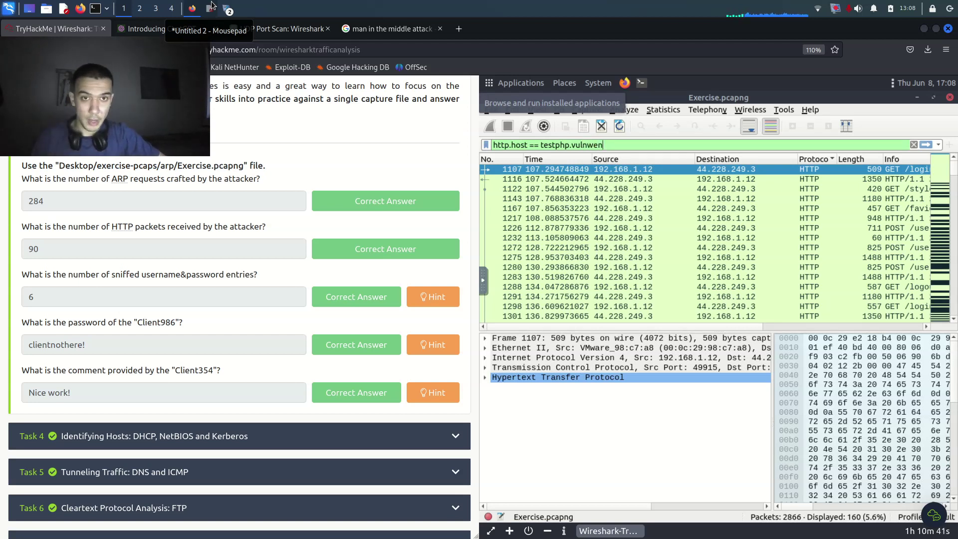
key("BackSpace")
type("b.con")
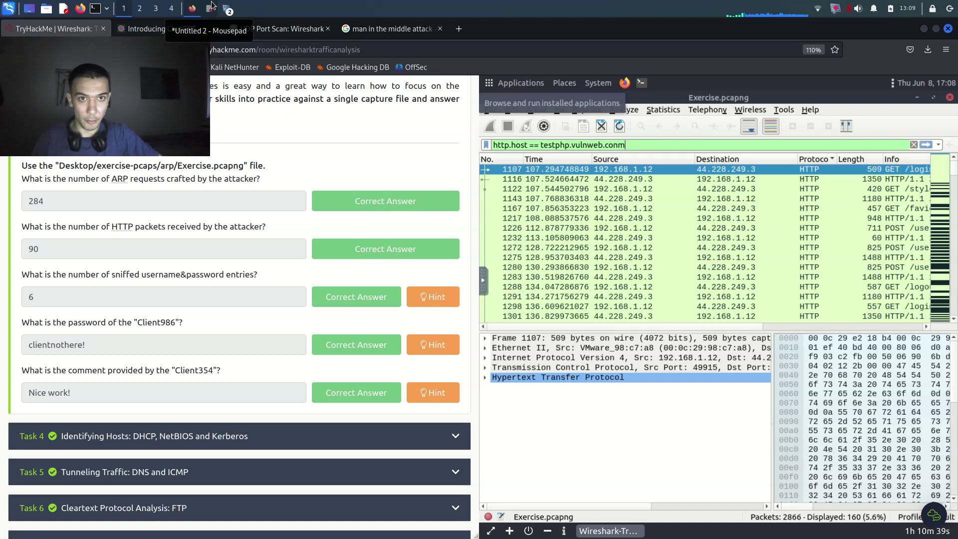
key("BackSpace")
type("m")
key("Return")
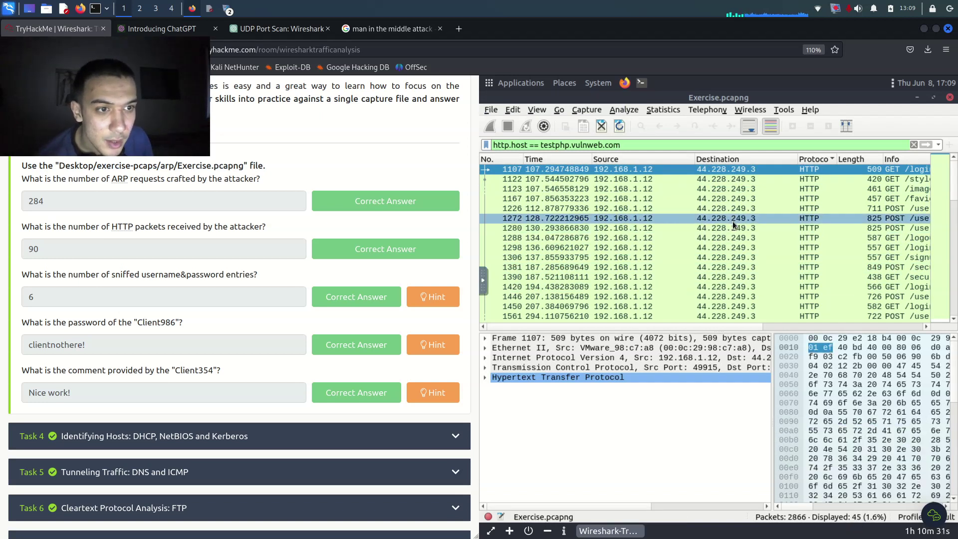
- Follow the TCP stream of POST packet 1226 and look through the conversation for submitted login data
left_click(778, 274)
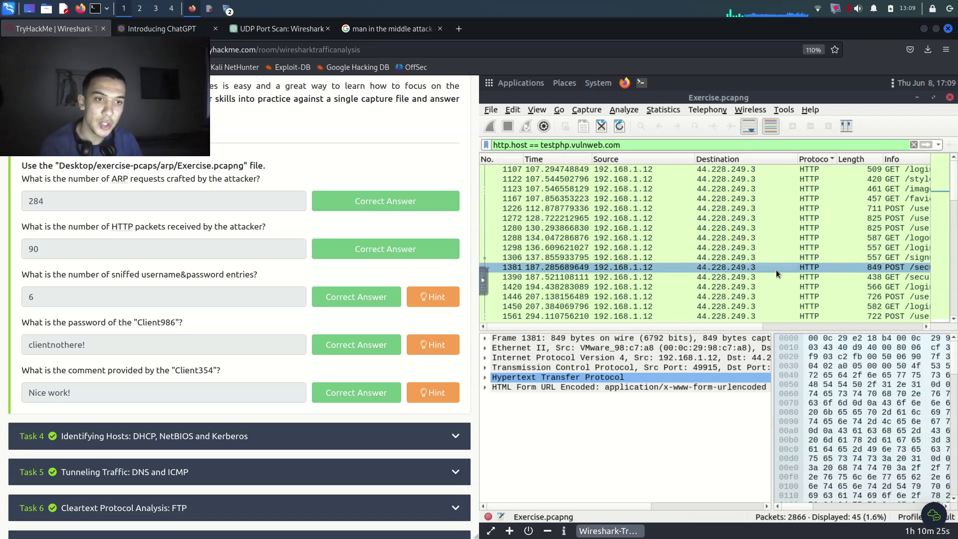
left_click(883, 210)
right_click(882, 211)
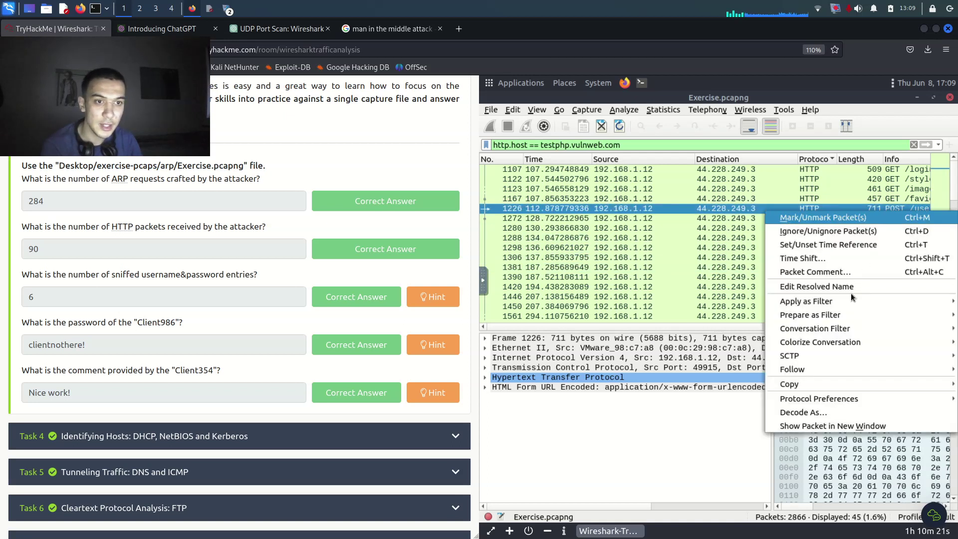
mouse_move(816, 369)
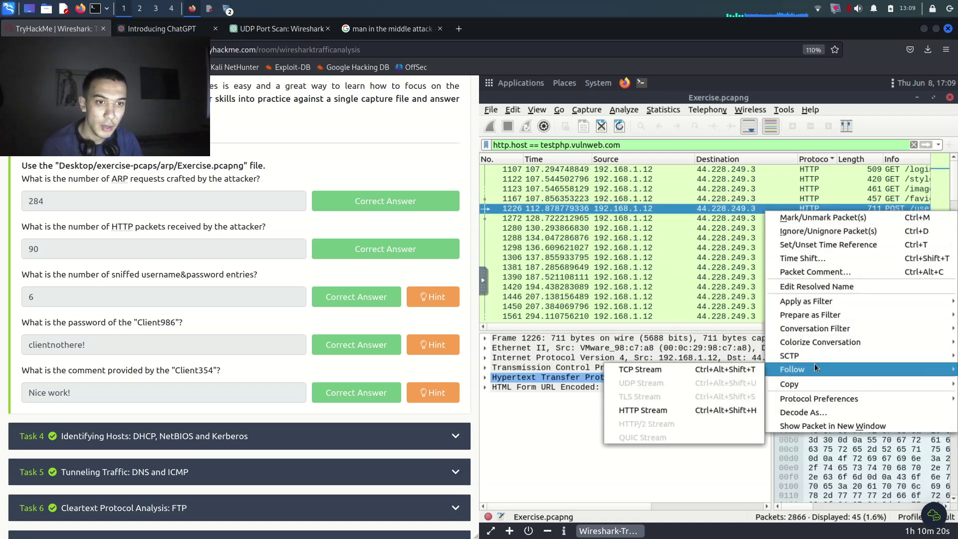
left_click(735, 370)
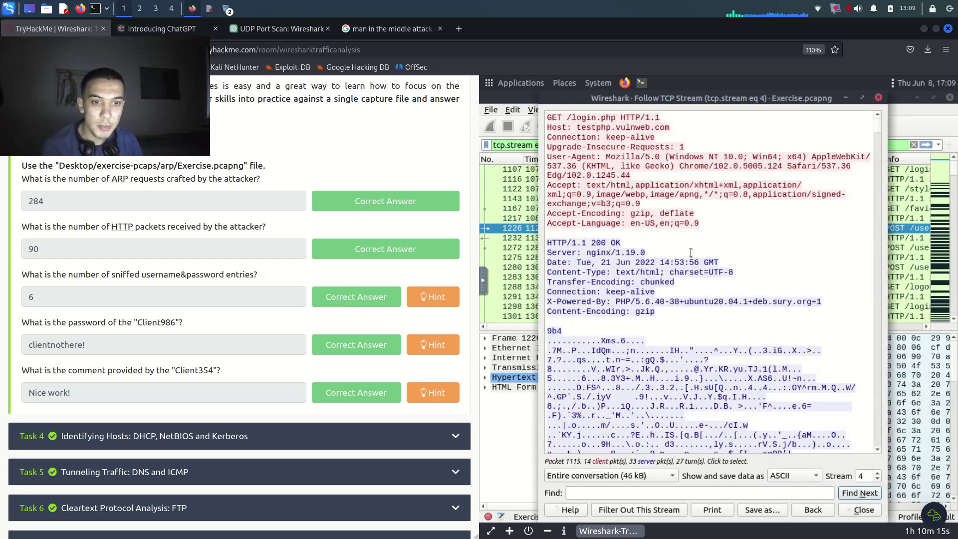
scroll(693, 260, "down", 1)
scroll(693, 260, "down", 10)
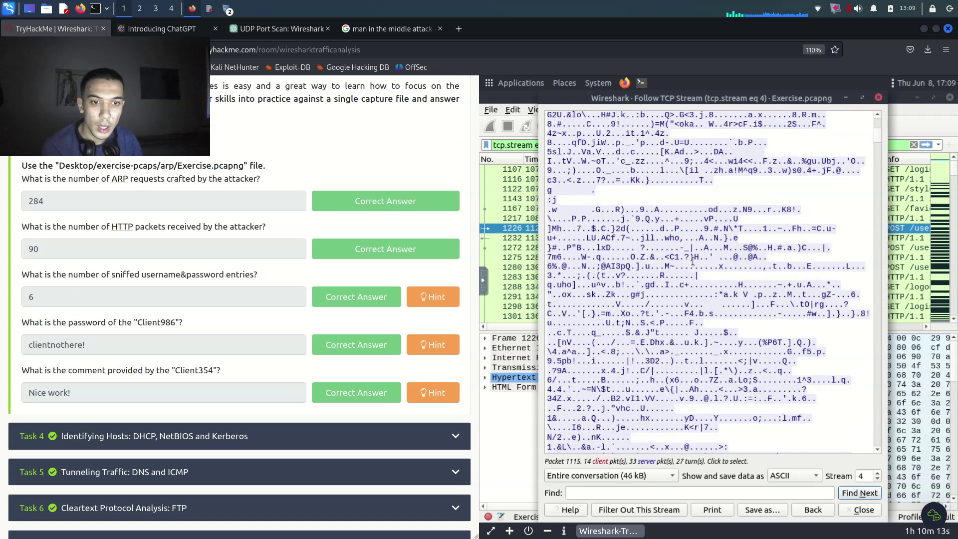
scroll(693, 261, "down", 12)
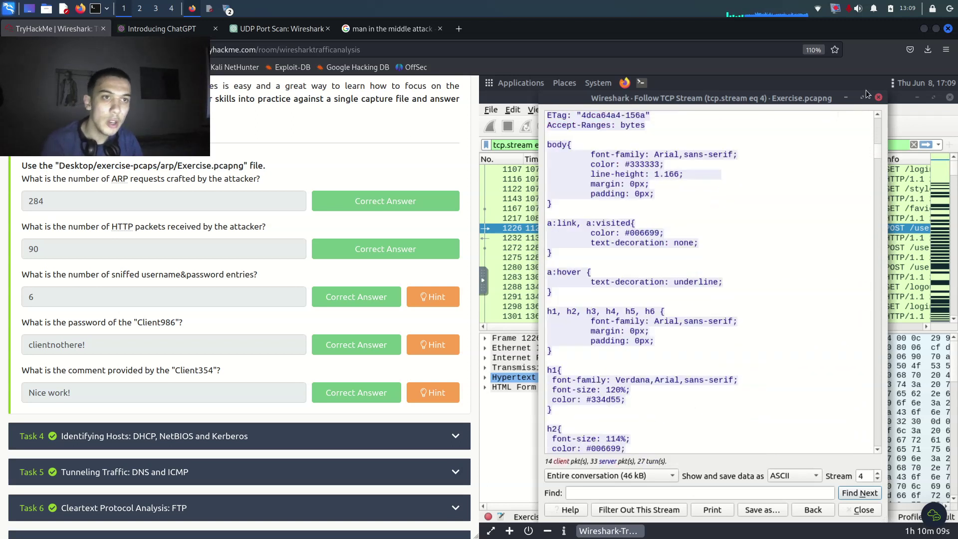
- Close the TCP stream window and reload the Exercise.pcapng capture file
left_click(878, 97)
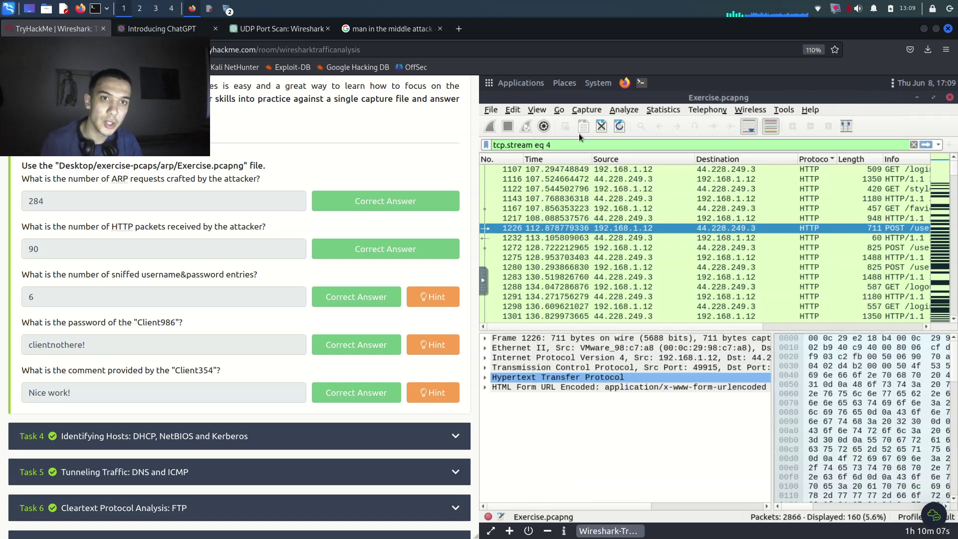
left_click(624, 128)
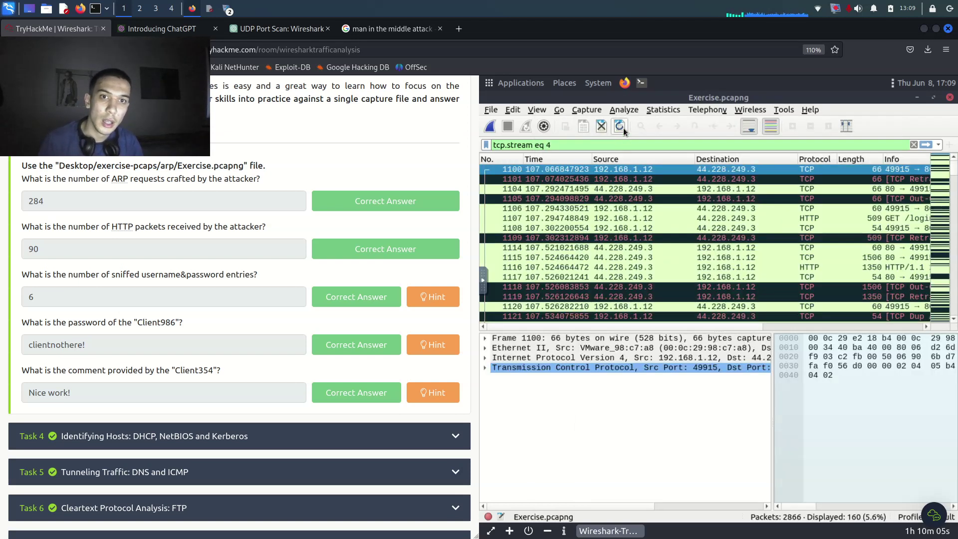
- Replace the display filter text with http.host == testphp.vulnweb.com
triple_click(583, 143)
key("BackSpace")
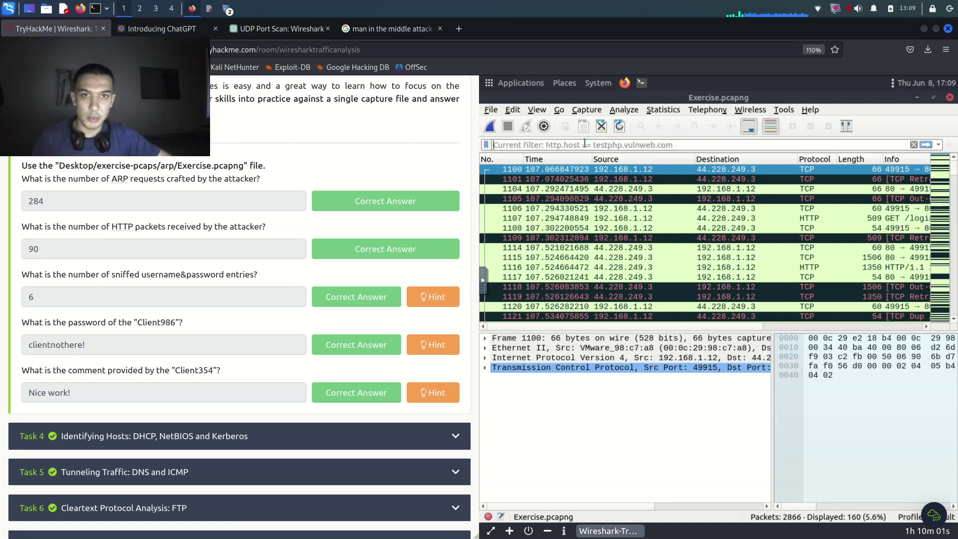
type("ht")
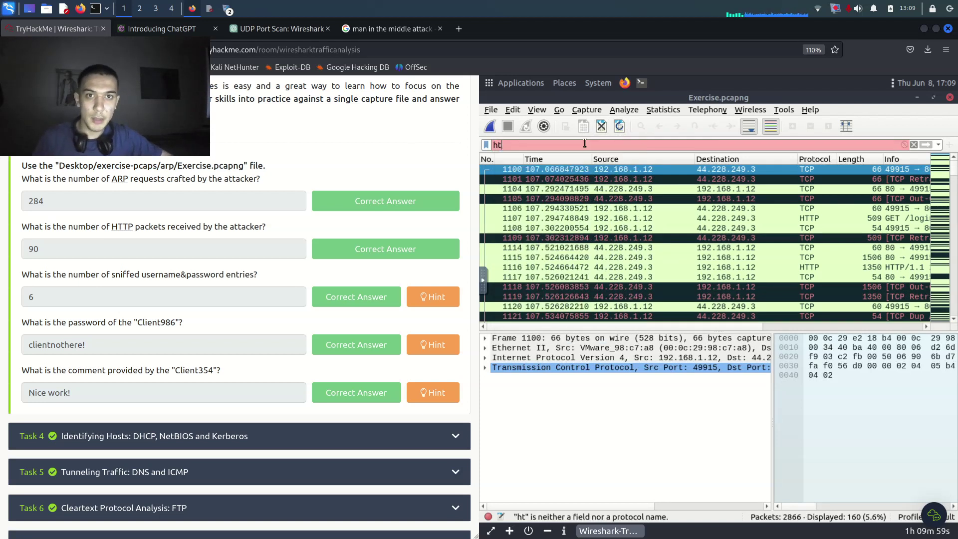
type("tp.host == testphp.vulnweb.com ")
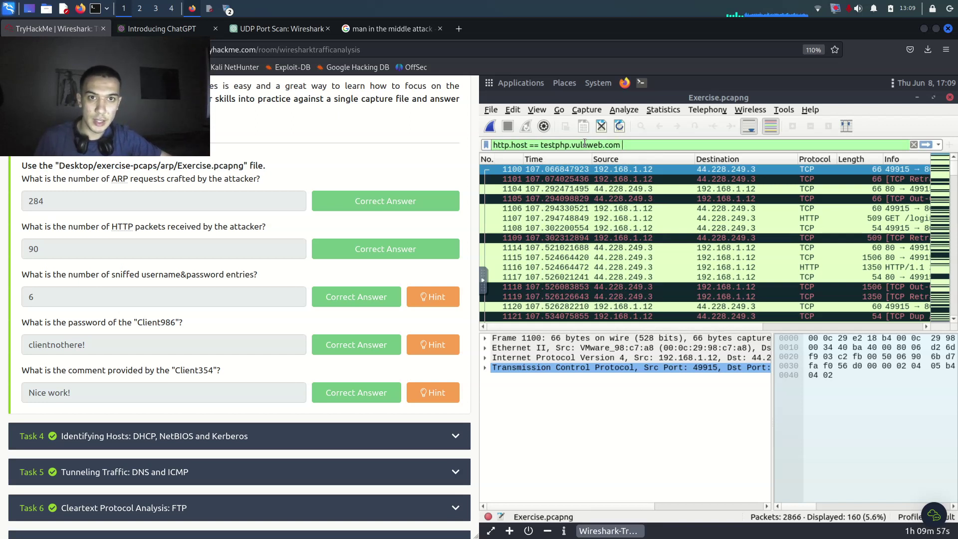
- Extend the display filter with && http.request.method == "POST" and apply it to the capture
type("&&")
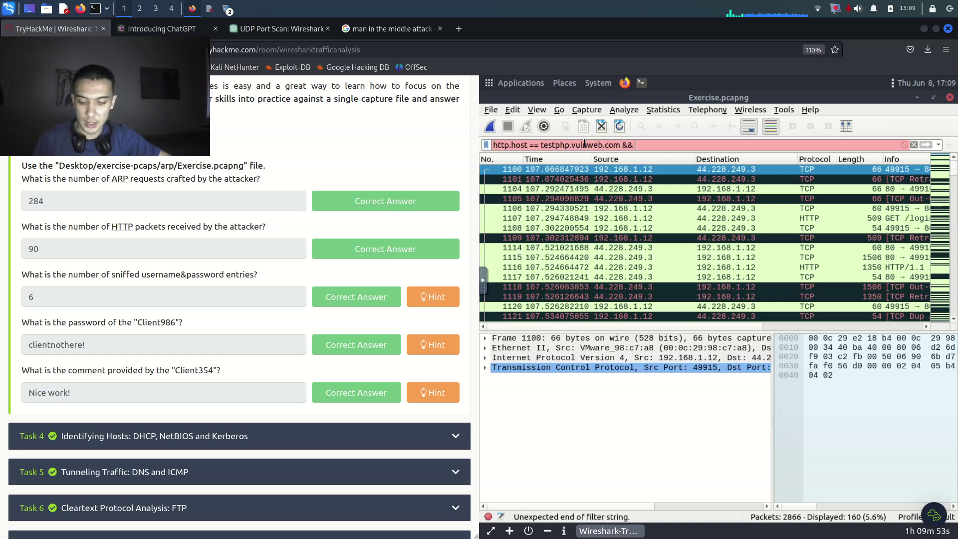
type(" h")
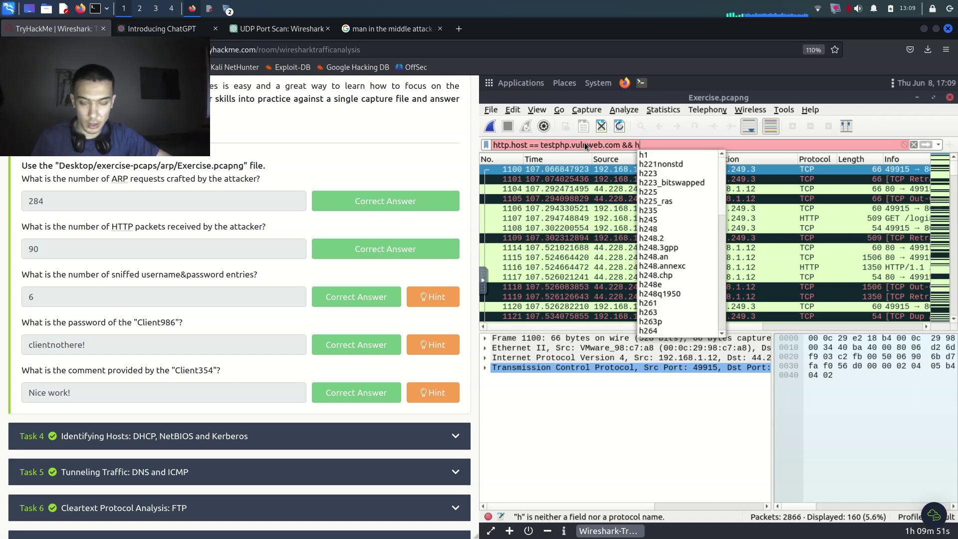
type("ttp")
type(".rwe")
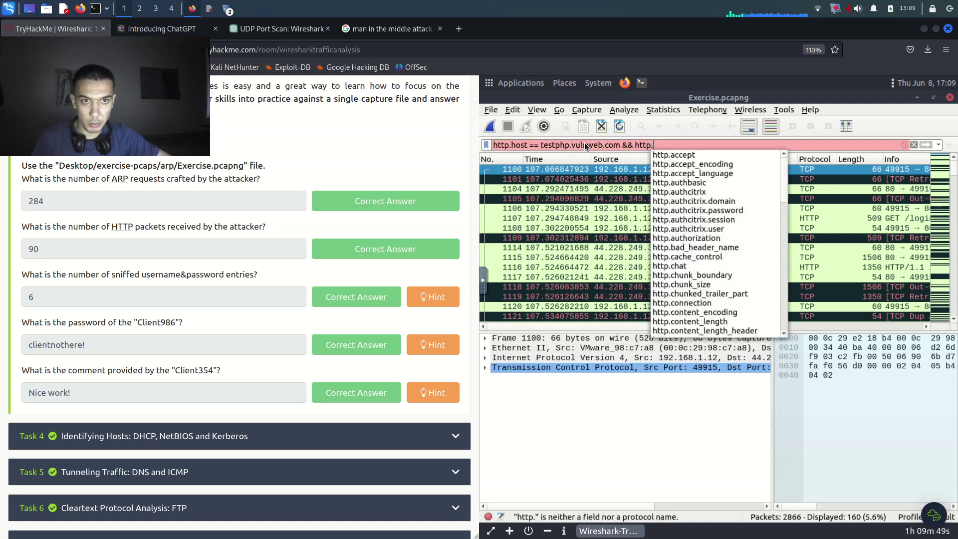
key("BackSpace")
key("BackSpace")
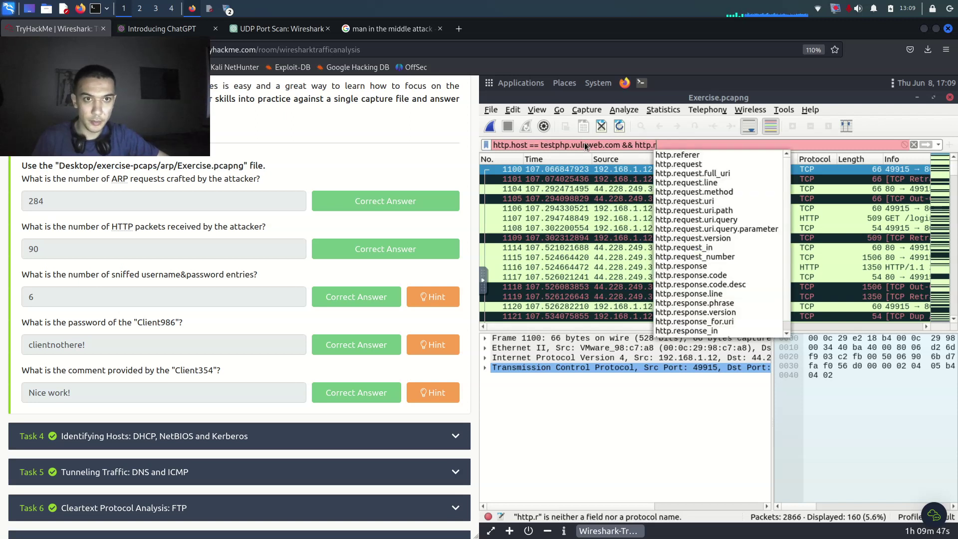
key("Down")
key("Down")
key("Down")
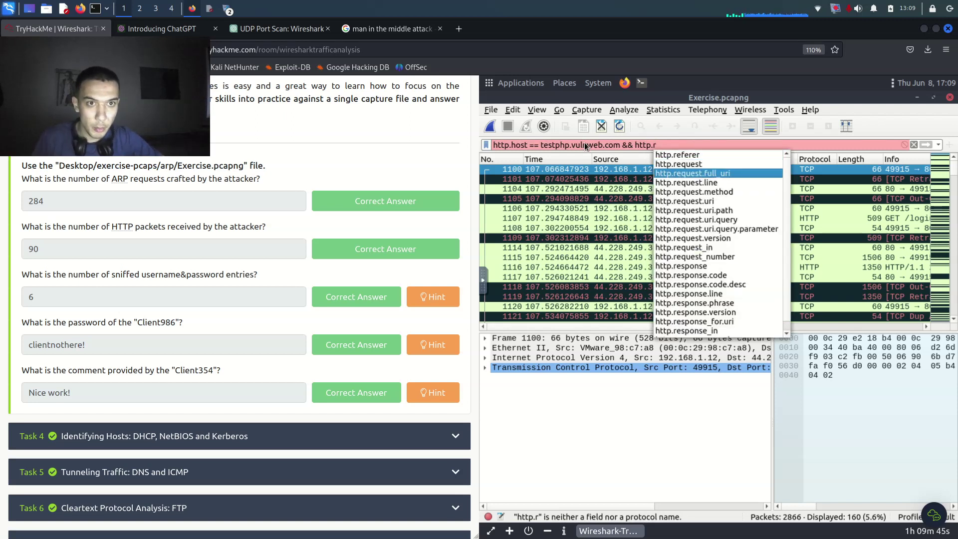
key("Return")
type("== \"\"")
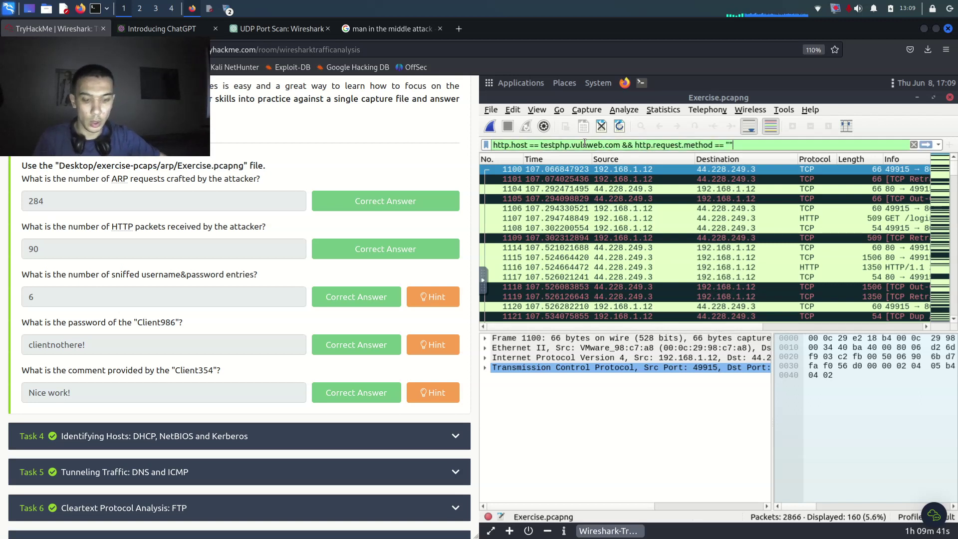
key("Left")
type("POST")
key("End")
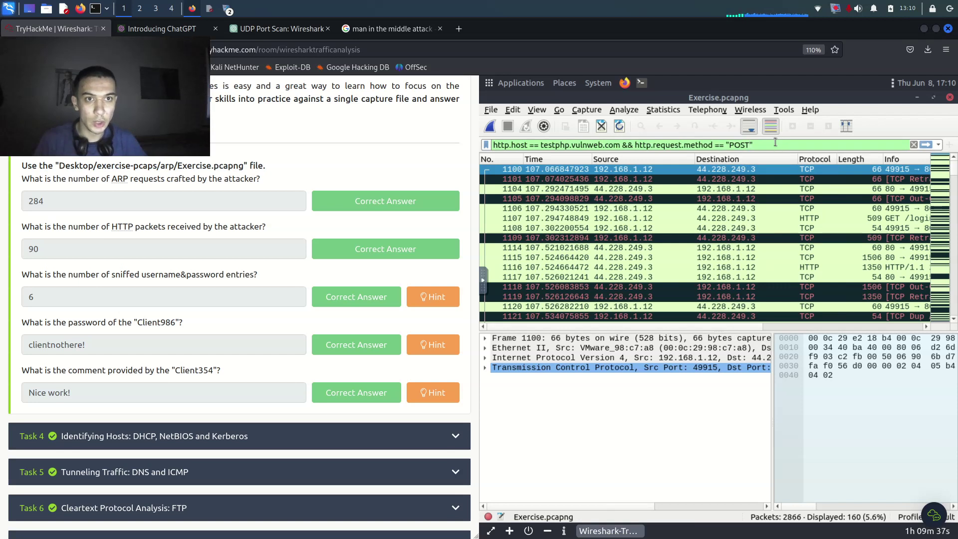
key("Return")
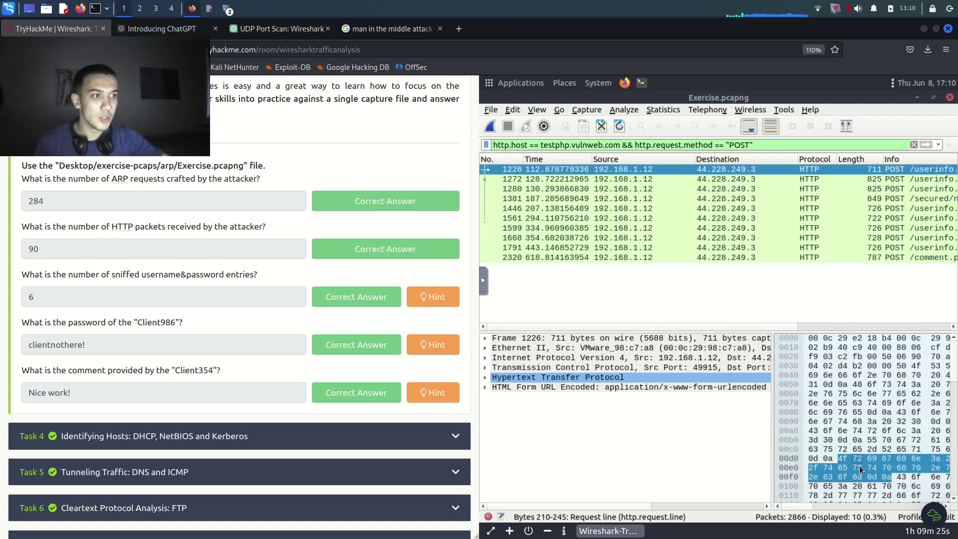
- Expand the HTML Form URL Encoded section of packet 1226 and inspect its uname and pass form items
left_click(487, 385)
left_click(486, 385)
left_click(561, 407)
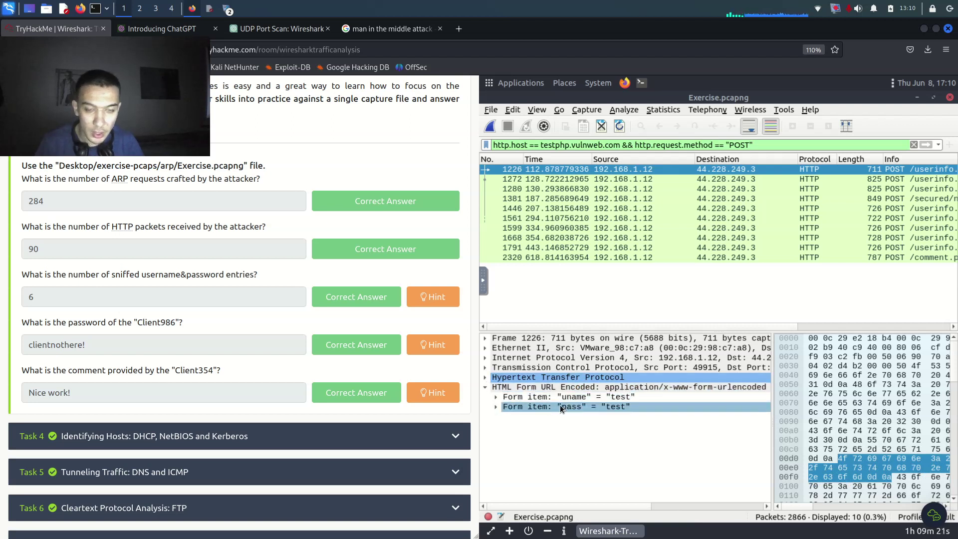
left_click(576, 400)
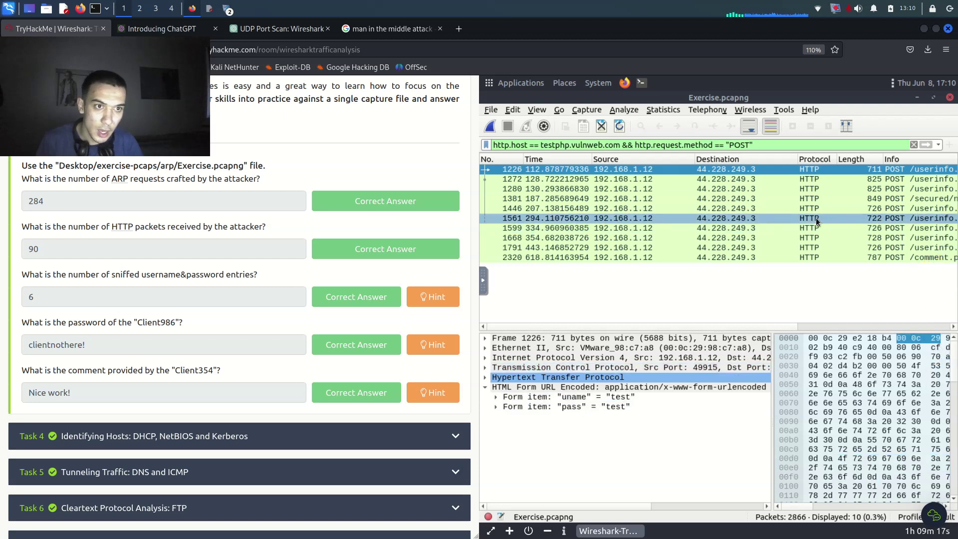
- Go through the POST packets from 1272 down to 2320, reading each one's form items for submitted credentials and comments
left_click(618, 180)
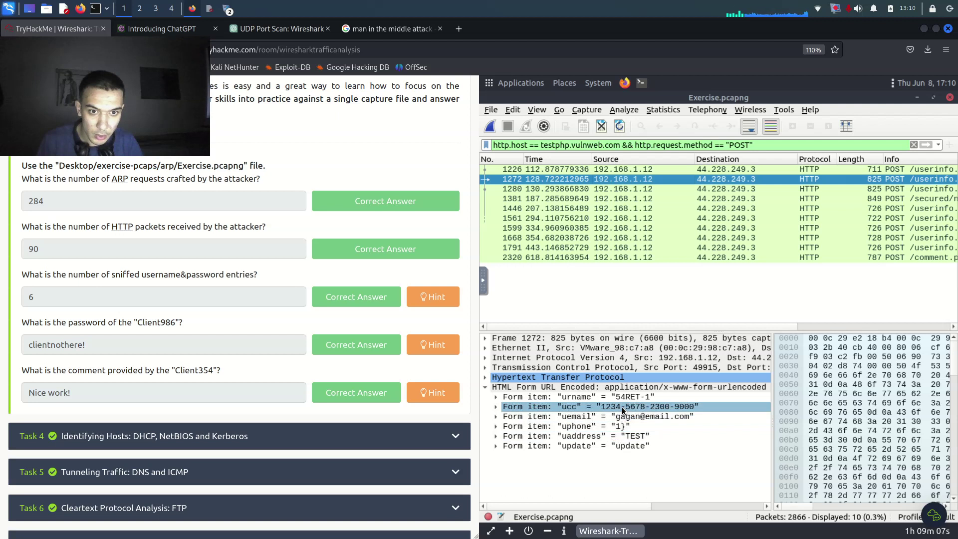
left_click(659, 189)
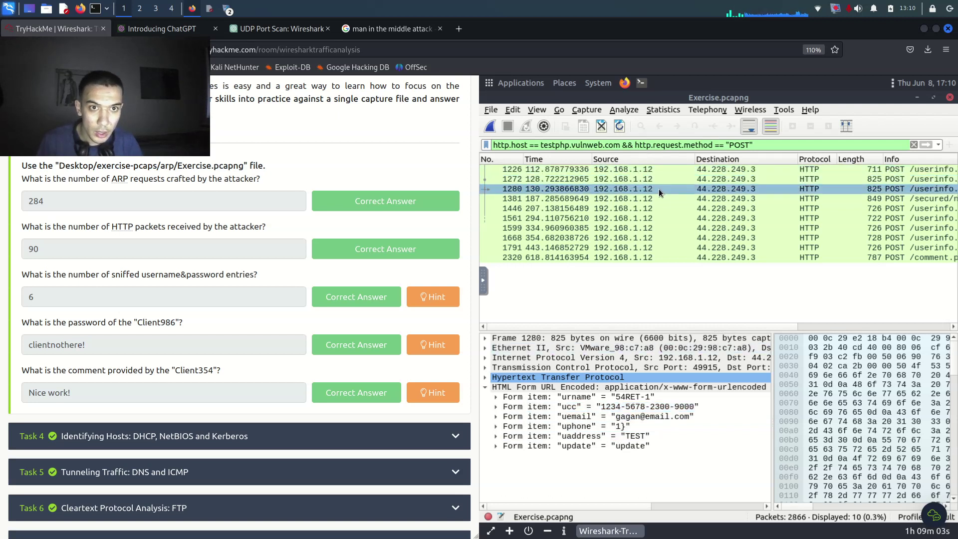
left_click(660, 198)
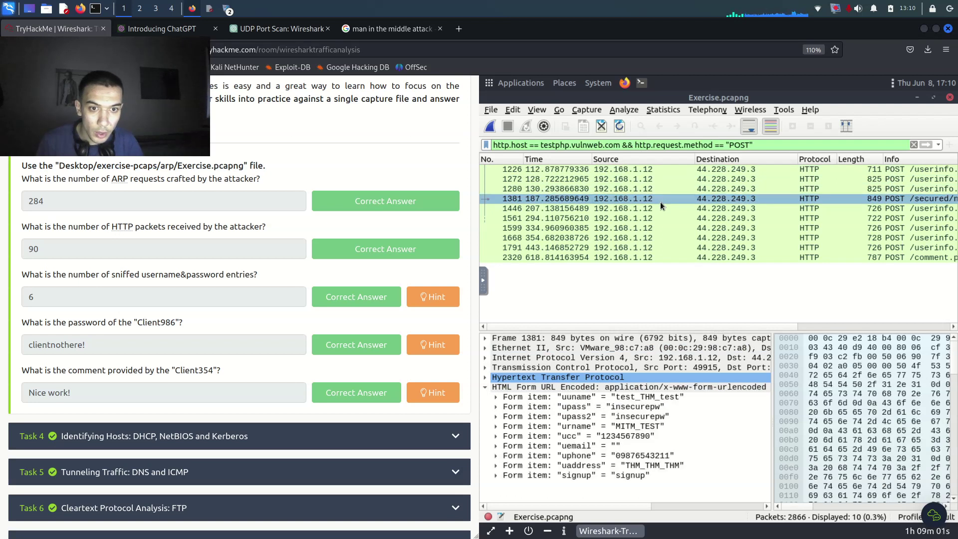
left_click(661, 207)
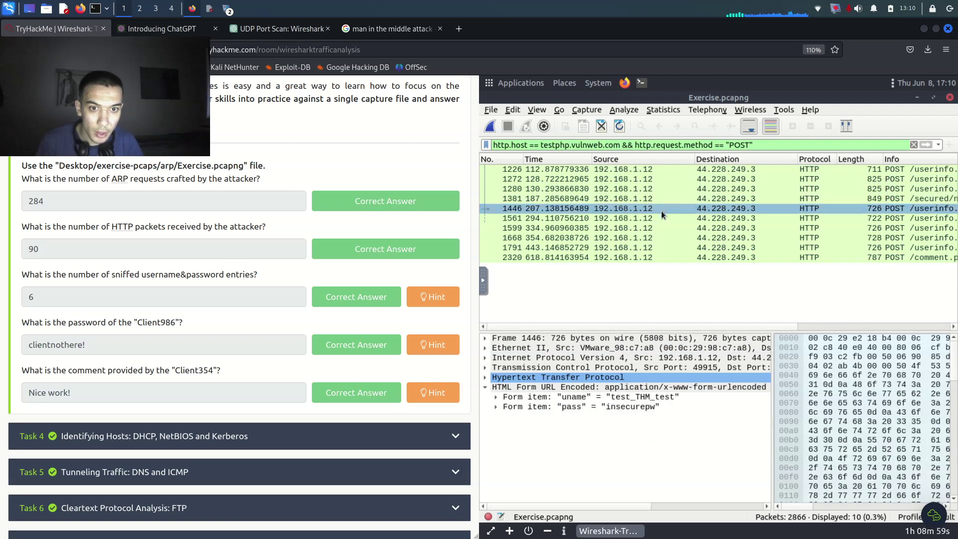
left_click(664, 217)
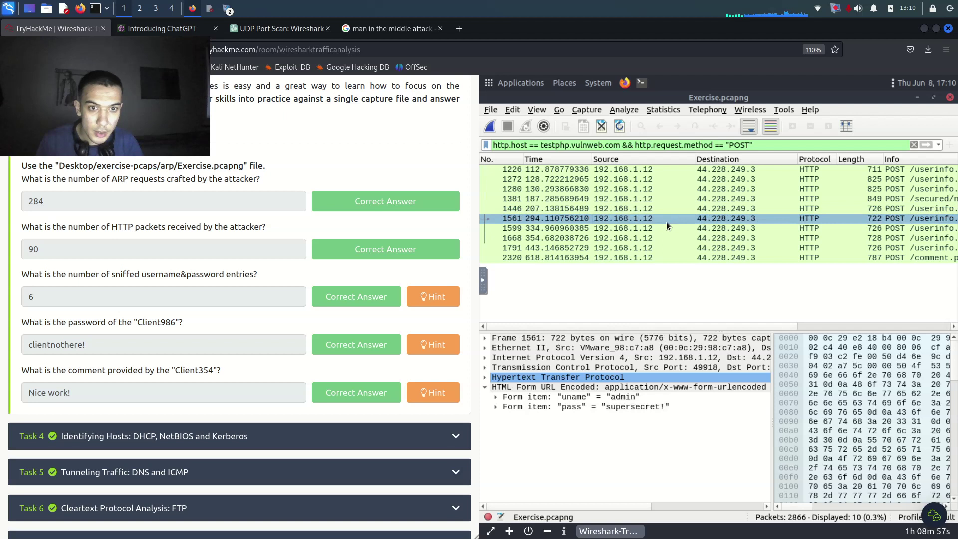
left_click(667, 228)
left_click(668, 234)
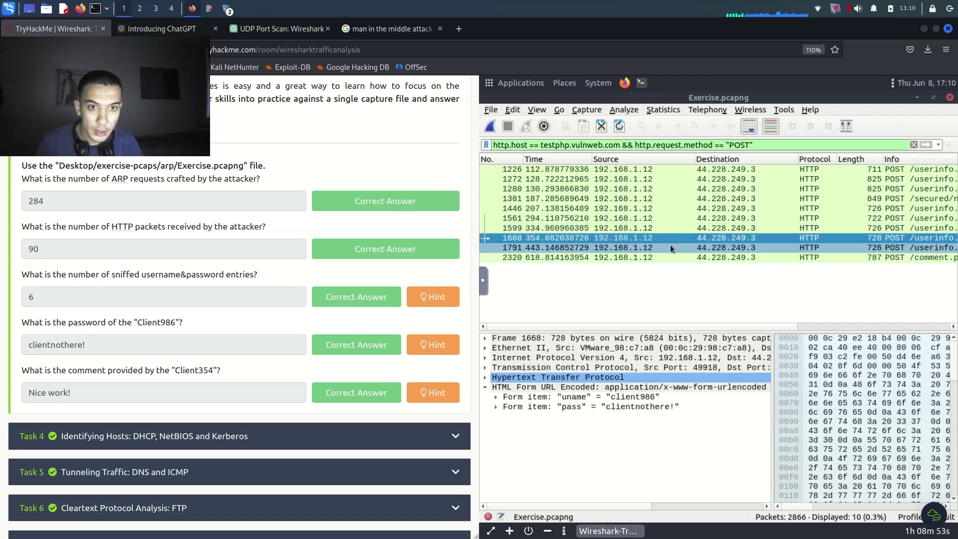
left_click(670, 247)
left_click(673, 256)
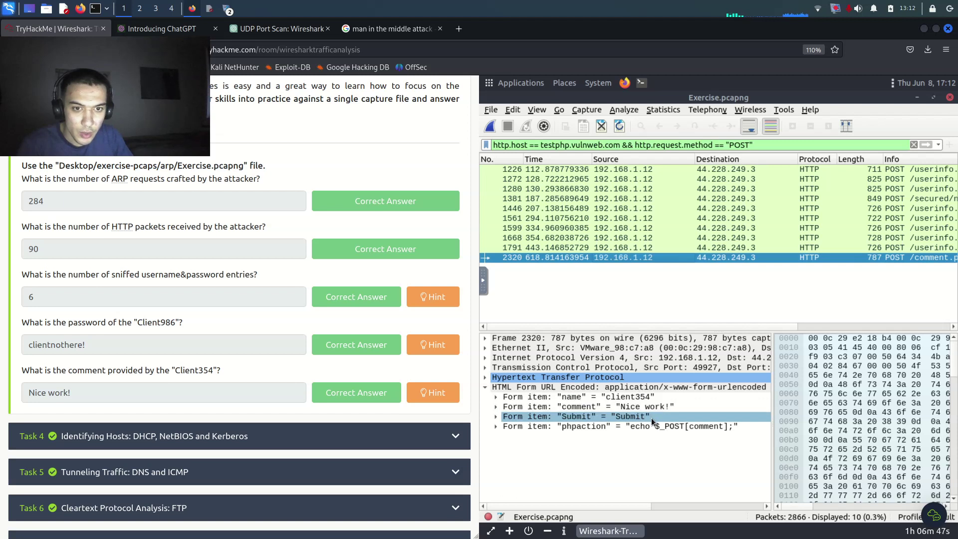
- Recheck the POST packets in reverse order from 1791 back to 1280, looking for username and password form items
left_click(574, 250)
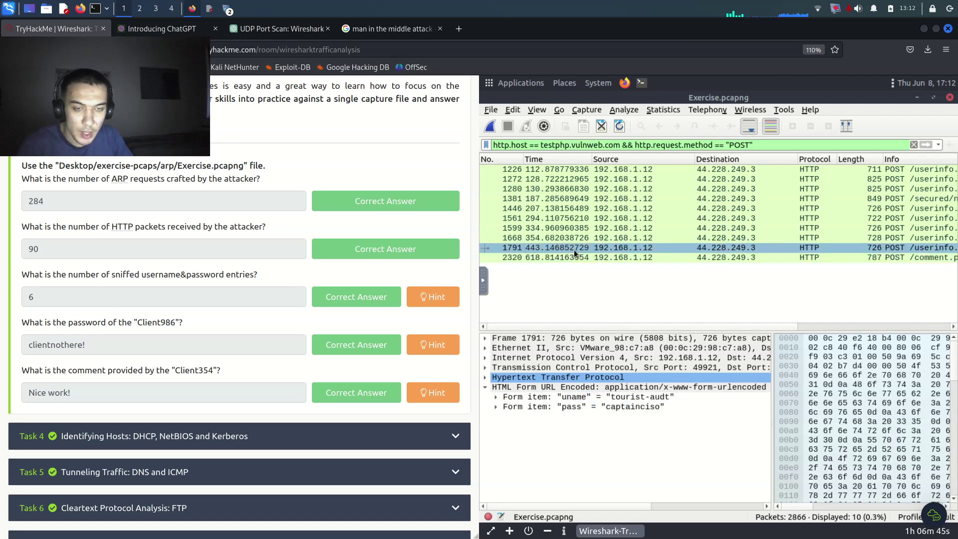
left_click(567, 239)
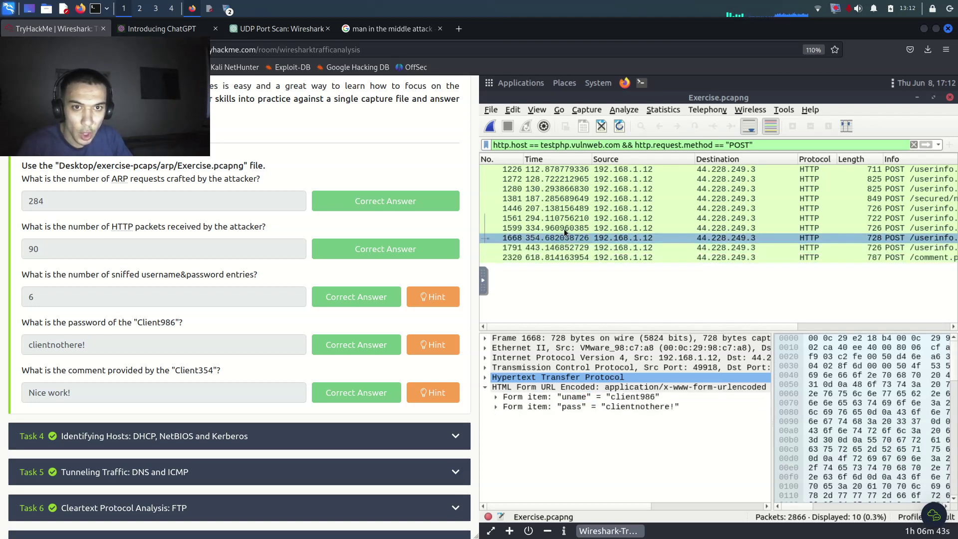
left_click(564, 228)
left_click(558, 220)
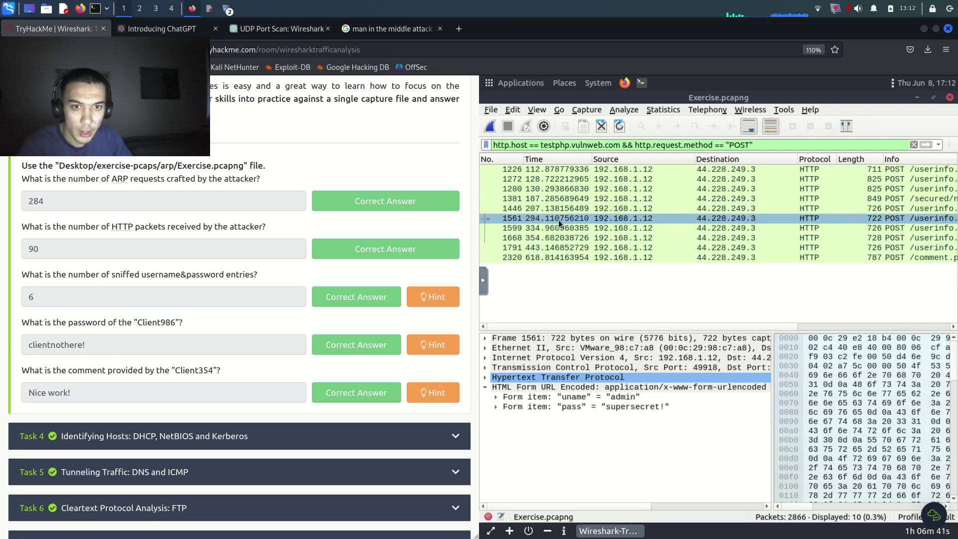
left_click(558, 209)
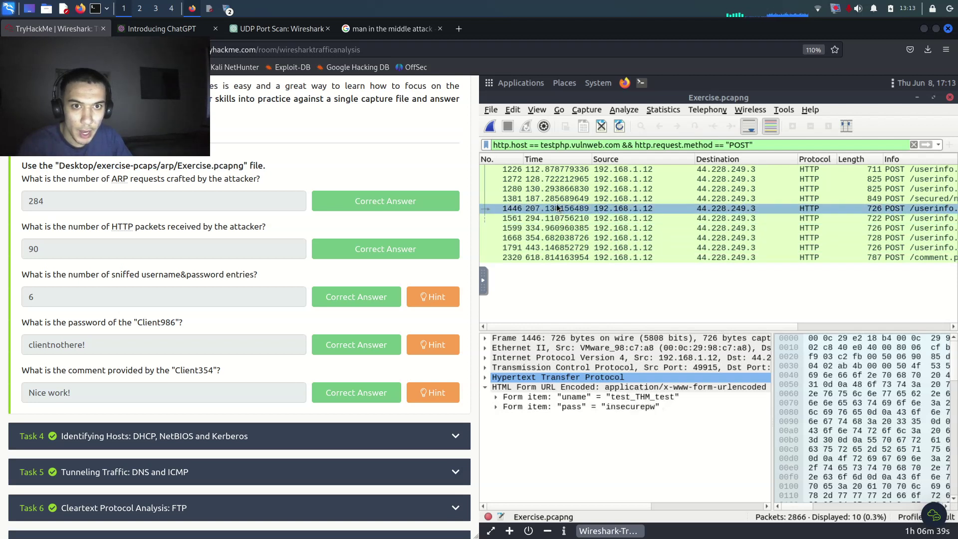
left_click(555, 201)
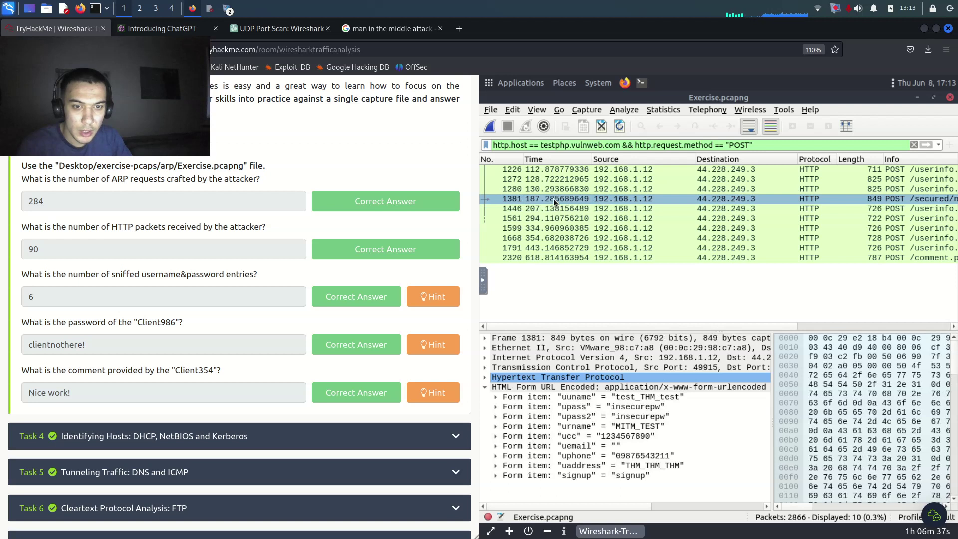
left_click(553, 189)
left_click(552, 173)
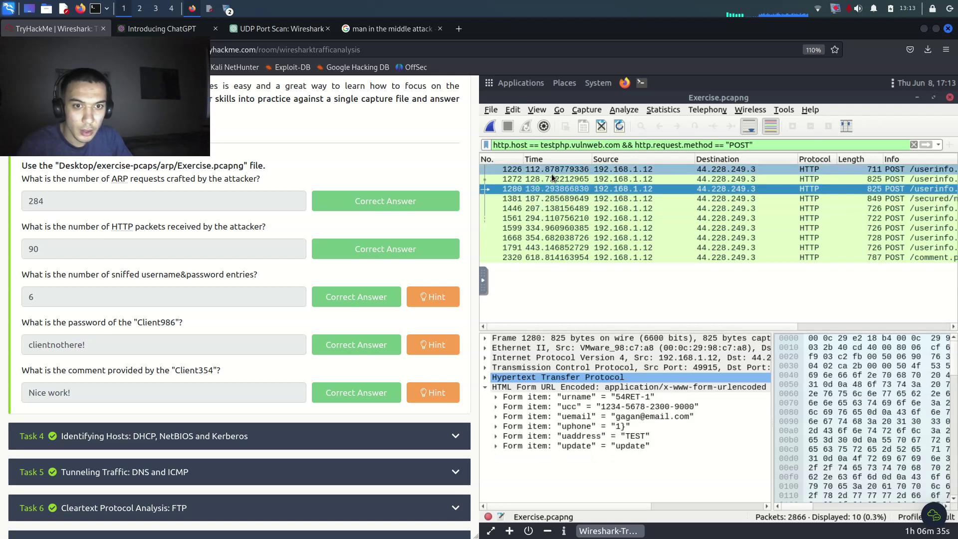
left_click(556, 189)
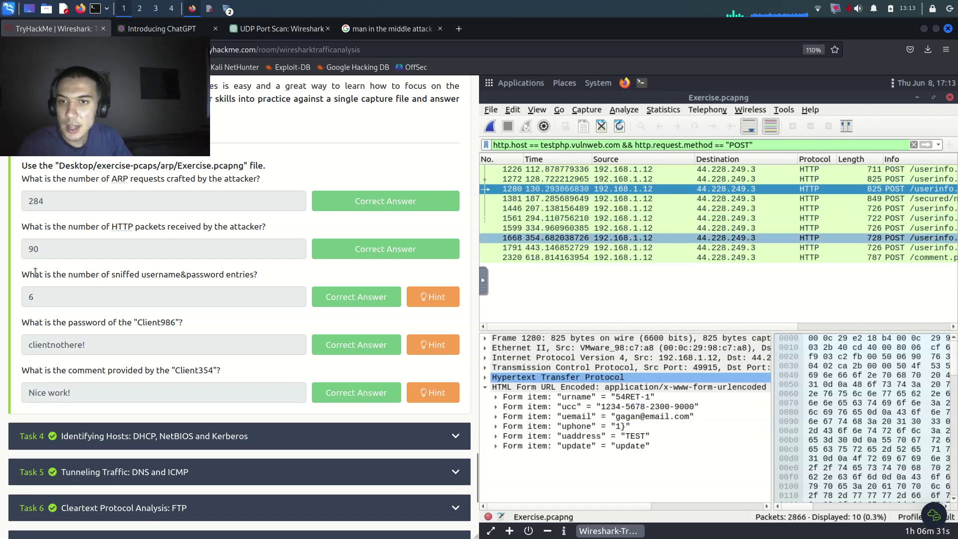
- Read the question about the number of sniffed username and password entries, view its hint, and close the hint
left_click_drag(30, 274, 325, 274)
left_click(419, 295)
left_click_drag(353, 133, 612, 161)
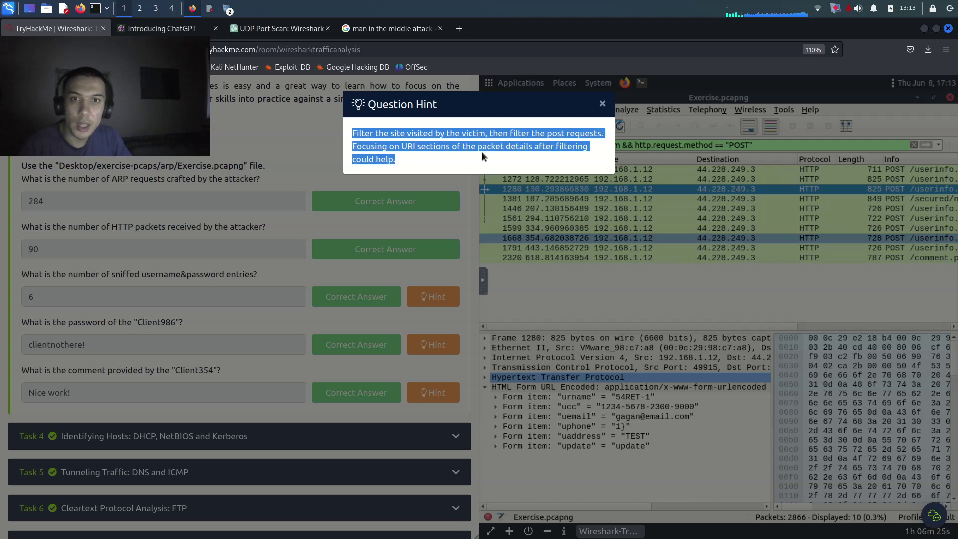
left_click(600, 106)
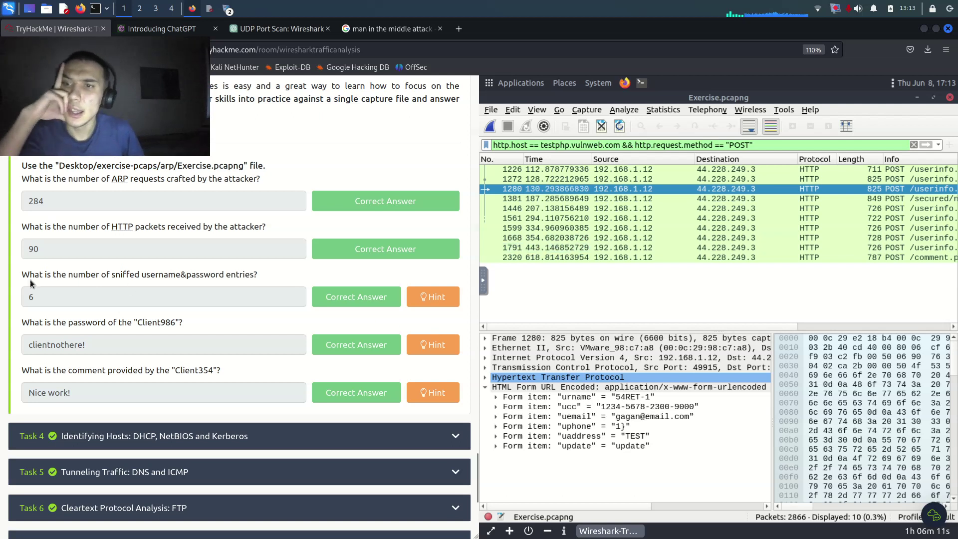
- Read the question about Client986's password and go through the POST packets from 1226 to 1668 to find that user's pass form item
left_click_drag(26, 322, 217, 330)
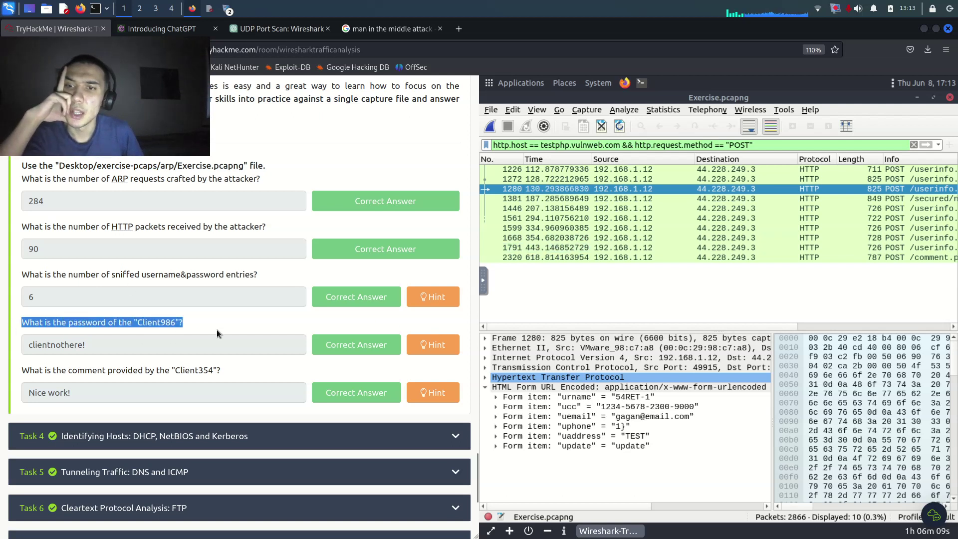
left_click(248, 324)
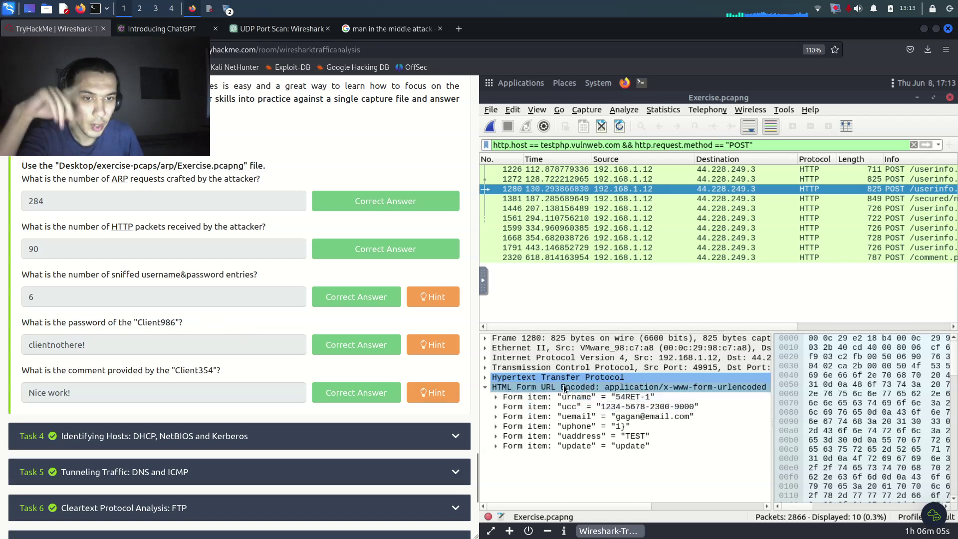
left_click(552, 170)
left_click(564, 179)
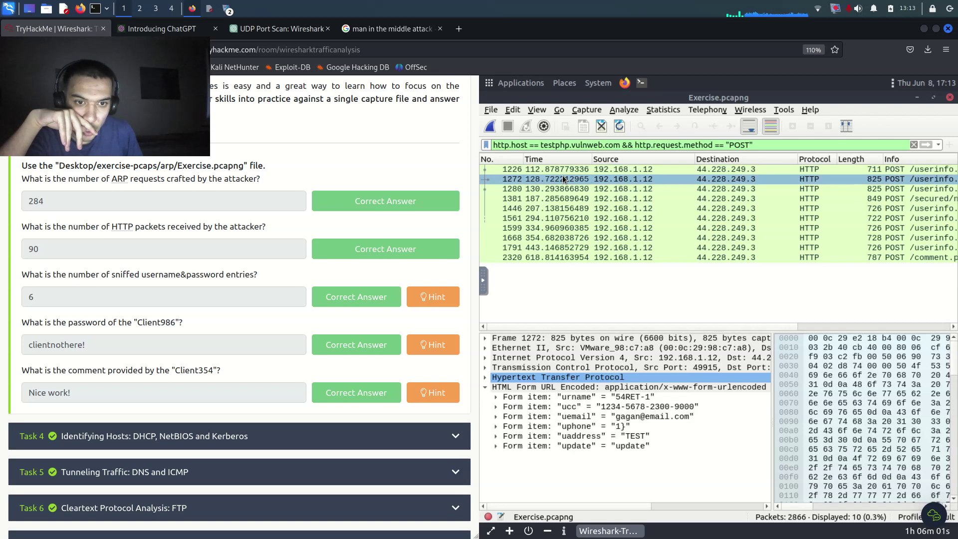
left_click(574, 188)
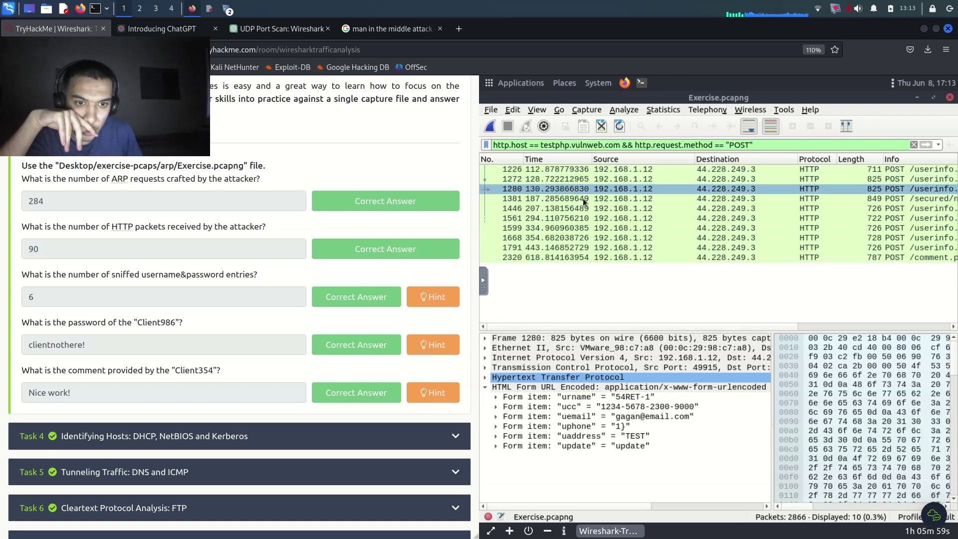
left_click(583, 199)
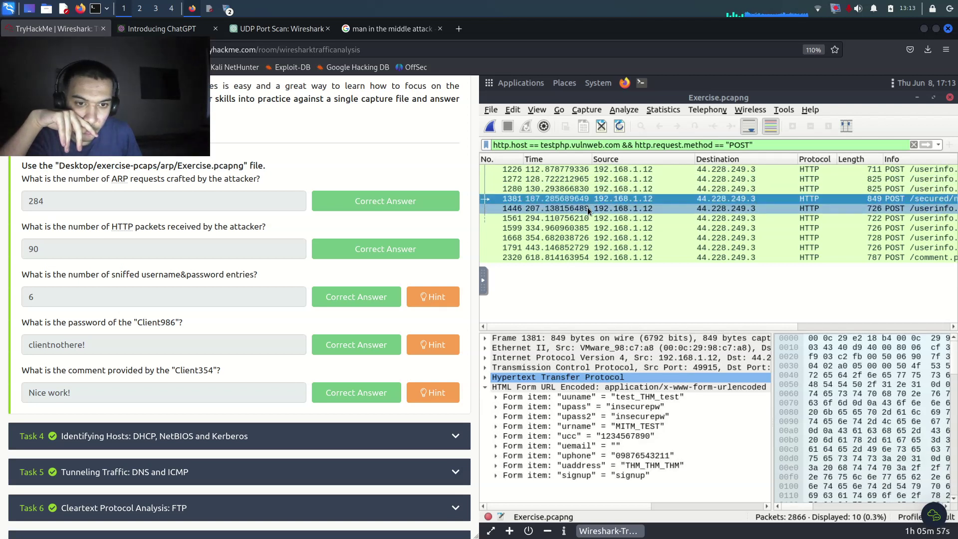
left_click(588, 209)
left_click(594, 218)
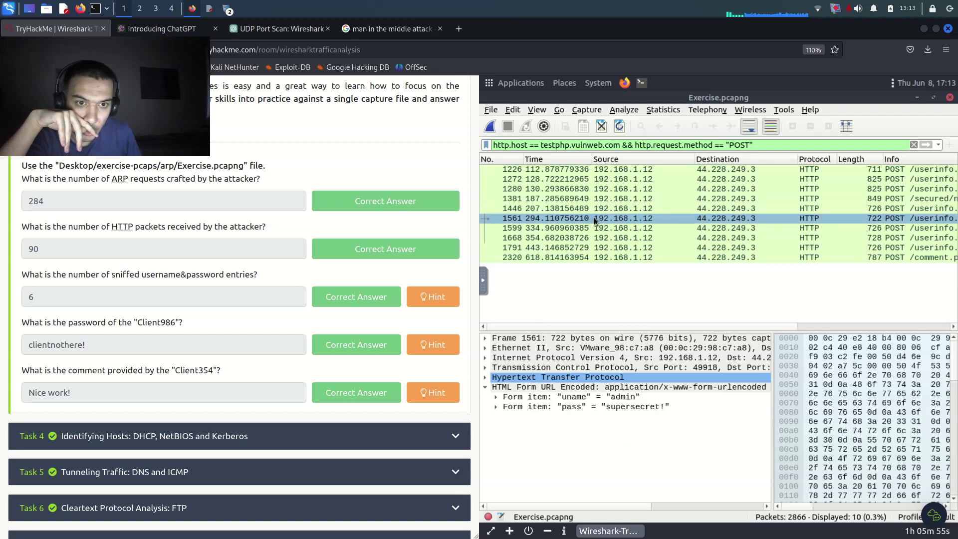
left_click(598, 227)
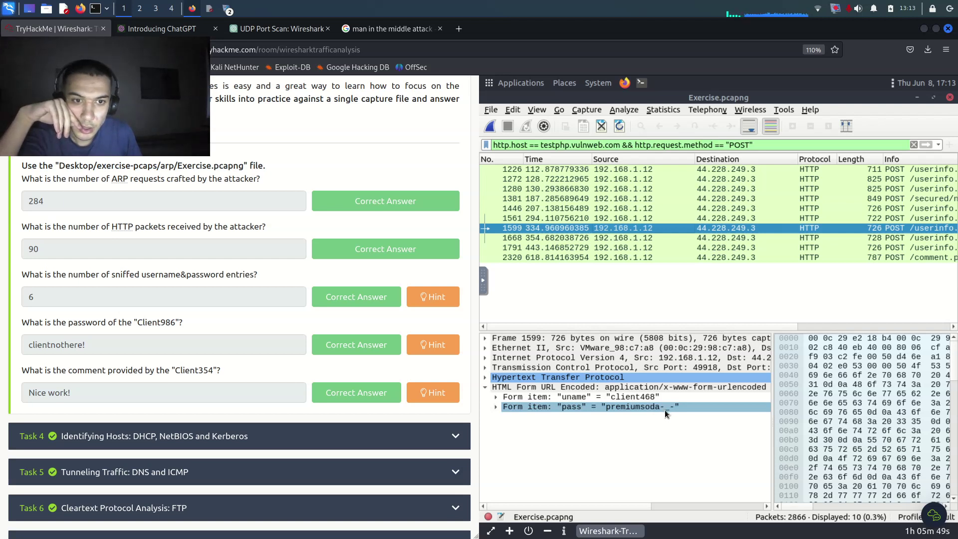
left_click(579, 237)
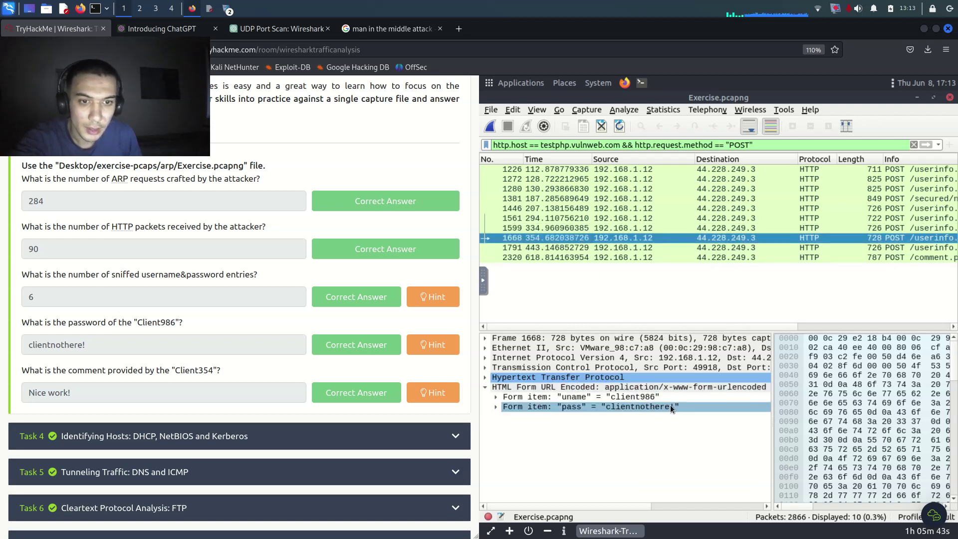
left_click_drag(144, 322, 258, 325)
left_click(258, 325)
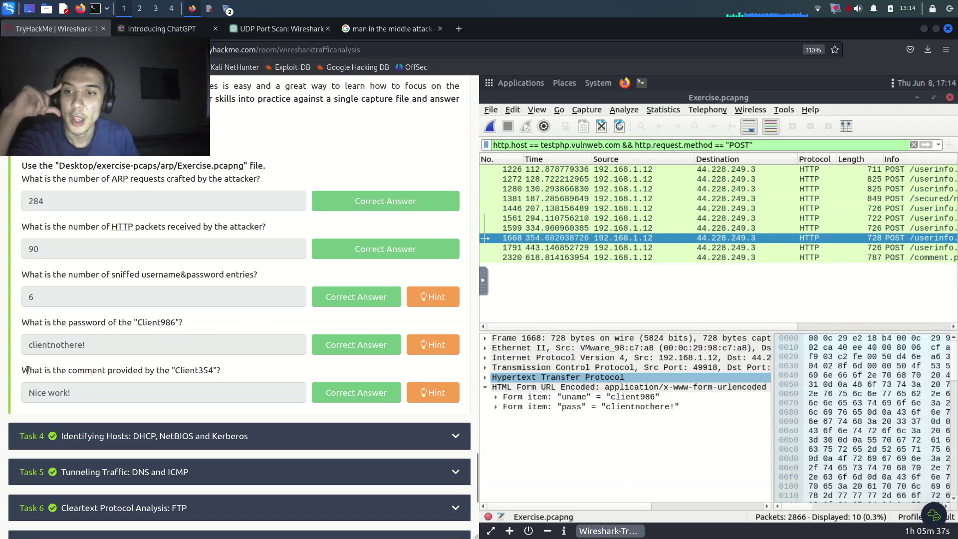
- Read the question about Client354's comment and inspect the form items of packets 1791 and 2320 for it
left_click_drag(27, 370, 239, 372)
left_click(234, 372)
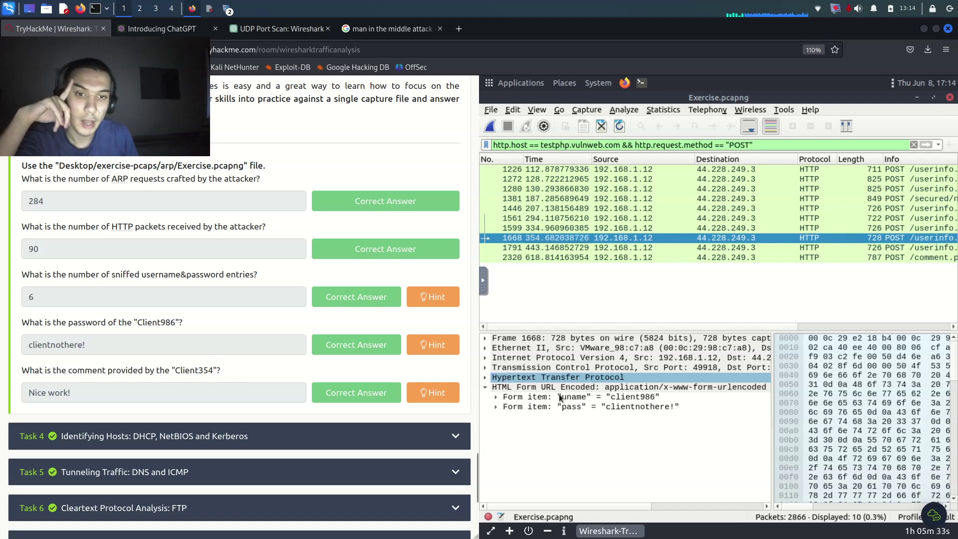
left_click(601, 251)
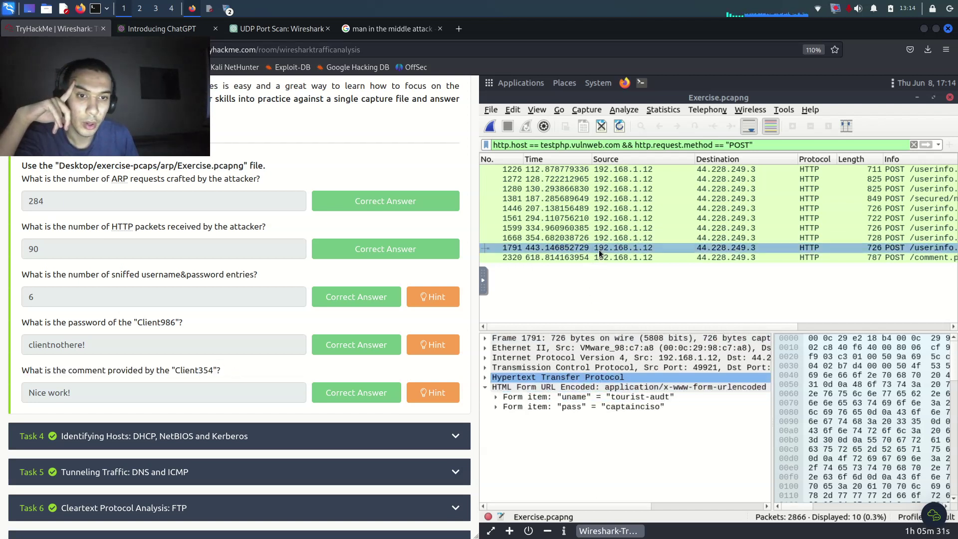
left_click(609, 257)
left_click(622, 405)
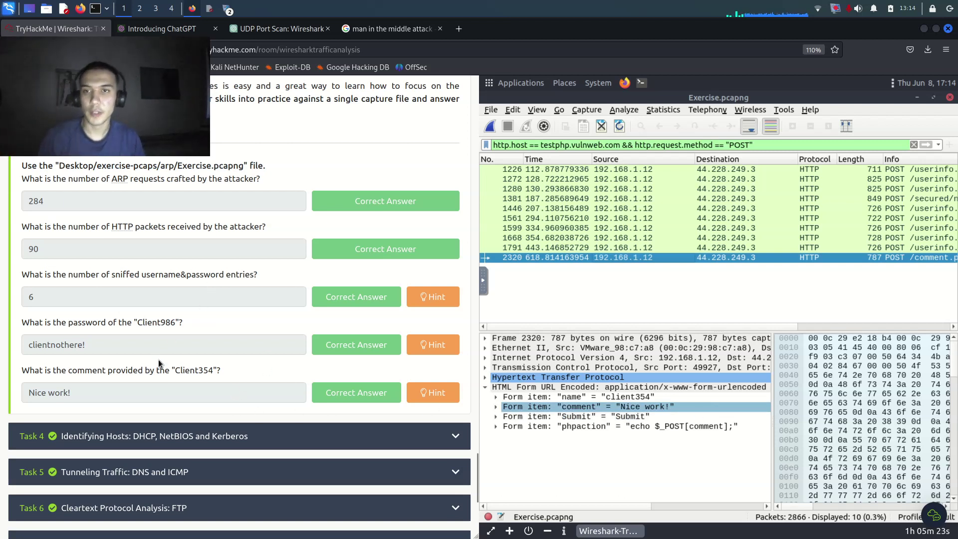
- Close the Exercise.pcapng capture and expand Task 4, Identifying Hosts: DHCP, NetBIOS and Kerberos, at its introduction
left_click(950, 97)
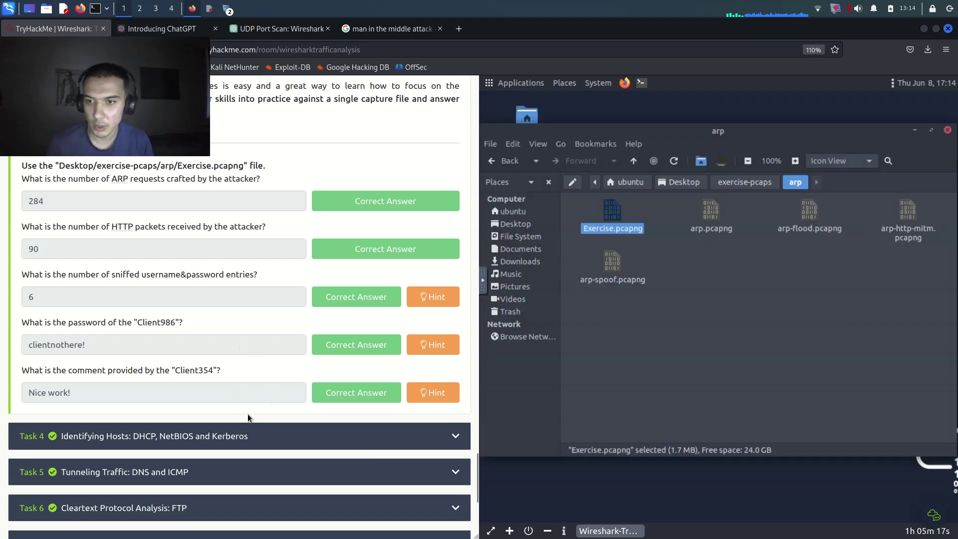
left_click(242, 430)
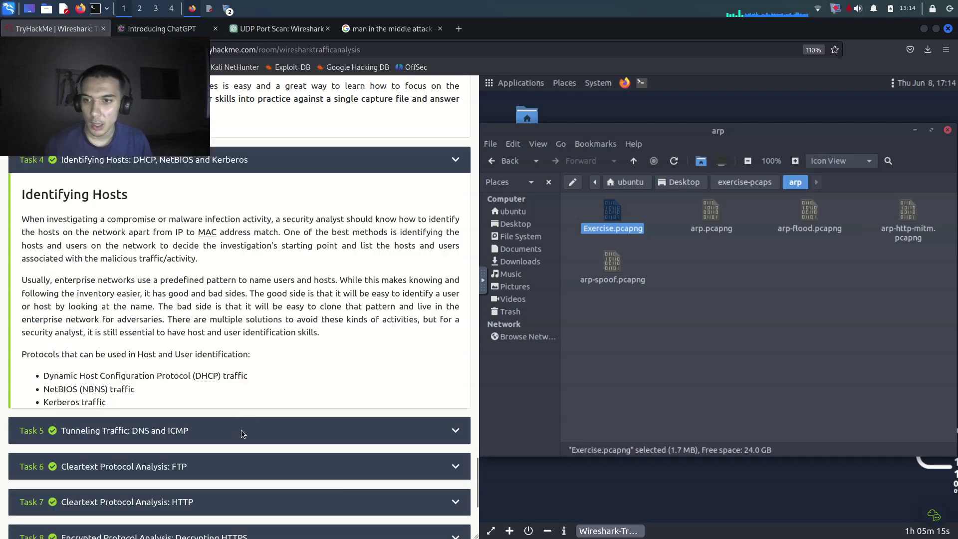
scroll(246, 363, "down", 10)
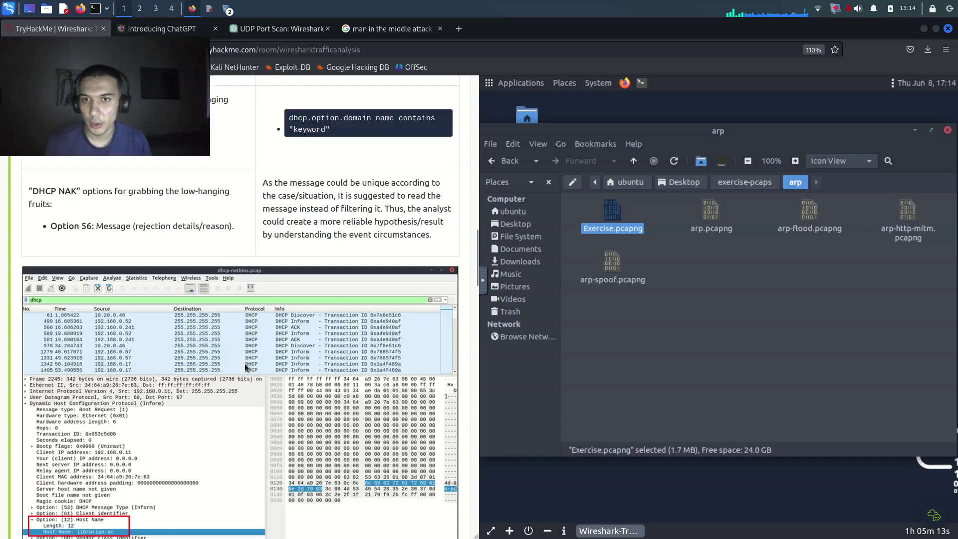
scroll(245, 367, "up", 20)
scroll(233, 351, "down", 10)
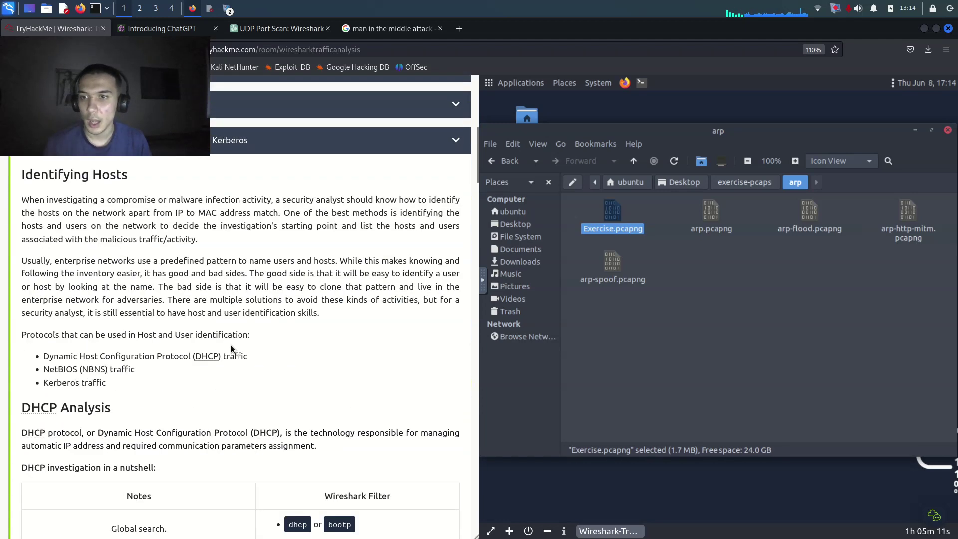
scroll(231, 345, "up", 3)
scroll(231, 345, "down", 3)
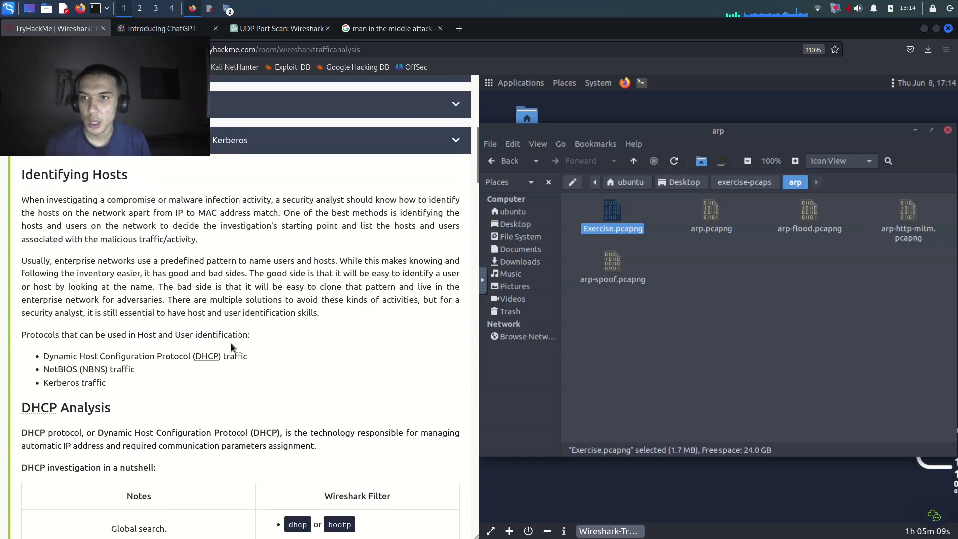
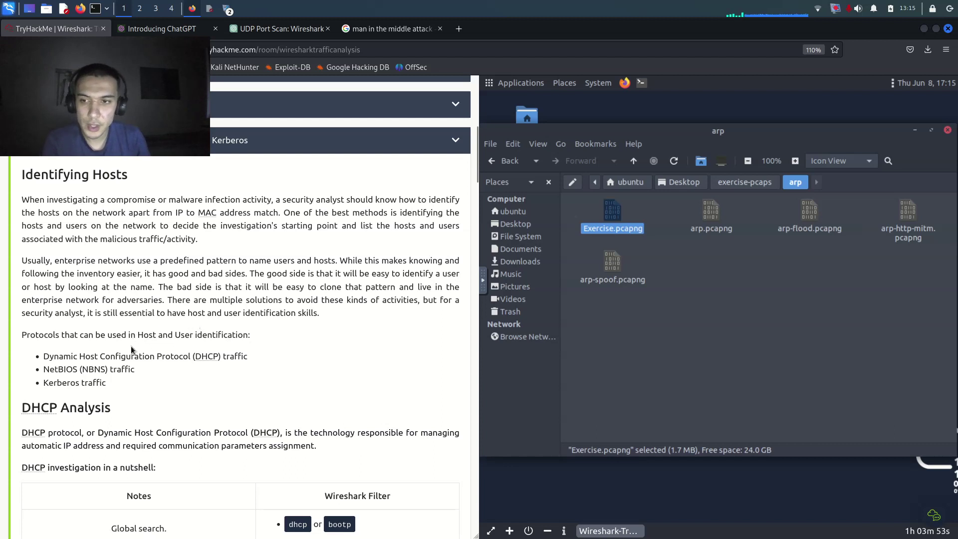
- Read the DHCP Analysis introduction and the global search filters dhcp and bootp
scroll(83, 368, "down", 2)
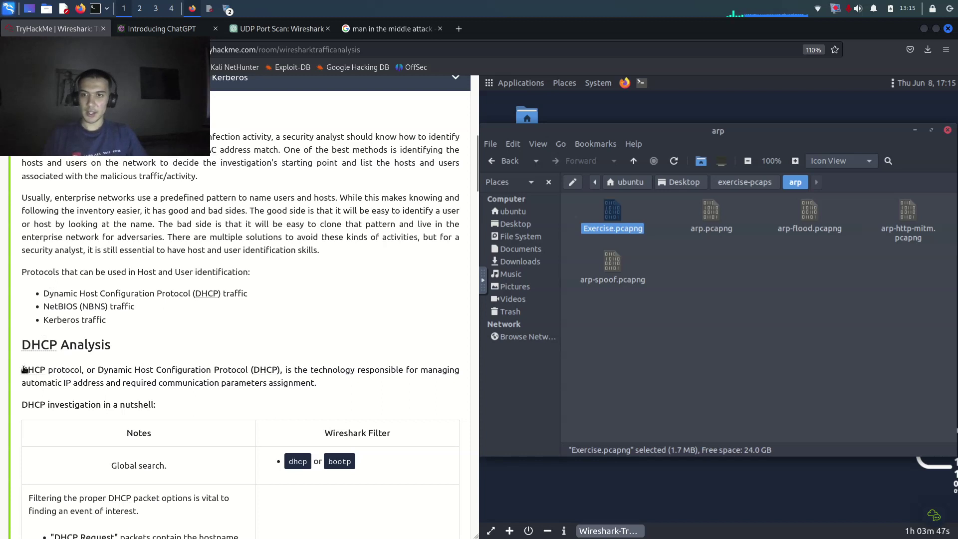
left_click_drag(21, 369, 456, 378)
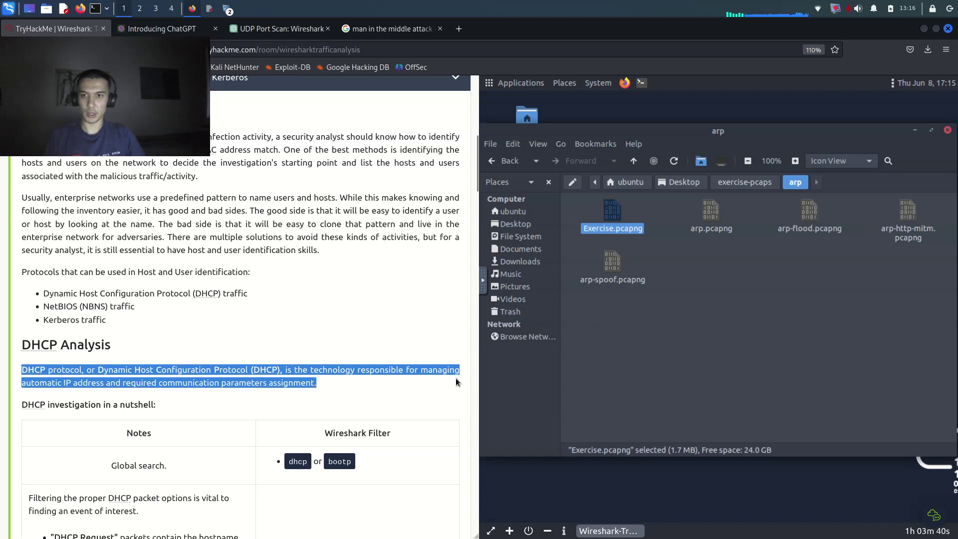
left_click(340, 409)
scroll(329, 396, "down", 4)
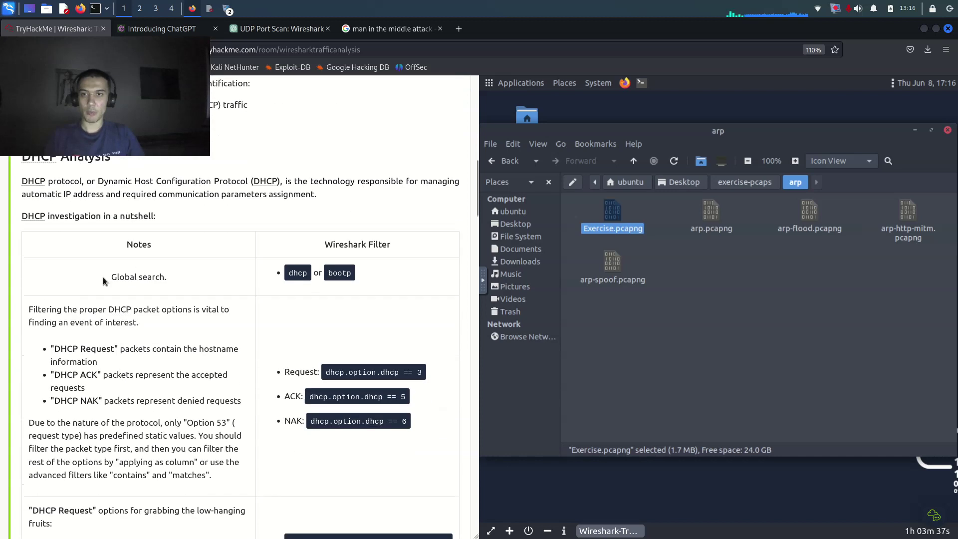
left_click_drag(101, 281, 214, 283)
left_click_drag(292, 273, 348, 276)
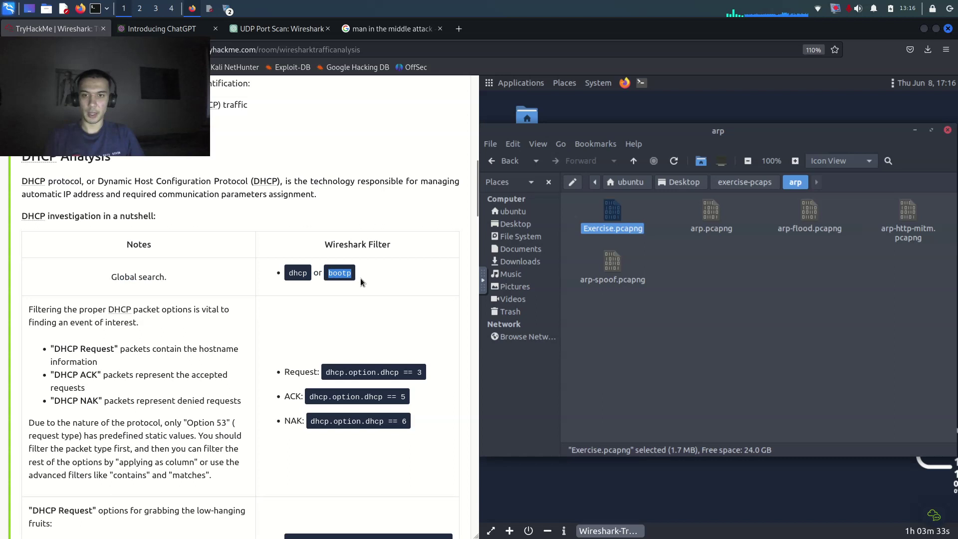
- Read the notes on DHCP Request, ACK and NAK packets together with their dhcp.option.dhcp filters
left_click_drag(29, 309, 130, 305)
left_click(197, 302)
left_click_drag(198, 306, 248, 319)
left_click(112, 341)
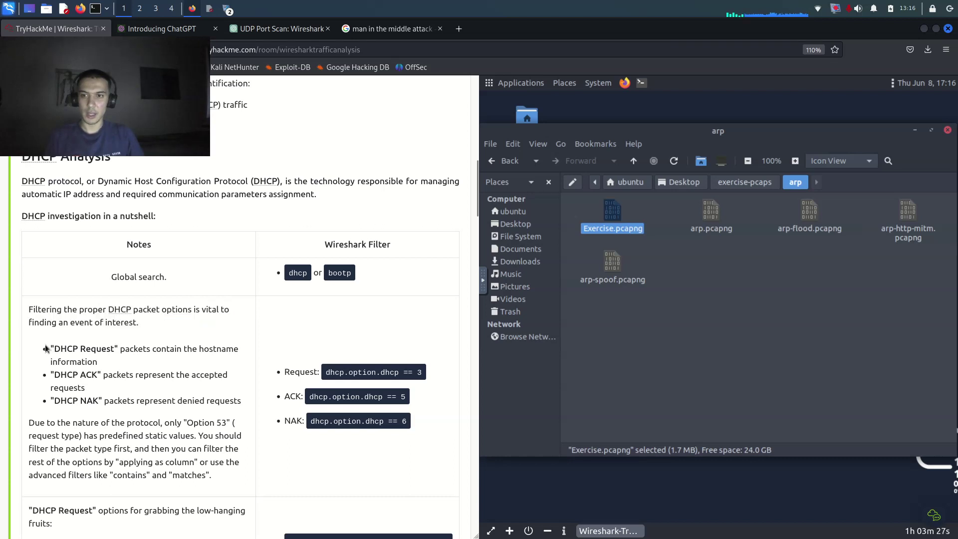
left_click_drag(59, 348, 250, 359)
left_click(265, 363)
left_click_drag(283, 372, 320, 372)
left_click(327, 372)
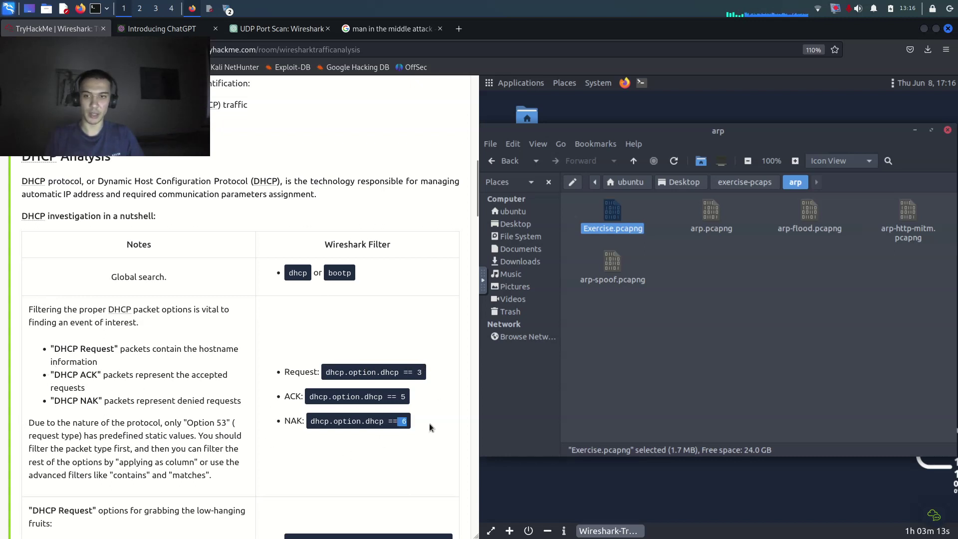
- Read the low-hanging-fruit options for DHCP Request packets and the dhcp.option.hostname contains "keyword" filter
scroll(429, 424, "down", 5)
scroll(83, 370, "up", 2)
scroll(83, 370, "down", 2)
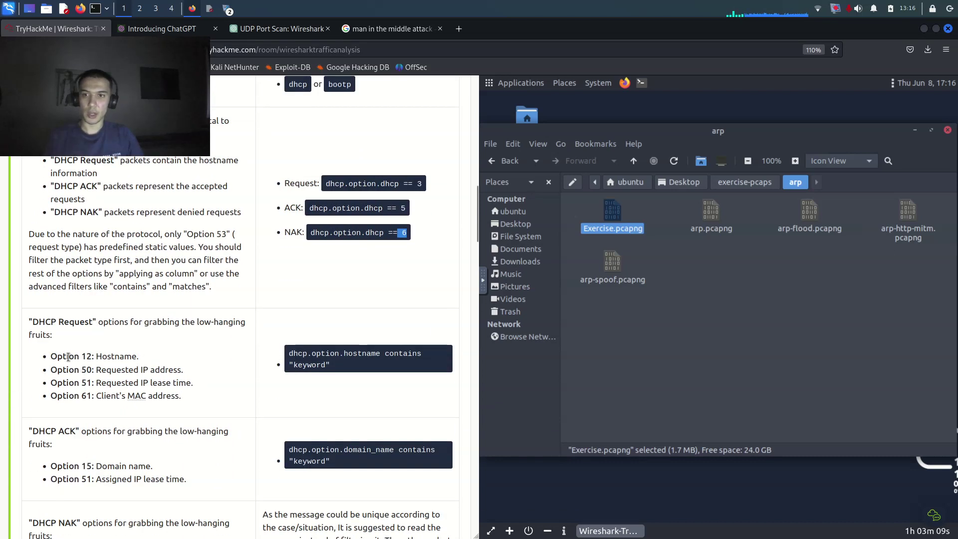
left_click_drag(288, 354, 299, 351)
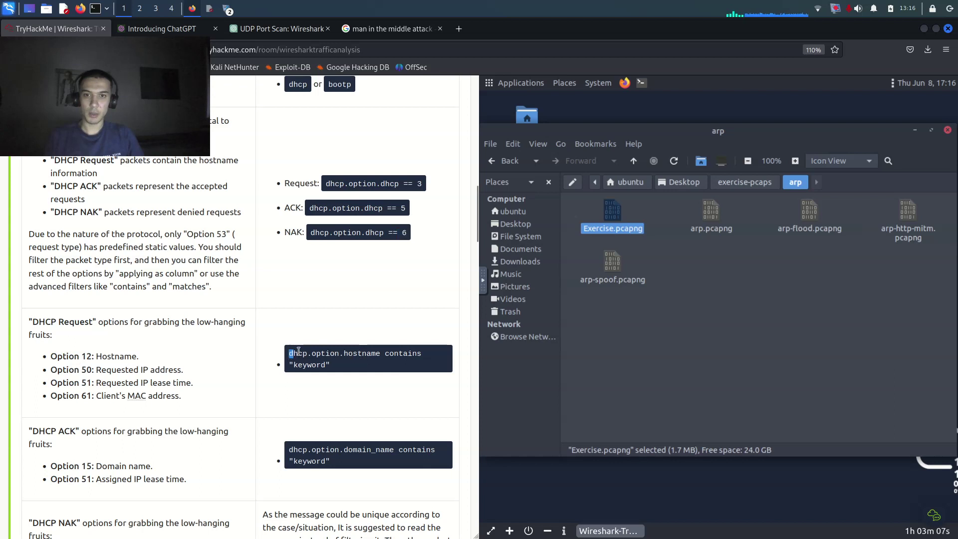
double_click(308, 367)
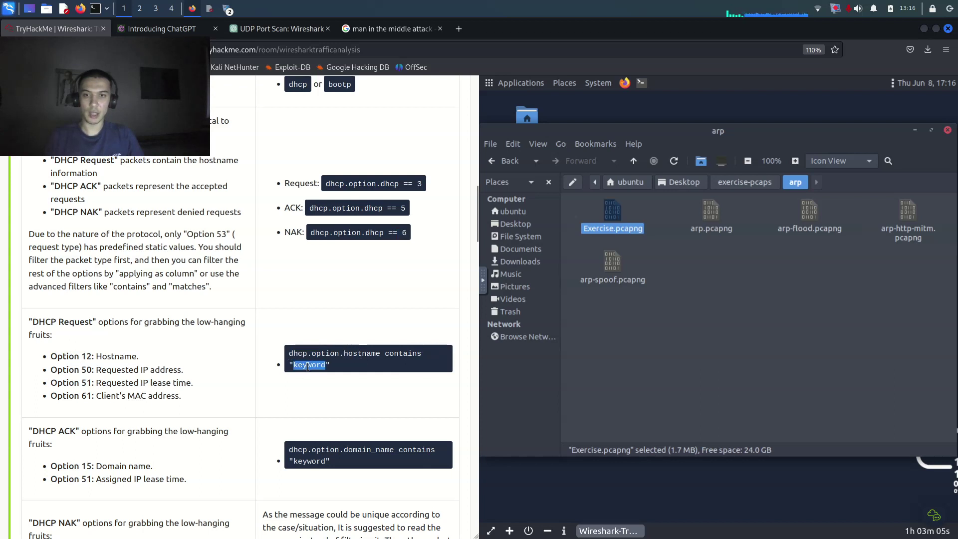
left_click(420, 389)
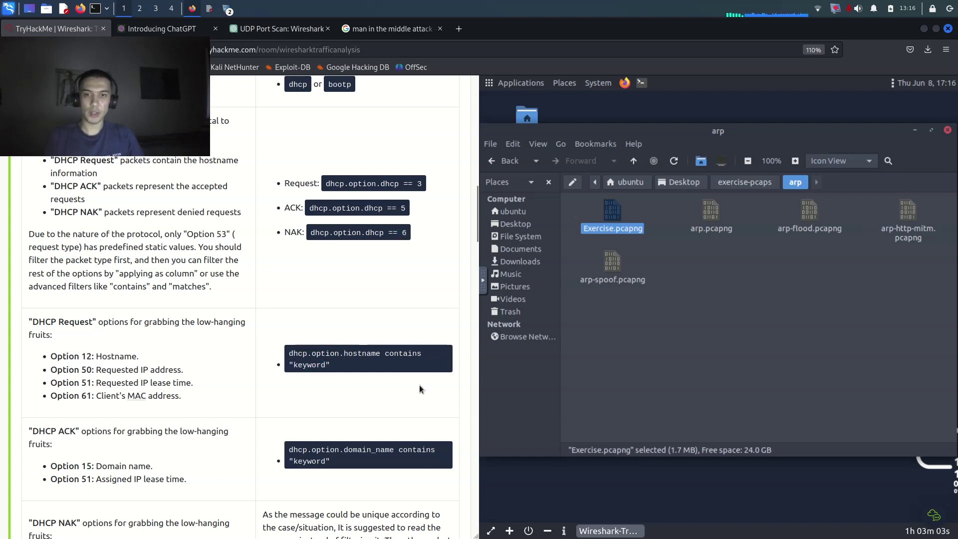
- Find which capture the Task 4 questions use and open dhcp-netbios.pcap from the exercise-pcaps/dhcp-netbios-kerberos folder
left_click(491, 160)
scroll(211, 300, "down", 15)
scroll(203, 294, "down", 12)
scroll(199, 292, "up", 4)
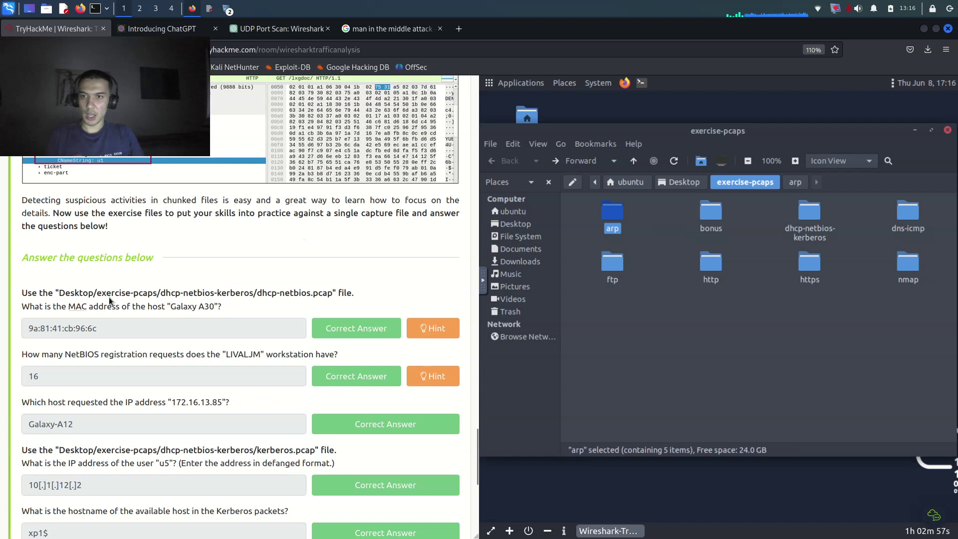
left_click(821, 223)
double_click(819, 220)
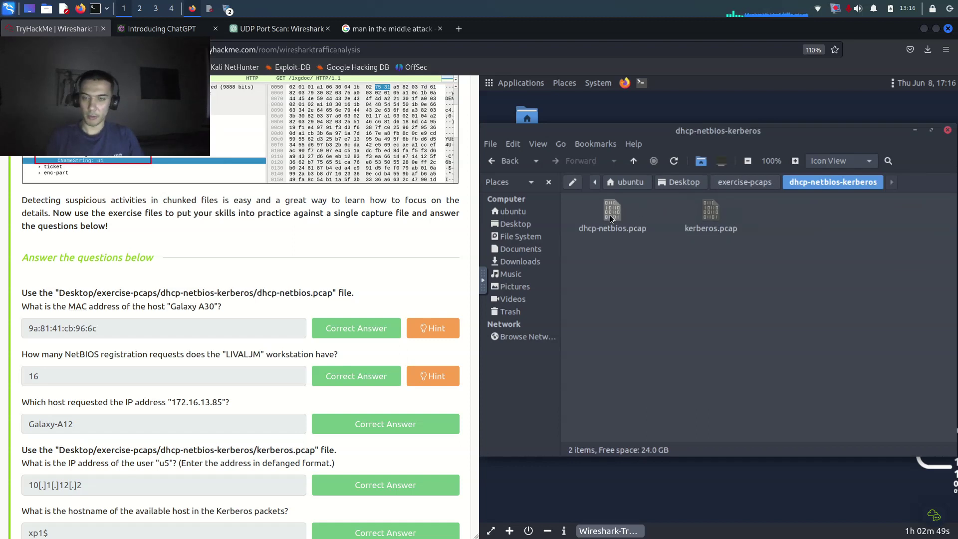
double_click(610, 215)
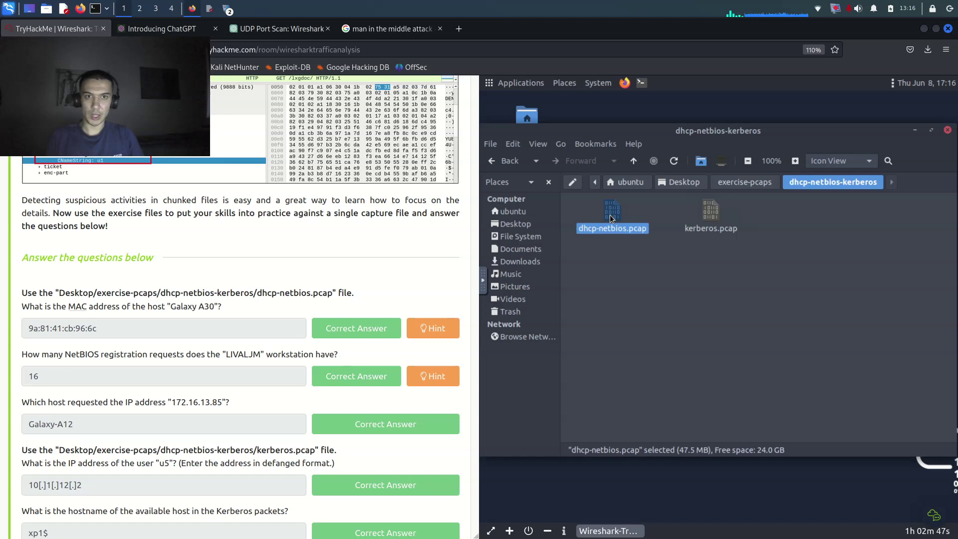
- Review the DHCP filter table in Task 4 again, down to the example capture showing the Host Name option
scroll(173, 242, "up", 20)
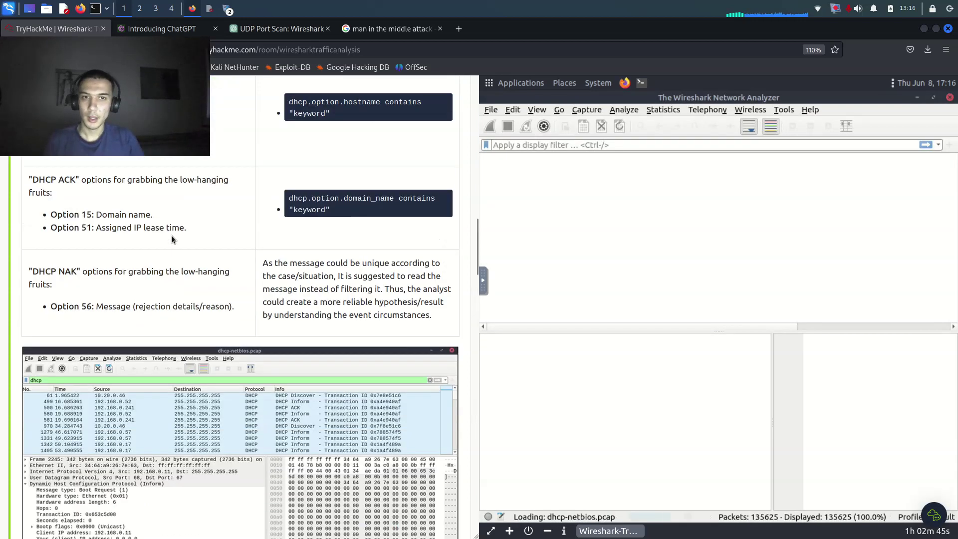
scroll(166, 232, "down", 20)
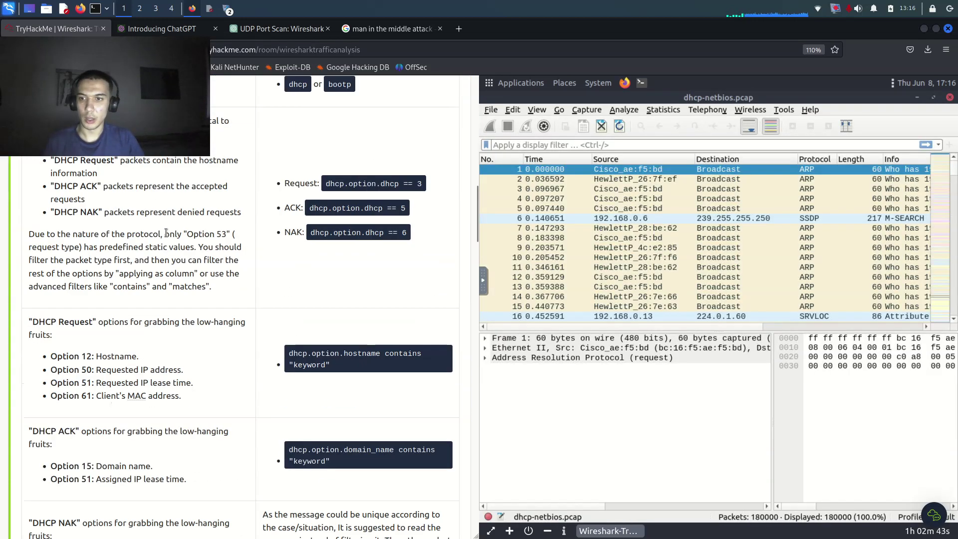
scroll(220, 294, "down", 3)
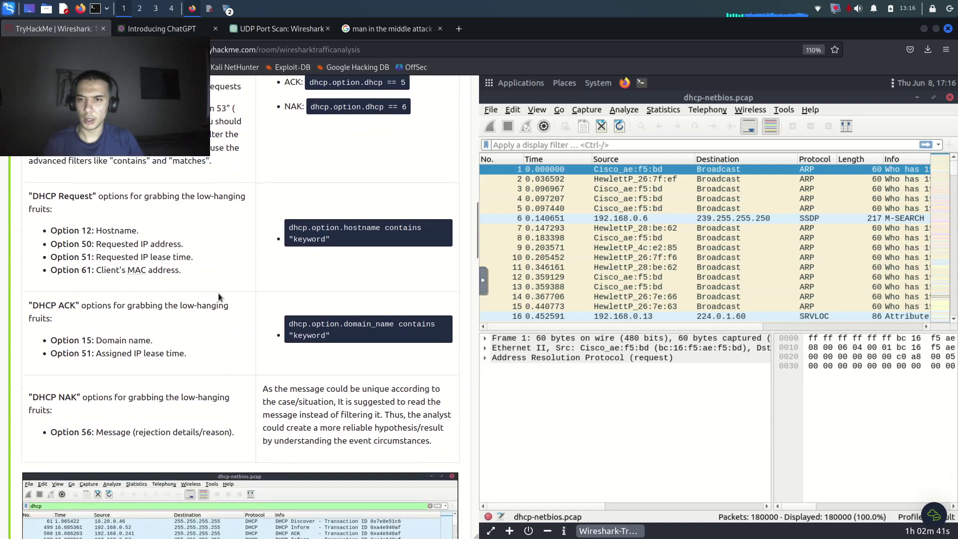
scroll(218, 297, "down", 5)
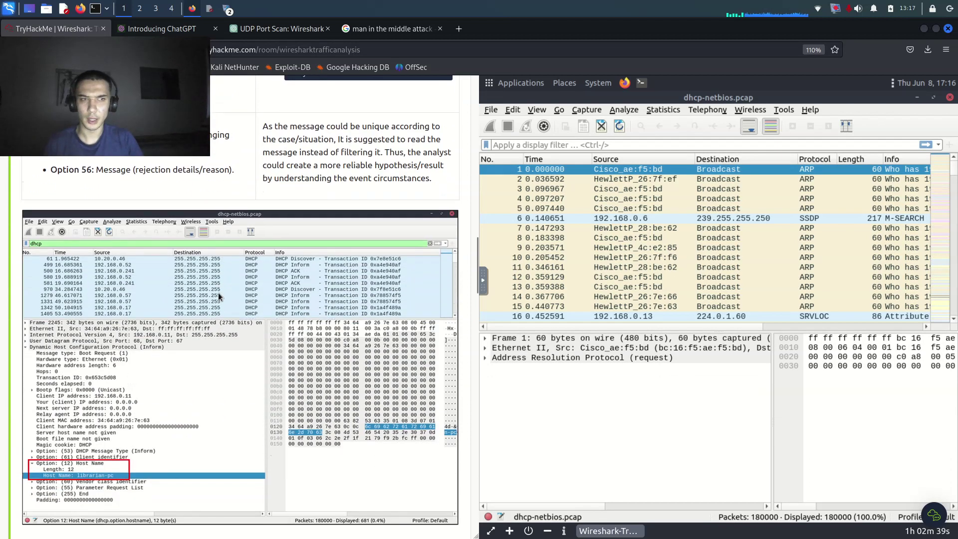
- Read the NetBIOS (NBNS) Analysis notes with the nbns and nbns.name contains "keyword" filters, down to the example capture
scroll(219, 297, "down", 4)
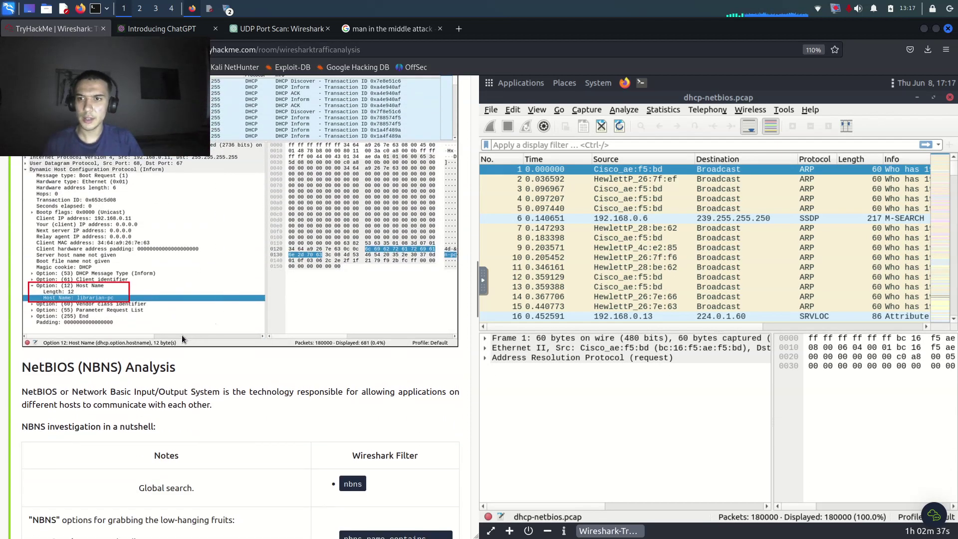
scroll(218, 371, "down", 1)
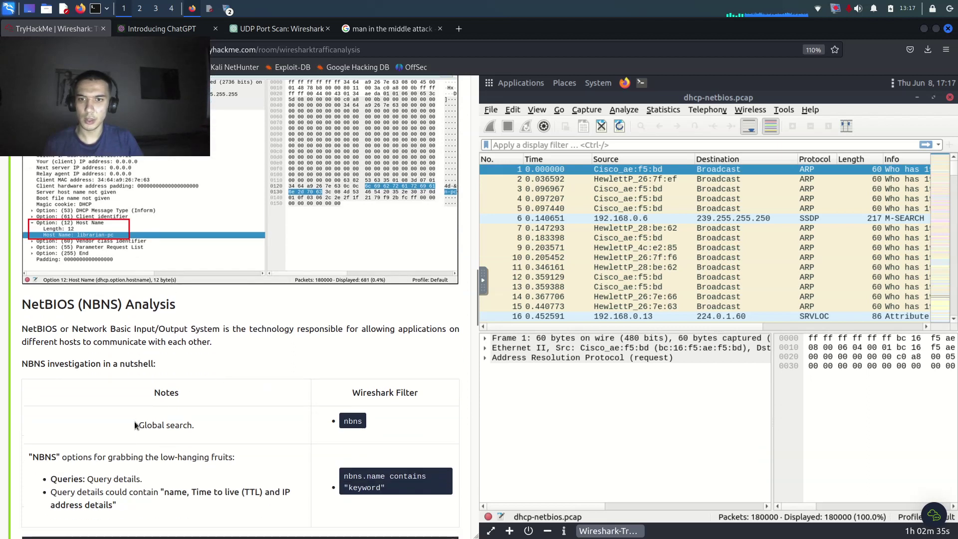
left_click_drag(134, 421, 387, 418)
left_click(388, 416)
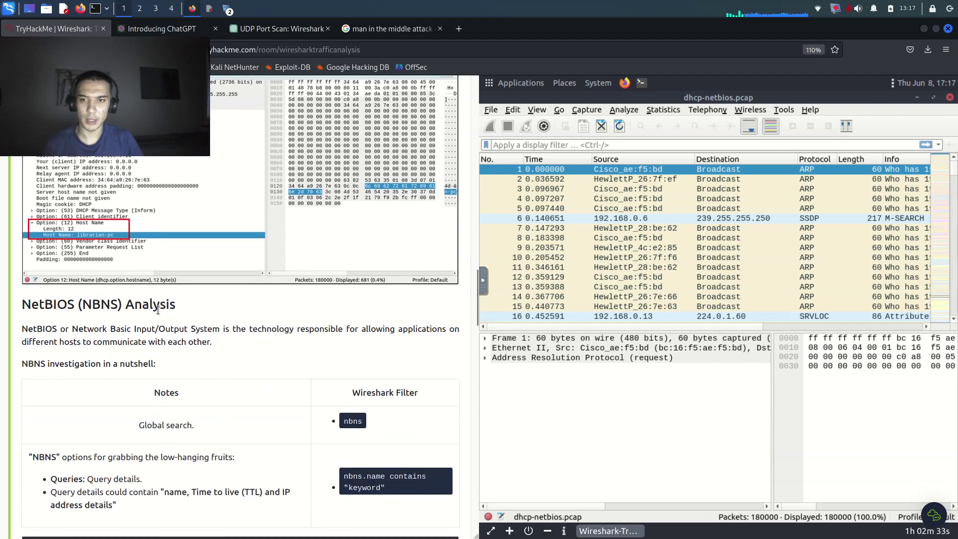
scroll(172, 329, "down", 2)
left_click_drag(348, 351, 427, 358)
left_click(427, 358)
scroll(131, 340, "down", 2)
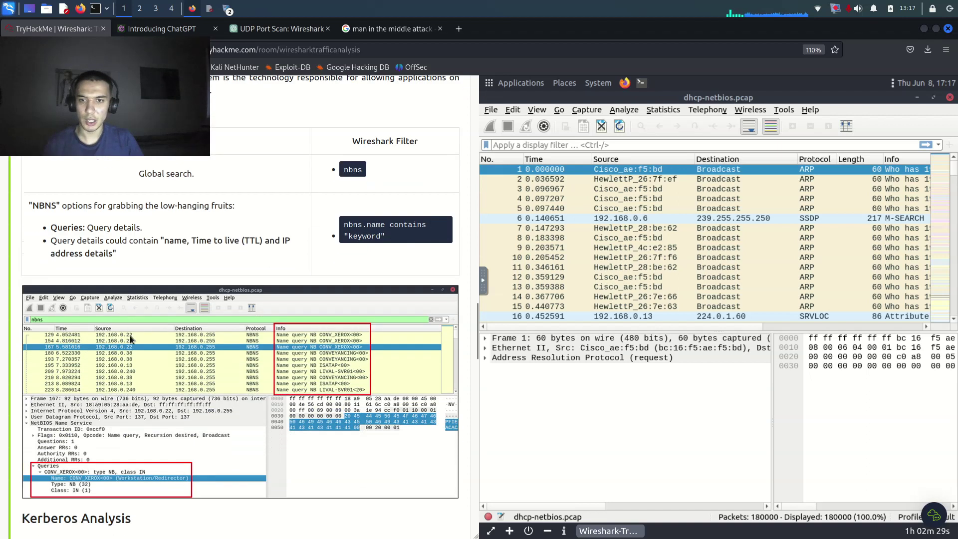
- Skim the Kerberos notes and read the first Task 4 question about the MAC address of host "Galaxy A30"
scroll(131, 340, "down", 2)
scroll(130, 335, "down", 15)
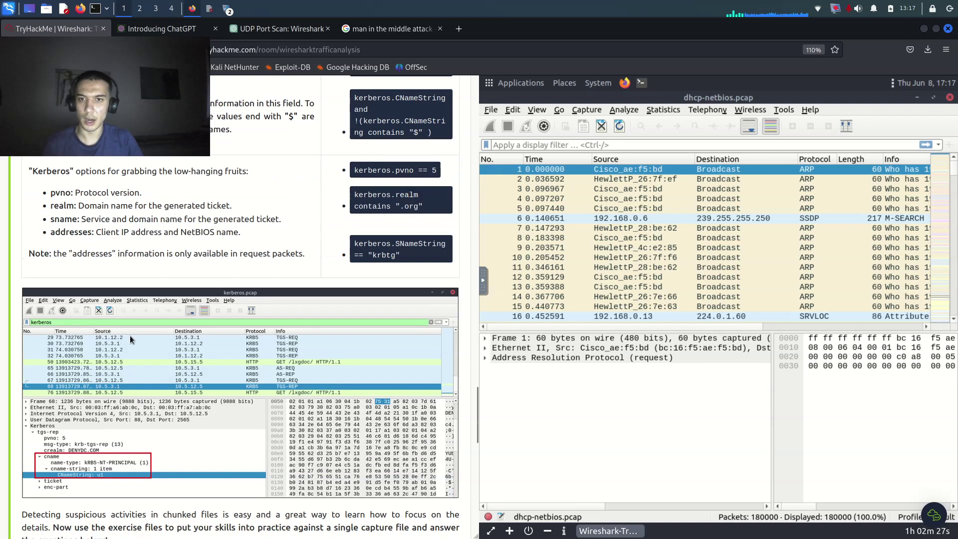
scroll(131, 327, "up", 5)
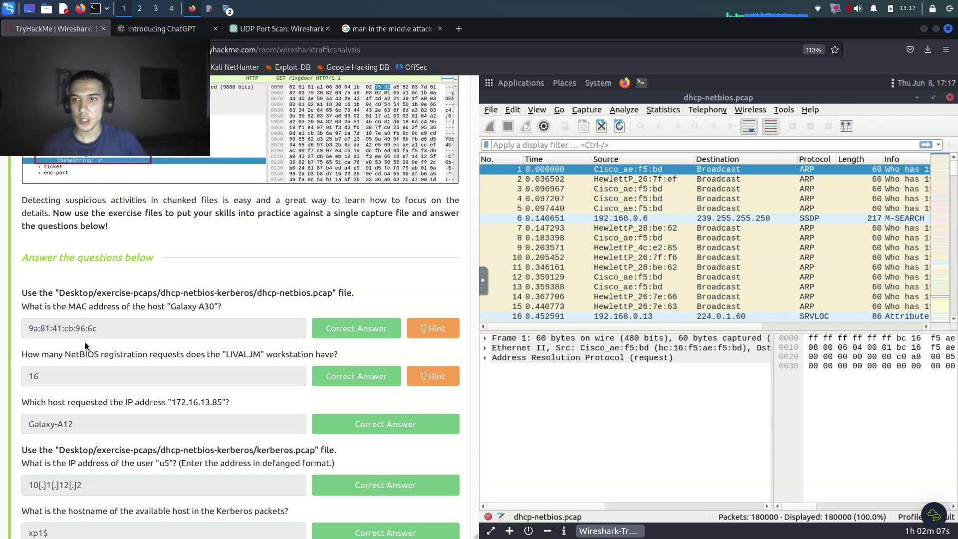
left_click_drag(22, 294, 175, 292)
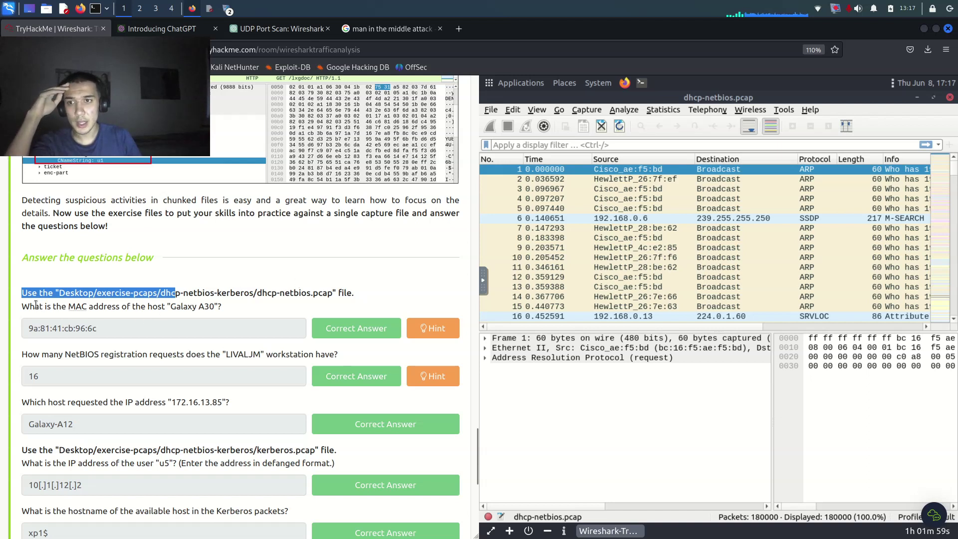
left_click_drag(180, 309, 193, 308)
left_click(279, 308)
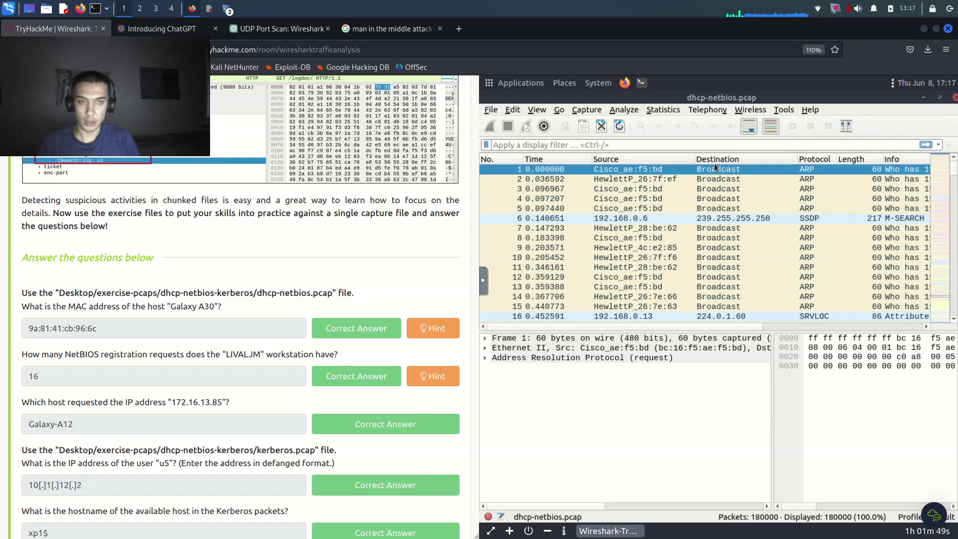
- Search the packet details of dhcp-netbios.pcap for the string "Galaxy A30"
key("ctrl+f")
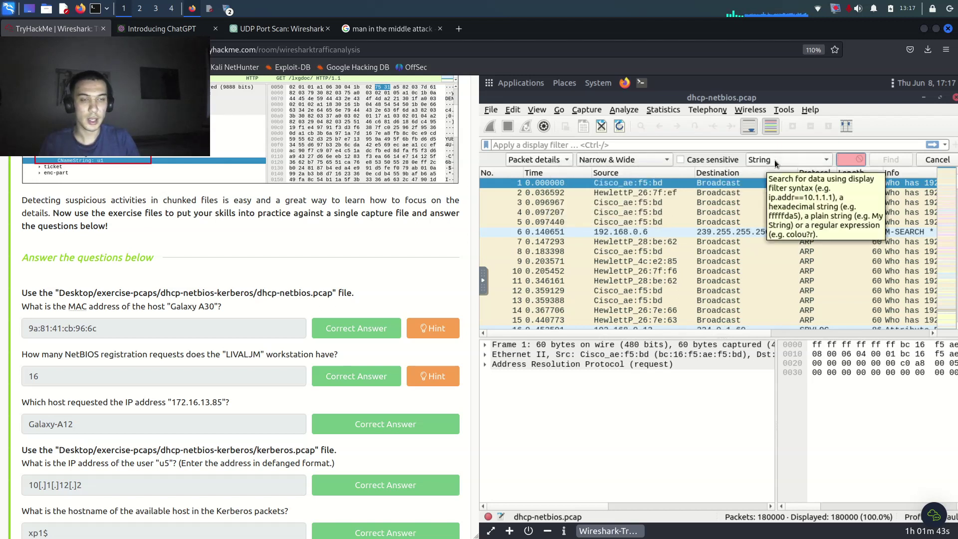
left_click(847, 160)
type("G")
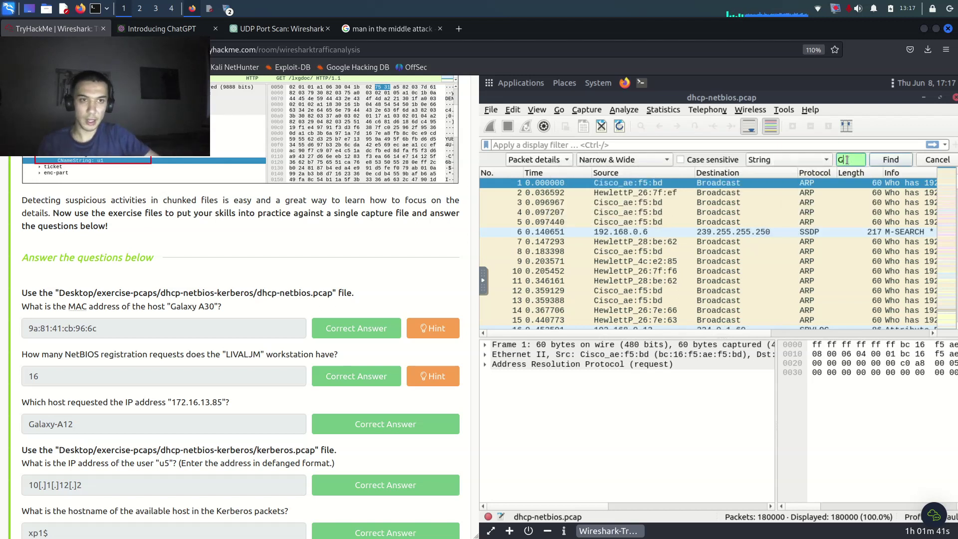
type("alax")
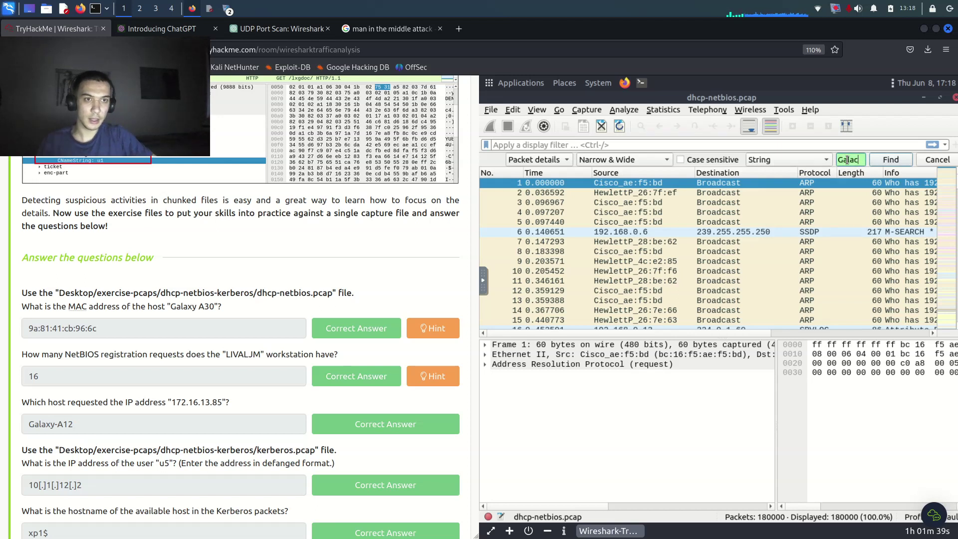
type("y A30")
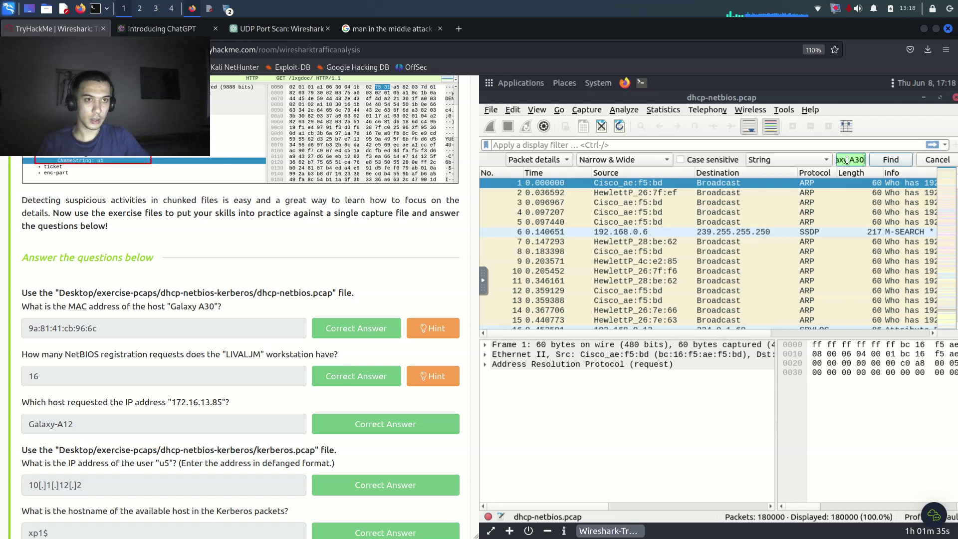
left_click(886, 160)
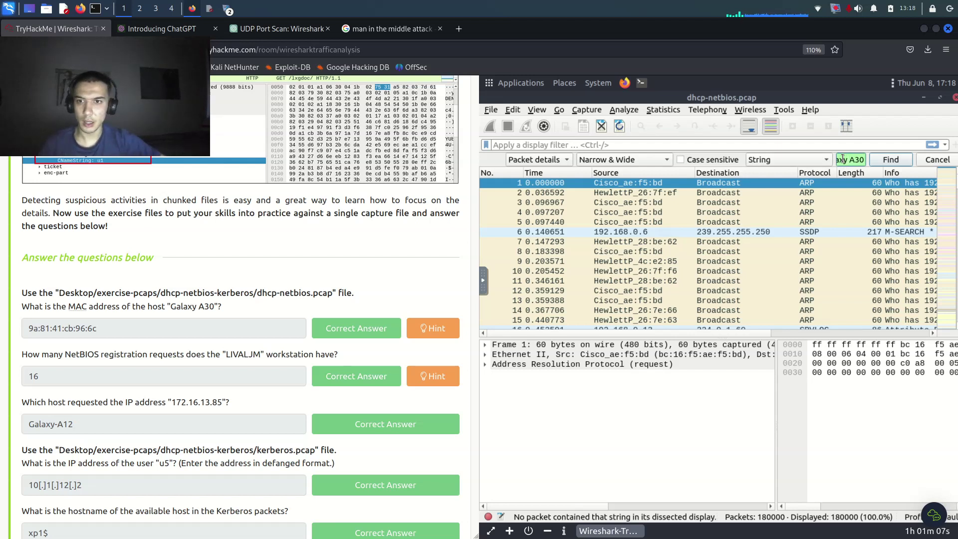
- Repeat the packet details search with the hyphenated string "Galaxy-A30"
key("BackSpace")
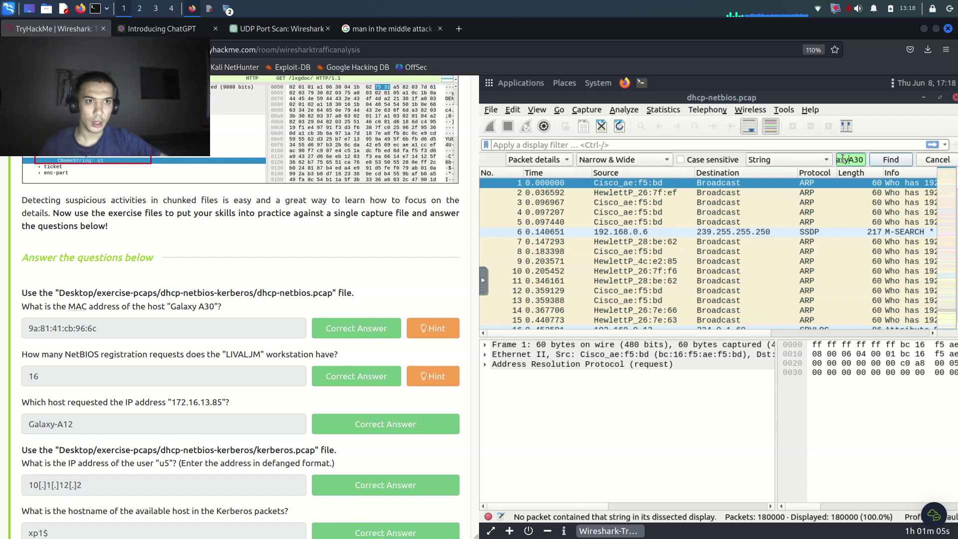
type("-")
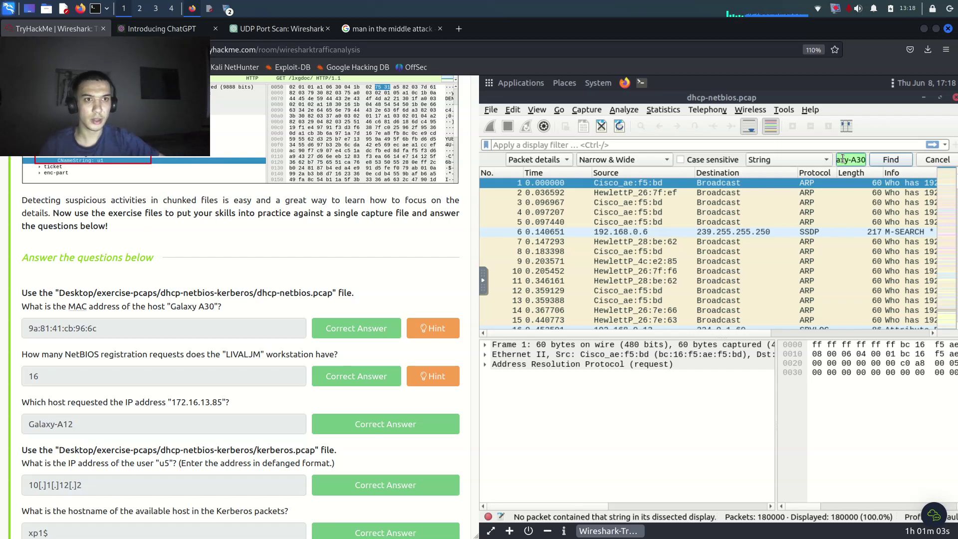
key("Return")
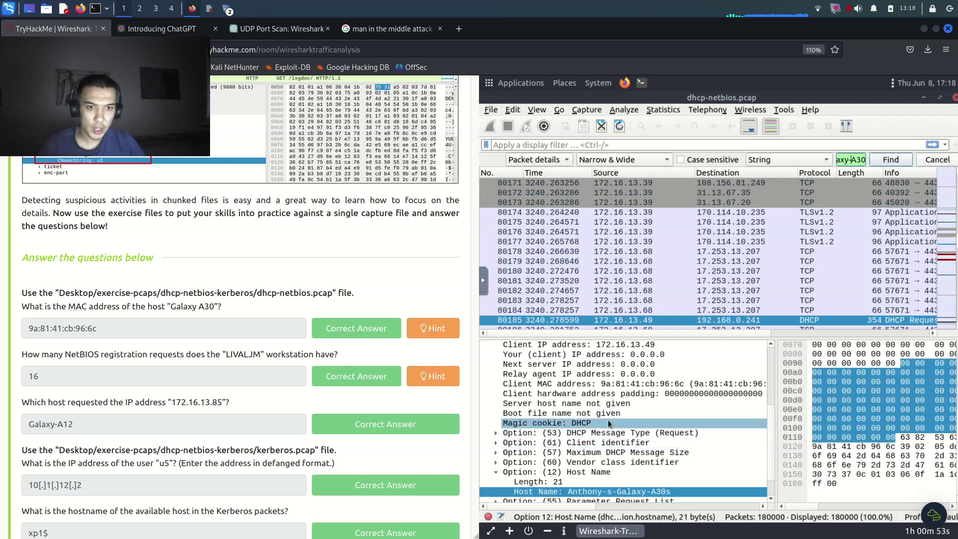
- Inspect the found DHCP request's Host Name option and expand its Ethernet II layer to read the source MAC address
scroll(608, 420, "down", 1)
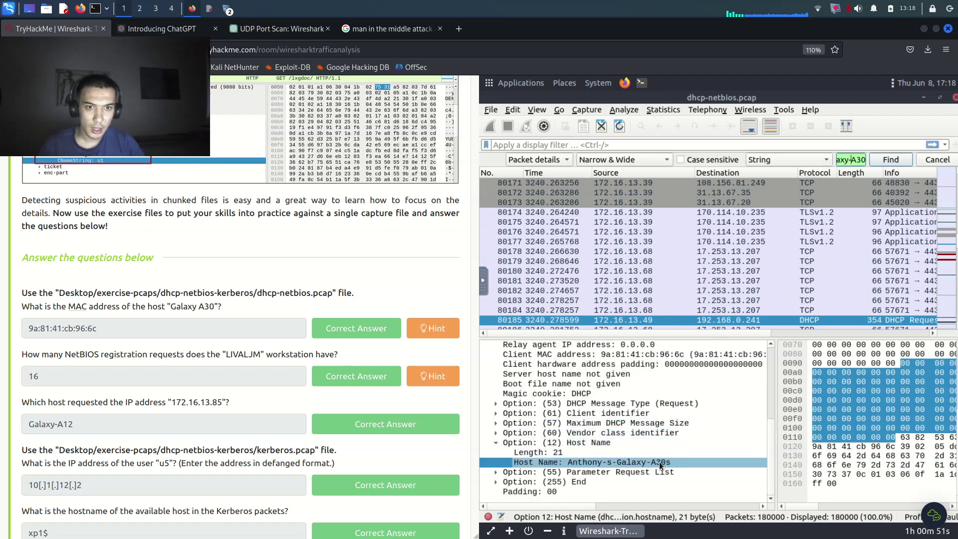
scroll(649, 451, "up", 1)
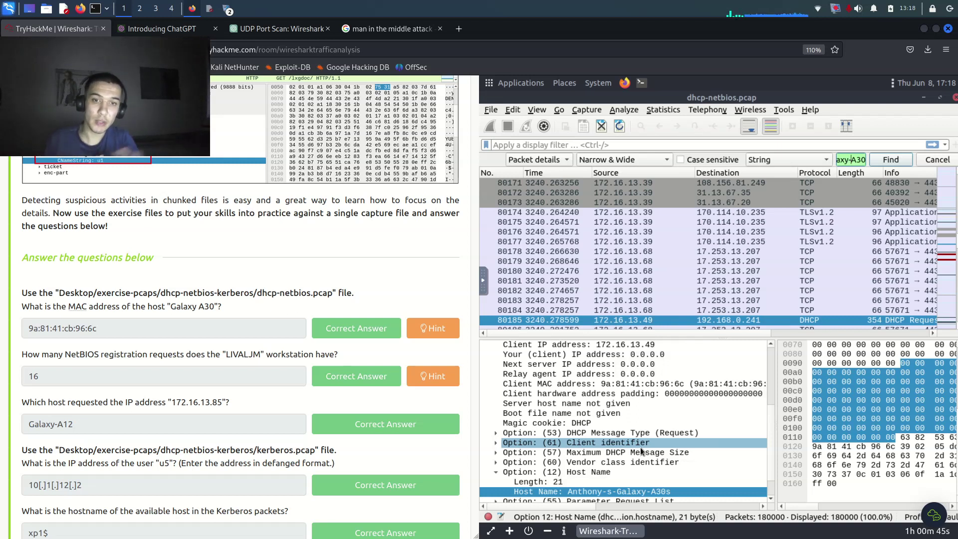
scroll(633, 433, "up", 4)
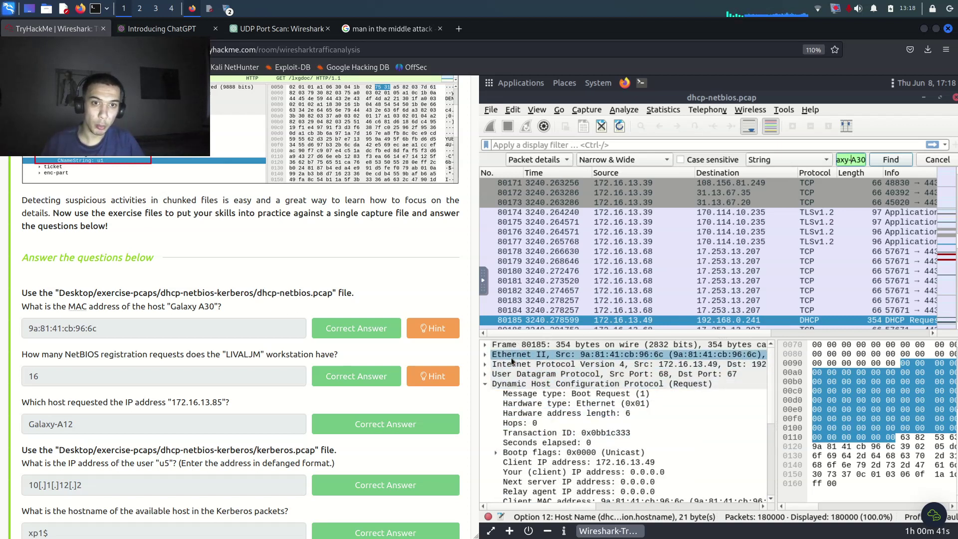
left_click(485, 354)
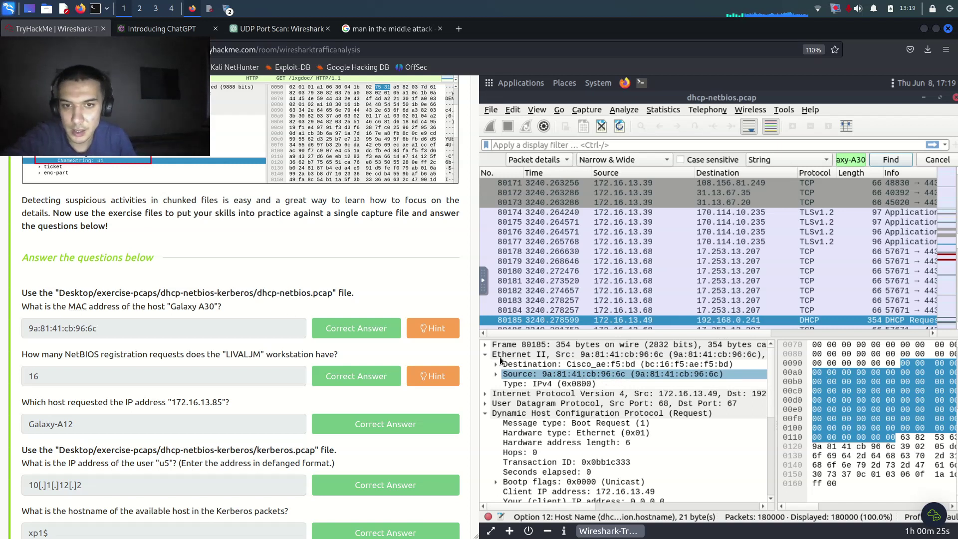
key("Up")
key("Up")
key("Up")
- Read the hint for the Galaxy A30 question, then the question about NetBIOS registration requests of the "LIVALJM" workstation
left_click(435, 322)
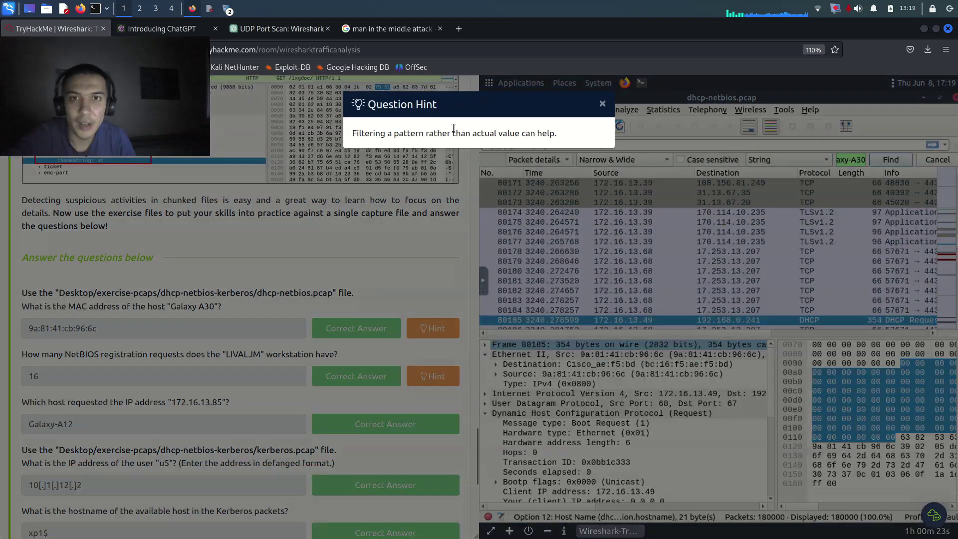
left_click(602, 103)
left_click_drag(22, 354, 268, 357)
left_click(269, 355)
double_click(274, 354)
- Clear the packet search string and look up the NBNS name filter in the Task 4 notes
left_click(785, 103)
triple_click(851, 162)
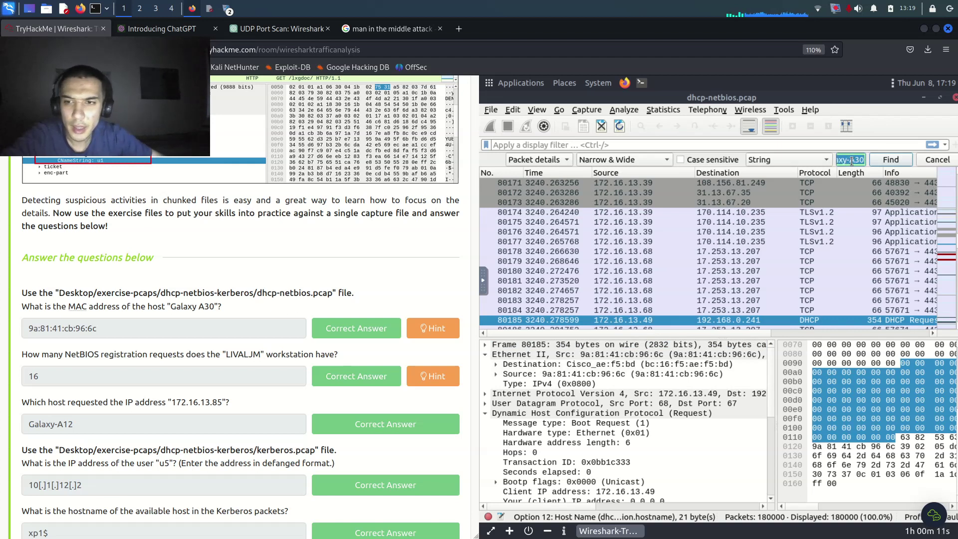
key("BackSpace")
scroll(309, 201, "up", 10)
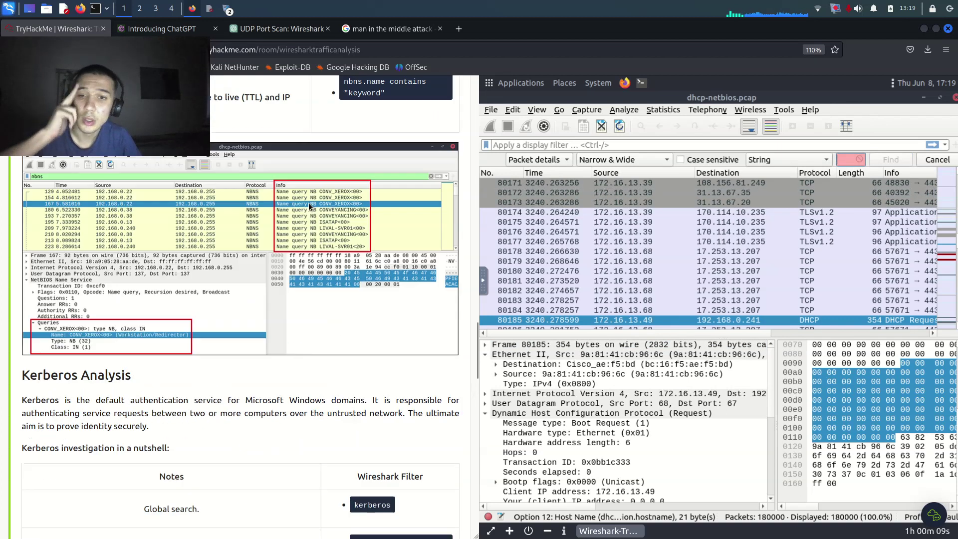
scroll(308, 203, "down", 12)
scroll(307, 202, "up", 3)
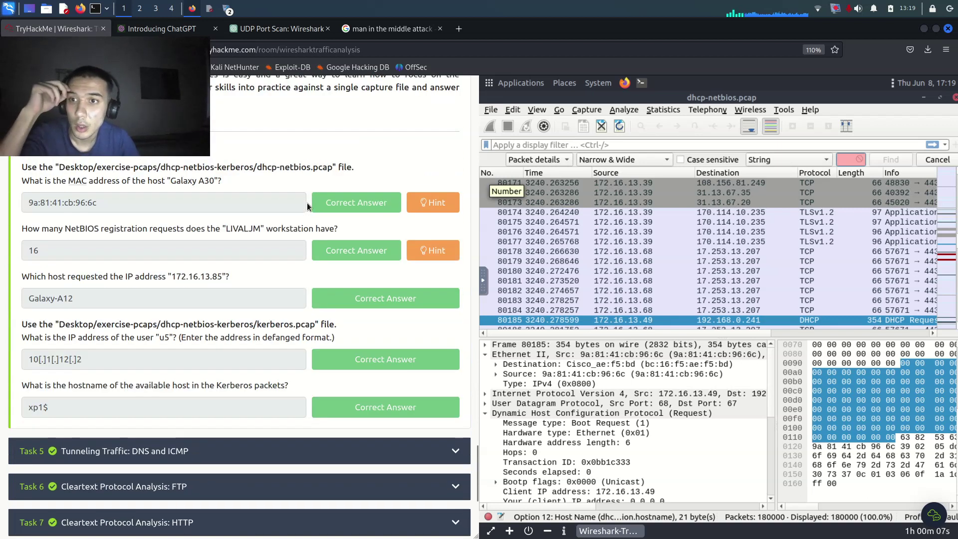
scroll(307, 203, "up", 10)
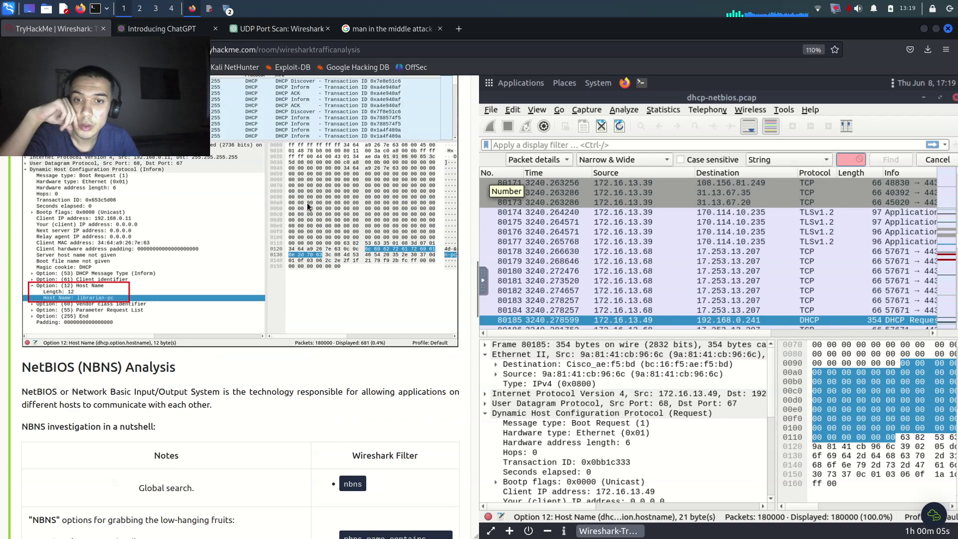
scroll(307, 202, "down", 3)
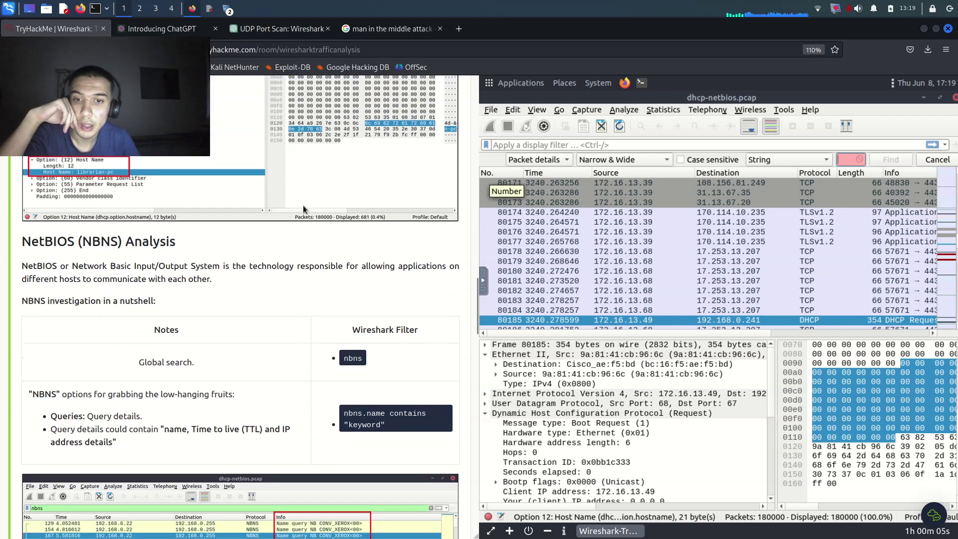
- Filter the packets in dhcp-netbios.pcap with nbns.name contains "LIVALJM"
left_click(586, 145)
type("bn")
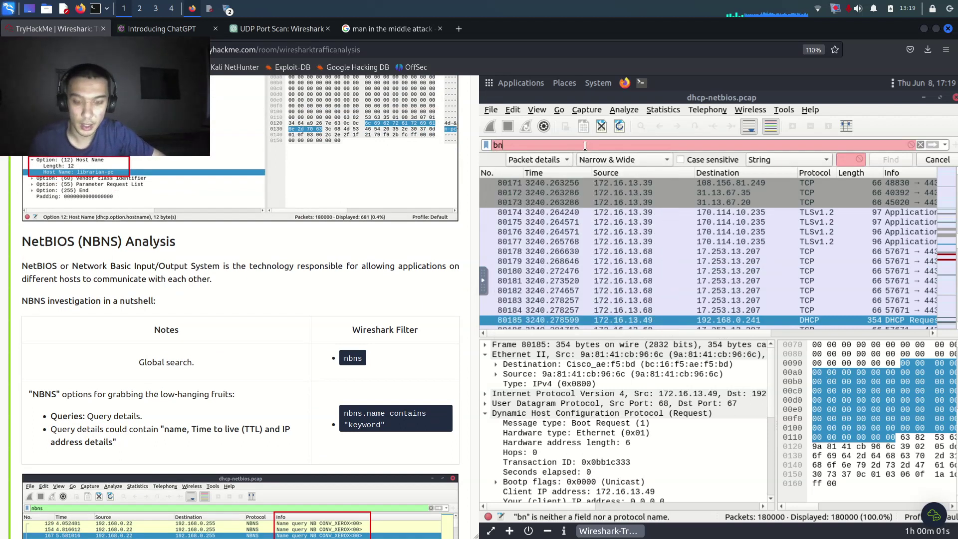
key("BackSpace")
key("BackSpace")
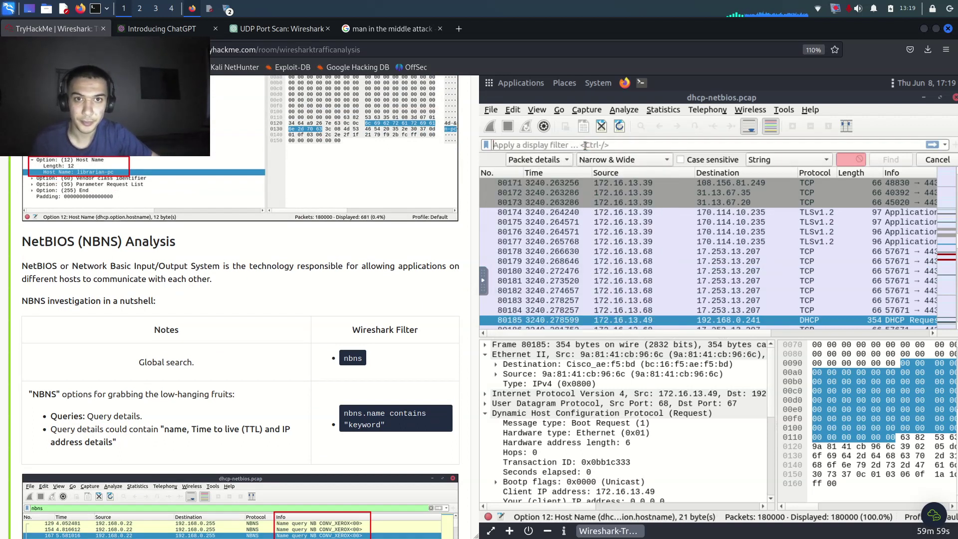
type("nbns")
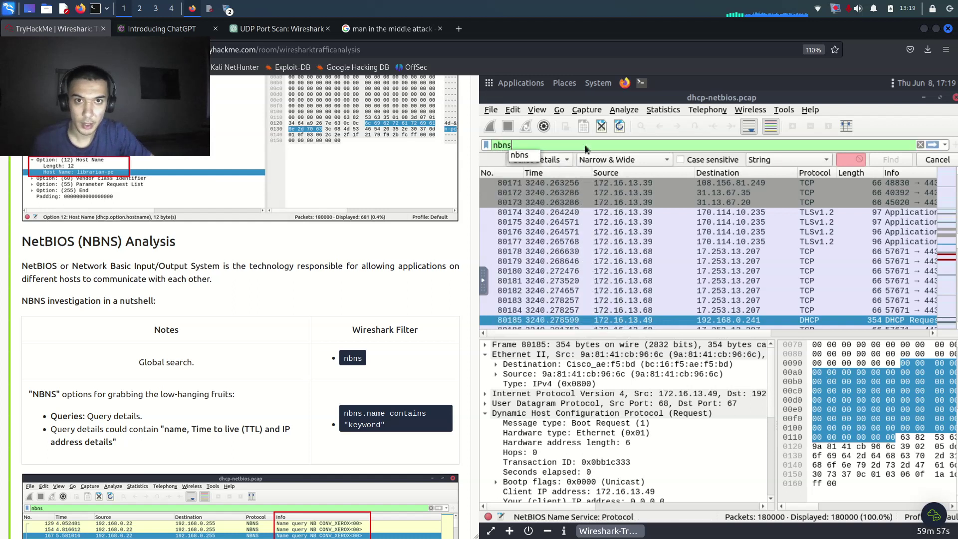
type(".name")
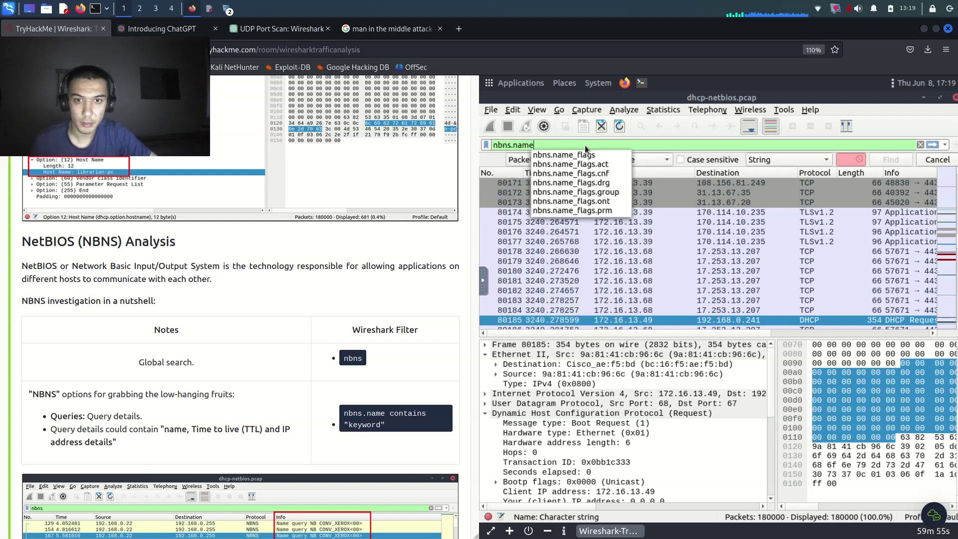
type(" contains")
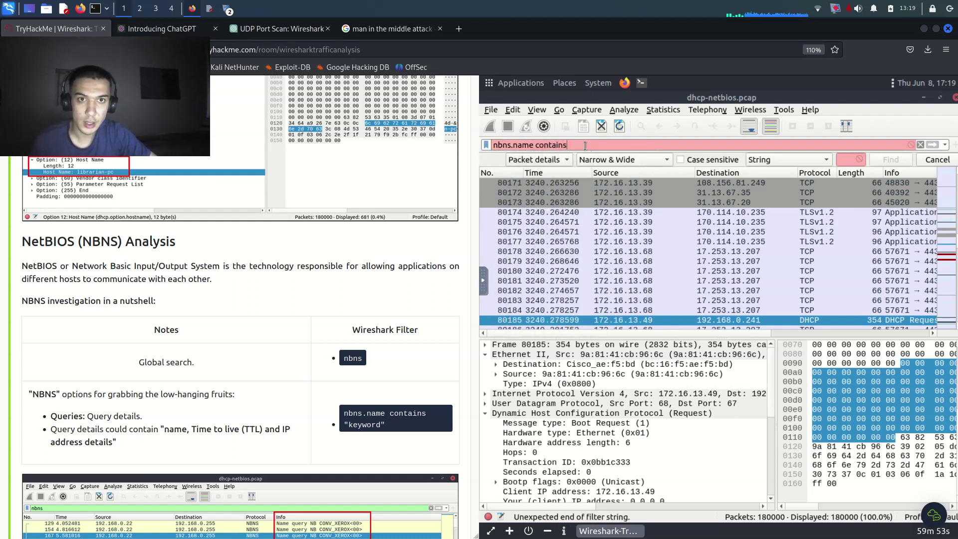
type(" \"\"")
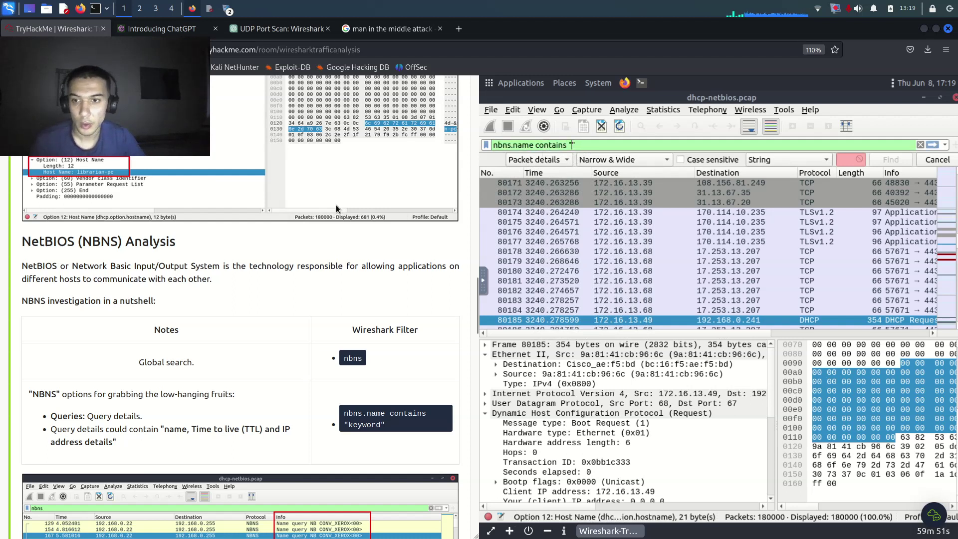
scroll(337, 205, "down", 20)
scroll(254, 295, "up", 5)
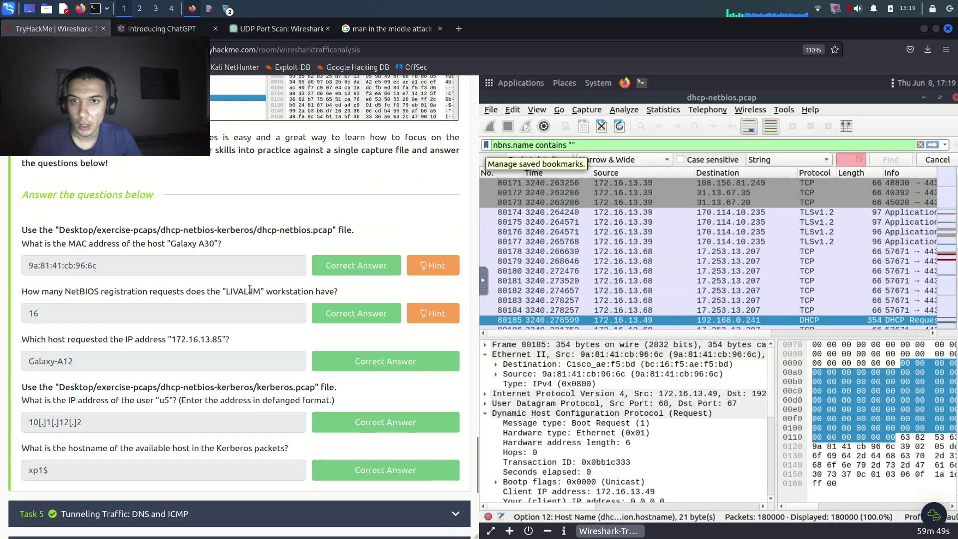
type("LIV")
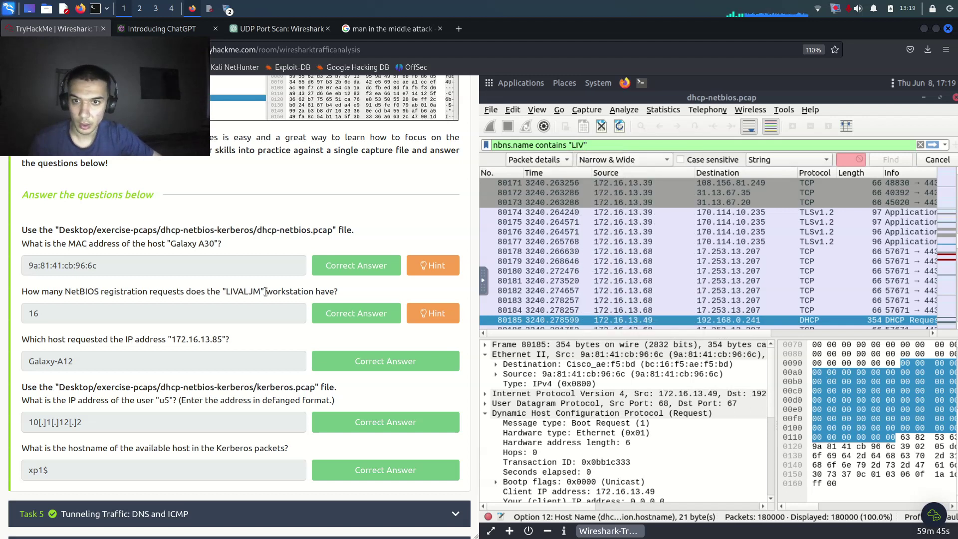
type("AL")
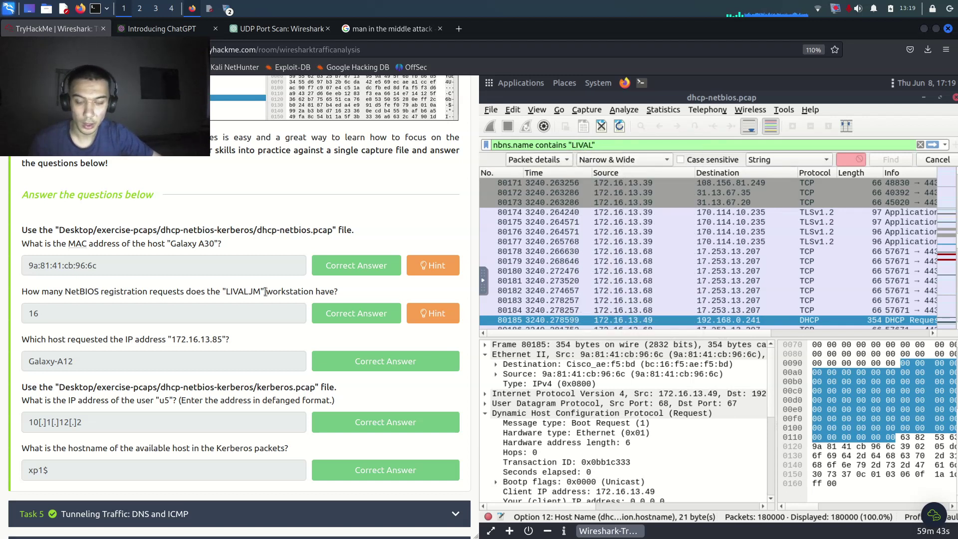
type("JM")
key("Return")
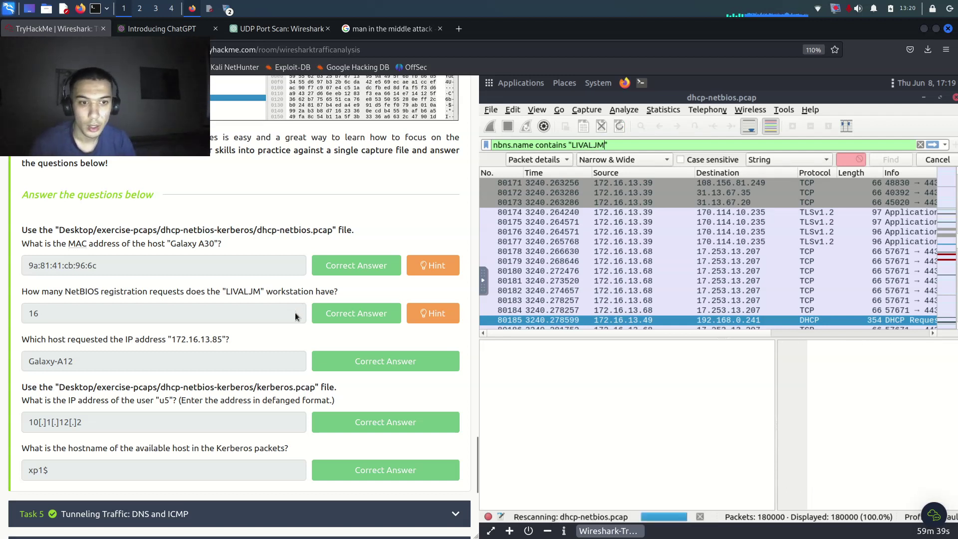
- Sort the filtered NBNS packets by their Info text and examine the LIVALJM registration requests in full
left_click(698, 460)
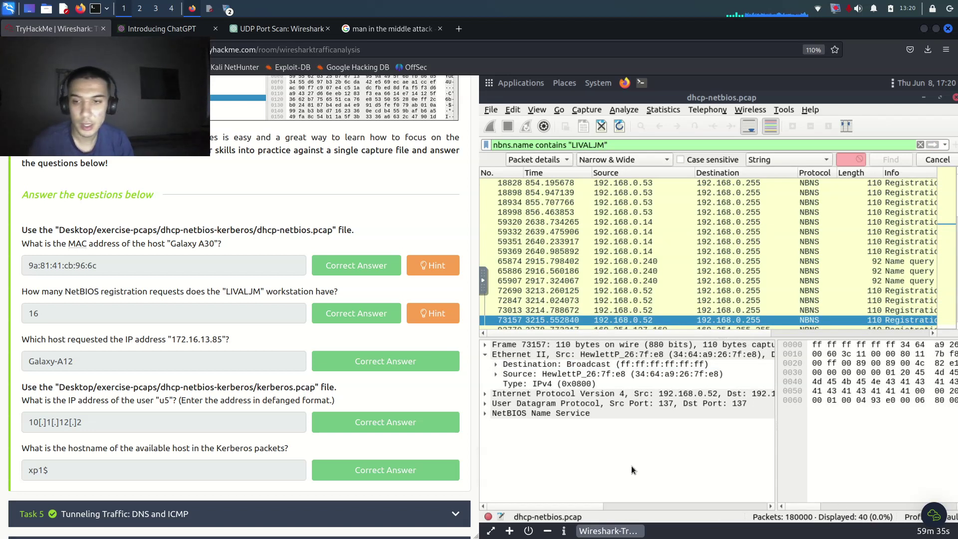
left_click_drag(104, 291, 208, 291)
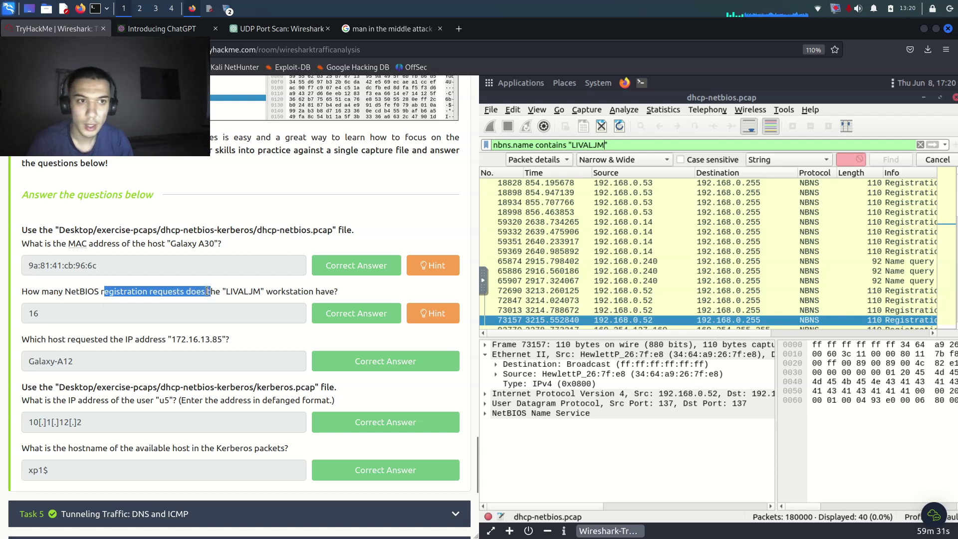
left_click(561, 149)
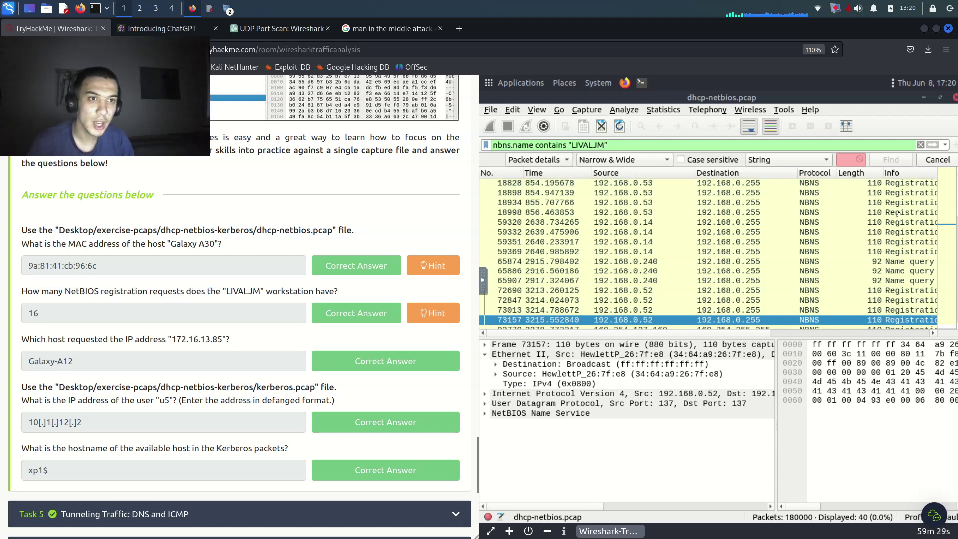
left_click(894, 172)
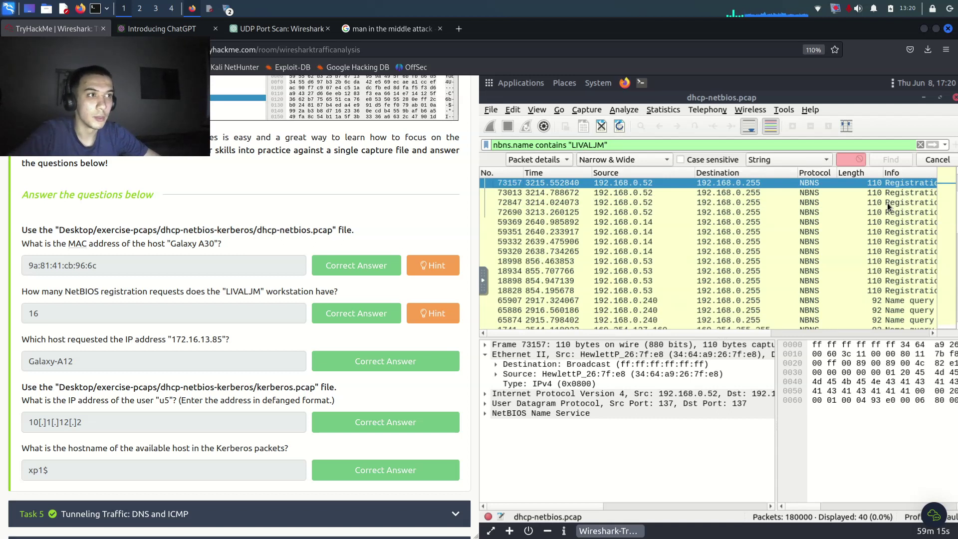
left_click(870, 144)
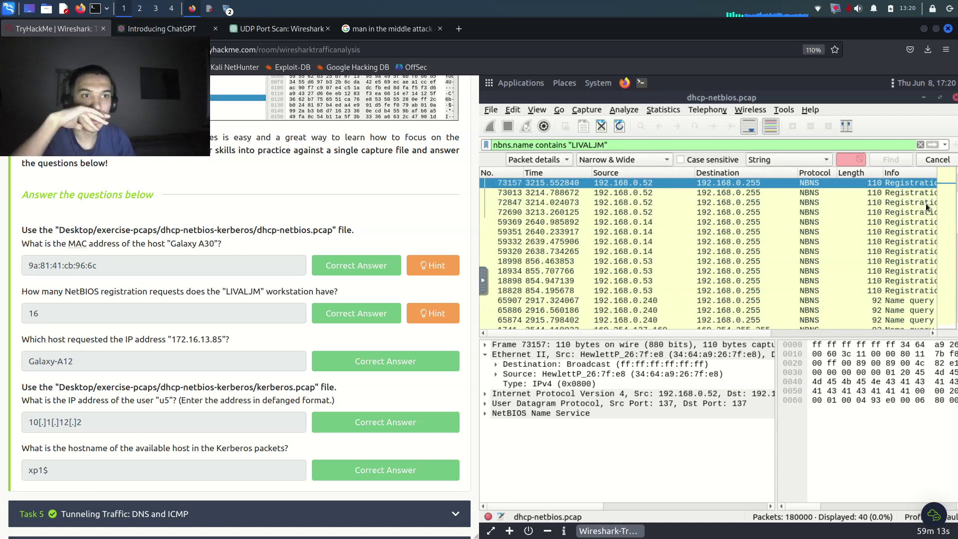
left_click(909, 169)
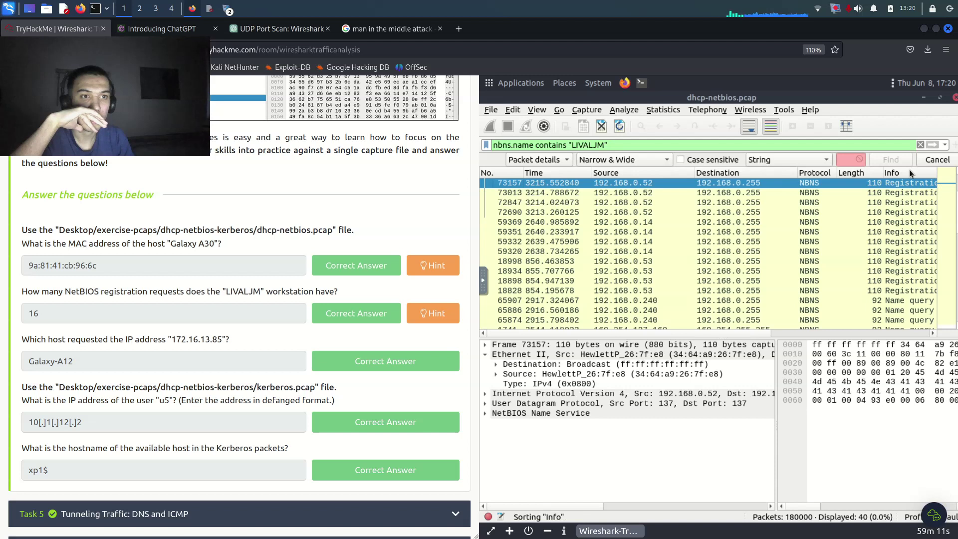
left_click(910, 169)
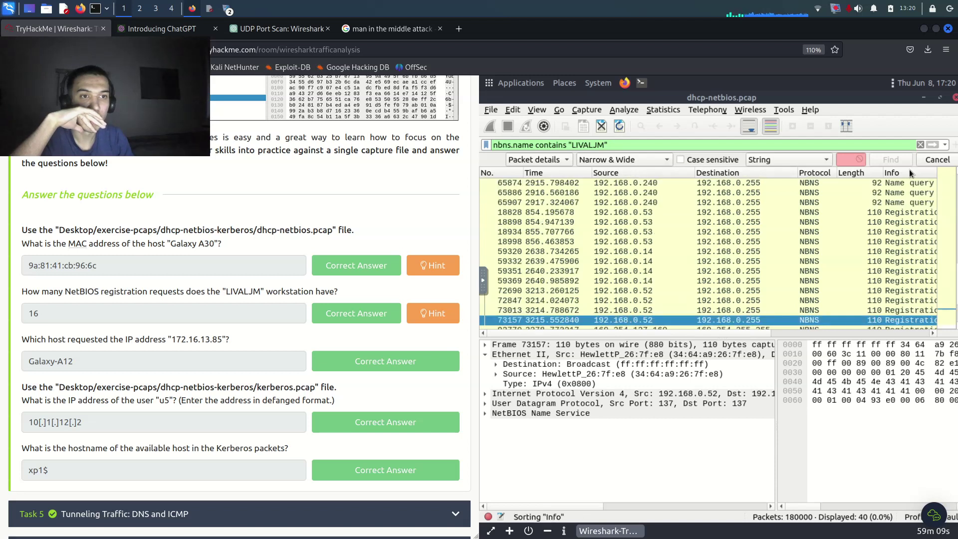
left_click_drag(606, 329, 664, 331)
scroll(694, 300, "up", 1)
scroll(693, 301, "up", 1)
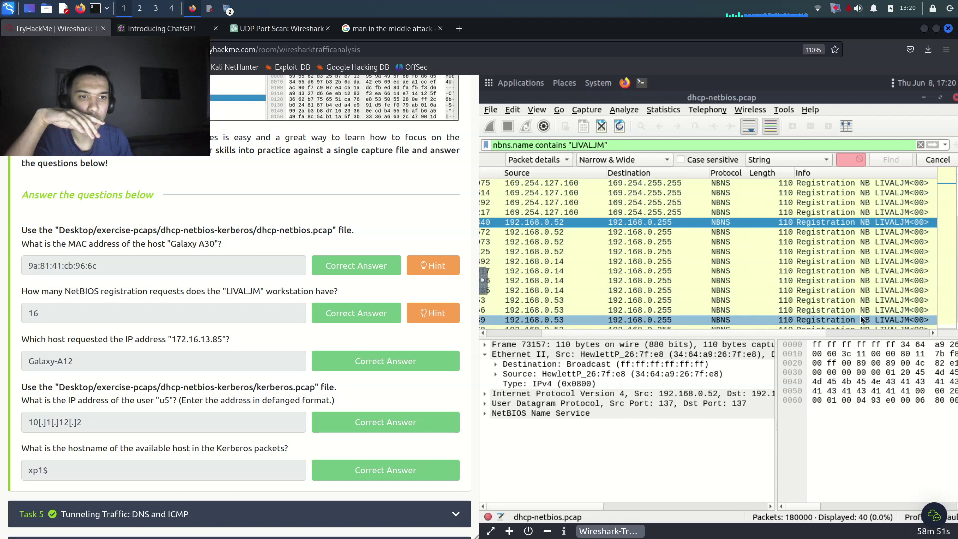
scroll(859, 315, "down", 1)
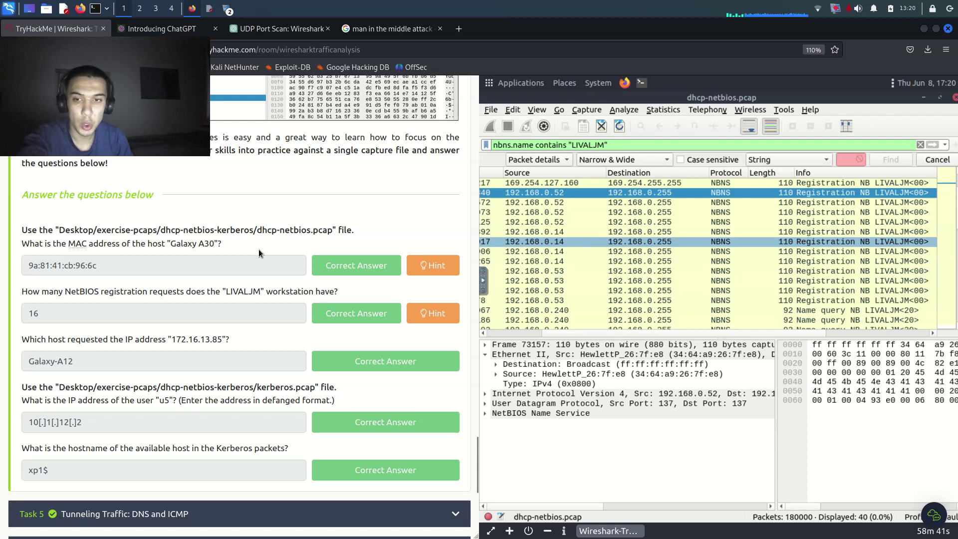
- Search the Task 4 notes on DHCP, NBNS and Kerberos for a filter that isolates NetBIOS registration requests
scroll(259, 250, "up", 3)
scroll(268, 265, "up", 8)
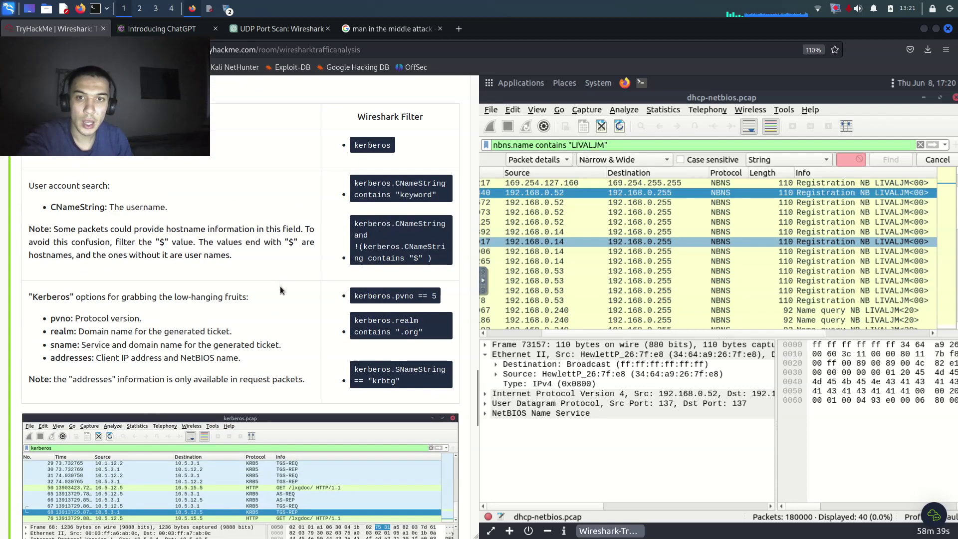
scroll(280, 289, "up", 20)
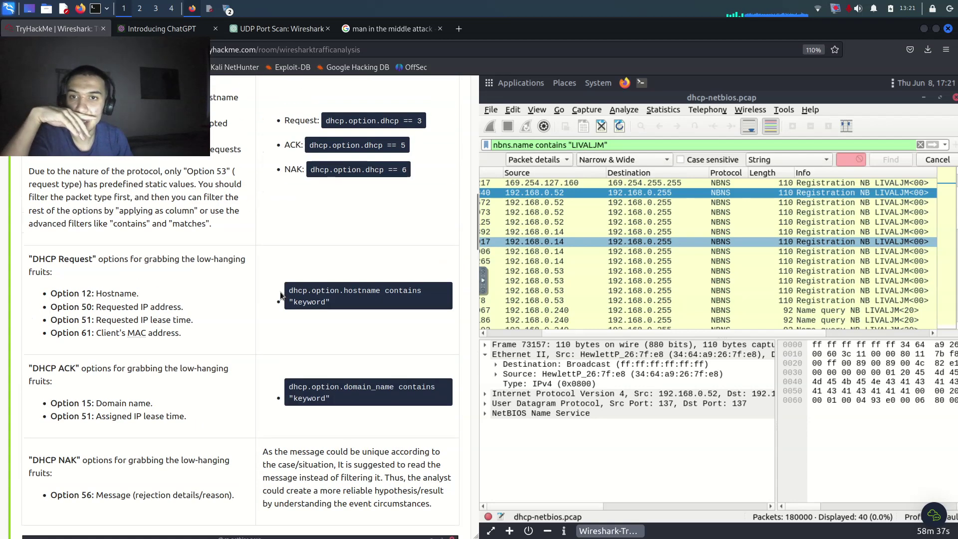
scroll(279, 292, "up", 1)
scroll(279, 299, "down", 10)
scroll(278, 300, "down", 13)
scroll(278, 299, "up", 5)
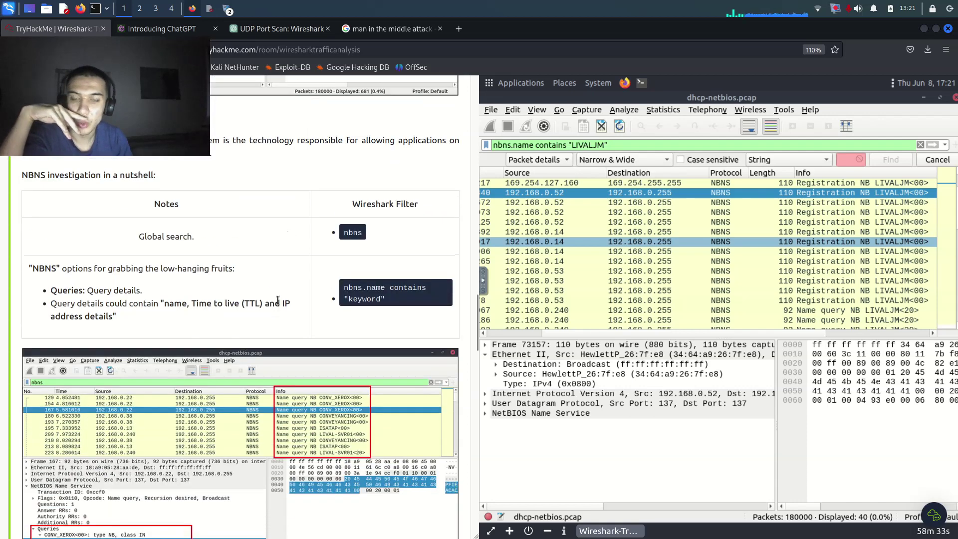
scroll(278, 300, "down", 13)
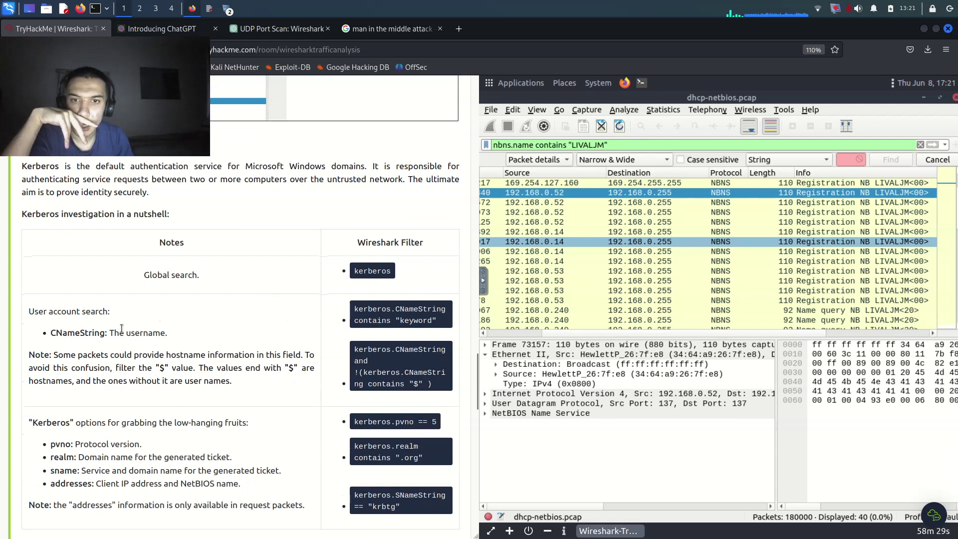
scroll(121, 329, "up", 10)
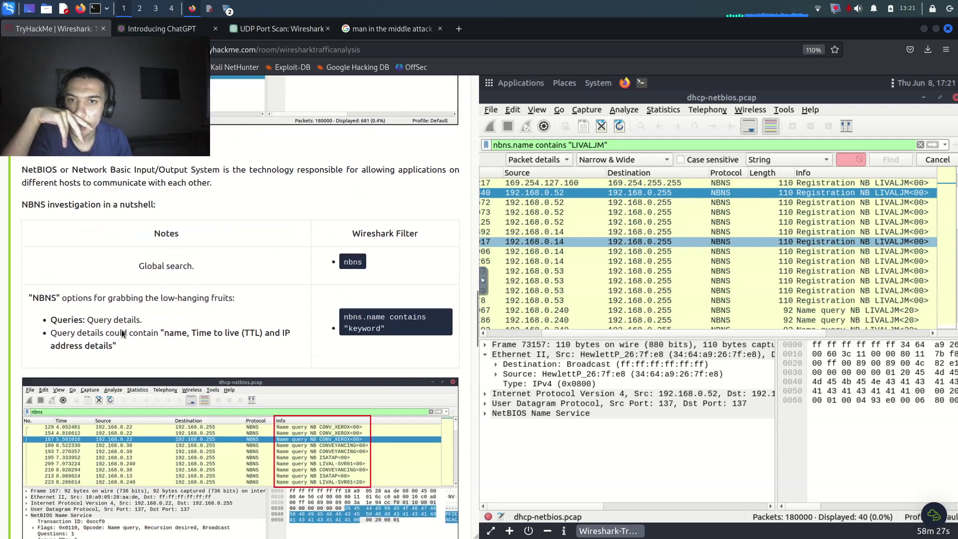
scroll(121, 331, "down", 10)
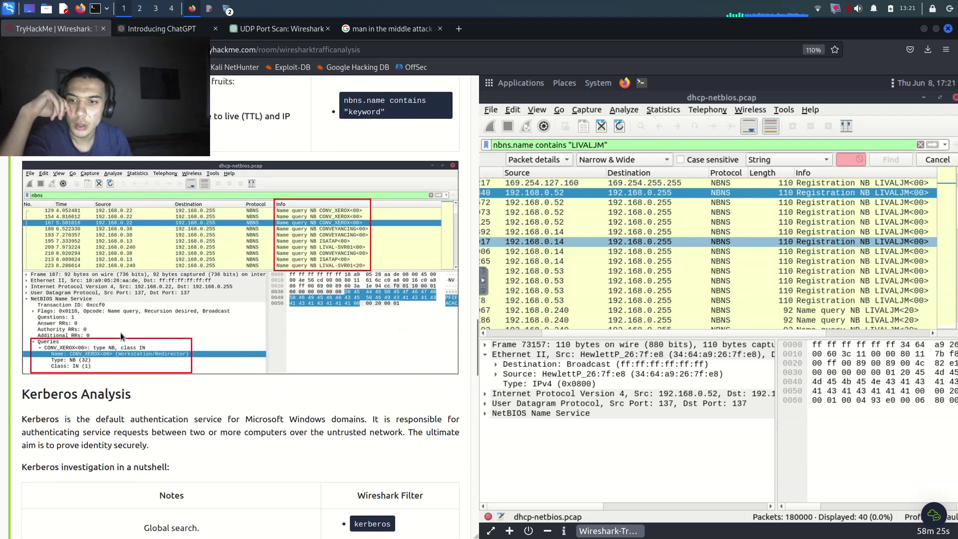
scroll(121, 336, "up", 15)
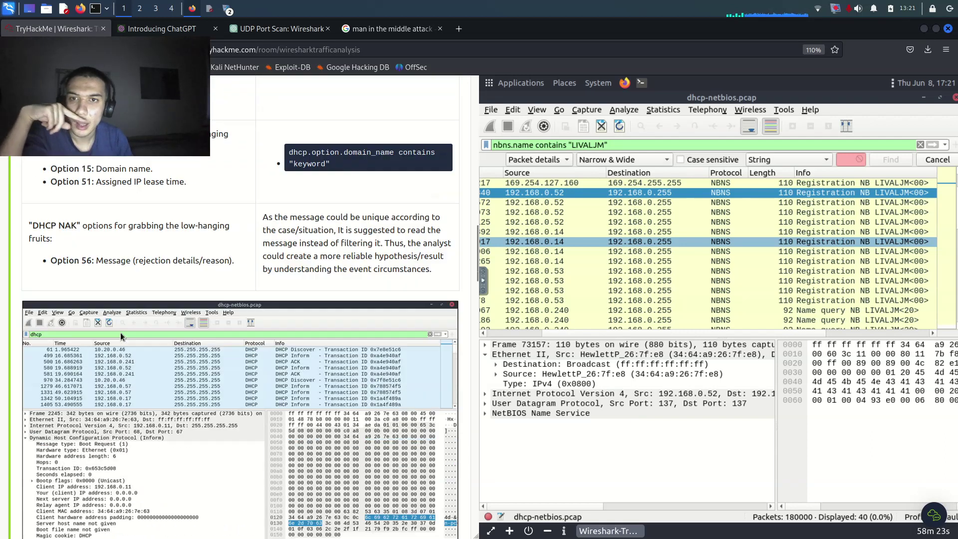
scroll(121, 334, "up", 3)
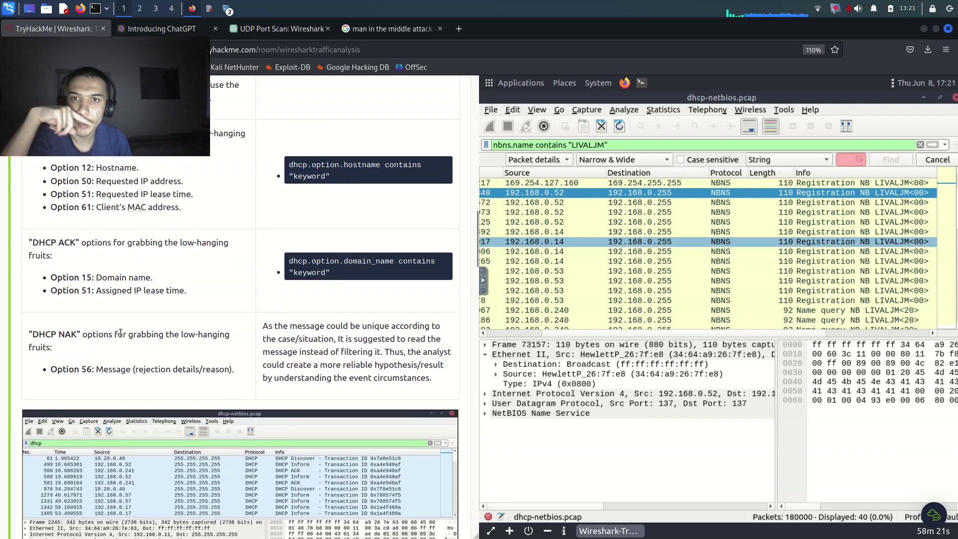
scroll(120, 333, "up", 15)
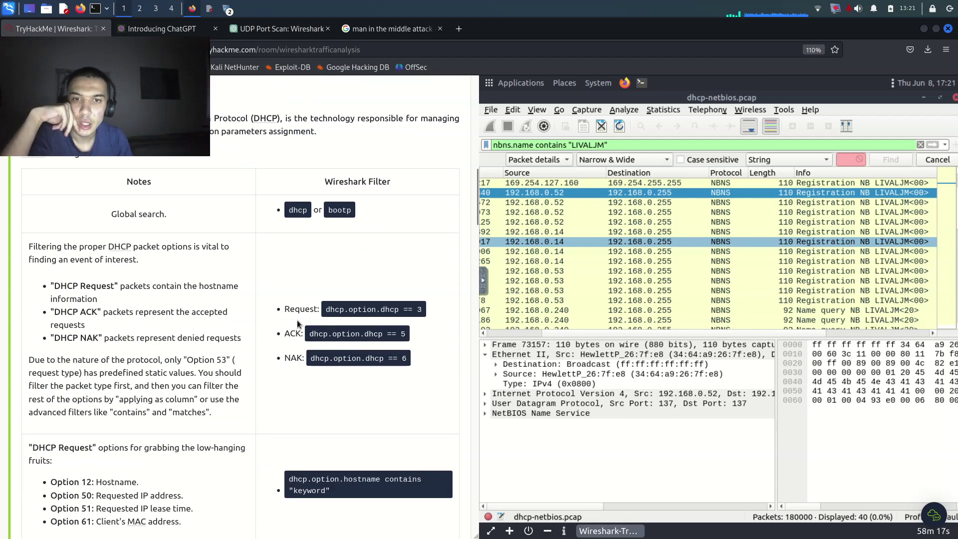
scroll(298, 319, "down", 10)
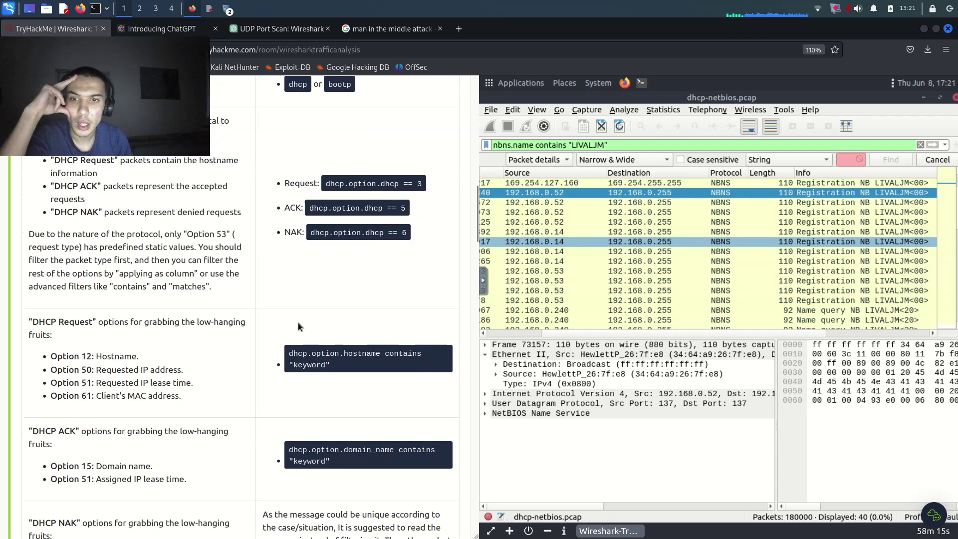
scroll(298, 323, "down", 20)
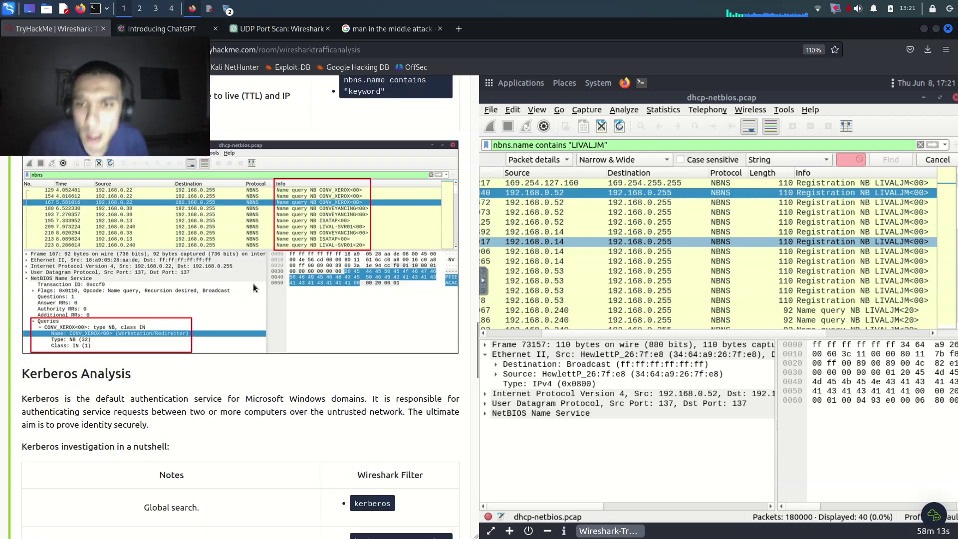
scroll(251, 283, "down", 15)
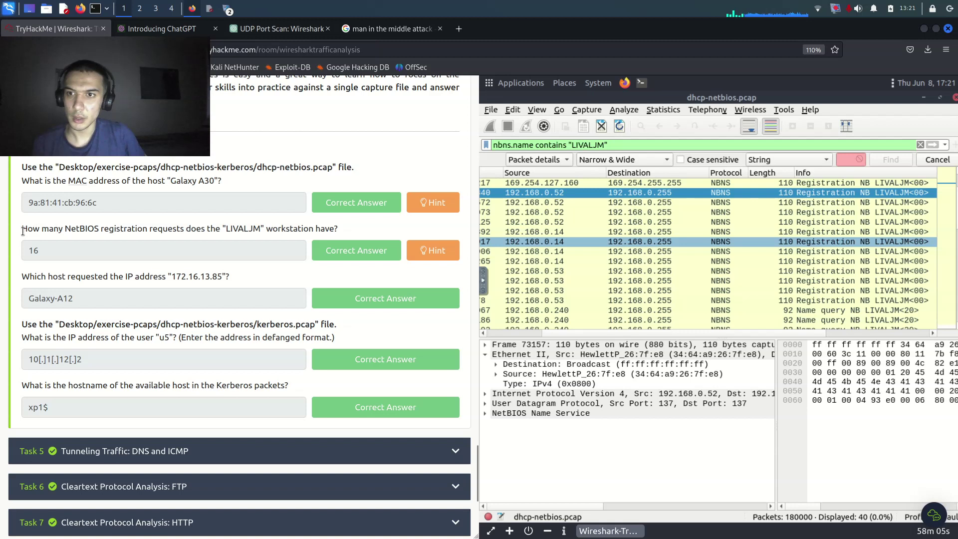
- Copy the question about LIVALJM registration requests, read its hint and close it
left_click_drag(23, 230, 340, 223)
right_click(340, 223)
left_click(349, 234)
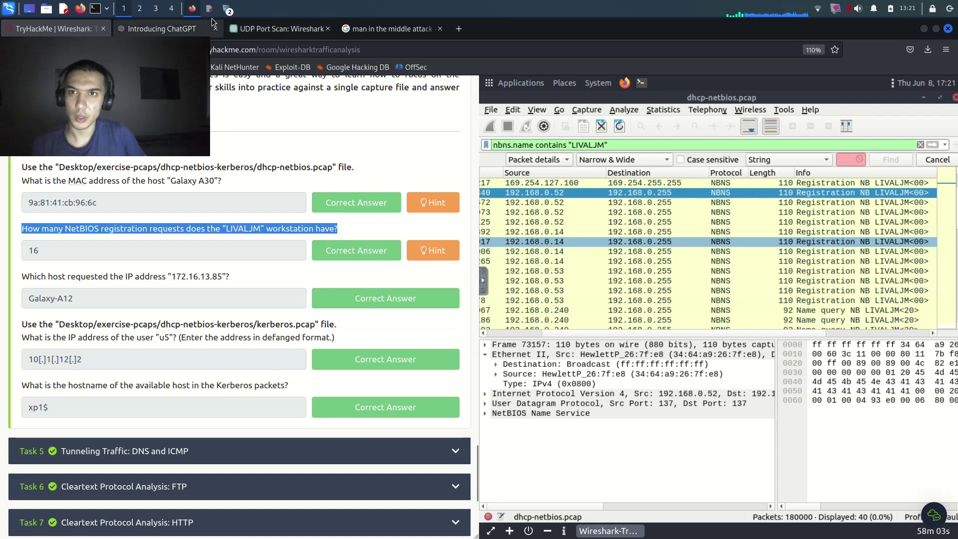
left_click(439, 245)
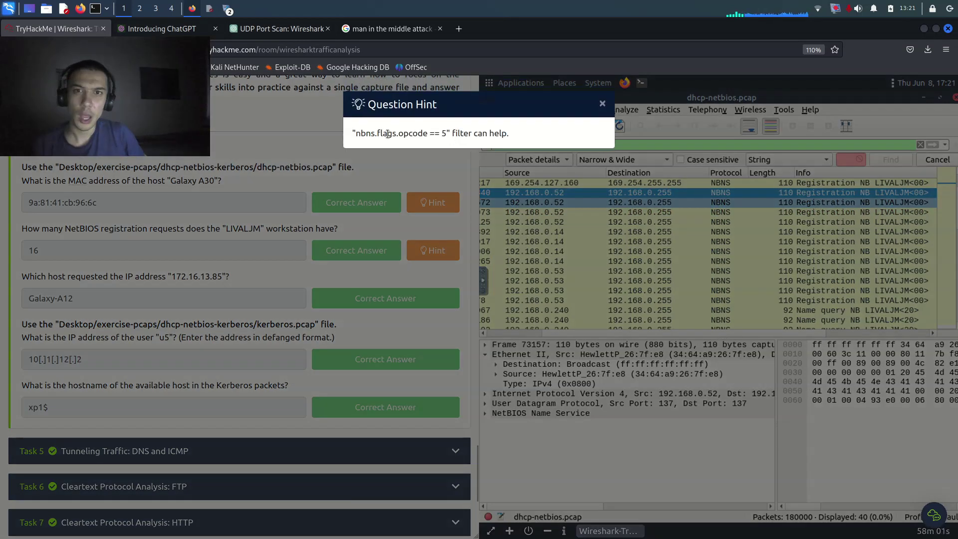
left_click(601, 105)
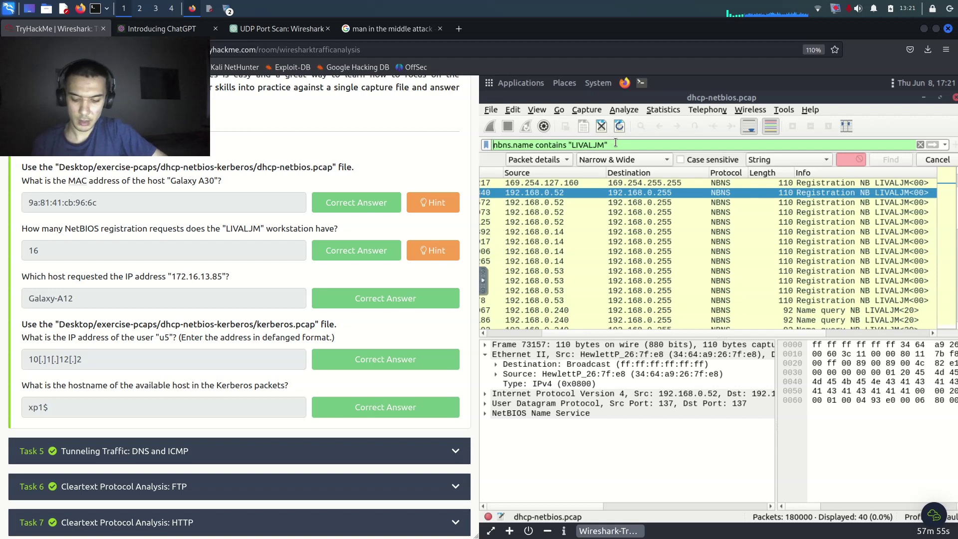
type("BN")
key("BackSpace")
key("BackSpace")
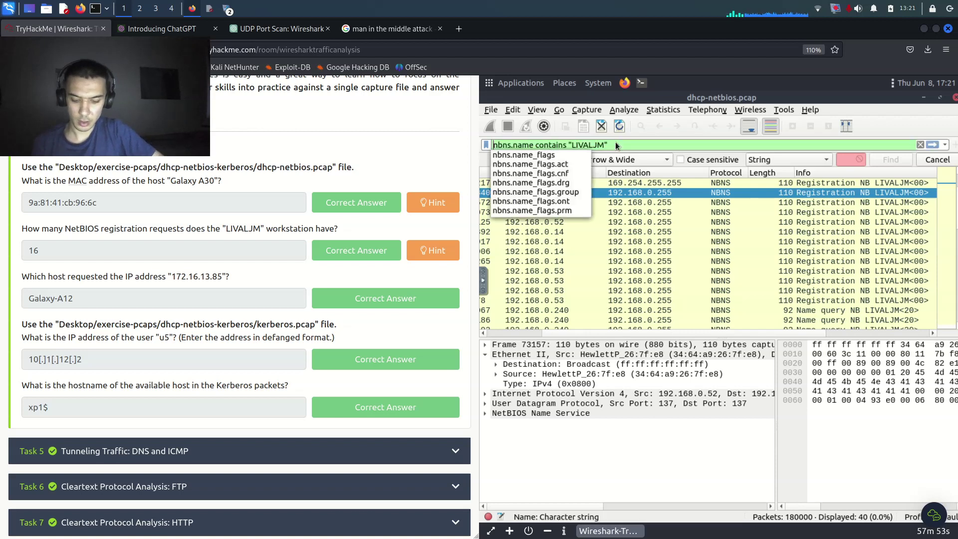
key("Escape")
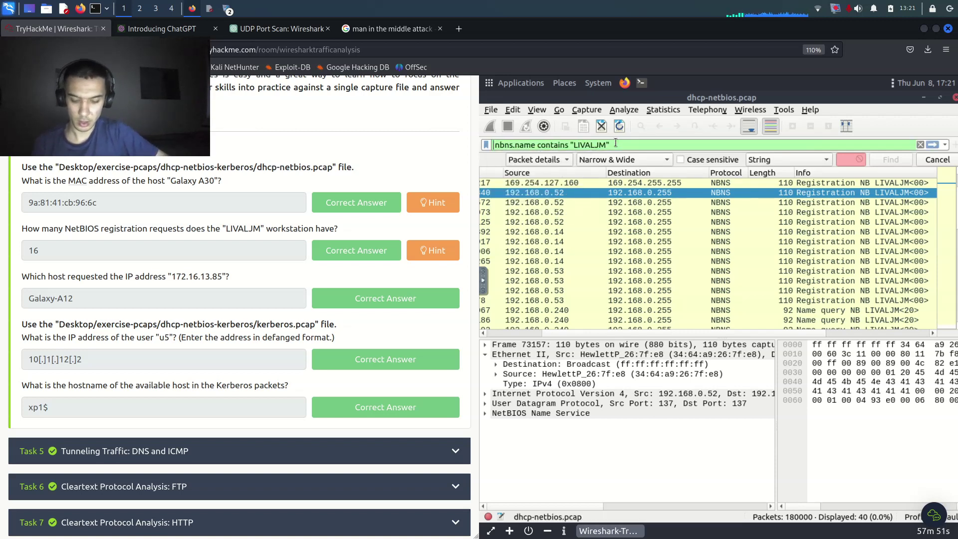
- Start an nbns condition in front of the LIVALJM name filter and reread the hint for the registration requests question
type("nb")
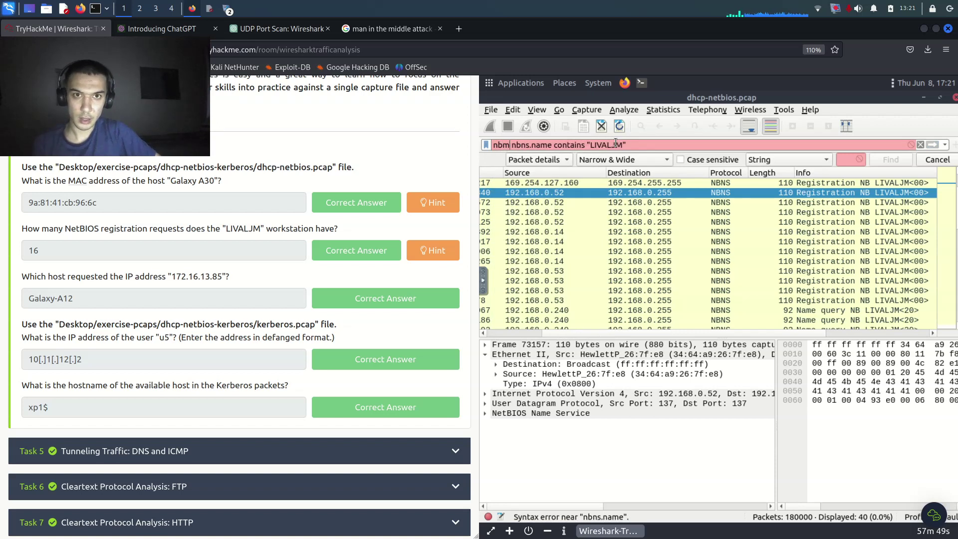
type("ns")
left_click(210, 9)
left_click(209, 9)
left_click(439, 246)
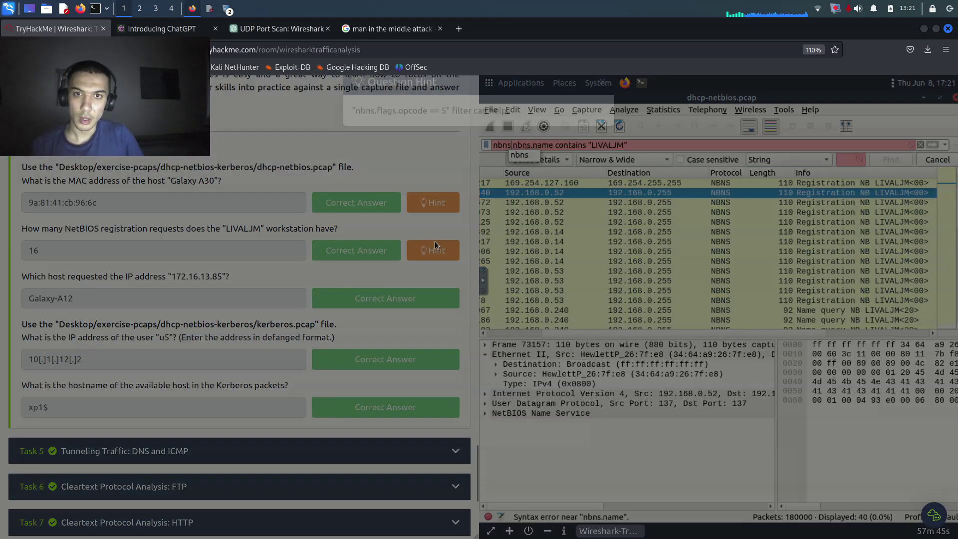
left_click(428, 236)
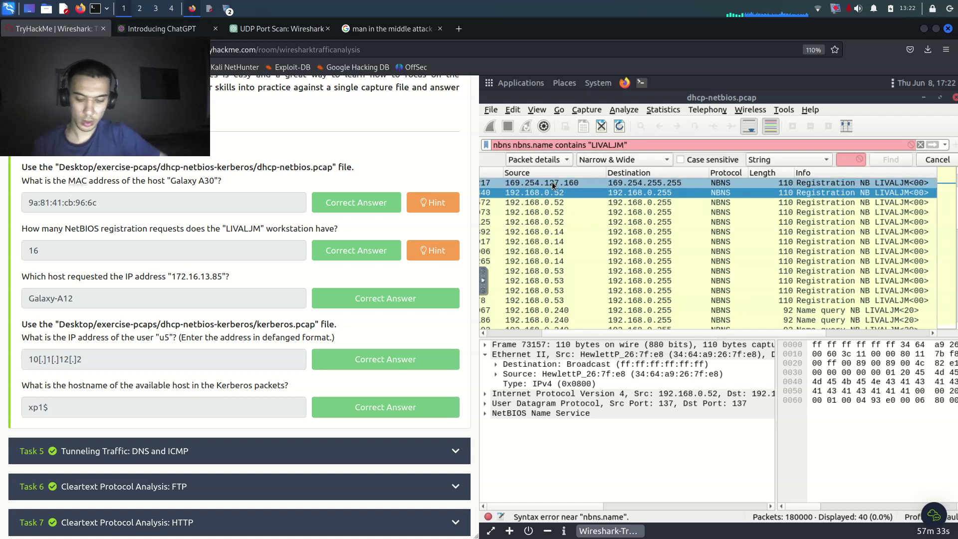
- Filter the packets with nbns.flags.opcode==5 && nbns.name contains "LIVALJM" to isolate the workstation's registration requests
type(".fla")
key("Down")
key("Down")
key("Down")
key("Down")
key("Return")
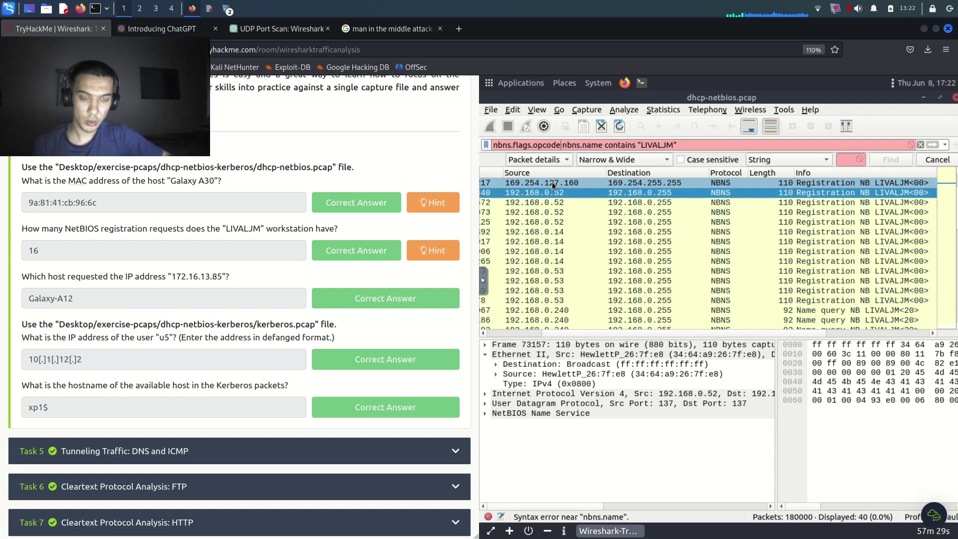
type("==")
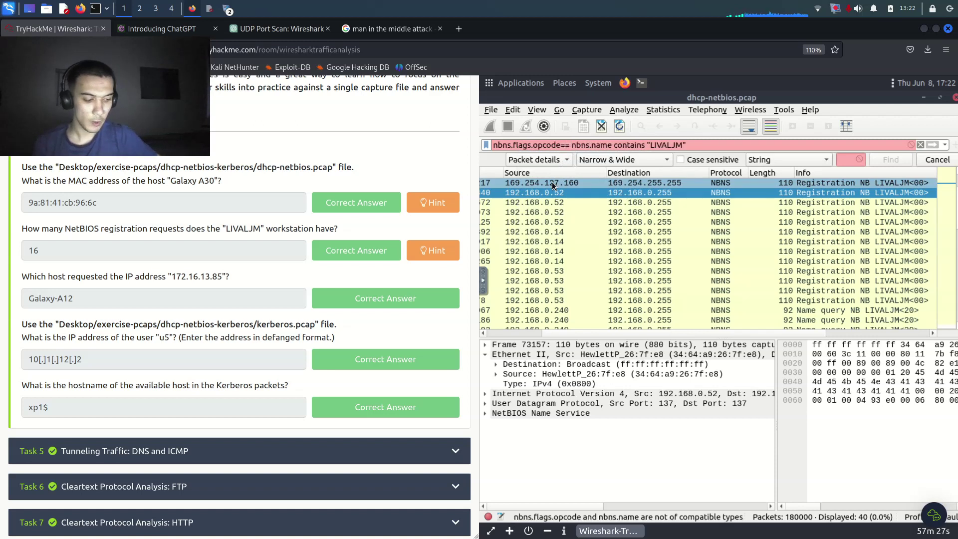
type("5 ")
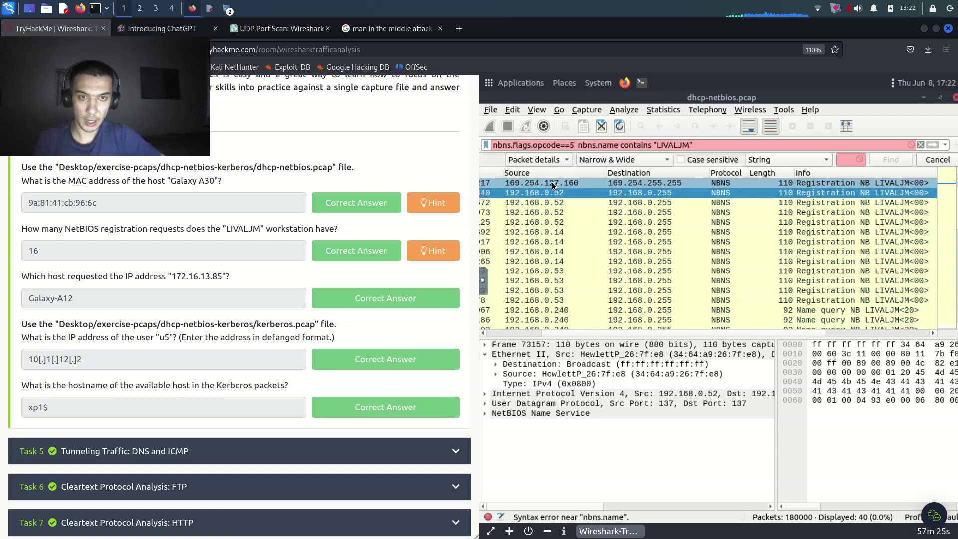
type("&&")
key("Return")
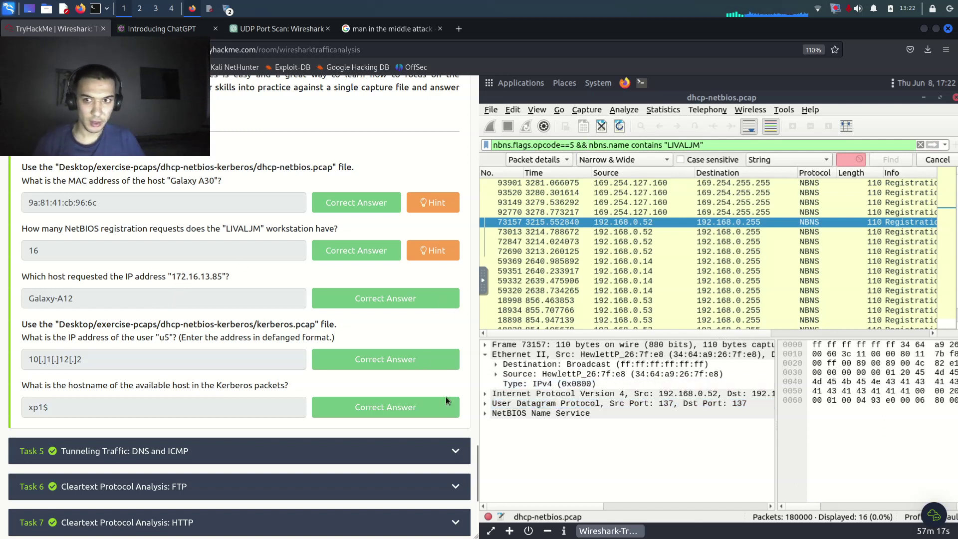
- Read the question about the host that requested 172.16.13.85 and clear the display filter text
scroll(52, 289, "up", 3)
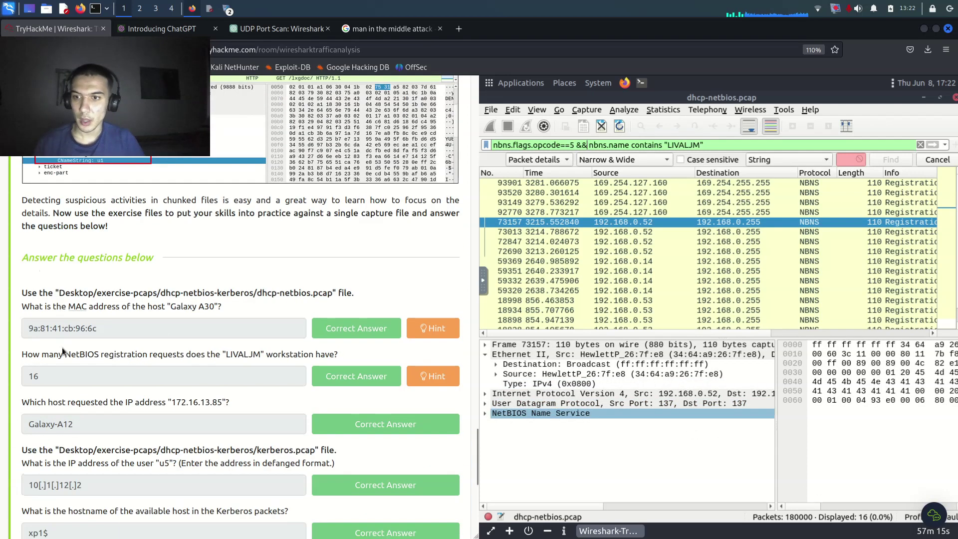
scroll(62, 347, "down", 3)
left_click_drag(16, 280, 201, 277)
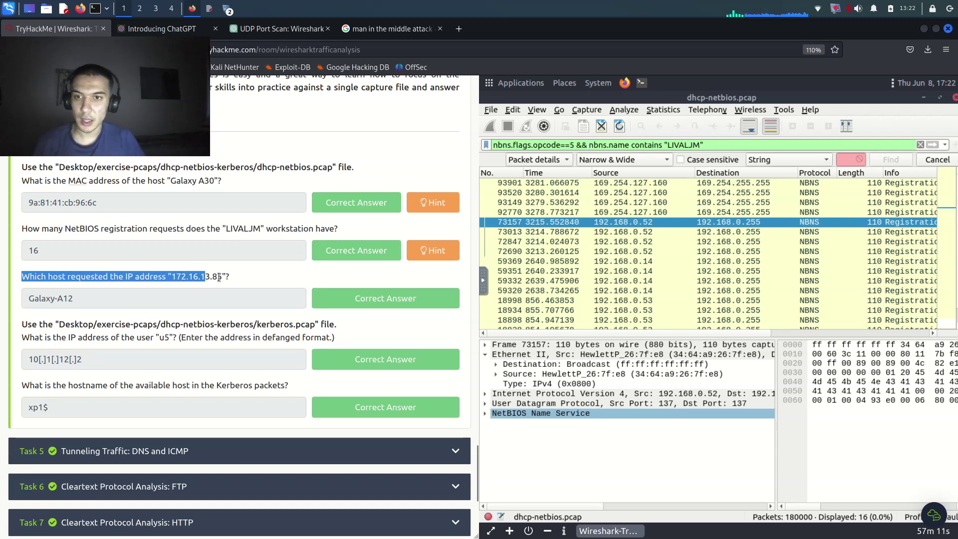
double_click(220, 278)
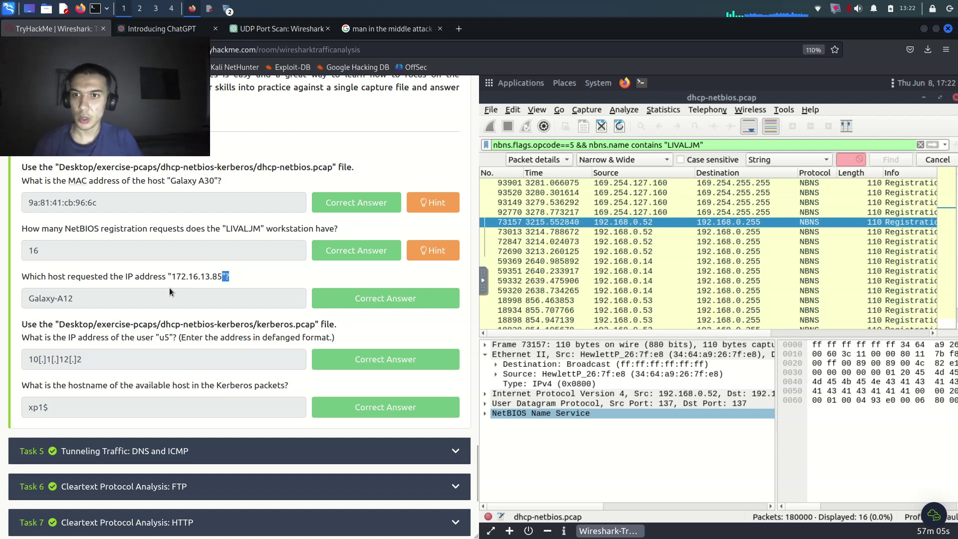
double_click(618, 147)
key("ctrl+a")
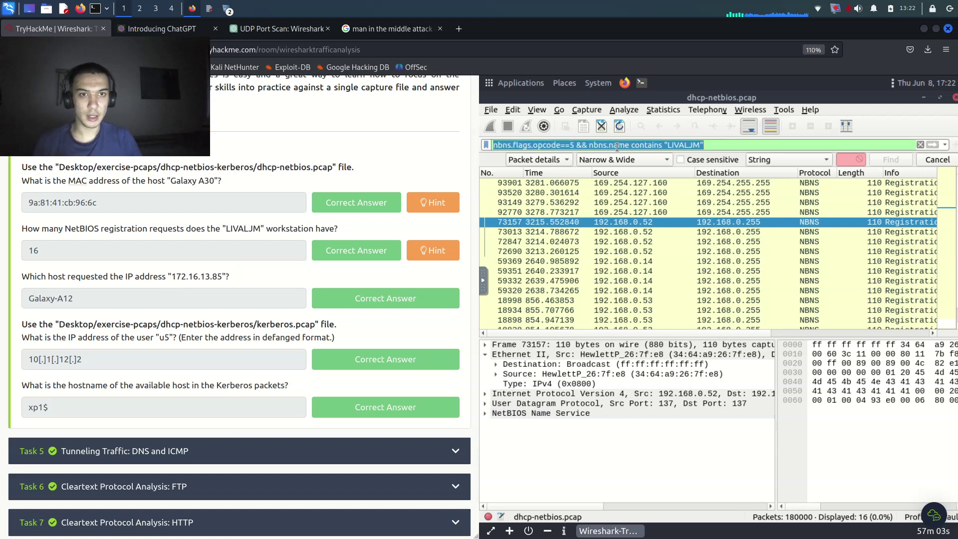
key("BackSpace")
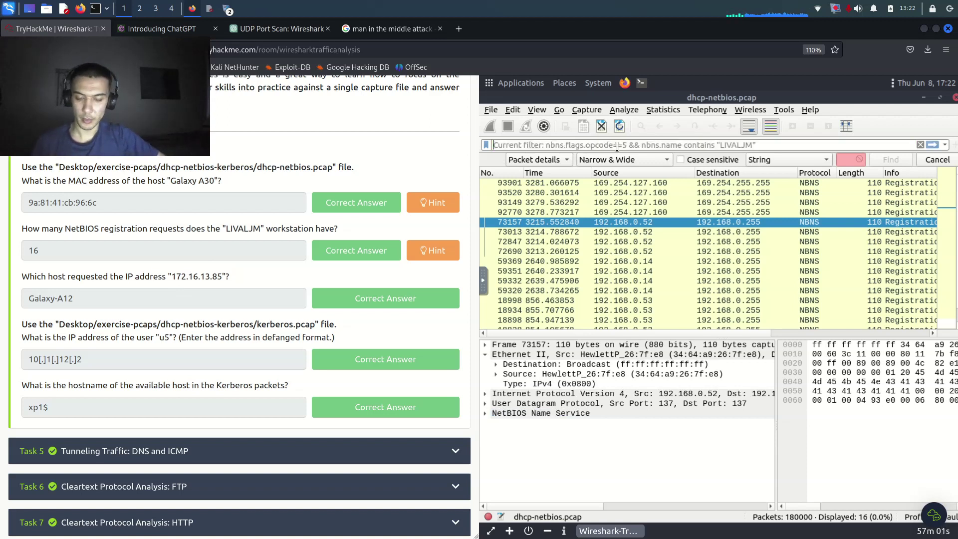
- Look through the Task 4 notes for the DHCP request filters and options that relate to a requested IP address
scroll(326, 175, "up", 15)
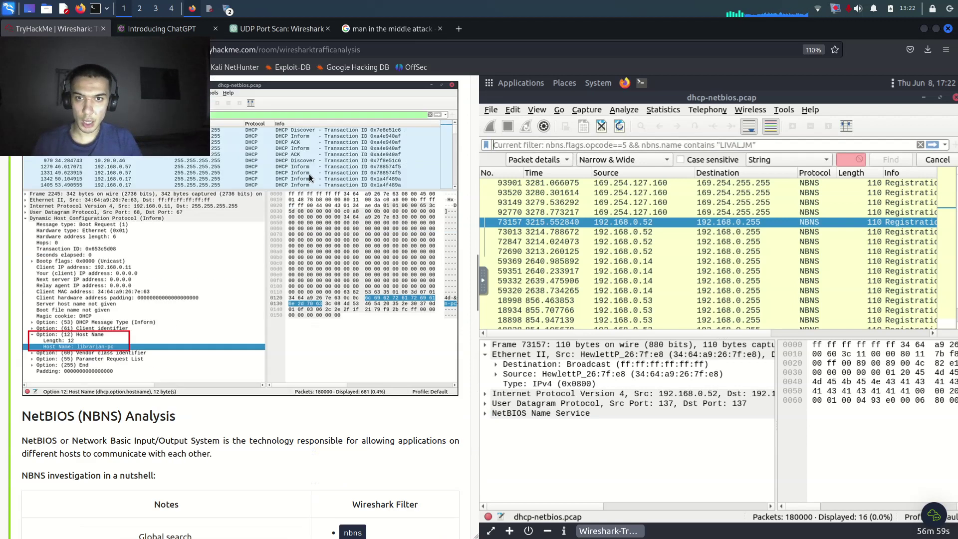
scroll(309, 174, "up", 12)
scroll(310, 175, "down", 1)
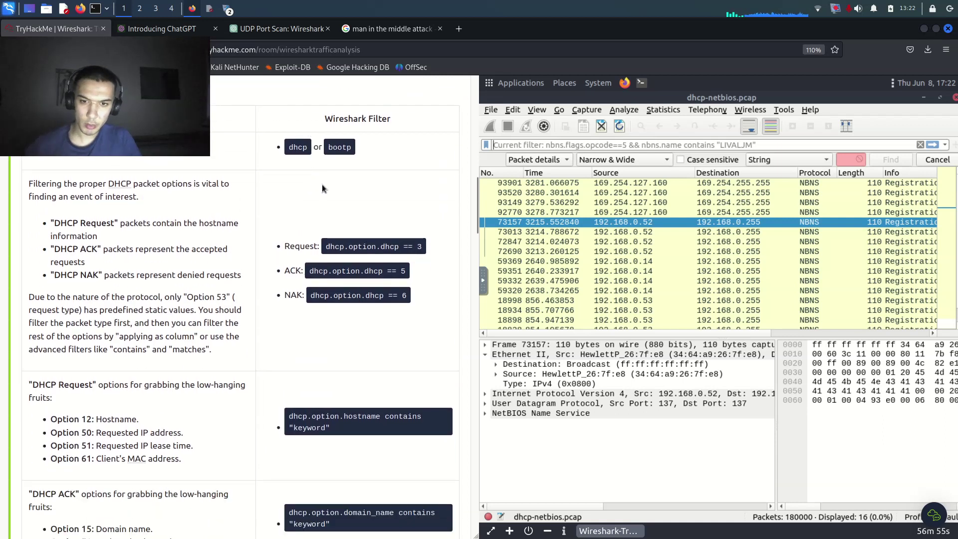
scroll(322, 188, "down", 12)
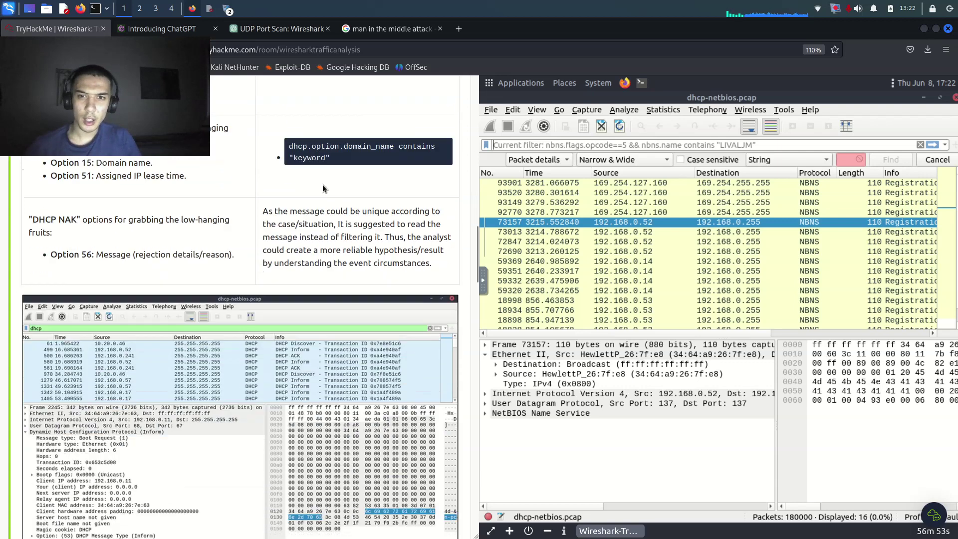
scroll(323, 184, "down", 20)
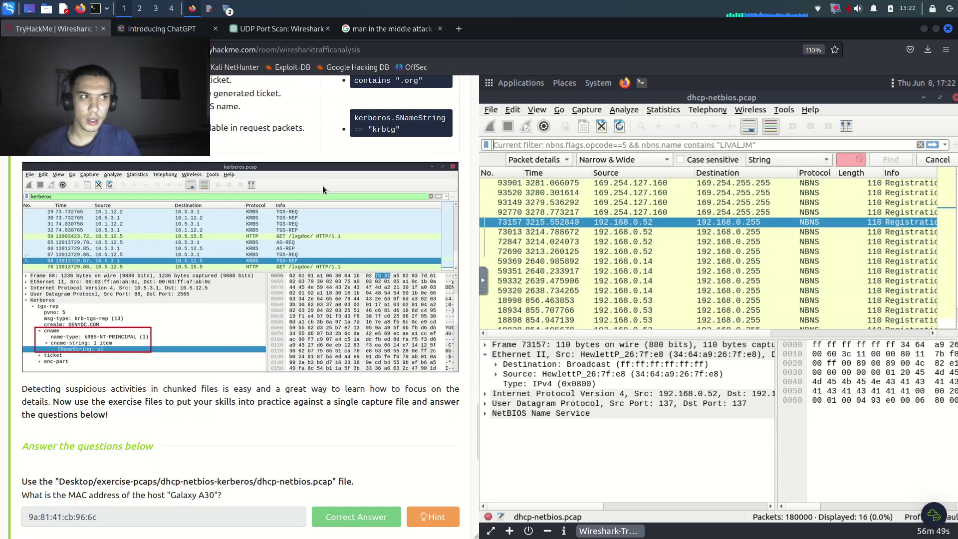
scroll(322, 185, "down", 2)
scroll(322, 185, "up", 20)
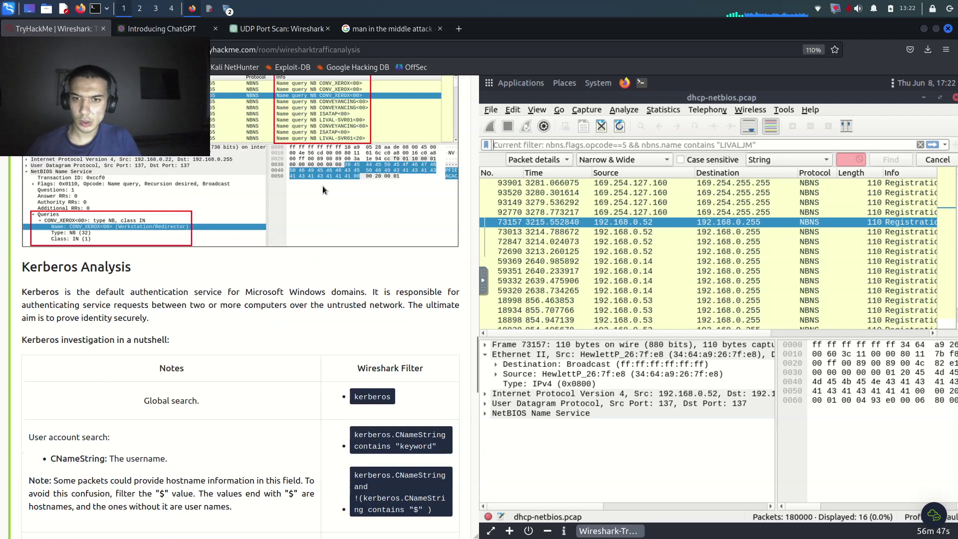
scroll(322, 186, "up", 10)
scroll(319, 180, "down", 3)
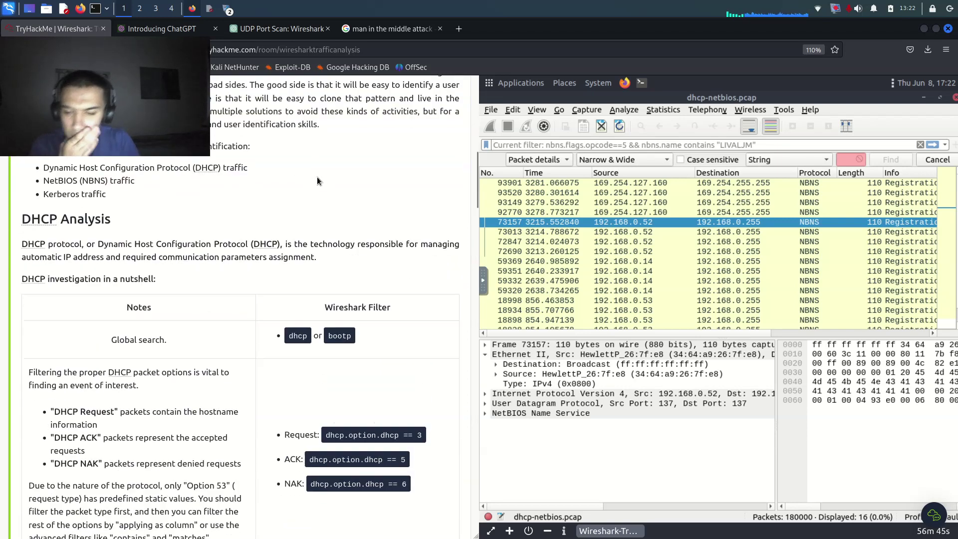
scroll(329, 175, "down", 2)
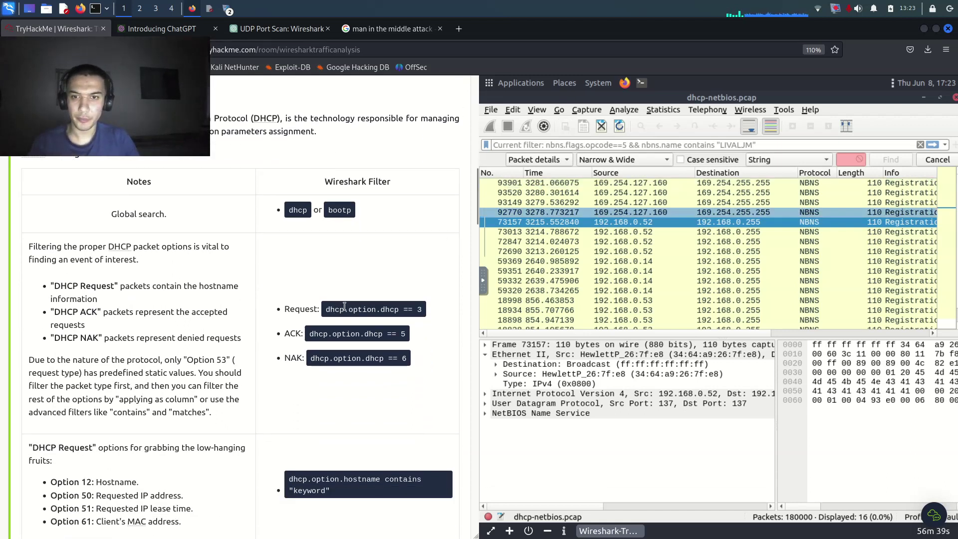
scroll(345, 309, "down", 1)
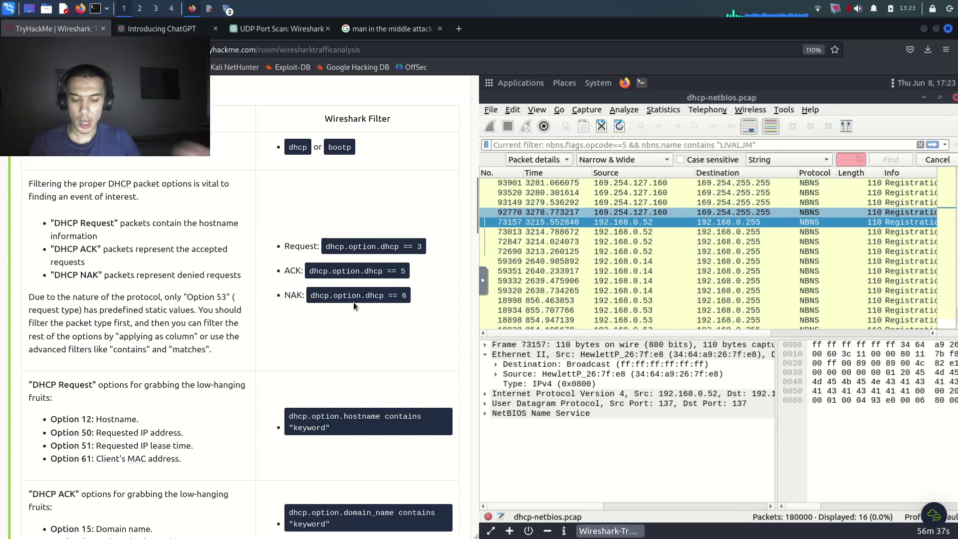
- Enter dhcp.option.req as the beginning of a new display filter
type("dhcp")
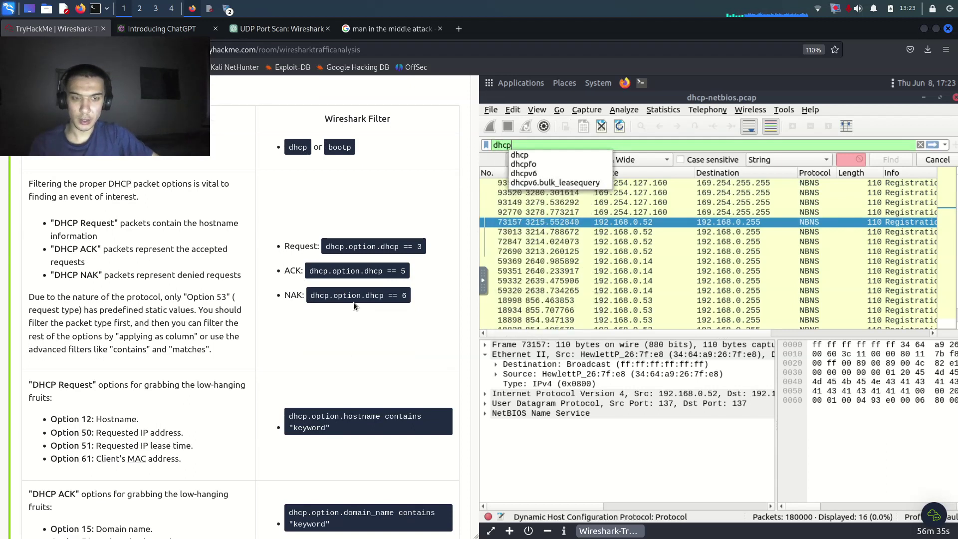
type(".optiopn")
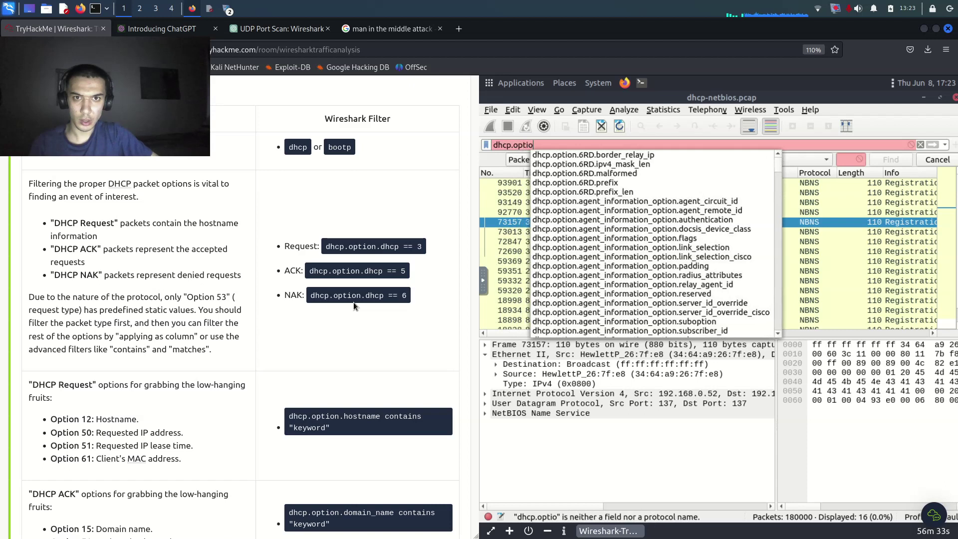
key("BackSpace")
key("BackSpace")
type("n")
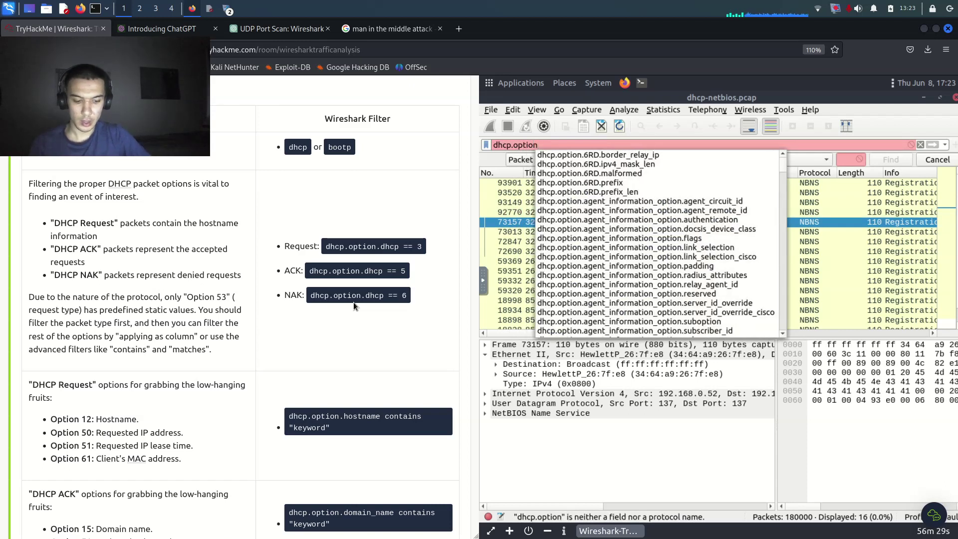
type(".")
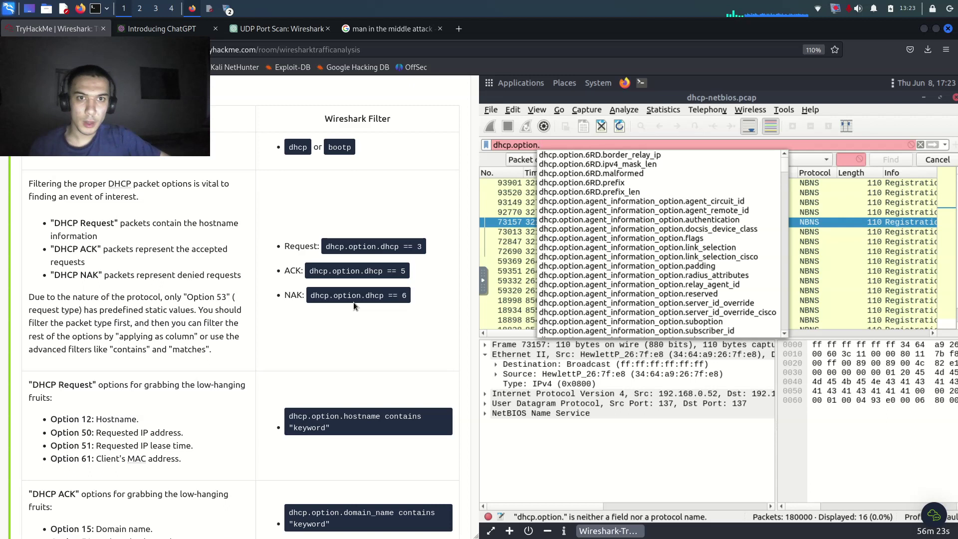
key("BackSpace")
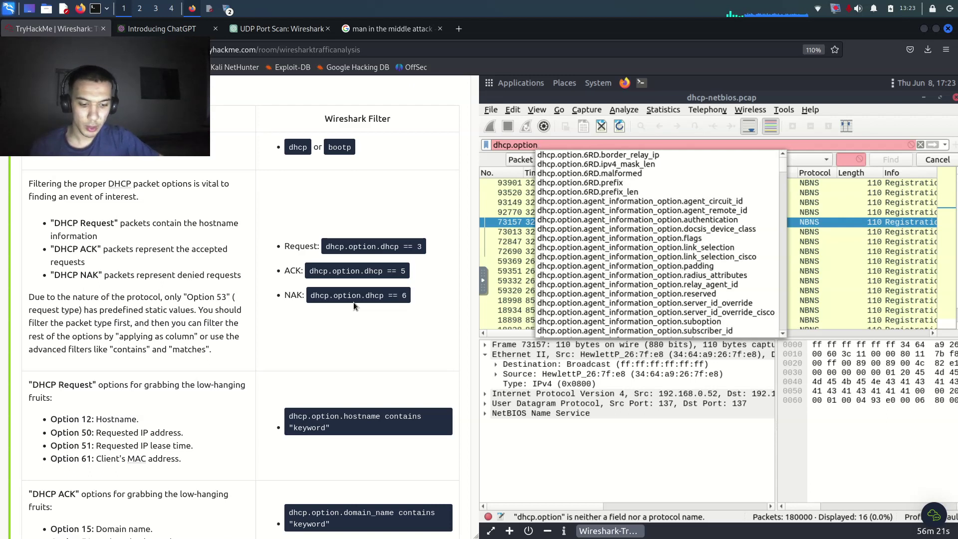
type("_r")
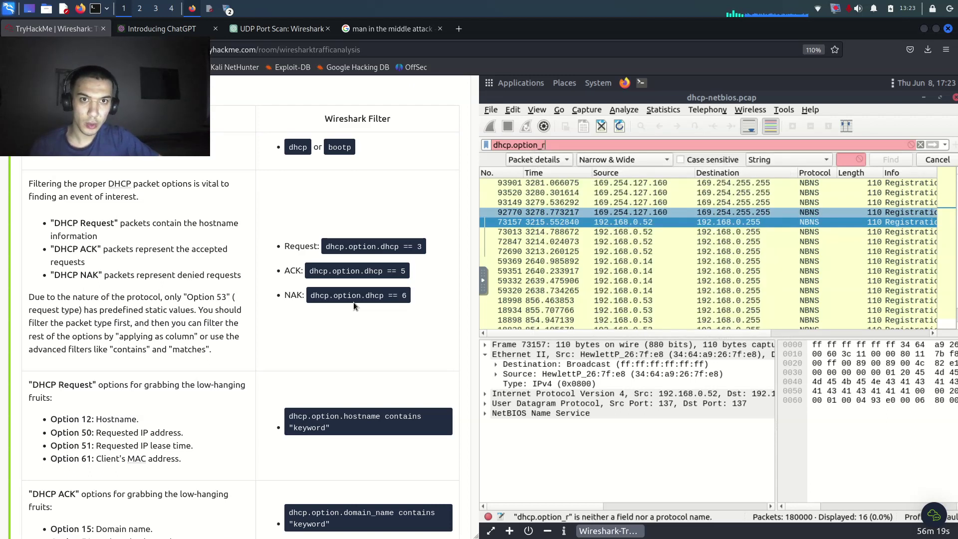
type("eq")
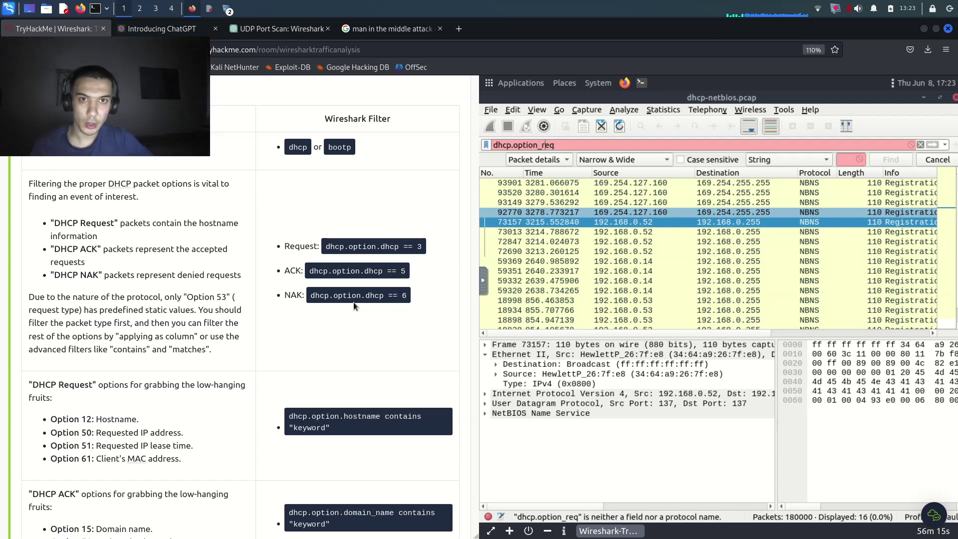
key("BackSpace")
type(".")
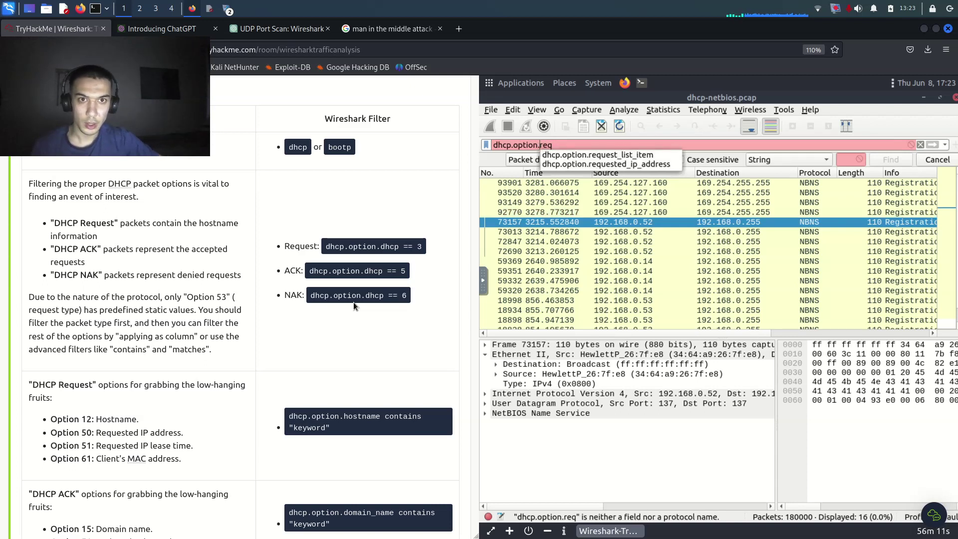
key("Down")
key("Return")
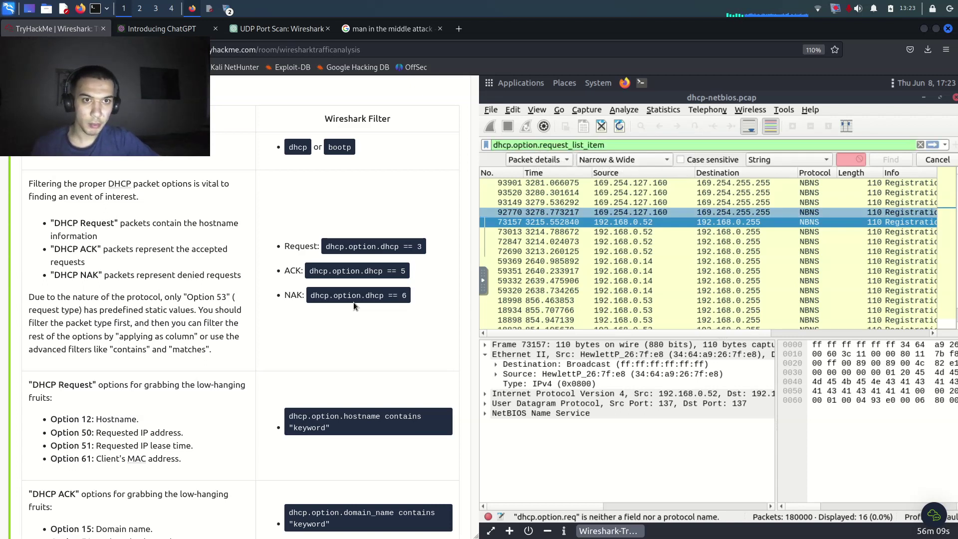
key("BackSpace")
key("BackSpace")
key("BackSpace")
key("BackSpace")
key("BackSpace")
key("BackSpace")
key("BackSpace")
key("BackSpace")
key("BackSpace")
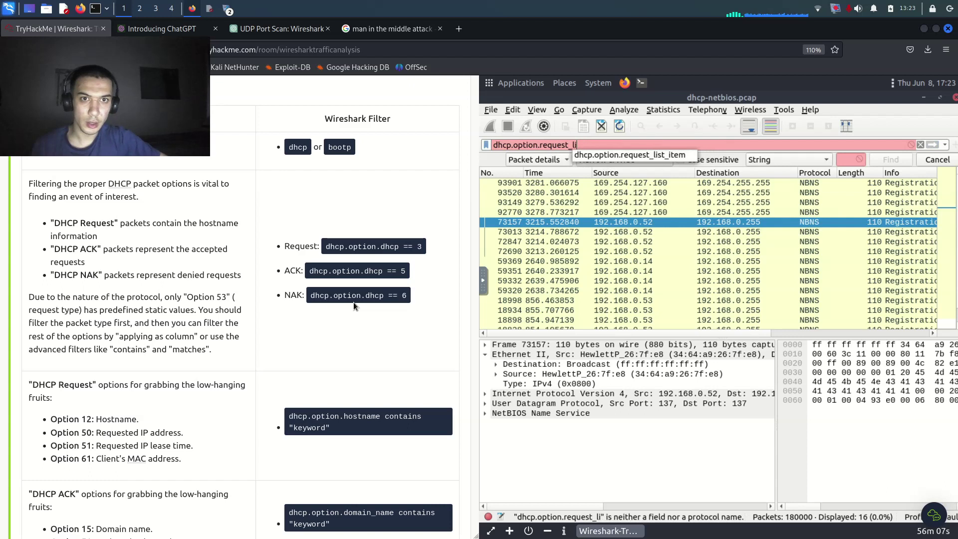
key("BackSpace")
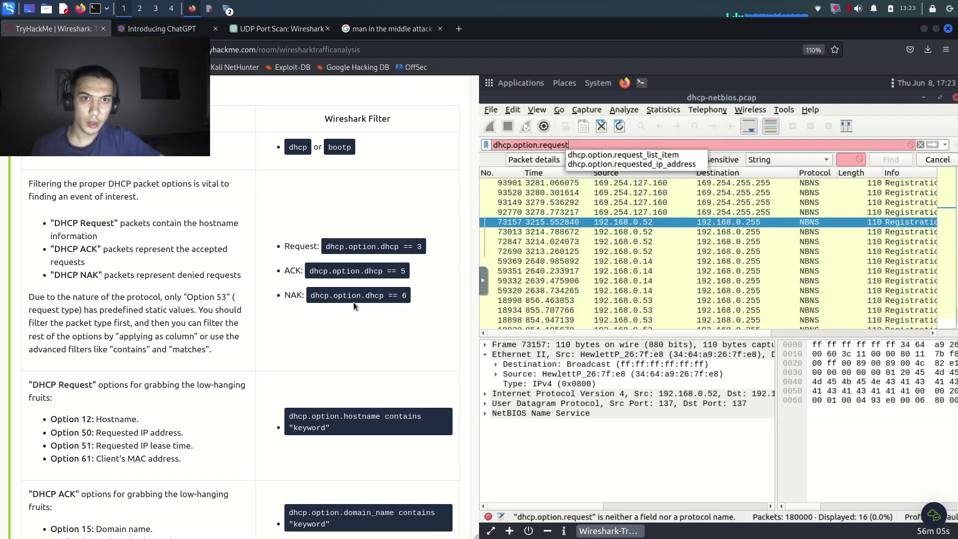
- Filter the packets with dhcp.option.requested_ip_address == 172.16.13.85 to isolate the DHCP request for that address
key("Down")
key("Down")
key("Return")
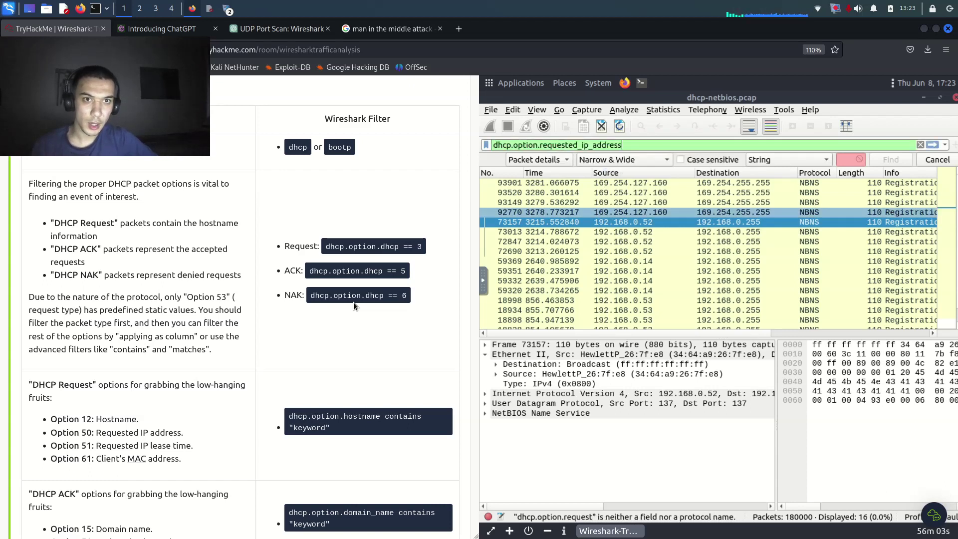
type("==")
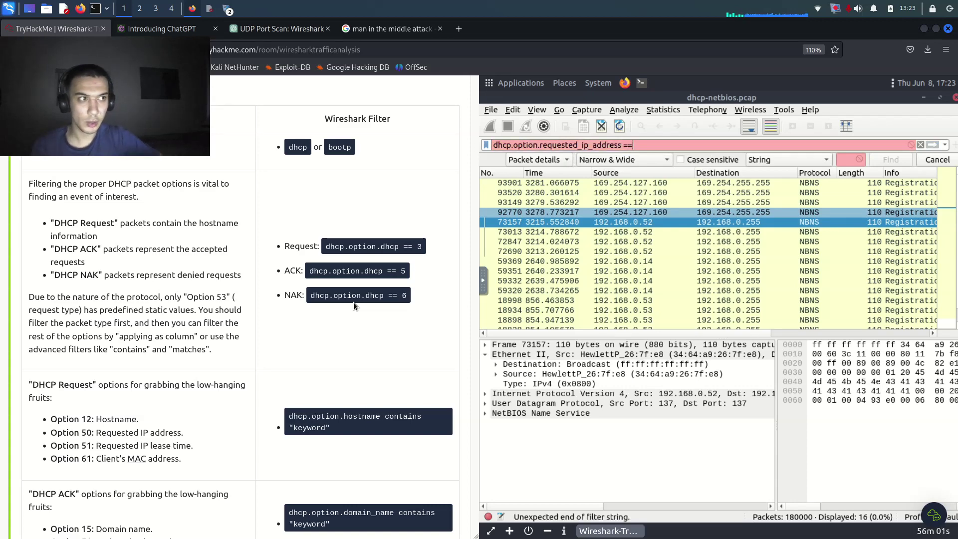
scroll(92, 308, "down", 15)
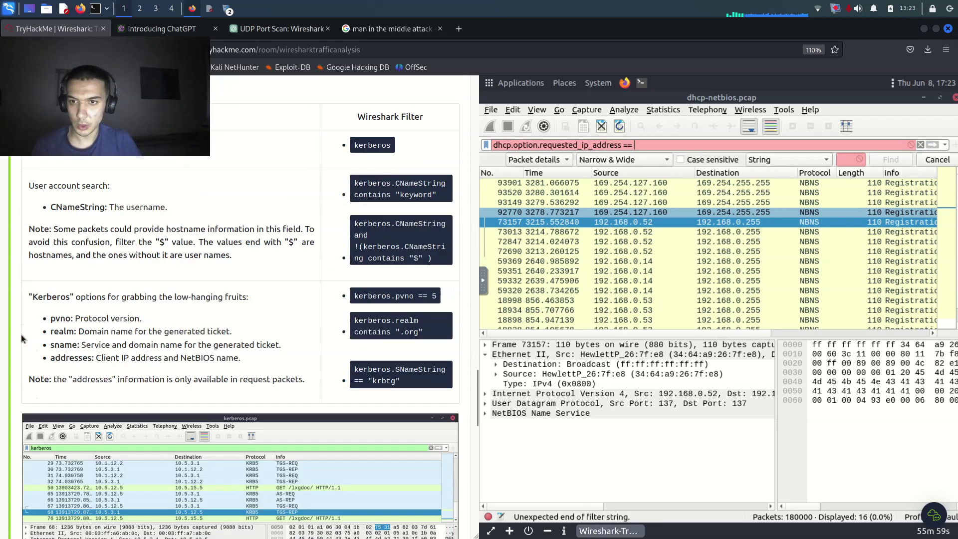
scroll(21, 335, "down", 6)
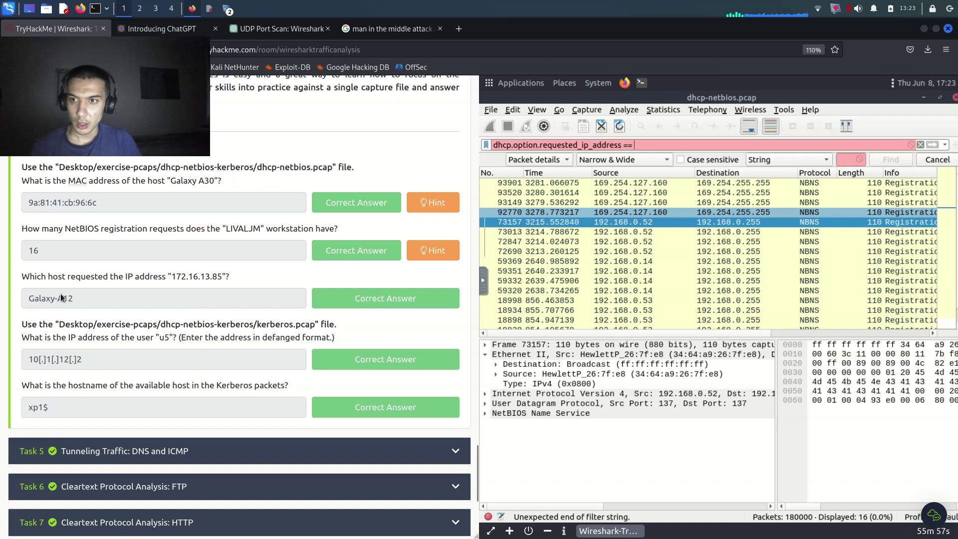
type("172.")
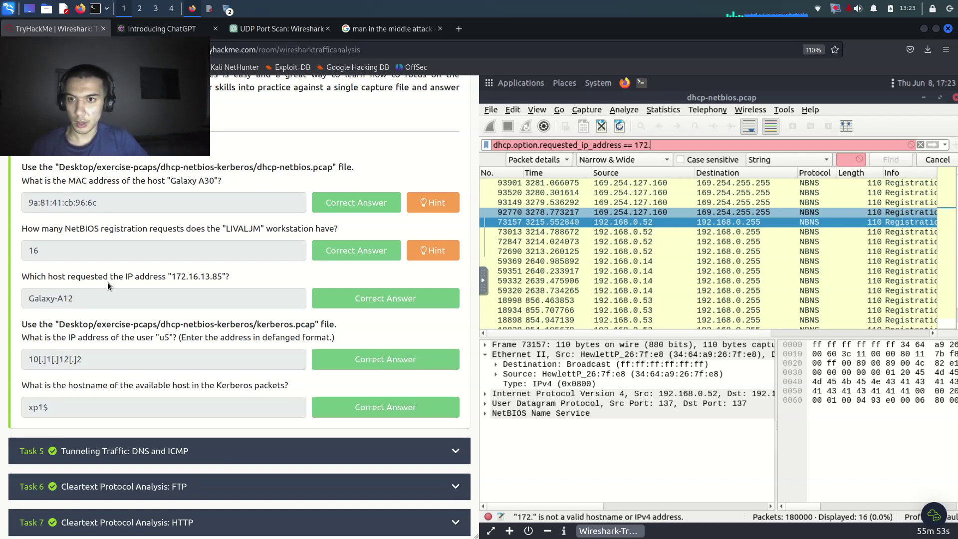
type("16.13.")
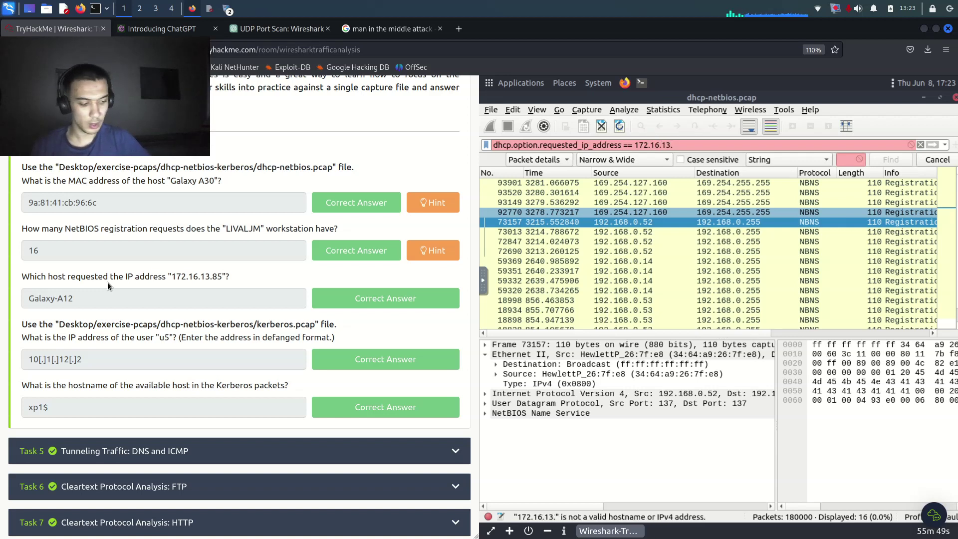
type("85")
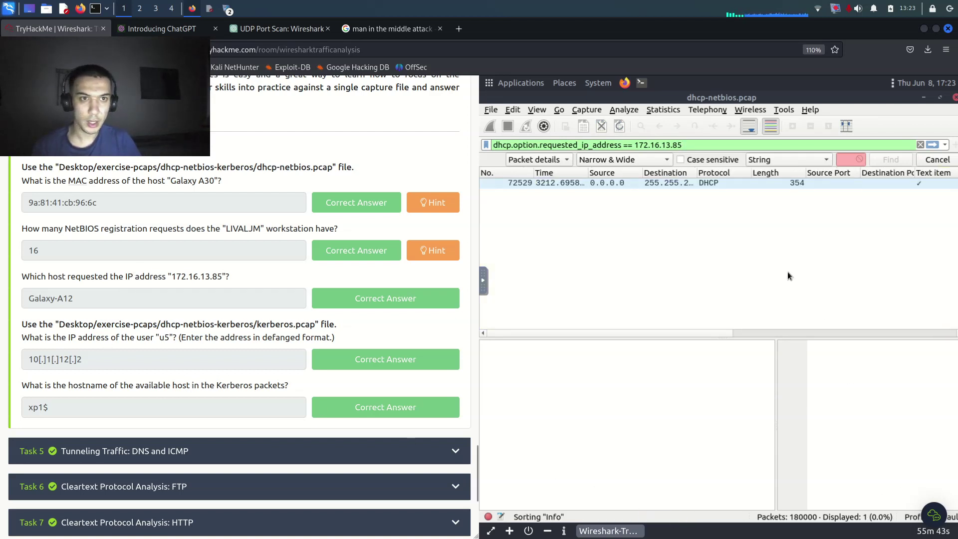
- Select the filtered DHCP request packet and look through its options for the requesting host's name
left_click(640, 183)
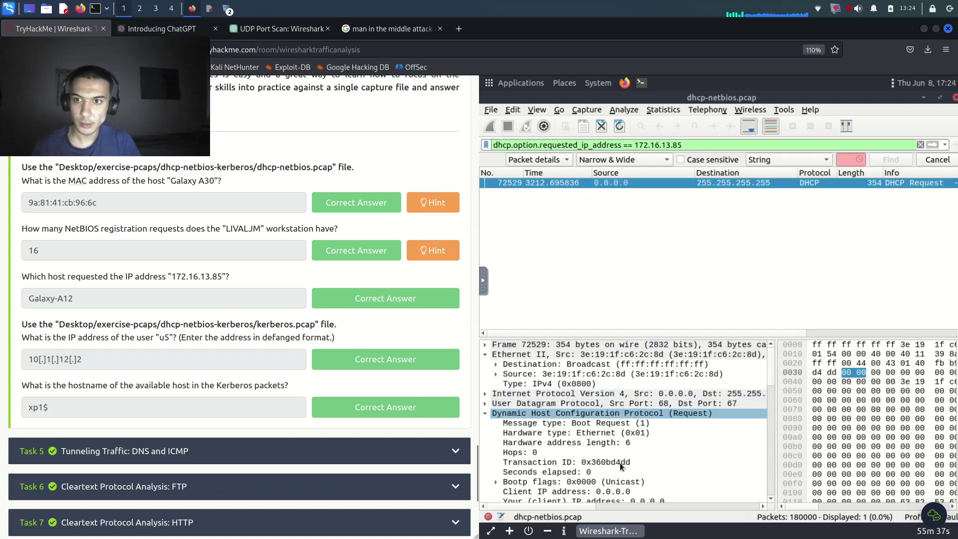
scroll(614, 404, "down", 5)
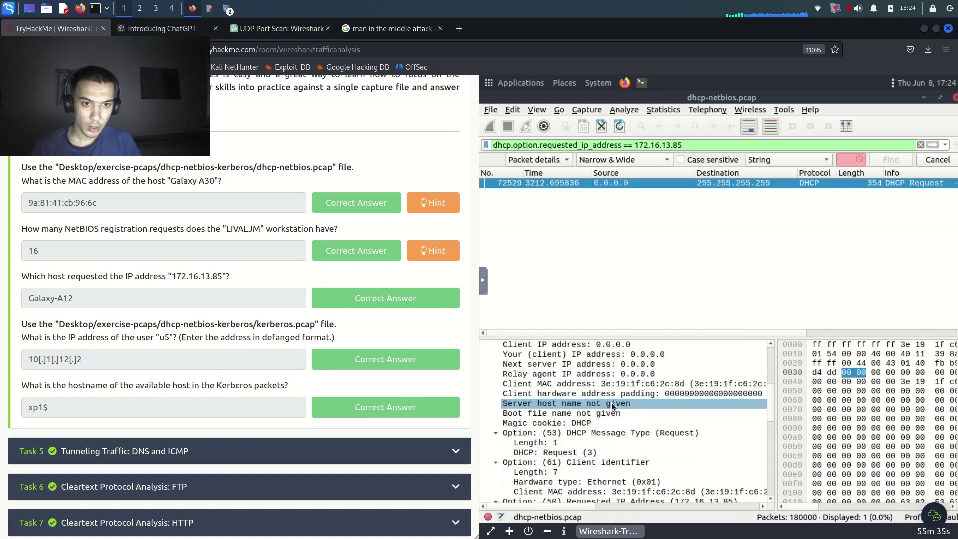
scroll(611, 402, "down", 6)
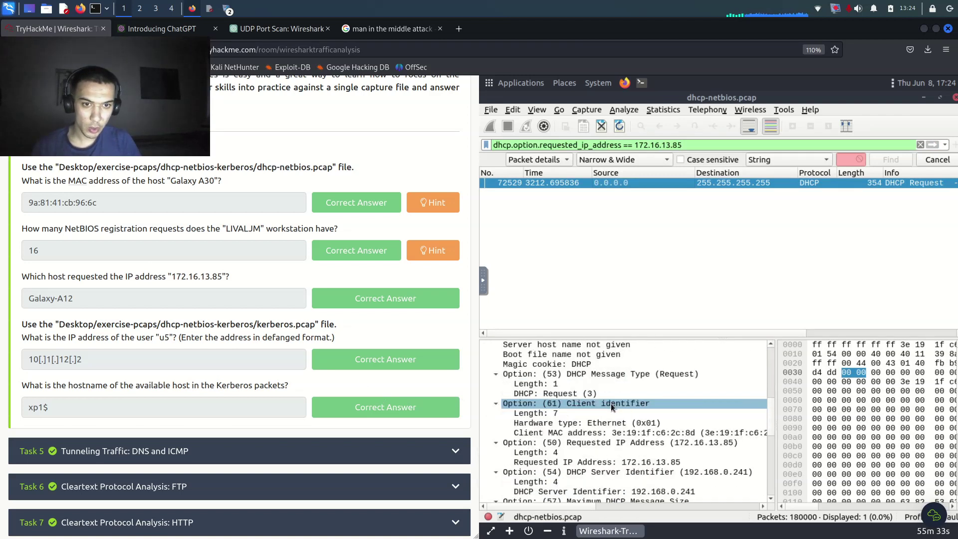
scroll(609, 402, "down", 4)
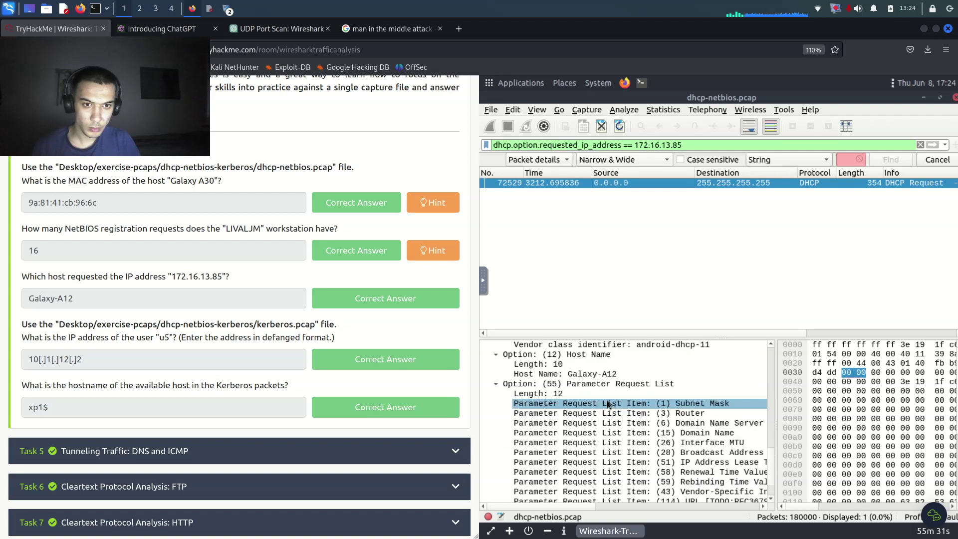
scroll(607, 402, "up", 10)
scroll(607, 402, "up", 5)
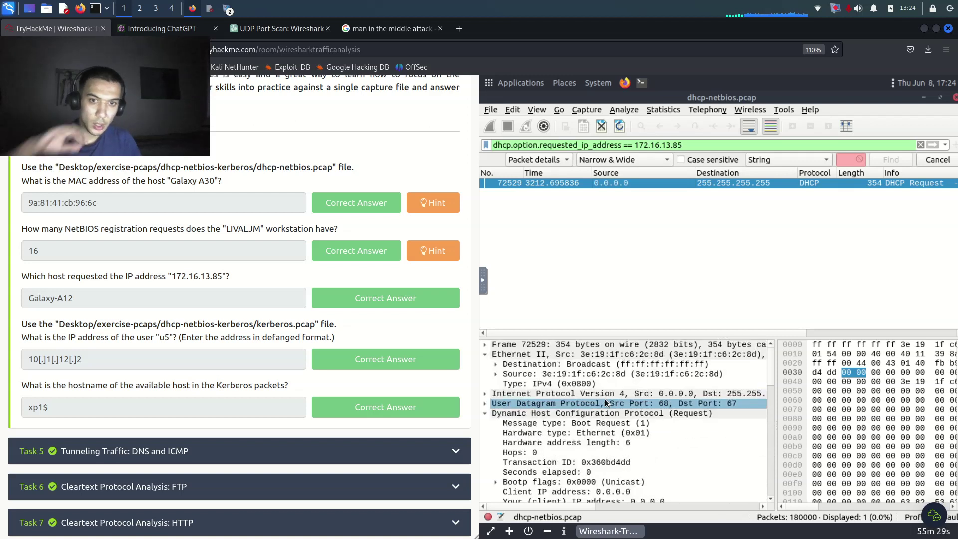
- Collapse the Ethernet II section and examine the DHCP request's fields from the message type through the Host Name option
left_click(487, 354)
left_click(569, 414)
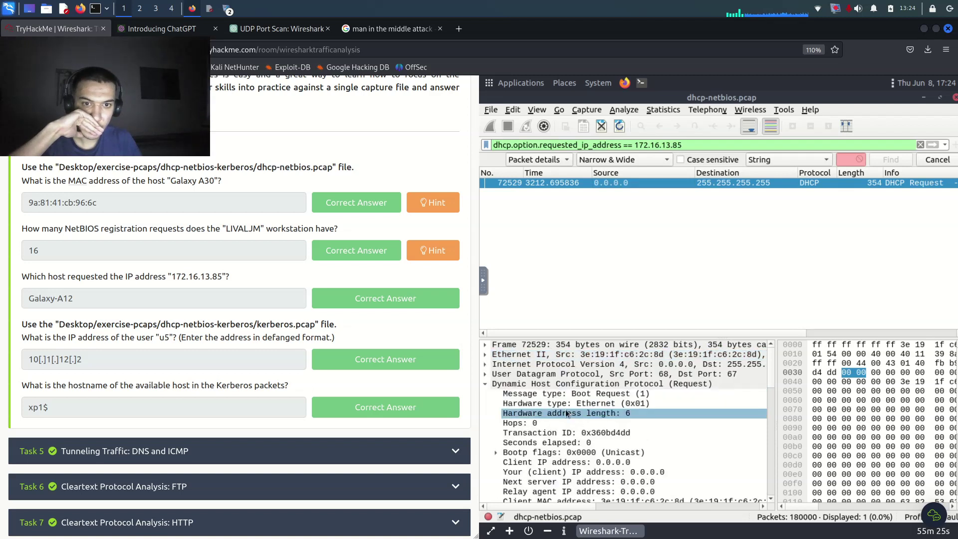
left_click(542, 395)
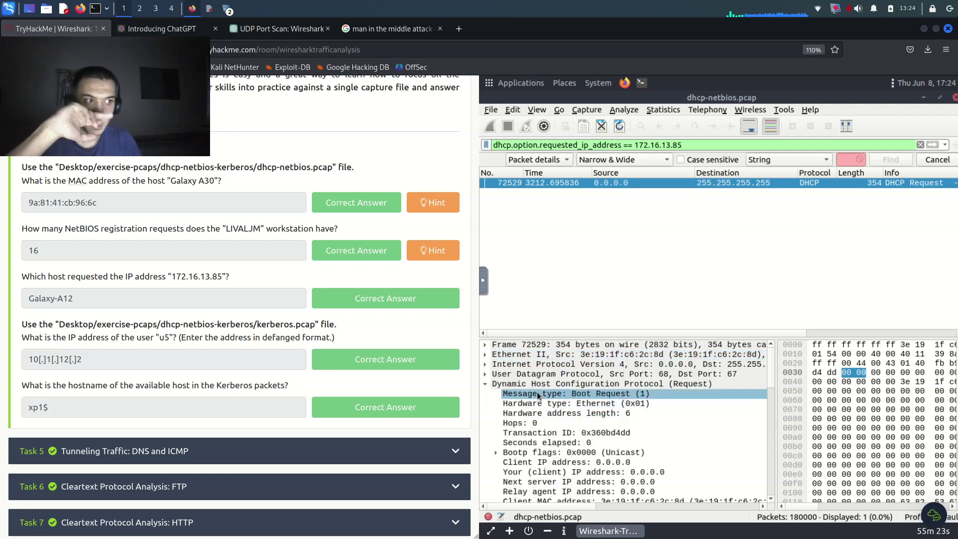
scroll(538, 396, "down", 3)
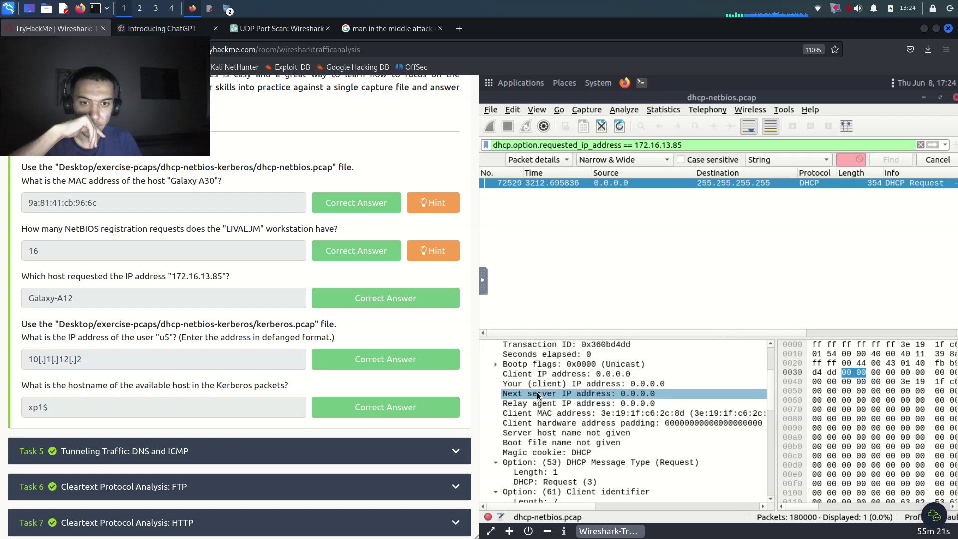
scroll(534, 396, "down", 2)
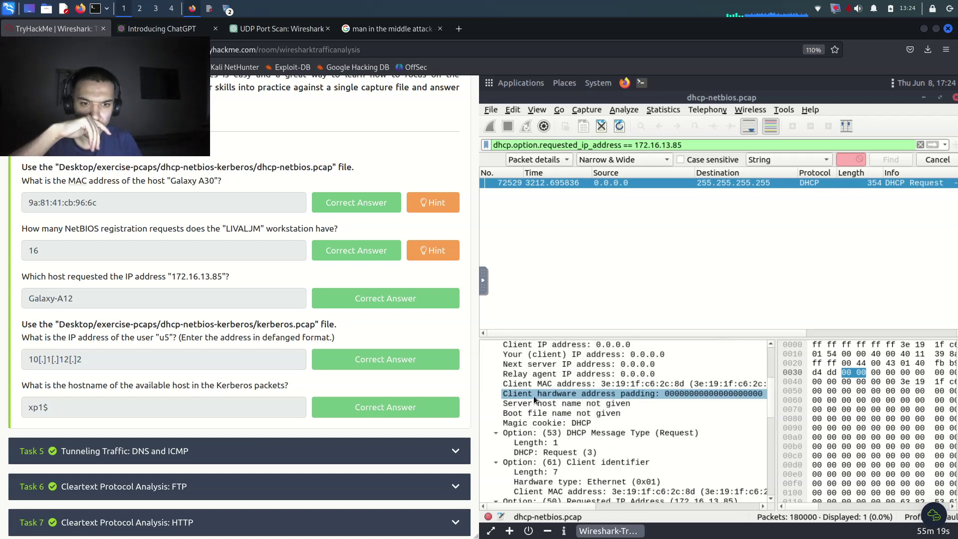
scroll(533, 397, "down", 1)
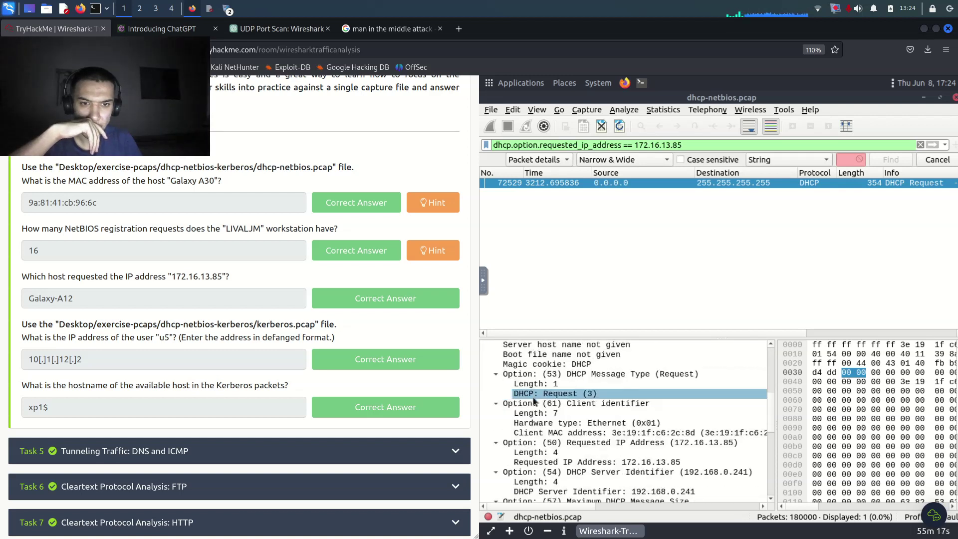
scroll(533, 397, "down", 1)
scroll(533, 397, "down", 2)
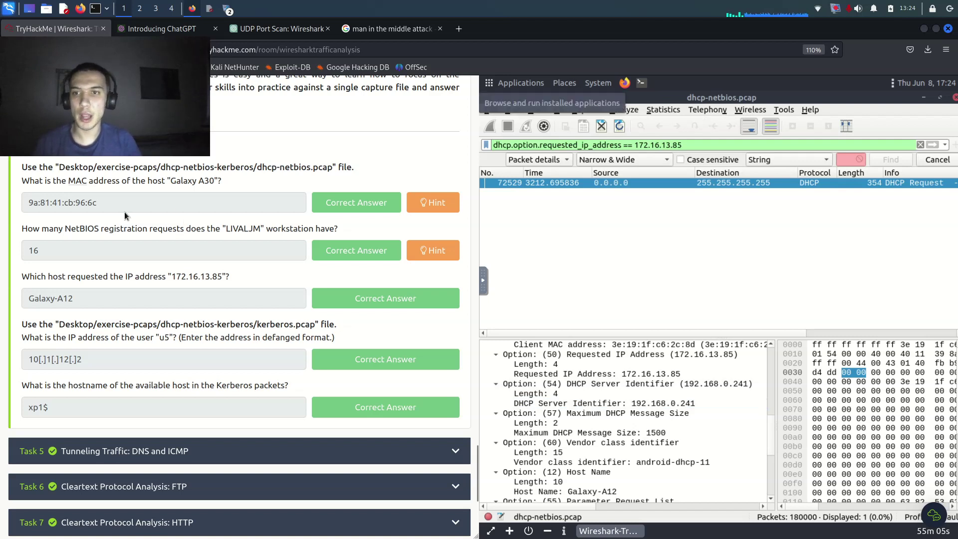
- Read which capture file the next questions use, close dhcp-netbios.pcap and open kerberos.pcap
left_click_drag(21, 324, 186, 325)
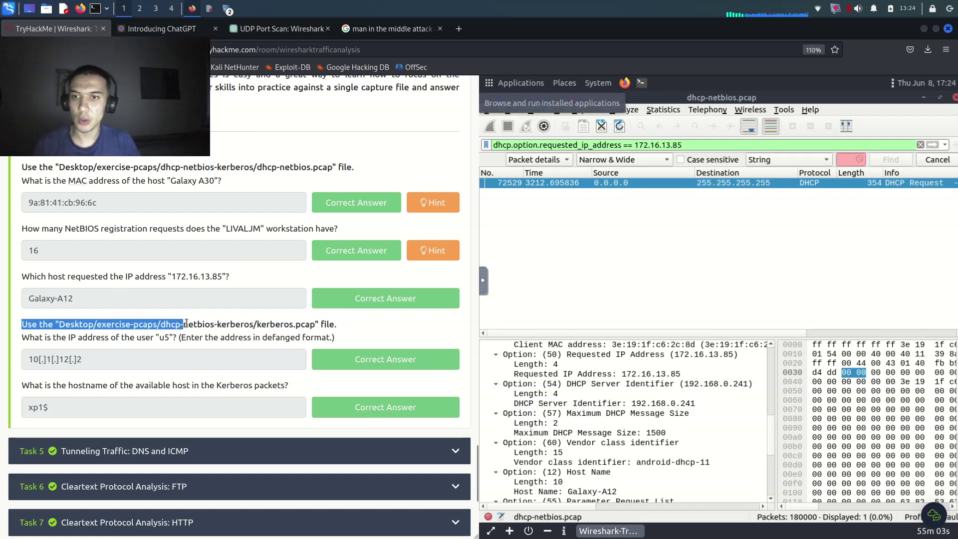
left_click(201, 321)
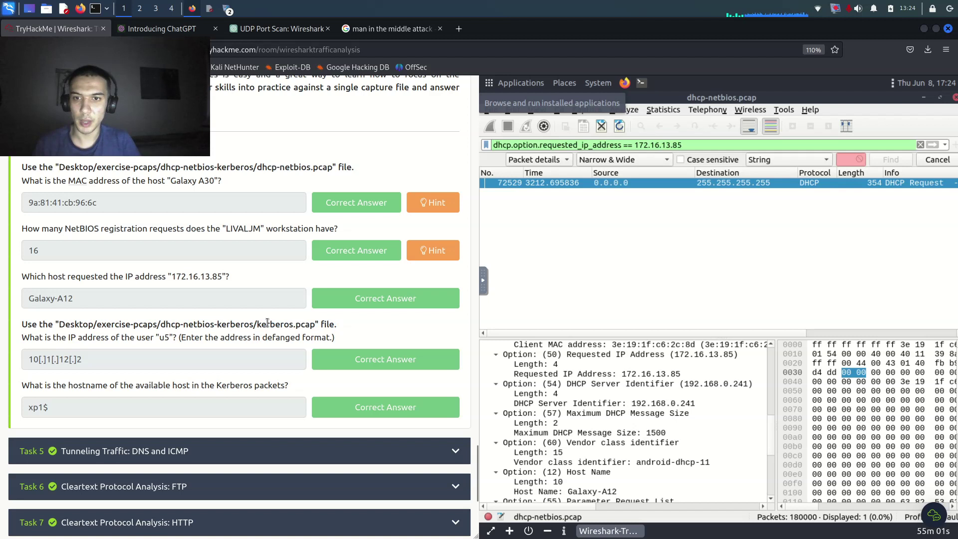
left_click_drag(255, 325, 445, 295)
left_click(331, 327)
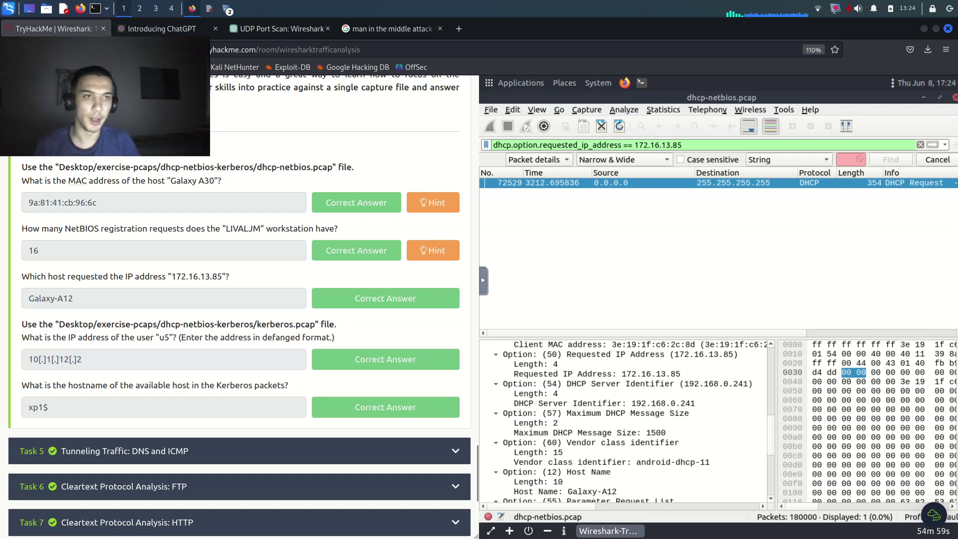
left_click(955, 101)
left_click(709, 222)
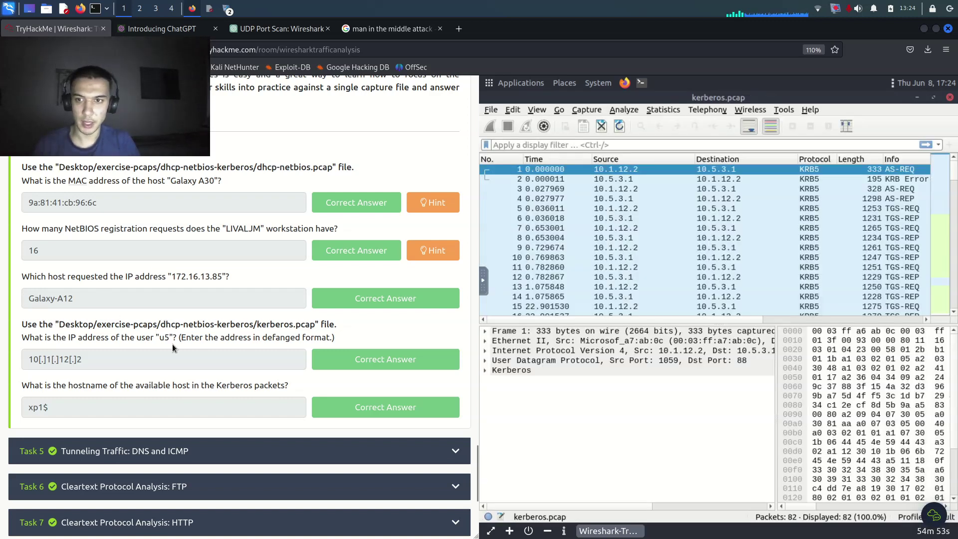
- Find the Kerberos Analysis notes and read the CNameString user account filters and the note about "$" values
scroll(173, 347, "up", 20)
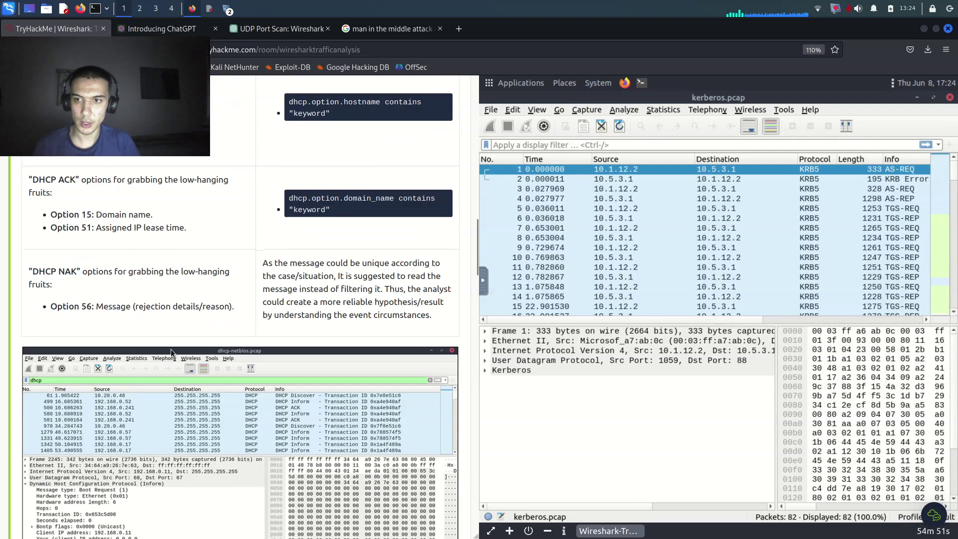
scroll(175, 349, "down", 15)
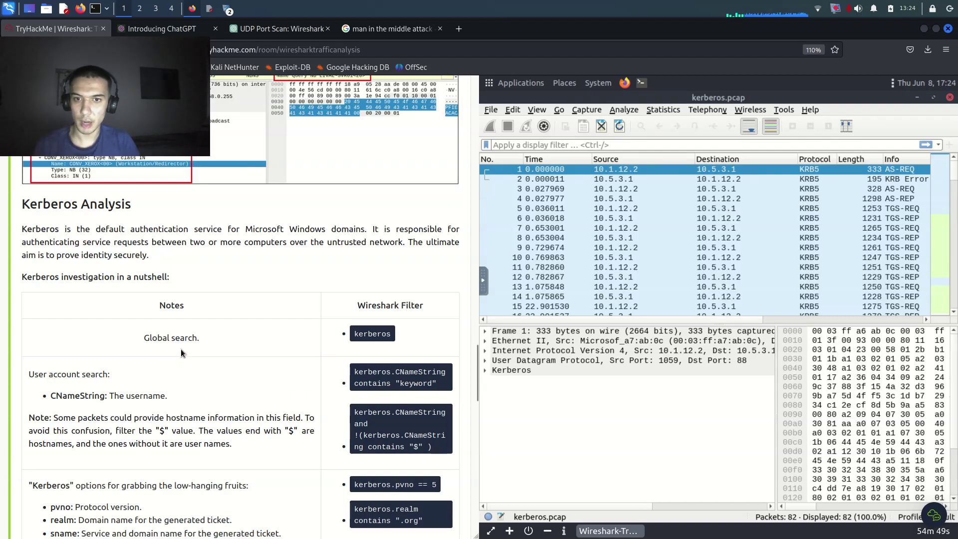
scroll(180, 349, "down", 4)
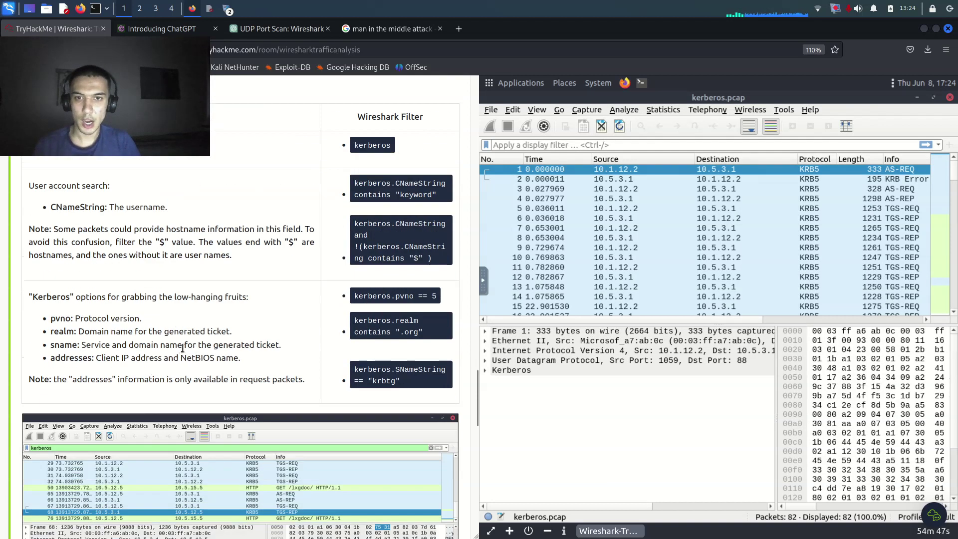
scroll(182, 348, "up", 3)
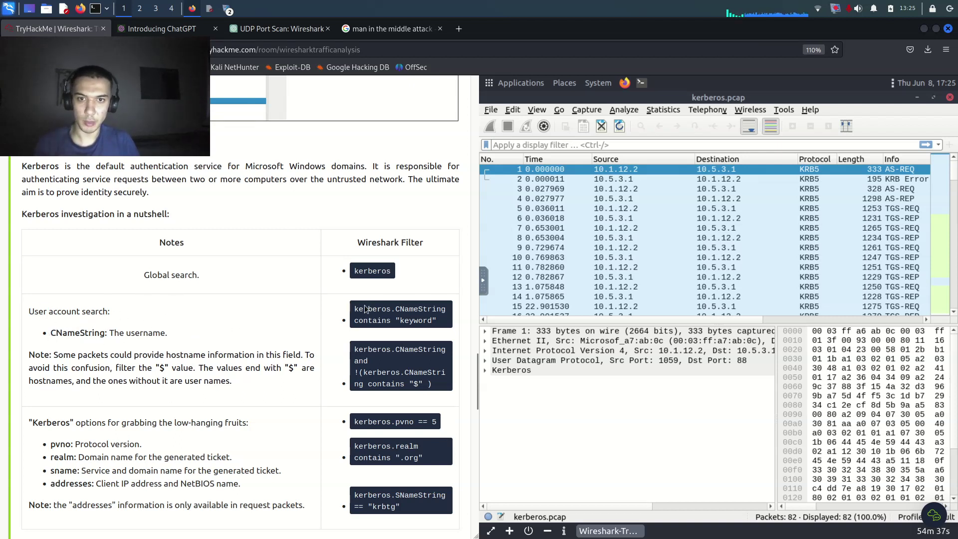
left_click_drag(352, 311, 450, 321)
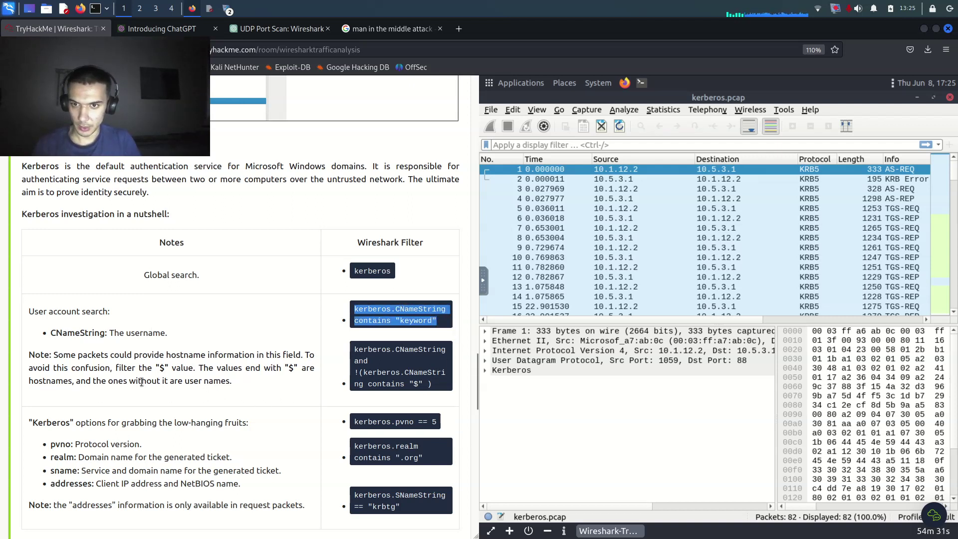
left_click_drag(155, 368, 314, 384)
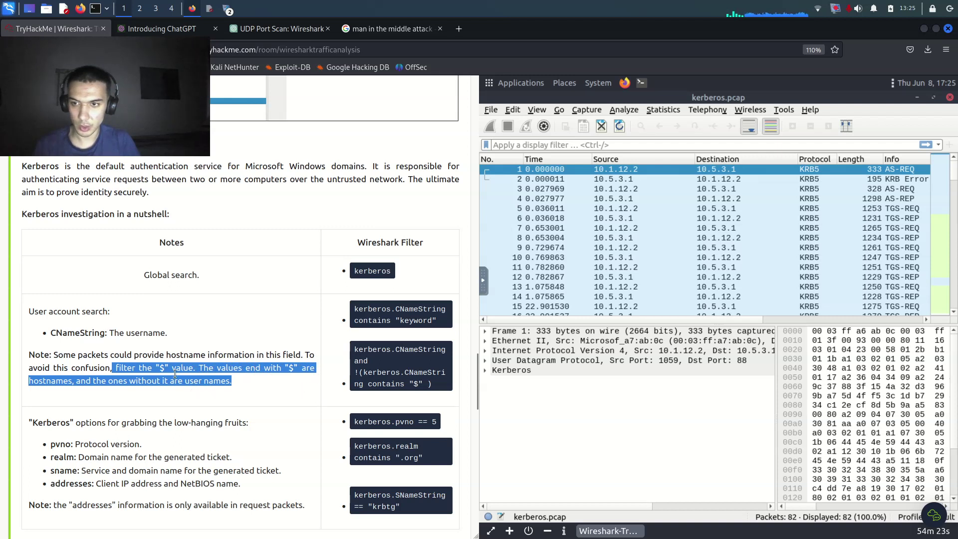
left_click_drag(56, 352, 319, 363)
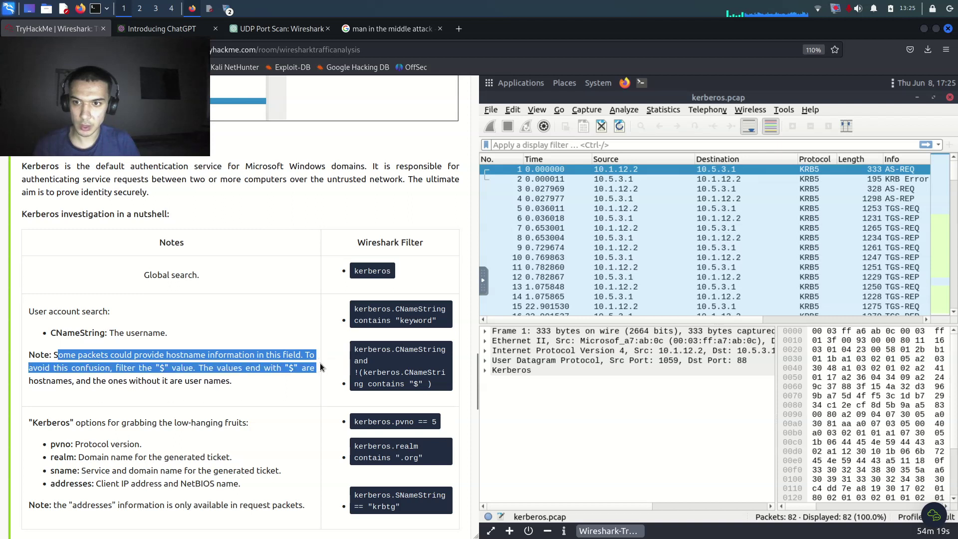
- Read the notes on the Kerberos pvno, realm, sname and addresses options, and return to the question about user "u5"
scroll(283, 387, "down", 2)
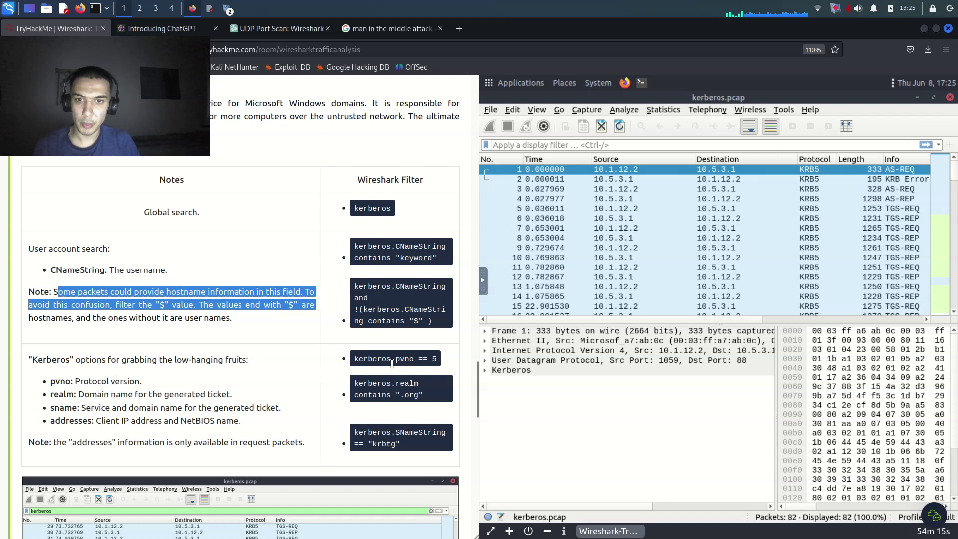
left_click_drag(80, 381, 221, 391)
left_click(215, 387)
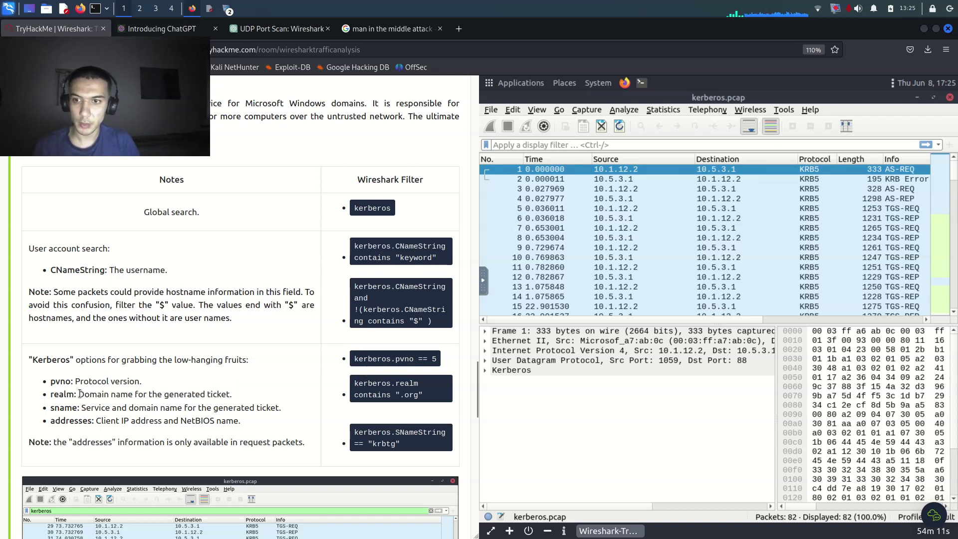
left_click_drag(79, 394, 334, 397)
left_click(256, 386)
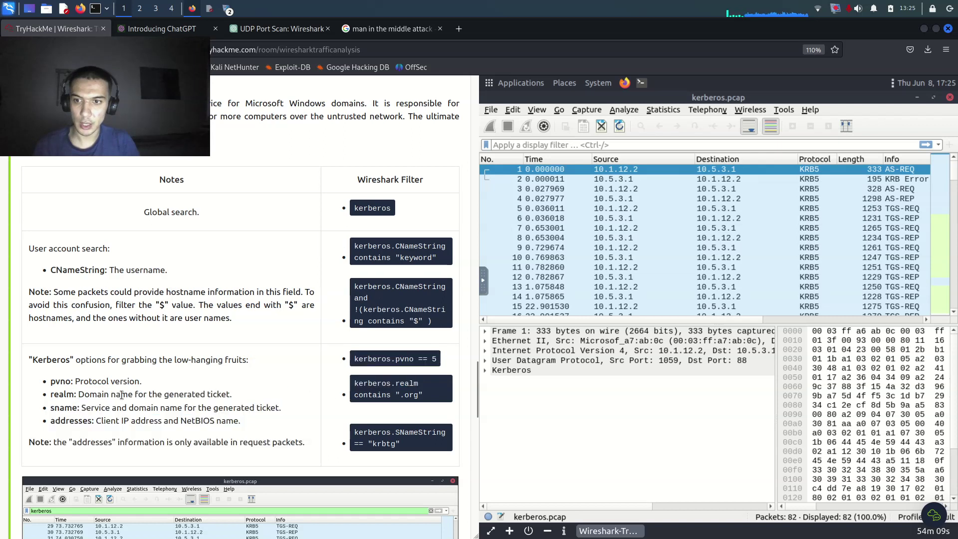
left_click_drag(93, 407, 301, 406)
left_click(301, 406)
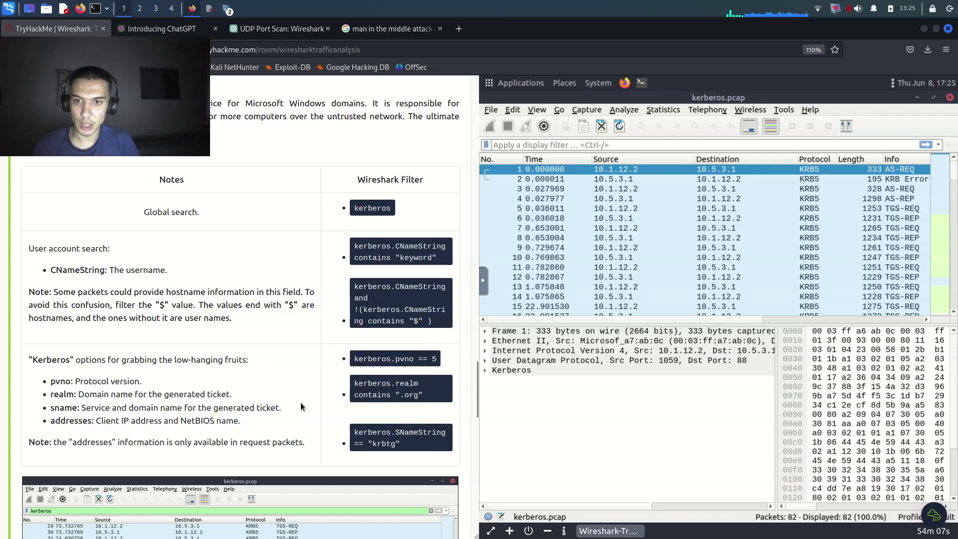
left_click_drag(92, 421, 275, 426)
left_click(292, 424)
scroll(295, 423, "down", 4)
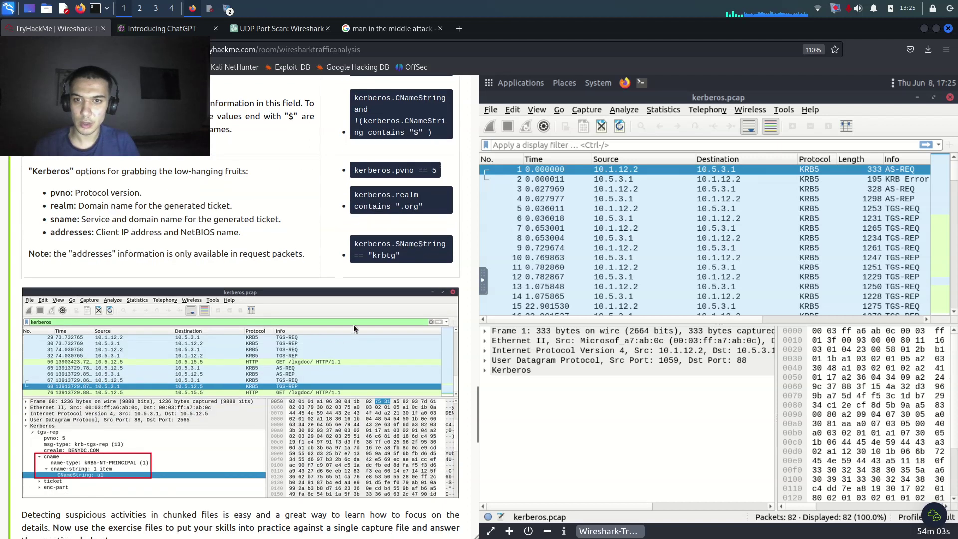
scroll(319, 344, "down", 9)
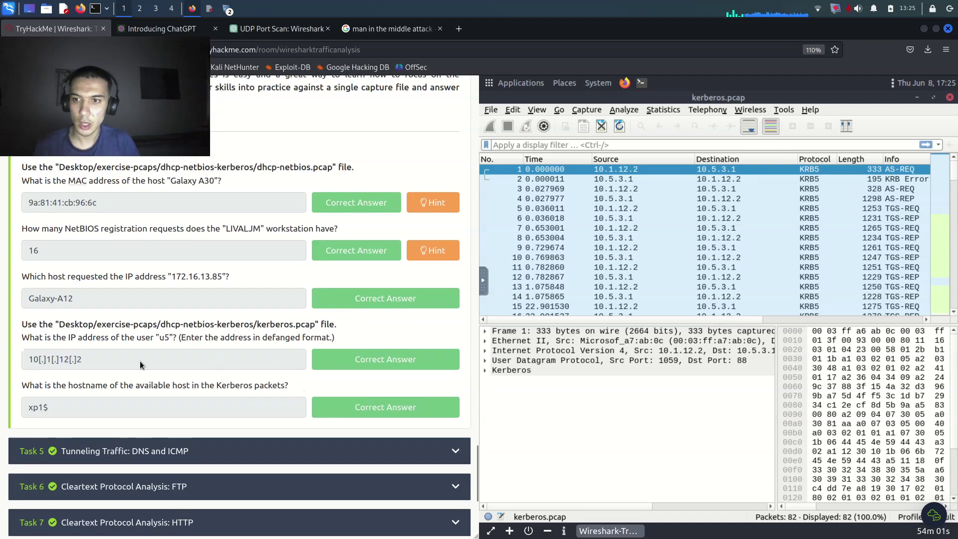
- Filter the kerberos.pcap packets with kerberos.CNameString contains "u5", following the user account search notes
left_click_drag(22, 326, 334, 342)
left_click(335, 340)
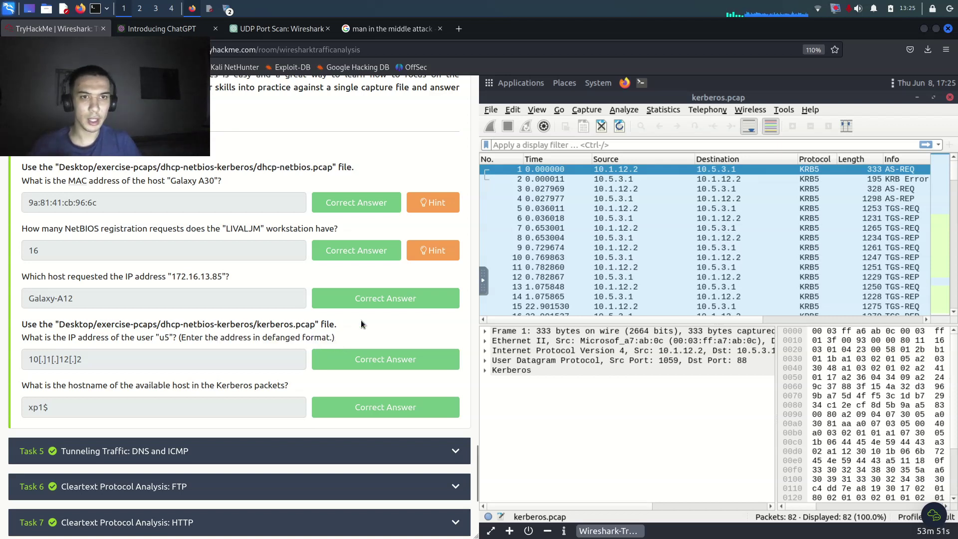
scroll(126, 237, "up", 7)
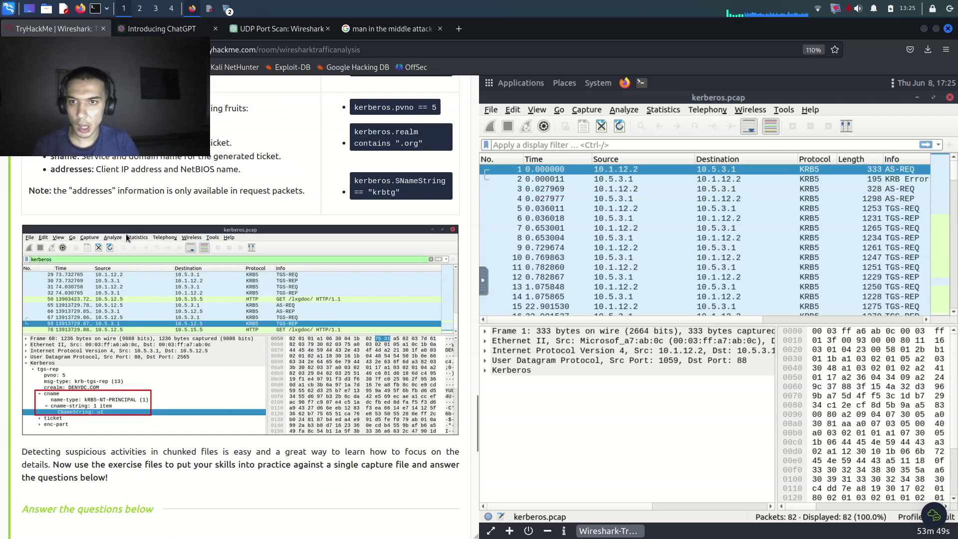
scroll(126, 238, "up", 4)
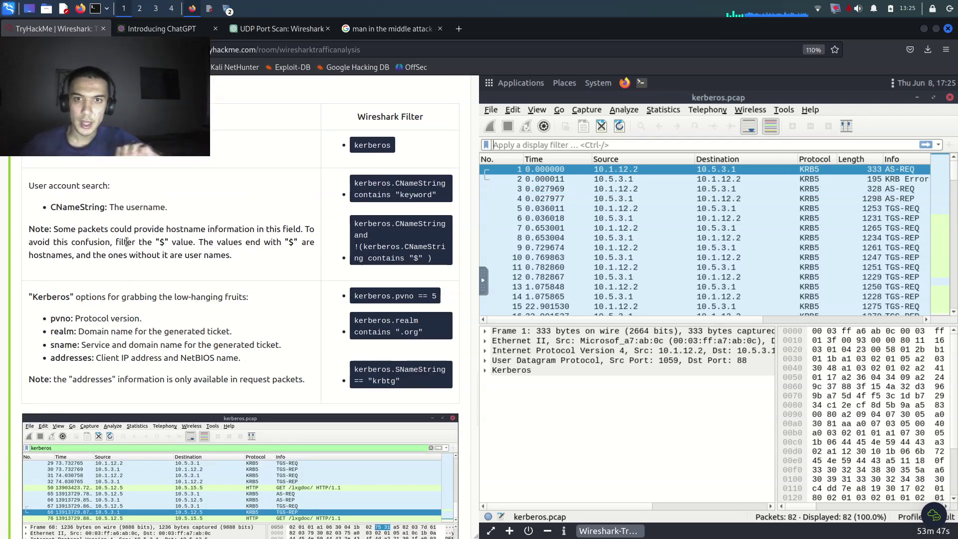
type("kerberos")
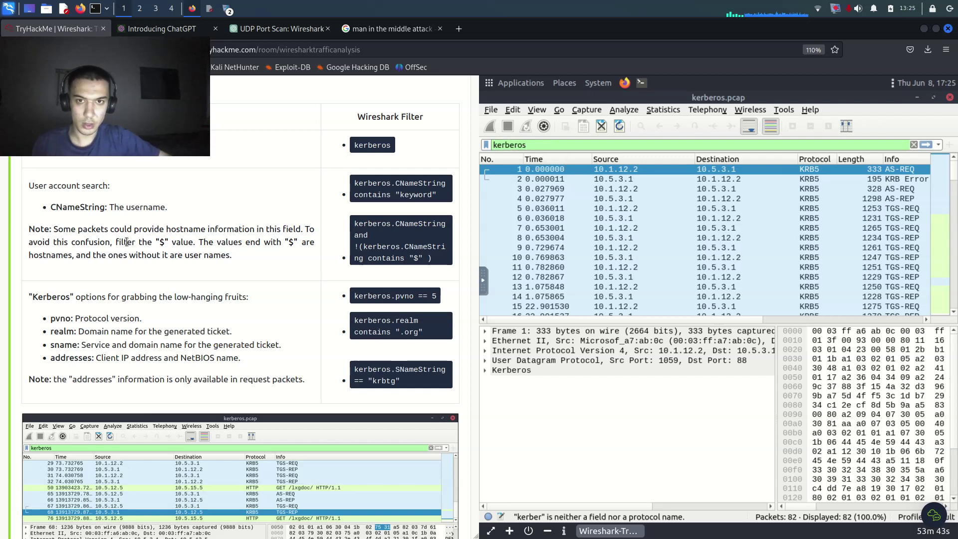
type(".CNameString contains \"u5")
key("Return")
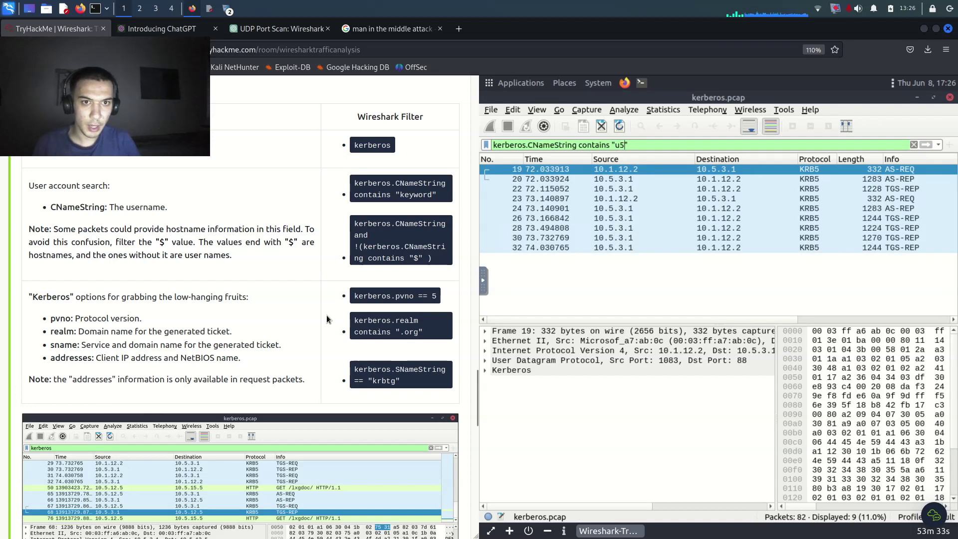
- Read the question about the available host's hostname in the Kerberos packets and revisit the CNameString notes on "$" values
scroll(260, 325, "down", 10)
scroll(253, 325, "up", 5)
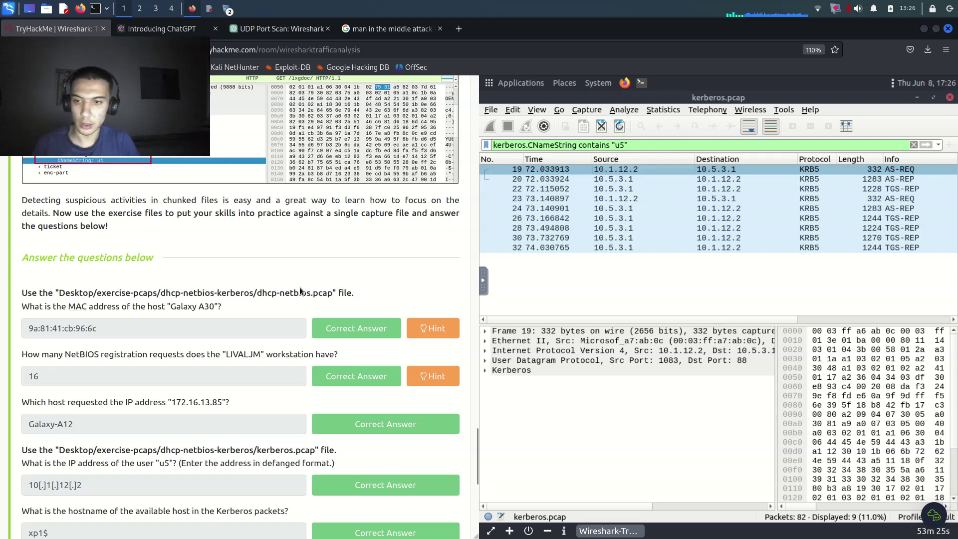
scroll(221, 317, "down", 1)
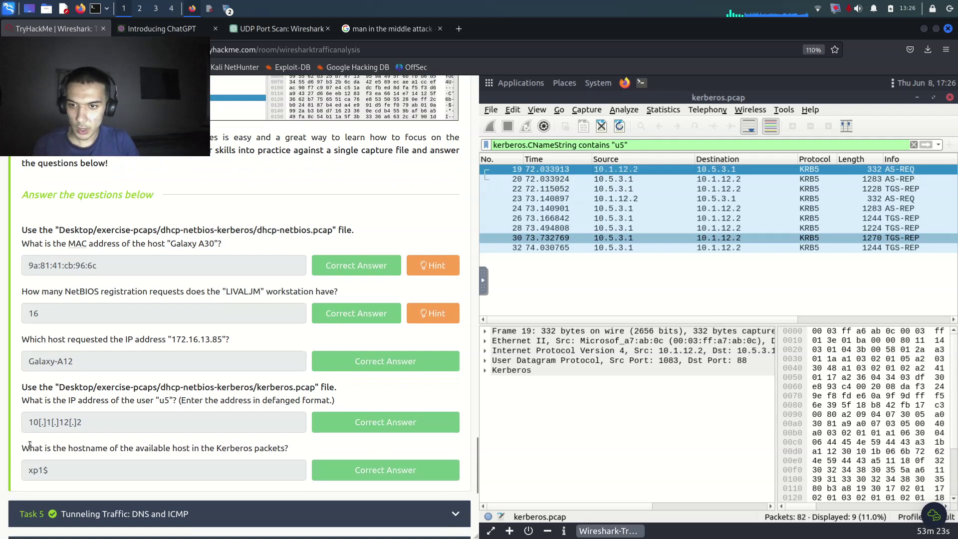
left_click_drag(22, 448, 307, 451)
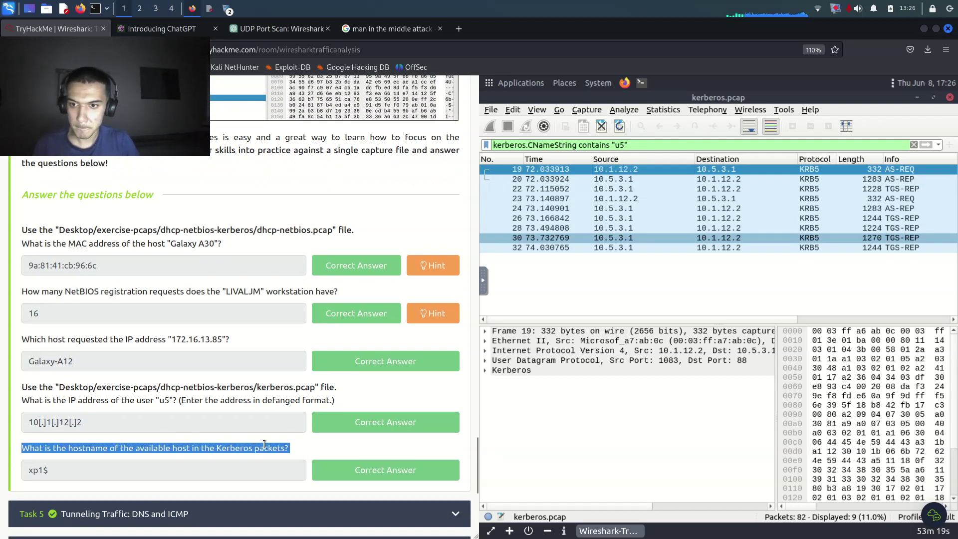
scroll(265, 394, "up", 7)
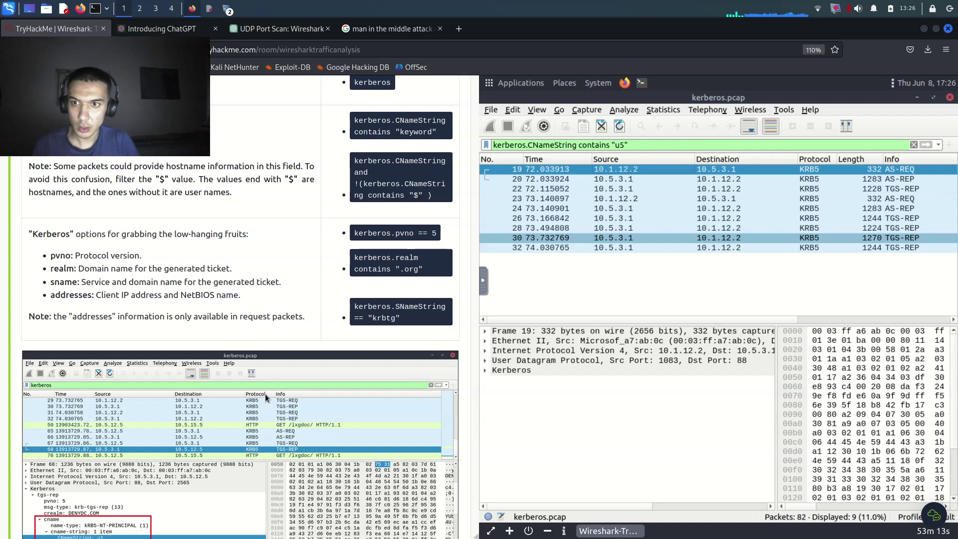
scroll(265, 394, "up", 1)
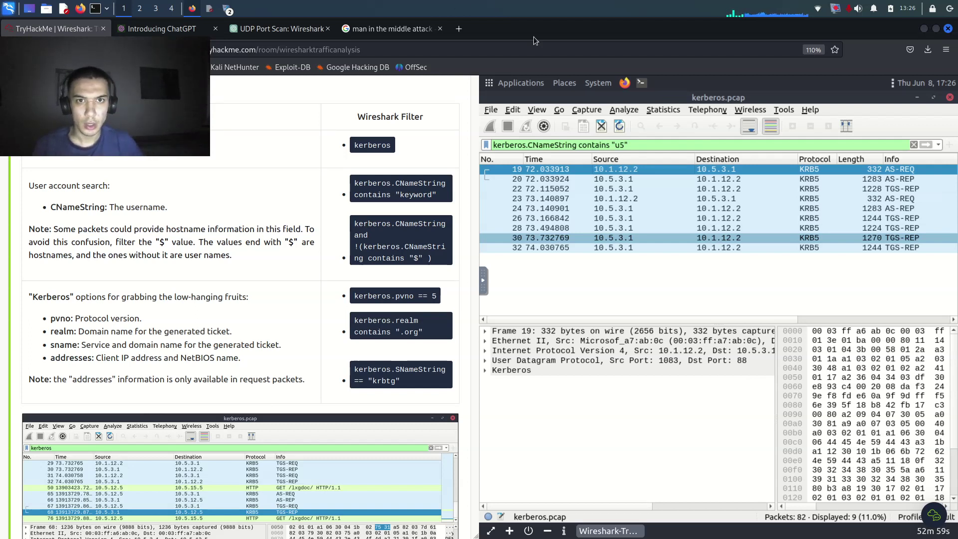
- Shorten the display filter to kerberos.CNameString, apply it, and return to the Kerberos hostname question
key("BackSpace")
key("BackSpace")
key("BackSpace")
key("BackSpace")
key("BackSpace")
key("BackSpace")
key("BackSpace")
key("BackSpace")
key("BackSpace")
key("BackSpace")
key("BackSpace")
key("BackSpace")
key("BackSpace")
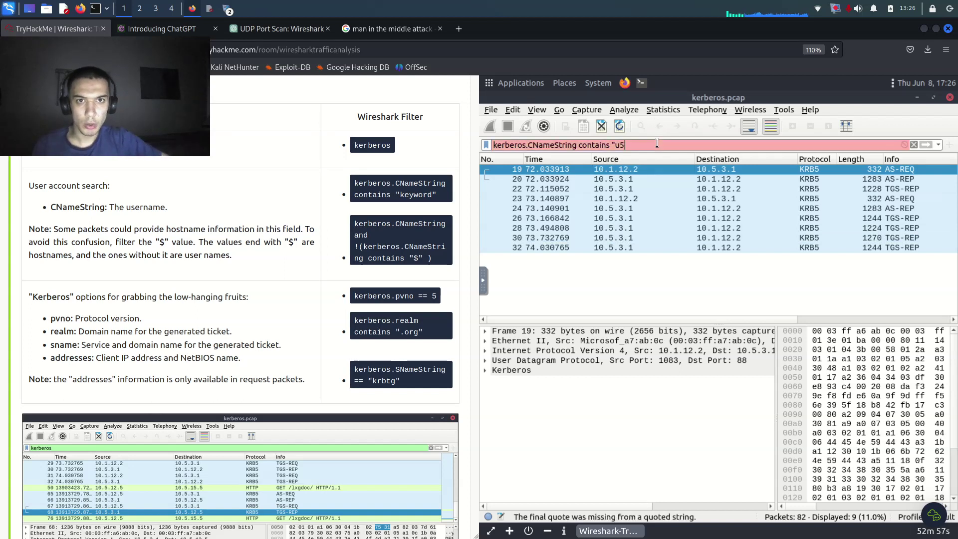
key("BackSpace")
key("Return")
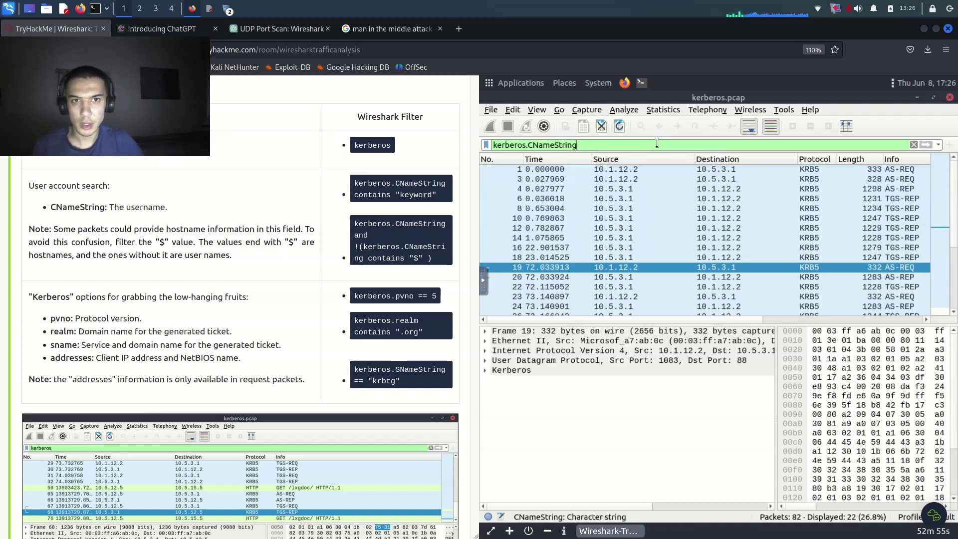
scroll(202, 383, "down", 6)
scroll(202, 383, "down", 7)
scroll(203, 383, "up", 1)
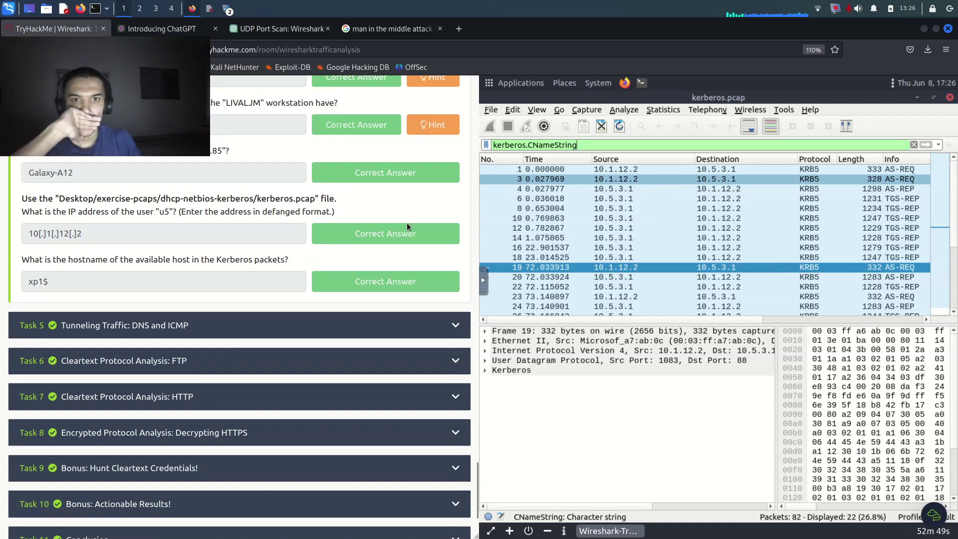
- Select packet 8 and expand its Kerberos, tgs-rep and cname sections
left_click(530, 208)
left_click(484, 370)
left_click(493, 380)
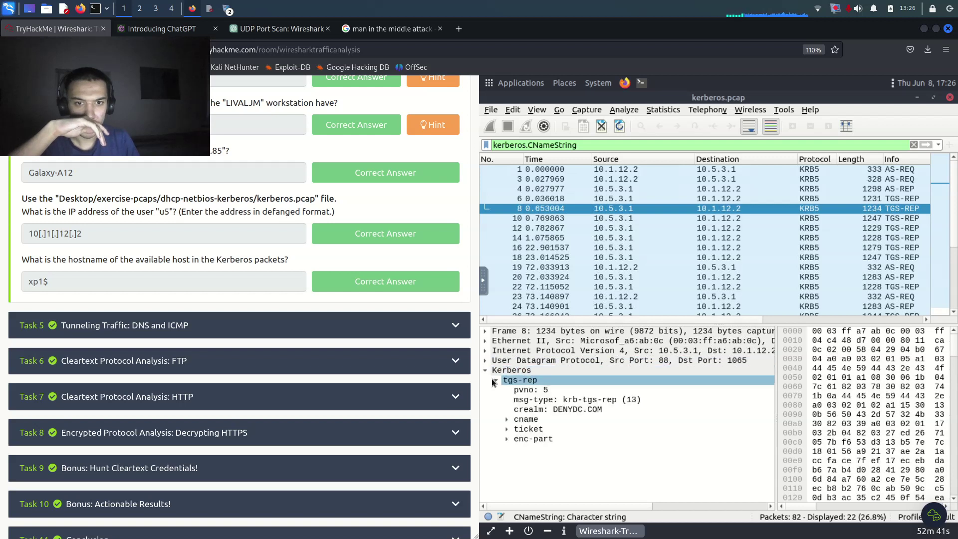
left_click_drag(492, 378, 508, 420)
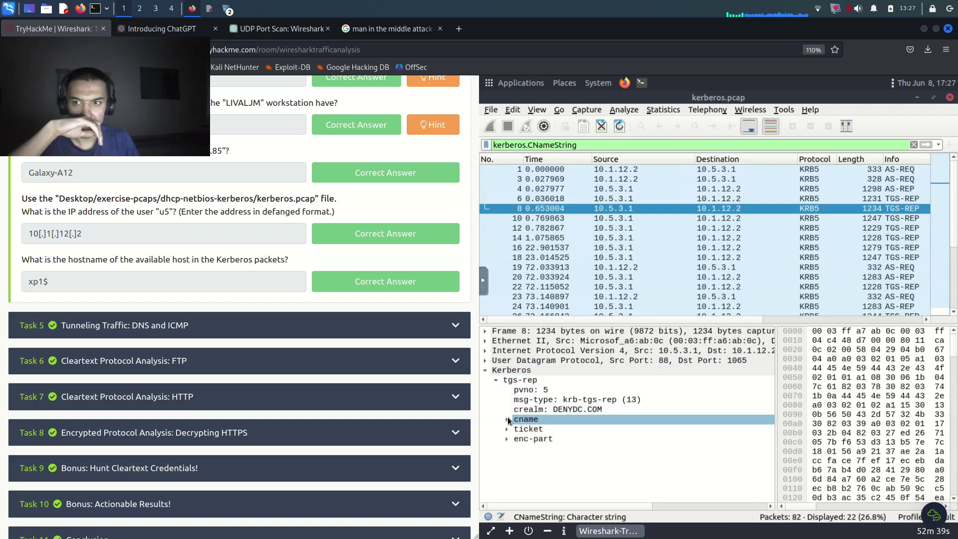
left_click(507, 420)
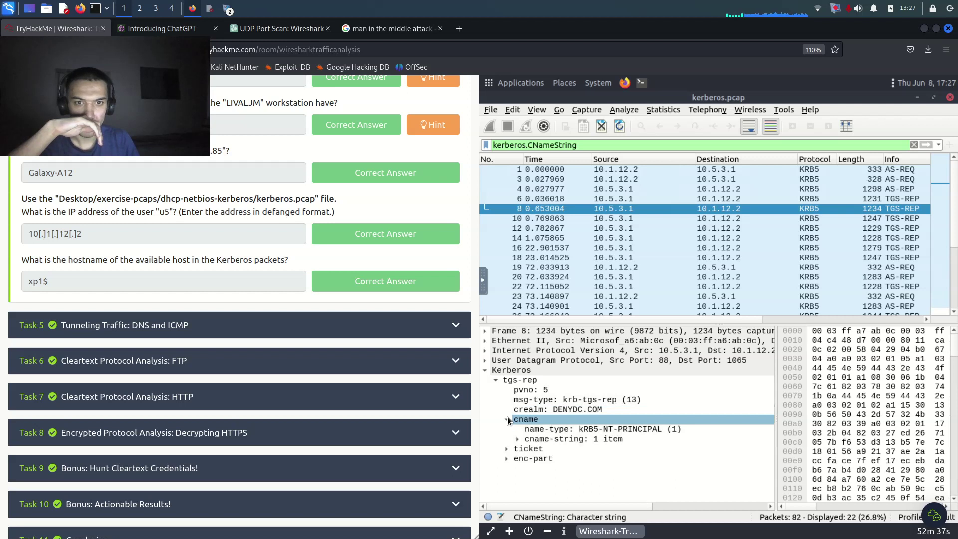
- Expand the ticket and enc-part sections of the tgs-rep and examine their fields for a hostname
left_click(507, 439)
left_click(507, 449)
left_click_drag(508, 449, 509, 487)
left_click(509, 487)
left_click(518, 472)
scroll(518, 474, "down", 1)
left_click(517, 472)
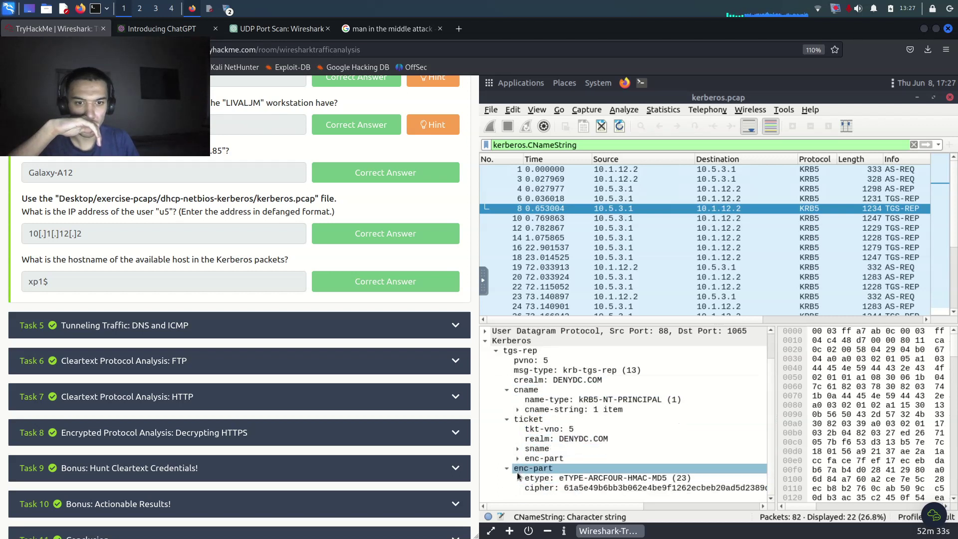
left_click(530, 460)
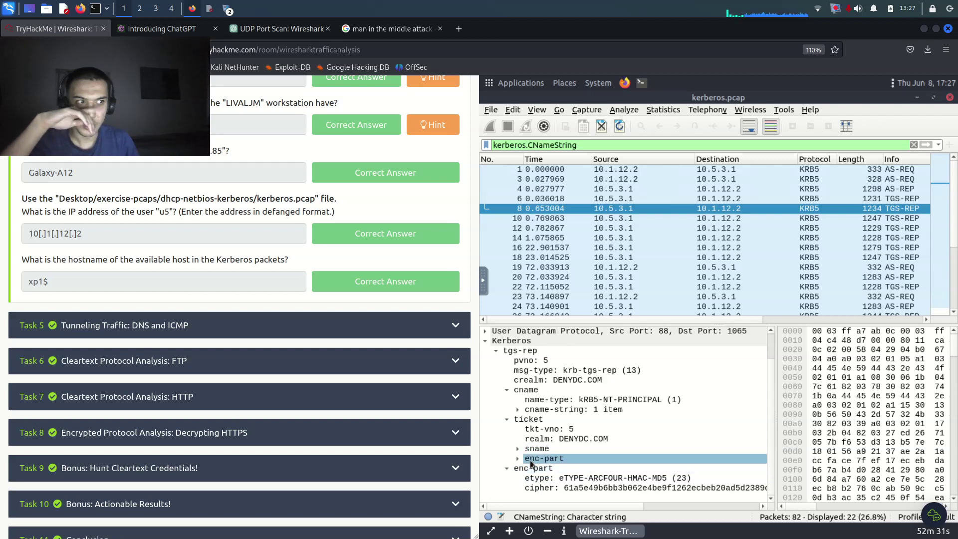
- Go back over the Kerberos tgs-rep fields and expand cname-string to read its CNameString value
left_click_drag(537, 448, 561, 410)
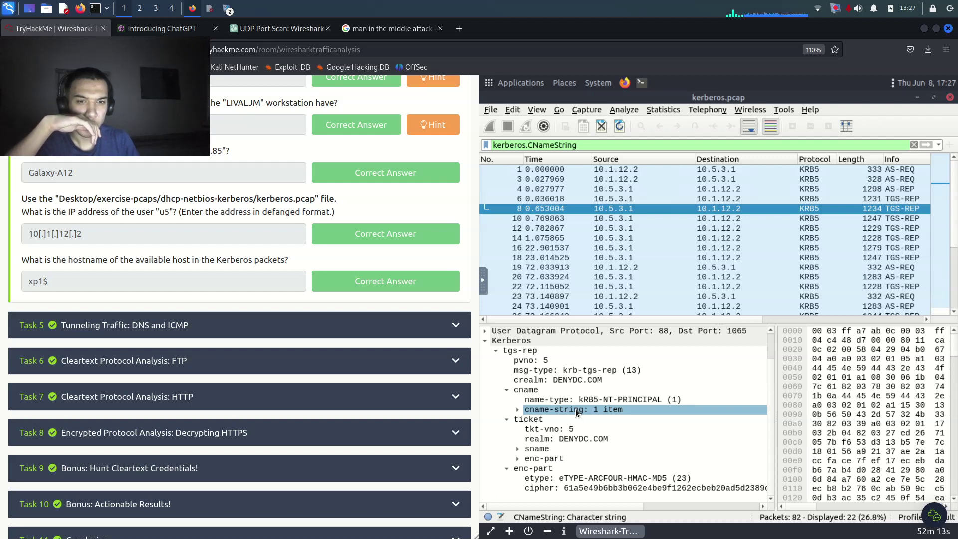
left_click(559, 399)
scroll(539, 389, "up", 1)
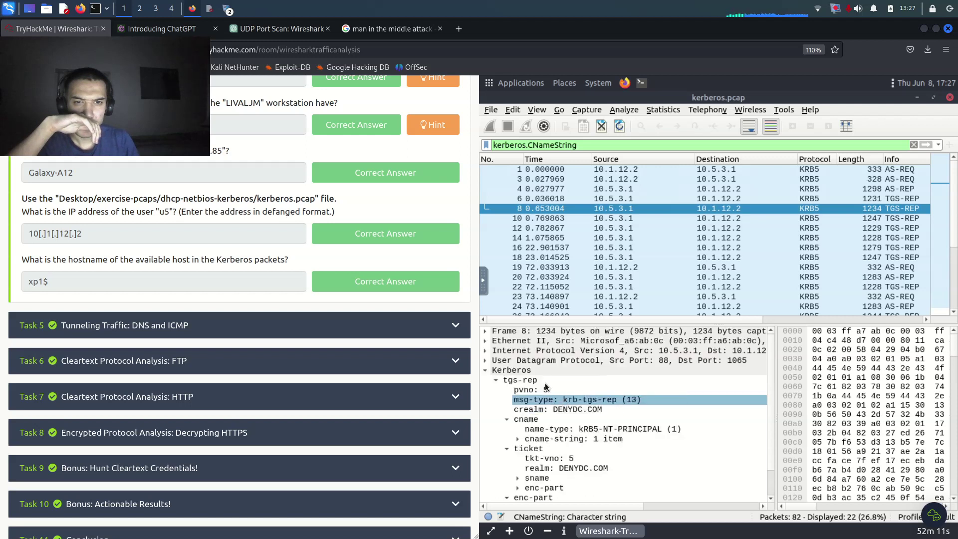
left_click(522, 380)
left_click(495, 370)
left_click(490, 363)
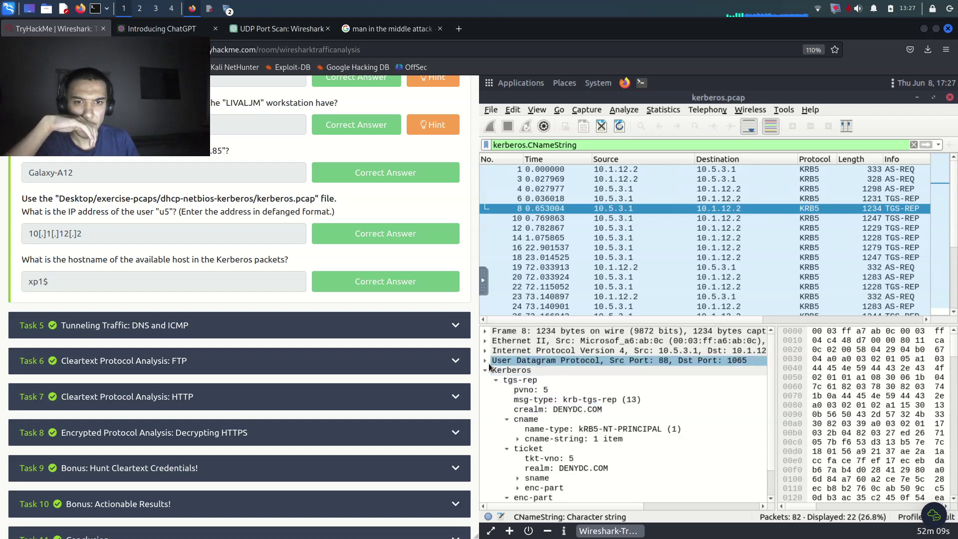
left_click_drag(489, 364, 541, 410)
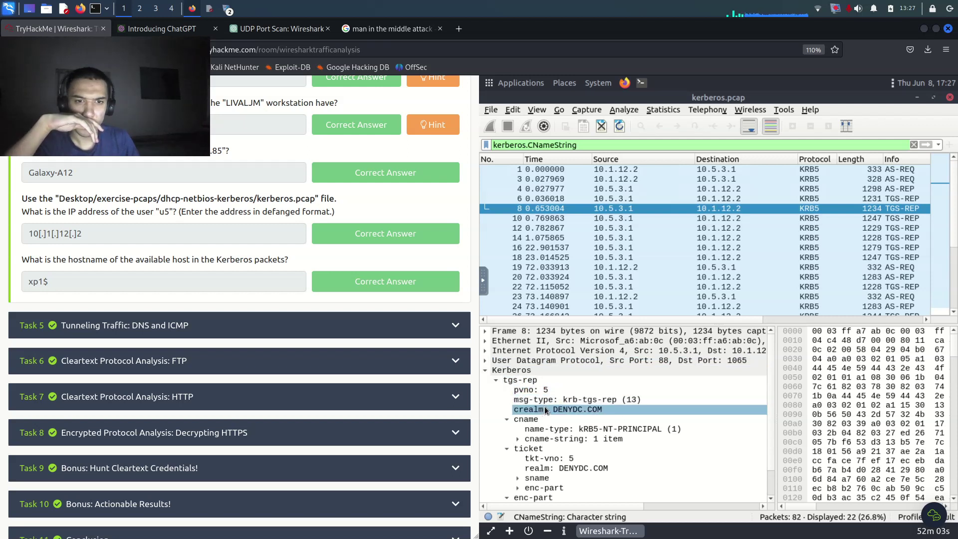
left_click_drag(552, 406, 561, 451)
left_click(517, 439)
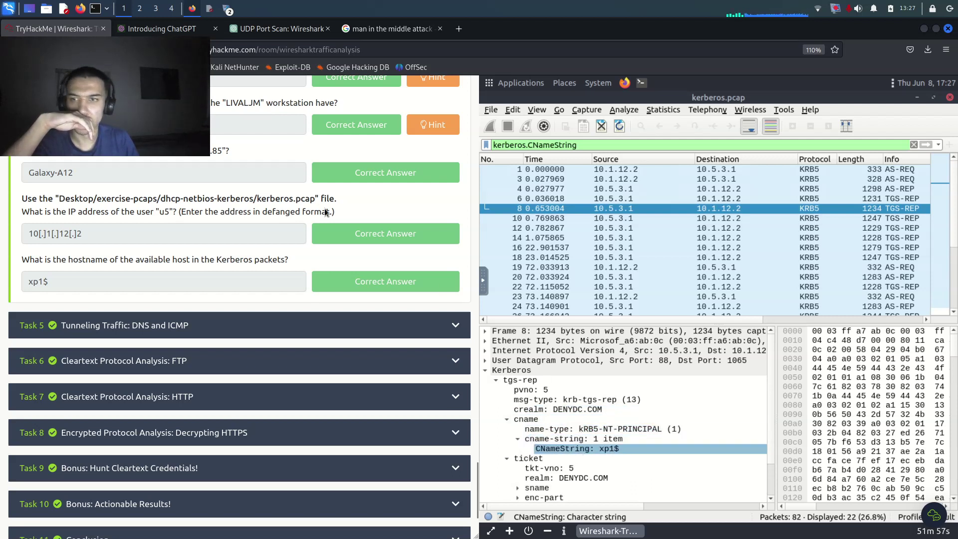
- Open Task 5 on DNS and ICMP tunneling and skim its notes, filters and questions
left_click(270, 296)
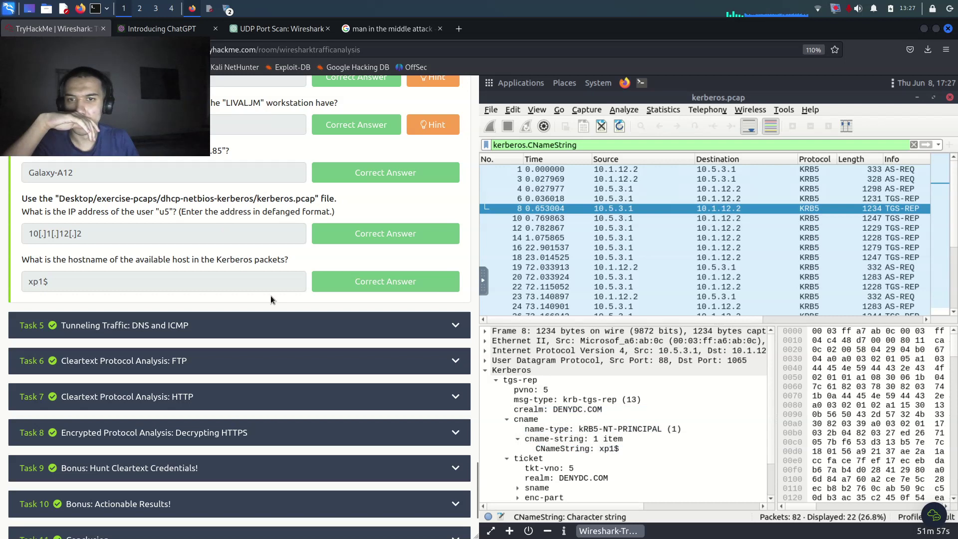
left_click(280, 326)
scroll(282, 328, "up", 10)
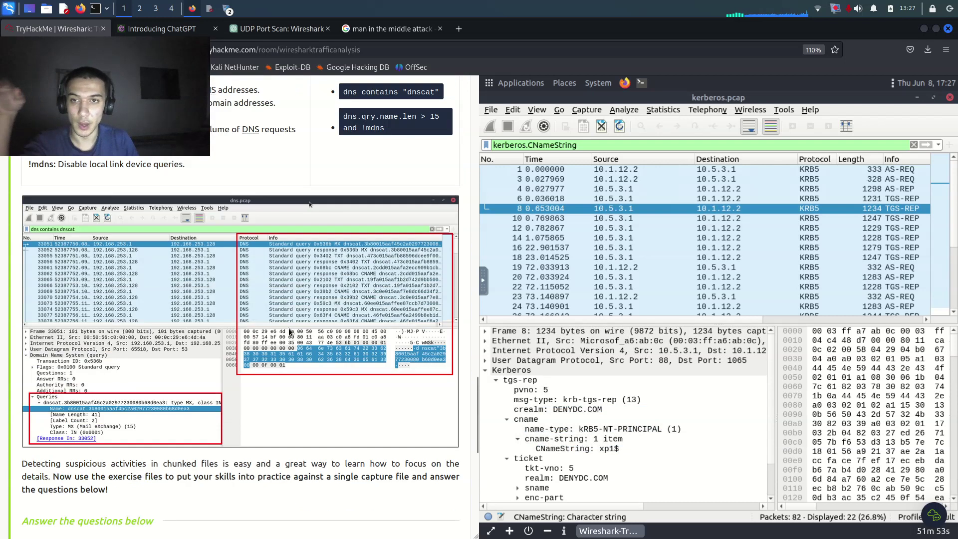
scroll(283, 322, "up", 8)
scroll(259, 329, "down", 7)
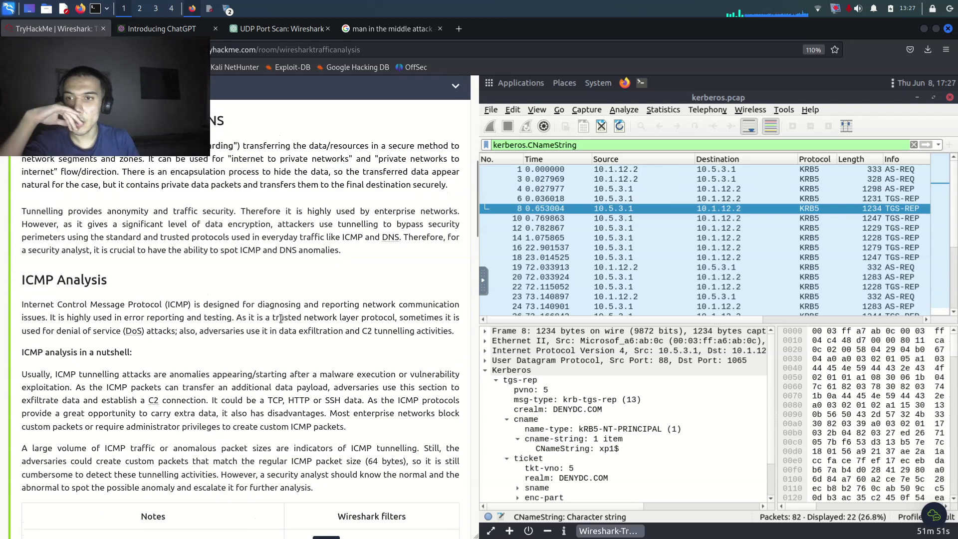
scroll(249, 333, "up", 8)
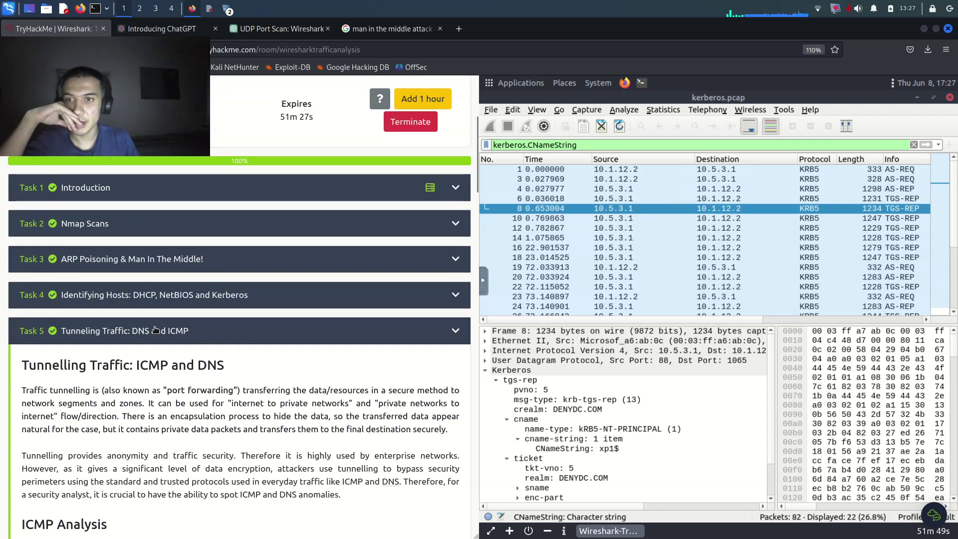
scroll(290, 366, "down", 10)
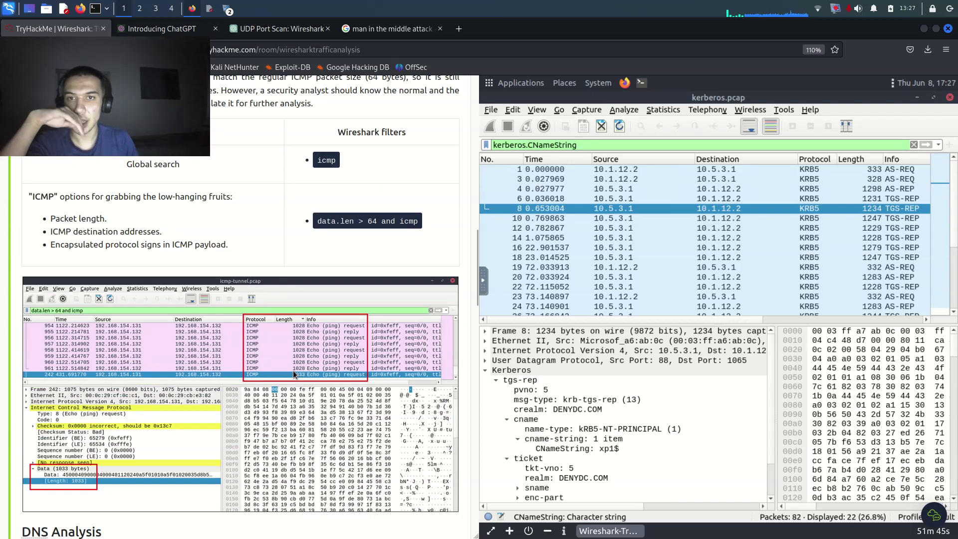
scroll(292, 370, "down", 15)
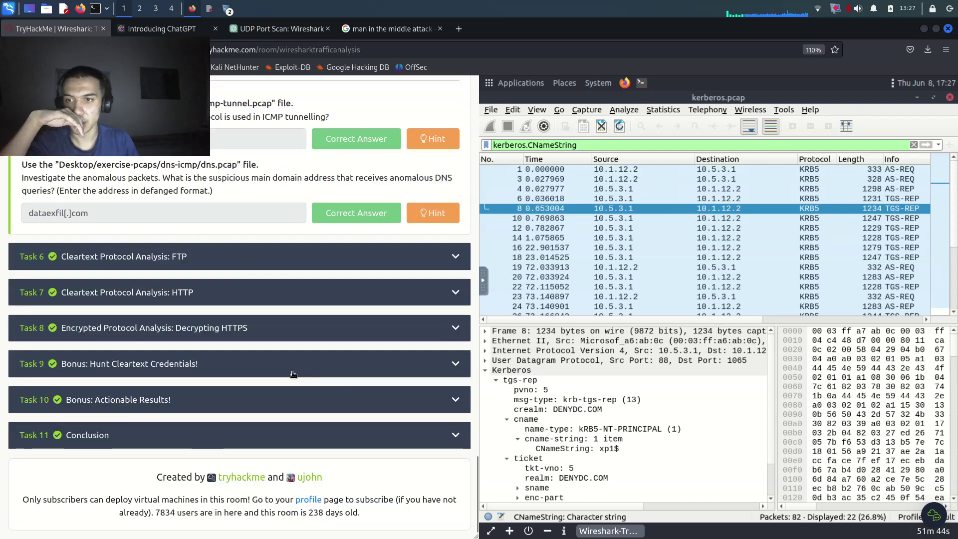
- Preview Tasks 6 through 10 by expanding each one in turn
left_click(182, 267)
left_click(195, 306)
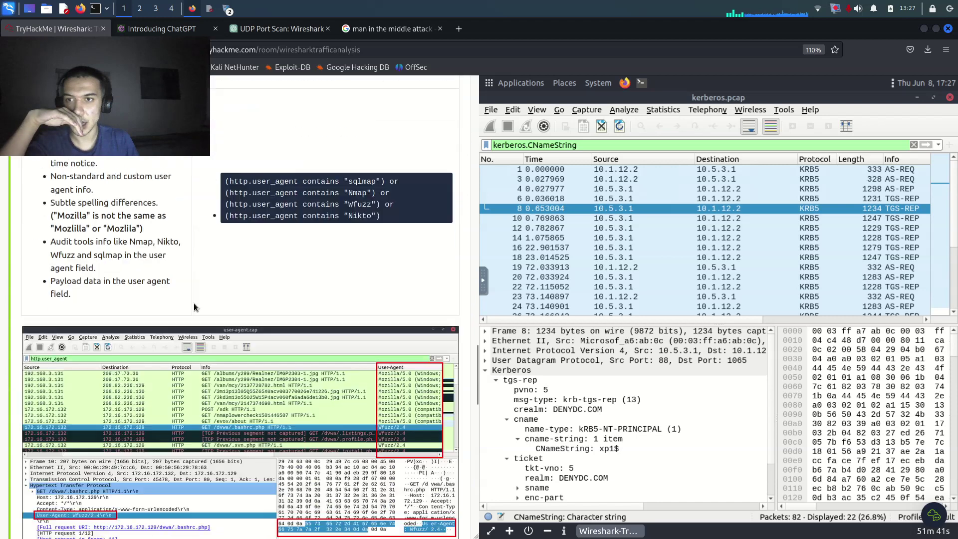
left_click(185, 329)
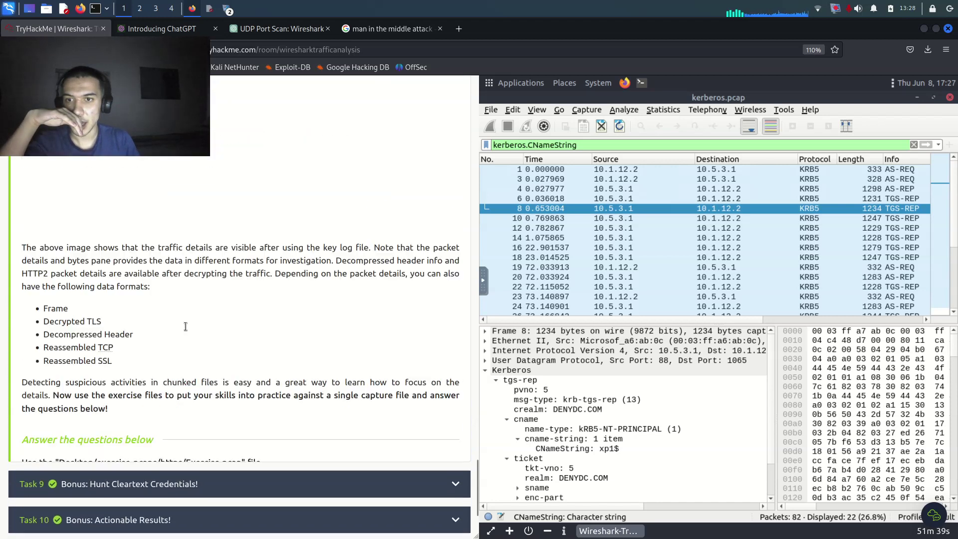
left_click(187, 364)
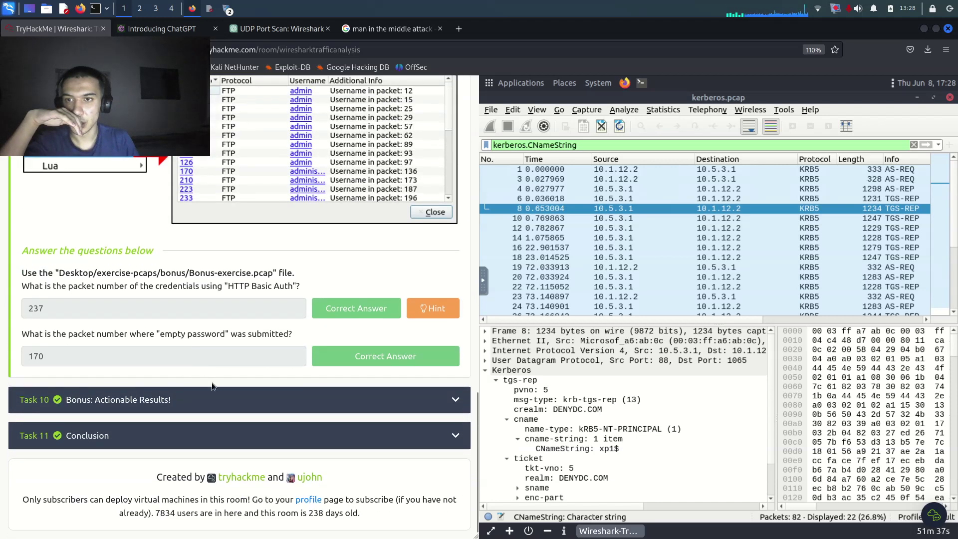
left_click(215, 402)
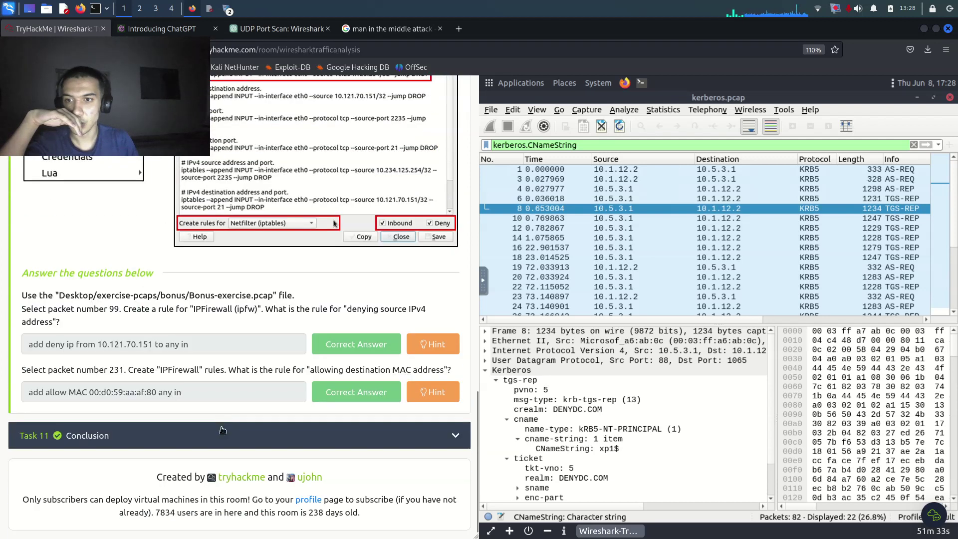
- Reopen Task 5, Tunneling Traffic: DNS and ICMP, and close the kerberos.pcap capture
scroll(222, 399, "up", 20)
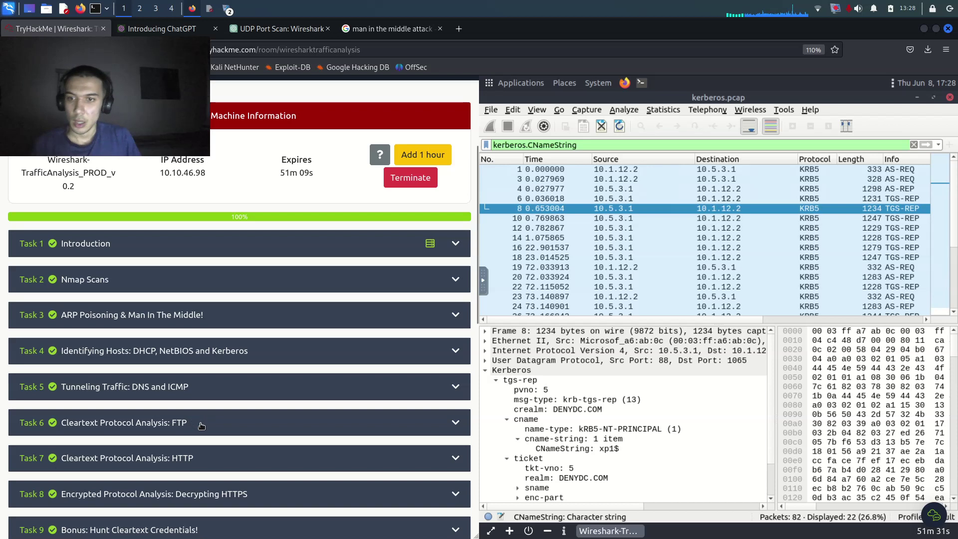
left_click(181, 392)
left_click(950, 98)
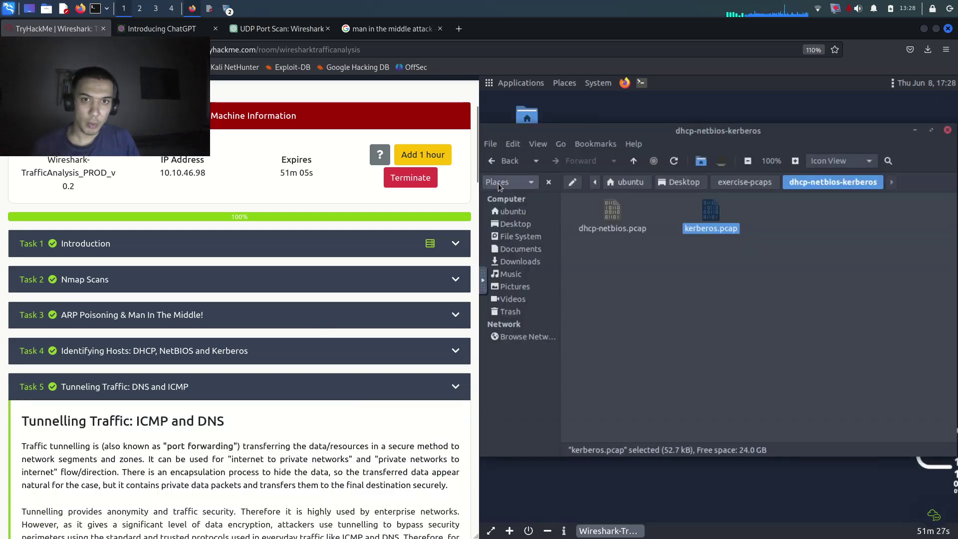
- Open dns.pcap from the exercise-pcaps/dns-icmp folder and check which capture file each Task 5 question uses
left_click(504, 167)
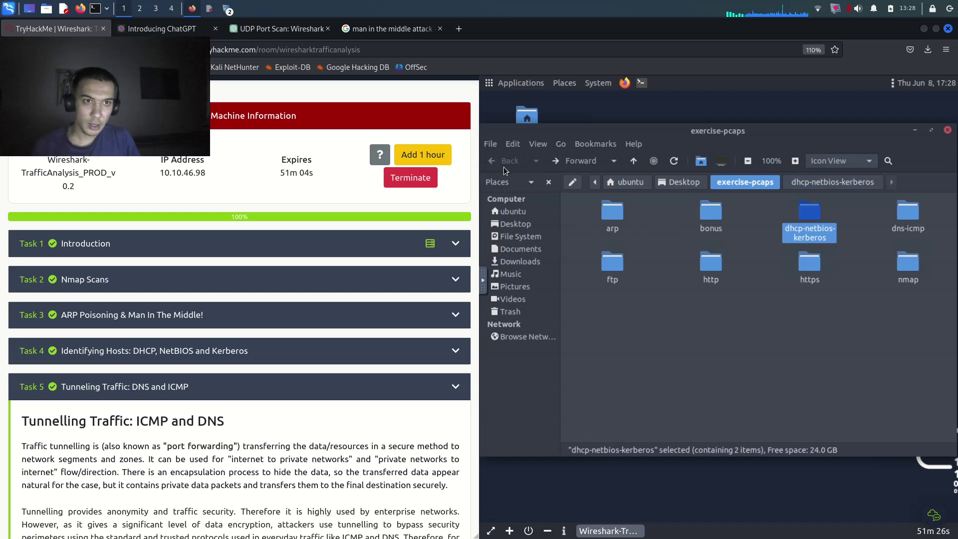
double_click(898, 214)
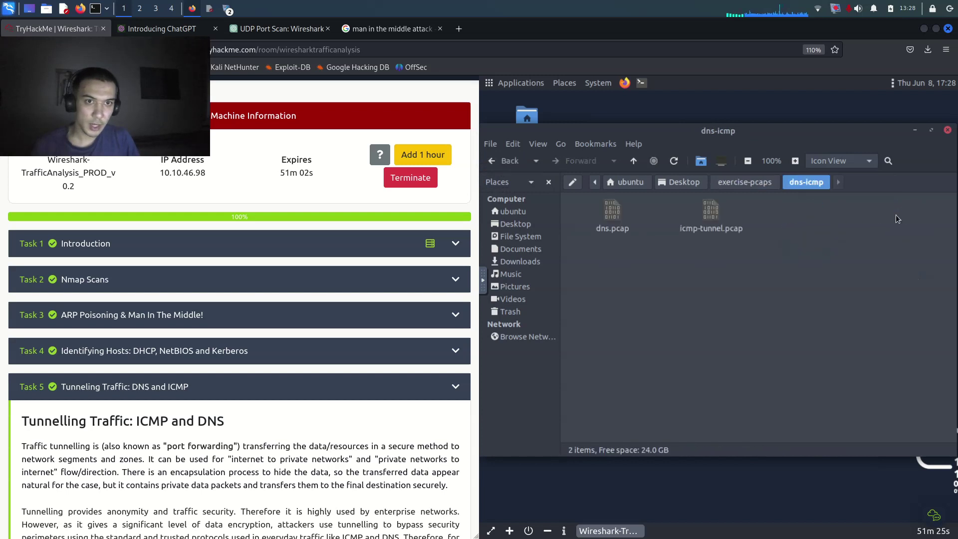
double_click(613, 210)
scroll(144, 244, "down", 15)
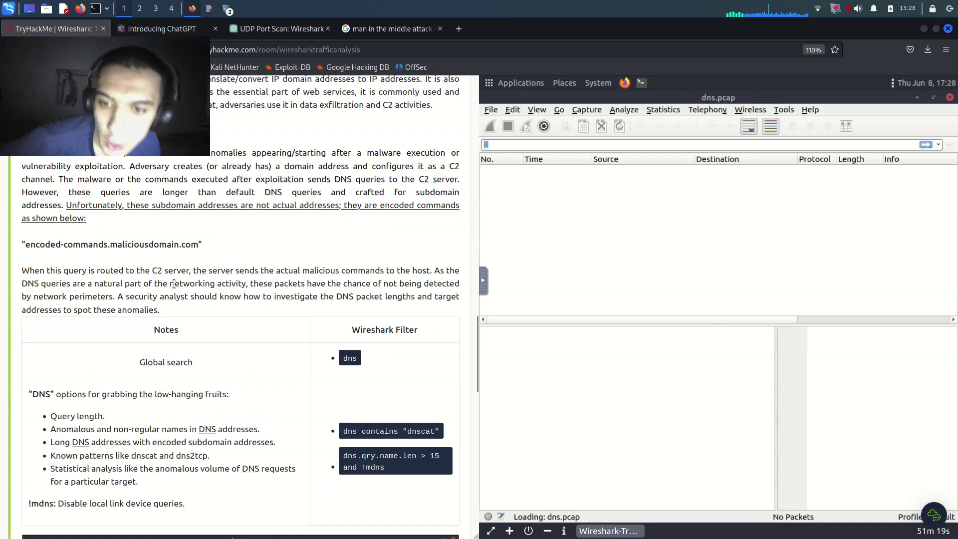
scroll(174, 284, "down", 10)
scroll(139, 294, "up", 4)
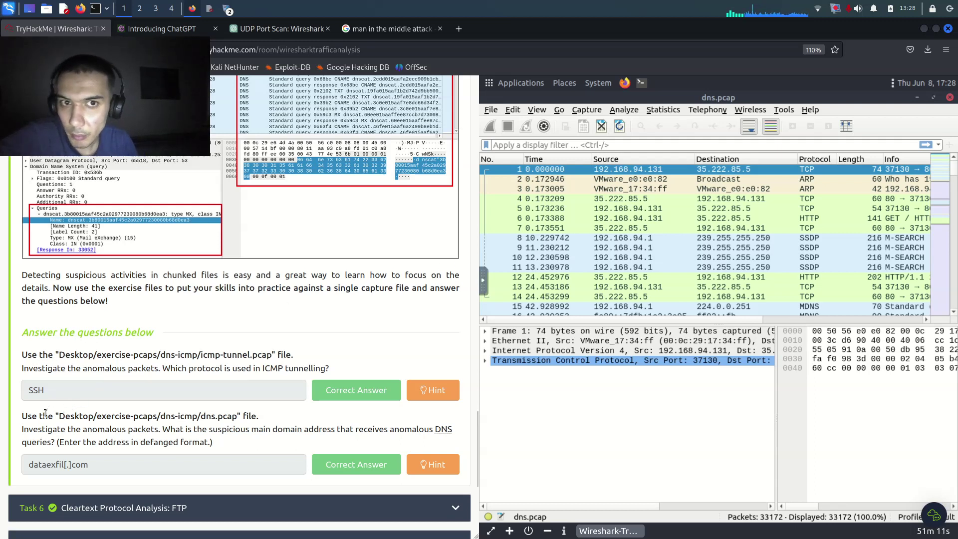
- Close dns.pcap, open icmp-tunnel.pcap instead, and find the ICMP data-length filter in Task 5's notes
left_click(951, 100)
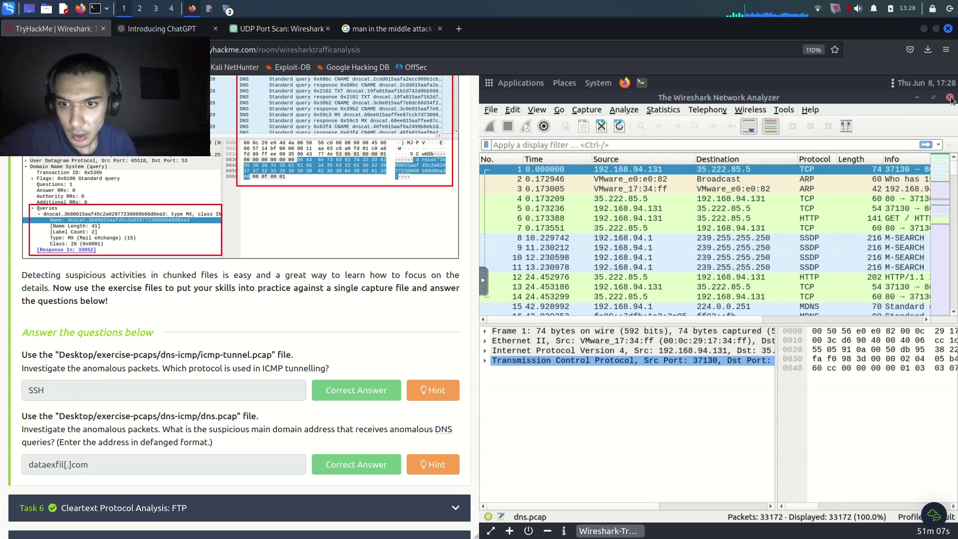
double_click(711, 212)
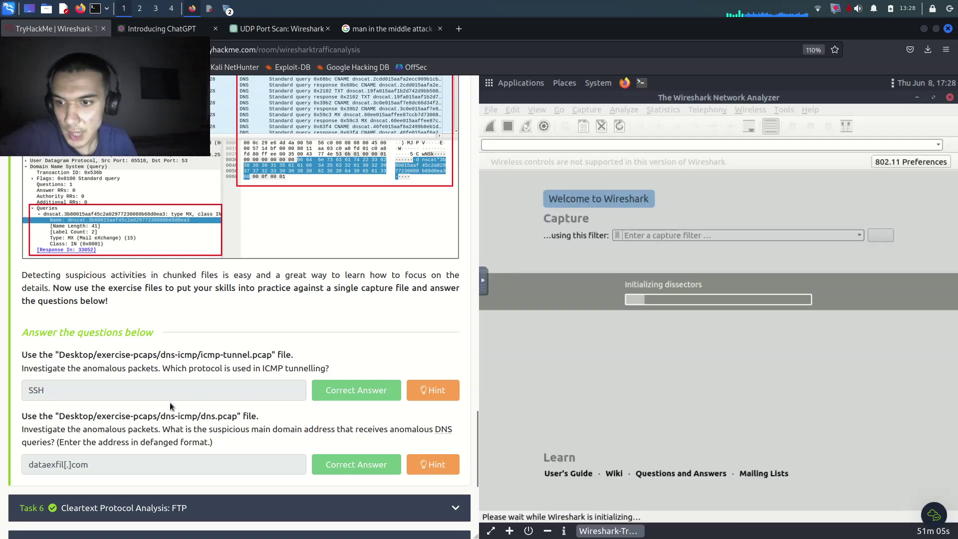
scroll(204, 367, "up", 20)
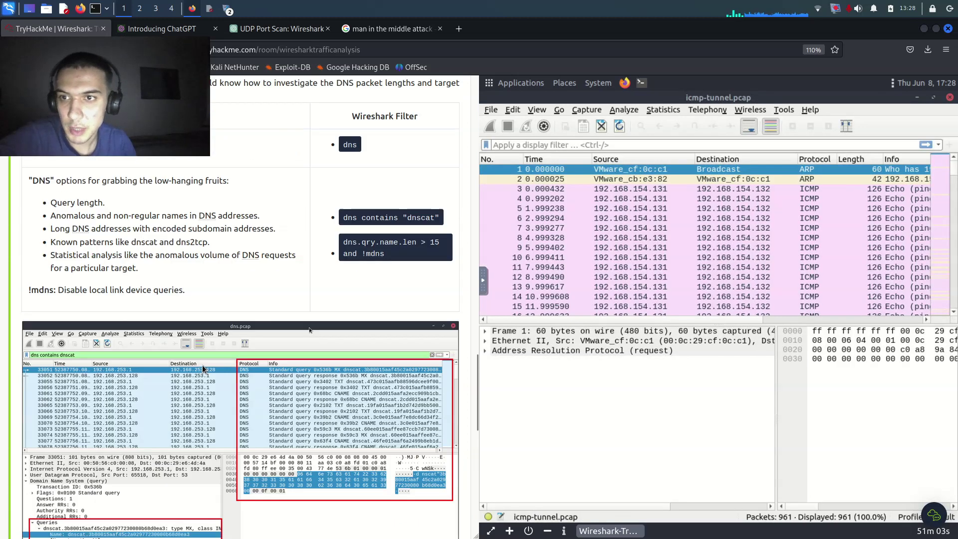
scroll(188, 359, "down", 20)
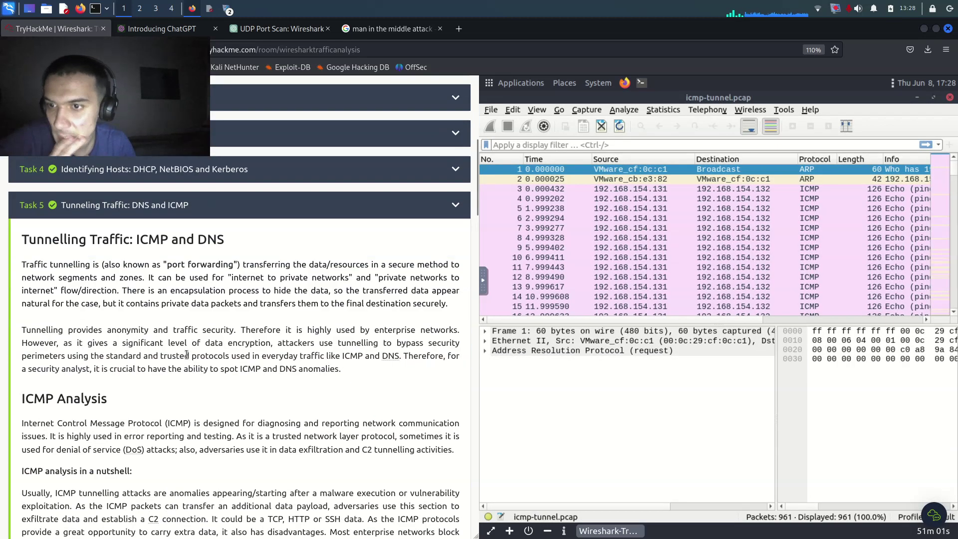
scroll(192, 365, "down", 5)
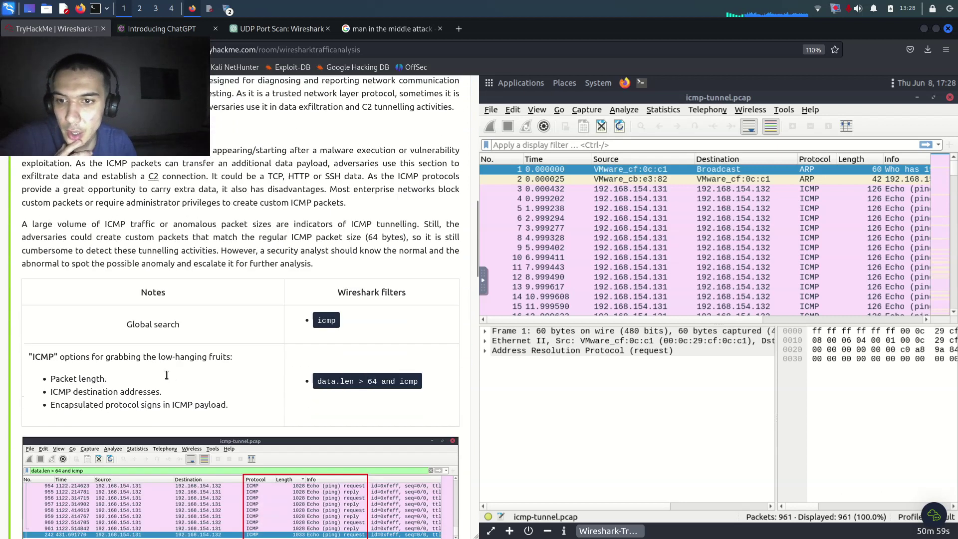
left_click_drag(327, 347, 433, 351)
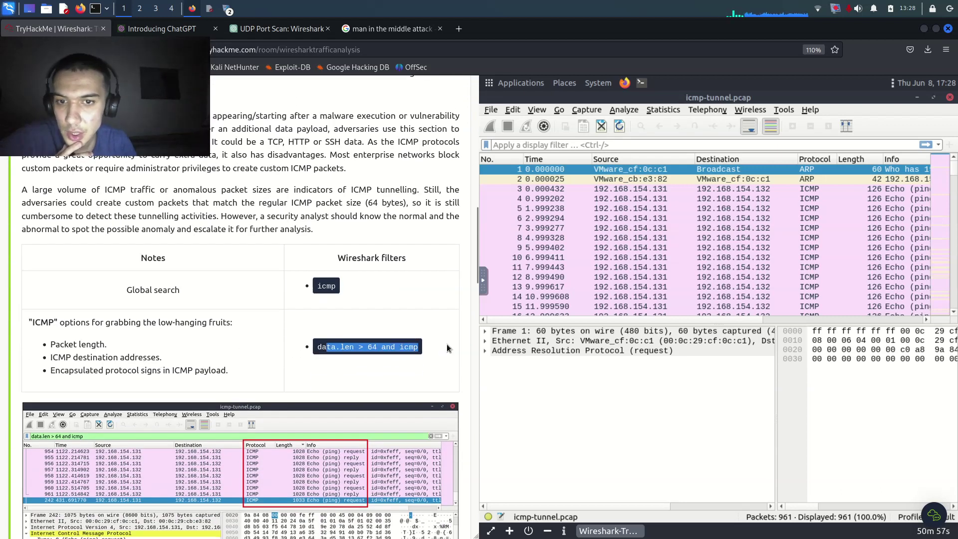
left_click(361, 356)
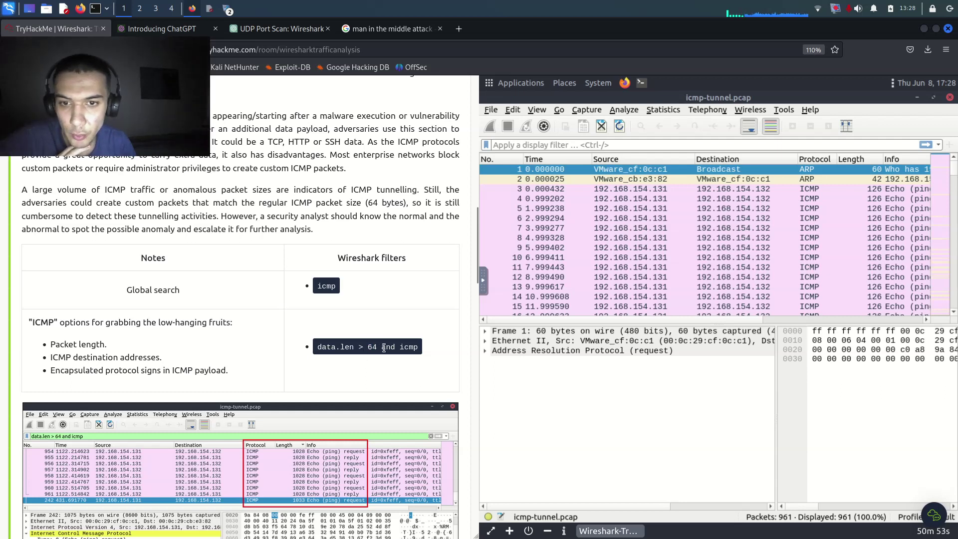
- Skim Task 5's DNS analysis section and questions, returning to the ICMP filter example
scroll(255, 379, "down", 10)
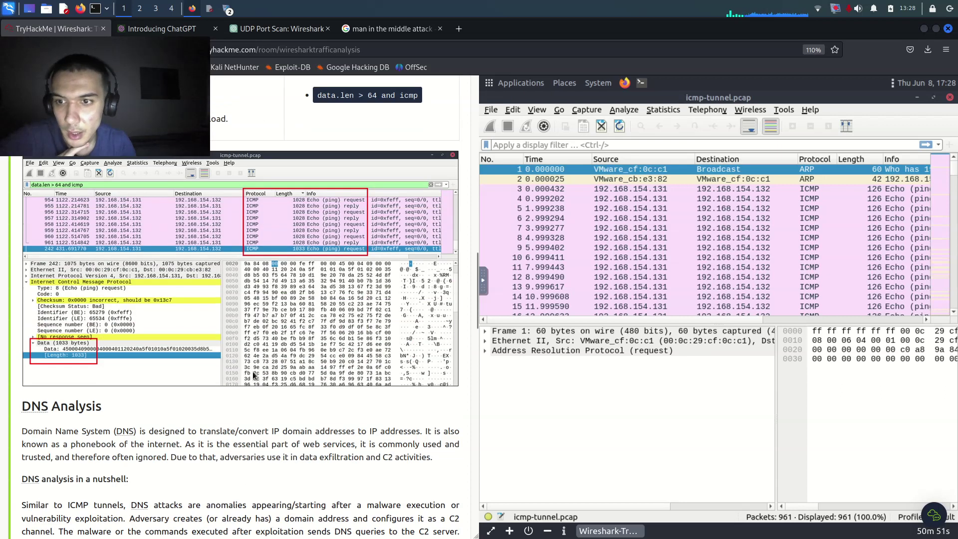
scroll(243, 367, "down", 15)
scroll(243, 367, "down", 20)
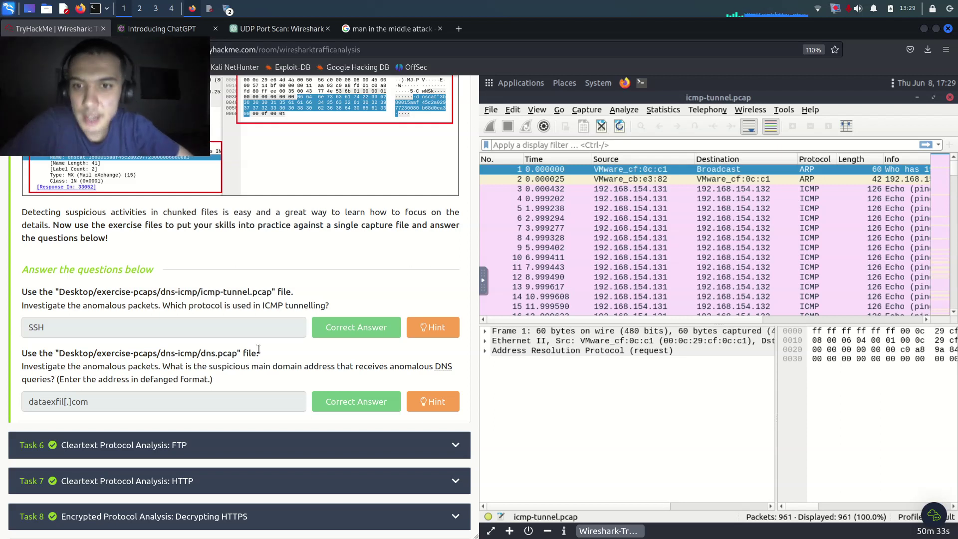
scroll(247, 305, "up", 10)
scroll(247, 304, "up", 15)
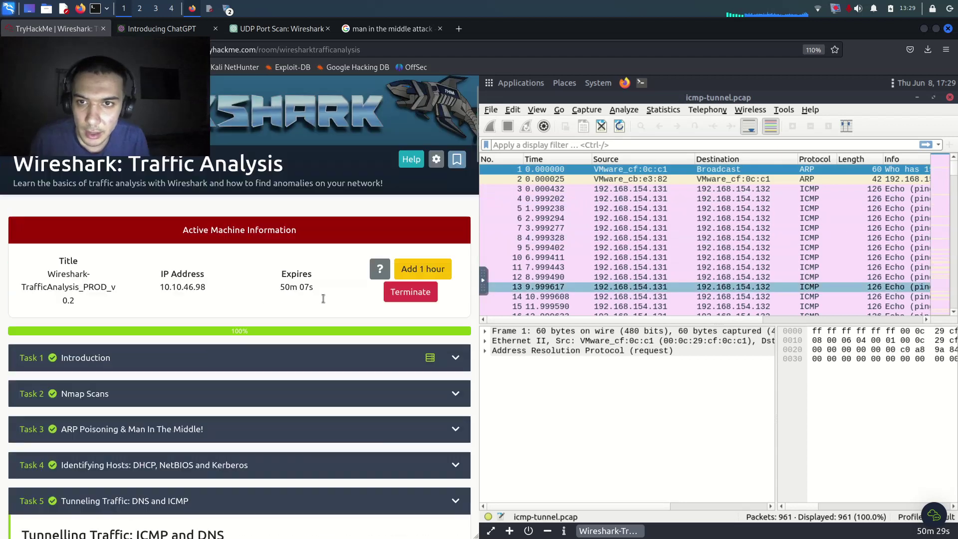
scroll(325, 298, "down", 12)
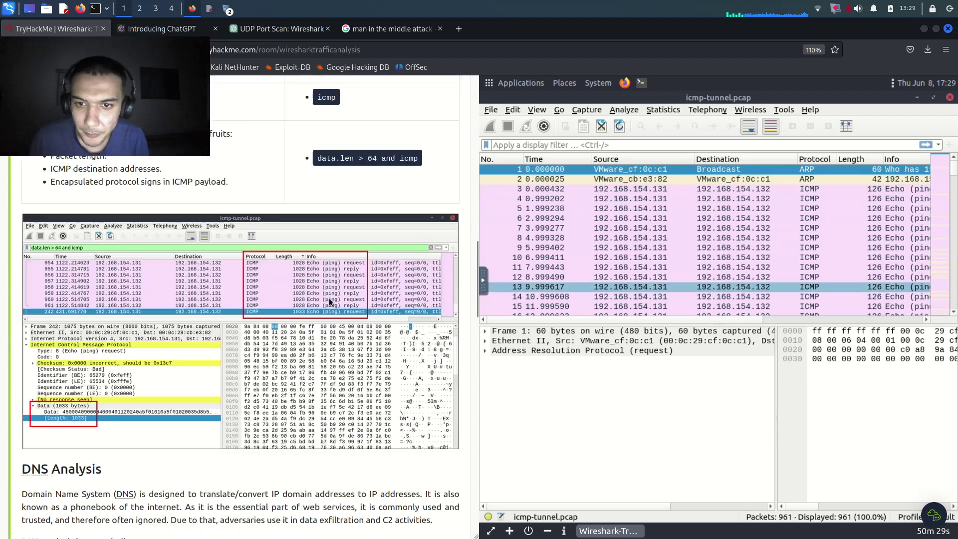
- Apply the display filter "data.len > 64 and icmp" to icmp-tunnel.pcap
left_click(585, 144)
type("data.len >")
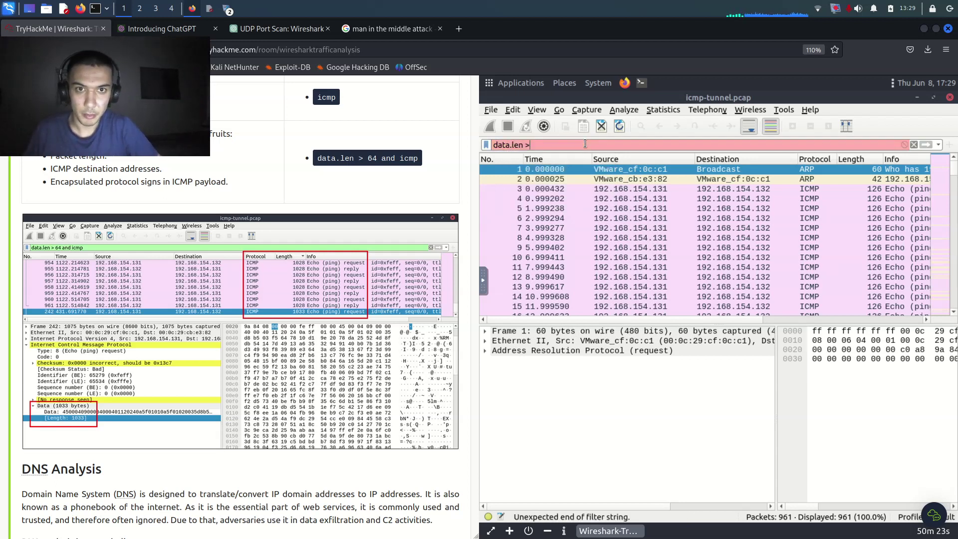
type(" 64 ")
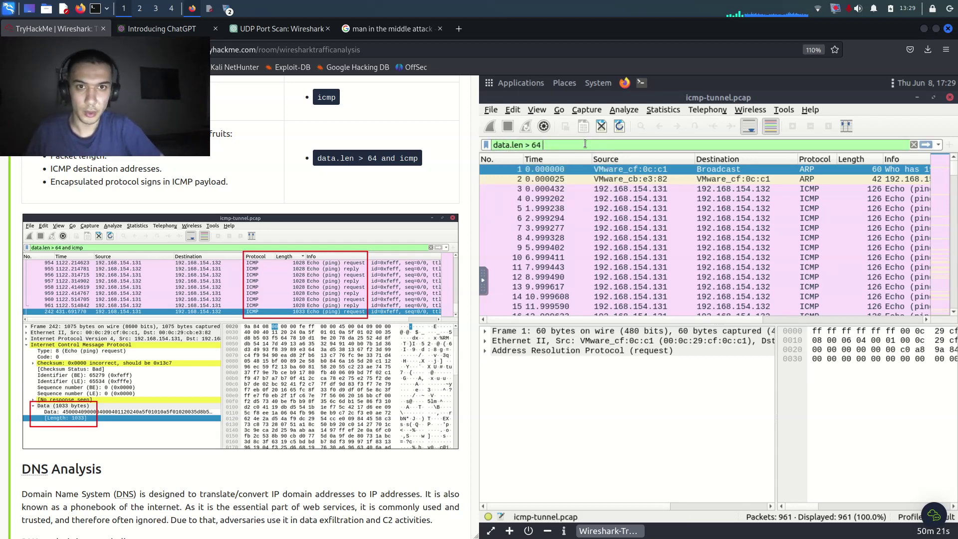
type("and icm")
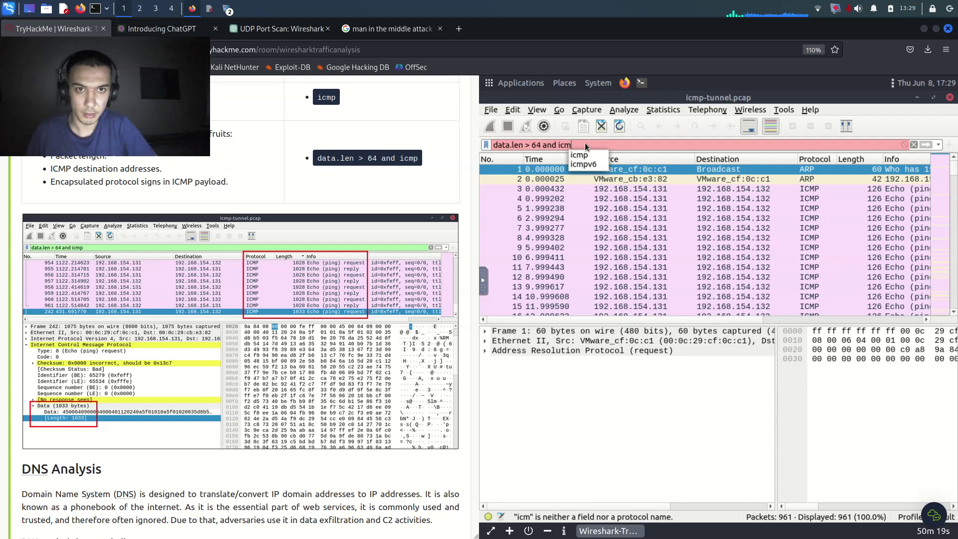
type("p")
key("Return")
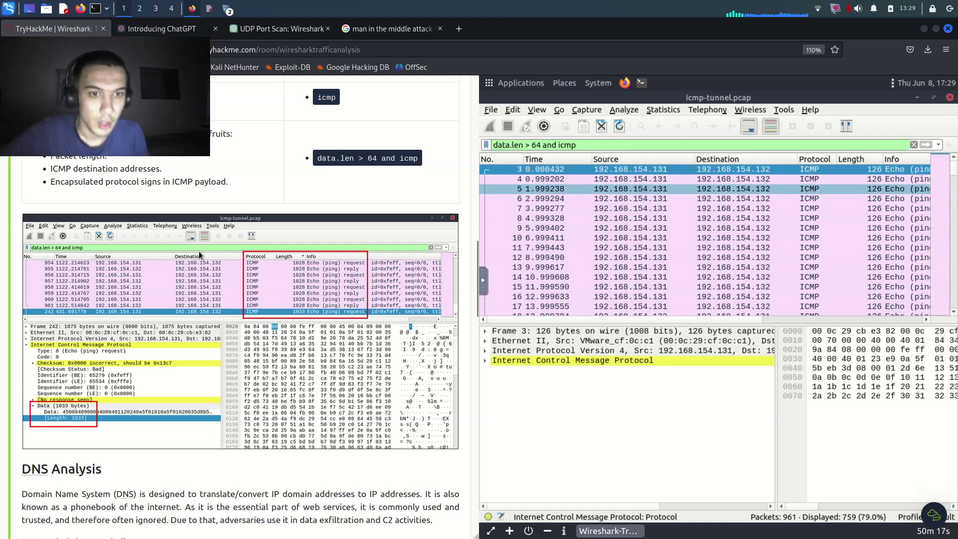
- Reread the Task 5 question asking which protocol is used in ICMP tunnelling
scroll(199, 255, "down", 8)
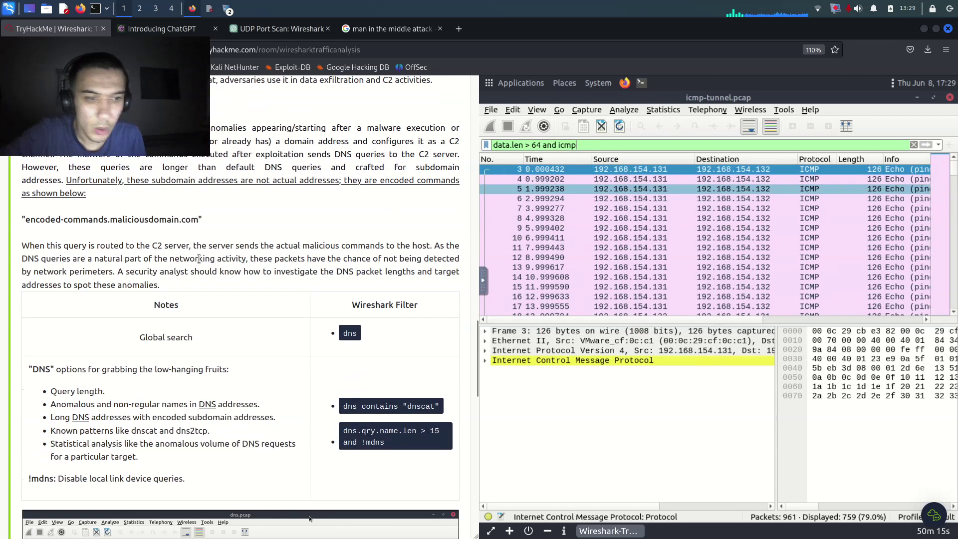
scroll(199, 259, "down", 14)
scroll(80, 346, "up", 3)
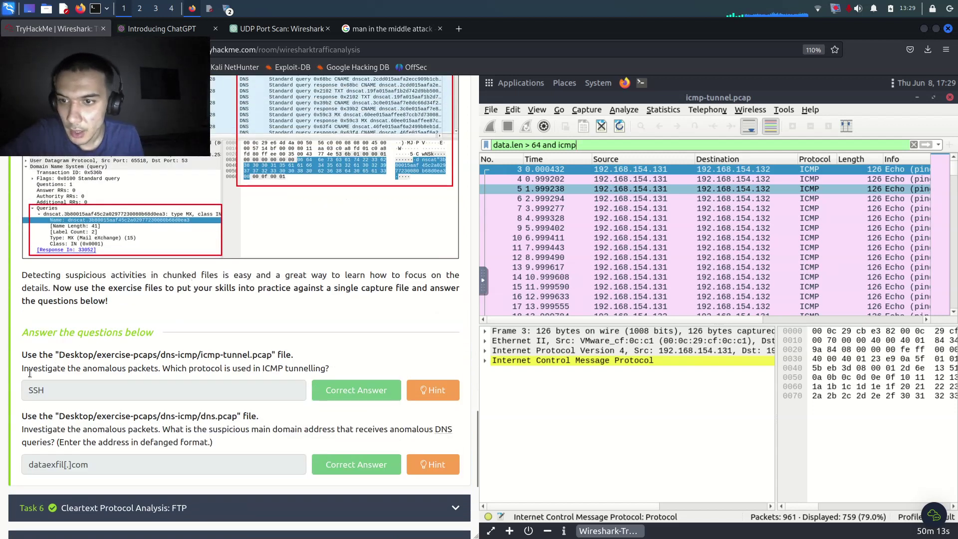
left_click_drag(29, 369, 271, 386)
left_click(341, 357)
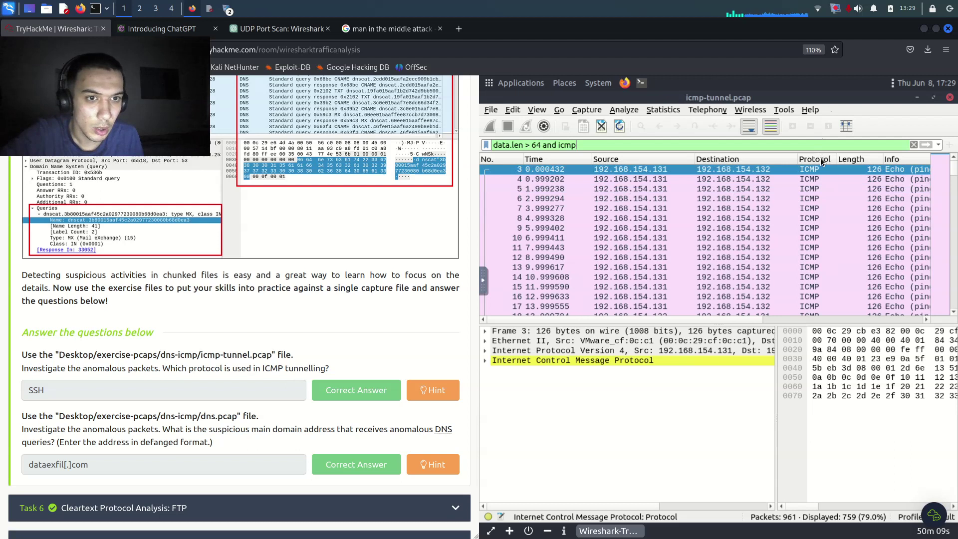
- Expand packet 3's Internet Control Message Protocol layer, including its Checksum, No response seen and Data entries
left_click(490, 360)
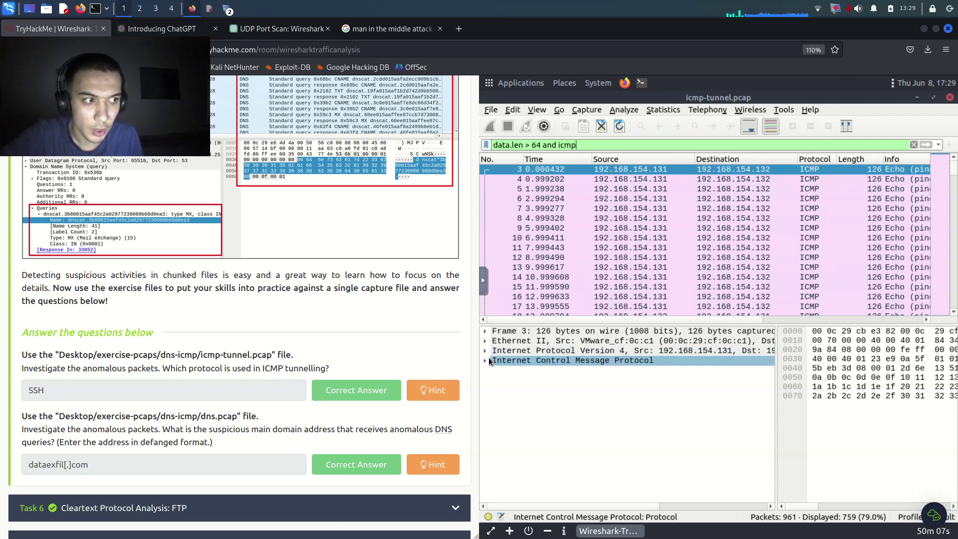
left_click(488, 360)
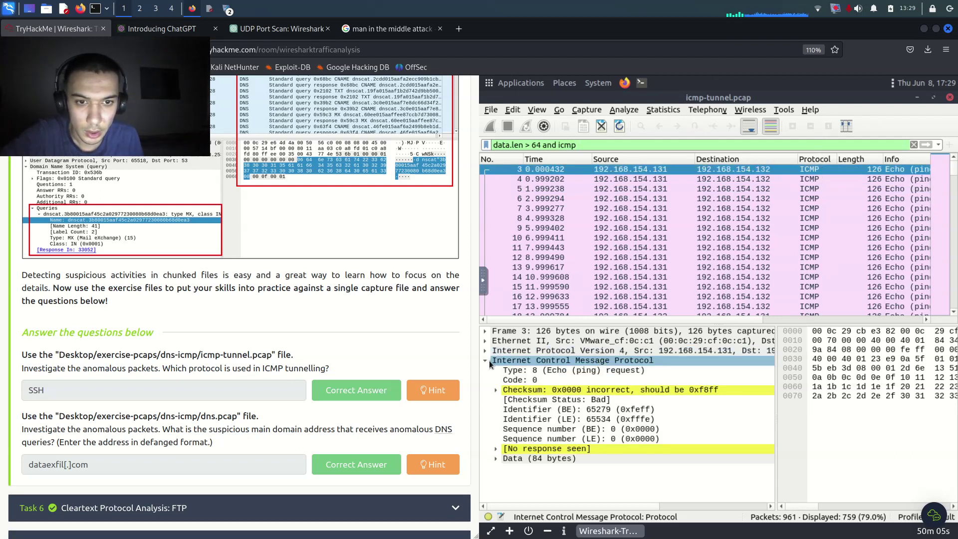
left_click(505, 451)
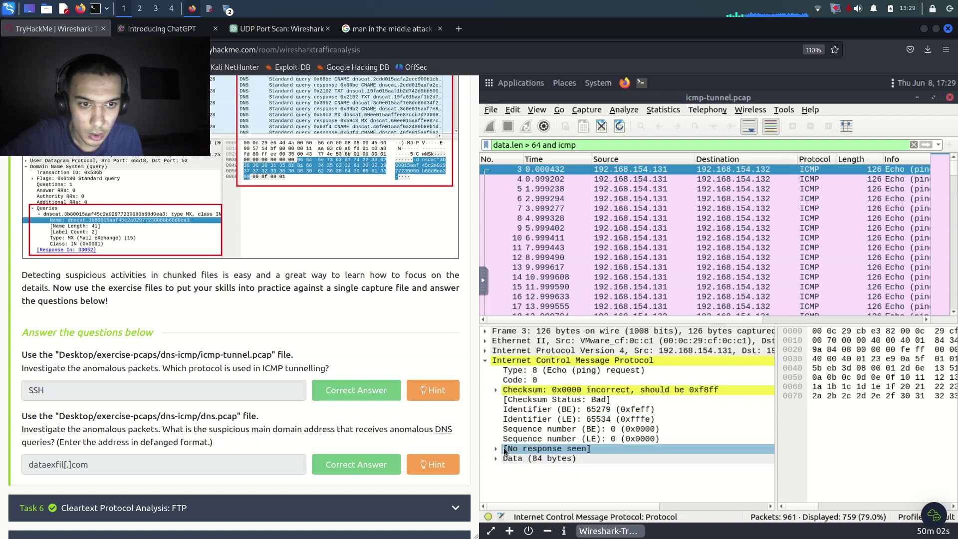
double_click(496, 391)
left_click(496, 458)
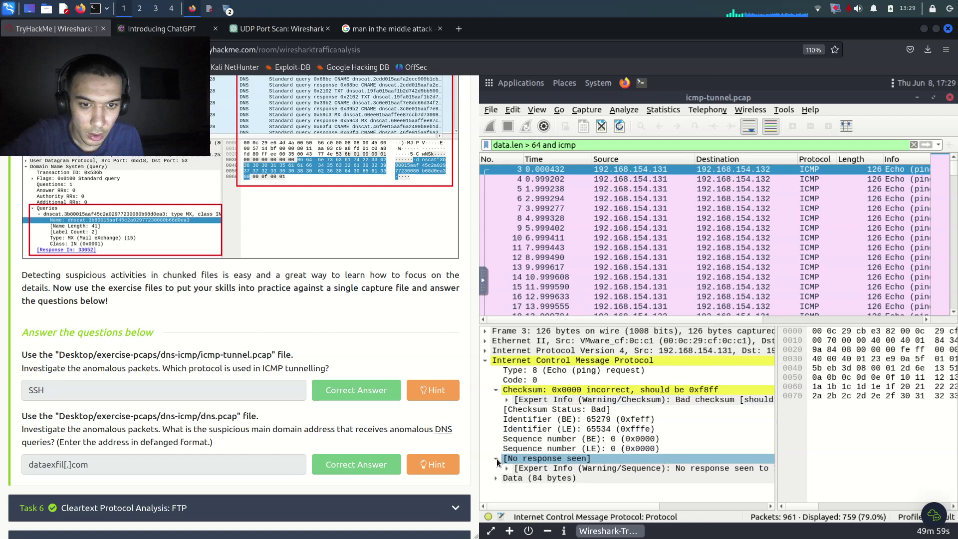
left_click(496, 478)
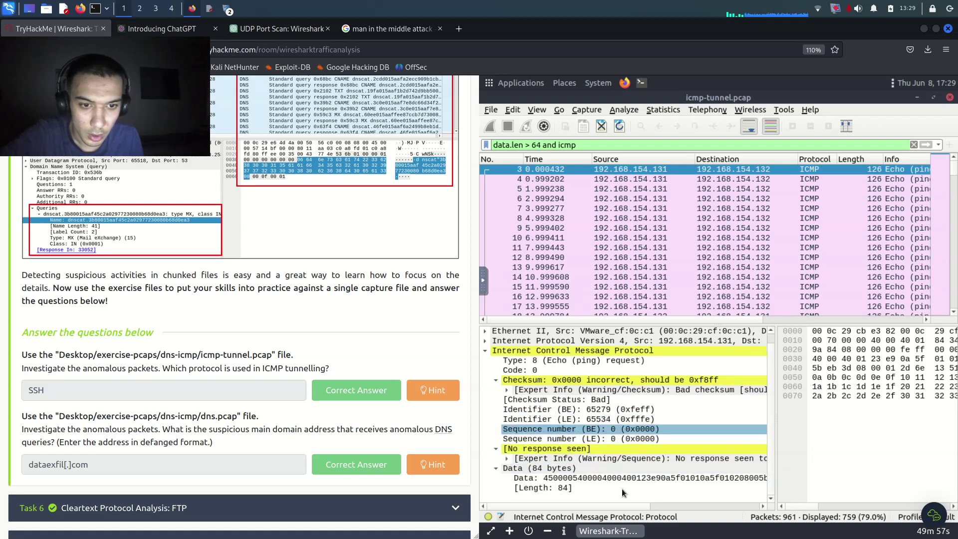
- Select packet 3's ICMP Data field and examine the payload's ASCII text in the packet bytes
left_click_drag(599, 505, 567, 496)
left_click_drag(805, 504, 951, 506)
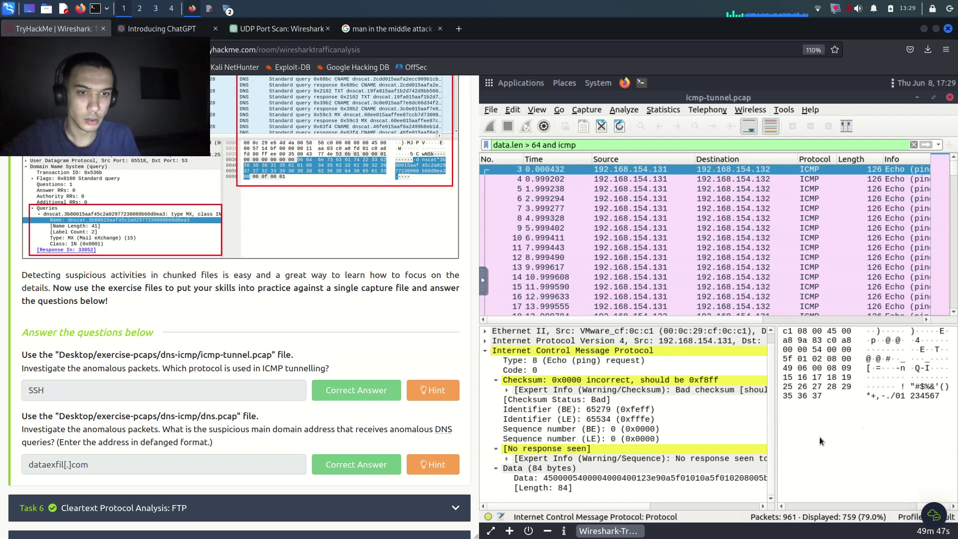
left_click(588, 480)
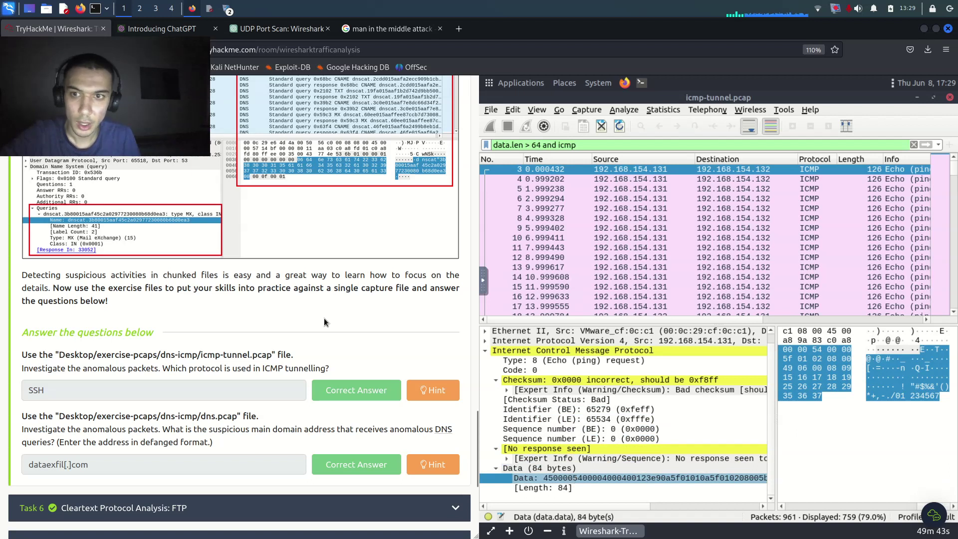
- Review Task 5's DNS filters, the dnscat example and the closing questions
scroll(257, 227, "up", 8)
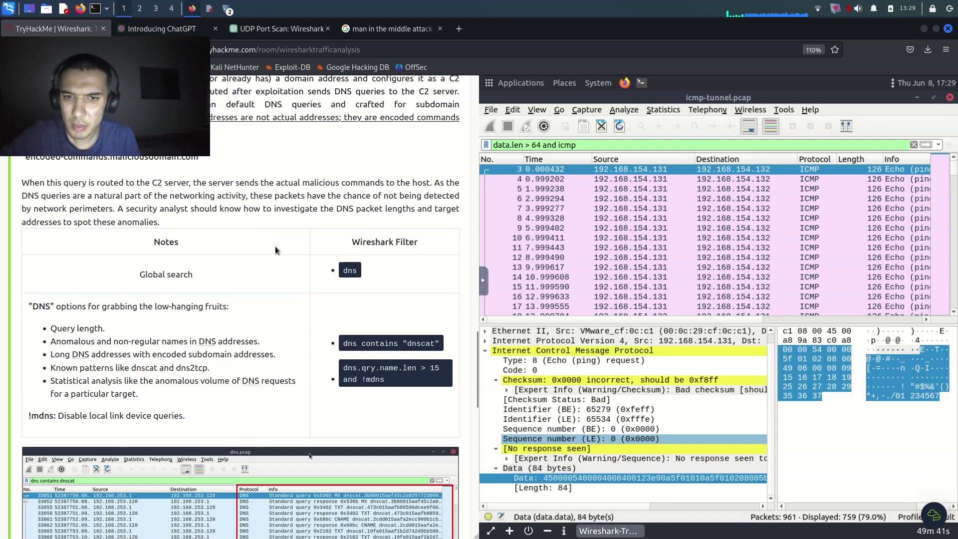
scroll(287, 250, "down", 4)
scroll(314, 257, "up", 5)
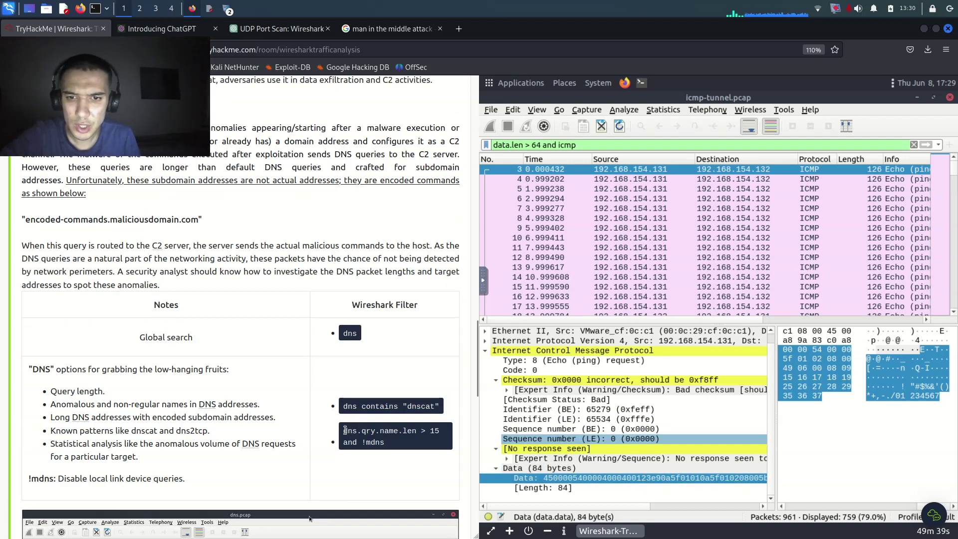
scroll(278, 253, "down", 3)
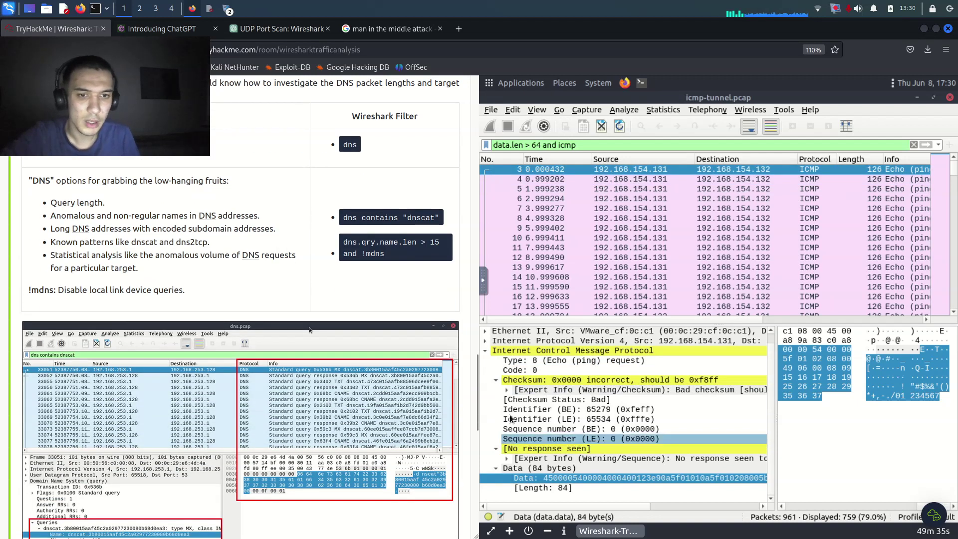
scroll(81, 329, "down", 5)
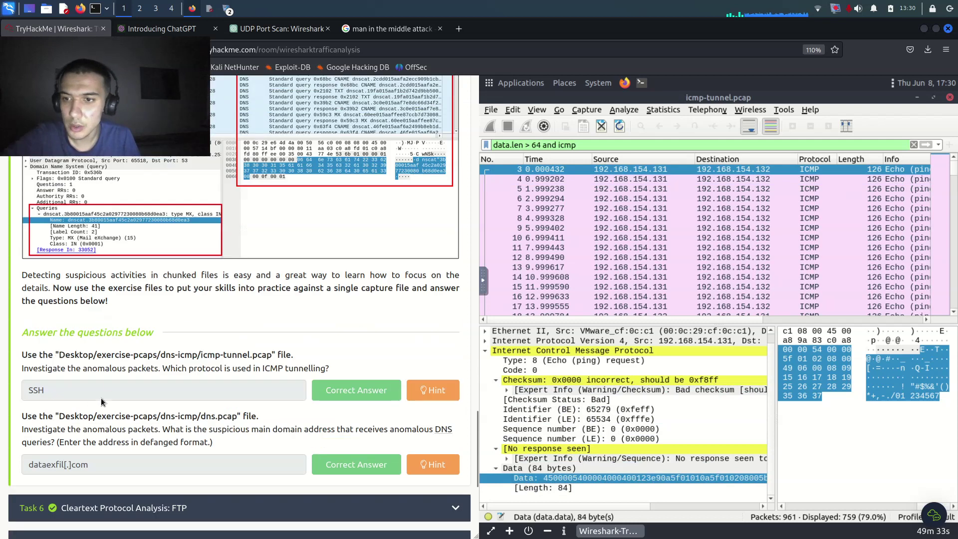
- Open Task 6, Cleartext Protocol Analysis: FTP, and go to the start of its notes
left_click(88, 507)
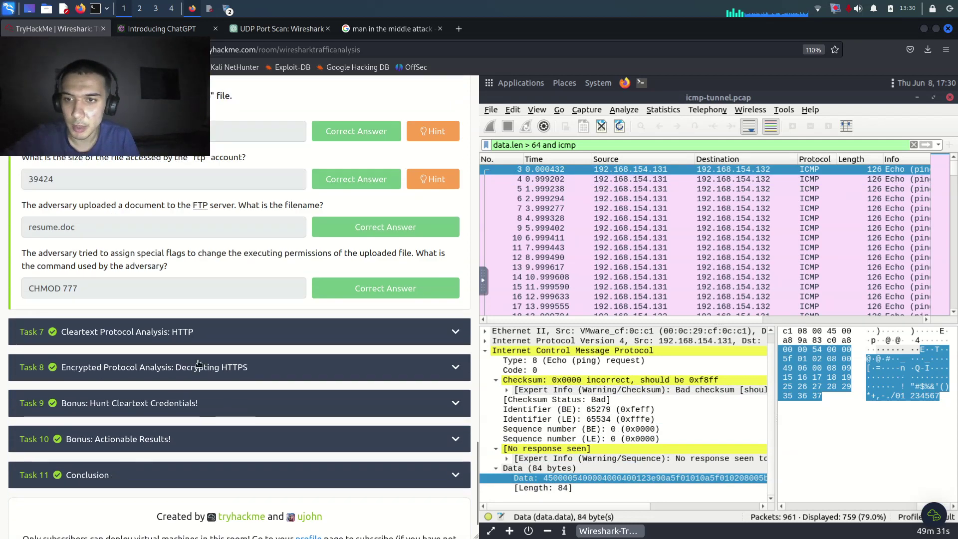
scroll(218, 346, "up", 10)
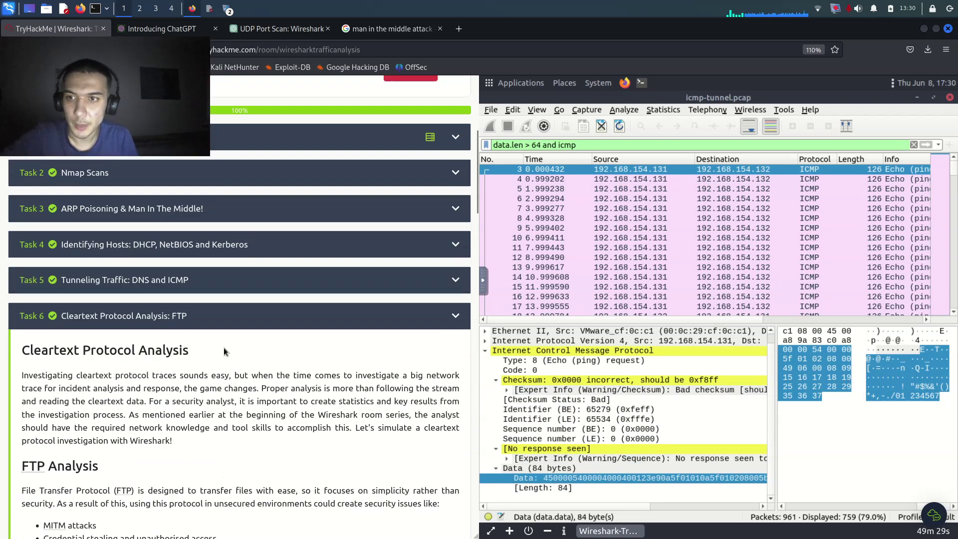
- Read the opening paragraph of Task 6's Cleartext Protocol Analysis notes, up to the advice on creating statistics and key results
scroll(225, 329, "up", 1)
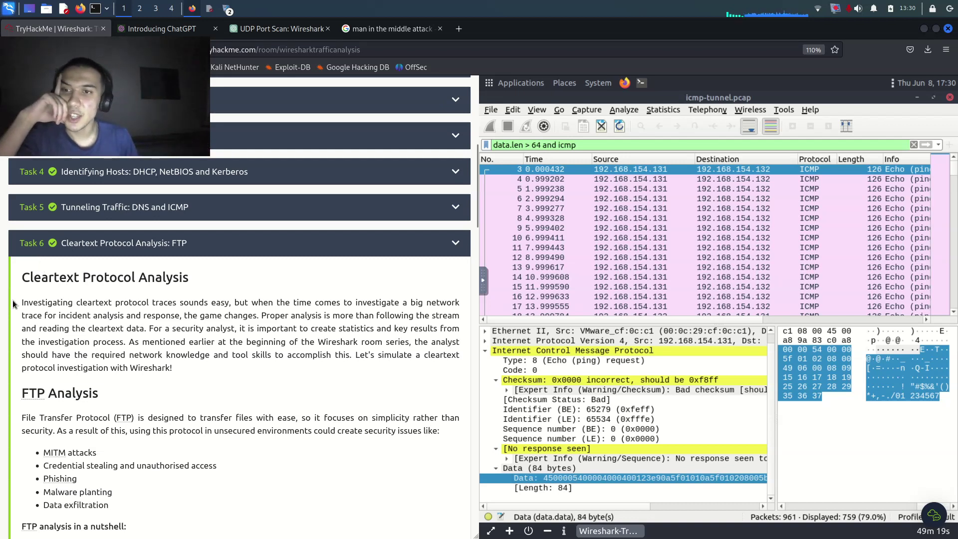
left_click_drag(21, 303, 457, 314)
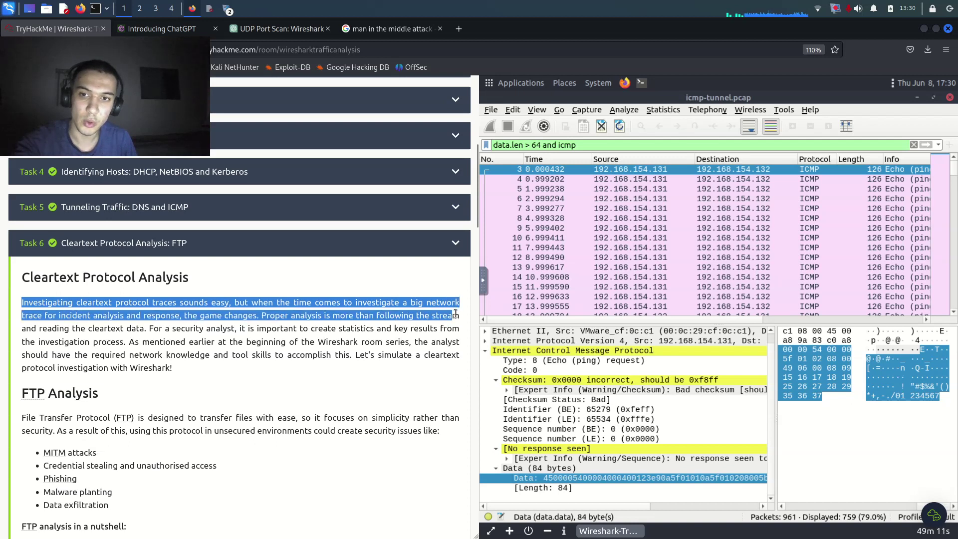
left_click_drag(456, 316, 456, 317)
left_click_drag(457, 322, 427, 330)
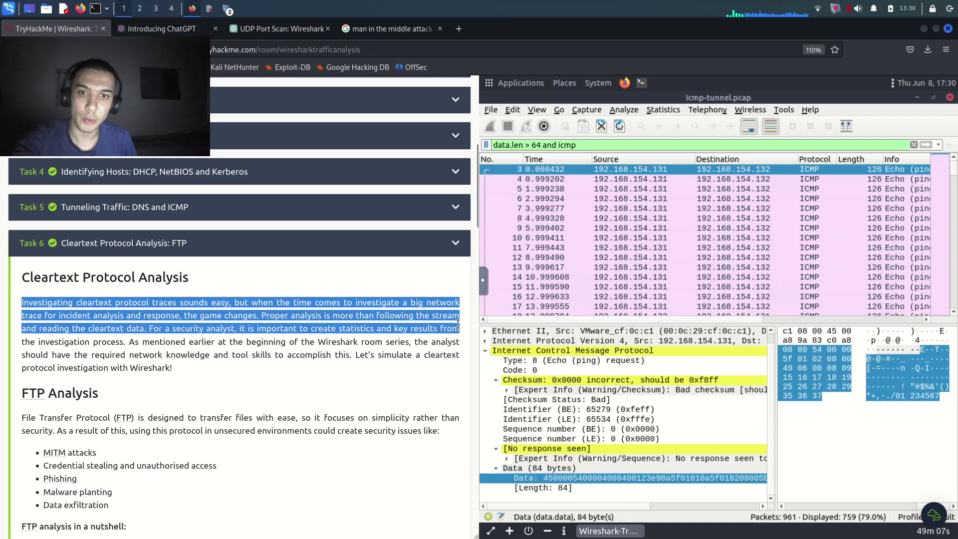
left_click(430, 328)
- Close the icmp-tunnel.pcap capture and open ftp.pcap from the ftp folder in exercise-pcaps
left_click(949, 100)
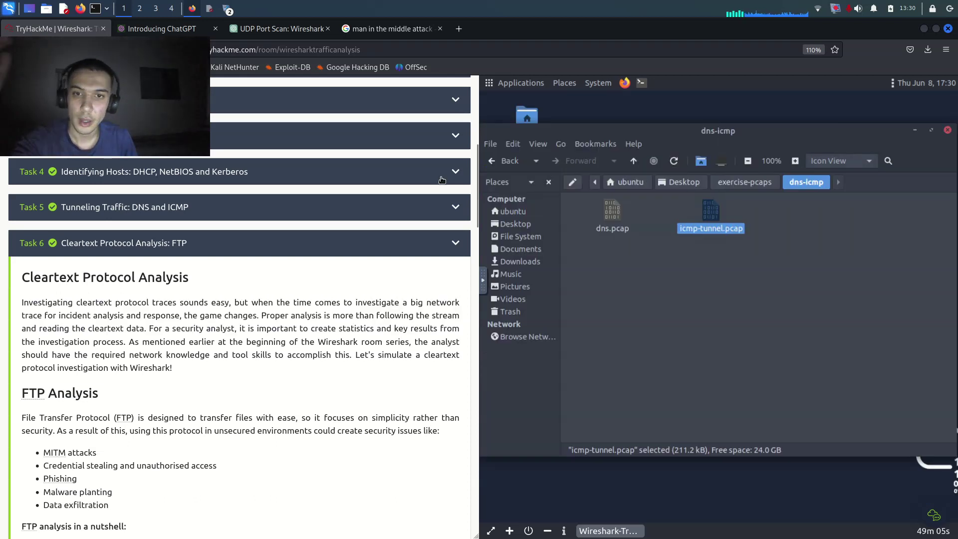
left_click(505, 165)
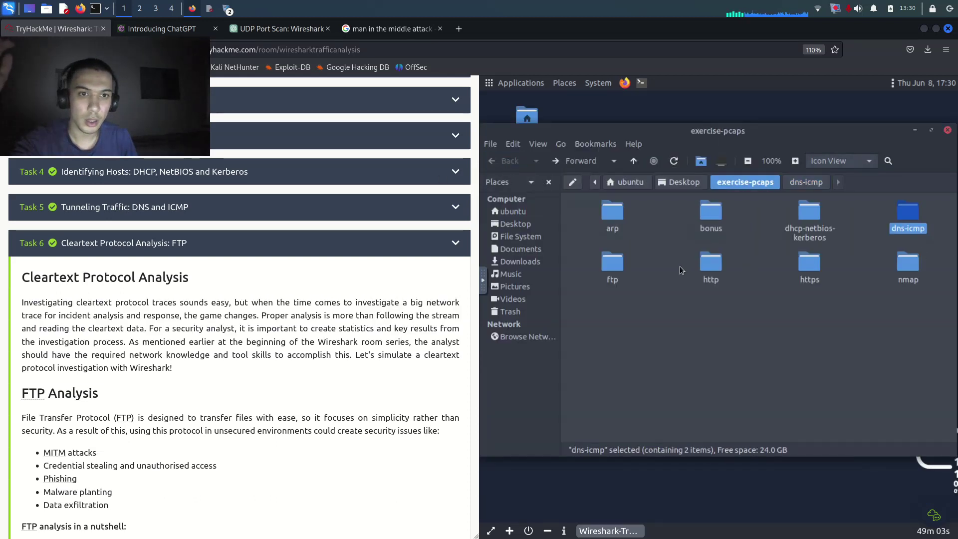
double_click(621, 259)
double_click(612, 213)
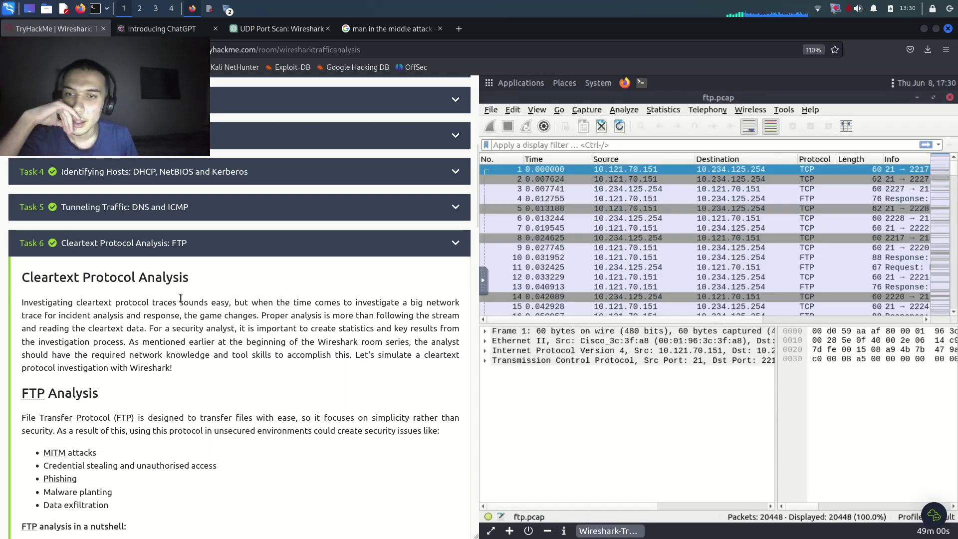
- Read the rest of the cleartext introduction and the FTP Analysis section with its list of security issues
left_click_drag(45, 342, 462, 354)
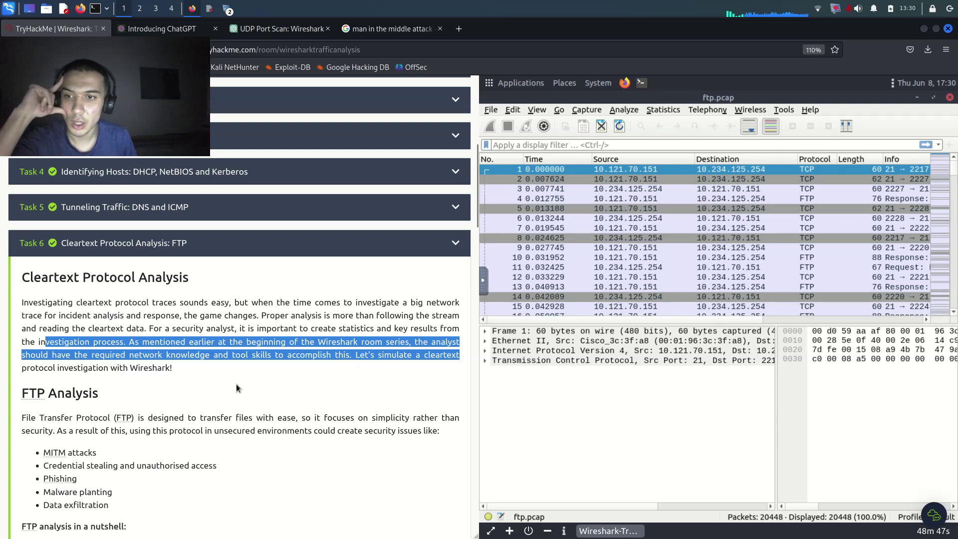
left_click(172, 374)
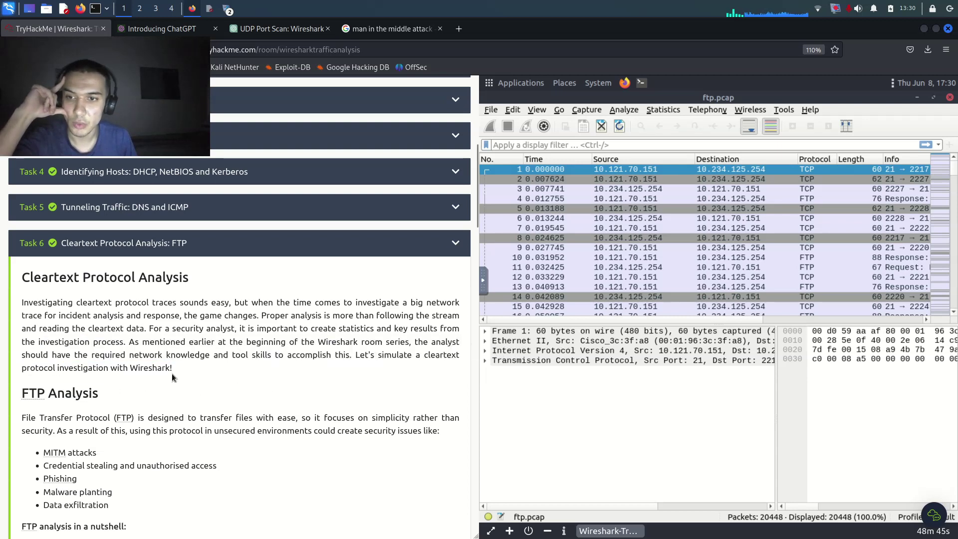
scroll(175, 371, "down", 3)
scroll(180, 370, "down", 3)
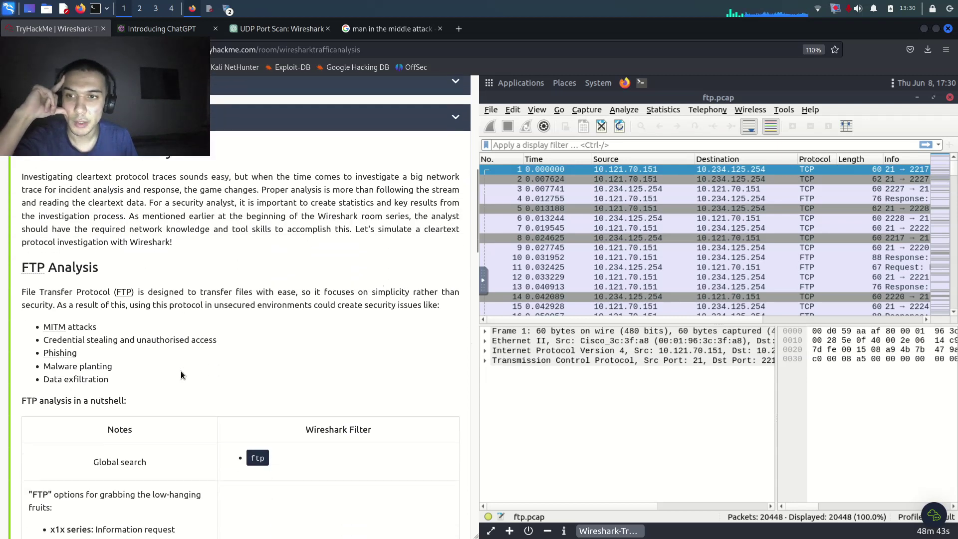
left_click_drag(22, 287, 440, 306)
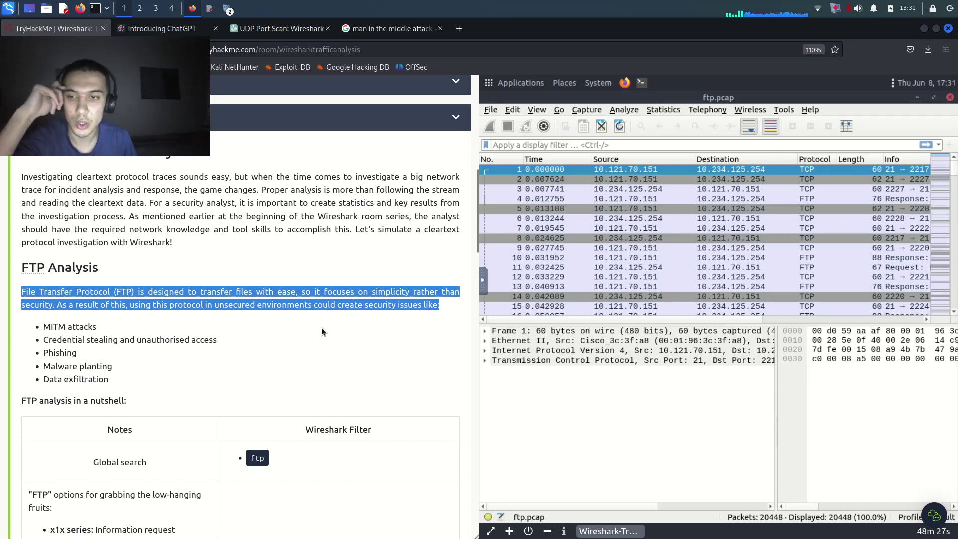
scroll(321, 327, "down", 2)
left_click_drag(44, 263, 118, 265)
left_click(140, 265)
left_click_drag(46, 276, 292, 305)
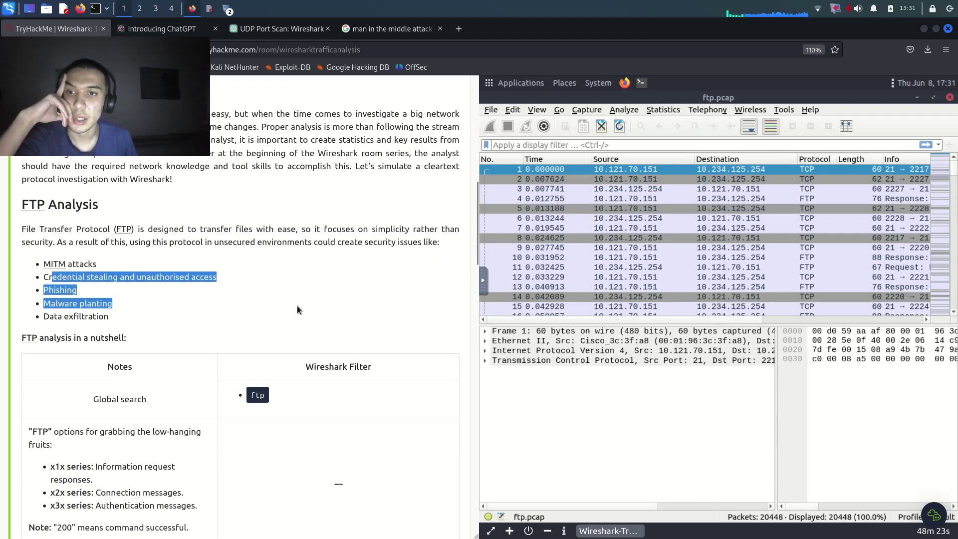
left_click(297, 306)
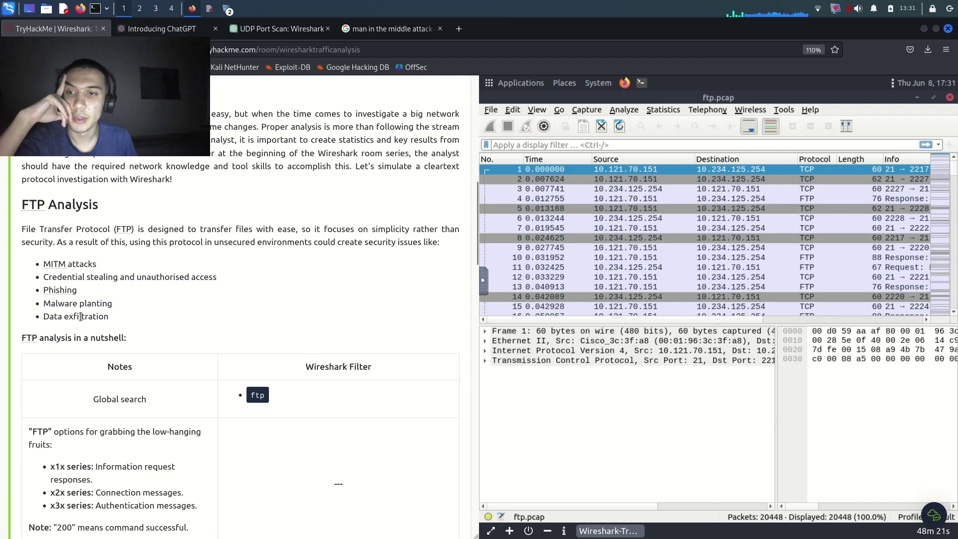
- Review the FTP nutshell table's global search filter, the x1x, x2x and x3x series descriptions and the "200" note
left_click_drag(22, 337, 190, 343)
left_click(210, 343)
scroll(211, 343, "down", 2)
scroll(212, 343, "down", 2)
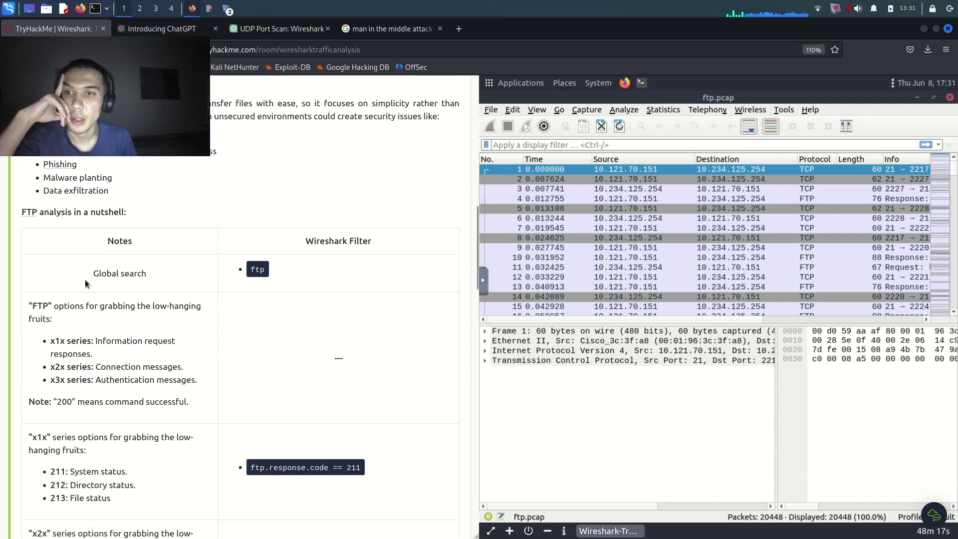
left_click(359, 284)
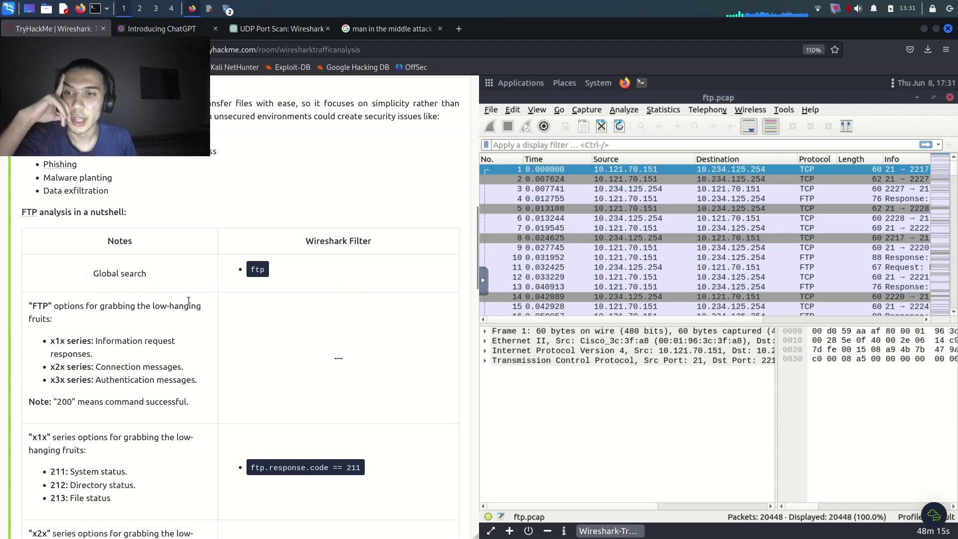
left_click_drag(29, 305, 207, 316)
left_click(206, 319)
left_click_drag(50, 345, 160, 345)
left_click(170, 346)
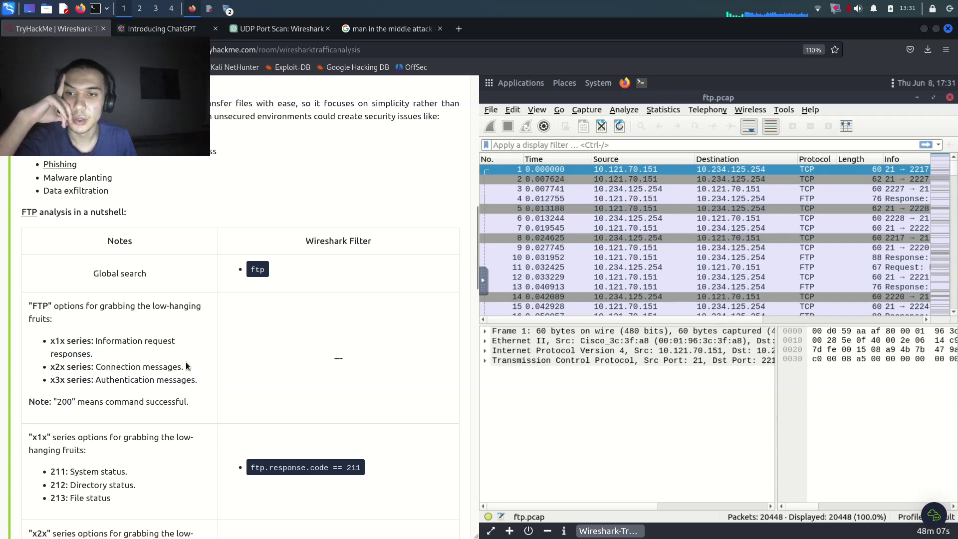
left_click_drag(119, 380, 226, 379)
left_click(169, 391)
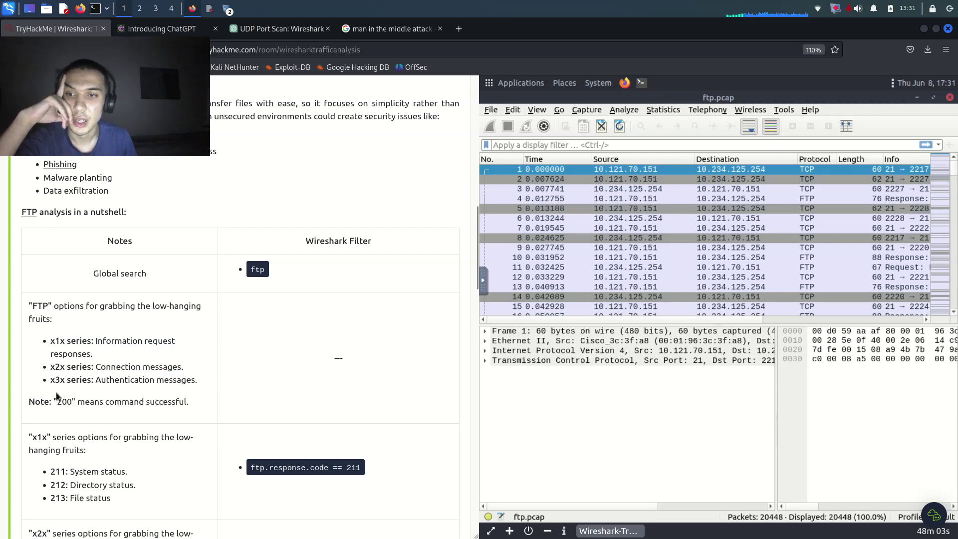
left_click_drag(57, 402, 205, 400)
left_click(208, 400)
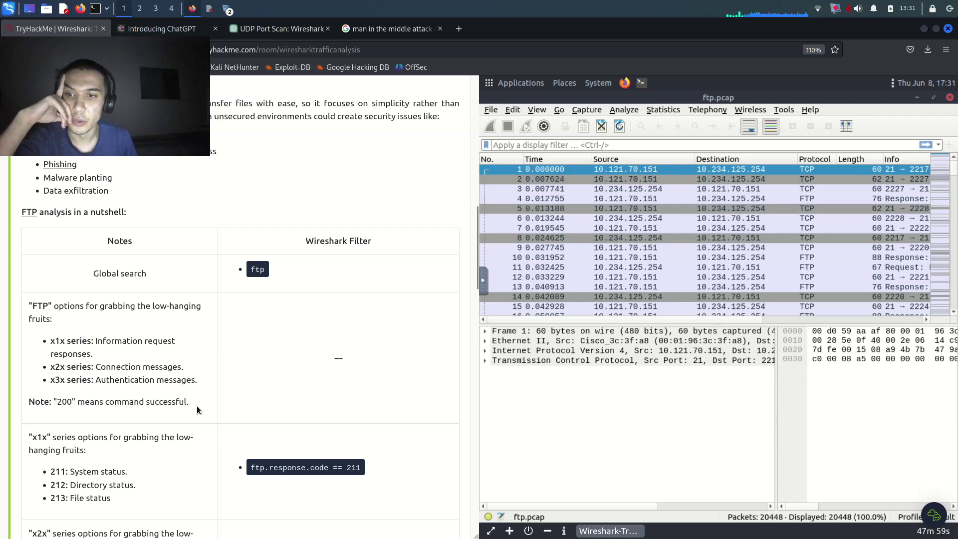
- Examine the x1x and x2x series response codes and their example filters, ftp.response.code == 211 and 227
scroll(209, 402, "down", 2)
left_click_drag(47, 374, 180, 383)
left_click(180, 383)
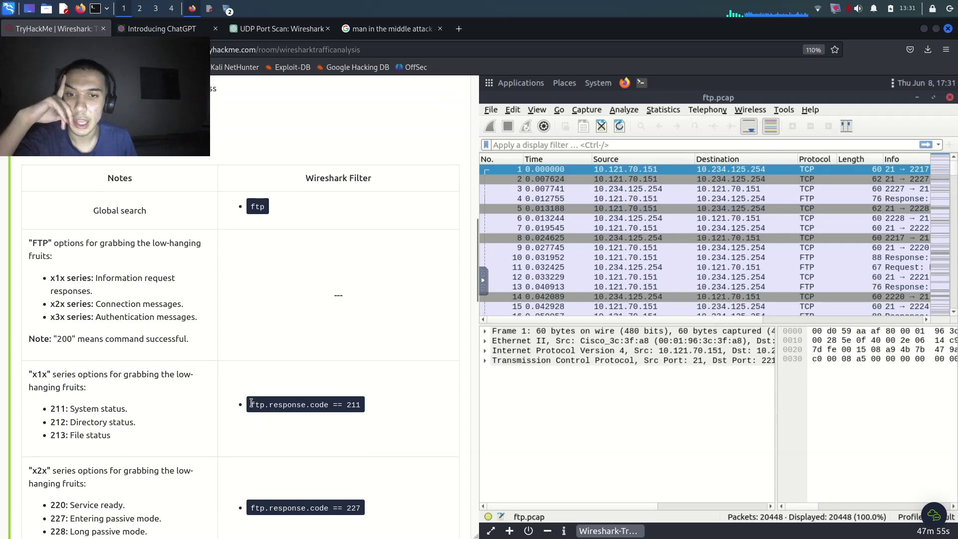
left_click_drag(251, 404, 346, 415)
left_click(373, 415)
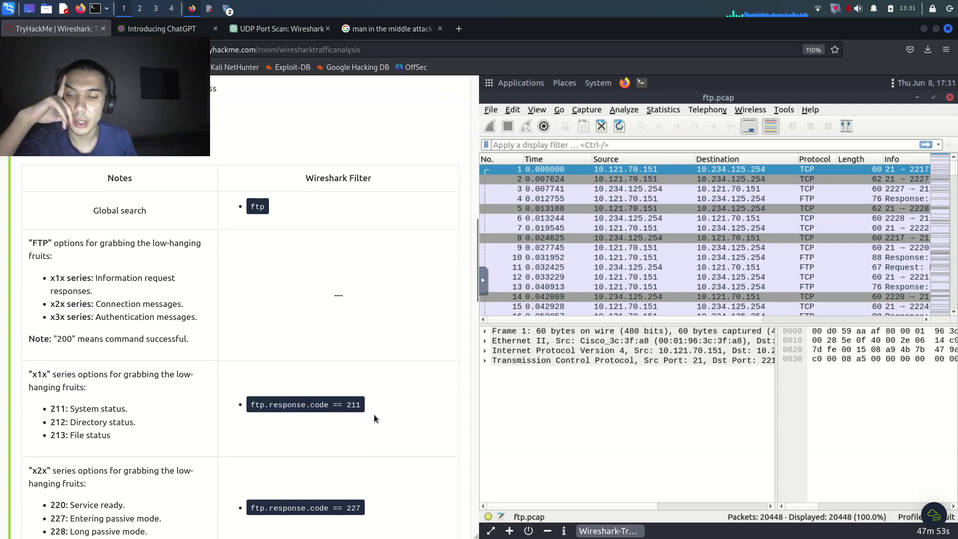
scroll(152, 405, "down", 2)
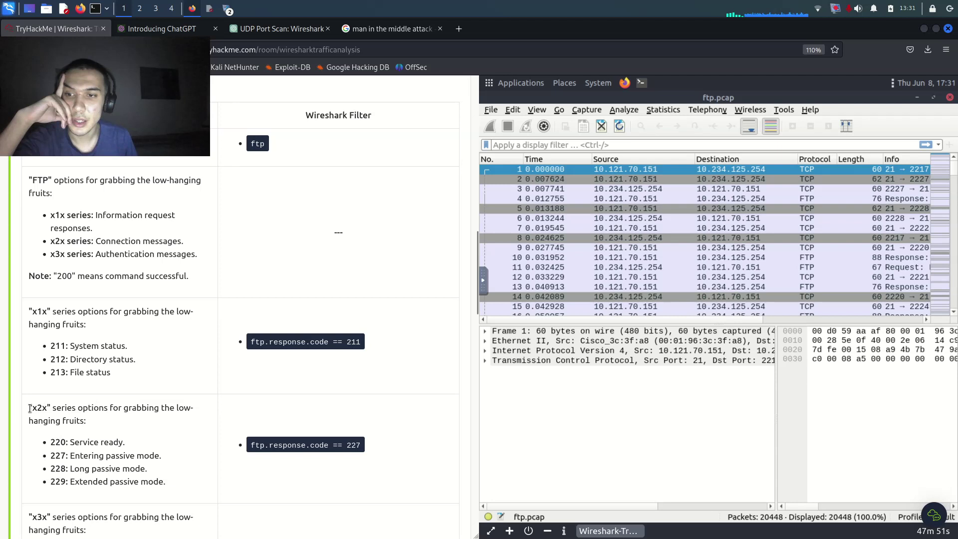
left_click_drag(347, 444, 356, 444)
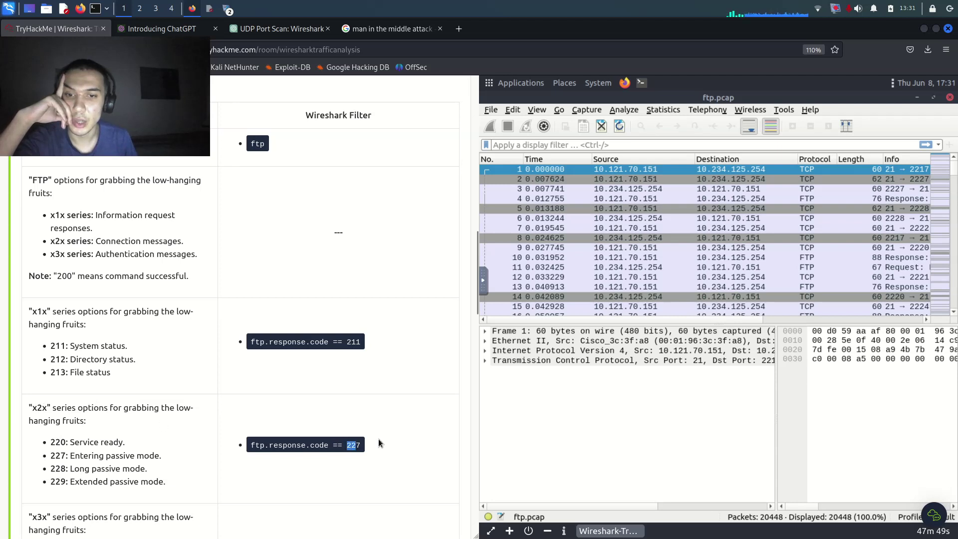
scroll(119, 386, "down", 2)
scroll(120, 389, "down", 4)
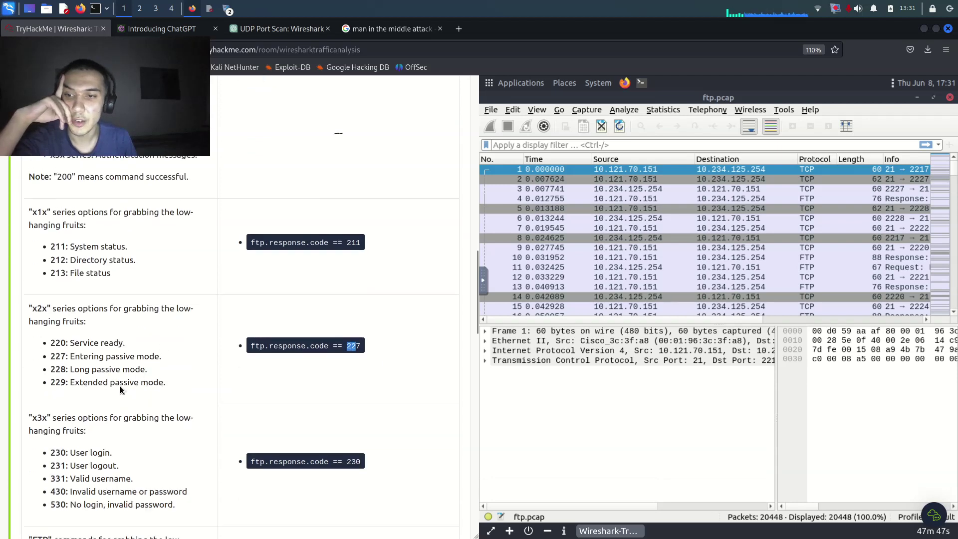
- Examine the FTP commands row and its request filters for USER, PASS and the "password" argument
scroll(136, 395, "down", 2)
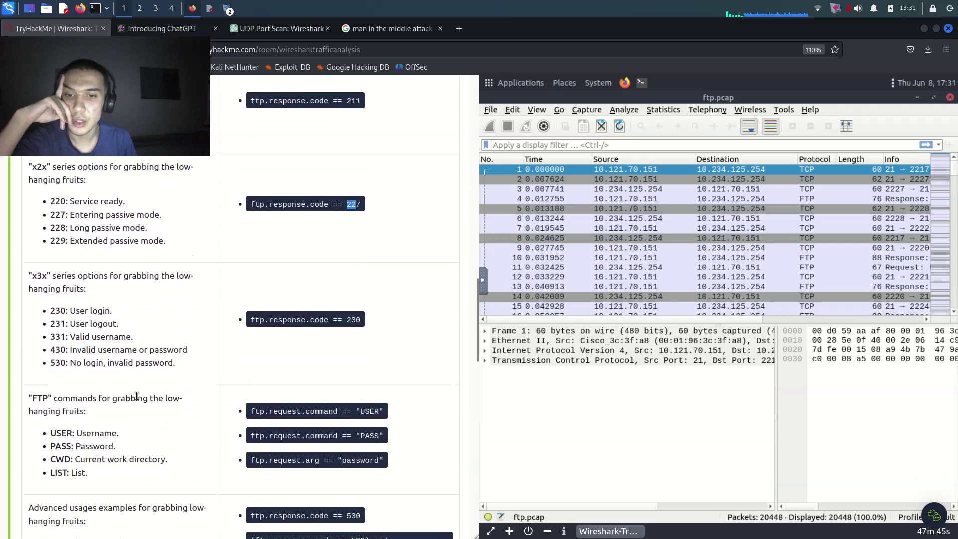
left_click_drag(31, 386, 165, 409)
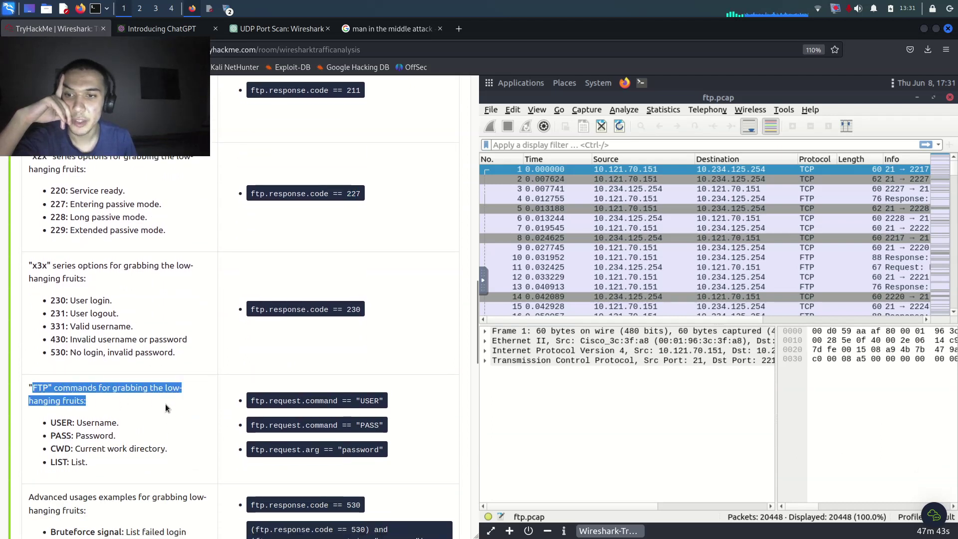
left_click(120, 414)
left_click_drag(251, 401, 396, 414)
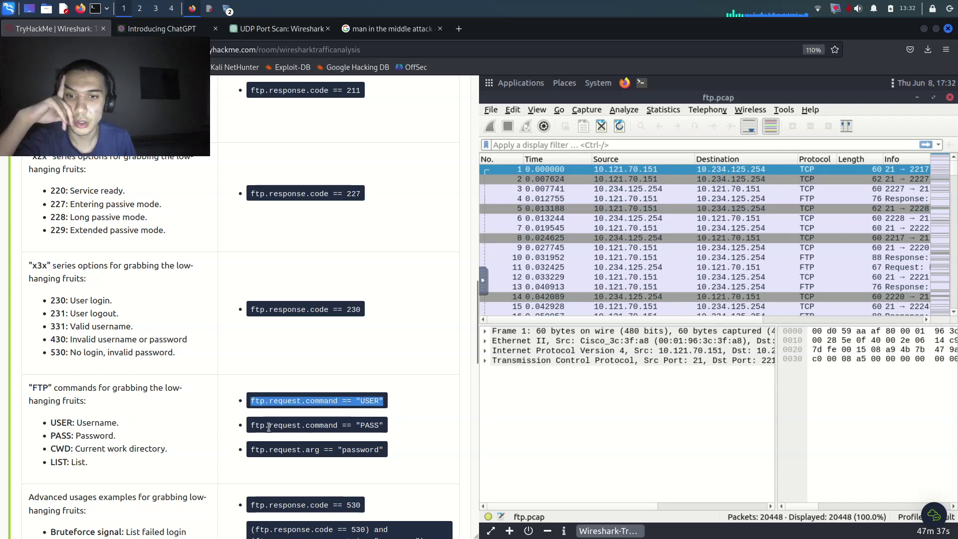
left_click_drag(251, 426, 393, 431)
left_click_drag(255, 449, 376, 447)
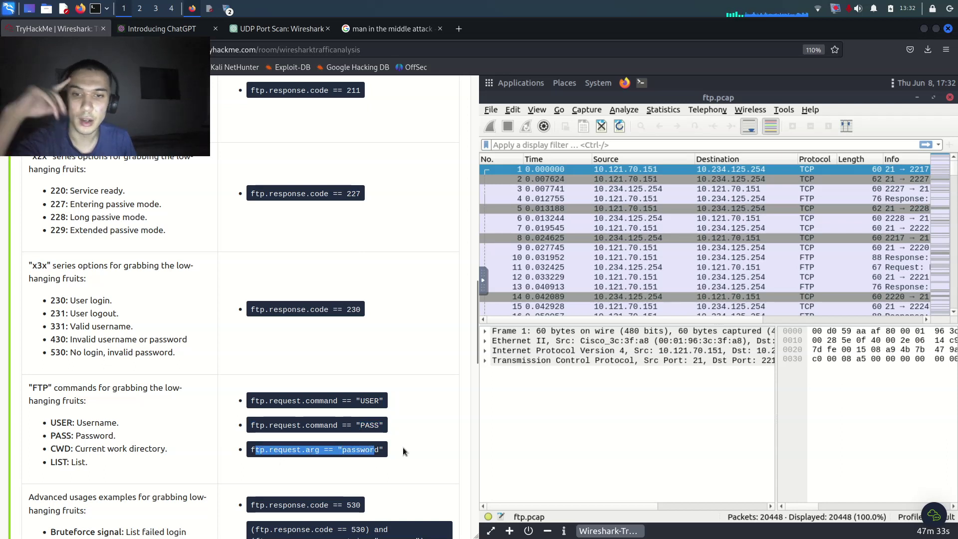
- Review the advanced usage examples for bruteforce and password spray signals, starting with the ftp.response.code == 530 filter
scroll(403, 447, "down", 2)
scroll(365, 447, "down", 5)
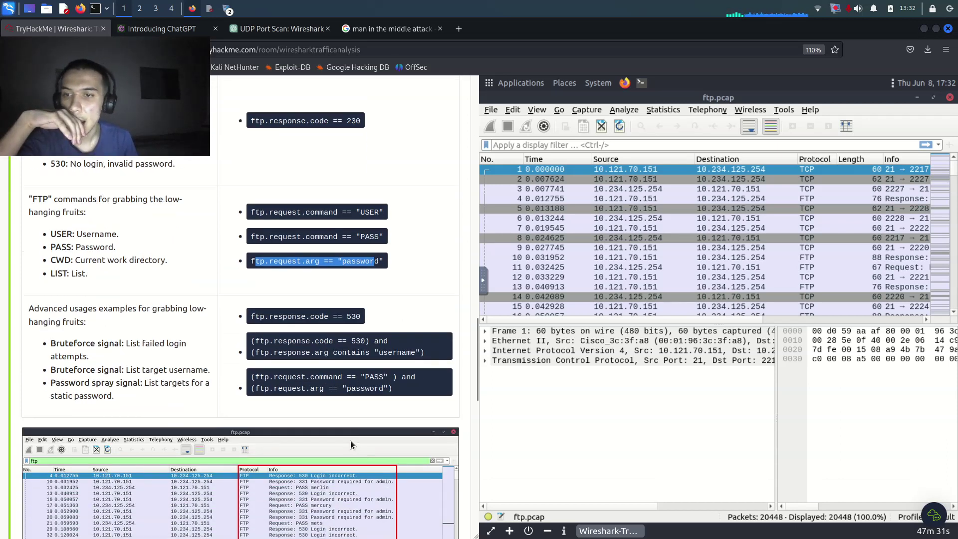
scroll(351, 441, "down", 1)
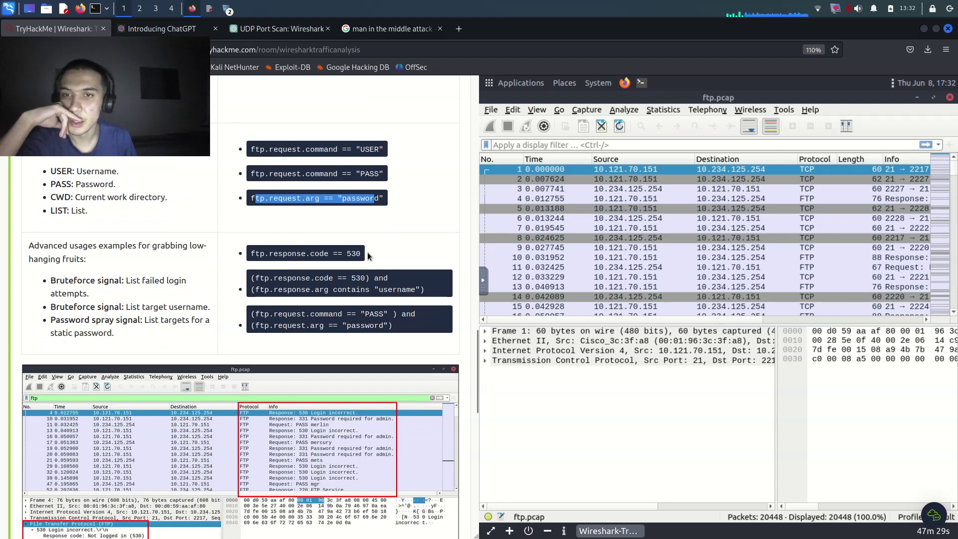
left_click_drag(256, 253, 357, 259)
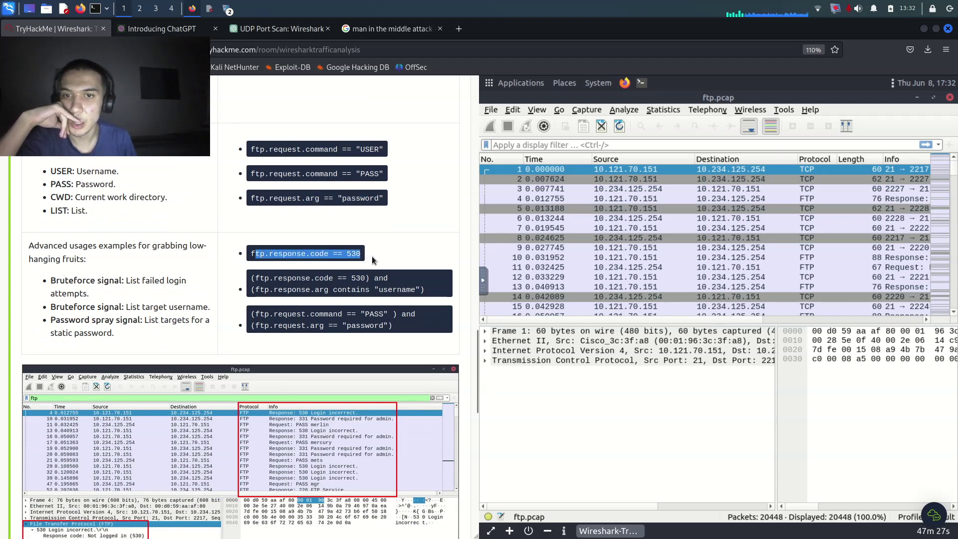
- Review the advanced FTP filter examples for brute-force and password spray signals, down to the exercise questions
left_click_drag(56, 307, 13, 247)
left_click(13, 247)
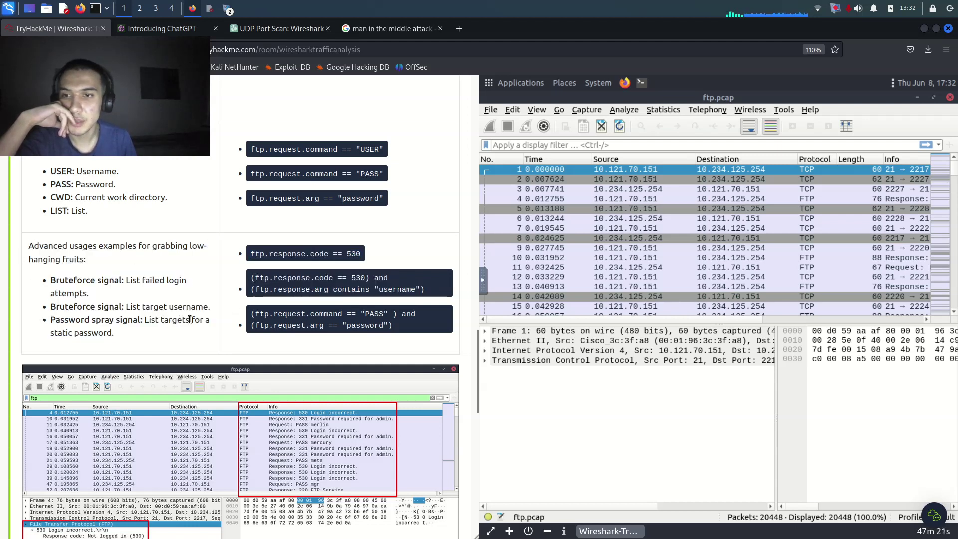
triple_click(165, 331)
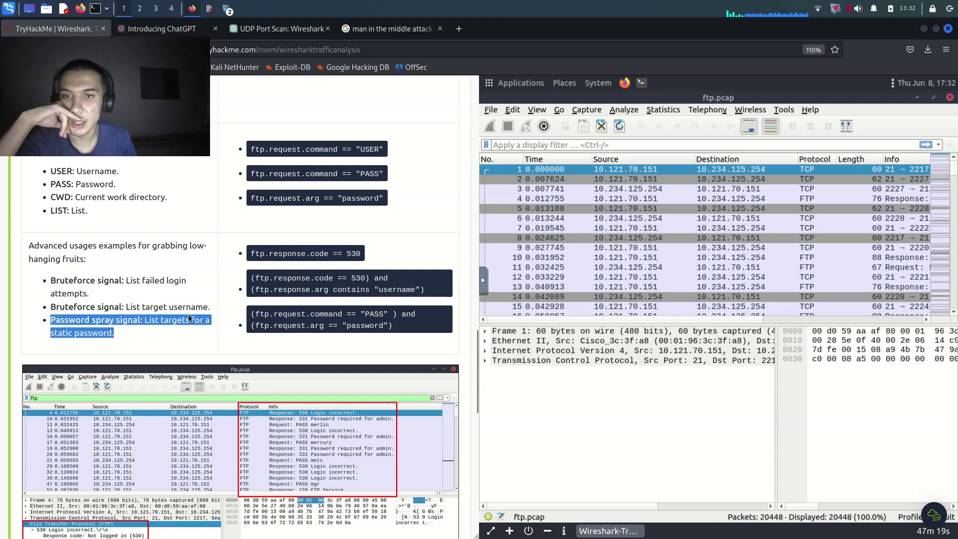
left_click_drag(250, 313, 396, 345)
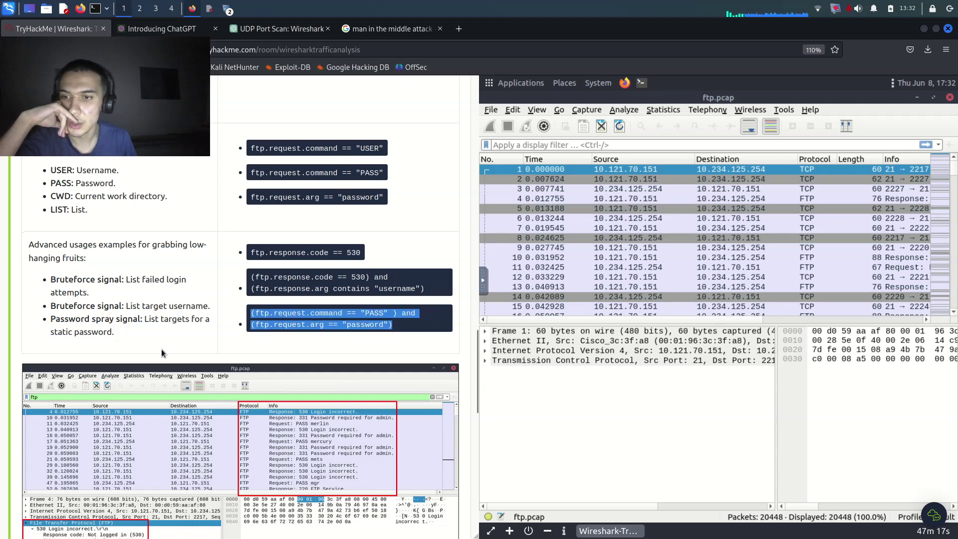
scroll(161, 349, "down", 5)
scroll(161, 348, "down", 6)
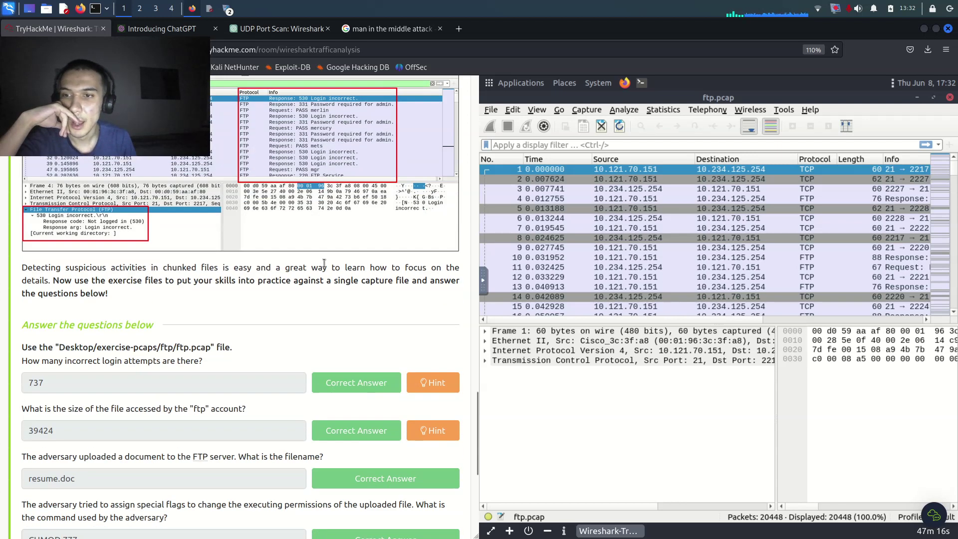
- Filter the ftp.pcap capture to show only ftp packets
left_click(581, 144)
type("t")
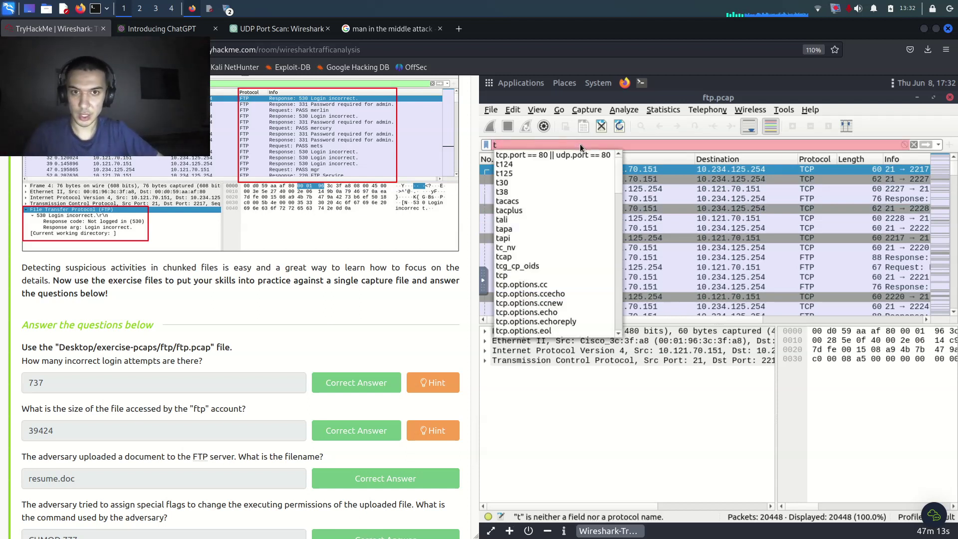
type("ftp")
key("Return")
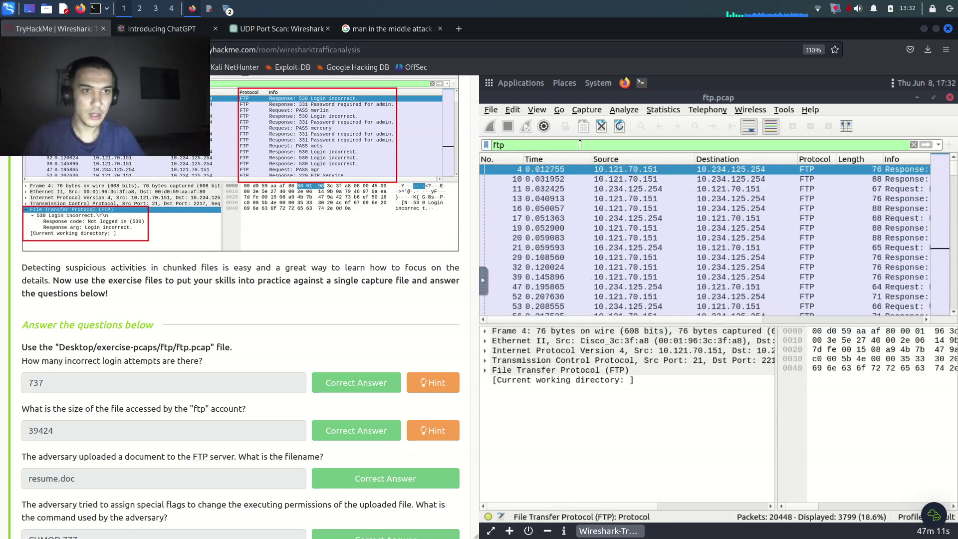
- Clear the display filter text and read the incorrect login attempts question together with its hint
double_click(576, 142)
key("BackSpace")
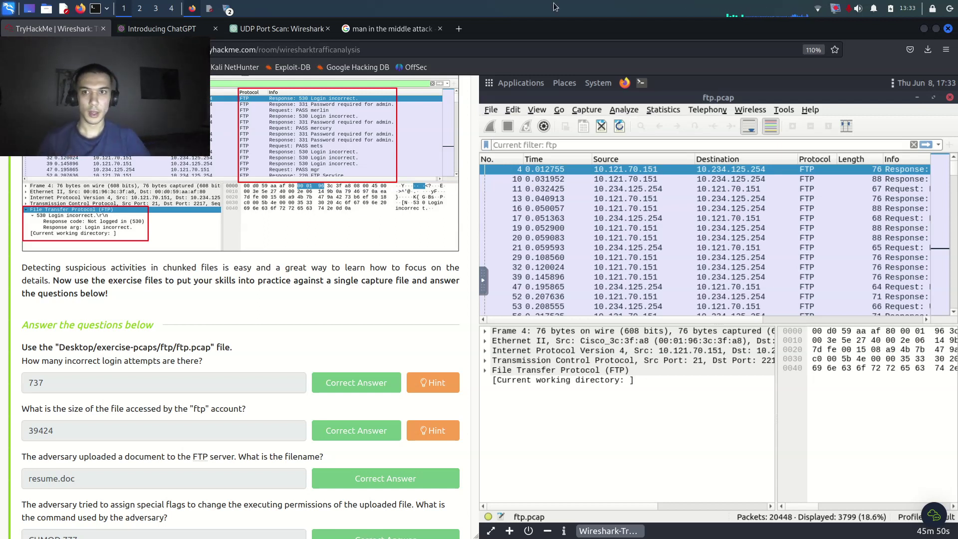
left_click_drag(27, 361, 213, 373)
left_click(244, 365)
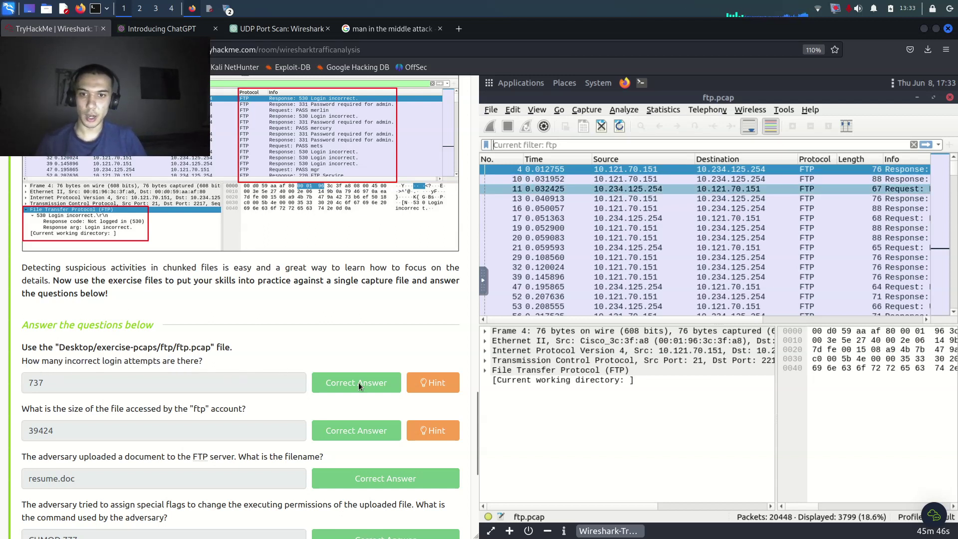
left_click(451, 382)
left_click_drag(351, 133, 423, 133)
key("Escape")
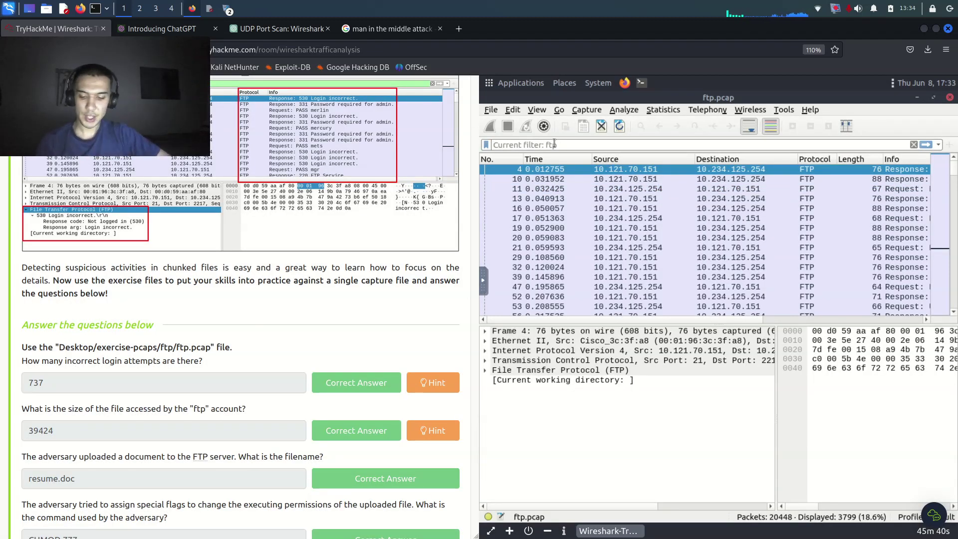
- Apply the display filter ftp.response.code == 530 to list the failed FTP logins
type("ftp.res")
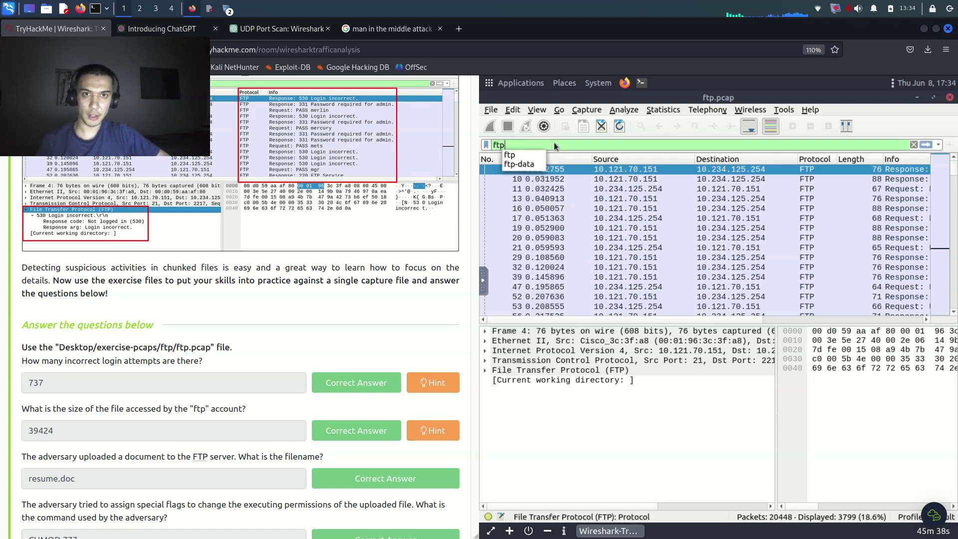
key("Down")
key("Down")
key("Down")
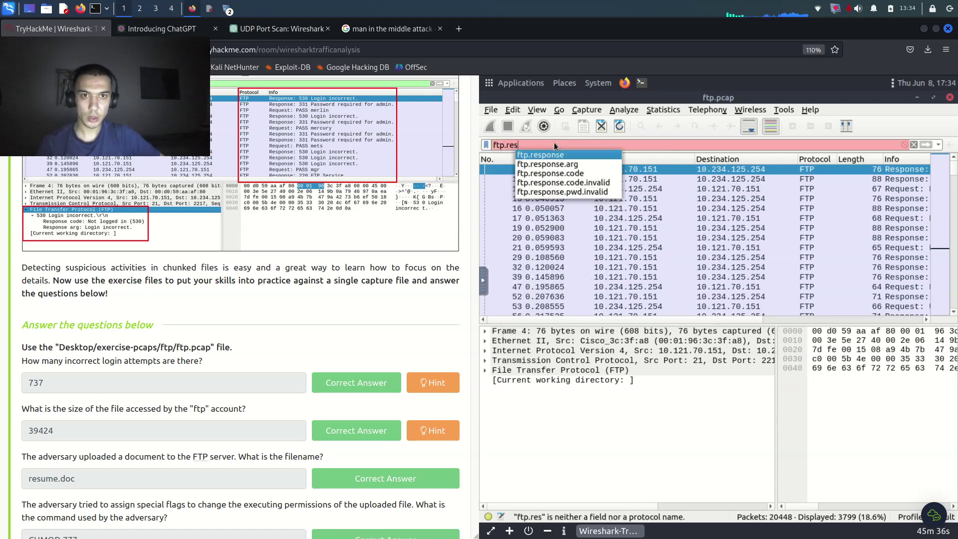
key("Return")
type("== 530")
key("Return")
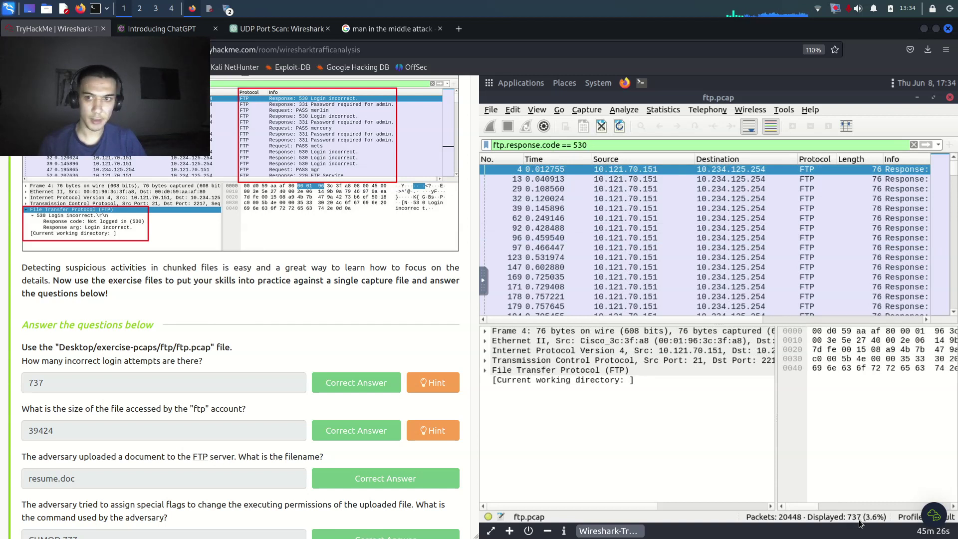
- Read the question about the size of the file accessed by the "ftp" account and its hint
left_click_drag(55, 414, 262, 408)
left_click(417, 433)
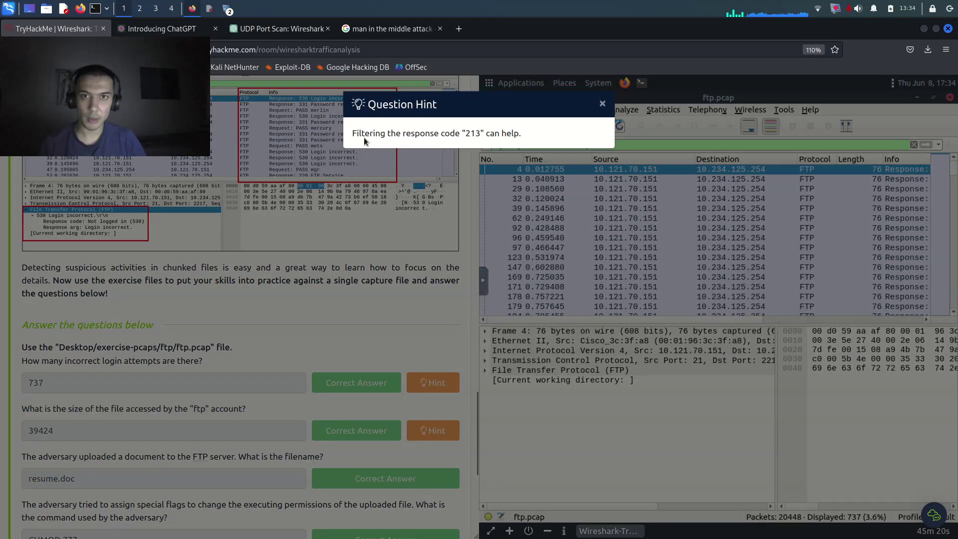
left_click_drag(352, 133, 560, 139)
left_click(602, 104)
- Change the display filter to ftp.response.code == 213
double_click(602, 143)
type("213")
key("Return")
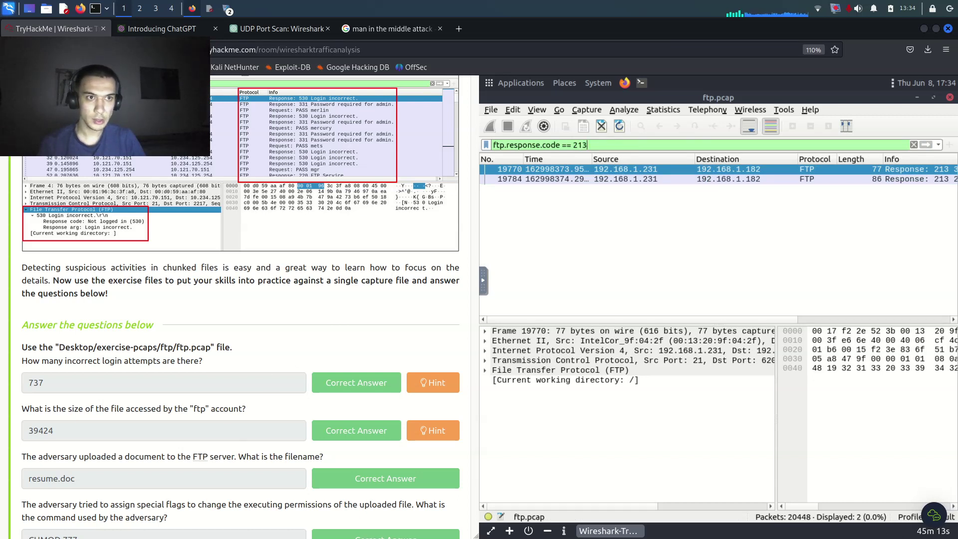
- Expand the File Transfer Protocol layer and response line of packet 19770 to examine the response argument for the file size
left_click_drag(61, 408, 22, 408)
left_click(573, 187)
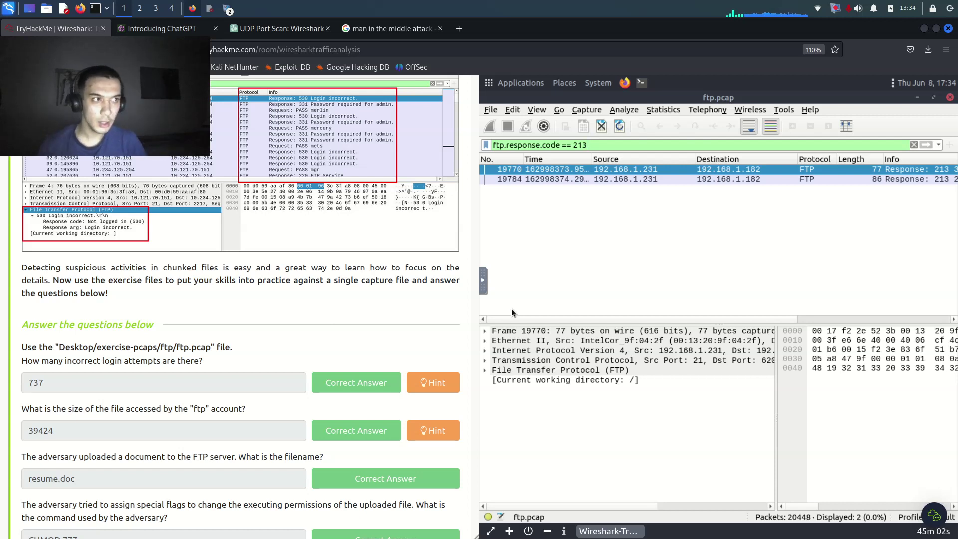
left_click(496, 370)
left_click(487, 371)
left_click(496, 382)
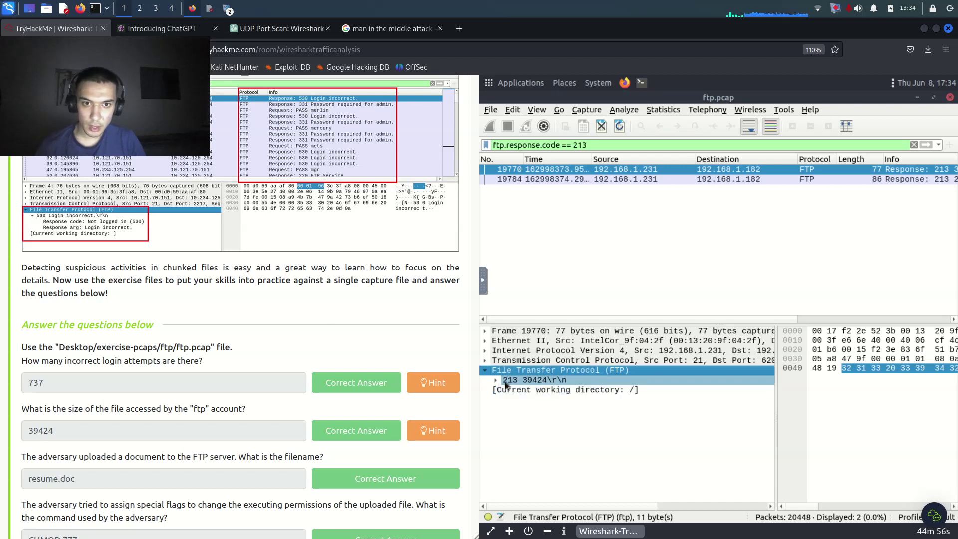
left_click(496, 380)
left_click(496, 380)
left_click(496, 380)
left_click(574, 399)
left_click(567, 408)
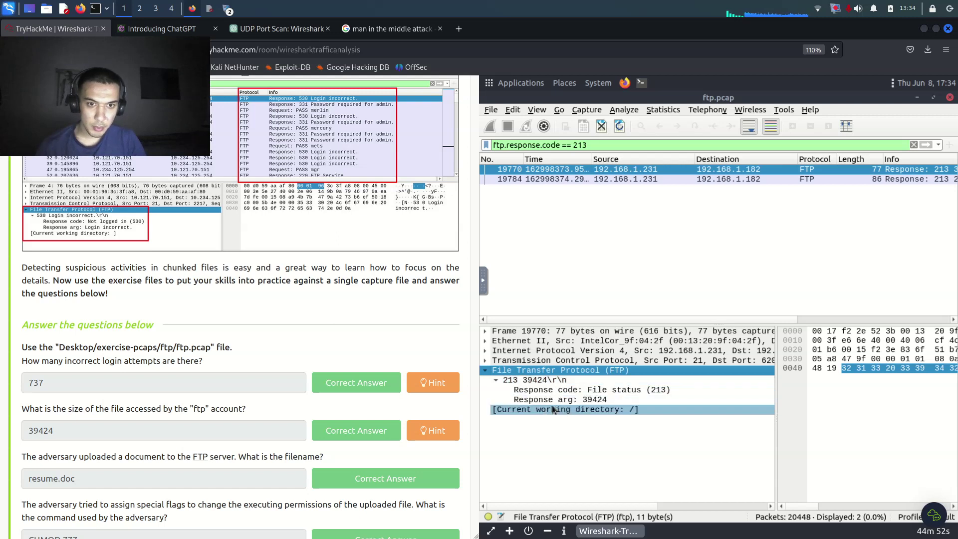
left_click(588, 402)
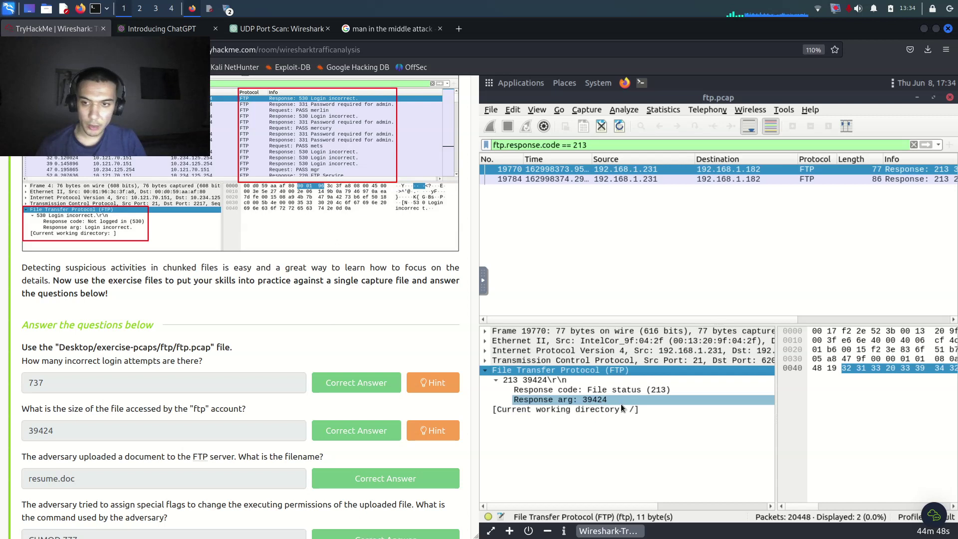
key("Left")
- Read the question about the uploaded document's filename and check the FTP filter reference table for a suitable filter
left_click_drag(21, 458, 286, 469)
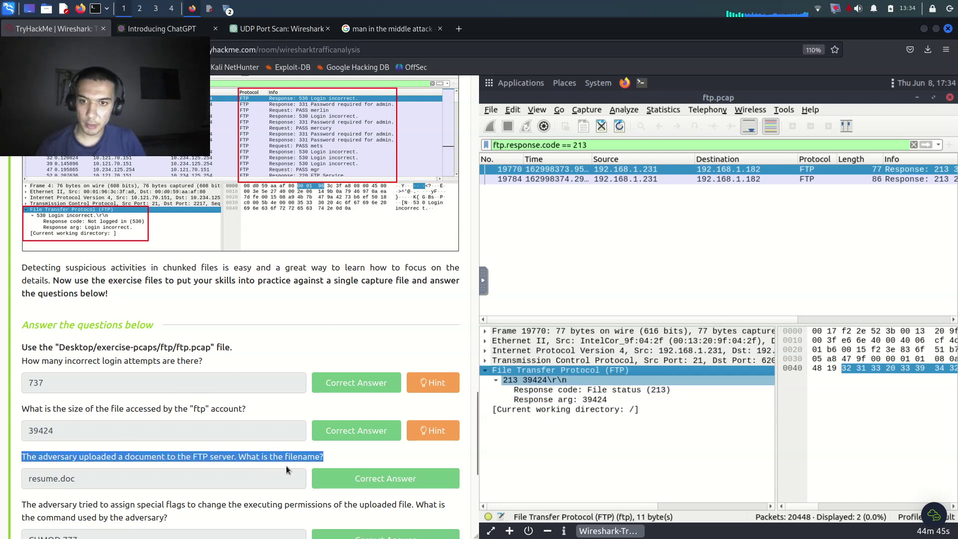
scroll(270, 338, "up", 5)
scroll(265, 336, "down", 5)
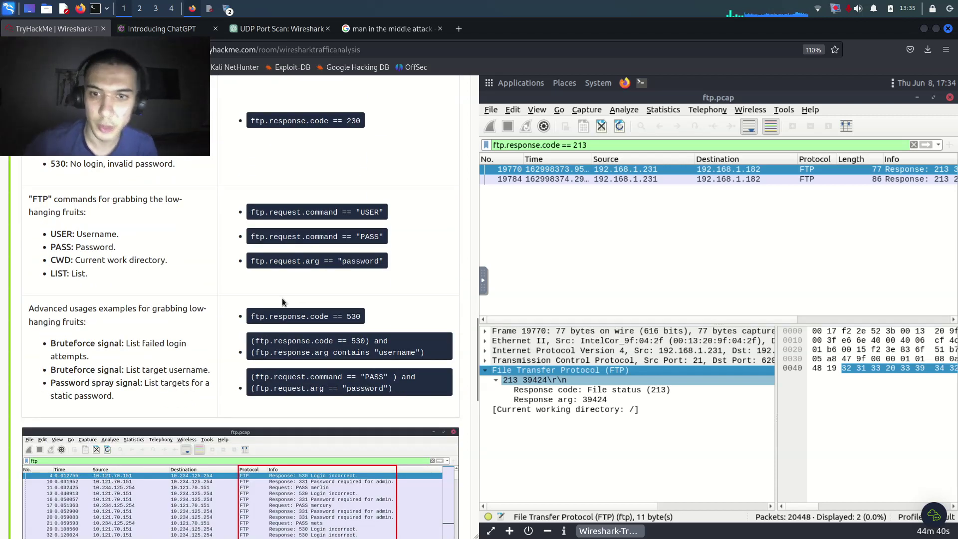
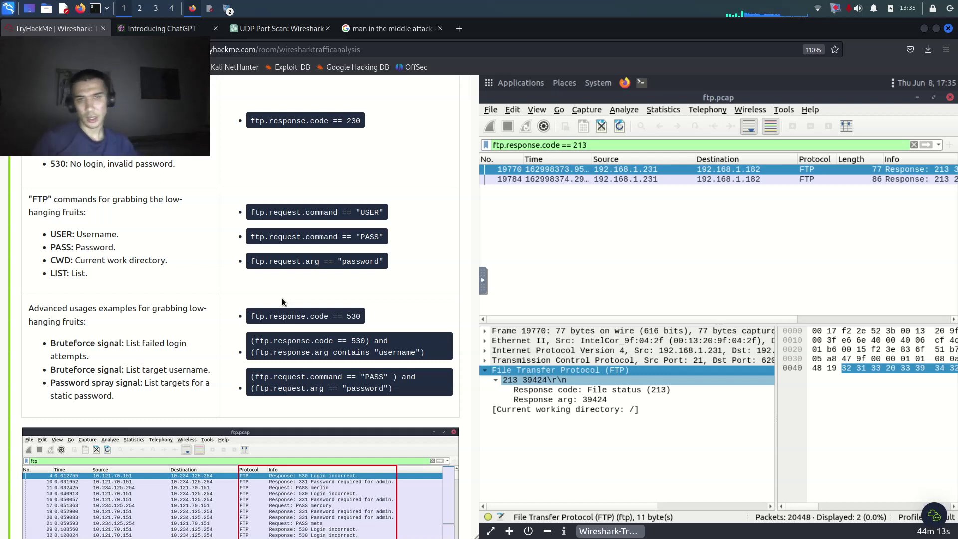
scroll(207, 351, "down", 12)
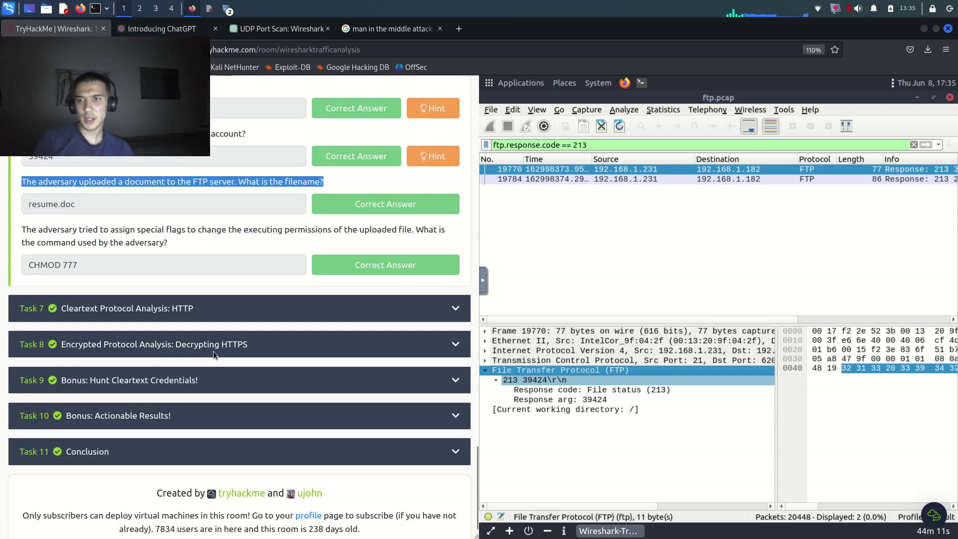
scroll(104, 319, "up", 3)
left_click_drag(73, 303, 262, 313)
left_click(271, 317)
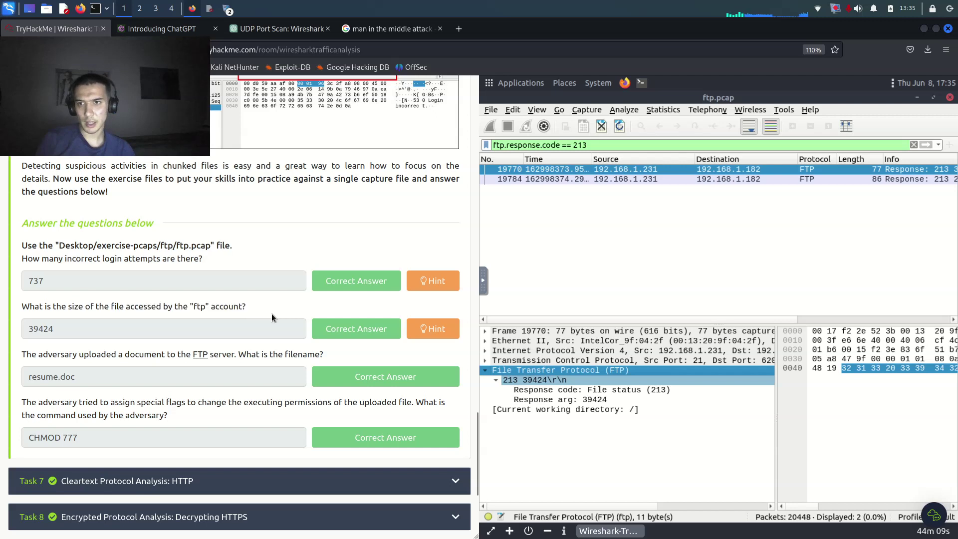
left_click_drag(28, 358, 318, 354)
left_click(316, 355)
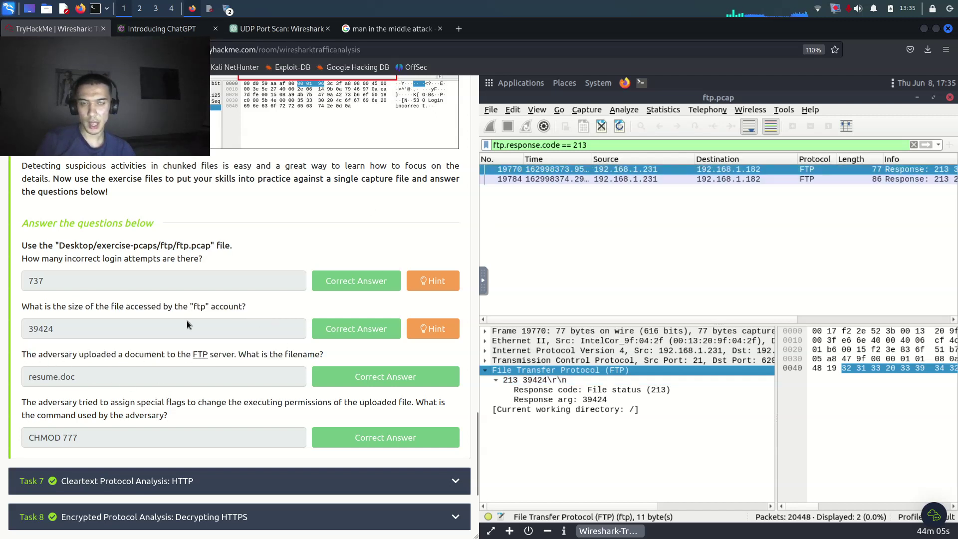
- Follow the TCP stream of packet 19770 and highlight the document filename in the SIZE command
right_click(647, 170)
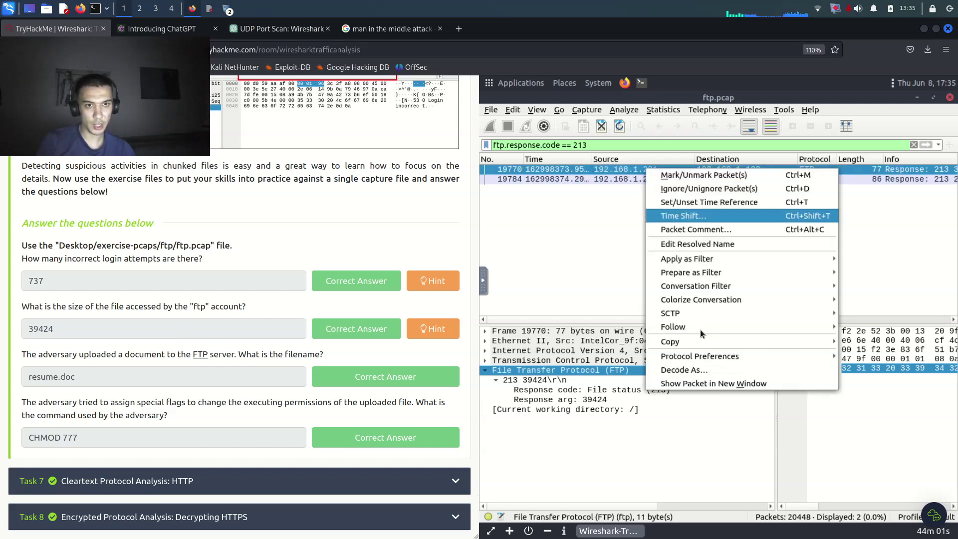
mouse_move(700, 329)
left_click(620, 326)
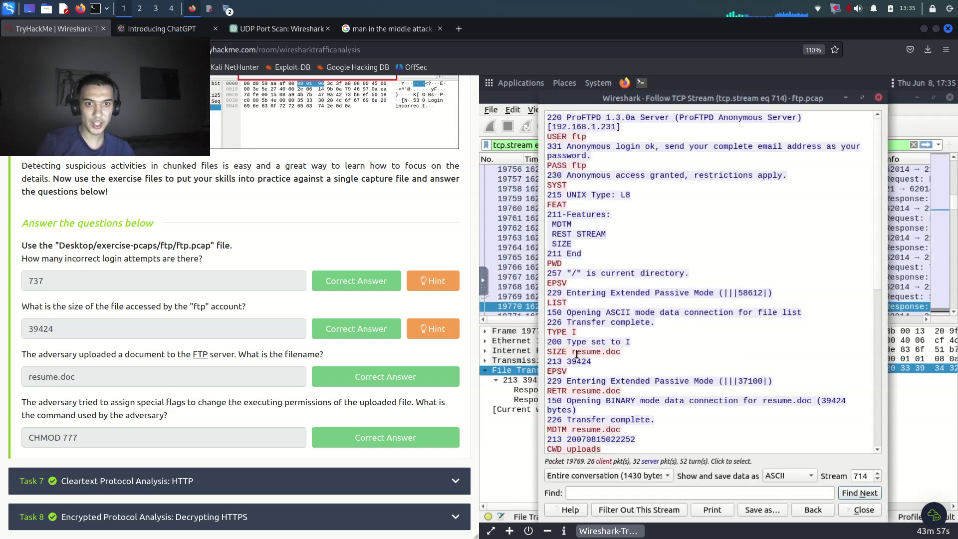
left_click_drag(573, 352, 628, 353)
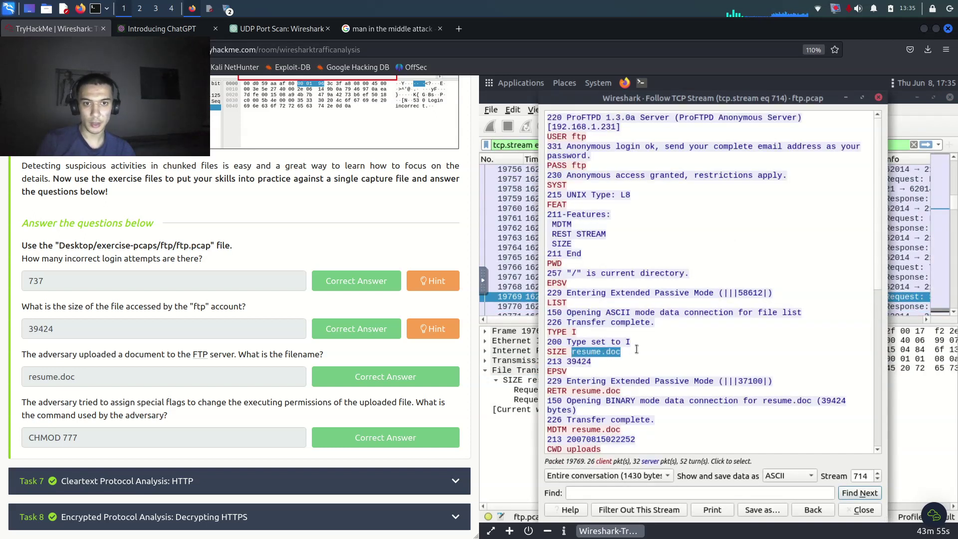
- Search the TCP stream for "chmod" and check the permission command against the question about special flags
left_click_drag(18, 405, 453, 409)
left_click(457, 407)
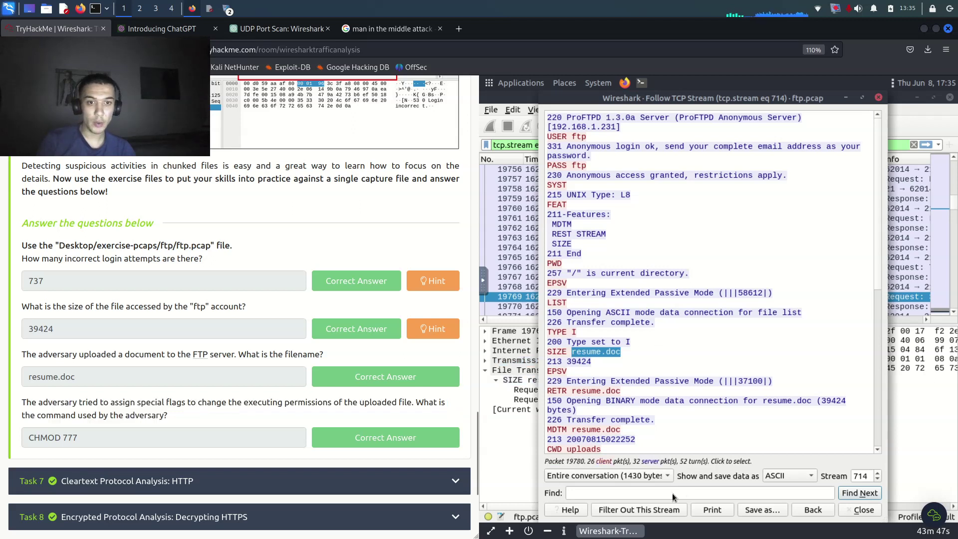
left_click(652, 488)
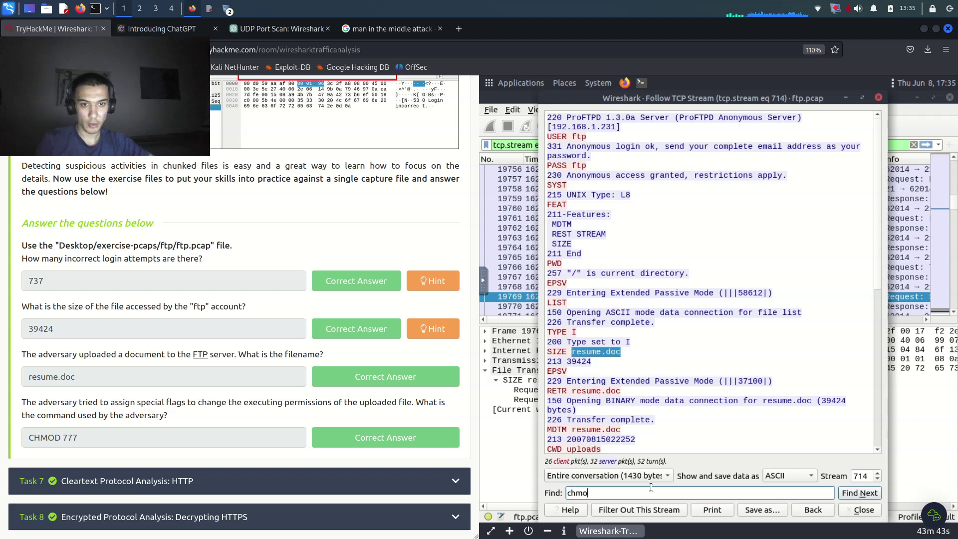
type("chmod")
key("Return")
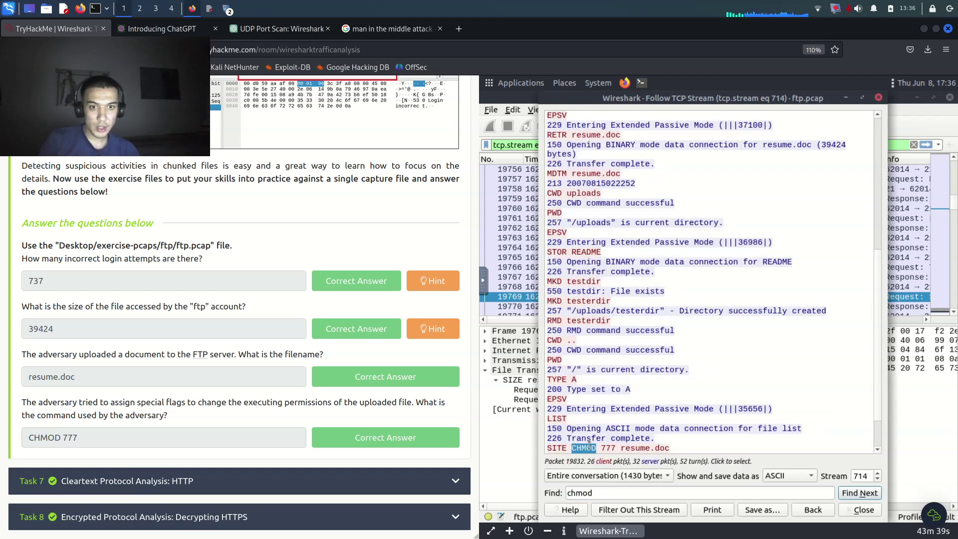
left_click_drag(601, 448, 617, 447)
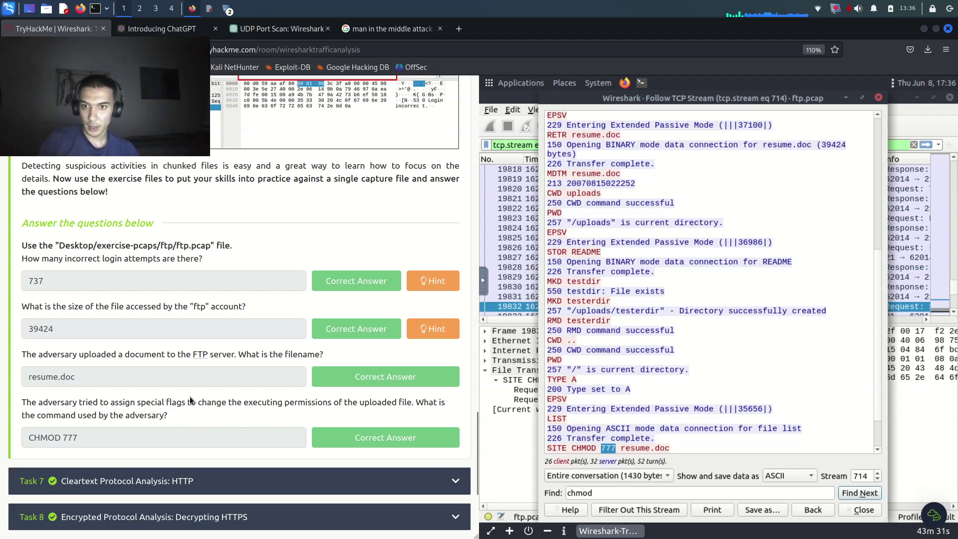
left_click_drag(233, 402, 397, 422)
left_click(455, 427)
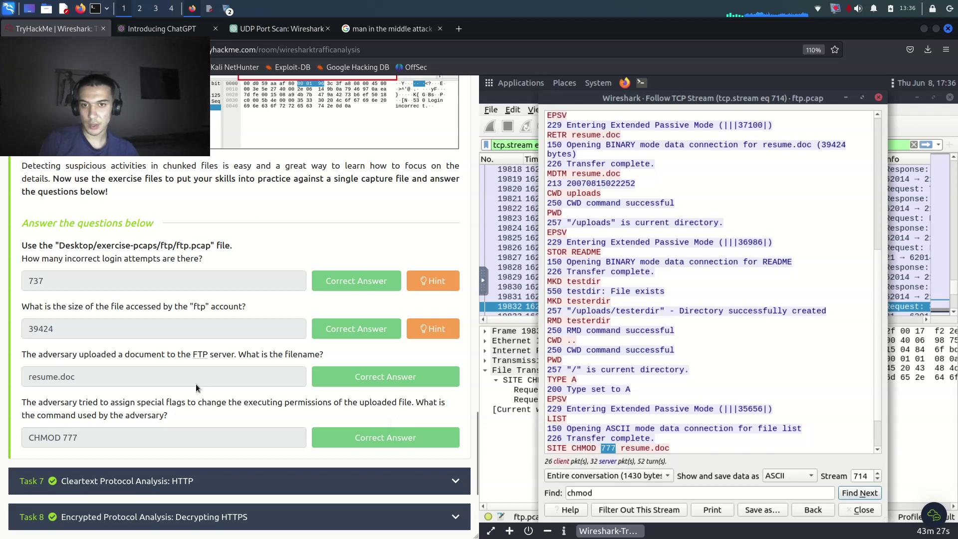
- Close the TCP stream window and the ftp.pcap capture, and return to the end of the FTP task
scroll(200, 364, "up", 6)
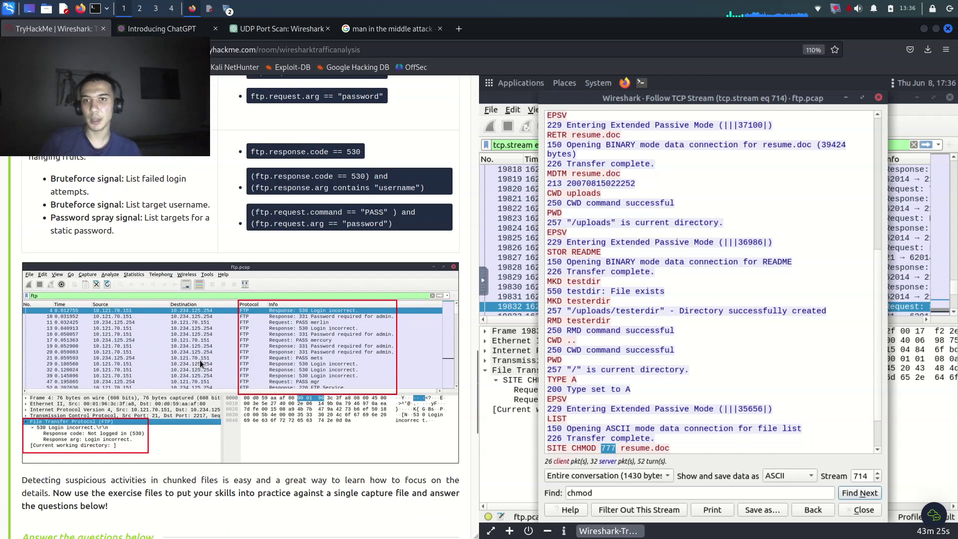
left_click(878, 97)
left_click(951, 97)
scroll(250, 256, "down", 7)
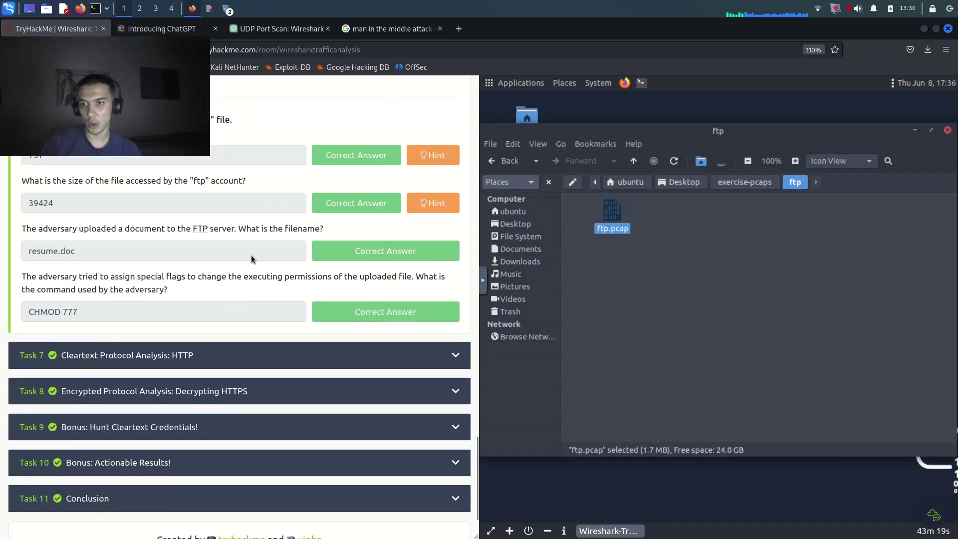
- Open Task 7, Cleartext Protocol Analysis: HTTP, and look over its HTTP Wireshark filter table
left_click(201, 355)
scroll(229, 323, "down", 3)
scroll(229, 321, "up", 8)
scroll(230, 322, "up", 6)
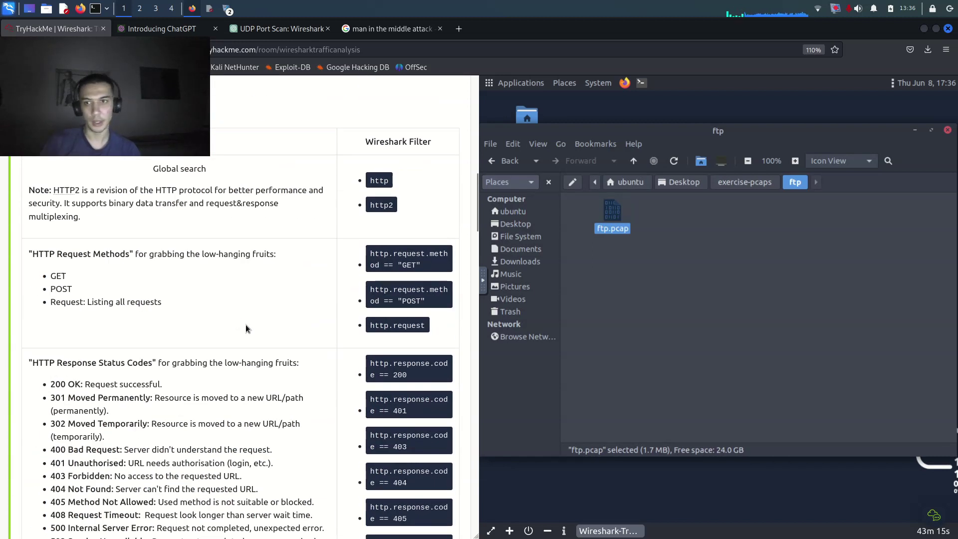
- Open http.pcapng from the http folder of exercise-pcaps in Wireshark
scroll(235, 320, "up", 10)
scroll(225, 317, "down", 4)
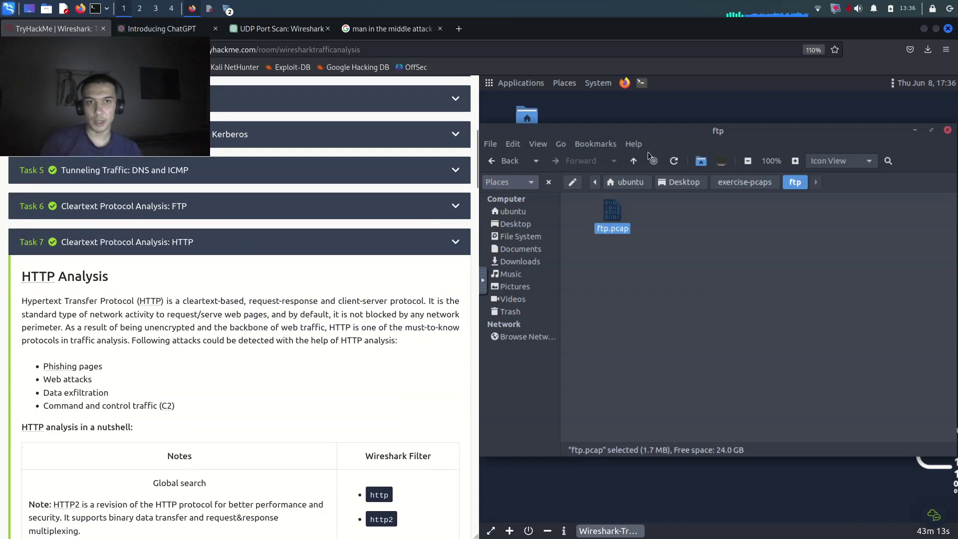
left_click(492, 160)
double_click(719, 261)
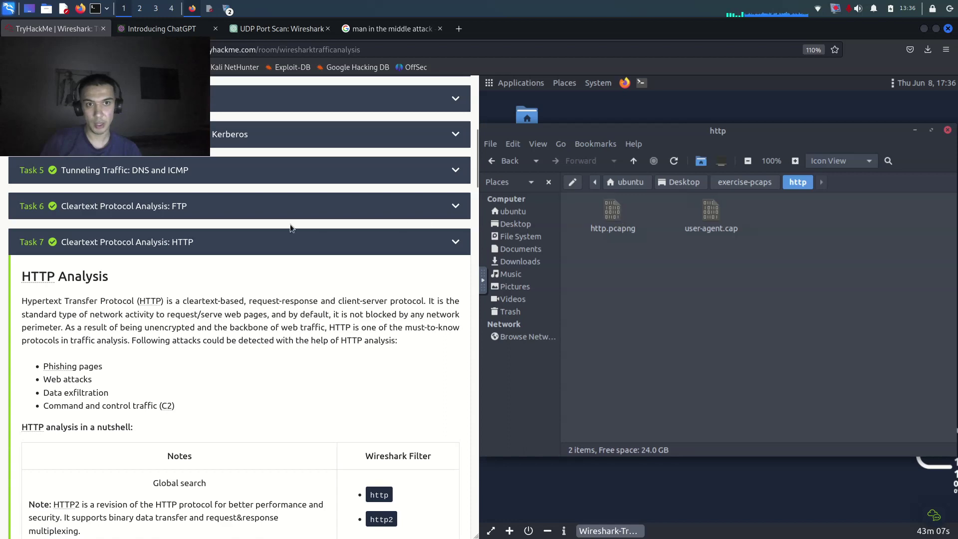
left_click_drag(471, 157, 489, 164)
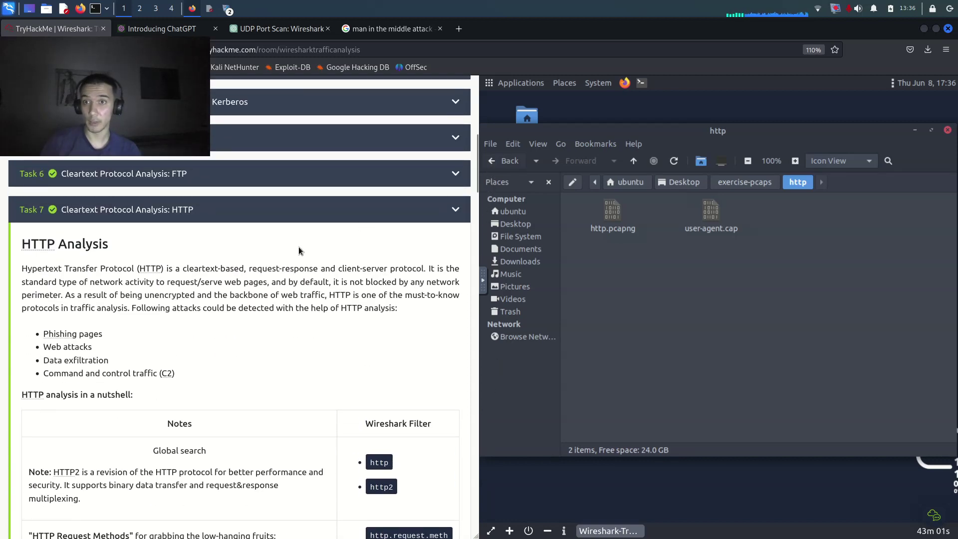
double_click(614, 216)
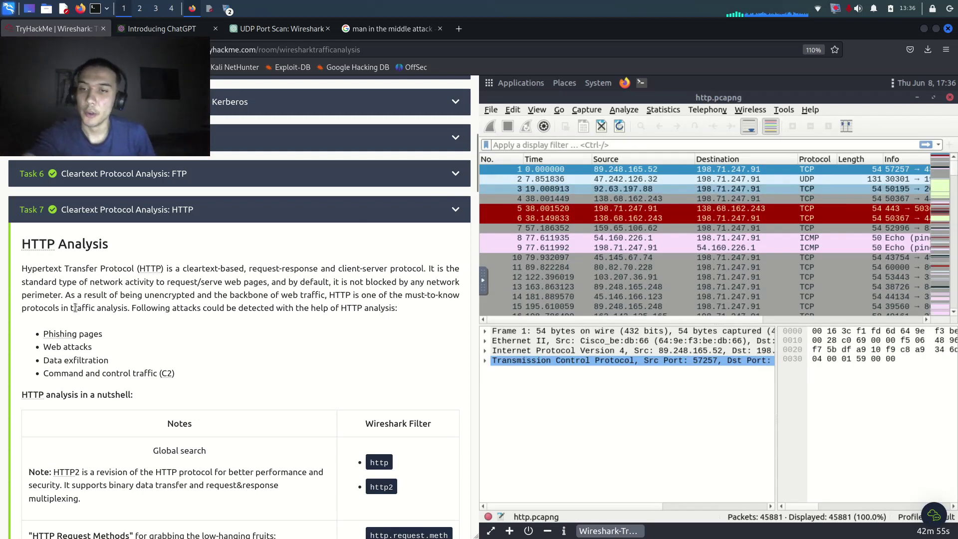
- Read the HTTP Analysis introduction, highlighting the protocol description and the list of attacks detectable through HTTP analysis
left_click_drag(22, 243, 144, 245)
left_click(59, 259)
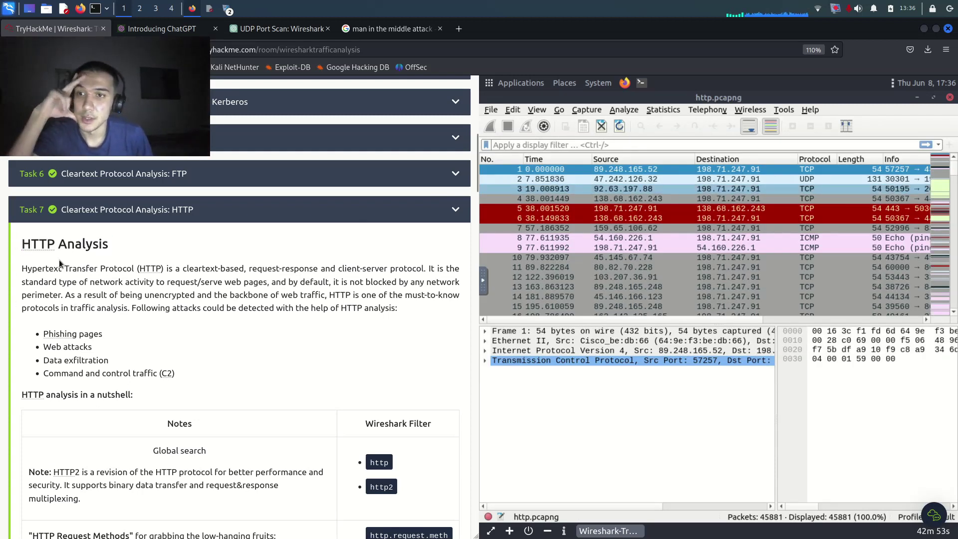
left_click_drag(28, 270, 193, 270)
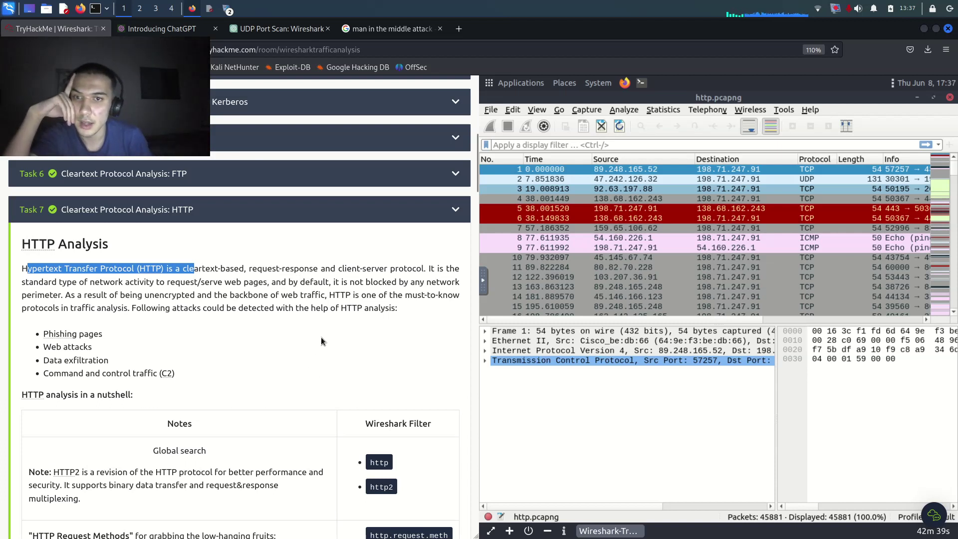
left_click_drag(125, 295, 443, 296)
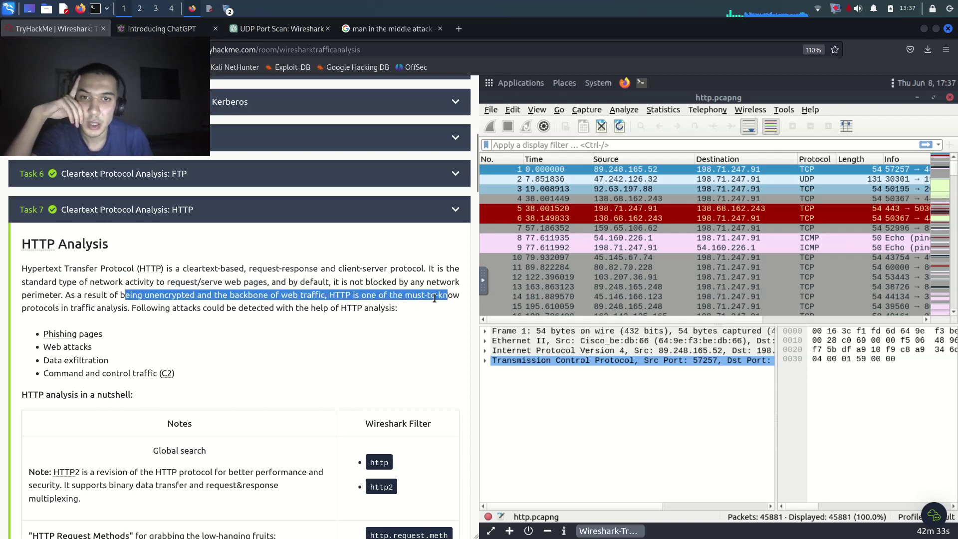
left_click_drag(30, 308, 405, 310)
left_click_drag(48, 329, 2, 377)
left_click(170, 363)
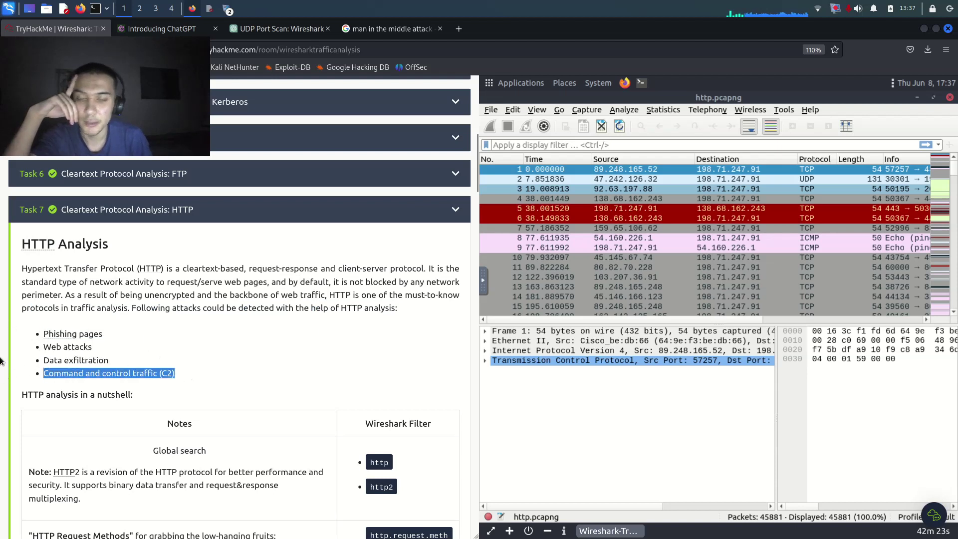
- Review the global search and HTTP Request Methods rows, highlighting the GET and POST filter examples
scroll(2, 361, "down", 4)
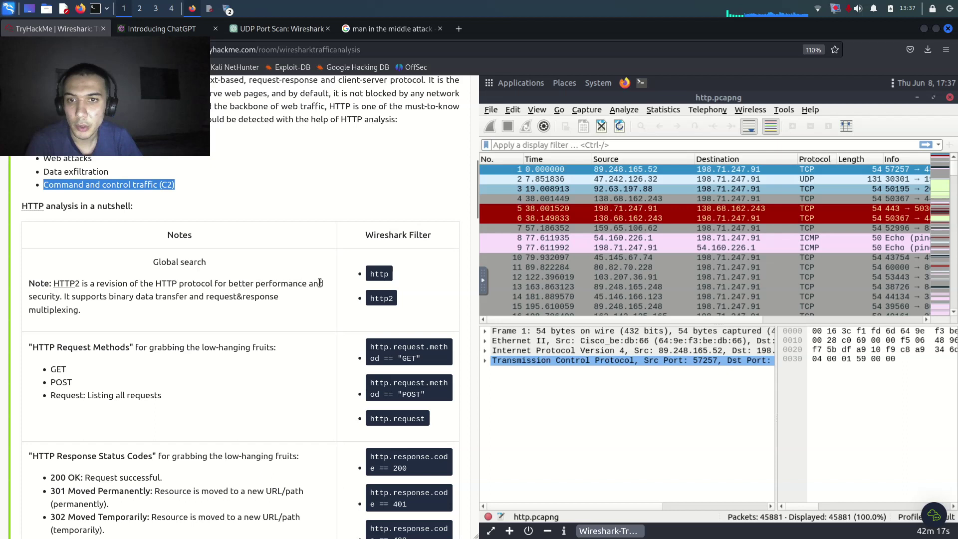
left_click_drag(70, 298, 289, 305)
left_click(289, 304)
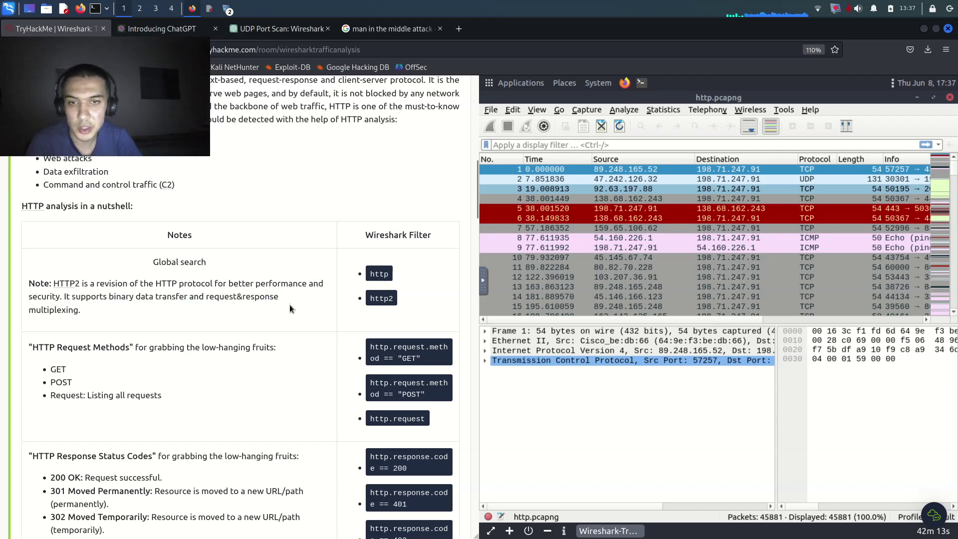
left_click_drag(31, 348, 296, 344)
left_click(81, 373)
left_click_drag(66, 383, 163, 397)
left_click(223, 352)
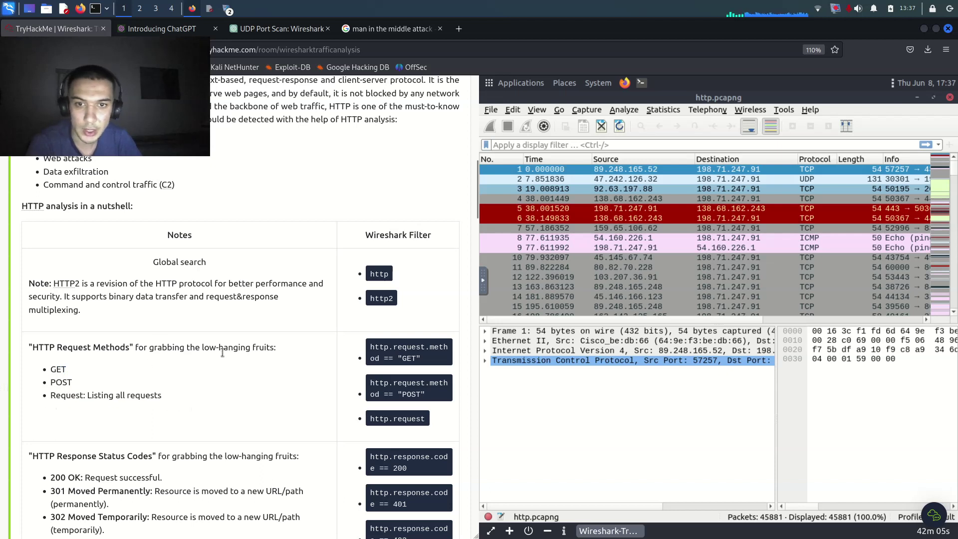
left_click_drag(374, 345, 362, 363)
left_click(424, 361)
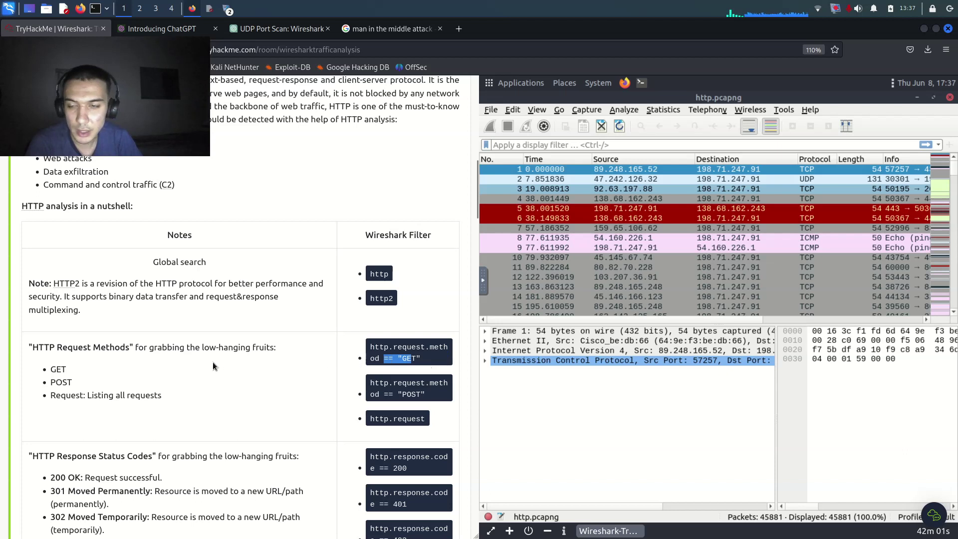
left_click_drag(397, 394, 431, 397)
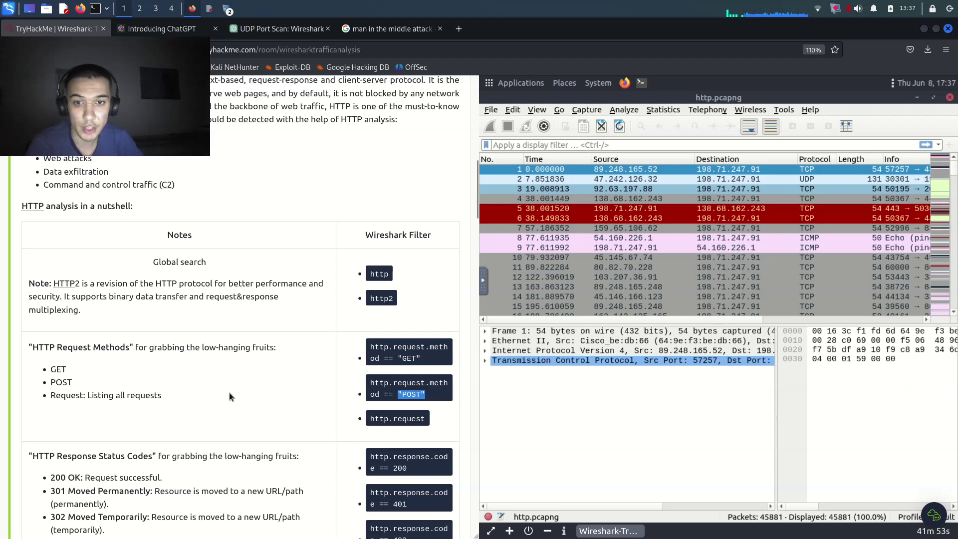
left_click(214, 367)
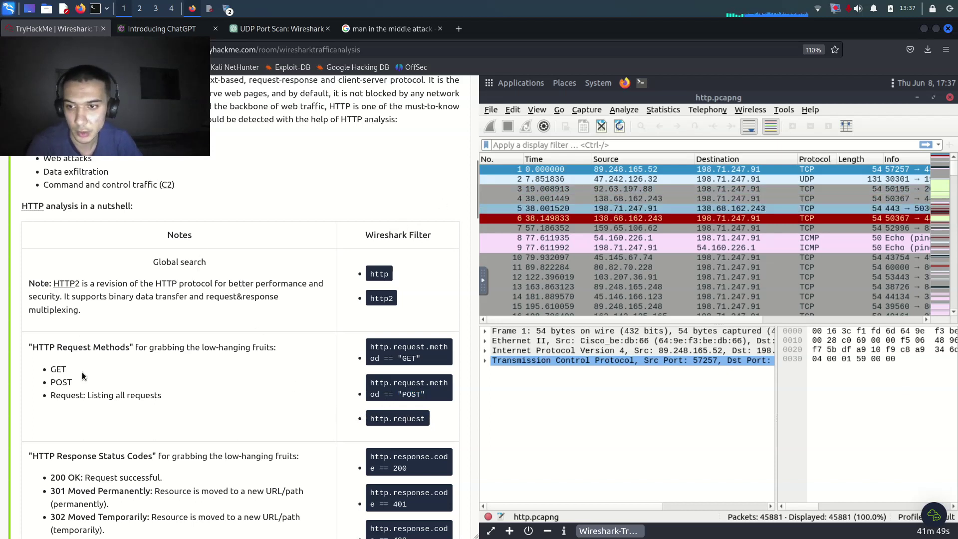
scroll(82, 372, "down", 2)
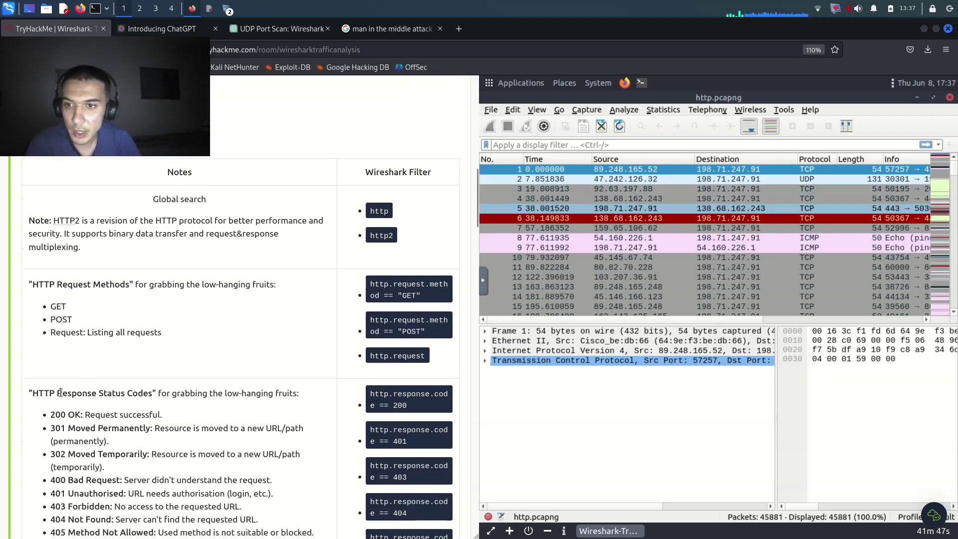
left_click_drag(63, 393, 195, 398)
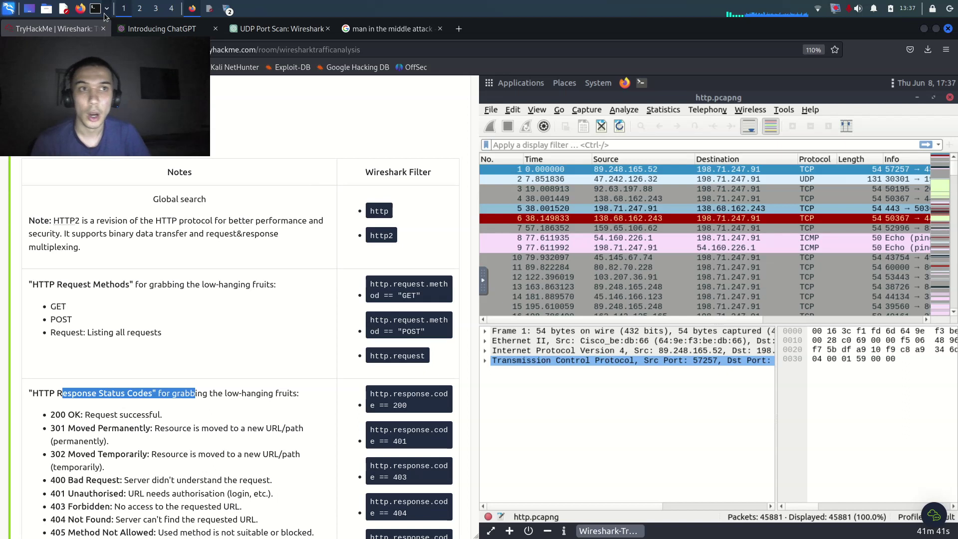
left_click(449, 217)
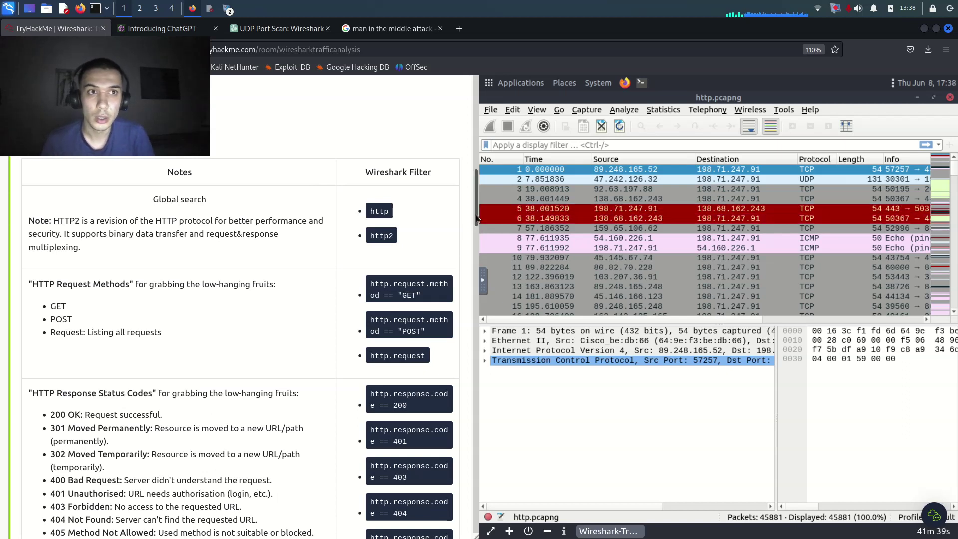
left_click_drag(474, 210, 443, 290)
left_click(107, 9)
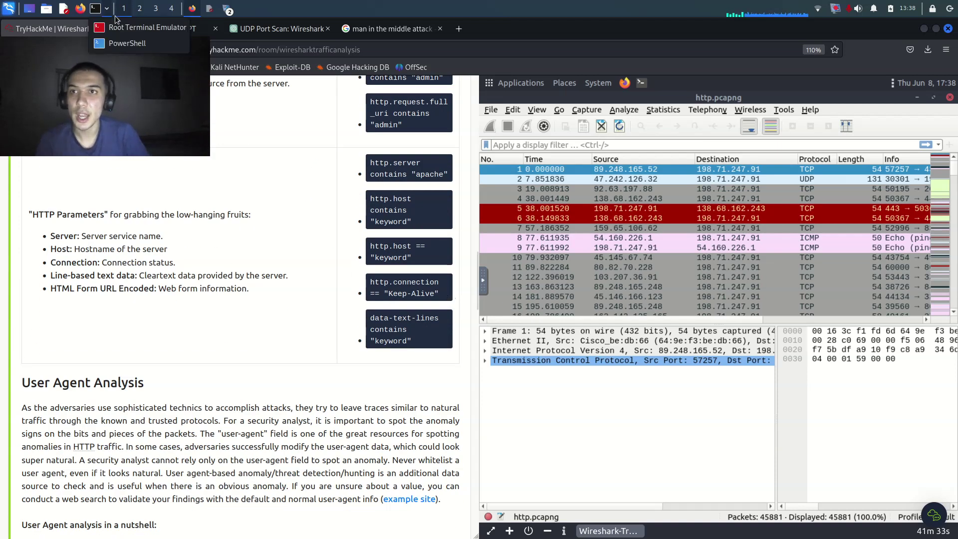
left_click(264, 250)
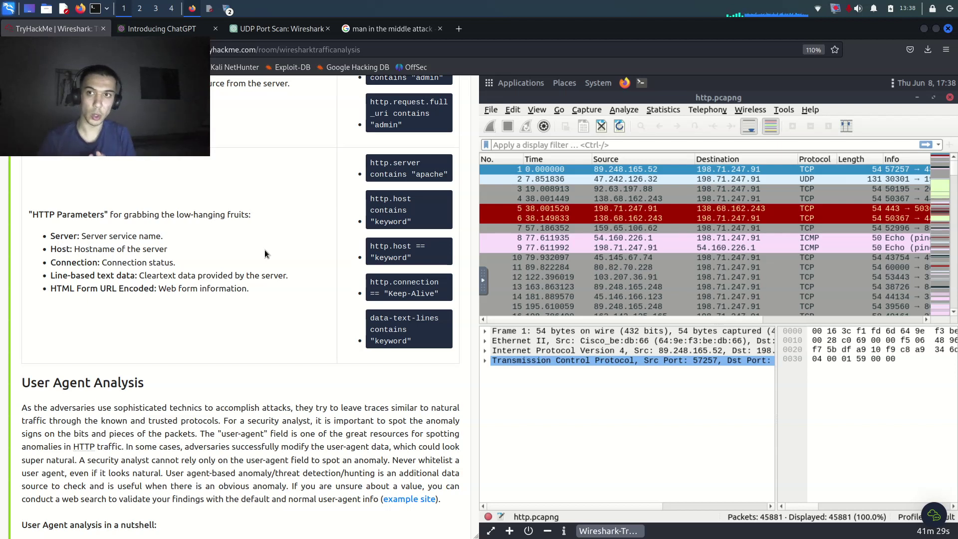
- Read the HTTP response status codes 200 OK, 301 Moved Permanently and 302 Moved Temporarily, highlighting their descriptions
scroll(267, 249, "up", 8)
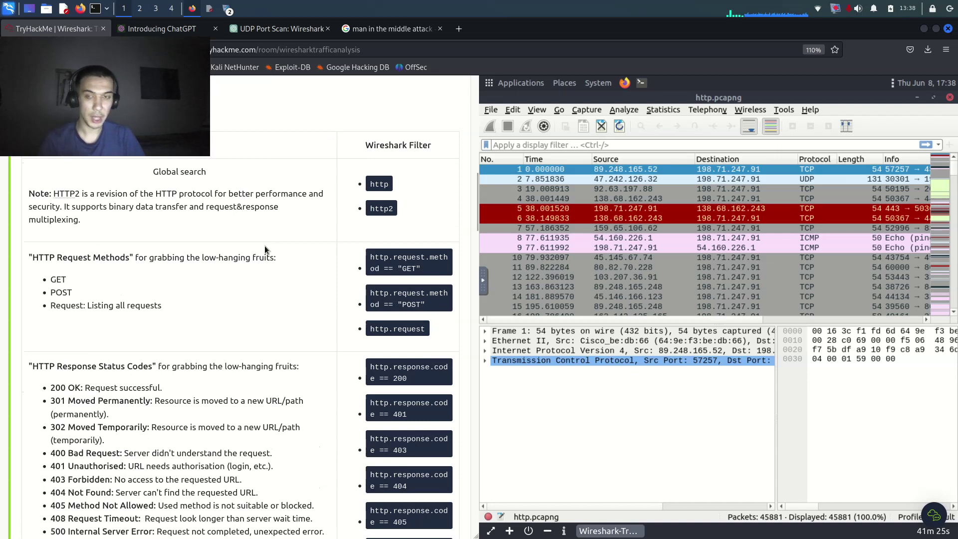
scroll(265, 246, "up", 1)
scroll(277, 372, "down", 3)
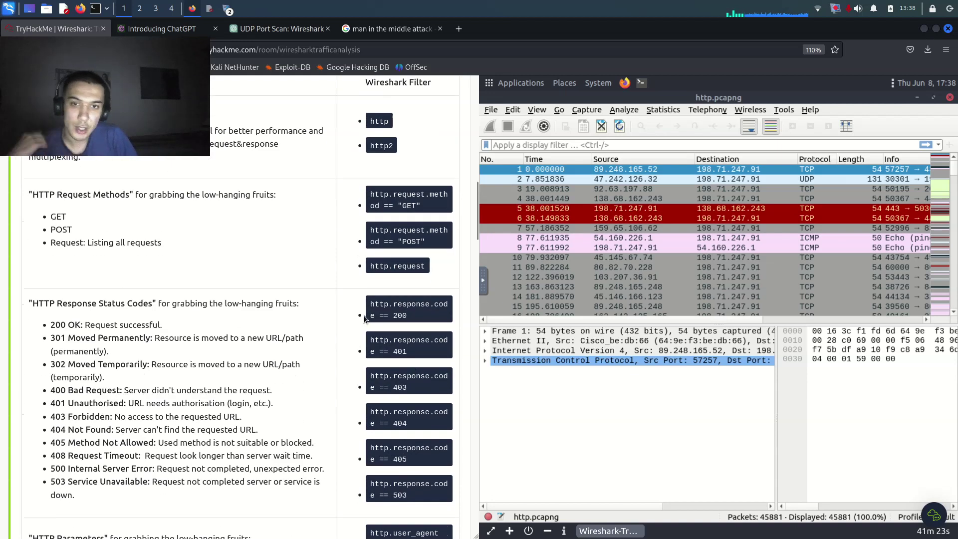
left_click_drag(49, 325, 211, 338)
left_click(16, 328)
left_click_drag(50, 339, 313, 347)
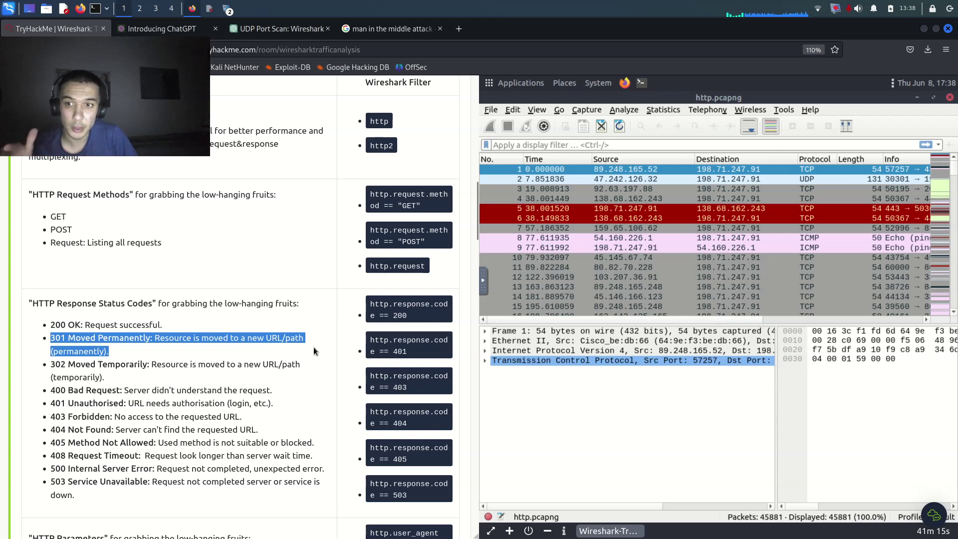
left_click(313, 346)
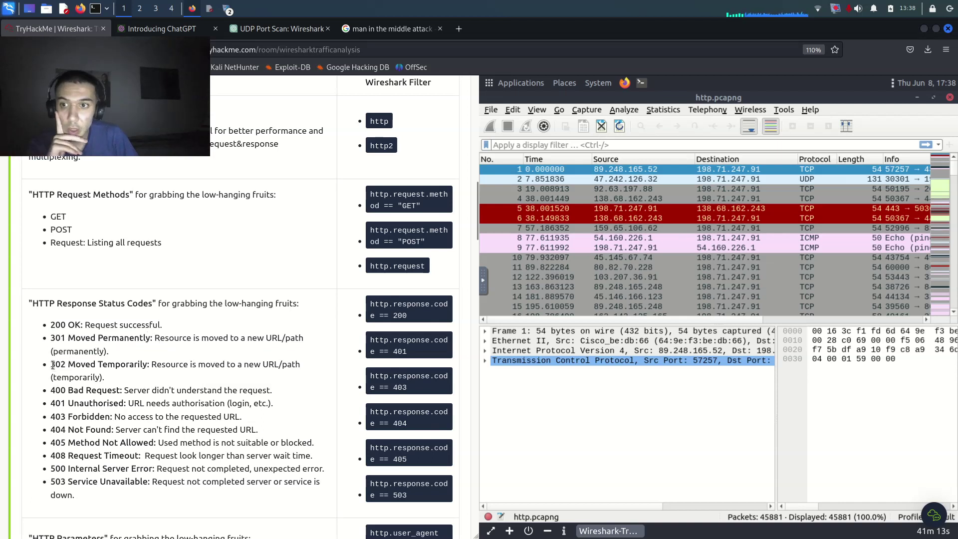
left_click_drag(53, 364, 258, 371)
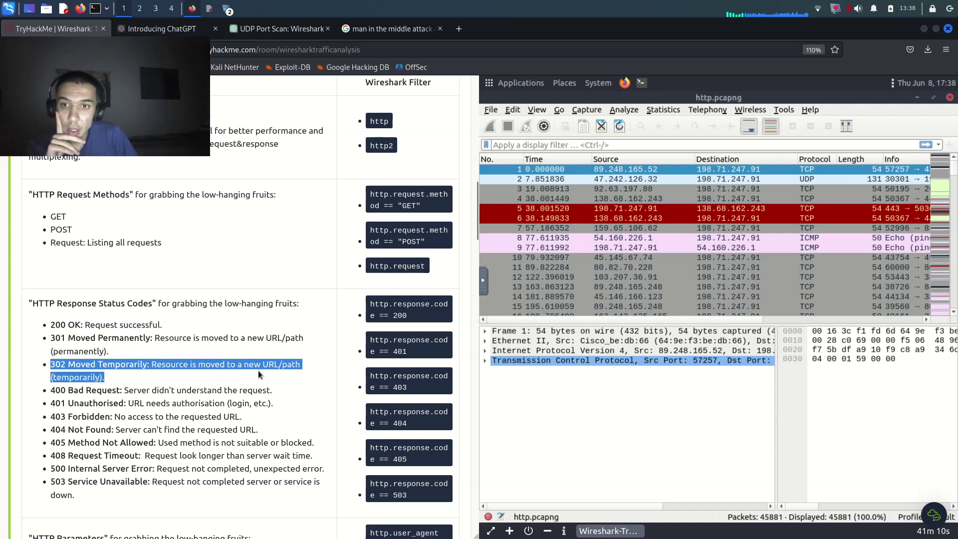
left_click(306, 370)
- Read the client error codes 400, 401, 403 and 404 in the status code list, highlighting each entry
left_click_drag(71, 393, 283, 392)
left_click(180, 405)
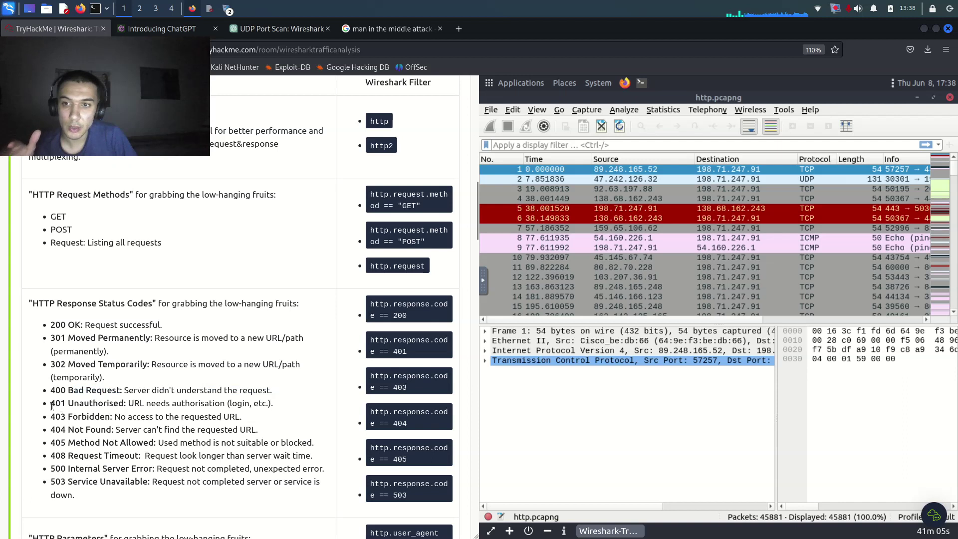
left_click_drag(115, 406, 292, 406)
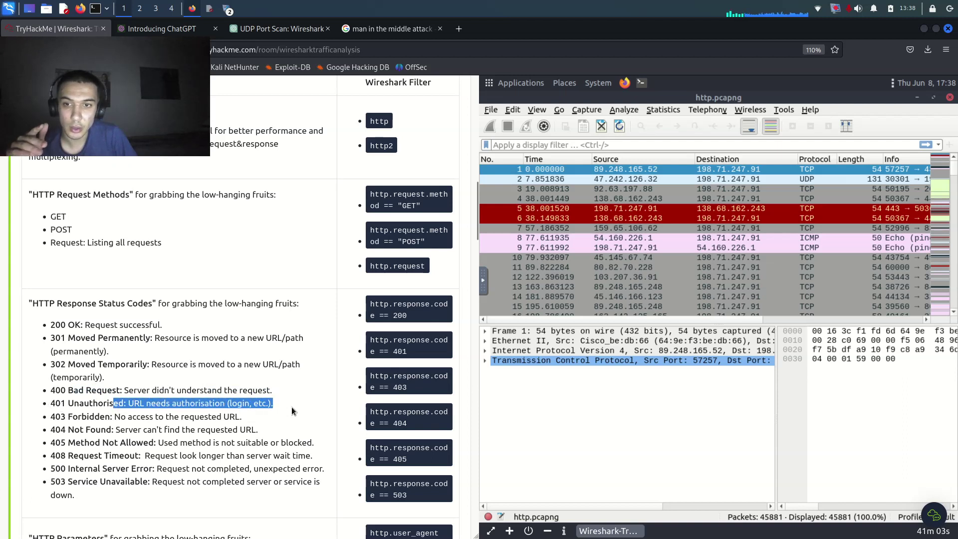
left_click(292, 406)
left_click_drag(61, 418, 105, 418)
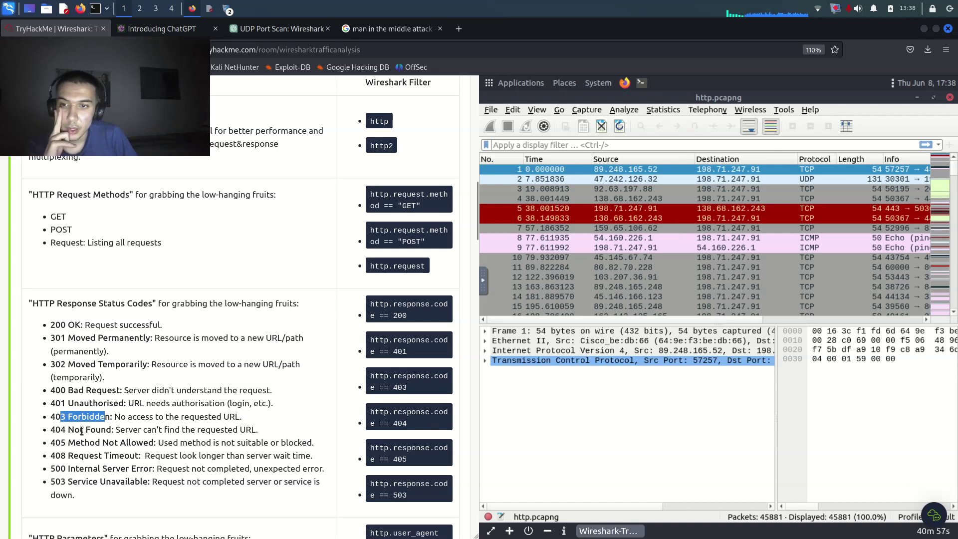
left_click_drag(68, 430, 114, 432)
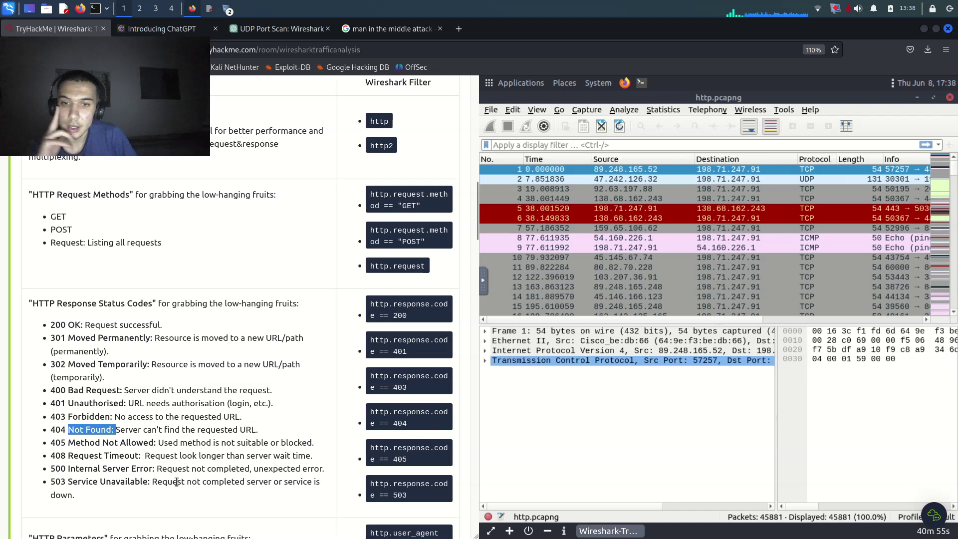
- Read the HTTP Parameters row on user agent, request URI and full URI, highlighting each definition
scroll(177, 482, "down", 3)
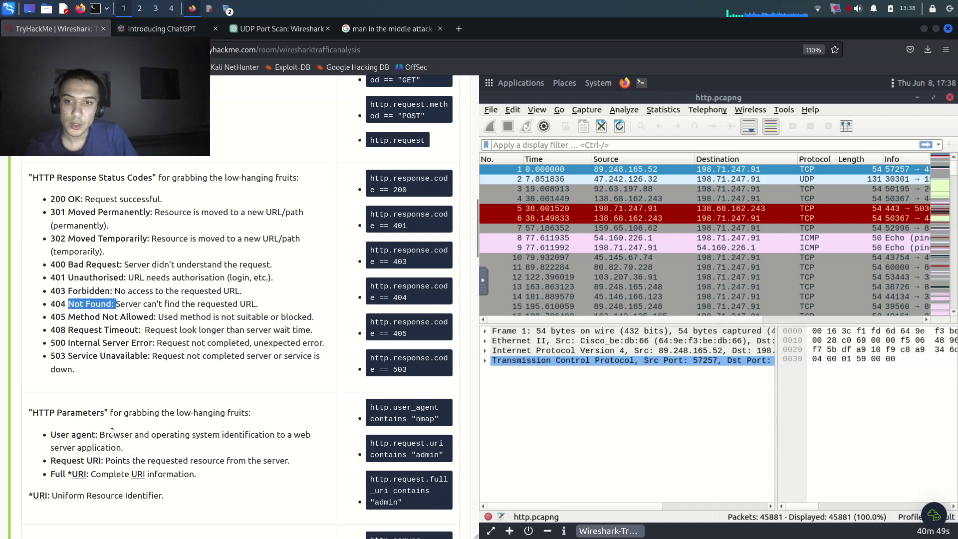
left_click_drag(113, 434, 295, 431)
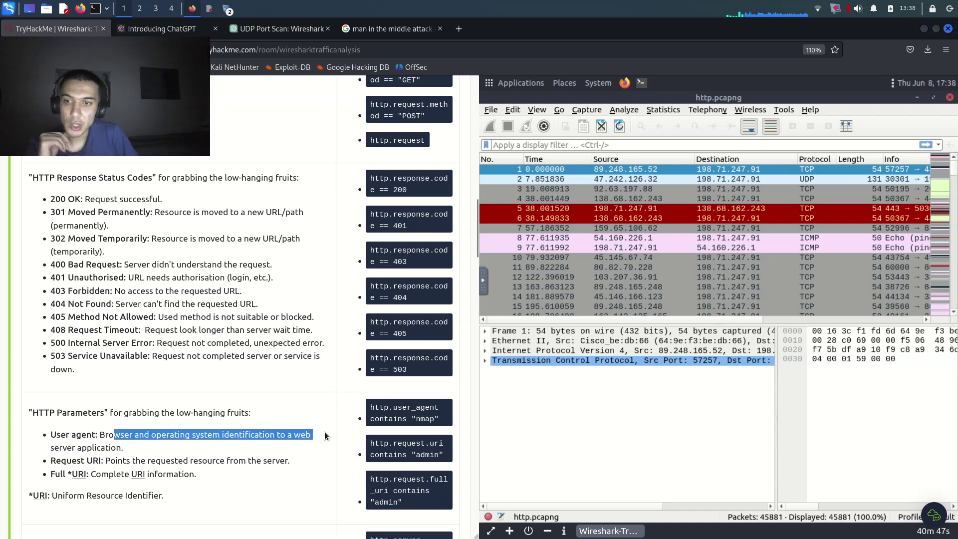
left_click_drag(290, 460, 145, 465)
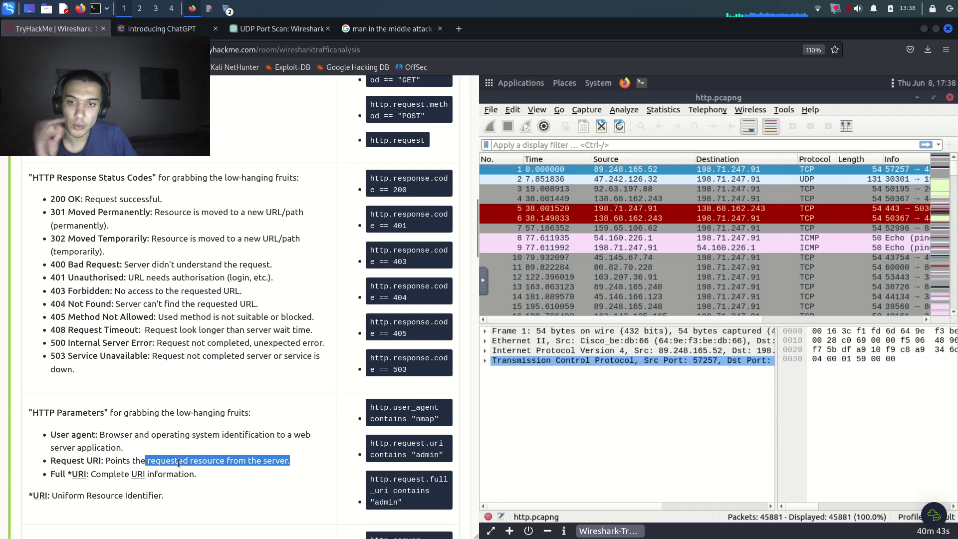
left_click(152, 475)
left_click_drag(60, 474, 214, 475)
left_click(217, 474)
left_click_drag(59, 497, 210, 492)
left_click(210, 492)
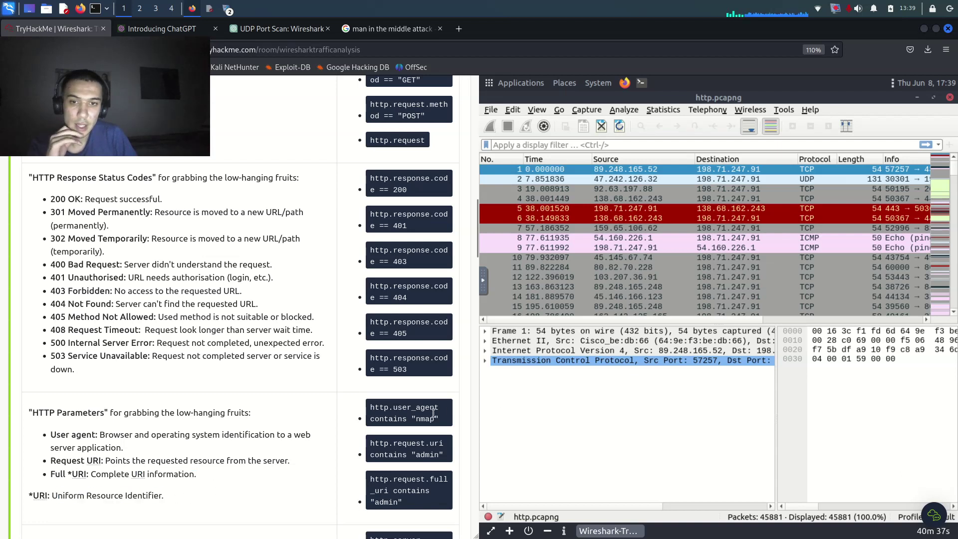
- Look over the server, host and connection parameter filters and continue to the User Agent Analysis filter table
scroll(430, 415, "down", 5)
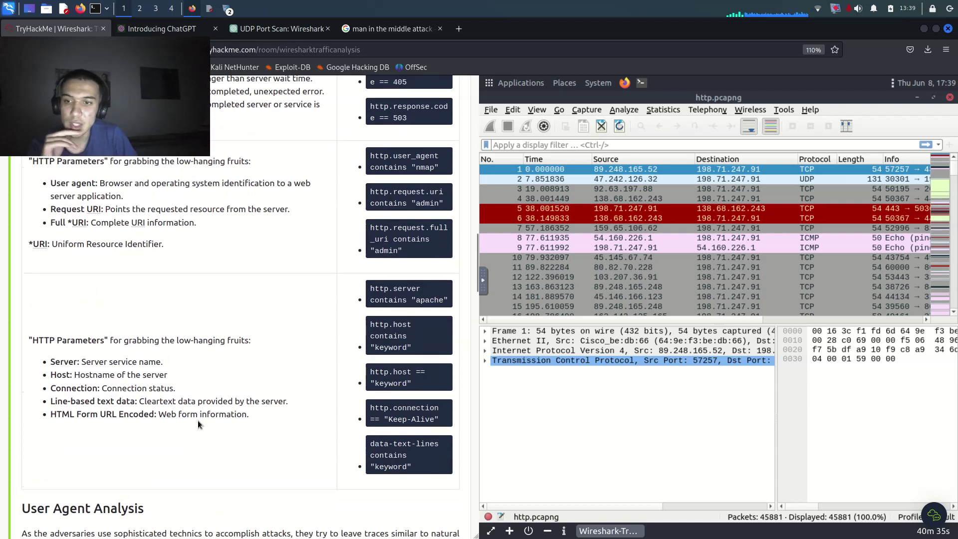
scroll(198, 420, "down", 4)
scroll(186, 414, "up", 4)
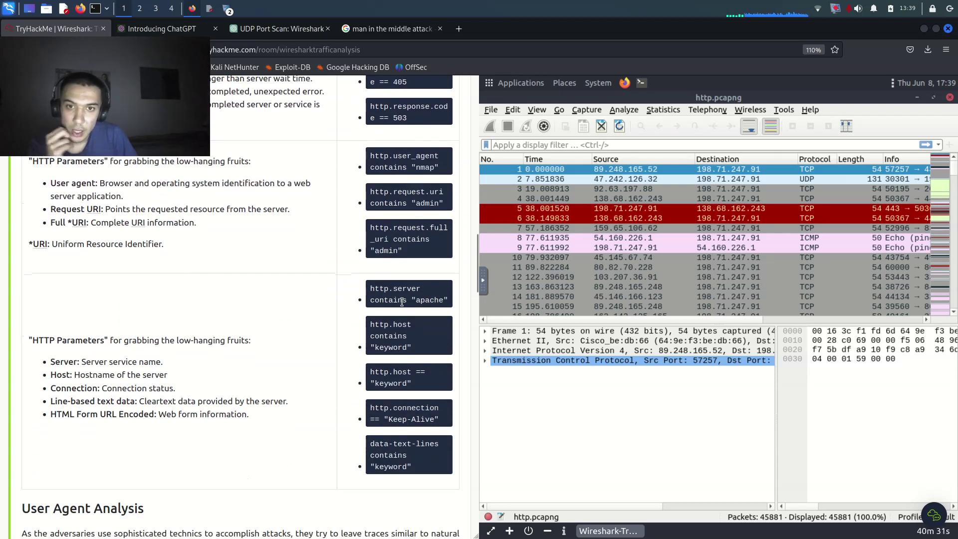
scroll(158, 354, "down", 11)
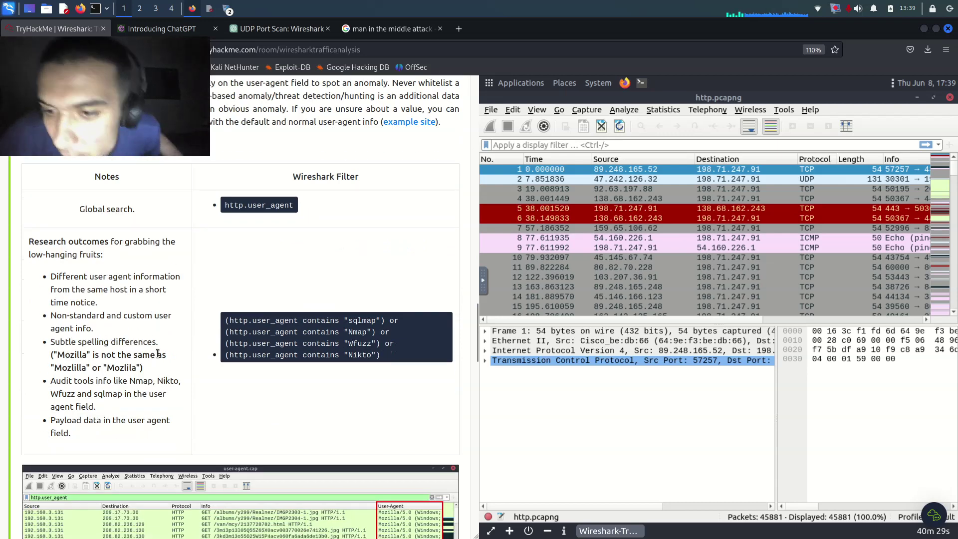
- Read the HTTP task's questions on anomalous user agents and the Log4j attack's starting packet, highlighting their wording
scroll(157, 353, "down", 20)
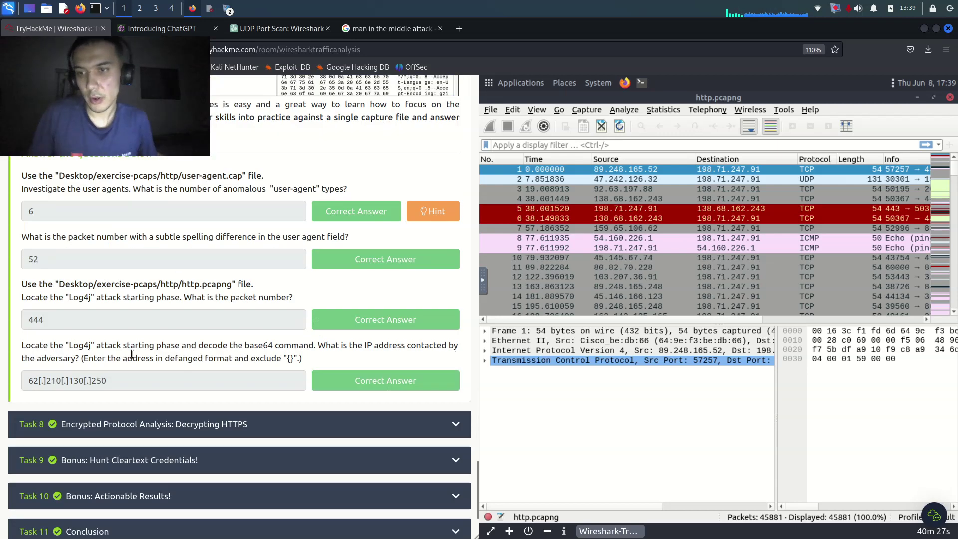
scroll(132, 353, "up", 3)
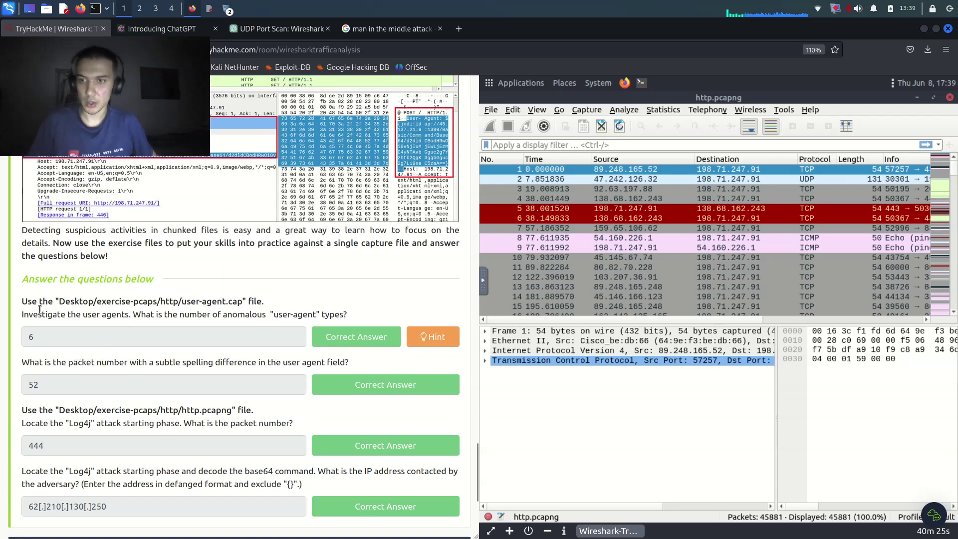
left_click_drag(25, 316, 173, 314)
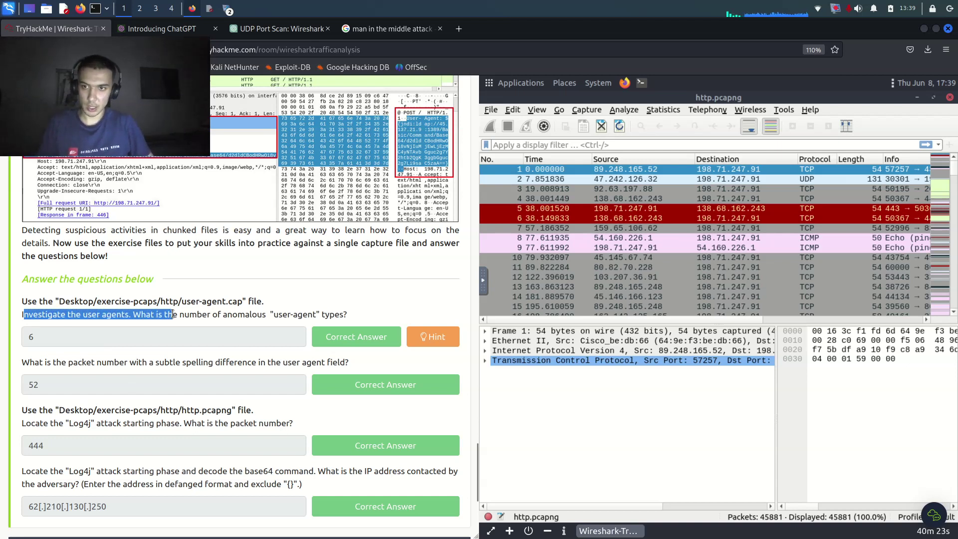
left_click(173, 314)
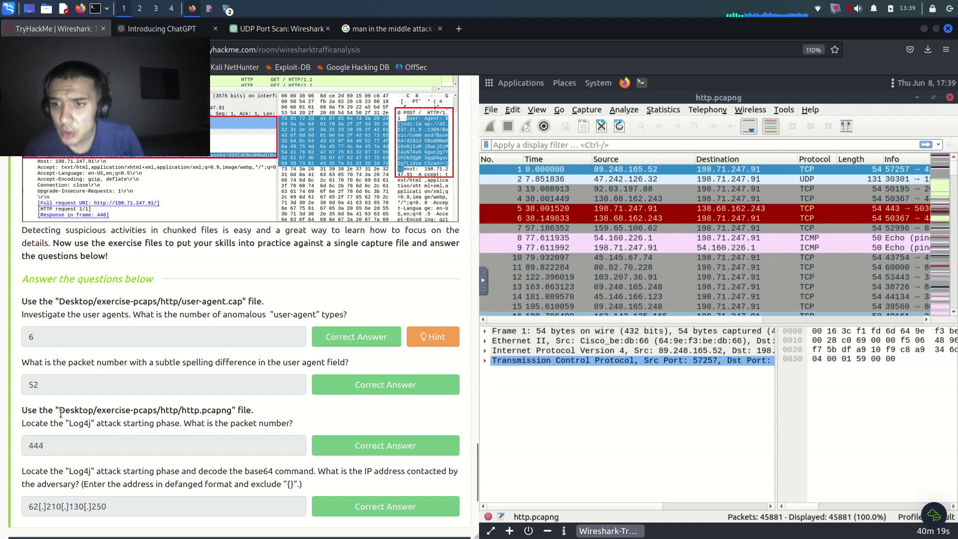
left_click(29, 424)
left_click_drag(22, 424, 333, 418)
left_click(334, 418)
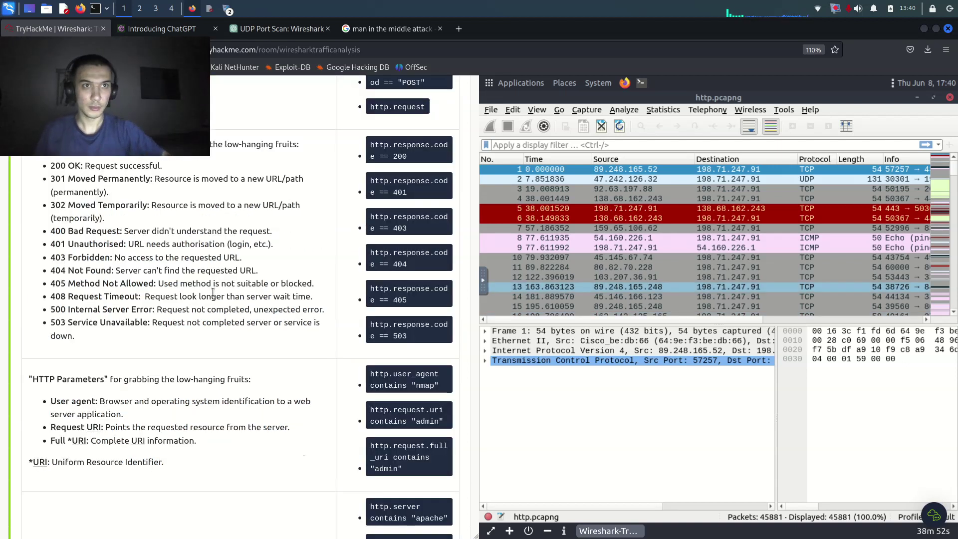
- Read the User Agent Analysis section, highlighting its heading and the sentences on spotting anomalies in the user-agent field
scroll(249, 253, "down", 4)
scroll(249, 253, "down", 4)
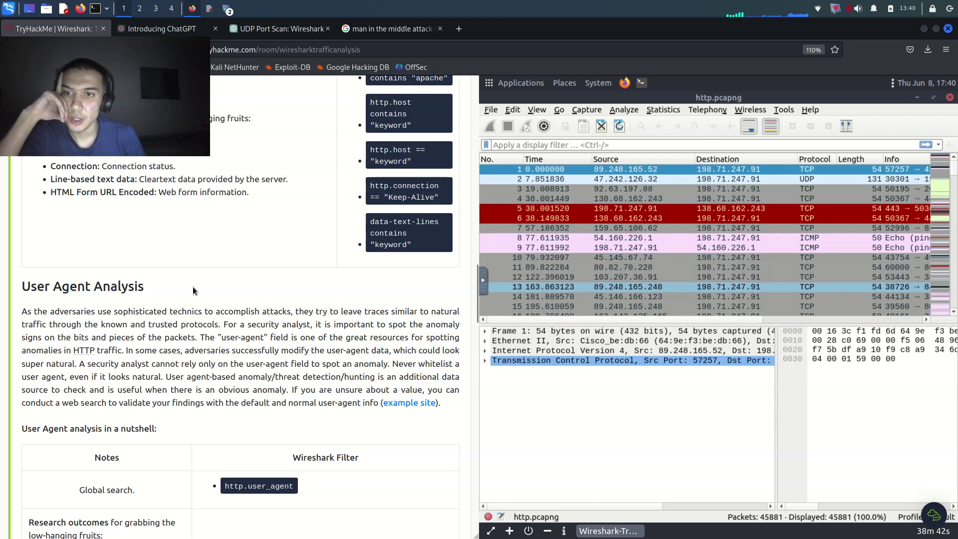
left_click_drag(114, 315, 465, 337)
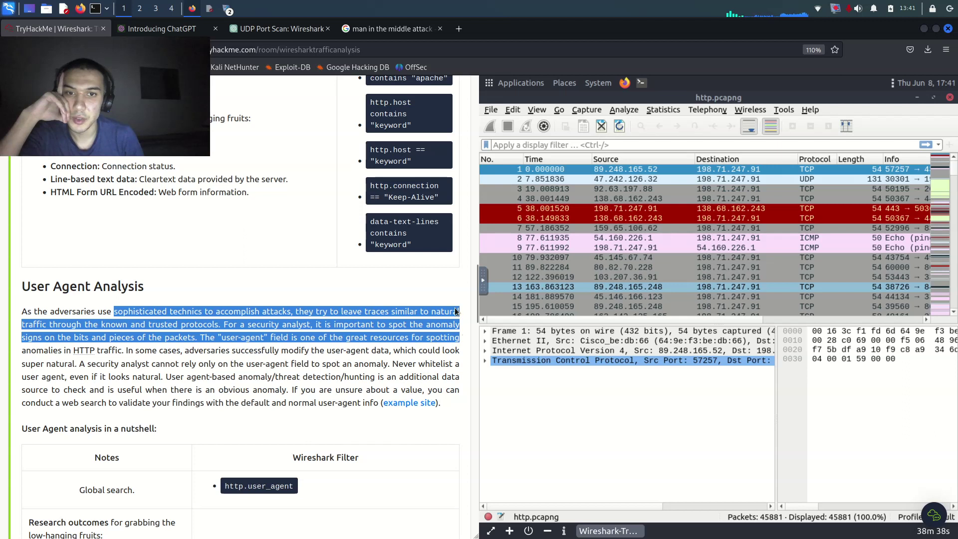
left_click_drag(22, 287, 126, 281)
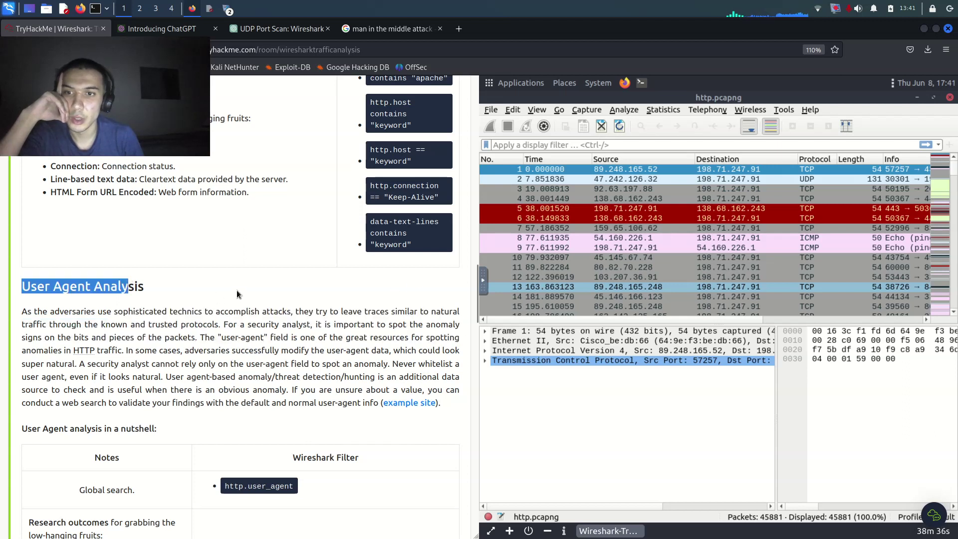
left_click_drag(223, 325, 453, 358)
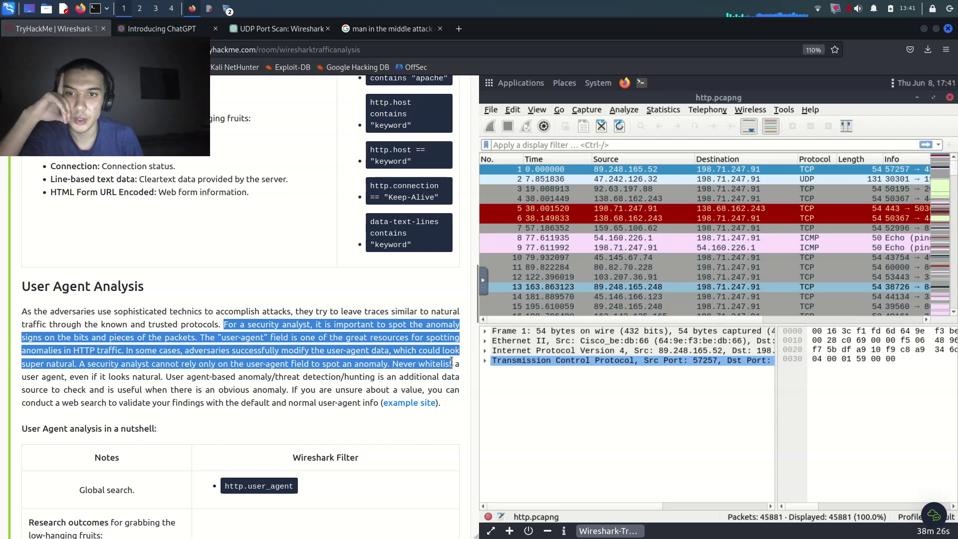
scroll(452, 361, "down", 3)
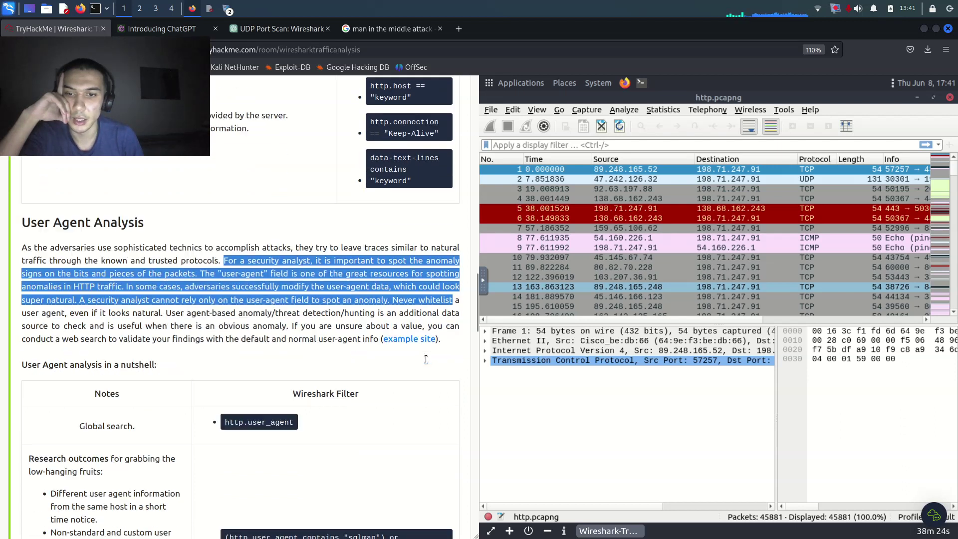
left_click(394, 379)
scroll(240, 338, "down", 2)
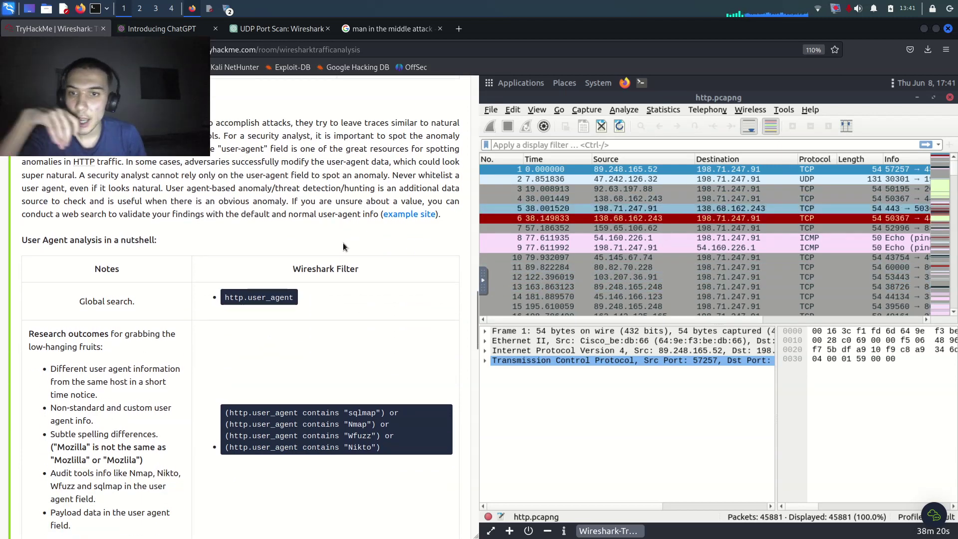
- Look over the user-agent filter table, the example capture and the Log4j Analysis section
scroll(307, 294, "down", 2)
scroll(319, 295, "down", 6)
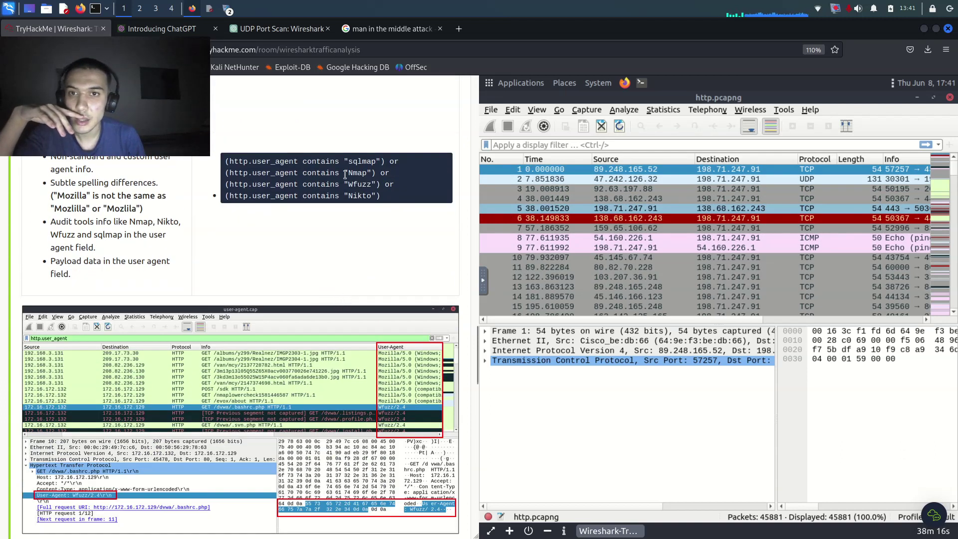
scroll(352, 198, "down", 10)
scroll(352, 197, "down", 4)
scroll(319, 214, "up", 4)
left_click_drag(24, 258, 151, 232)
left_click(198, 229)
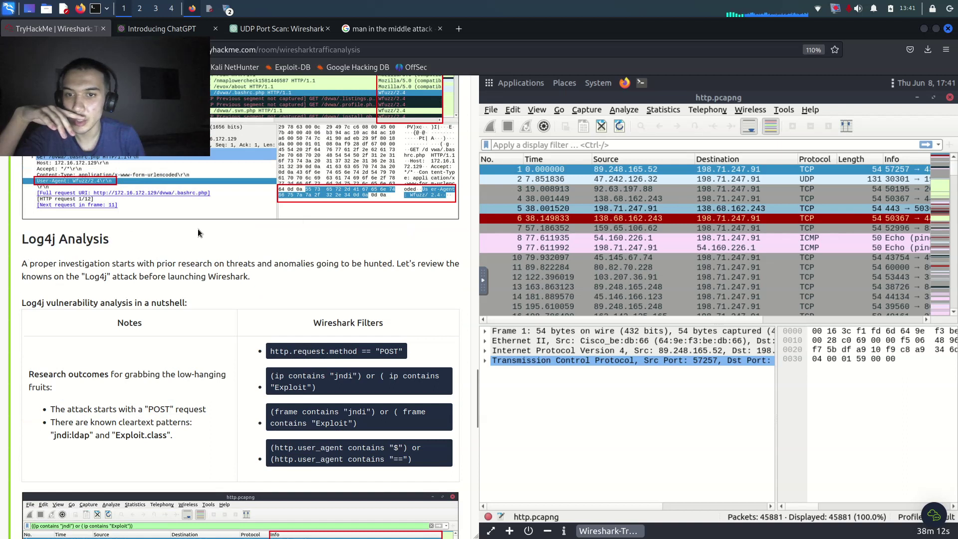
- Close http.pcapng and open user-agent.cap from the http exercise folder, as the first question requires
scroll(197, 229, "down", 15)
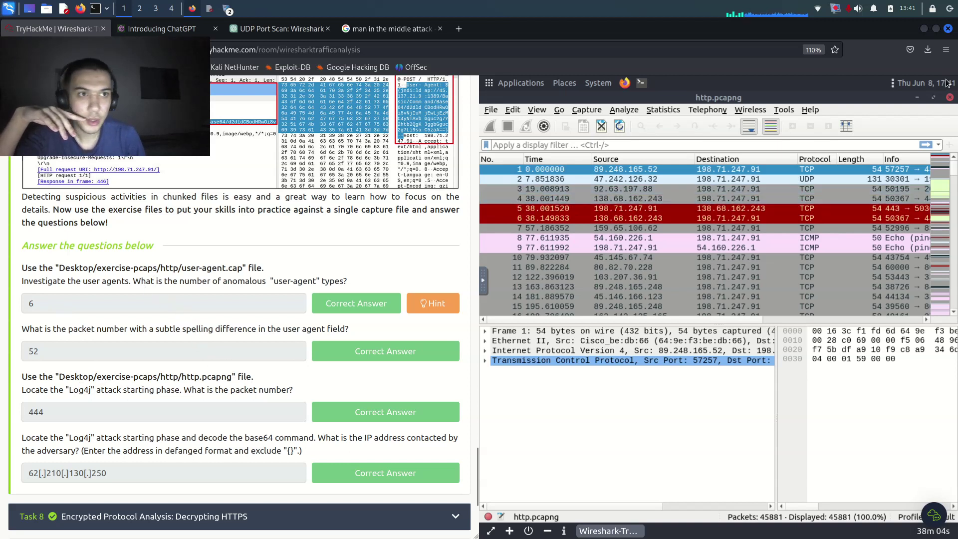
left_click(950, 97)
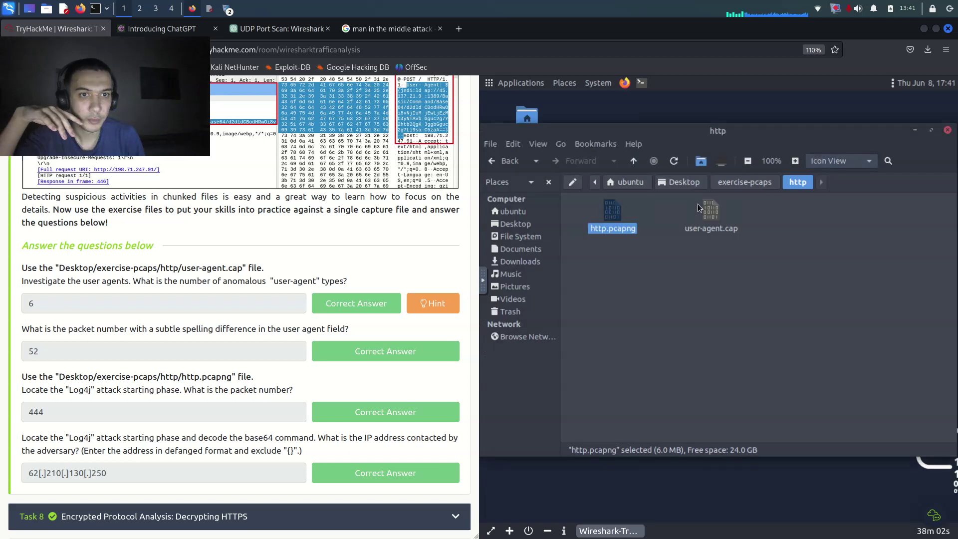
left_click(705, 209)
double_click(691, 208)
- Apply the display filter http.user_agent from the notes to the user-agent.cap packets
scroll(227, 206, "up", 10)
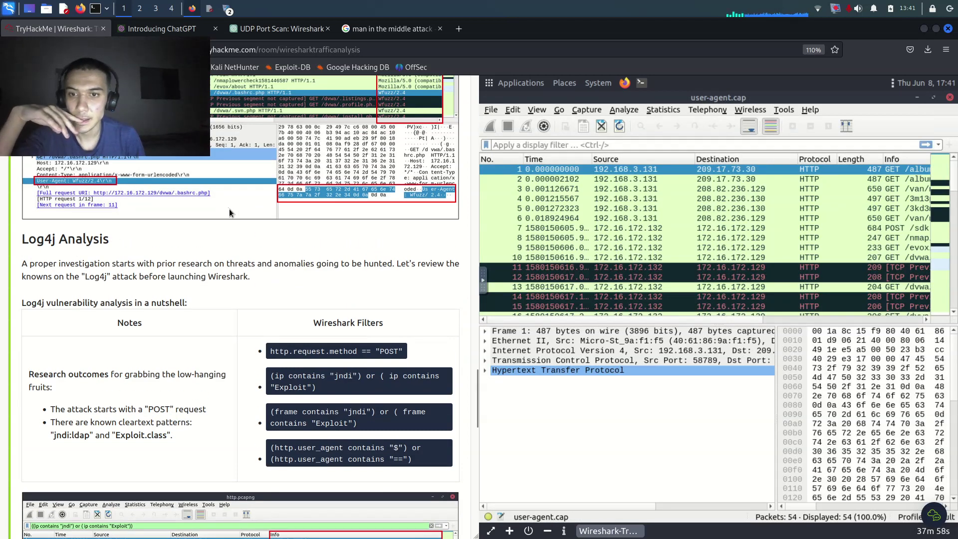
scroll(229, 208, "up", 5)
scroll(230, 208, "up", 4)
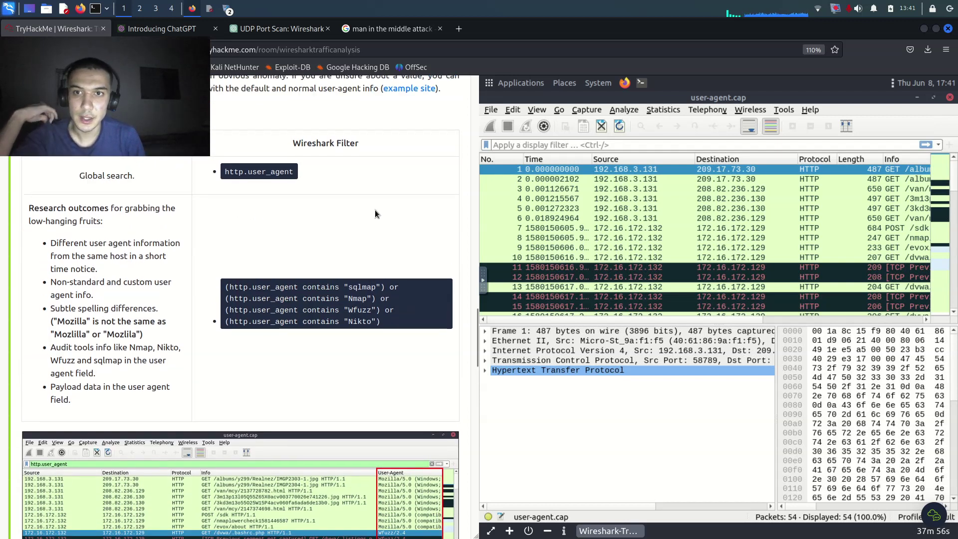
left_click(618, 144)
type("http.user")
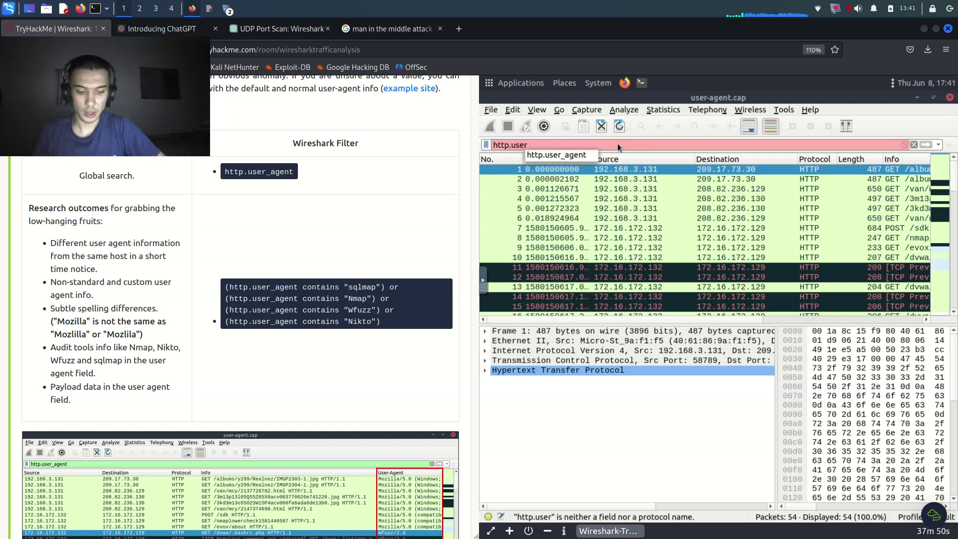
type("_a")
key("Down")
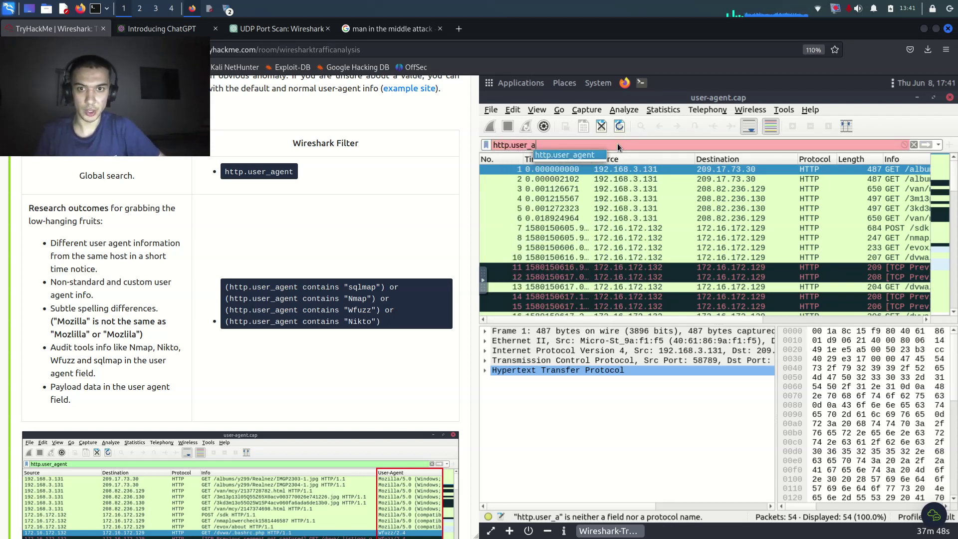
key("Return")
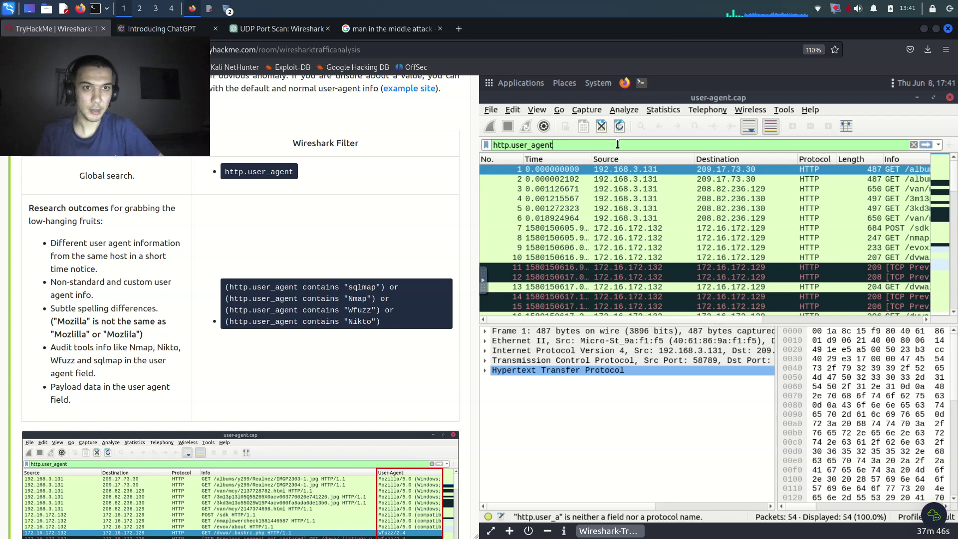
key("Return")
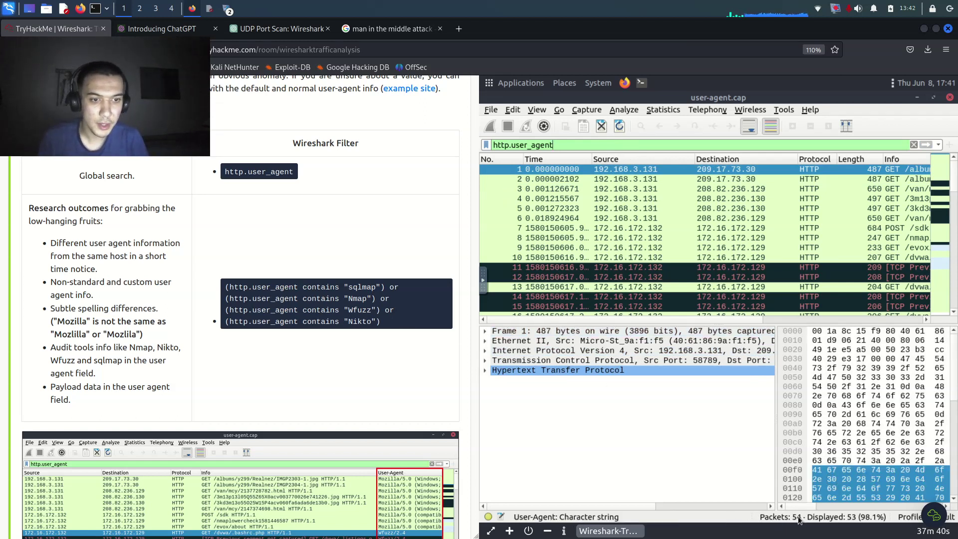
- Reread the question on the number of anomalous user-agent types and review the example capture of the User-Agent column
scroll(313, 325, "down", 8)
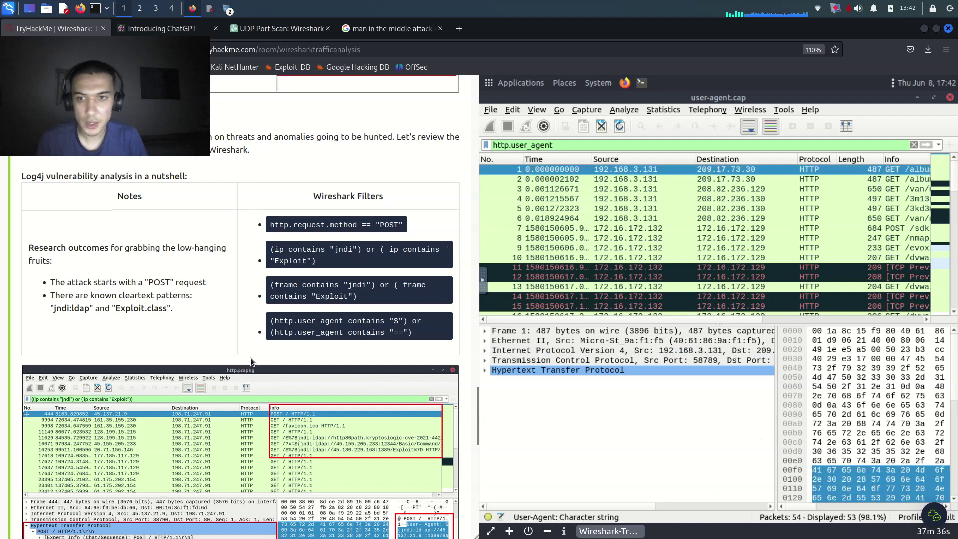
scroll(251, 362, "down", 6)
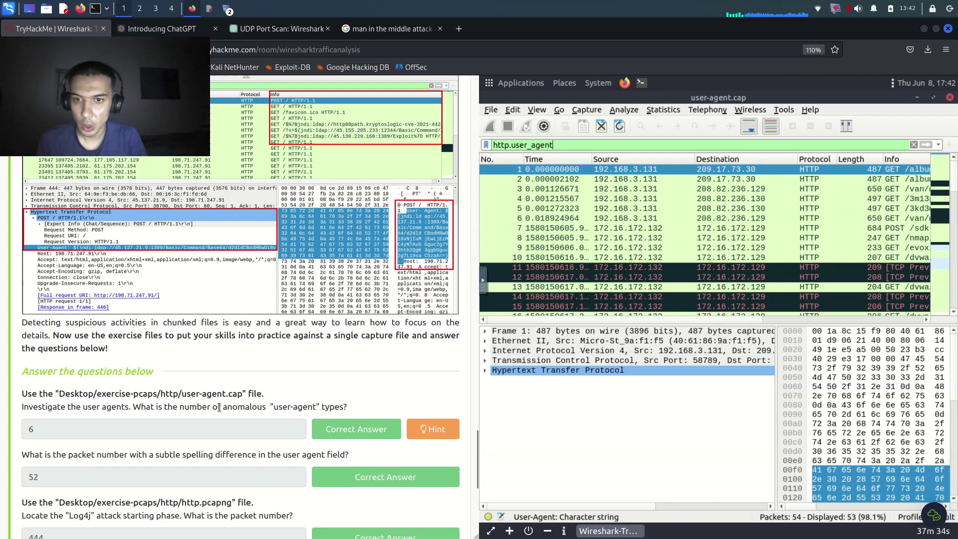
left_click_drag(266, 407, 22, 407)
left_click(368, 398)
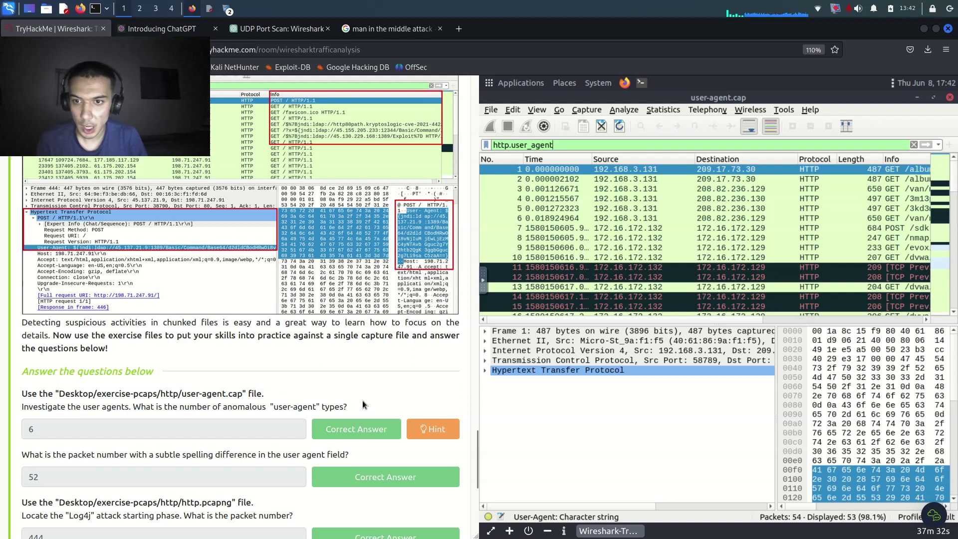
scroll(370, 400, "up", 10)
scroll(370, 401, "down", 2)
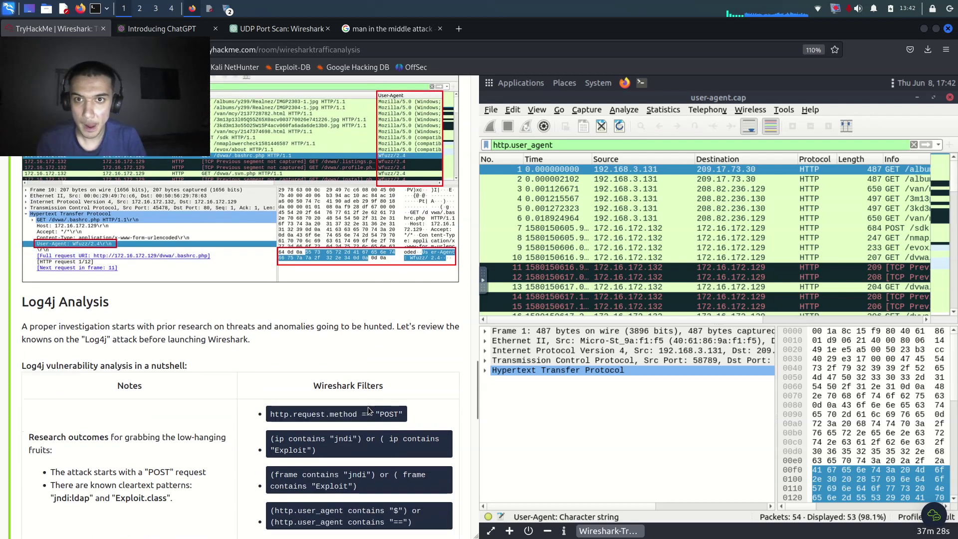
scroll(368, 406, "up", 2)
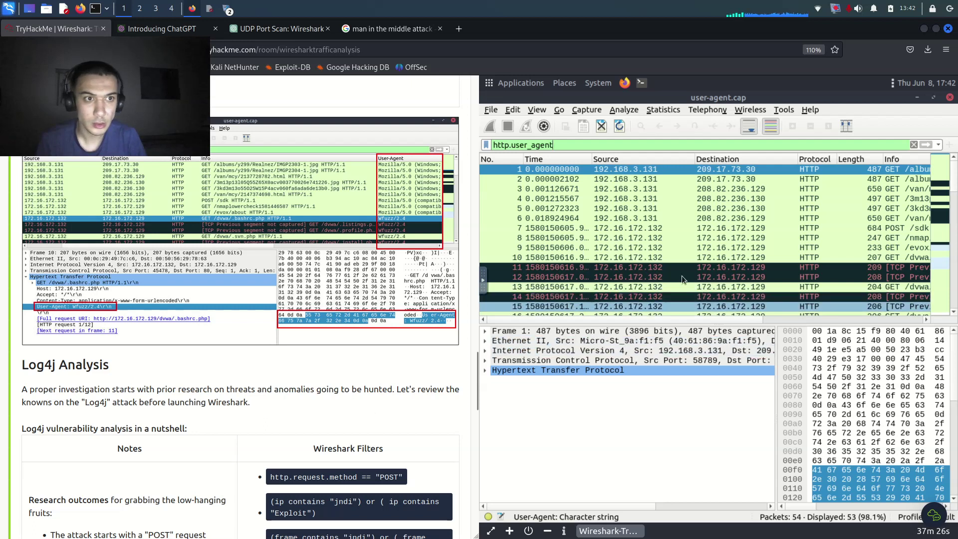
- Extend the display filter to http.user_agent contains "sqlmap" and apply it
scroll(392, 248, "up", 8)
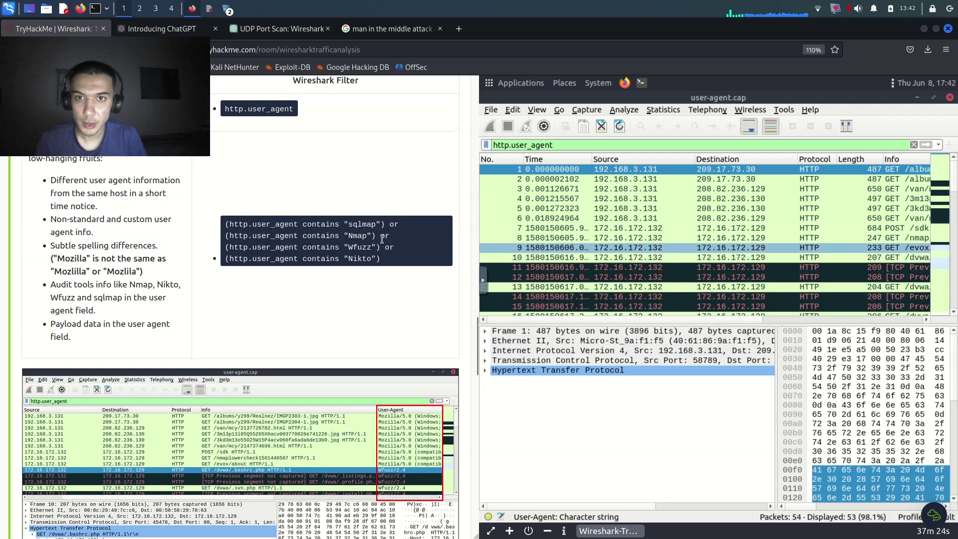
left_click(561, 145)
type("co")
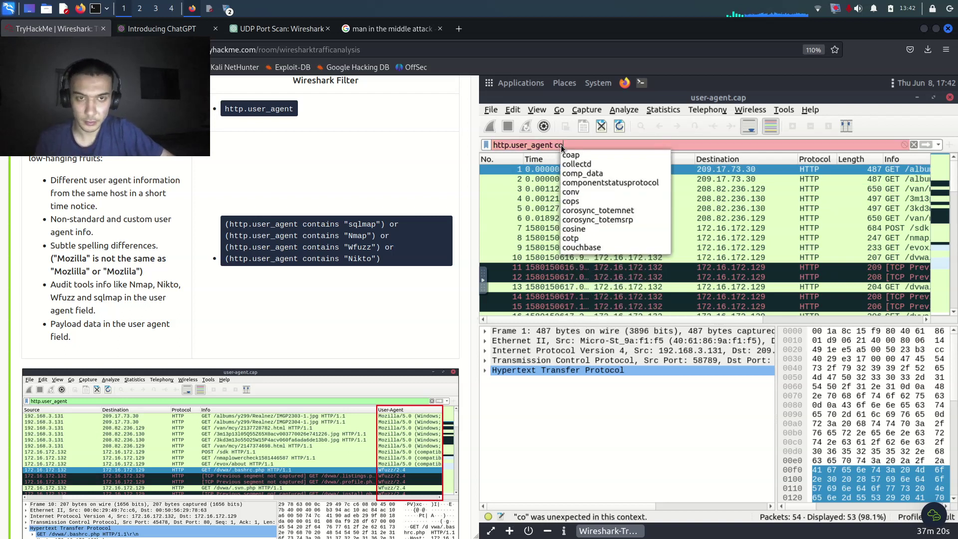
type("ntains \"S\"")
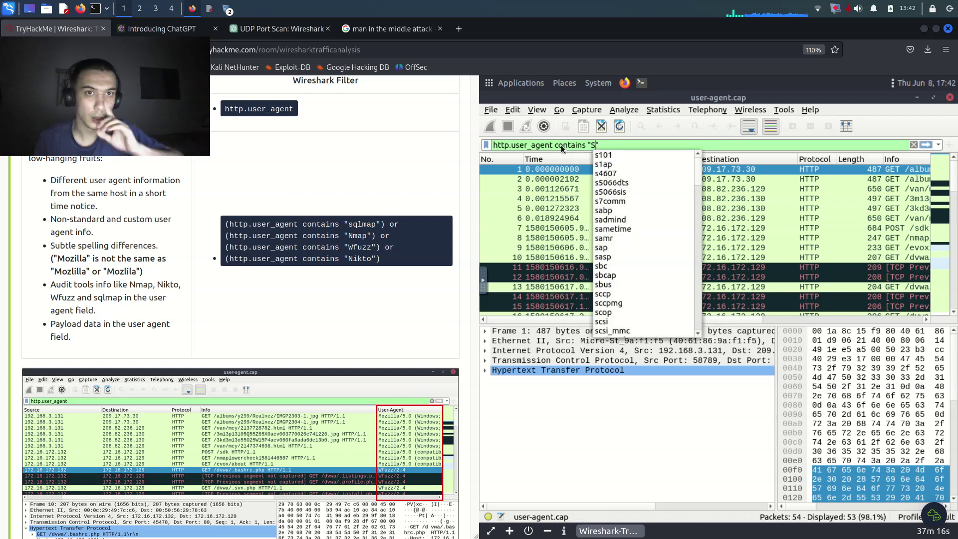
type("a")
key("BackSpace")
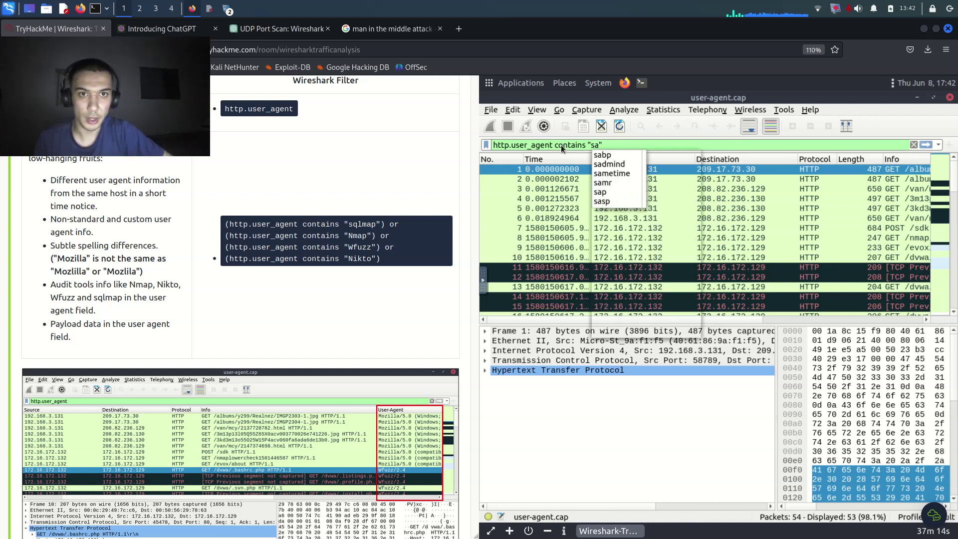
type("qlmap")
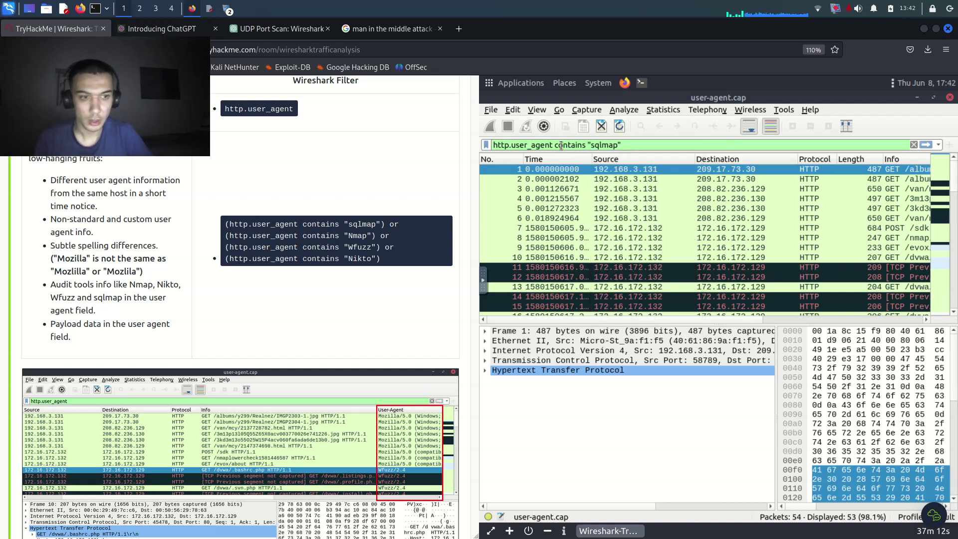
key("Return")
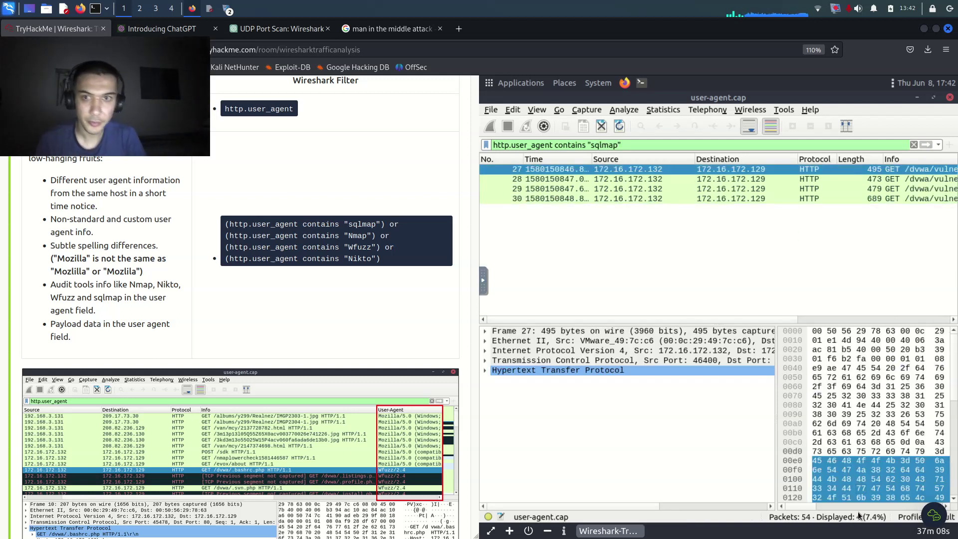
- Replace the filter keyword with nmap and apply http.user_agent contains "nmap"
key("BackSpace")
key("BackSpace")
key("BackSpace")
key("BackSpace")
key("BackSpace")
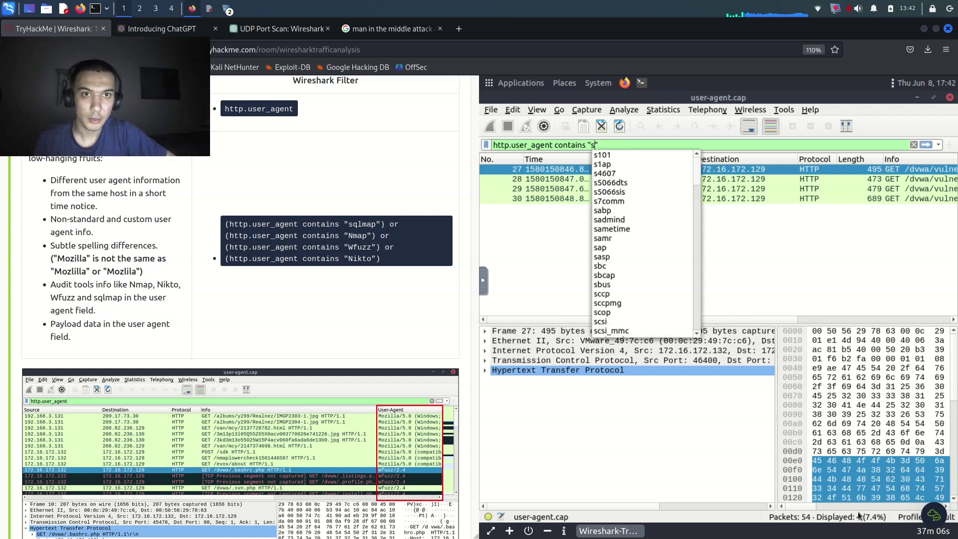
key("BackSpace")
type("nmap")
key("Return")
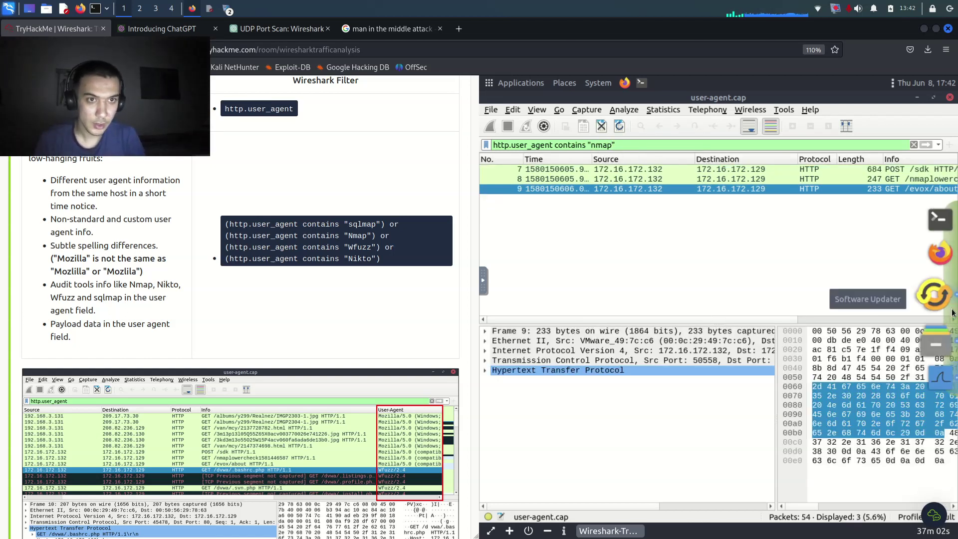
- Replace the filter keyword with Wfuzz and apply http.user_agent contains "Wfuzz"
key("BackSpace")
key("BackSpace")
key("BackSpace")
key("BackSpace")
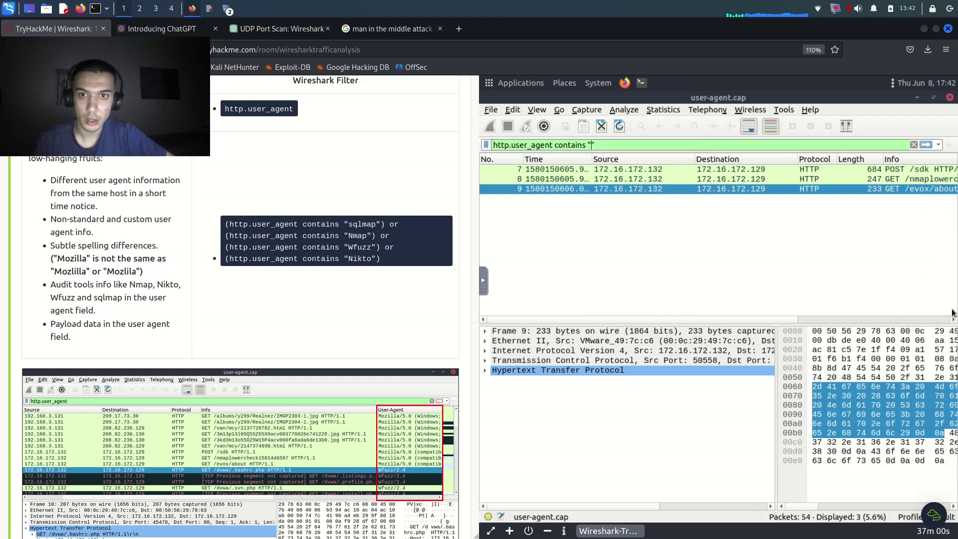
type("Wfu")
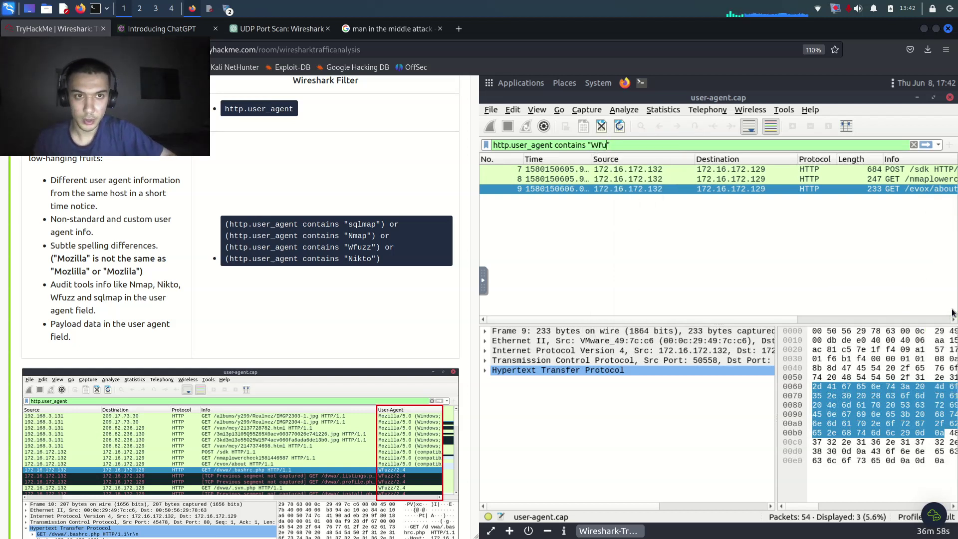
type("zz")
key("Return")
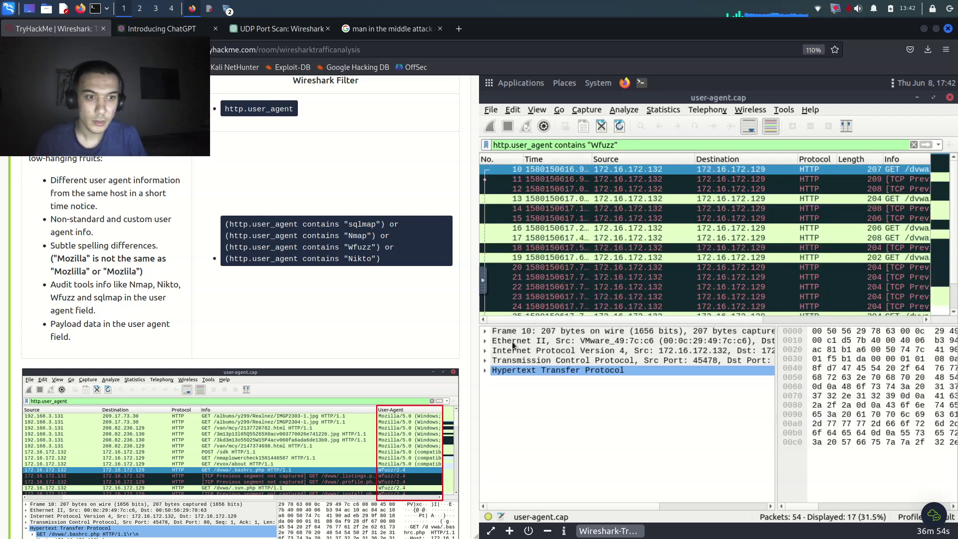
- Reread the question on the number of anomalous user-agent types and read through its hint
scroll(214, 301, "down", 15)
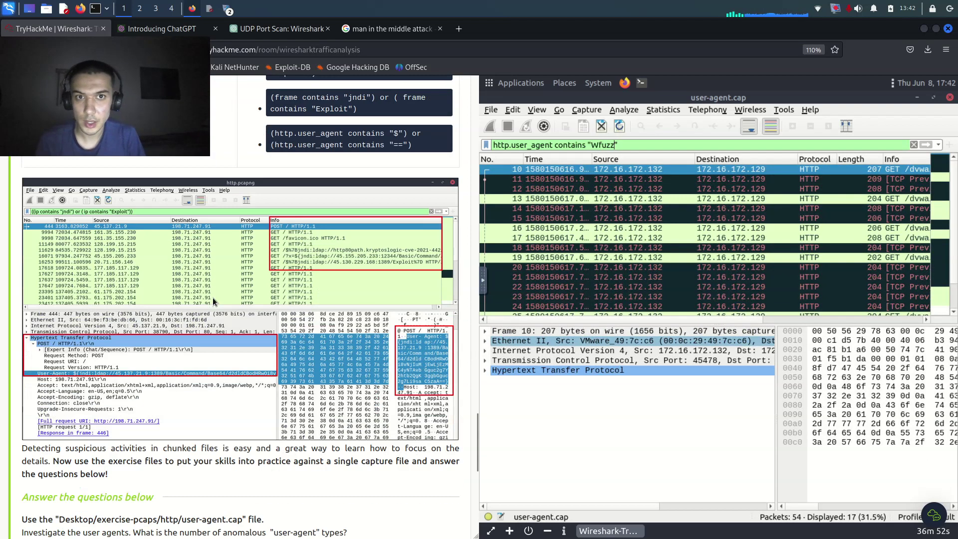
scroll(212, 297, "down", 5)
scroll(206, 306, "up", 1)
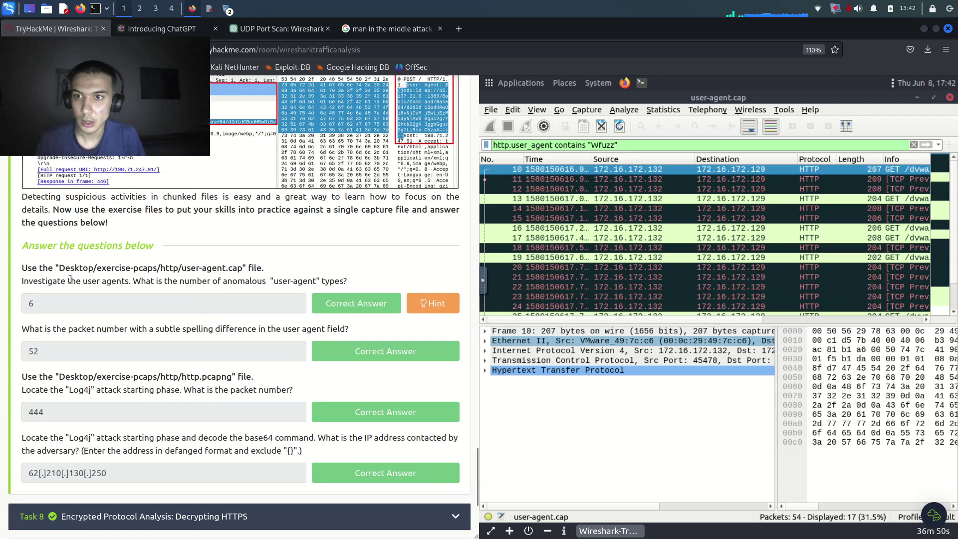
left_click_drag(25, 283, 373, 290)
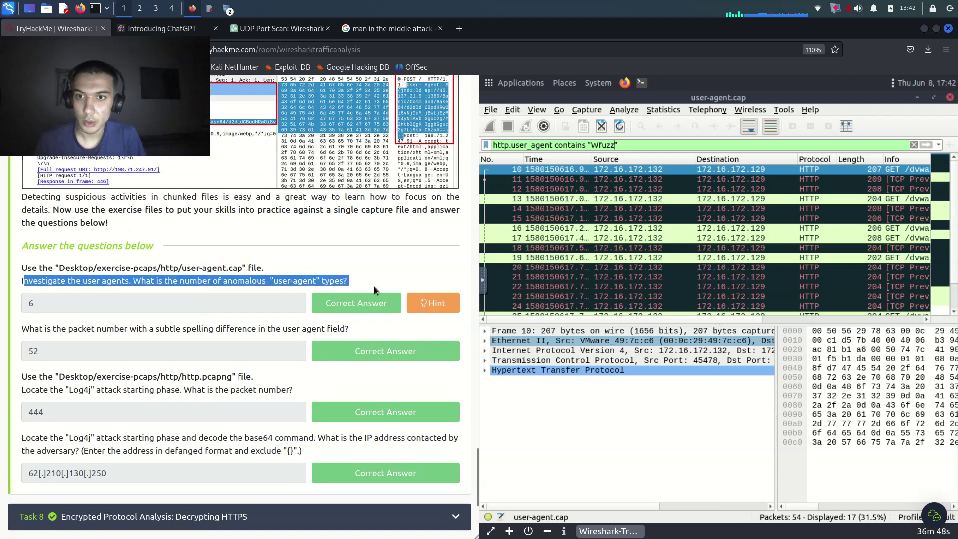
left_click(377, 287)
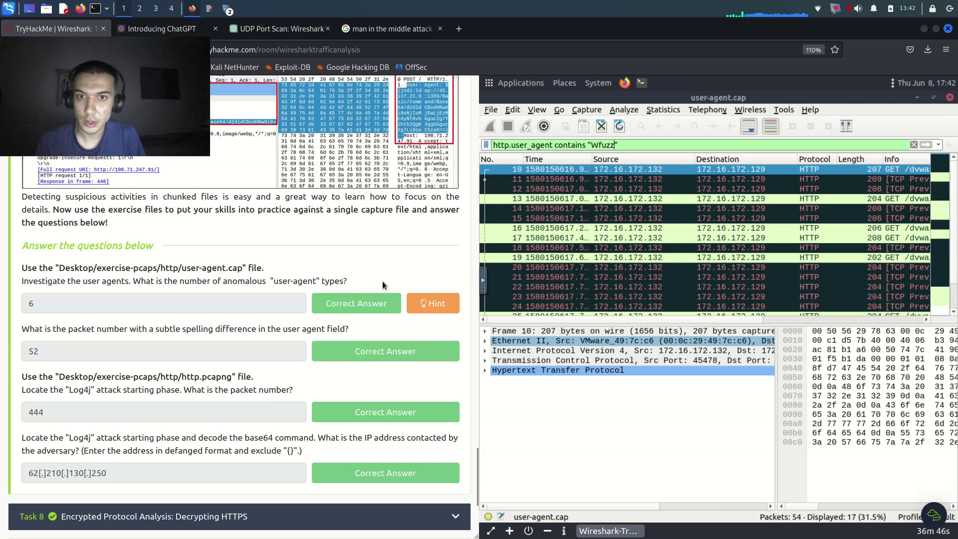
left_click(442, 308)
left_click_drag(363, 134, 597, 145)
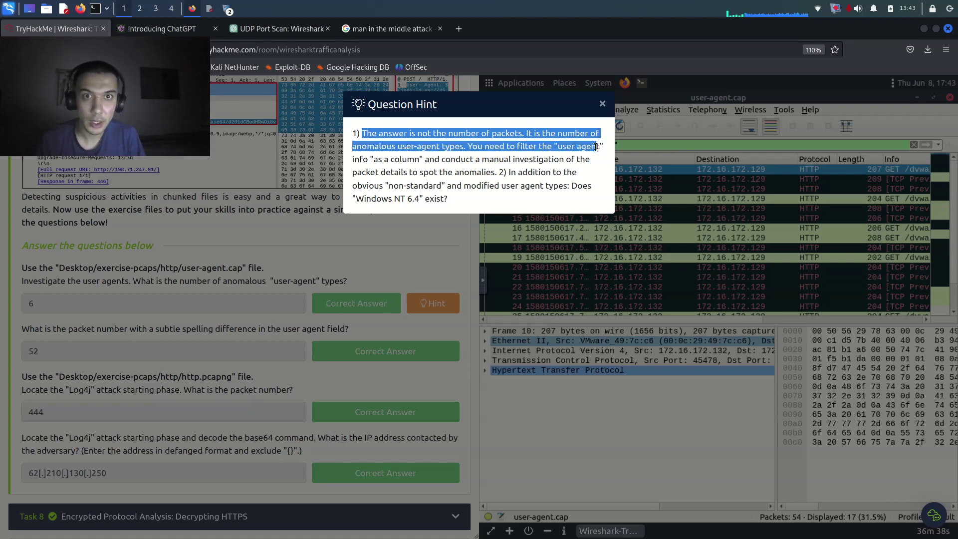
left_click_drag(601, 151, 598, 157)
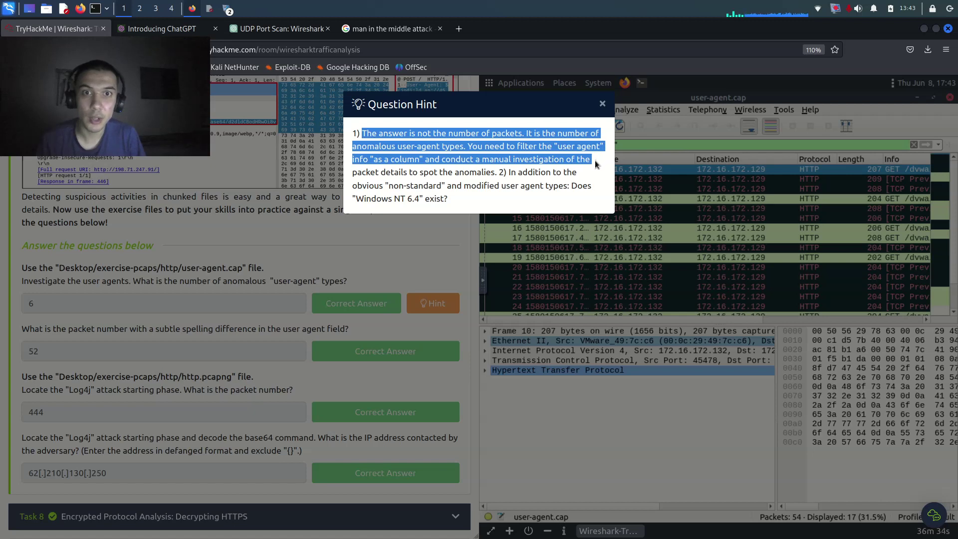
left_click_drag(594, 161, 590, 169)
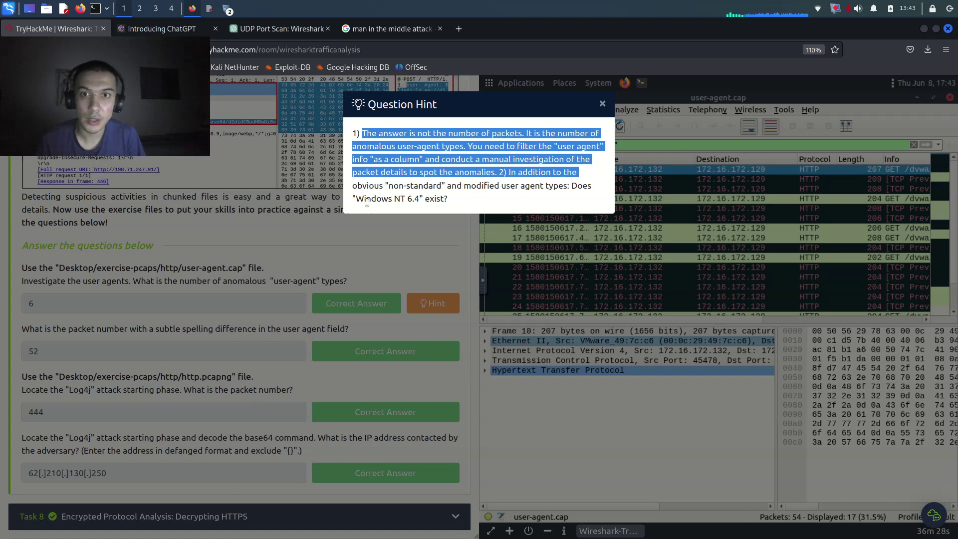
left_click_drag(355, 199, 452, 201)
left_click(602, 103)
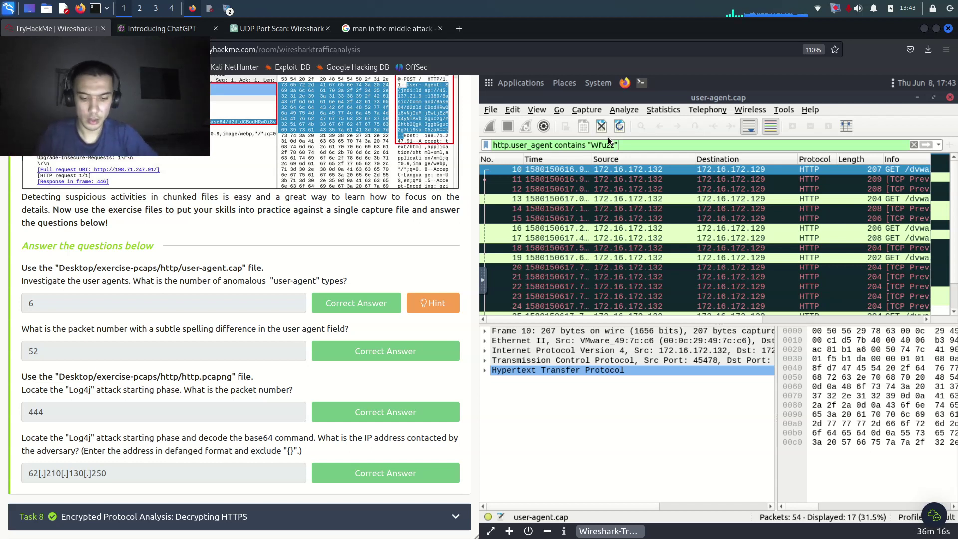
- Enclose the http.user_agent contains "Wfuzz" condition in parentheses
type(")")
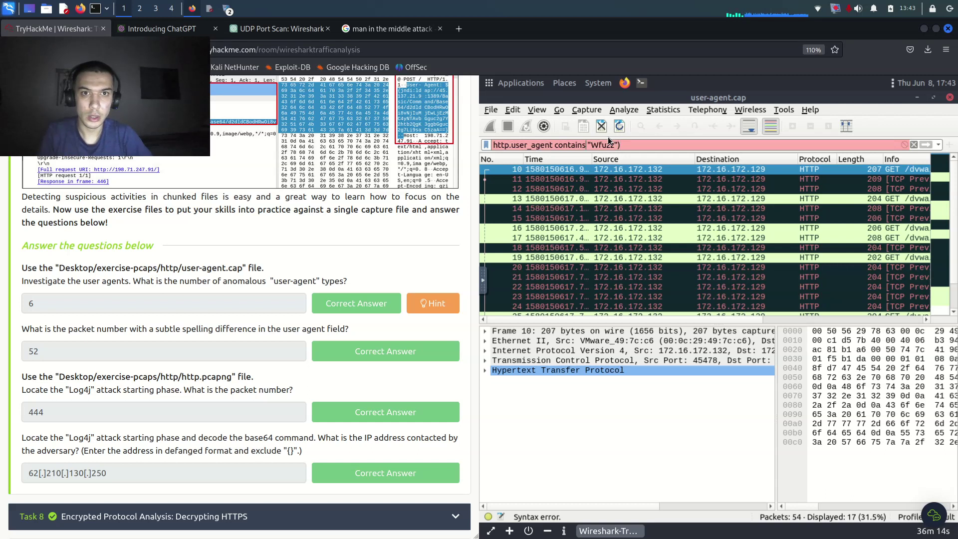
key("Home")
type("(")
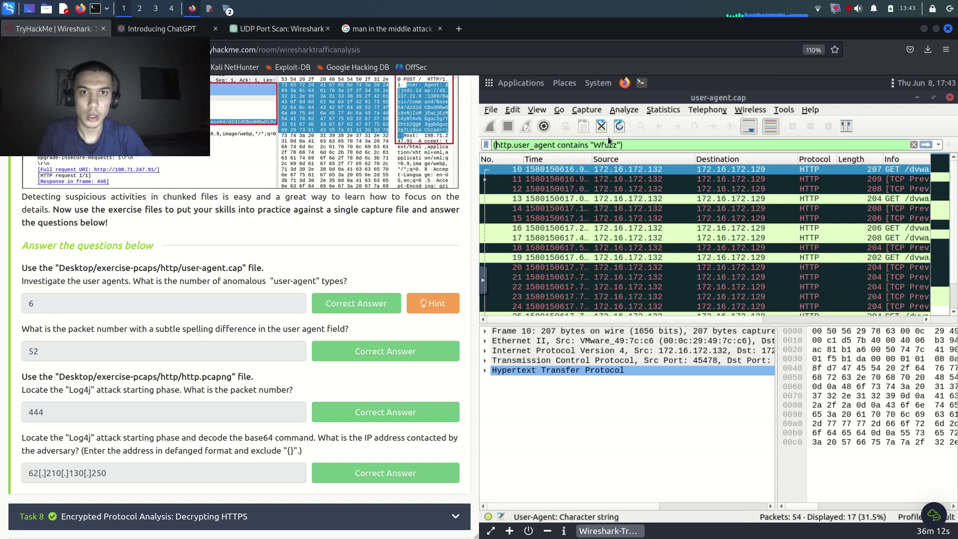
key("Right")
key("Right")
key("Right")
key("Right")
key("Right")
key("Right")
key("Right")
key("Right")
key("Right")
key("Right")
key("Right")
key("Right")
key("Right")
key("Right")
key("Right")
key("Right")
key("Right")
key("Right")
key("Right")
key("Right")
key("Right")
key("Right")
key("Right")
key("Right")
- Append or (http.user_agent contains "sqlmap") to the Wfuzz display filter, following the notes, and apply it
scroll(232, 280, "up", 10)
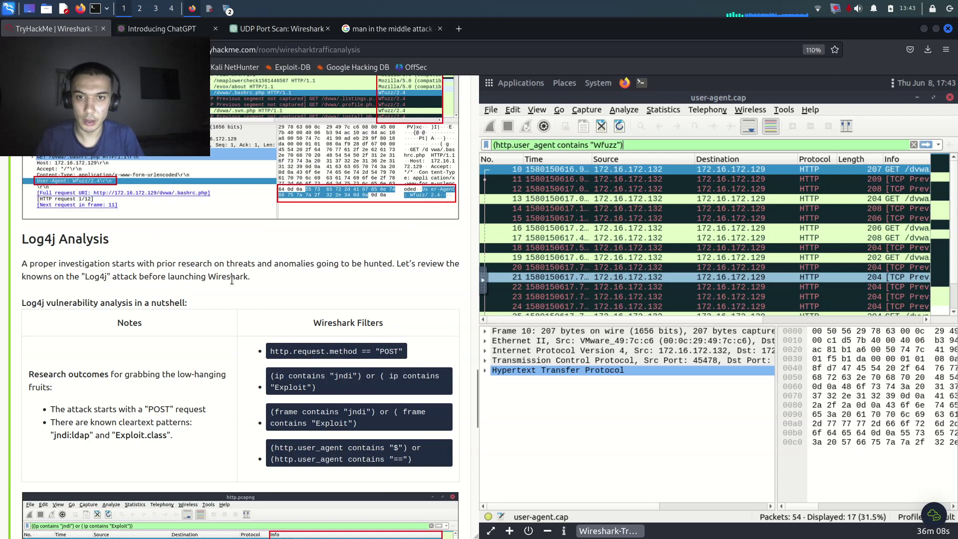
scroll(232, 280, "up", 7)
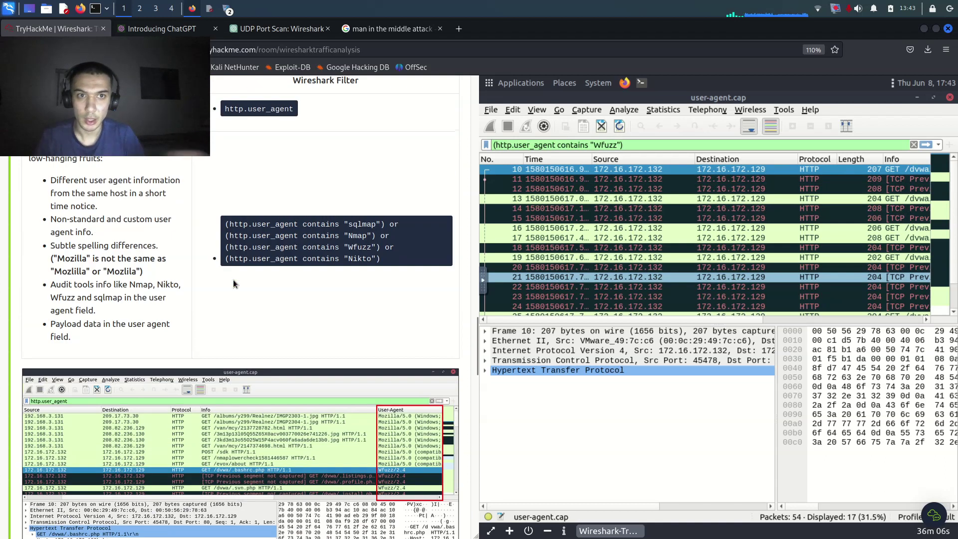
type("pr")
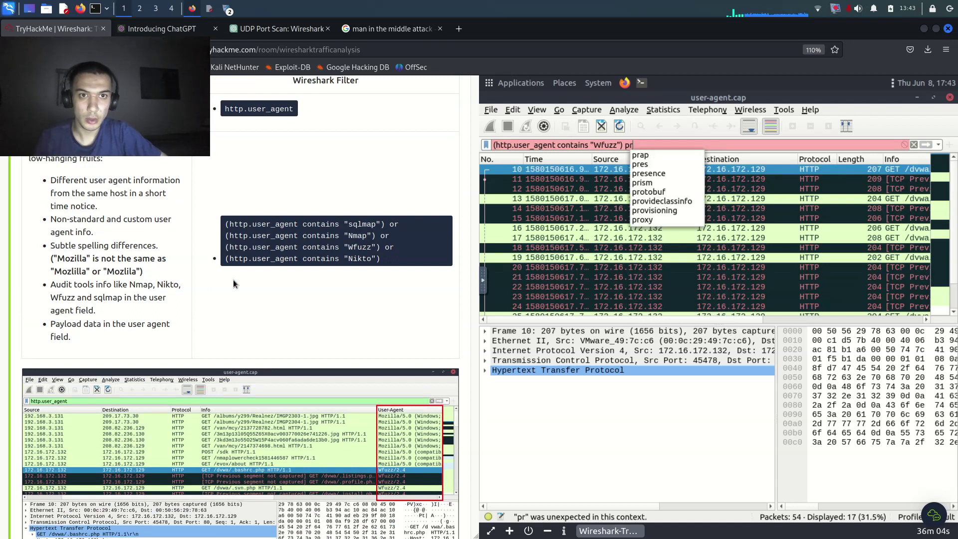
key("BackSpace")
key("BackSpace")
key("BackSpace")
type("or ")
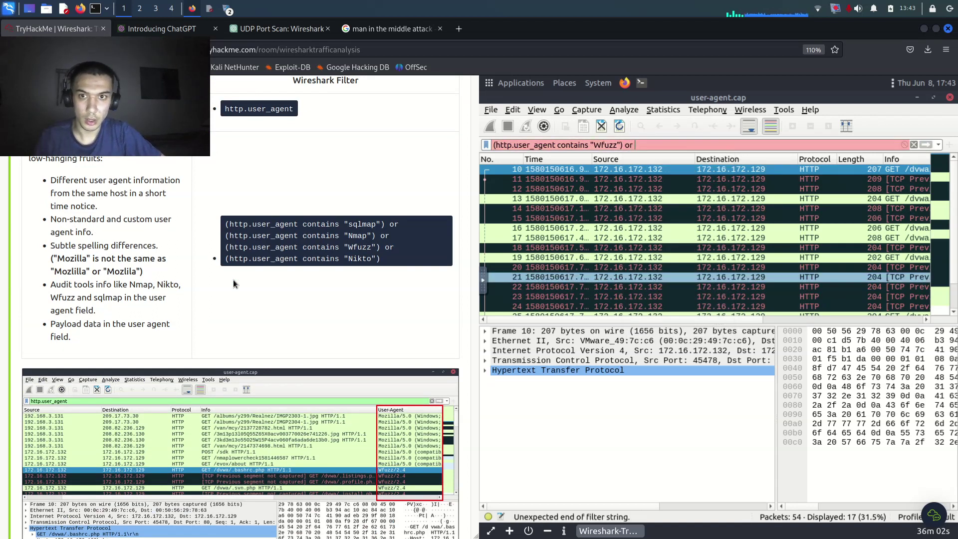
type("(gtt)")
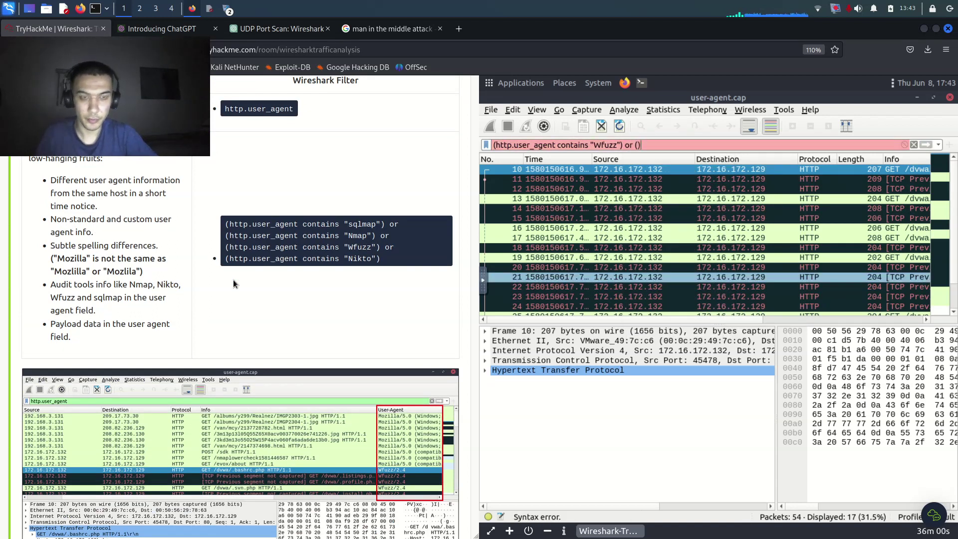
key("BackSpace")
key("BackSpace")
key("BackSpace")
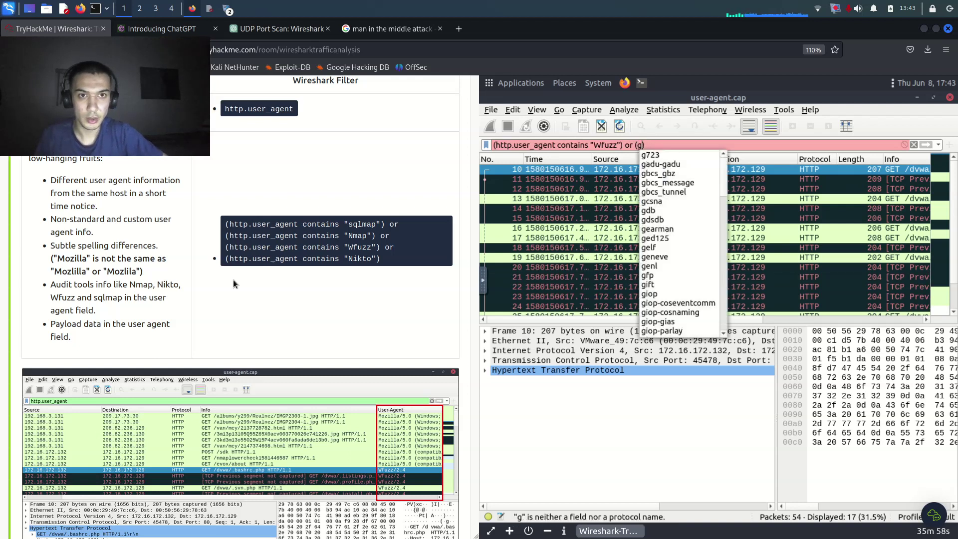
type("http")
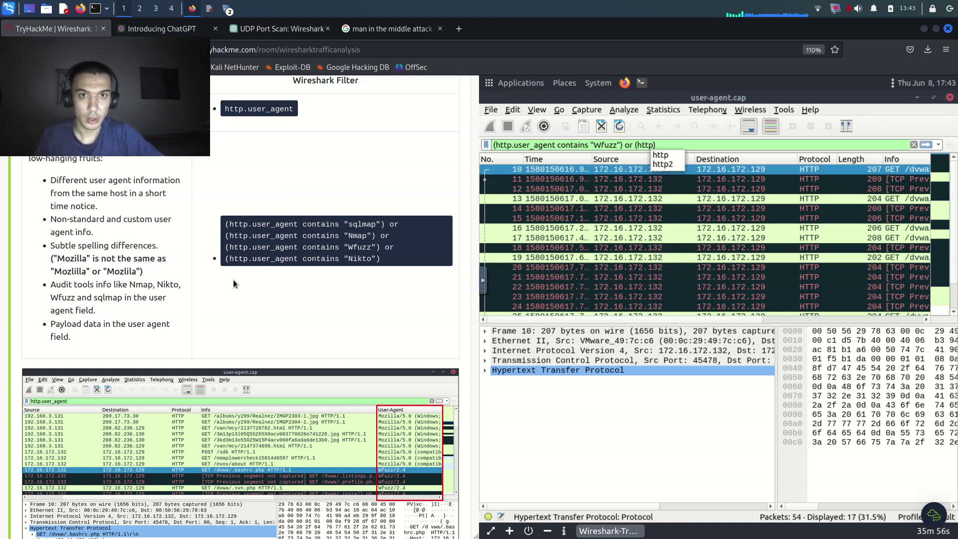
type(".user_agent \"\"")
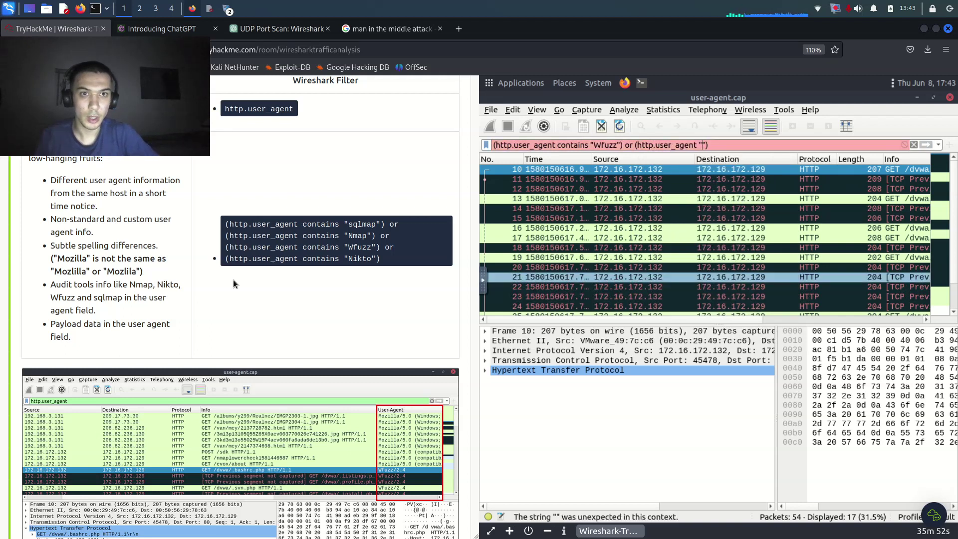
type("sqlmap")
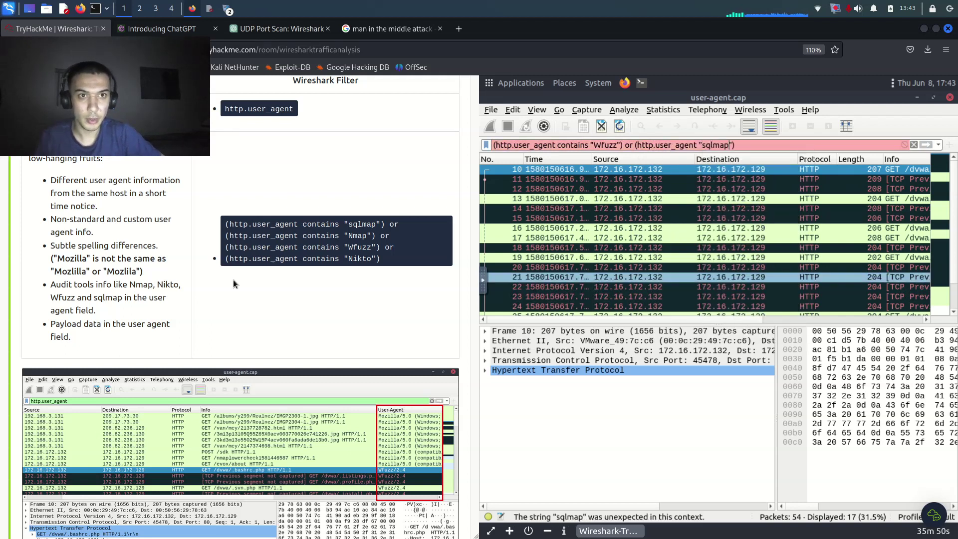
key("Right")
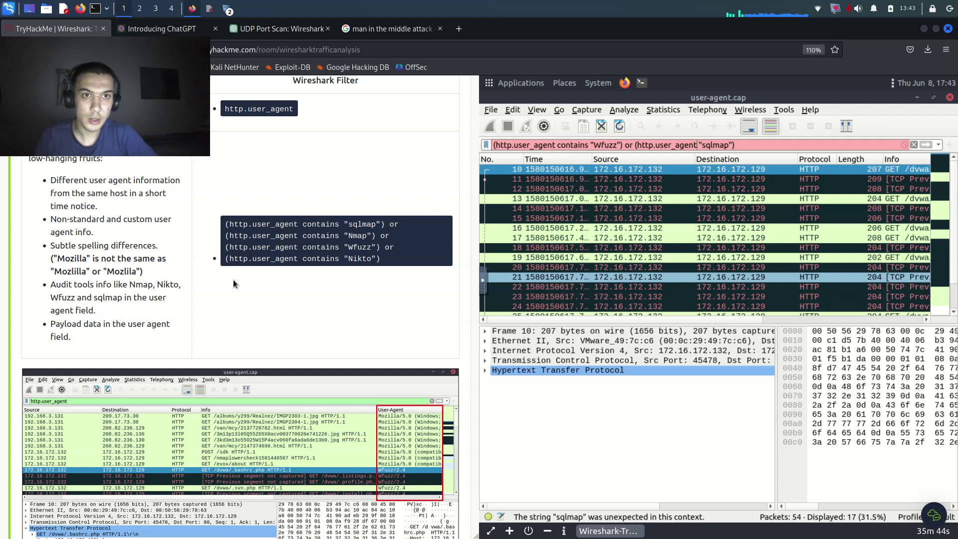
type("contains")
key("Return")
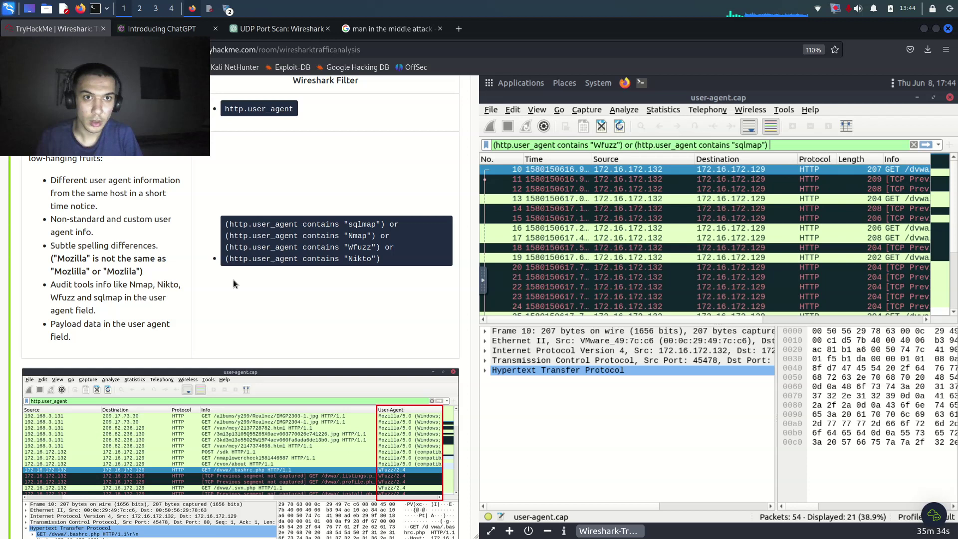
- Append or (http.user_agent contains "nmap") to the combined display filter and apply it
type("or ")
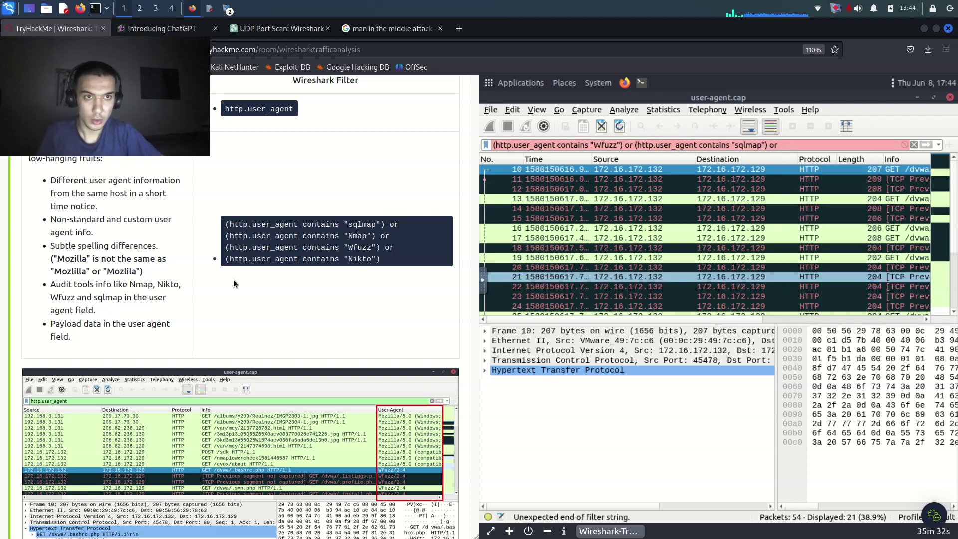
type("(http")
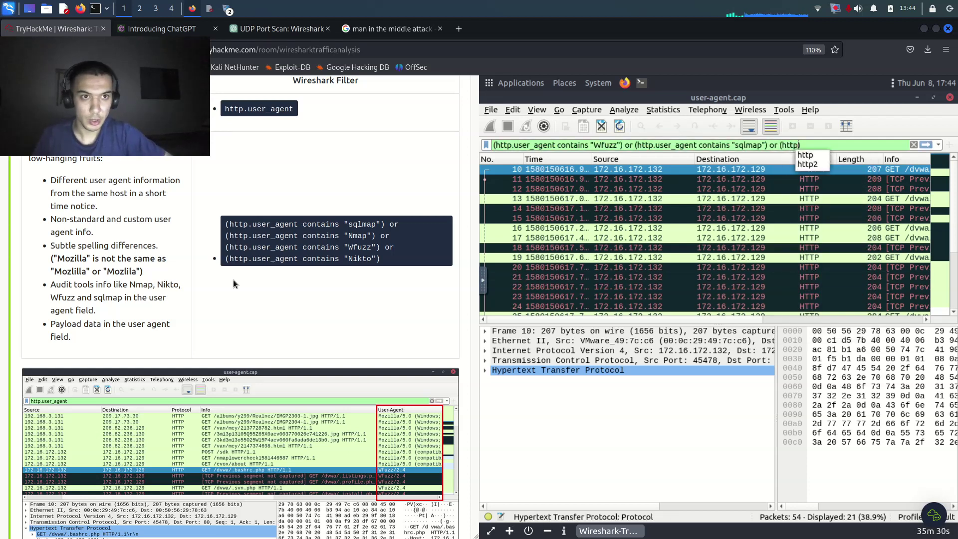
type(".")
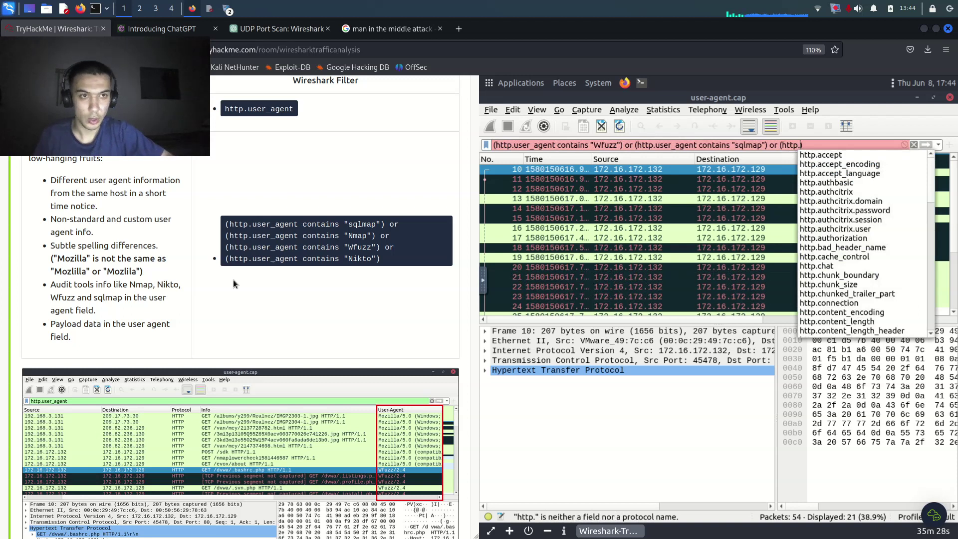
type("user_agent c")
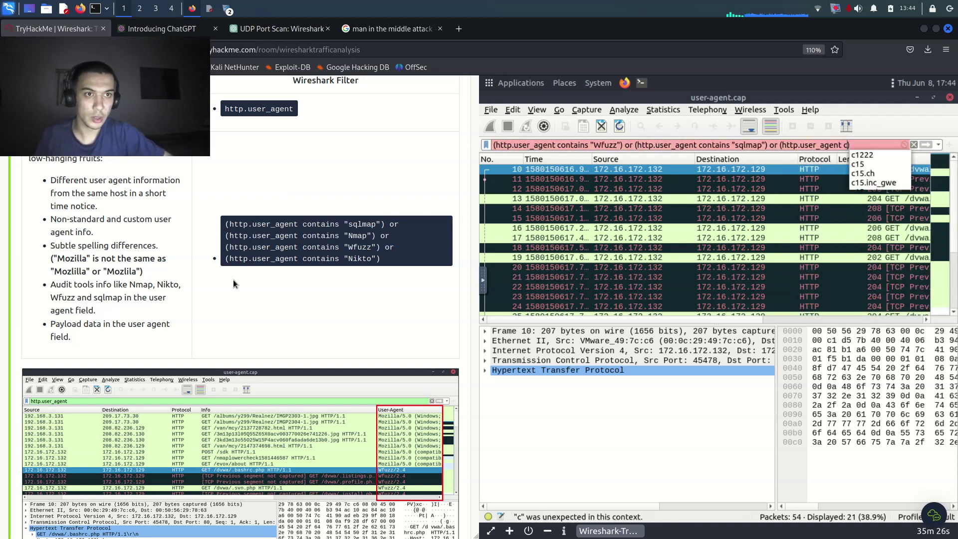
type("pon")
key("BackSpace")
key("BackSpace")
key("BackSpace")
key("BackSpace")
type("conta")
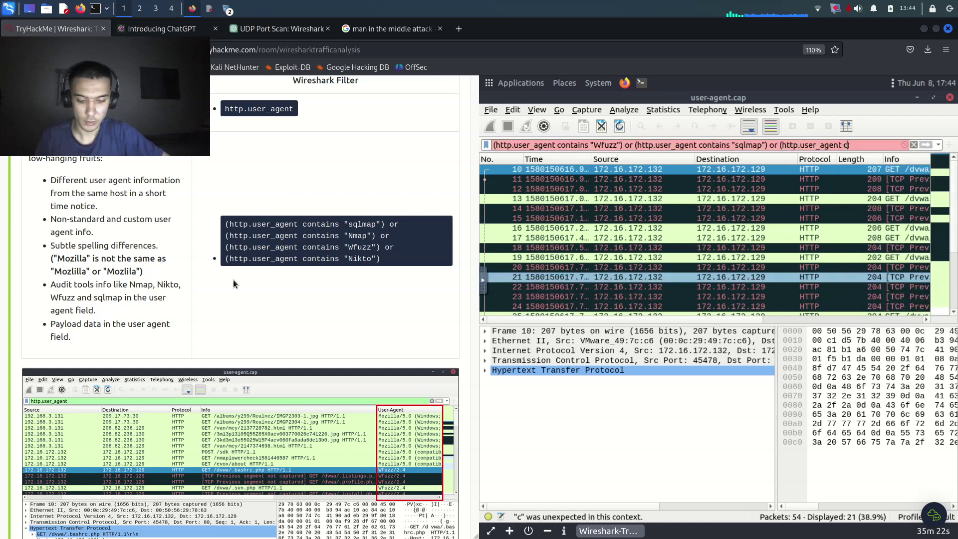
type("ins \"")
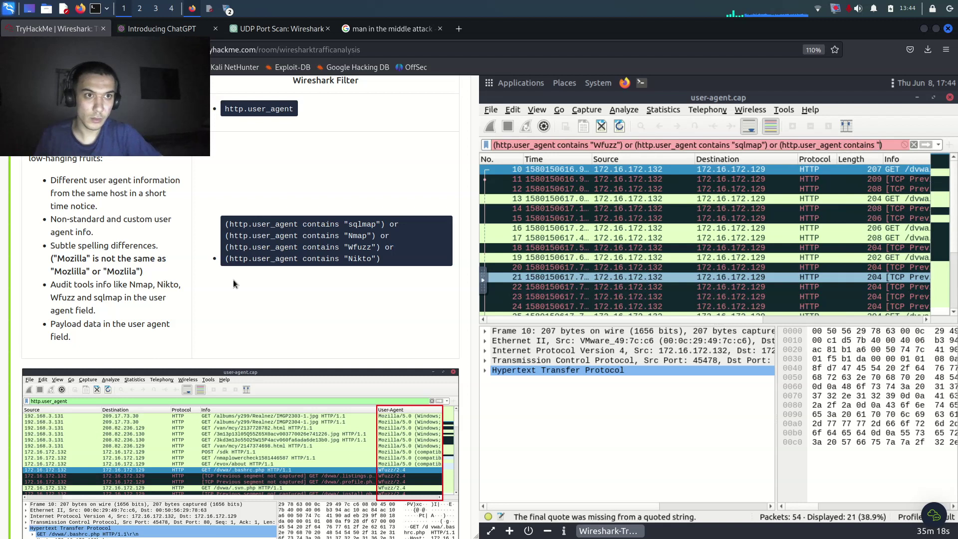
type("\"")
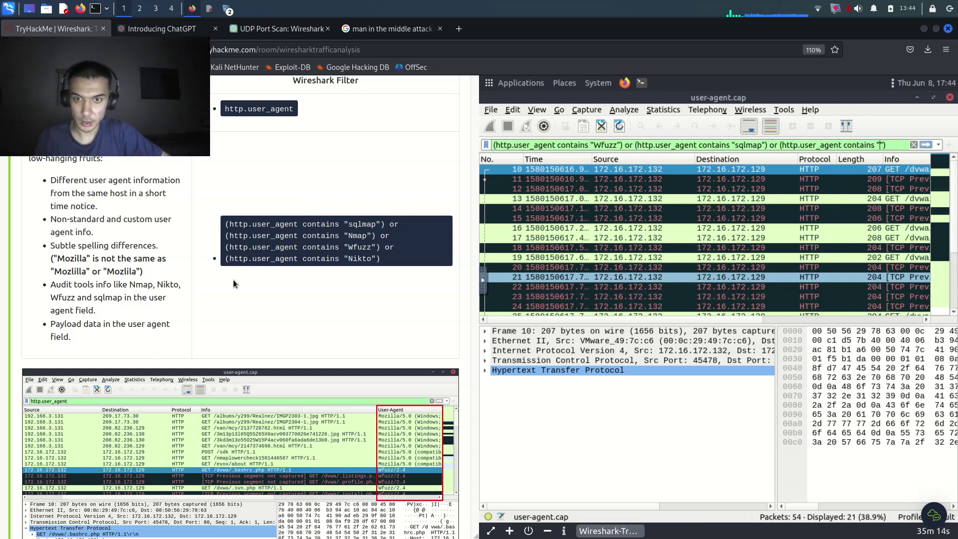
type("nmap")
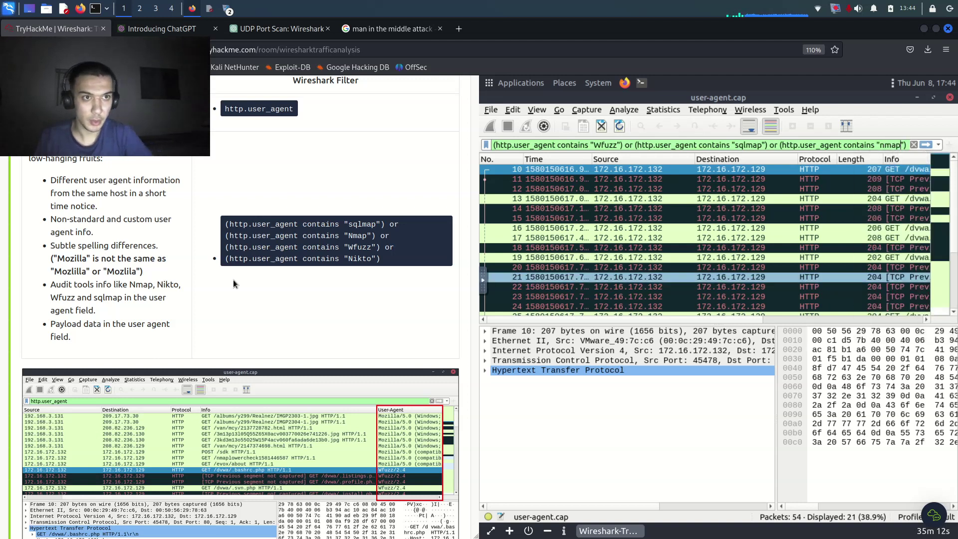
key("Return")
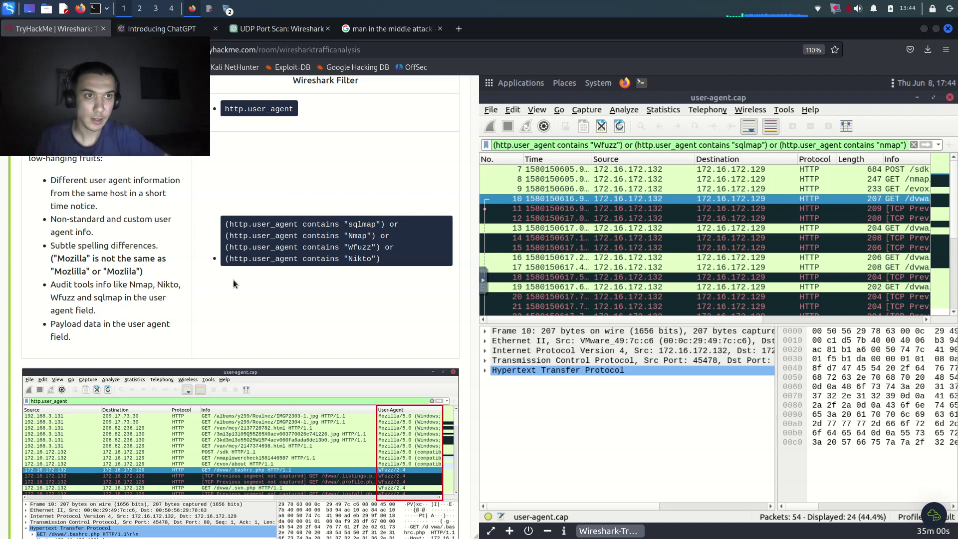
- Append or (http.user_agent contains "Mozilla") to the combined display filter and apply it
type("or ()")
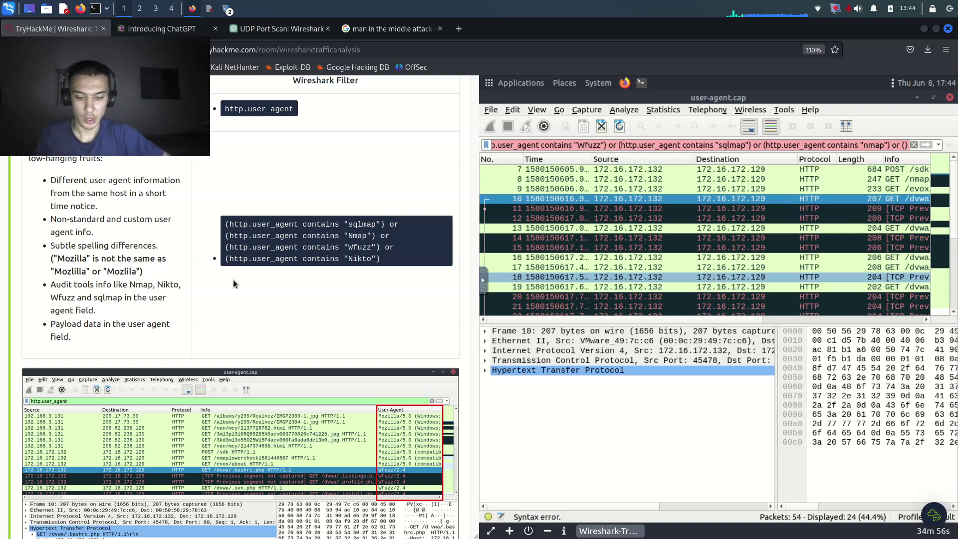
type("http.user")
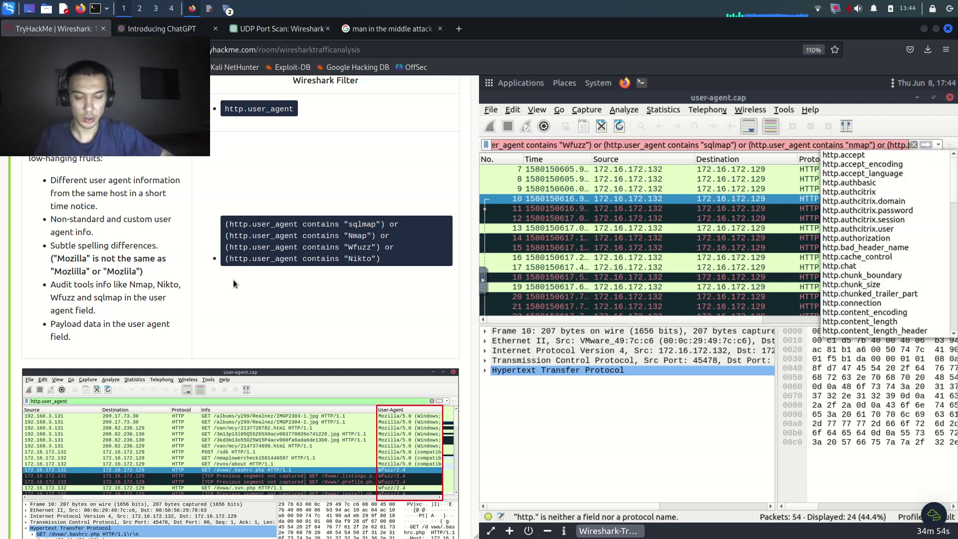
key("Tab")
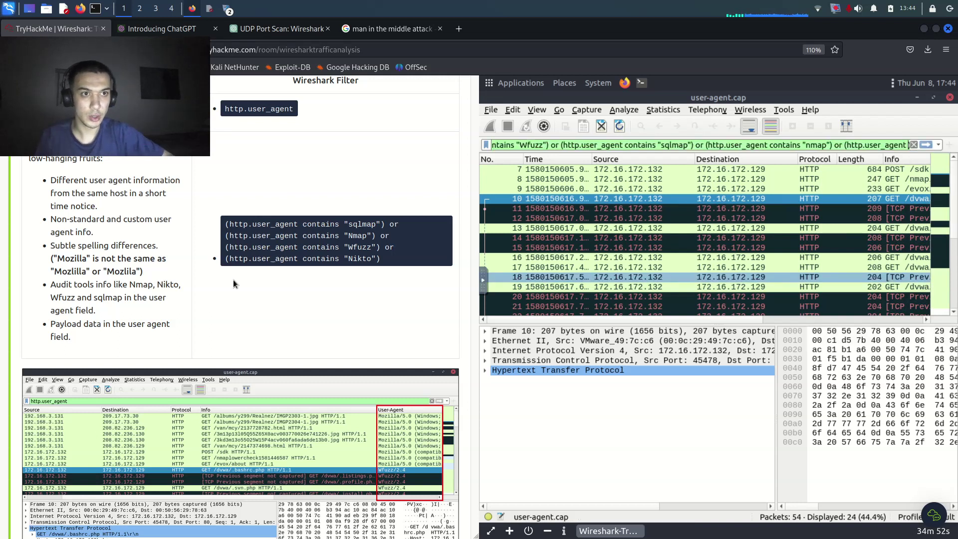
type("contains \"")
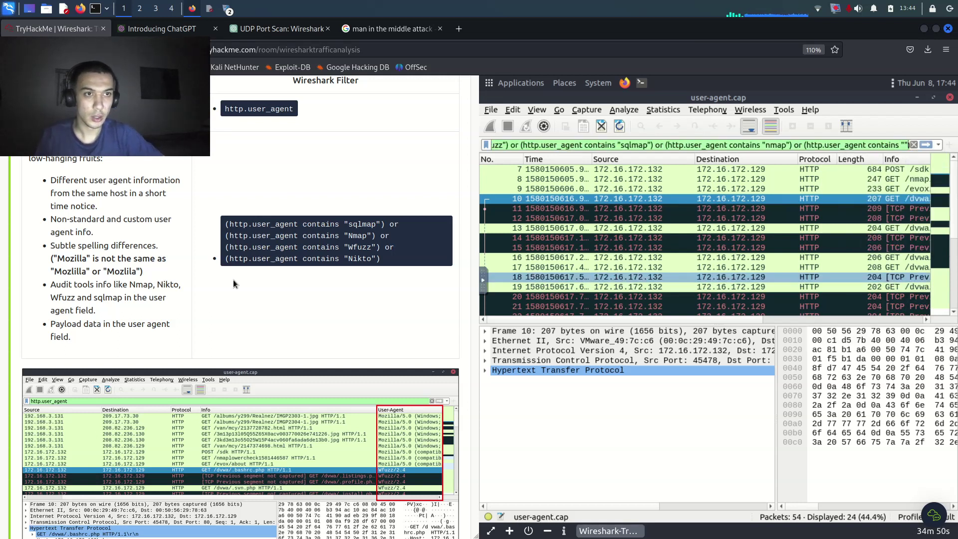
type("Mozilla")
key("End")
type(")")
key("Return")
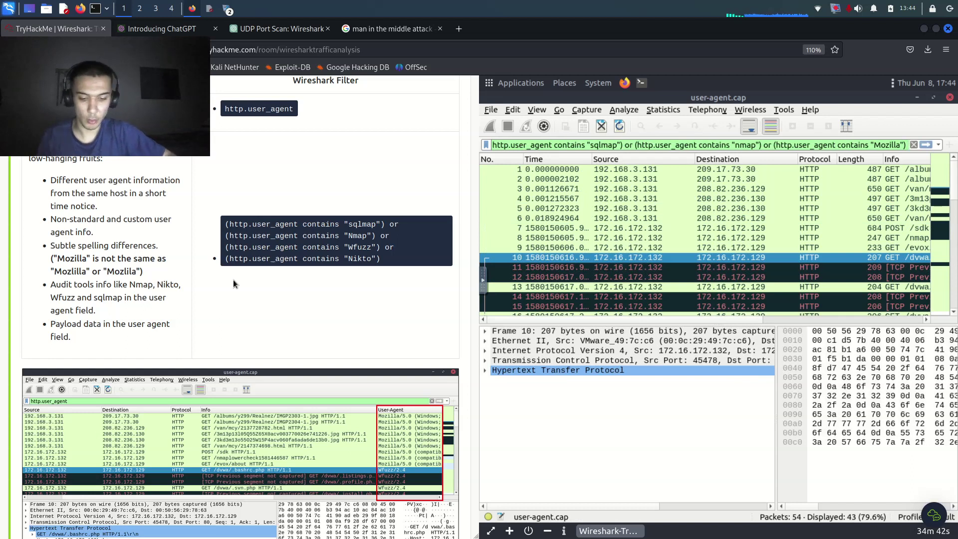
- Append or (http.user_agent contains "$") to the end of the display filter and apply it
type("or")
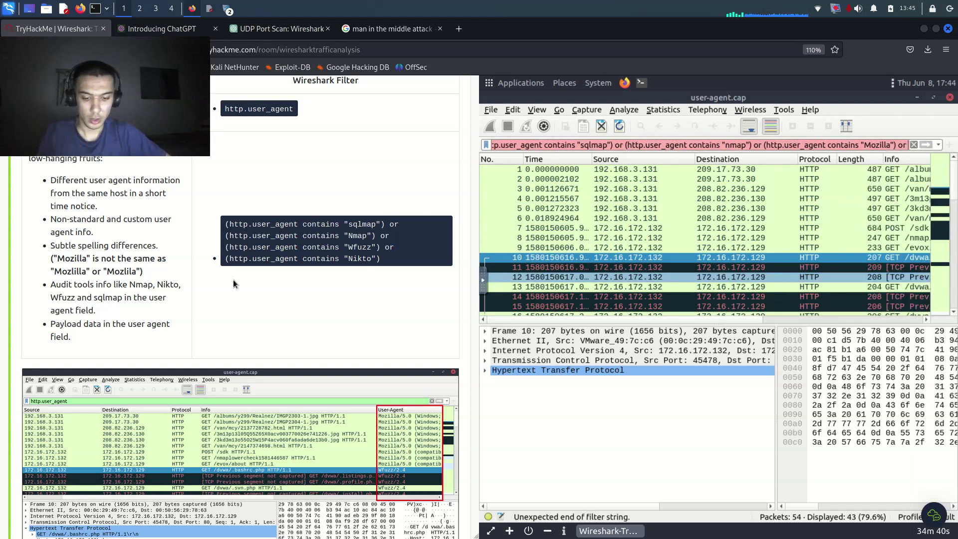
type(" ()http")
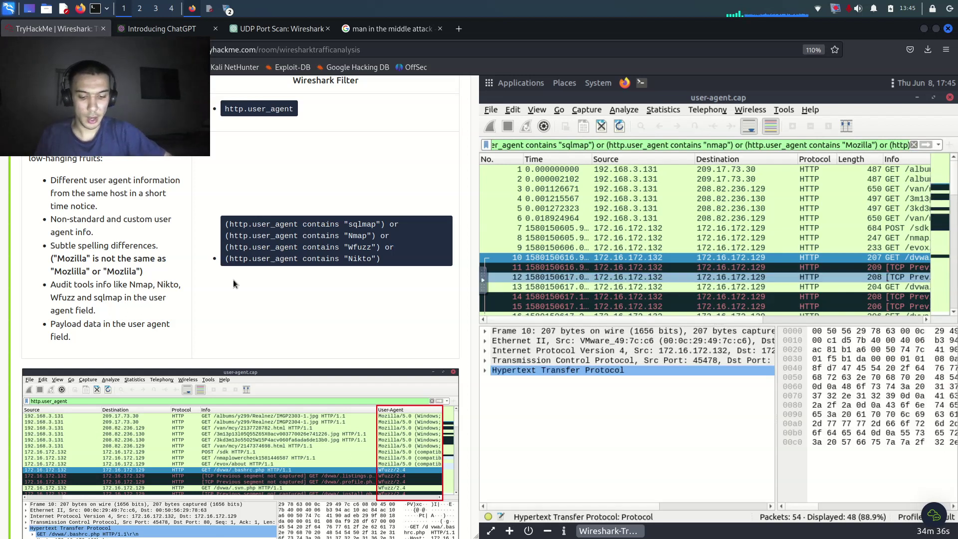
type(".user_ag")
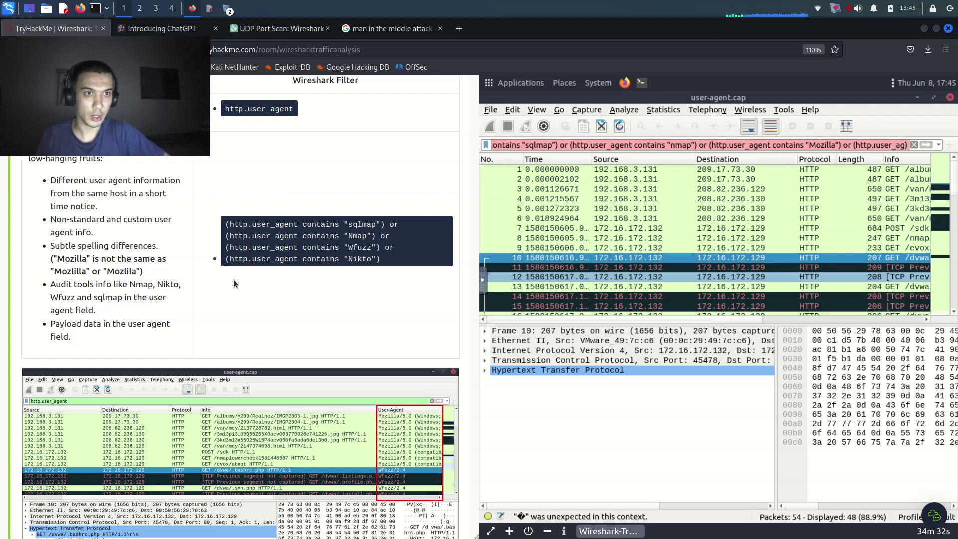
key("BackSpace")
key("BackSpace")
key("BackSpace")
key("BackSpace")
key("BackSpace")
key("BackSpace")
key("BackSpace")
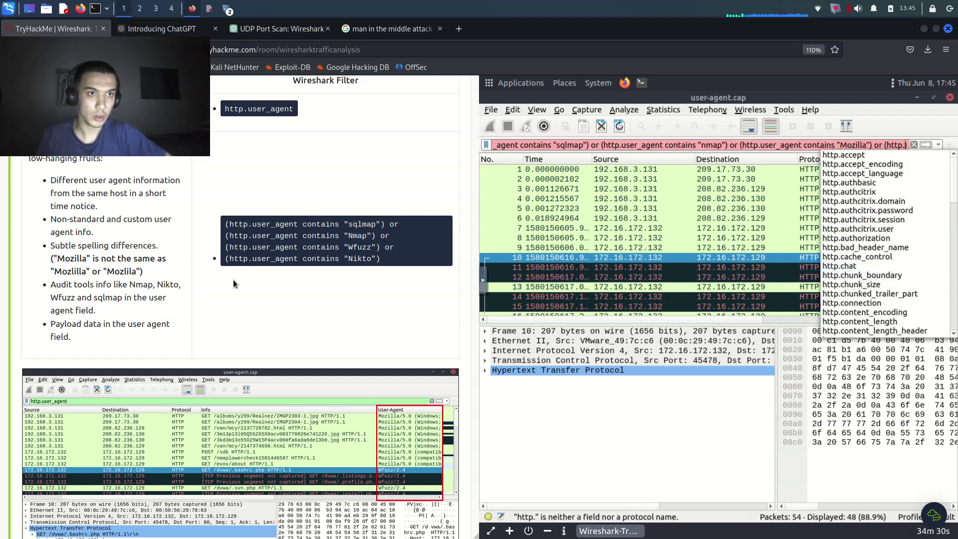
type("user_agentc")
key("BackSpace")
type("contains")
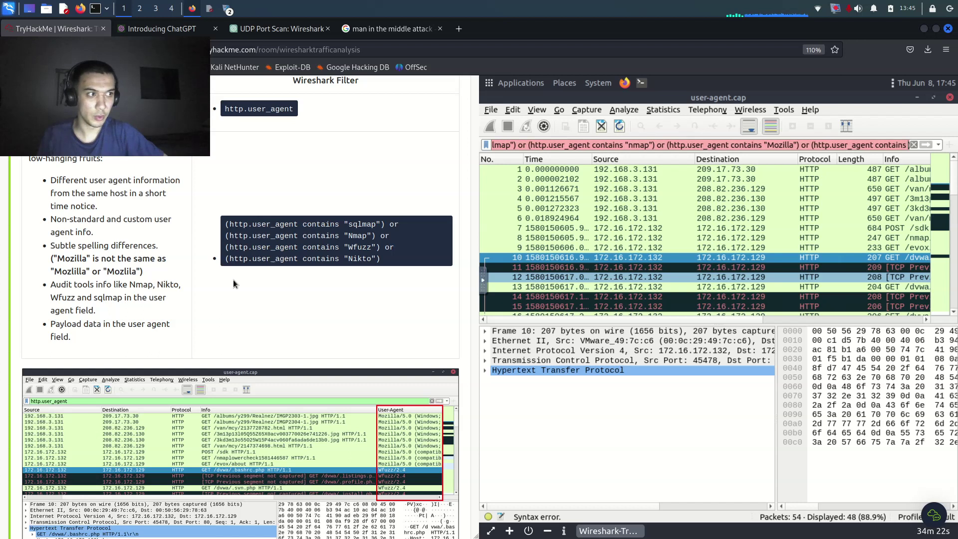
type(" \"\")")
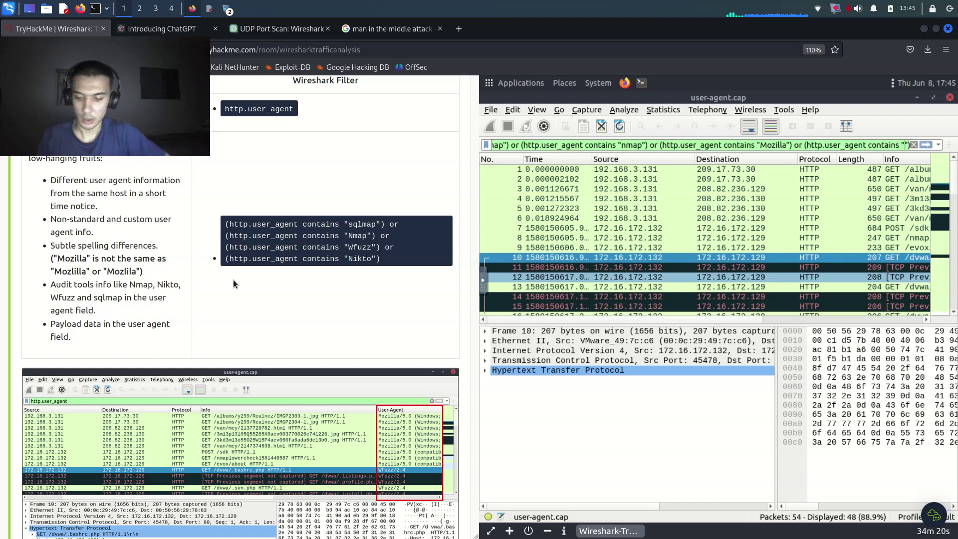
type("$")
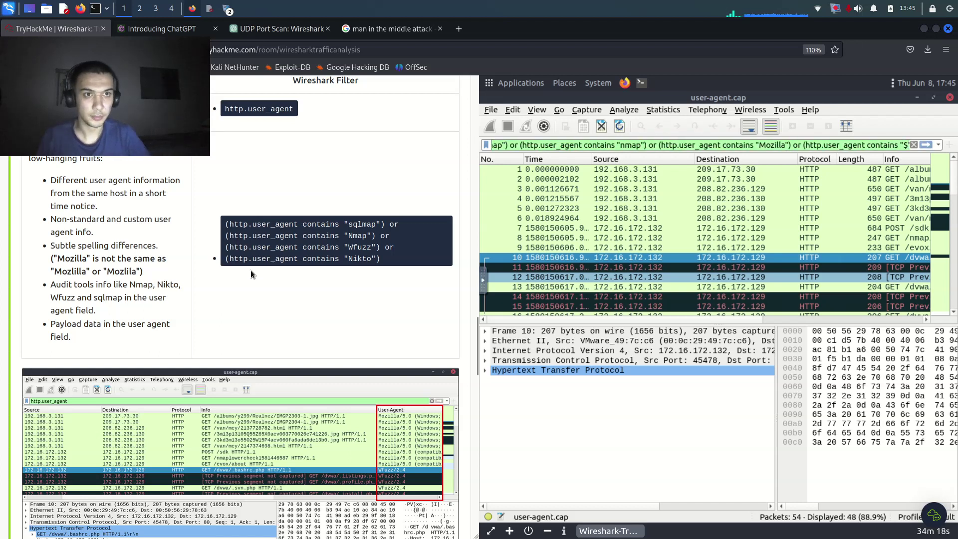
key("Return")
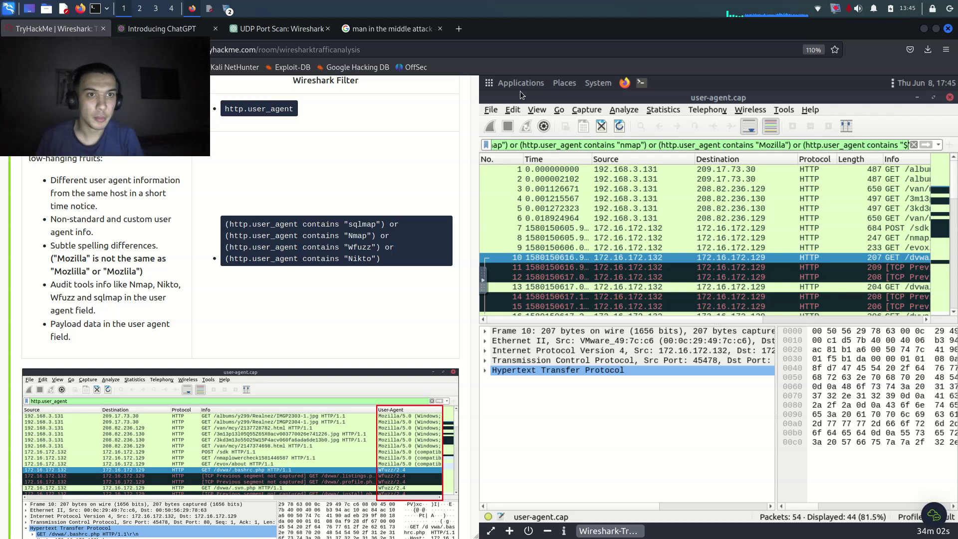
- Remove the Wfuzz, sqlmap, nmap and Mozilla conditions from the display filter, keeping only (http.user_agent contains "$"), and apply it
key("Left")
key("Left")
key("Left")
key("Left")
key("Left")
key("Left")
key("Left")
key("Left")
key("Left")
key("Left")
key("Left")
key("Left")
key("Left")
key("Left")
key("Left")
key("BackSpace")
key("BackSpace")
key("BackSpace")
key("BackSpace")
key("BackSpace")
key("BackSpace")
key("BackSpace")
key("BackSpace")
key("BackSpace")
key("BackSpace")
key("BackSpace")
key("BackSpace")
key("BackSpace")
key("BackSpace")
key("BackSpace")
key("BackSpace")
key("BackSpace")
key("BackSpace")
key("BackSpace")
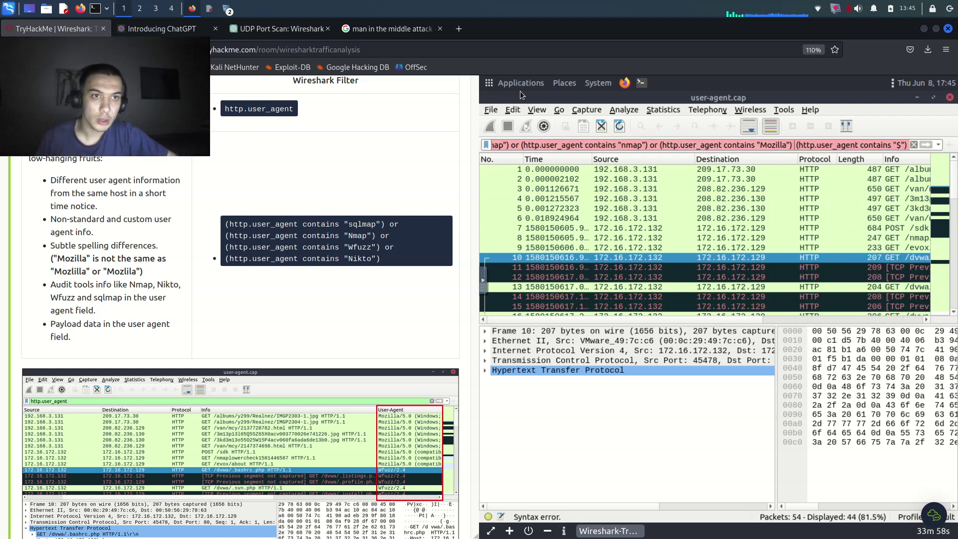
key("BackSpace")
key("BackSpace")
key("BackSpace")
key("BackSpace")
key("BackSpace")
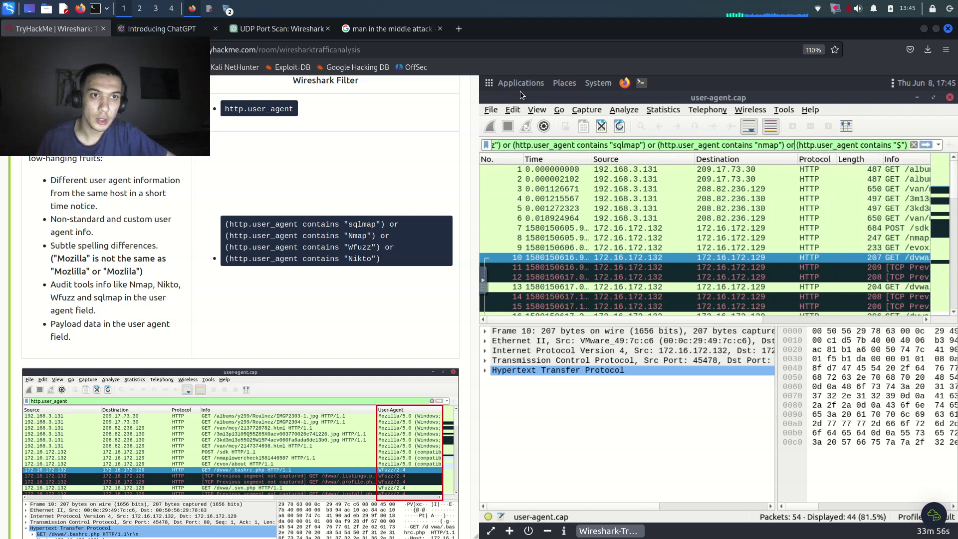
key("BackSpace")
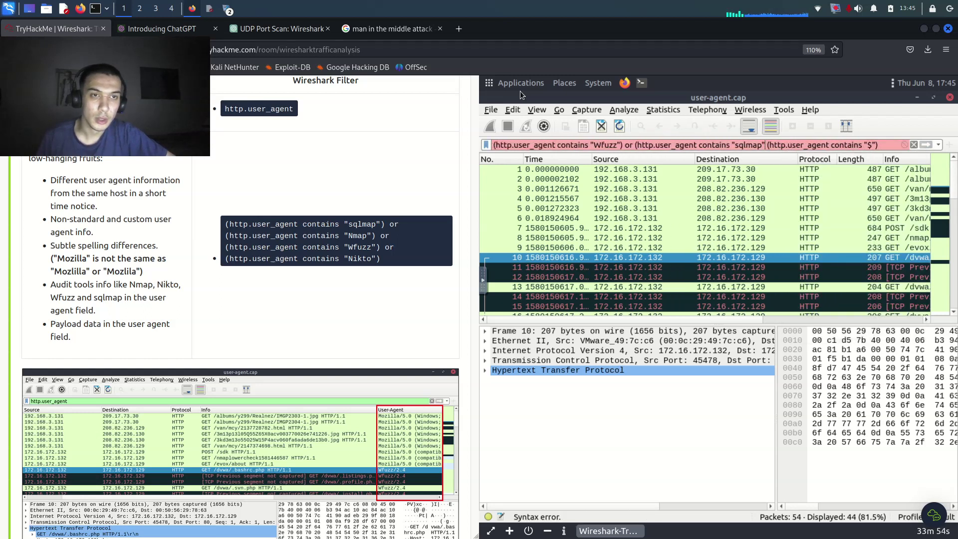
key("BackSpace")
key("BackSpace")
key("BackSpace")
key("BackSpace")
key("BackSpace")
key("BackSpace")
key("BackSpace")
key("BackSpace")
key("BackSpace")
key("BackSpace")
key("BackSpace")
key("BackSpace")
key("BackSpace")
key("BackSpace")
key("BackSpace")
key("BackSpace")
key("BackSpace")
key("BackSpace")
key("BackSpace")
key("BackSpace")
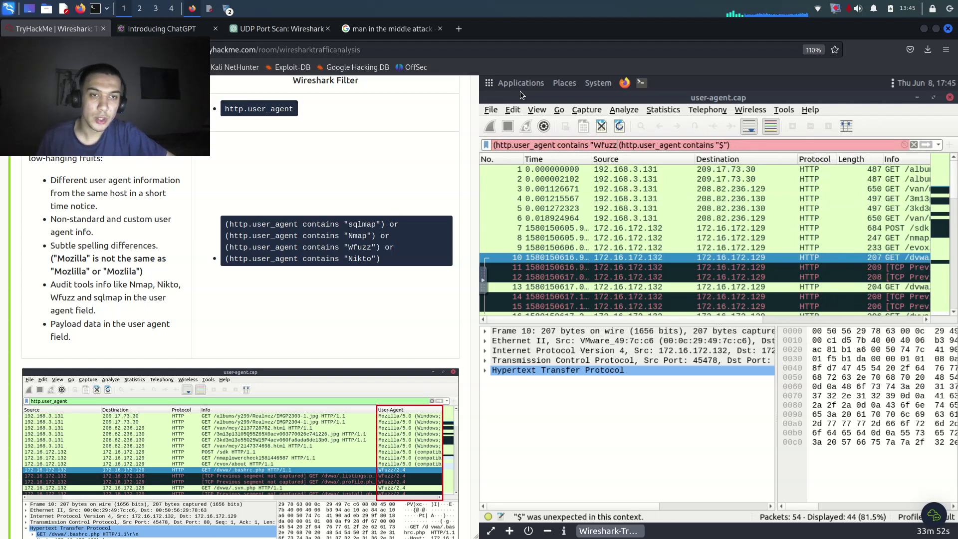
key("BackSpace")
key("BackSpace")
key("BackSpace")
key("BackSpace")
key("BackSpace")
key("BackSpace")
key("BackSpace")
key("BackSpace")
key("BackSpace")
key("BackSpace")
key("BackSpace")
key("BackSpace")
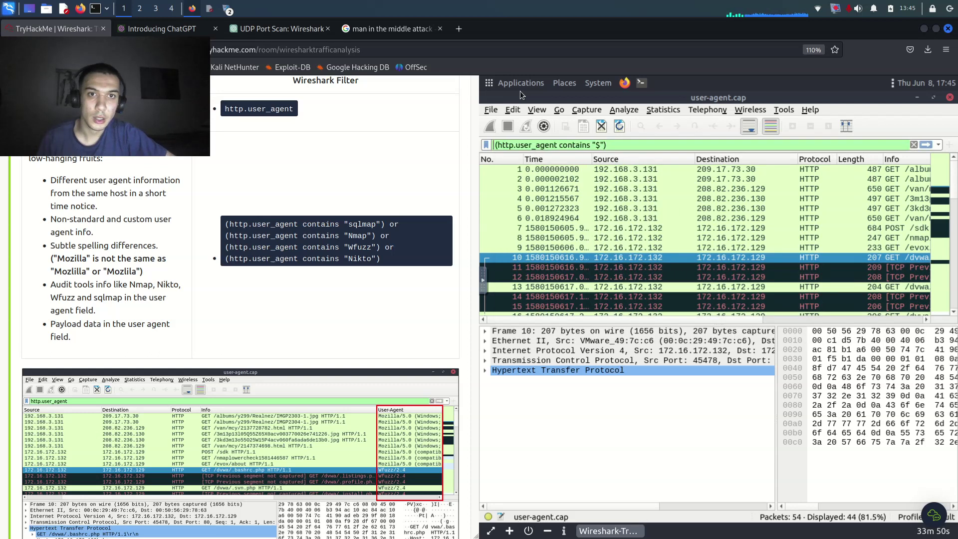
key("Return")
key("BackSpace")
key("Return")
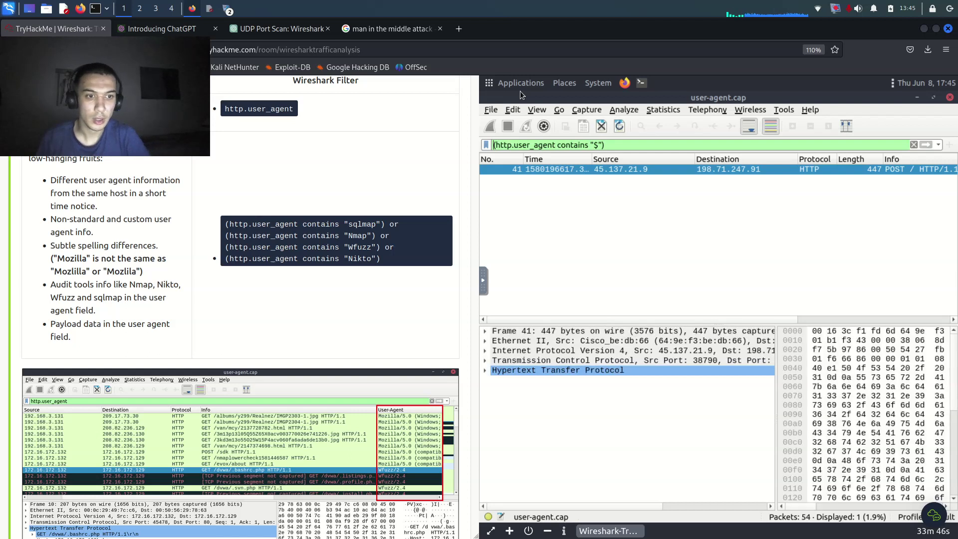
- Append or (http.user_agent contains "==") to the "$" display filter
key("Right")
key("Right")
key("Right")
key("Right")
key("Right")
key("Right")
key("Right")
key("Right")
key("Right")
key("Right")
key("Right")
key("Right")
key("Right")
key("Right")
key("Right")
key("Right")
key("Right")
key("Right")
key("Right")
key("Right")
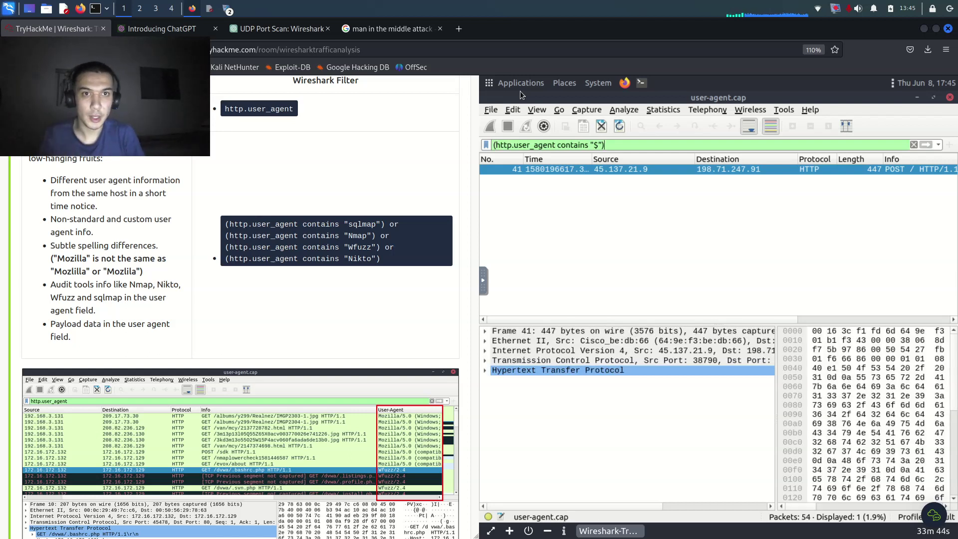
type("o")
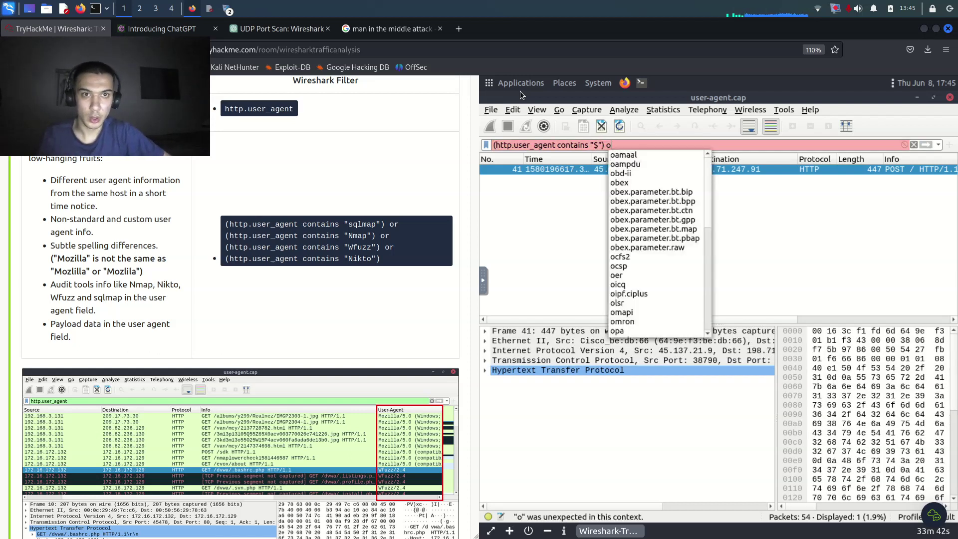
type("r (ht")
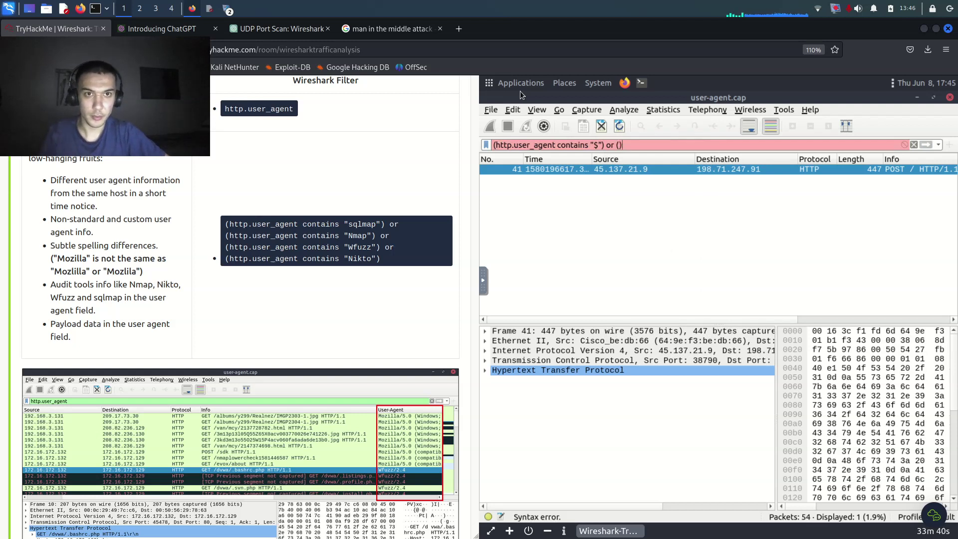
type("tp")
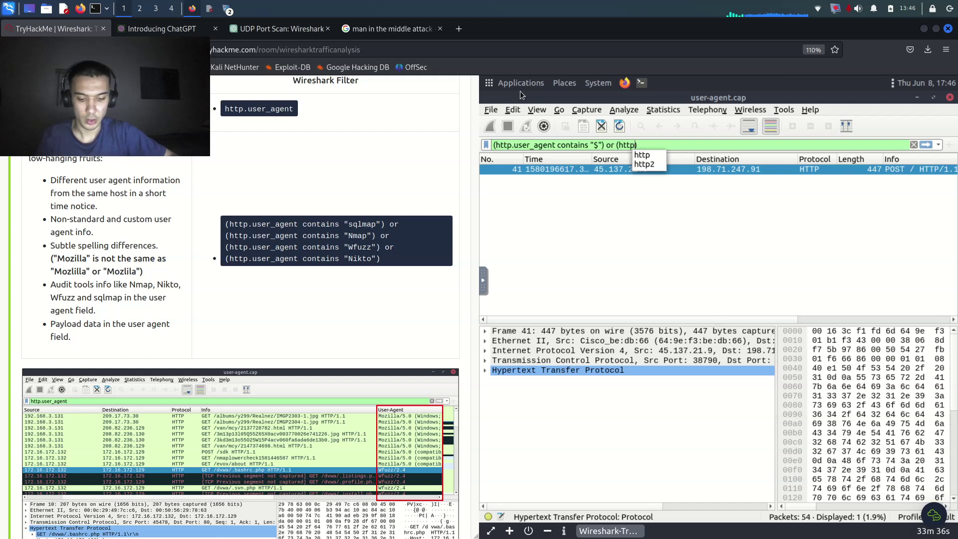
type(".us")
key("Down")
key("Return")
type("contains")
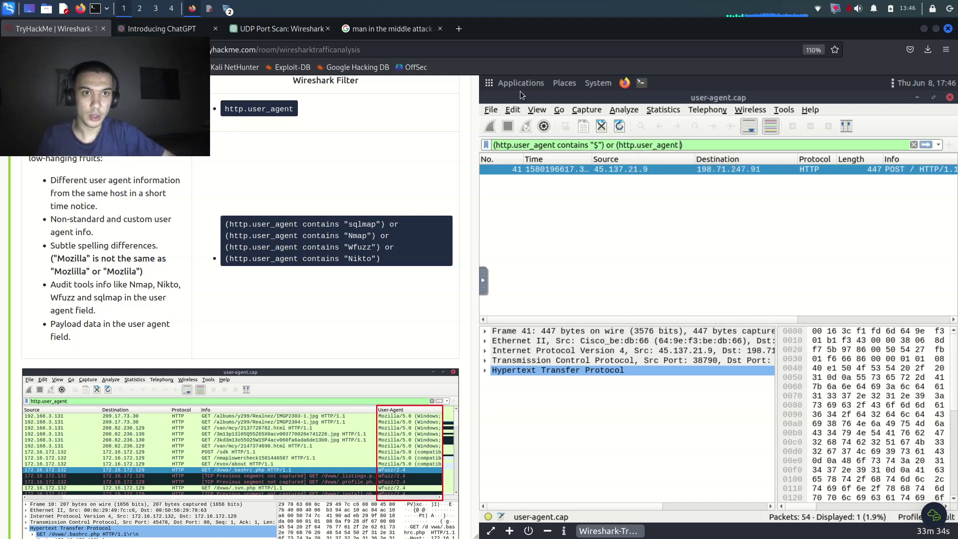
type(" \"\"")
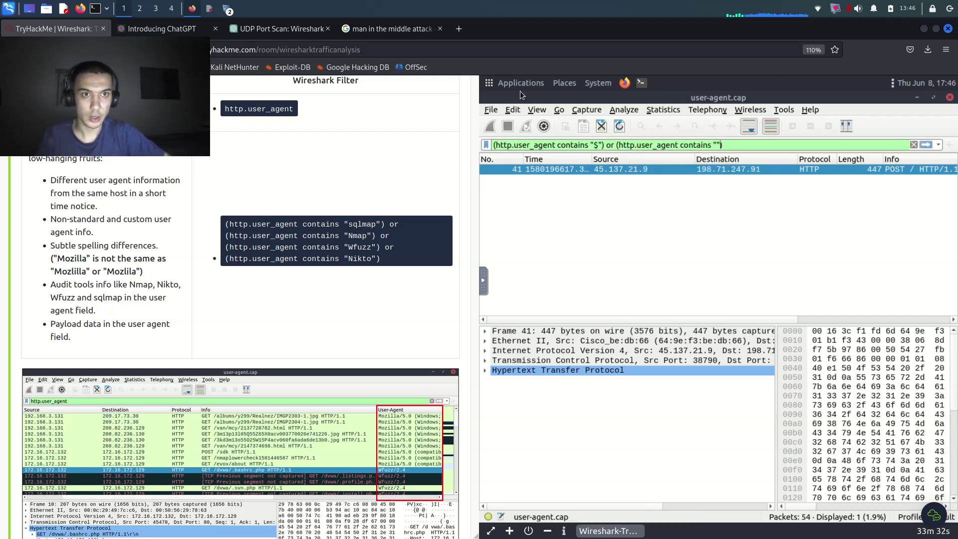
type("==")
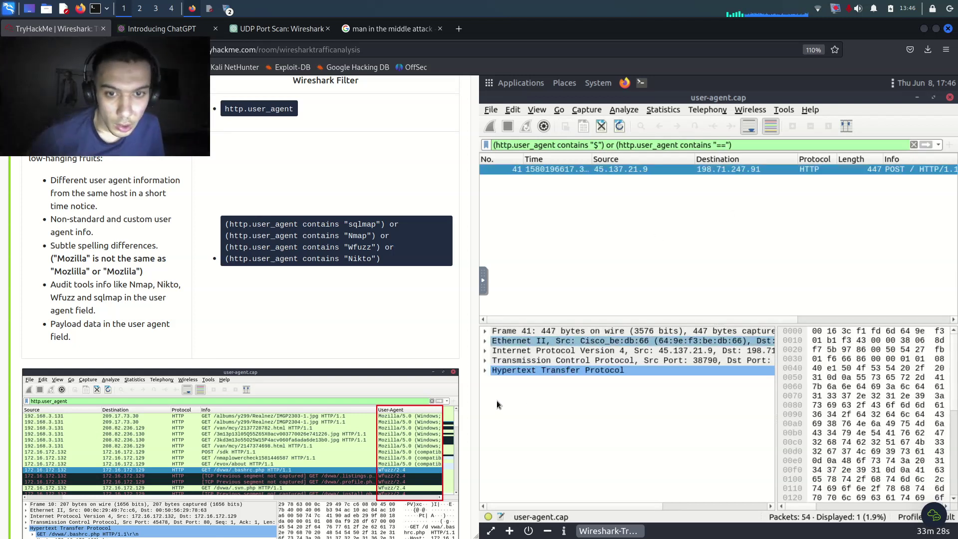
- Expand the Hypertext Transfer Protocol details of packet 41, inspect the User-Agent header and copy its value
left_click(485, 370)
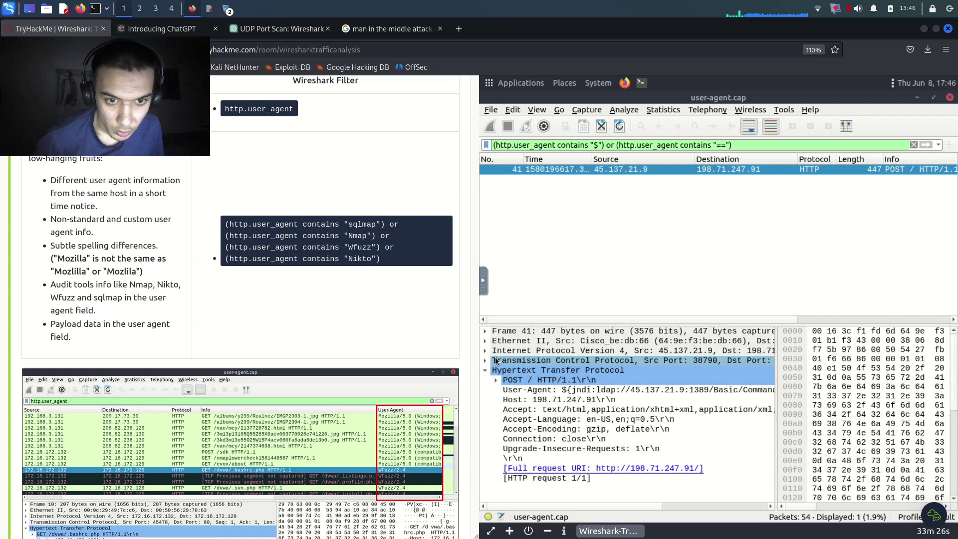
left_click(589, 387)
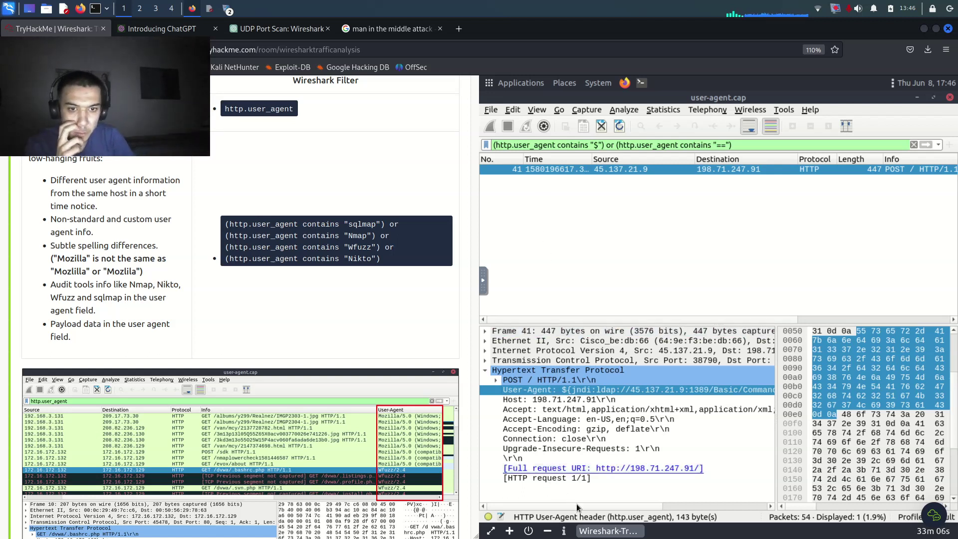
left_click_drag(598, 507, 691, 500)
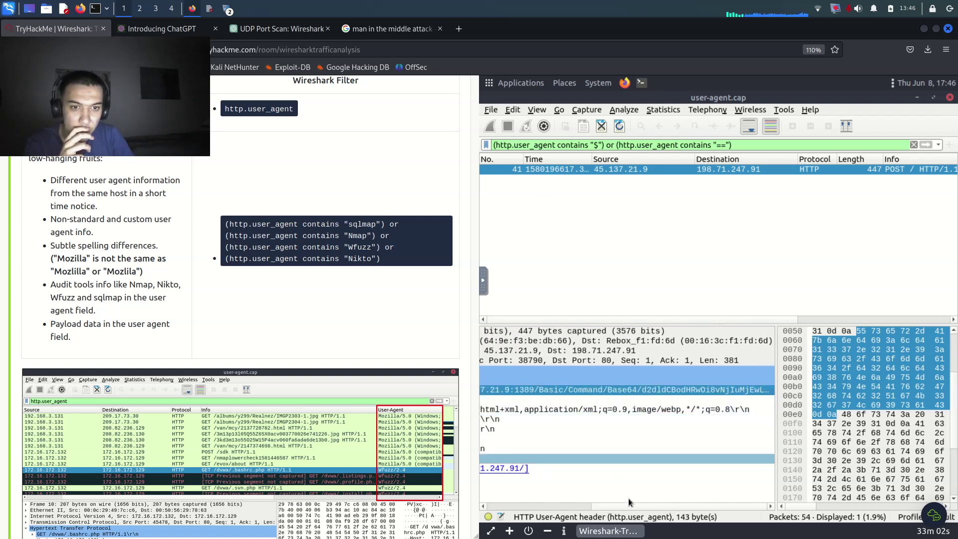
right_click(681, 391)
mouse_move(722, 277)
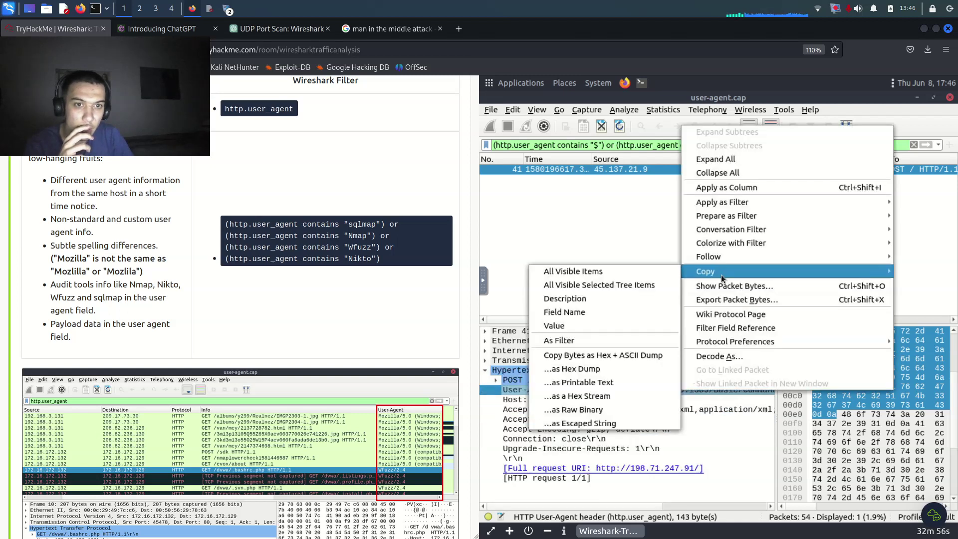
left_click(592, 326)
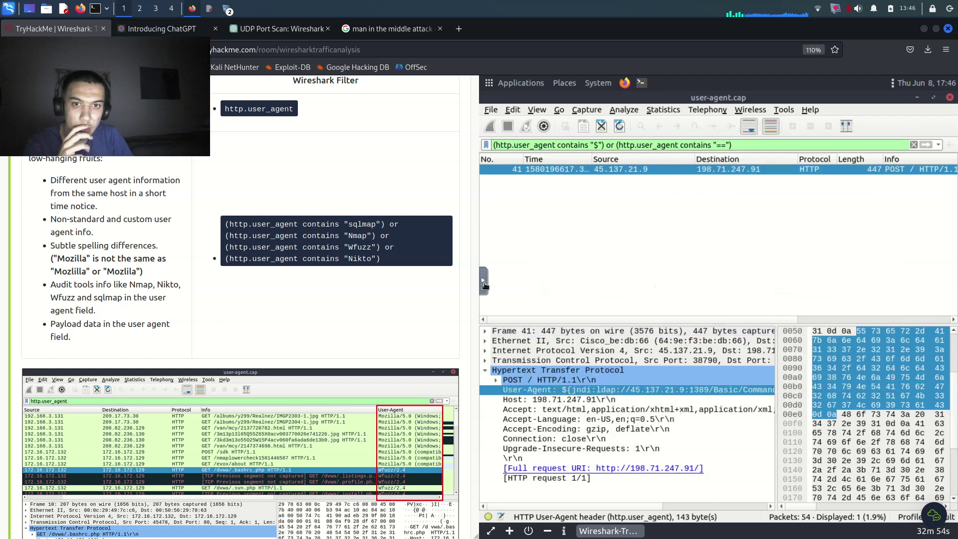
- Copy the full jndi:ldap User-Agent string from the remote machine's shared clipboard to the local machine
left_click(484, 285)
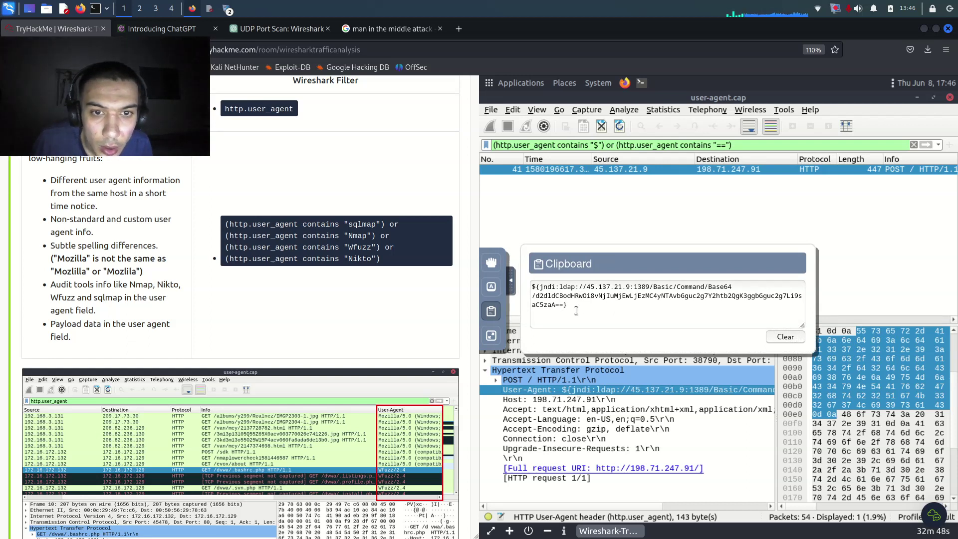
left_click_drag(577, 310, 533, 286)
right_click(534, 285)
left_click(549, 327)
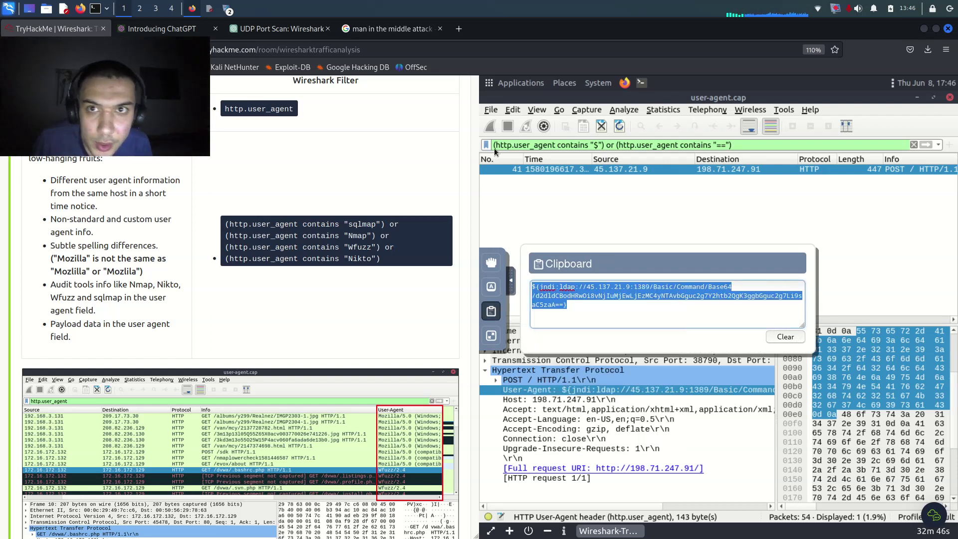
- Search the web for base64 in a new browser tab
left_click(459, 29)
type("base64")
key("Return")
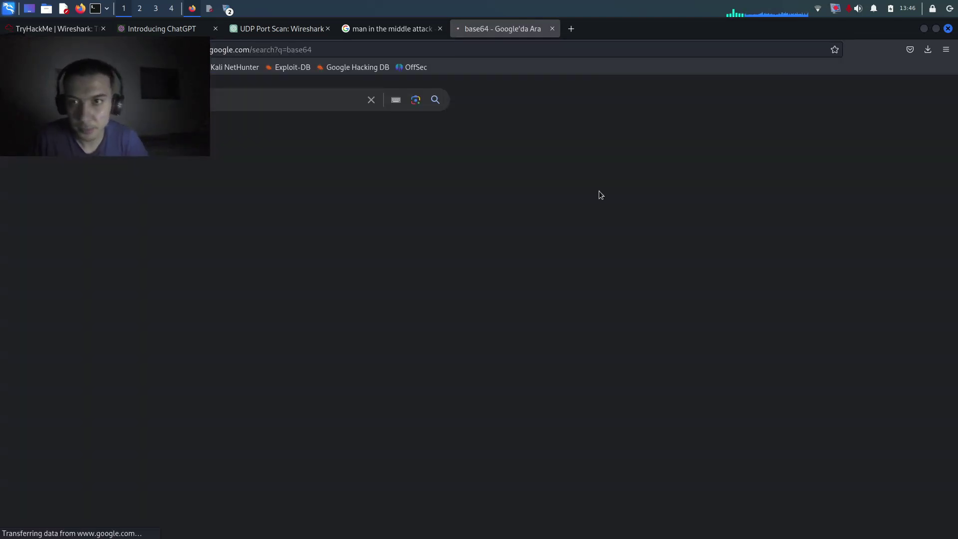
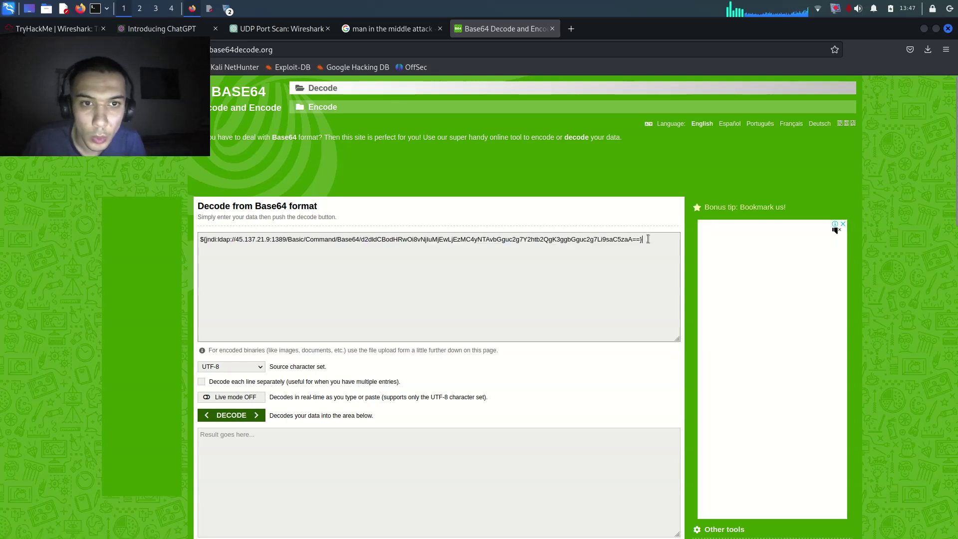
- Strip the jndi:ldap prefix and closing brace from the pasted string and decode the remaining Base64 text
left_click_drag(361, 240, 200, 239)
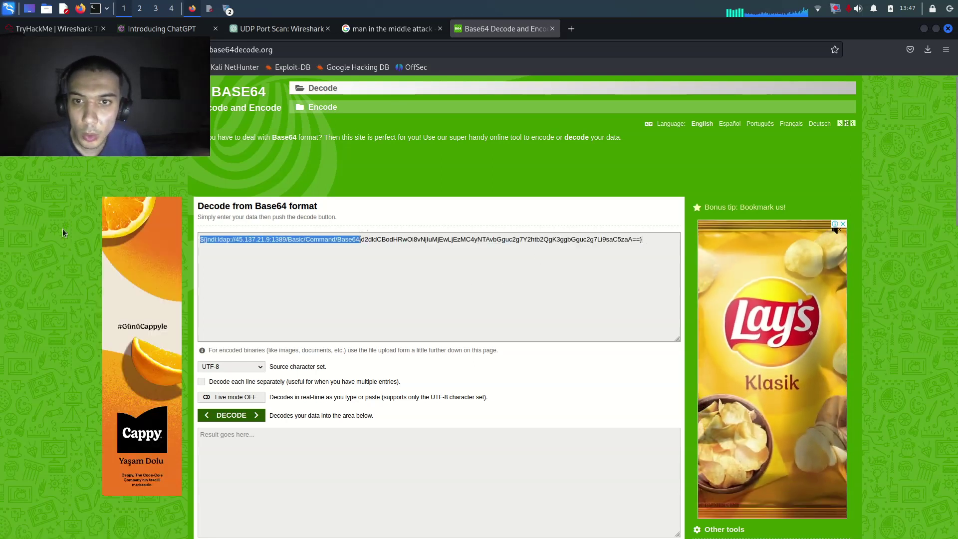
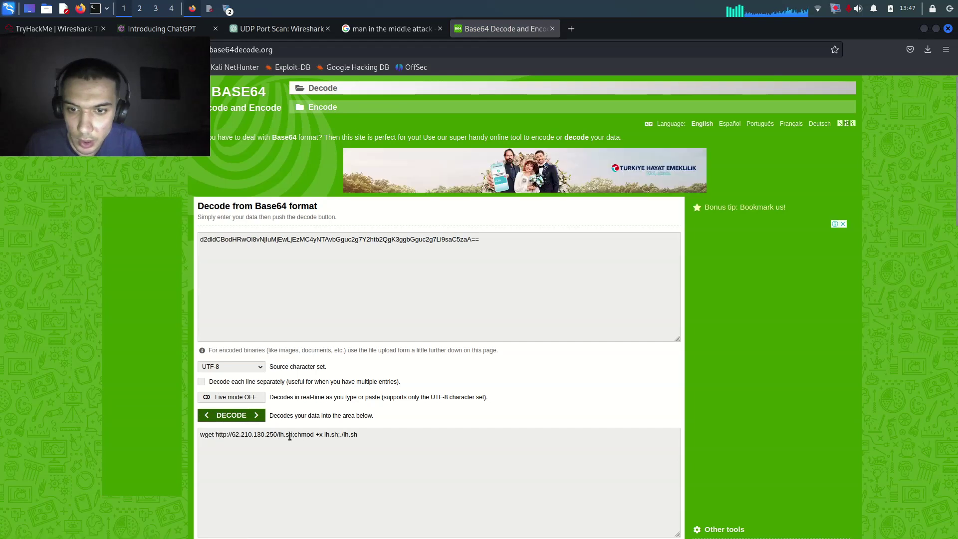
left_click_drag(298, 434, 358, 435)
left_click(358, 435)
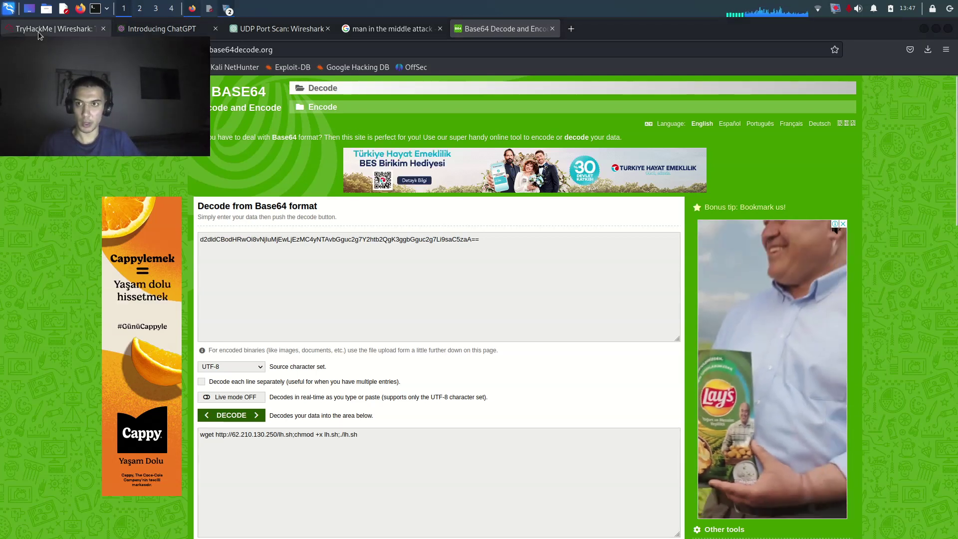
- Compare the IP address in the decoded command with the answer to the HTTP task's last Log4j question
left_click(38, 31)
scroll(178, 313, "down", 15)
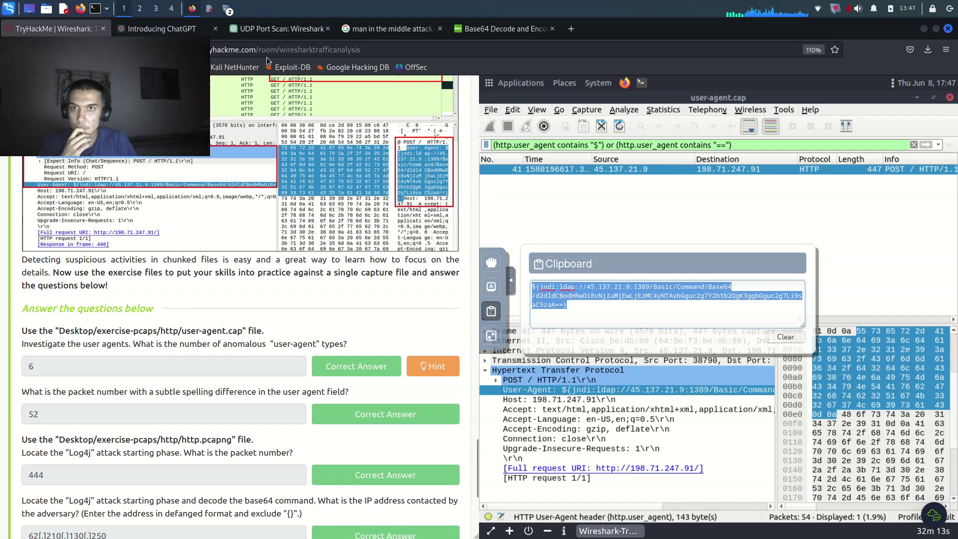
left_click(496, 27)
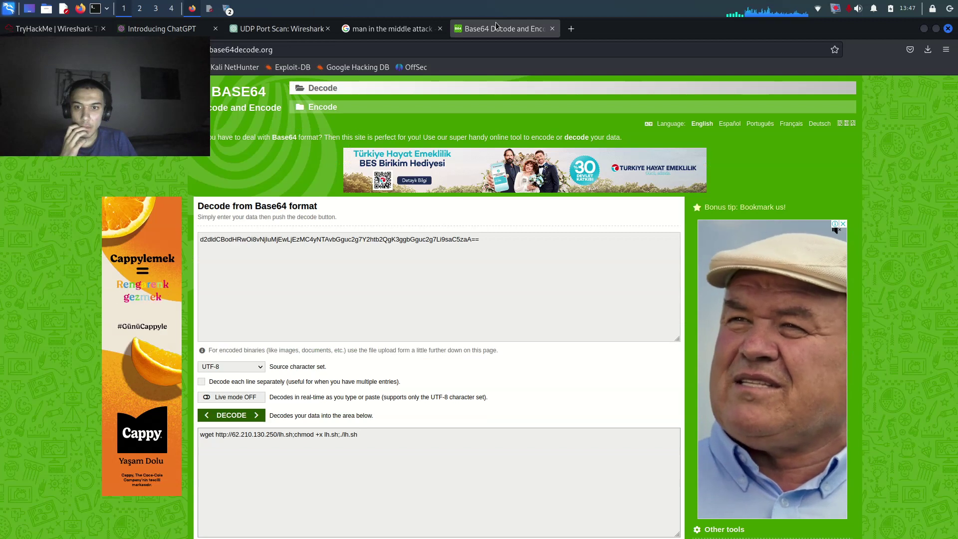
left_click(38, 28)
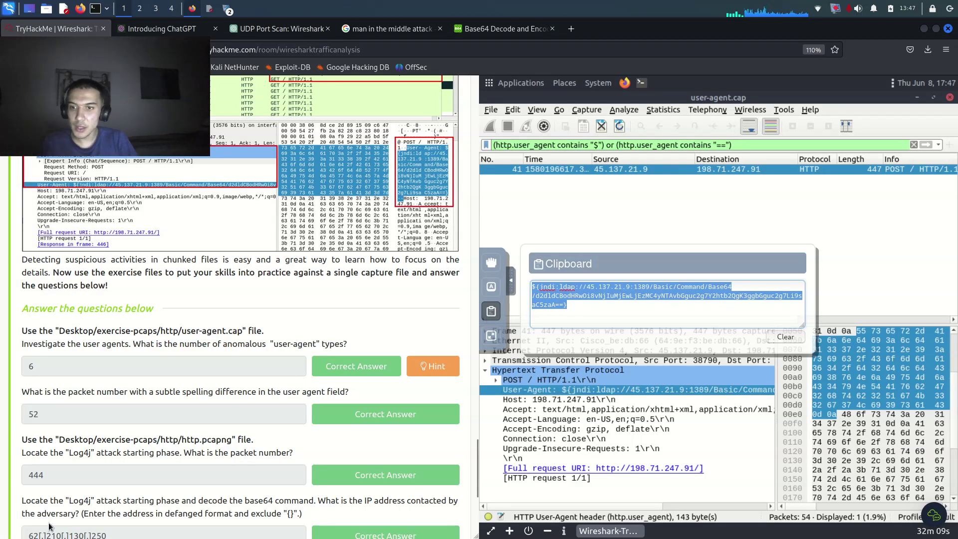
scroll(50, 525, "down", 2)
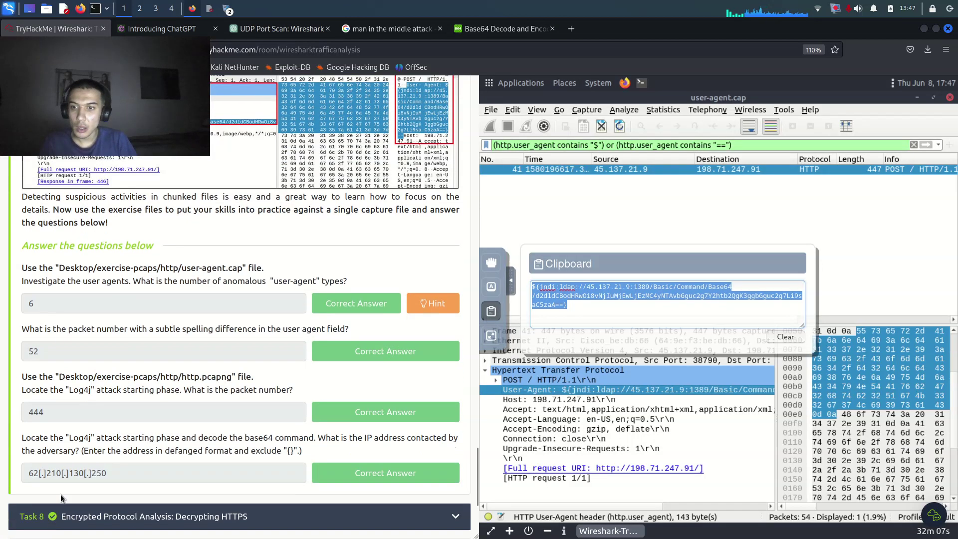
left_click(101, 459)
triple_click(207, 469)
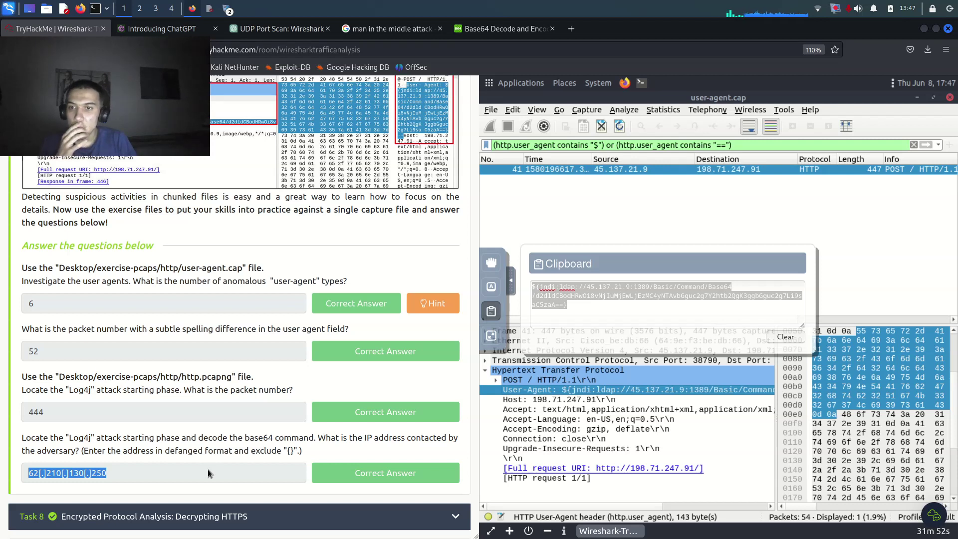
left_click(483, 23)
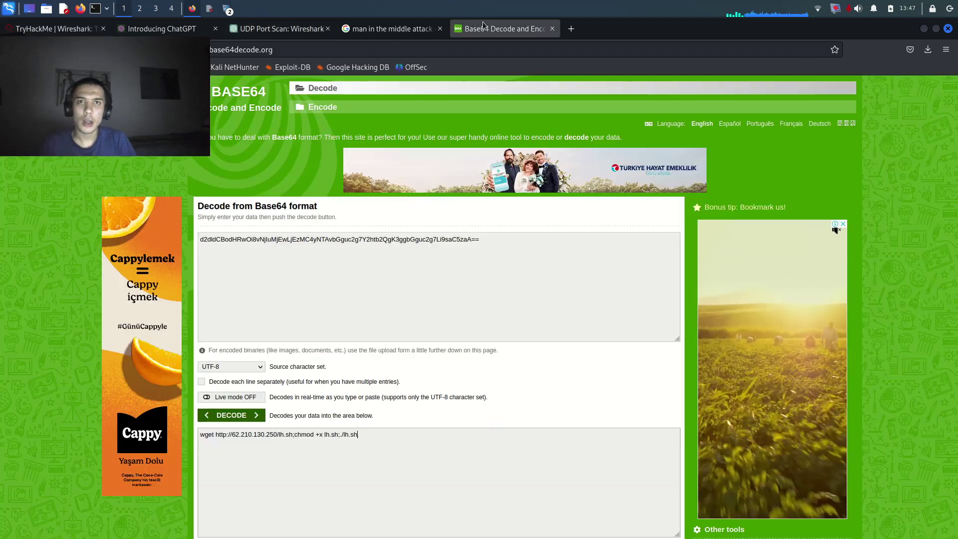
left_click(64, 22)
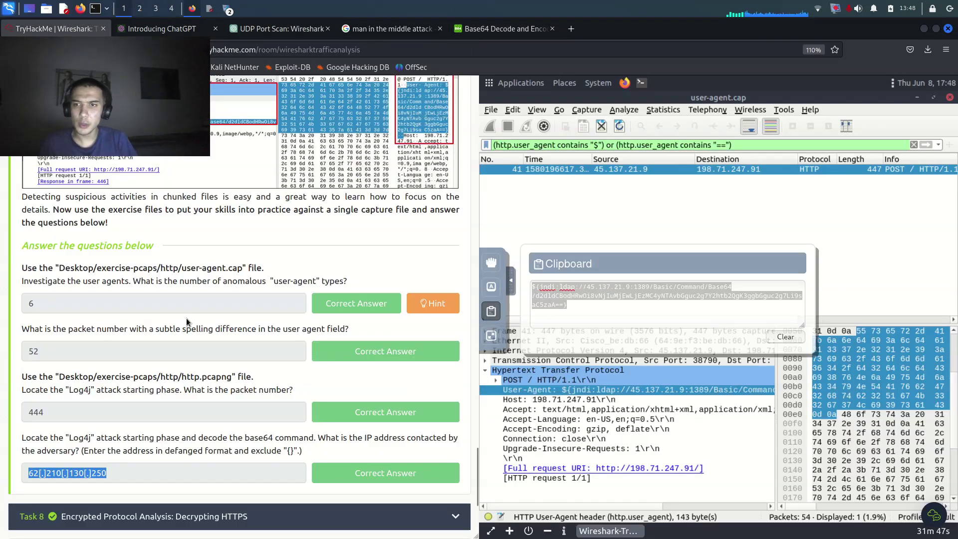
- Review the HTTP task's questions on anomalous user agents, the subtle spelling difference and the Log4j starting packet
left_click(268, 282)
double_click(33, 303)
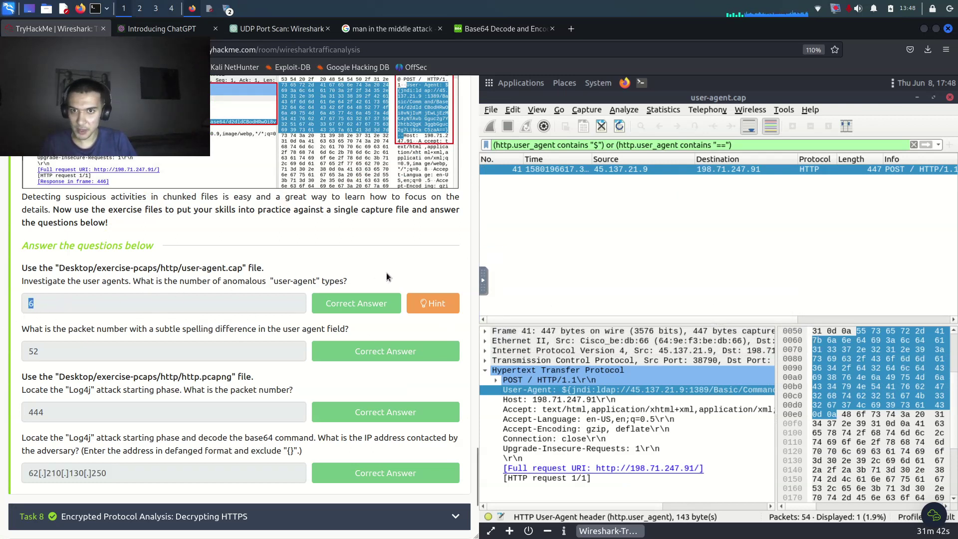
left_click(25, 331)
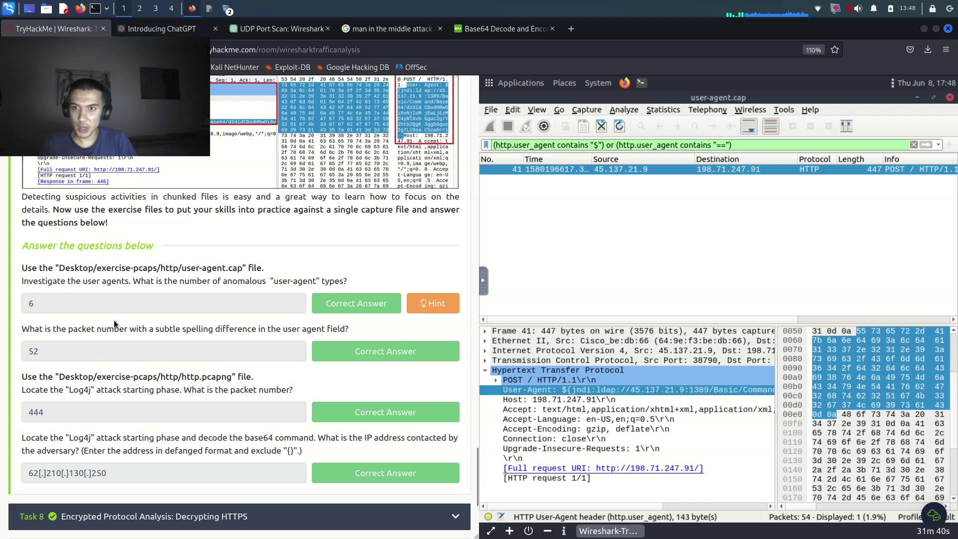
triple_click(364, 325)
left_click(370, 328)
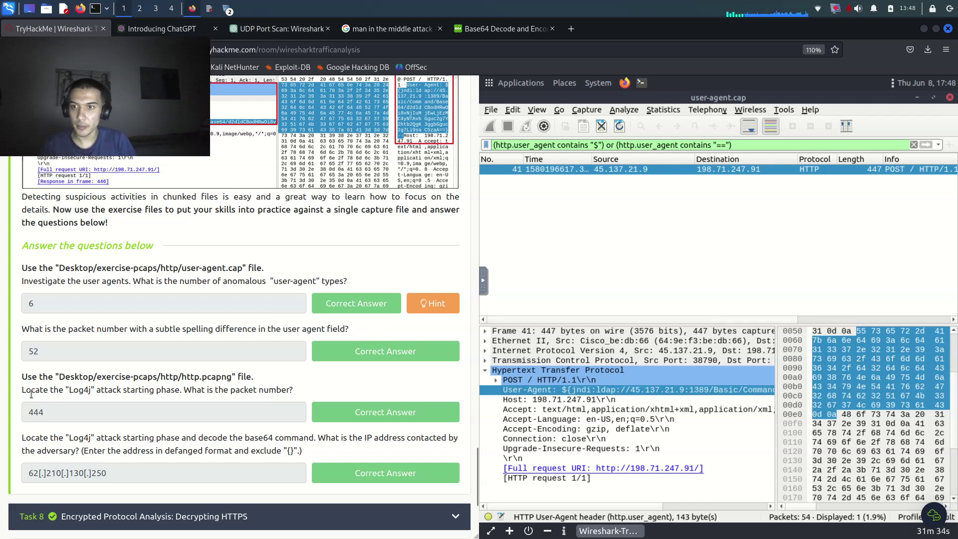
left_click_drag(22, 391, 273, 389)
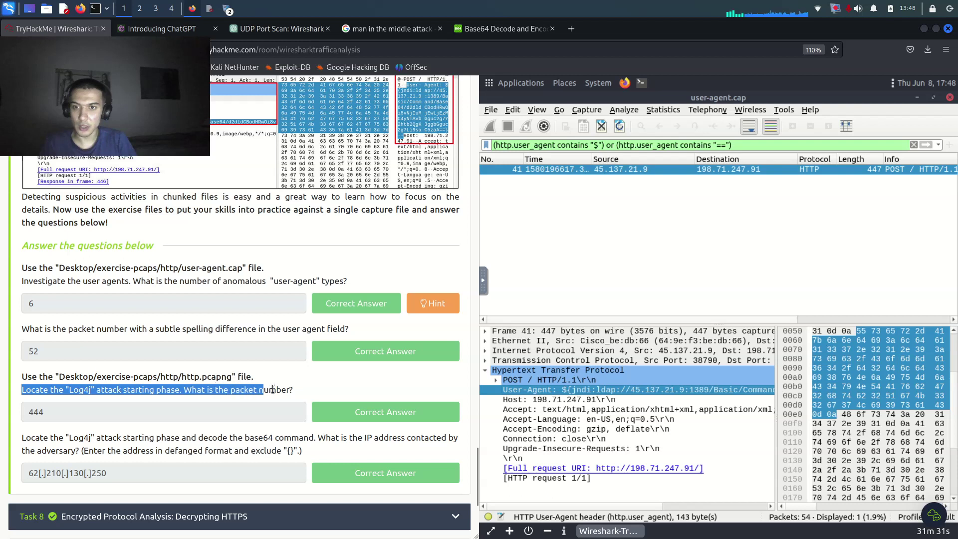
left_click(312, 392)
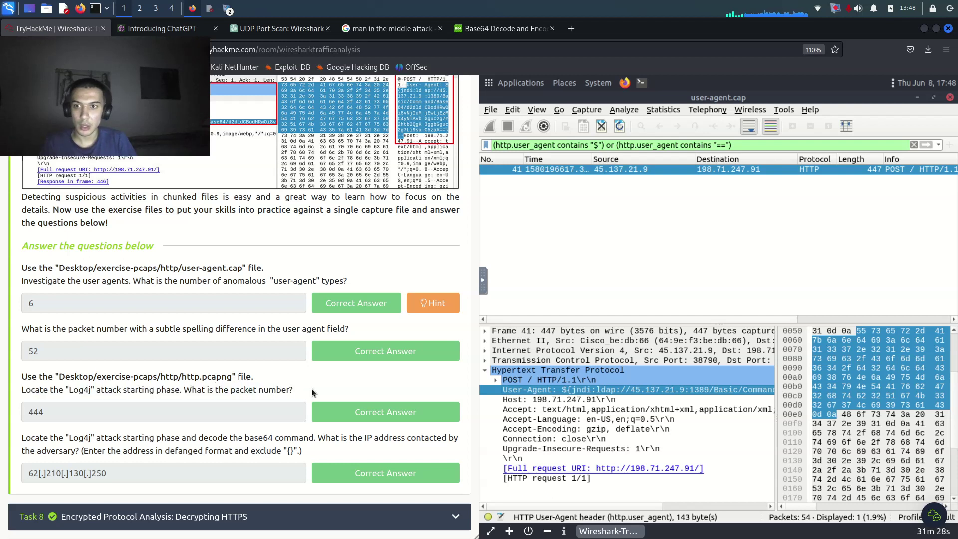
- Replace "$" with "Log4j" in the first http.user_agent condition of the display filter and apply it
left_click(596, 145)
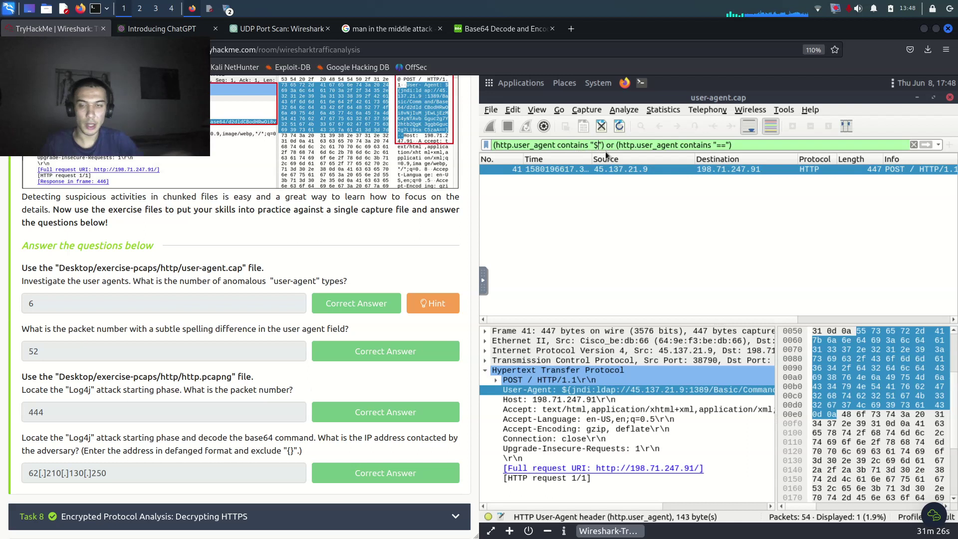
key("BackSpace")
type("Log")
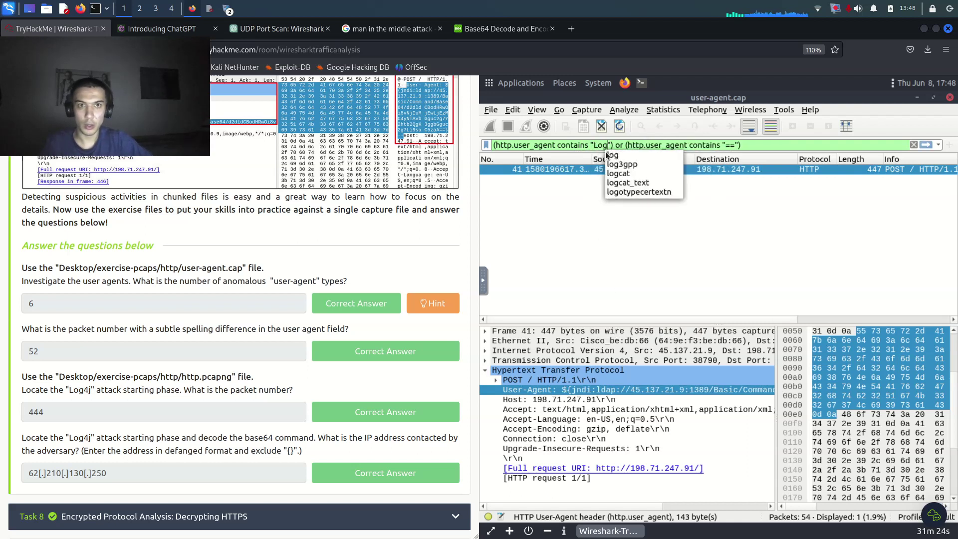
type("4j")
key("Return")
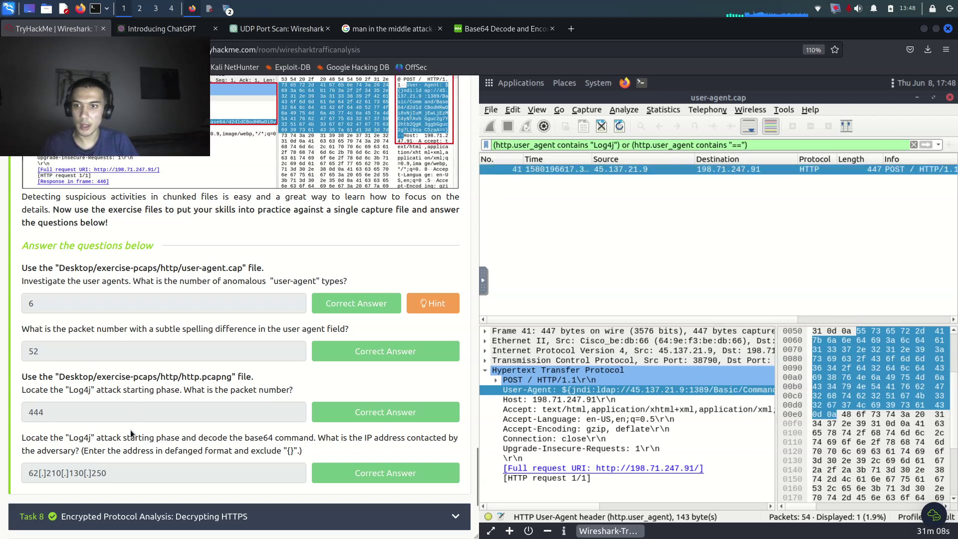
- Reread the question on the adversary's defanged IP address and check its answer against the decoded Base64 command
left_click_drag(34, 440, 447, 449)
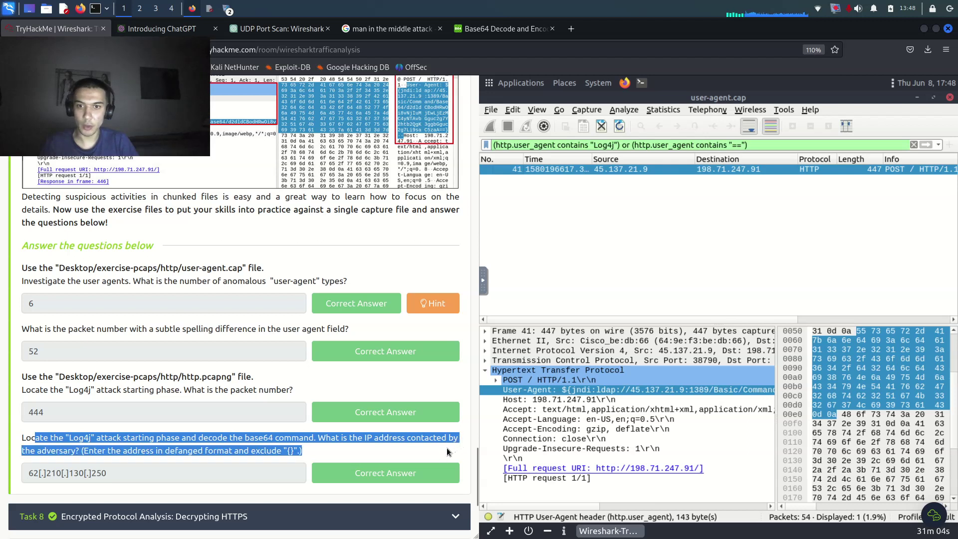
left_click(74, 451)
left_click_drag(97, 450, 347, 438)
left_click(115, 451)
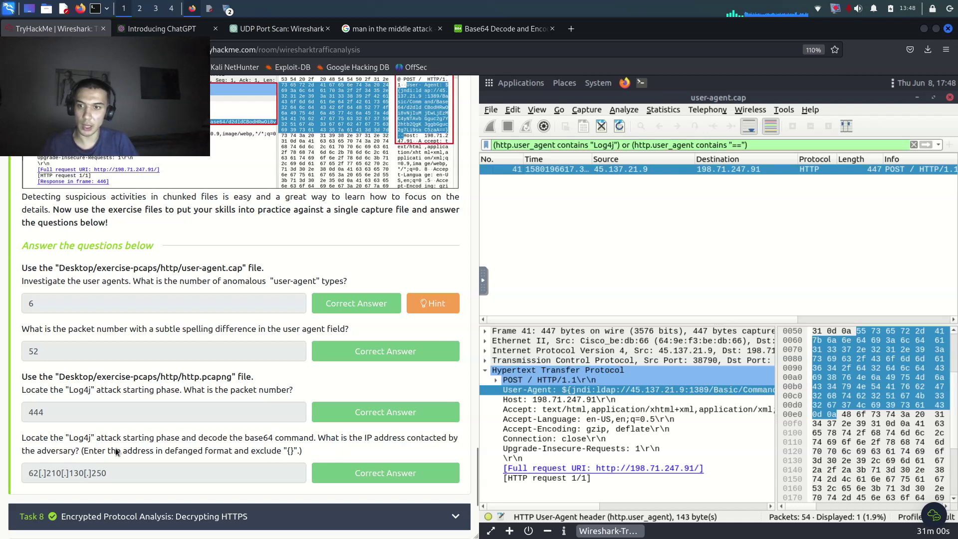
triple_click(43, 475)
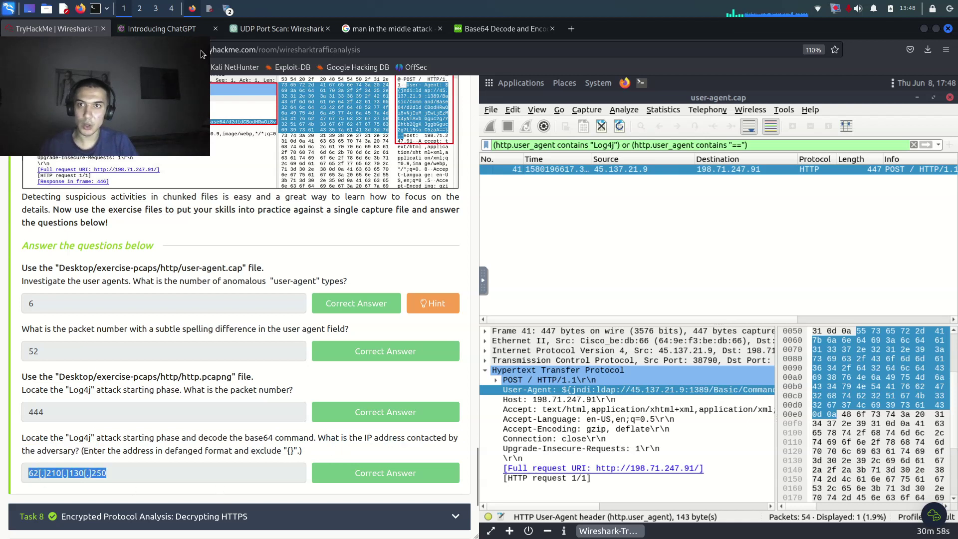
left_click(280, 29)
left_click(503, 30)
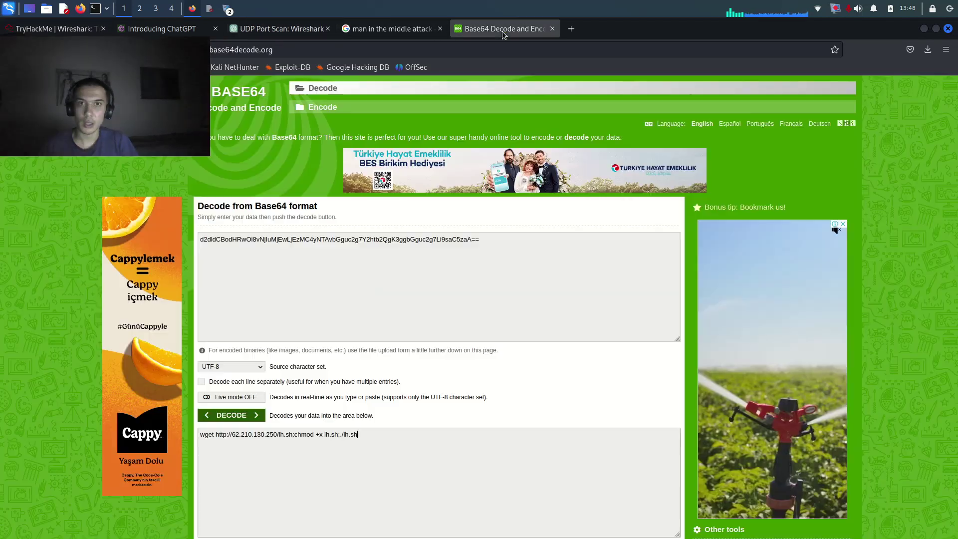
left_click(55, 29)
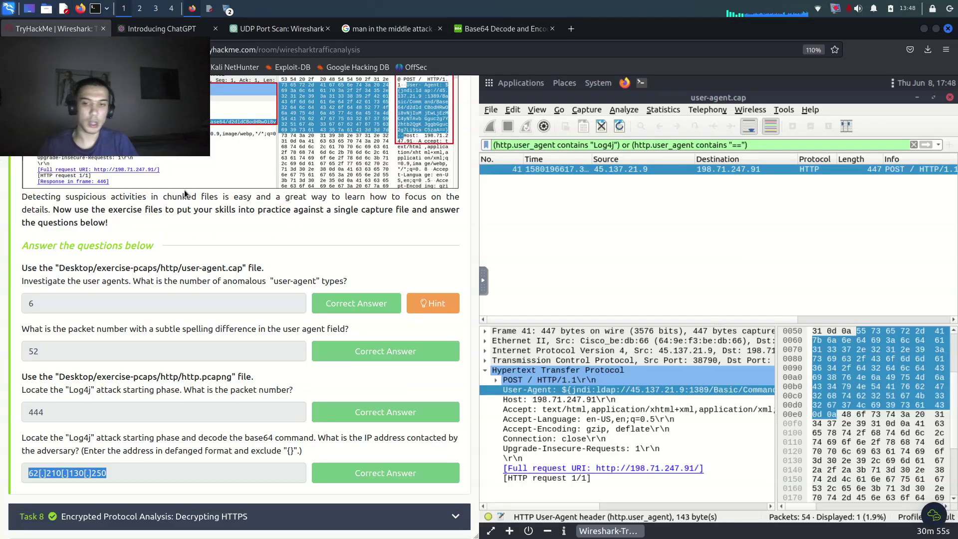
scroll(167, 302, "down", 3)
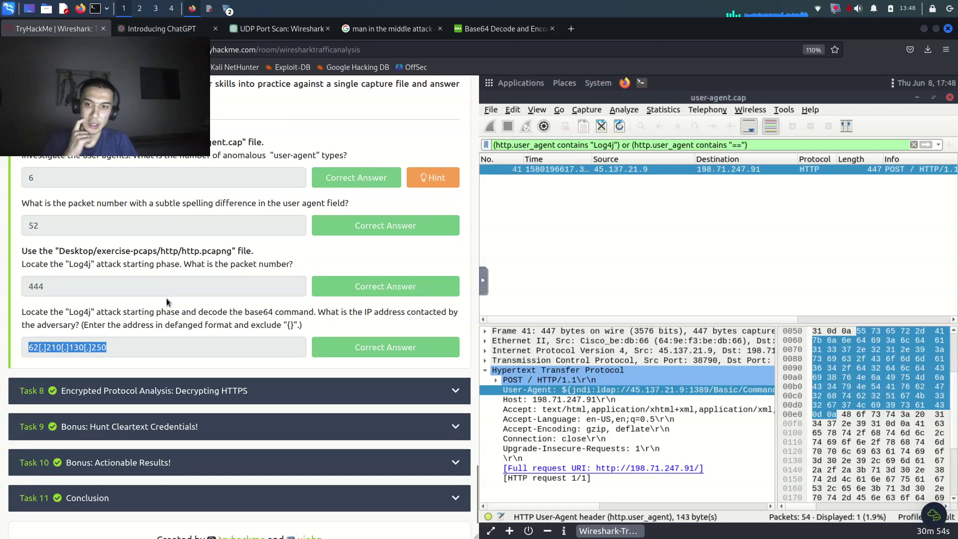
left_click(368, 367)
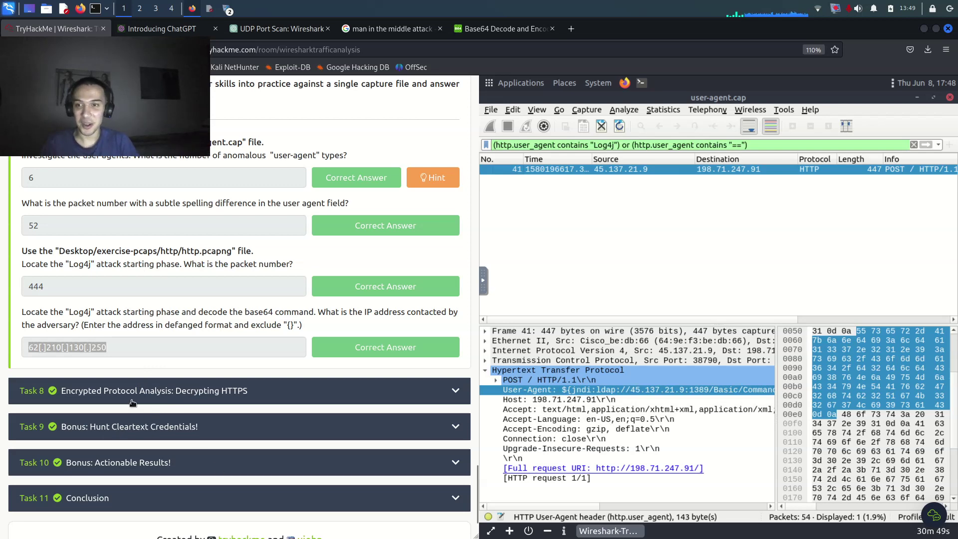
- Skim Tasks 8 to 11 of the room, covering HTTPS decryption, cleartext credentials, actionable results and the conclusion
left_click(132, 402)
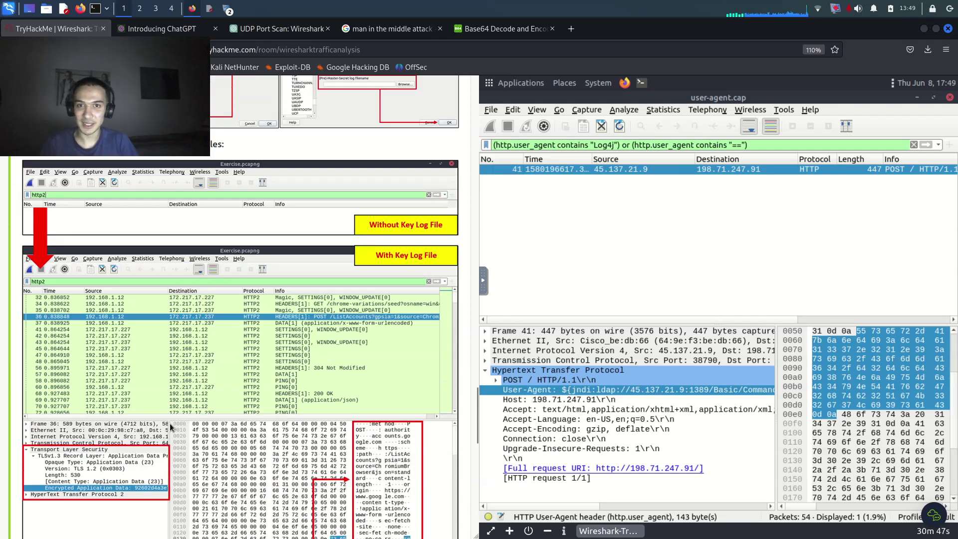
scroll(170, 424, "up", 15)
scroll(165, 419, "down", 15)
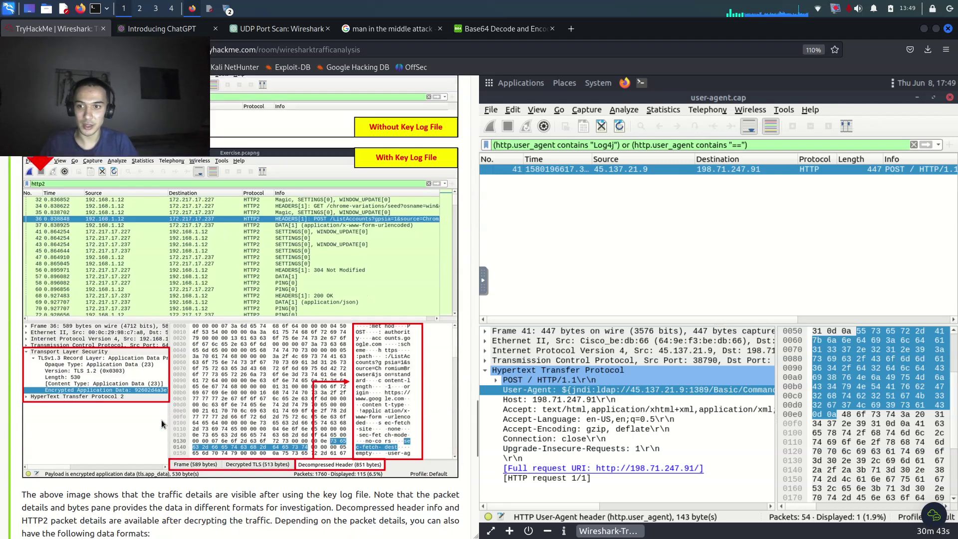
scroll(161, 420, "down", 10)
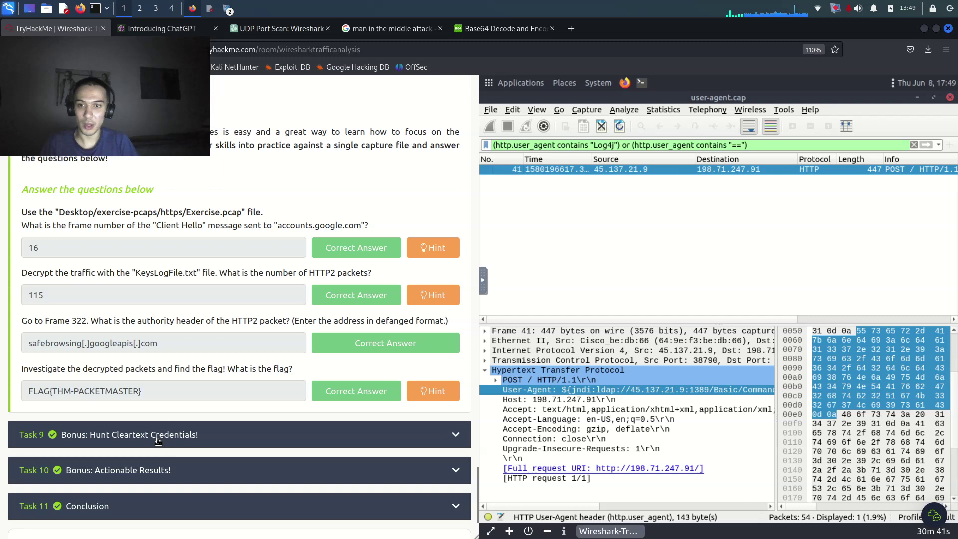
left_click(157, 434)
scroll(150, 439, "down", 10)
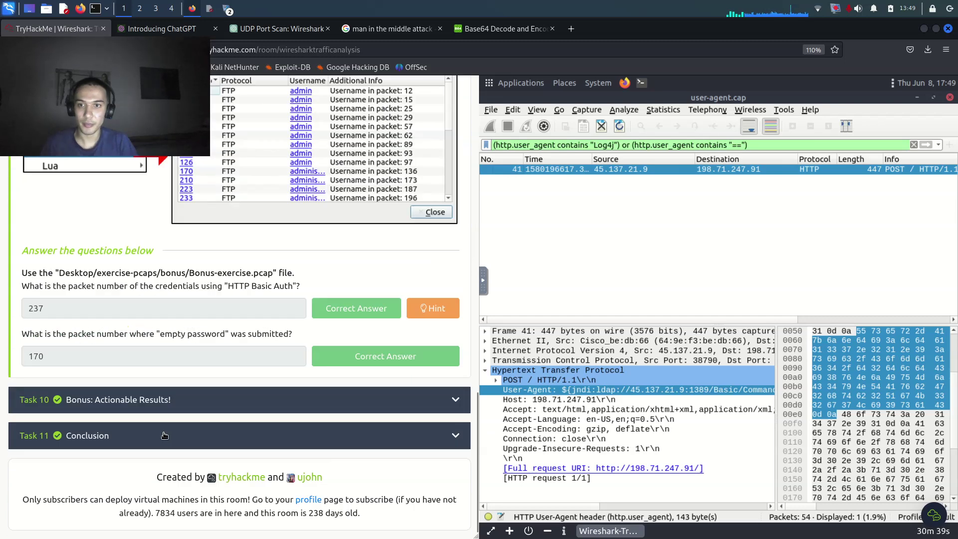
left_click(137, 409)
scroll(138, 408, "down", 10)
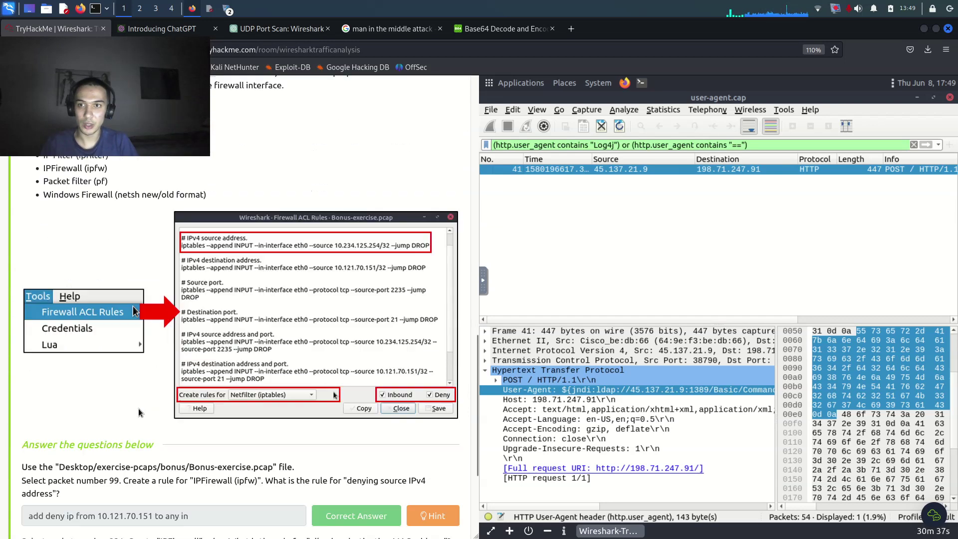
scroll(139, 408, "down", 3)
left_click(160, 421)
scroll(164, 417, "up", 8)
scroll(161, 418, "down", 3)
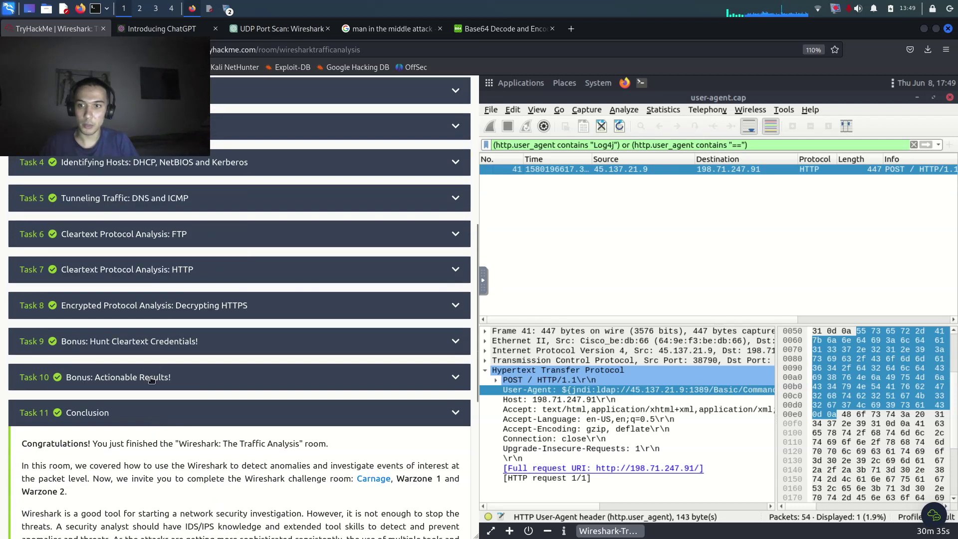
- Open Task 8 and read the Decrypting HTTPS Traffic introduction and its table of HTTPS filters, including http.request and tls
left_click(152, 303)
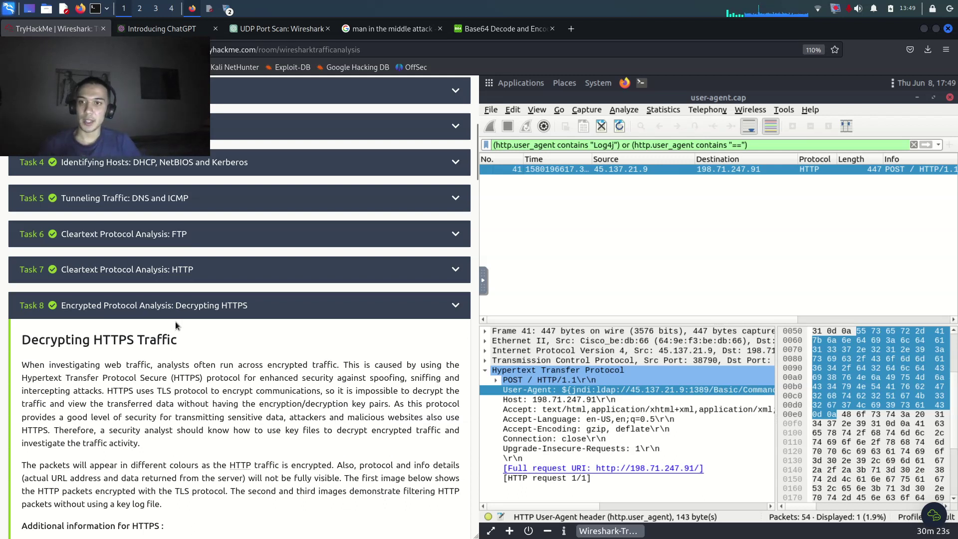
scroll(173, 325, "down", 3)
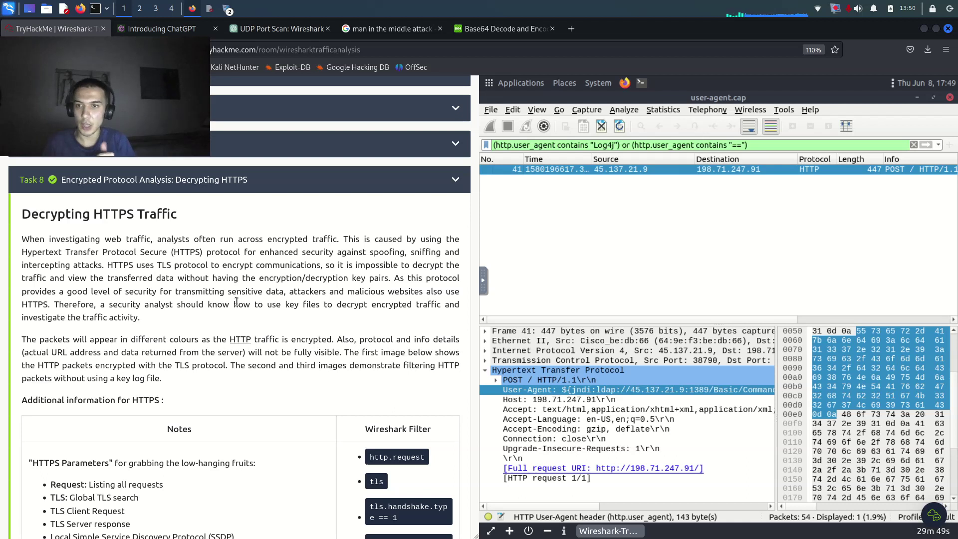
left_click_drag(27, 398, 257, 393)
left_click(256, 392)
scroll(245, 384, "down", 2)
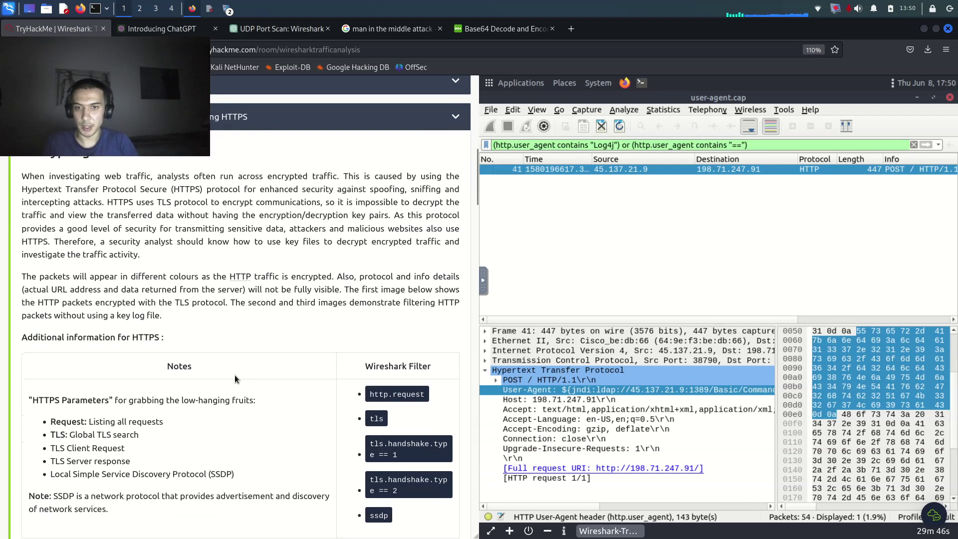
left_click(382, 395)
left_click_drag(88, 424, 239, 434)
left_click(239, 434)
- Close the user-agent.cap capture on the remote machine
left_click(950, 98)
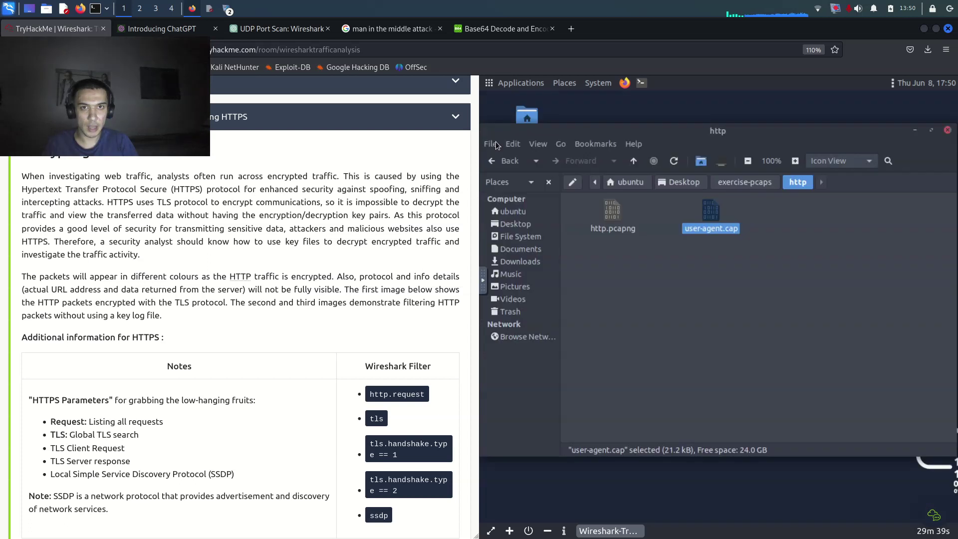
- Open the https exercise folder, look through the TLS secrets in KeysLogFile.txt, and close the file
left_click(492, 160)
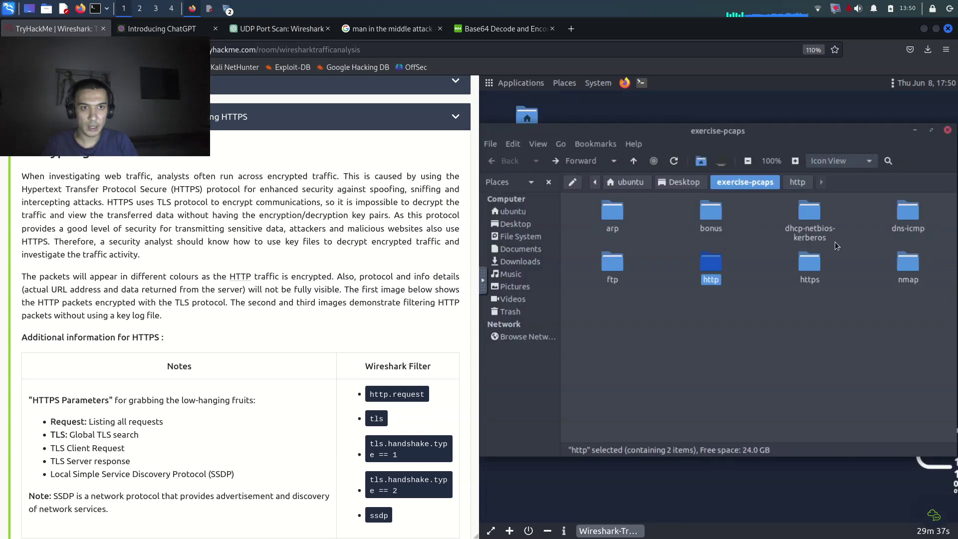
double_click(809, 263)
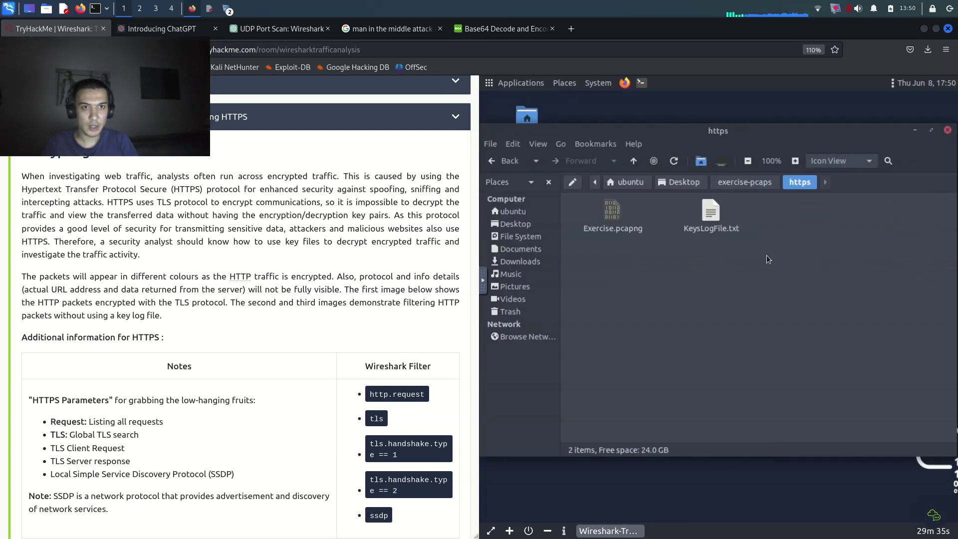
double_click(710, 216)
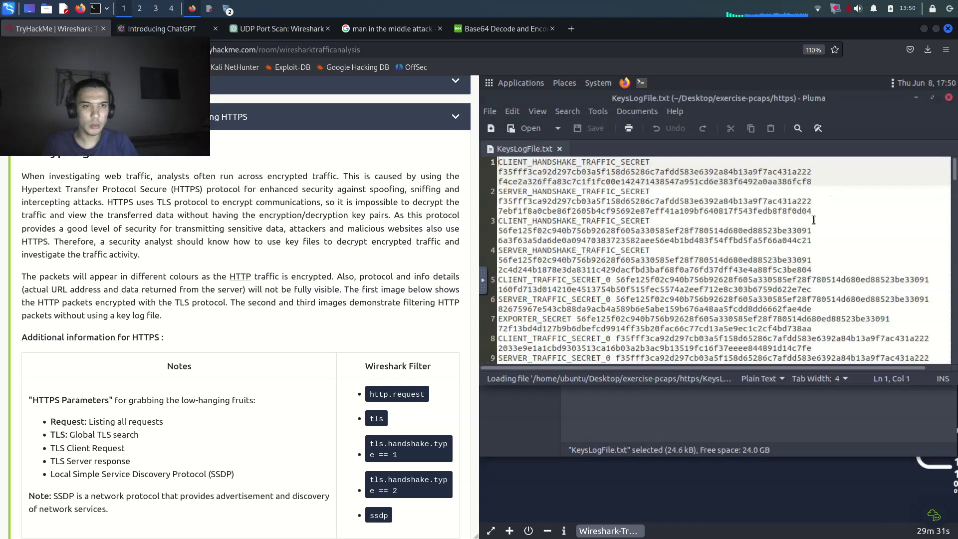
scroll(831, 196, "down", 15)
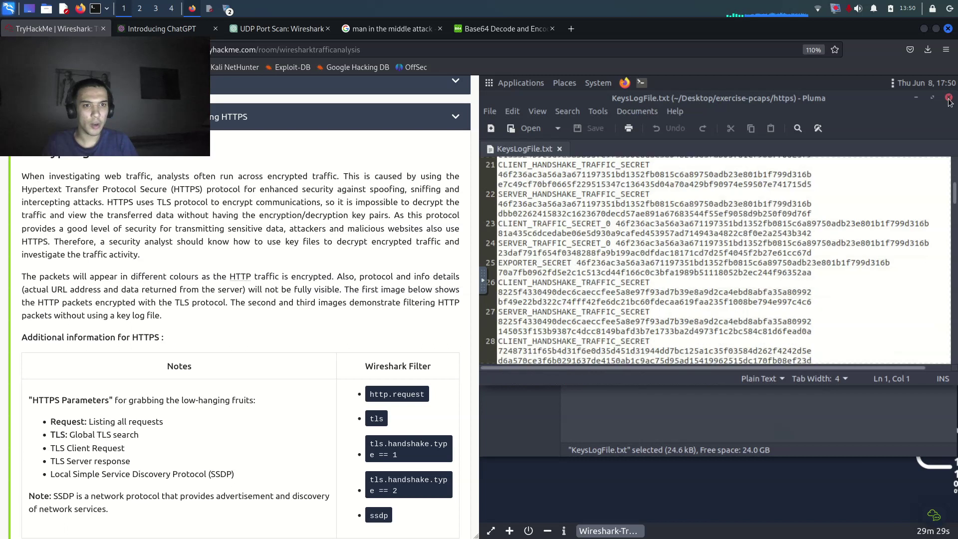
left_click(949, 97)
- Open the Exercise.pcapng capture from the https folder in Wireshark
left_click(613, 211)
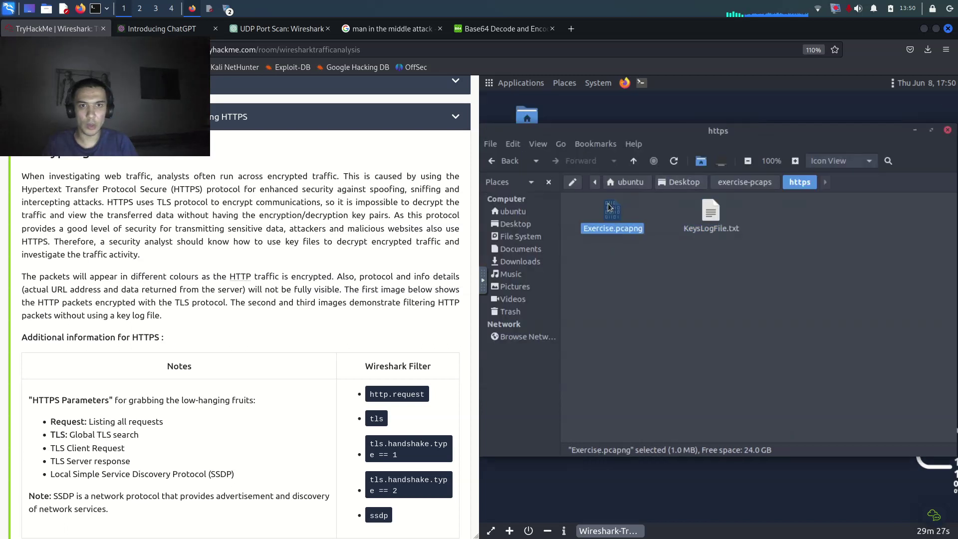
key("Return")
- Read Task 8's HTTPS filter table, matching TLS client request, TLS server response and SSDP to their filters
scroll(163, 318, "down", 3)
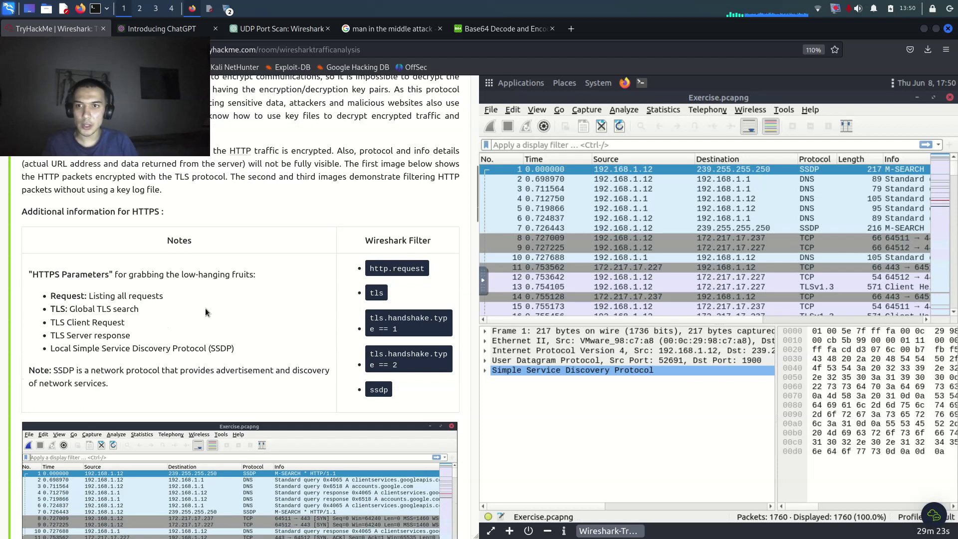
left_click_drag(56, 322, 405, 328)
left_click(380, 319)
left_click_drag(78, 335, 149, 335)
left_click(349, 358)
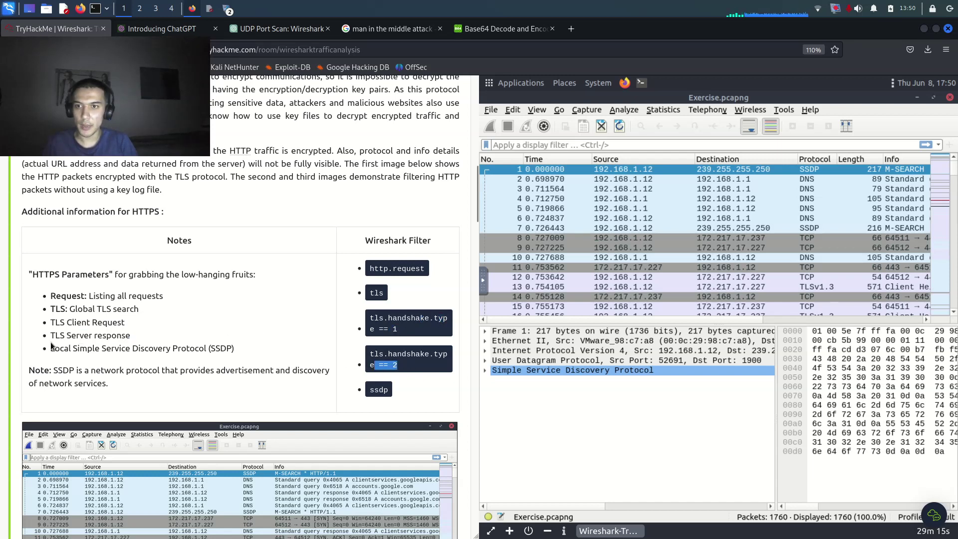
left_click_drag(55, 348, 279, 358)
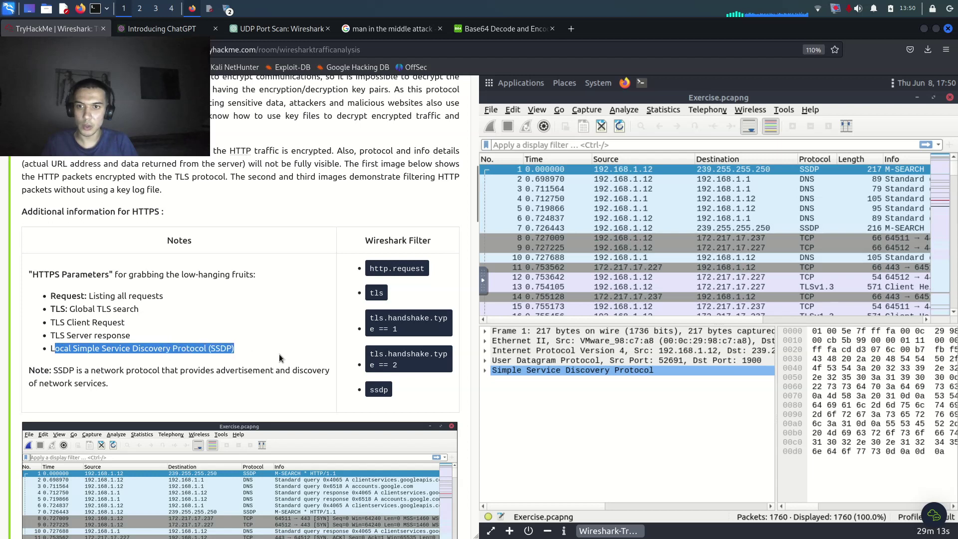
double_click(367, 391)
scroll(199, 366, "down", 6)
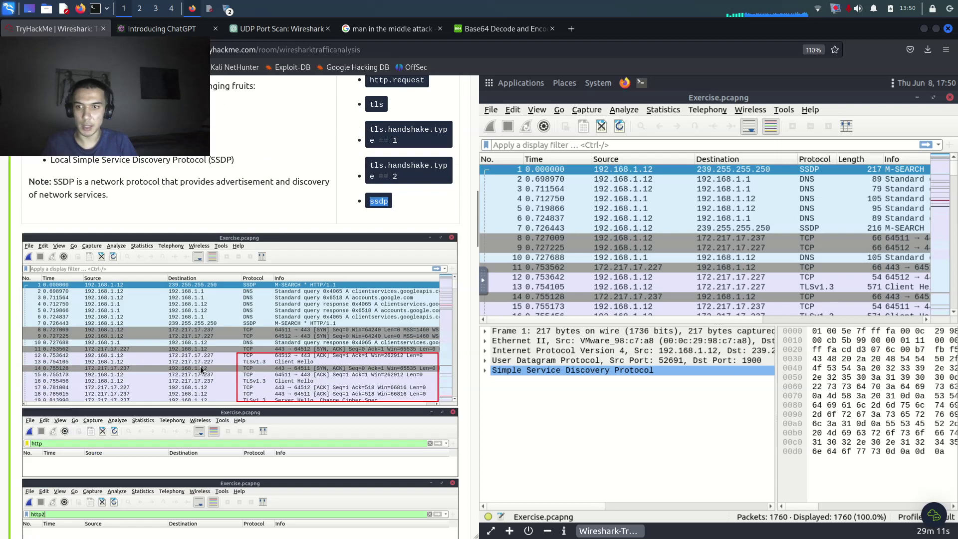
- Study the Client Hello and Server Hello filters, which exclude ssdp, and compare their example captures in Task 8
scroll(208, 356, "down", 2)
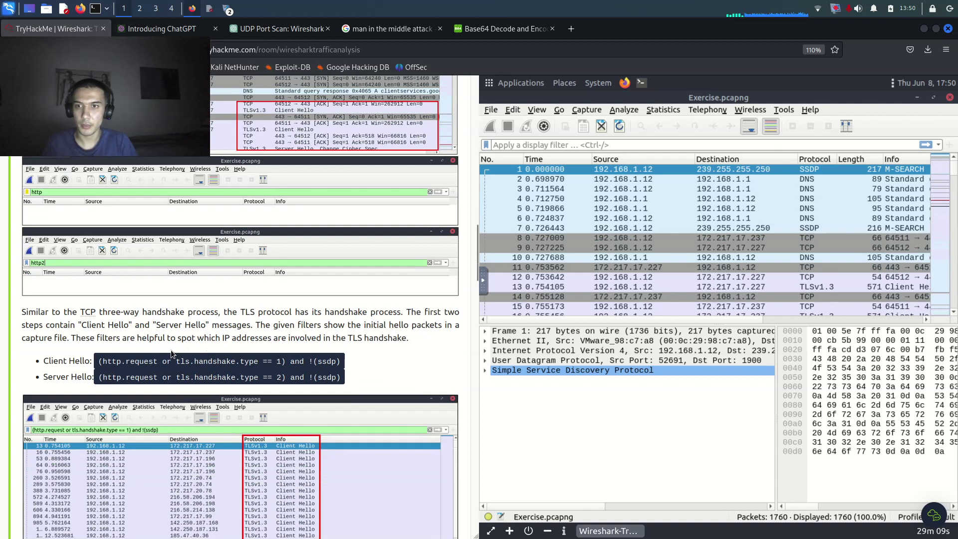
left_click_drag(98, 361, 367, 361)
left_click(166, 363)
double_click(297, 361)
scroll(367, 362, "down", 5)
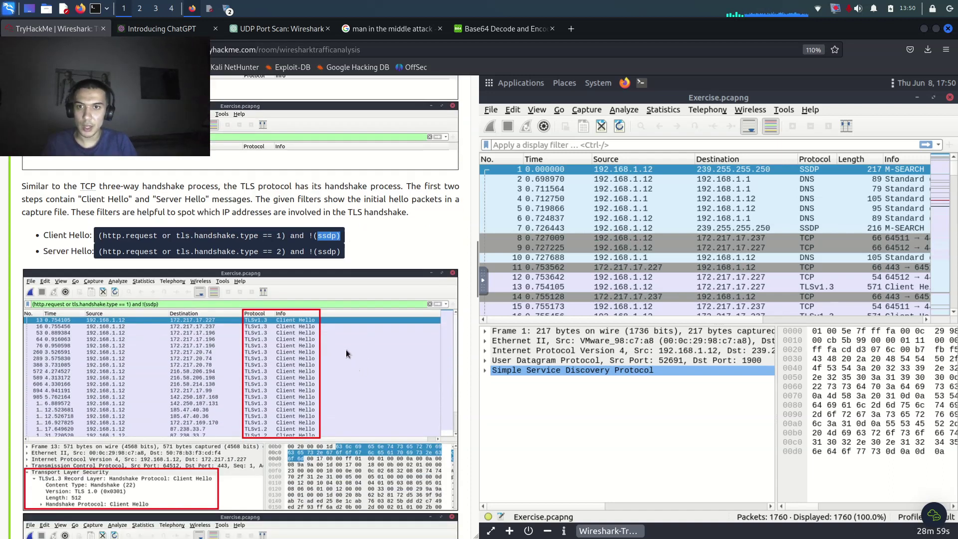
left_click_drag(139, 236, 287, 237)
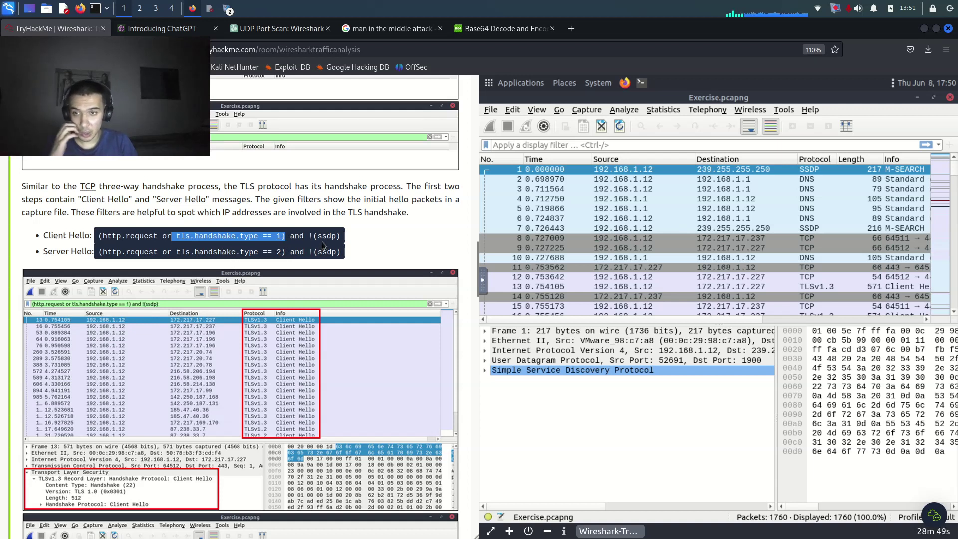
scroll(319, 262, "down", 6)
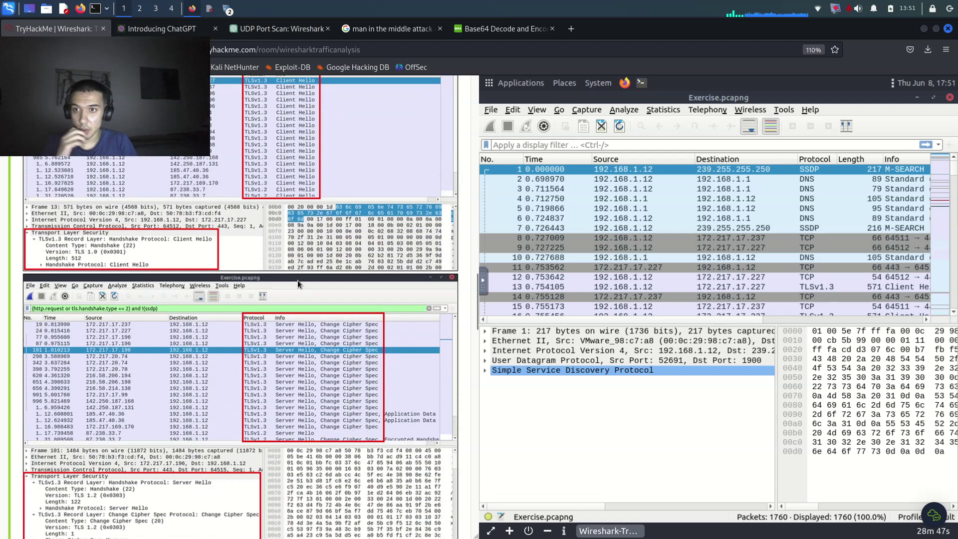
scroll(310, 298, "up", 3)
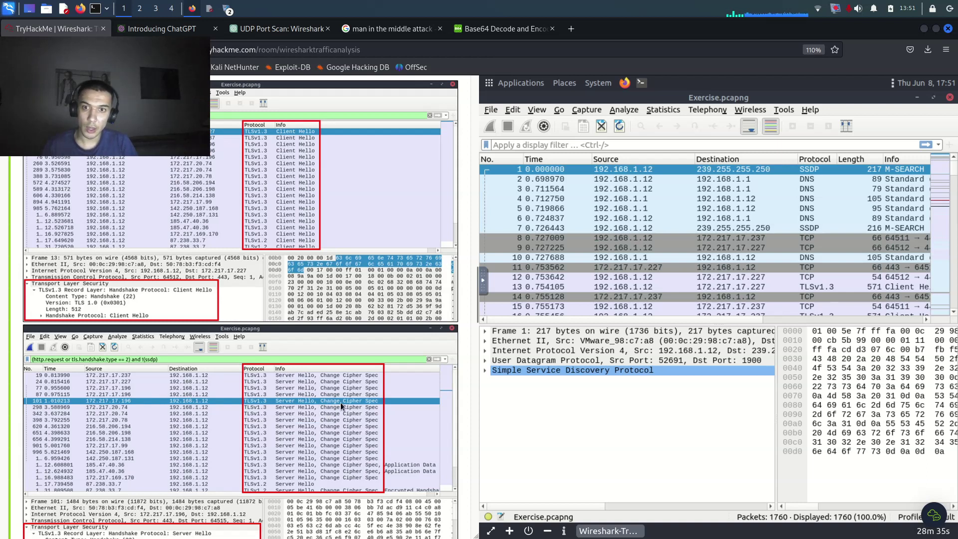
- Read Task 8's explanation of encryption key log files, including browser support and the SSLKEYLOGFILE environment variable
scroll(407, 410, "down", 10)
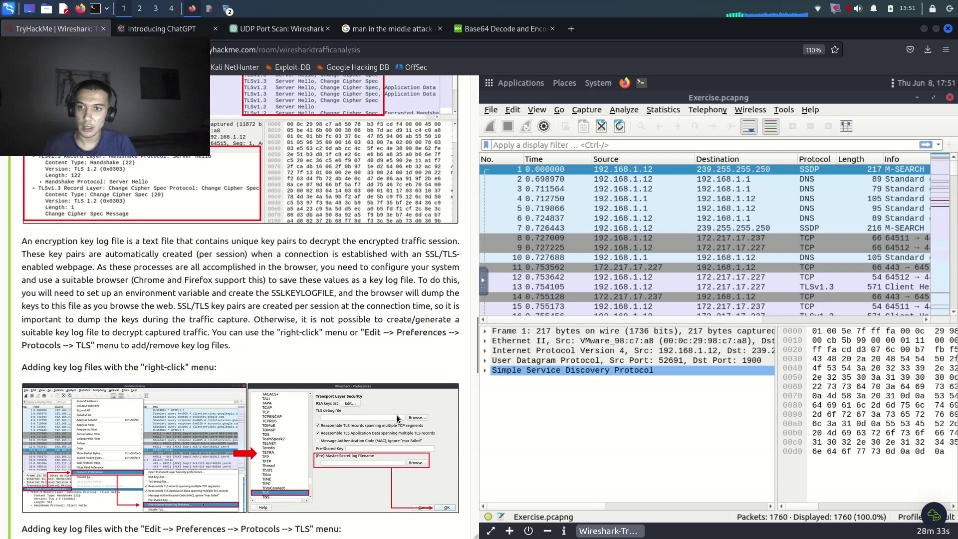
scroll(384, 417, "up", 2)
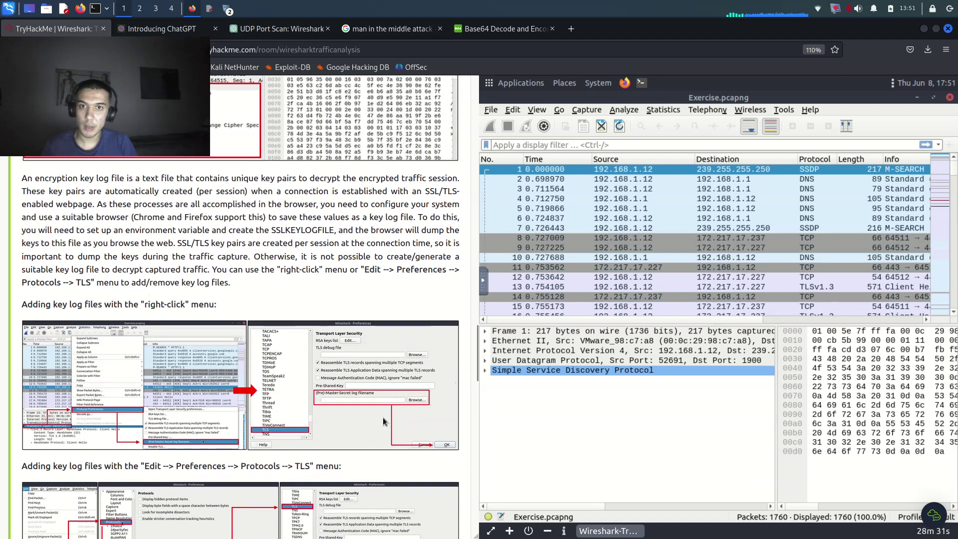
scroll(346, 415, "up", 6)
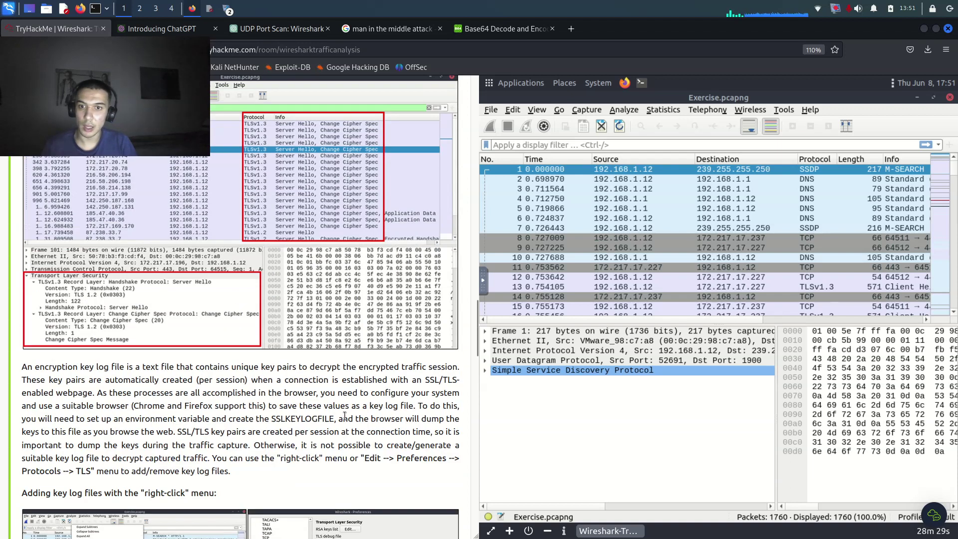
scroll(344, 417, "up", 6)
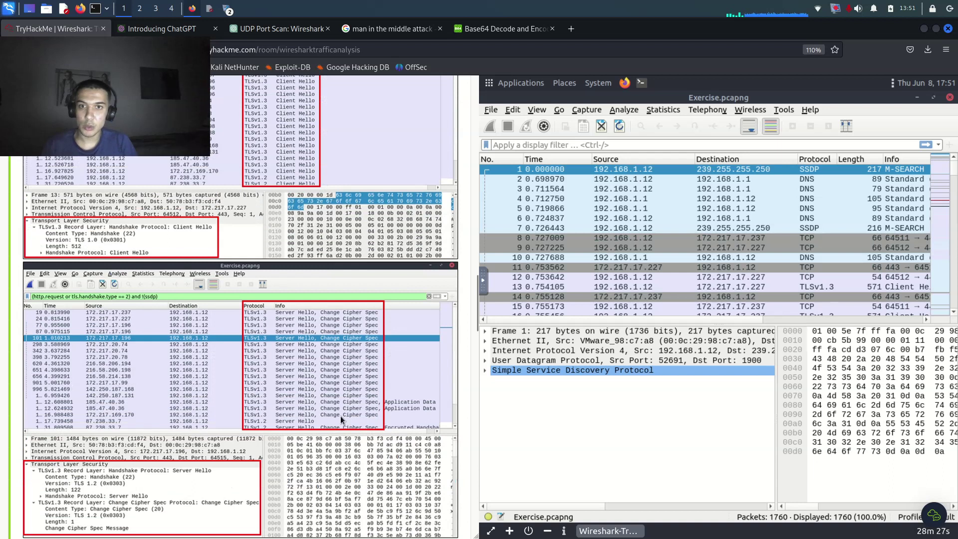
scroll(331, 418, "down", 4)
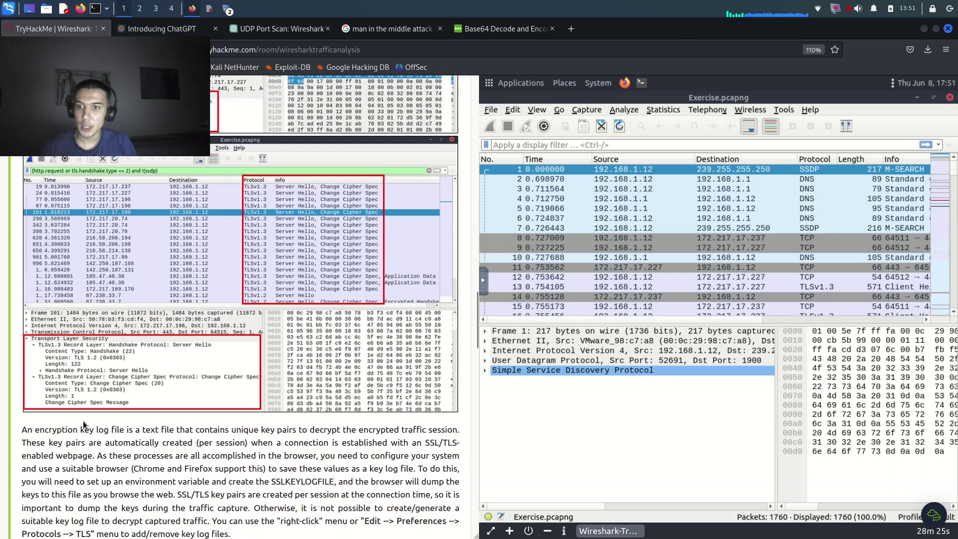
left_click_drag(22, 430, 461, 439)
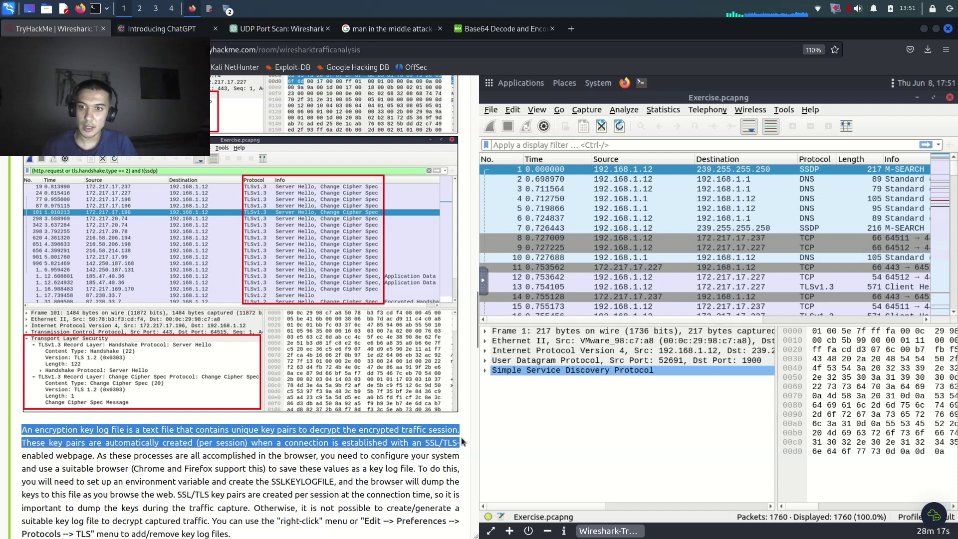
left_click_drag(462, 442, 457, 464)
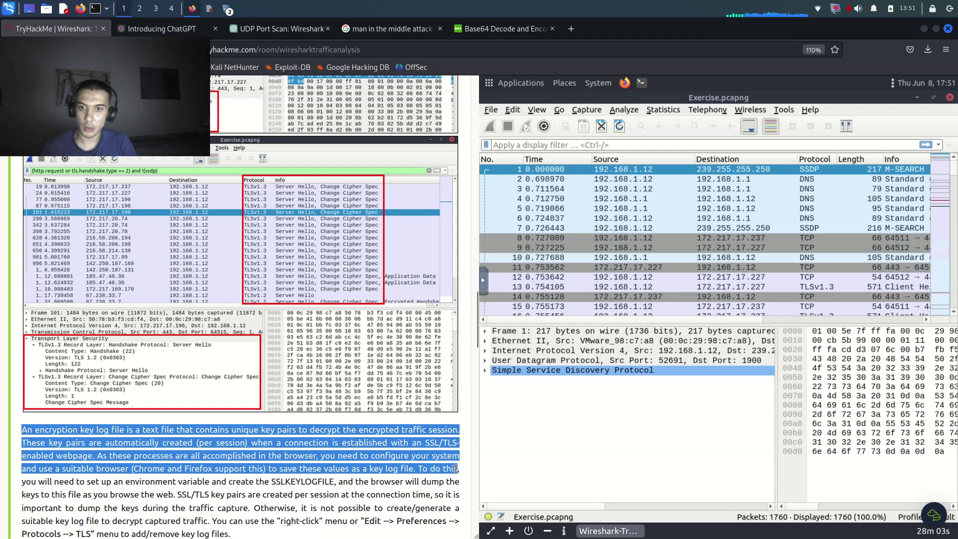
left_click_drag(456, 469, 453, 479)
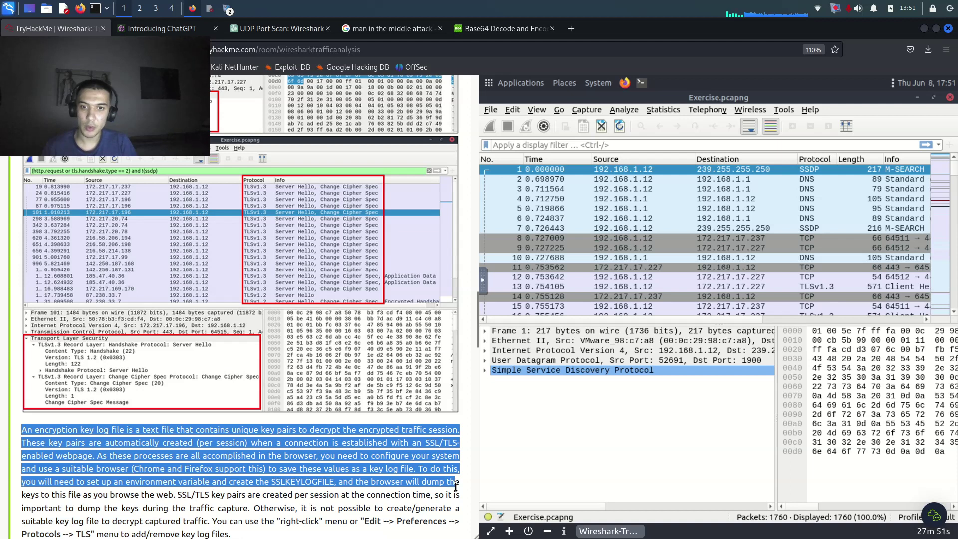
left_click(413, 470)
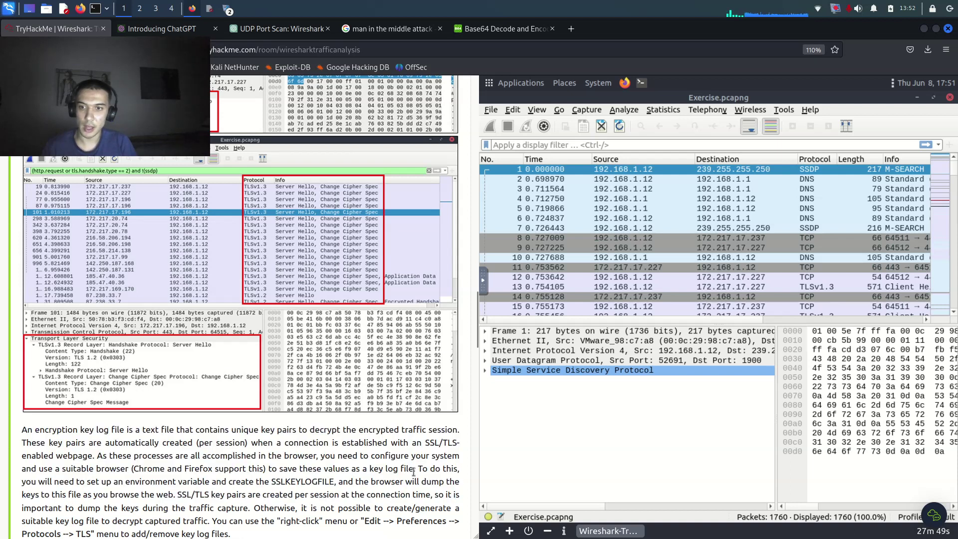
scroll(413, 472, "down", 2)
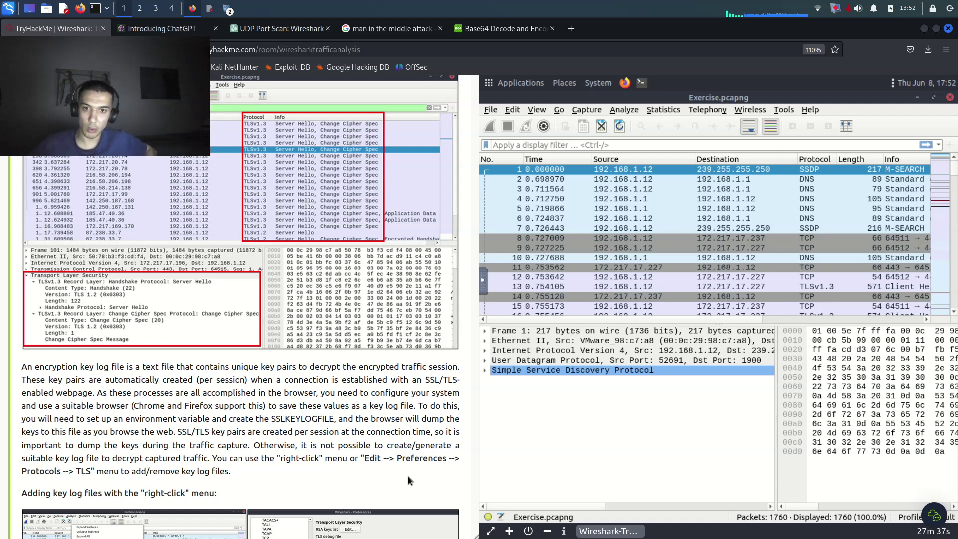
- Open the TLS protocol preferences in Wireshark and open the file chooser for the (Pre)-Master-Secret log filename
left_click(513, 110)
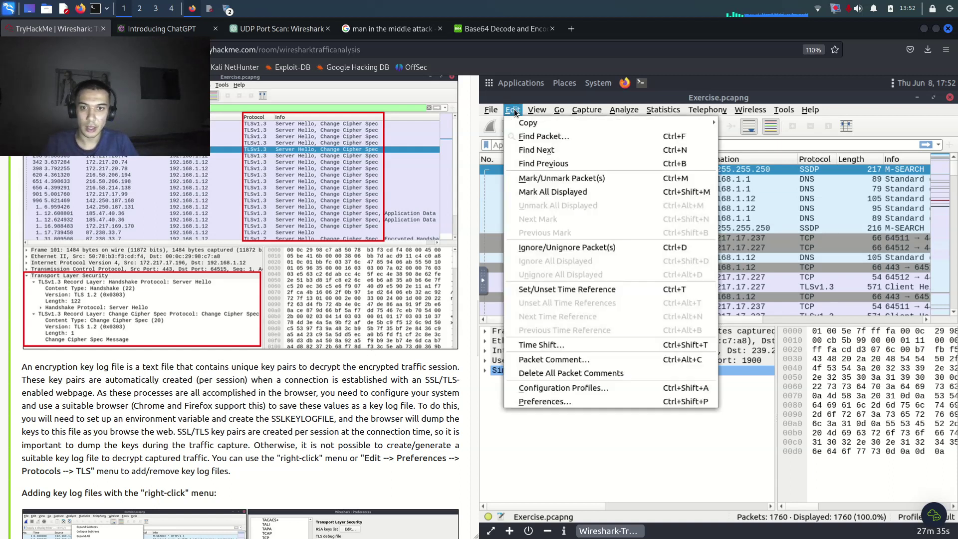
left_click(564, 399)
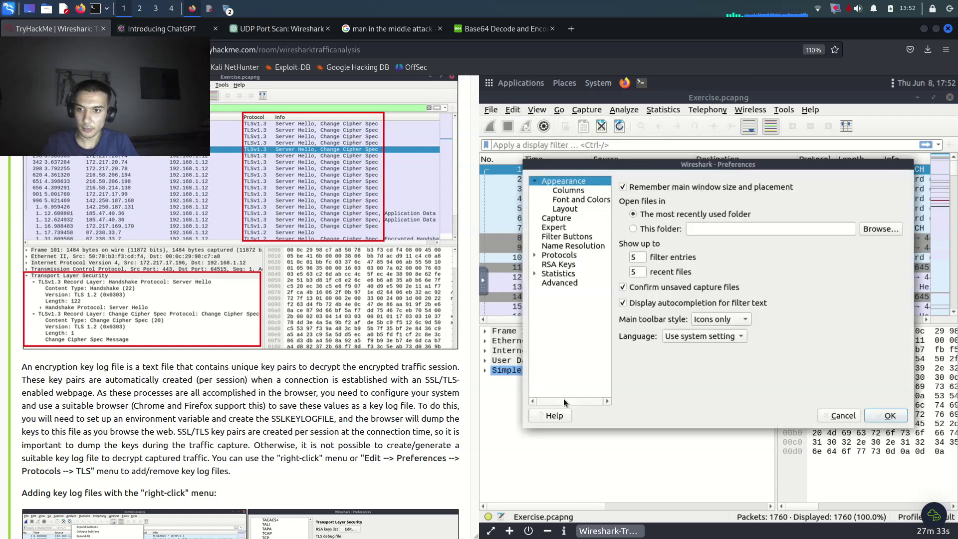
left_click(561, 256)
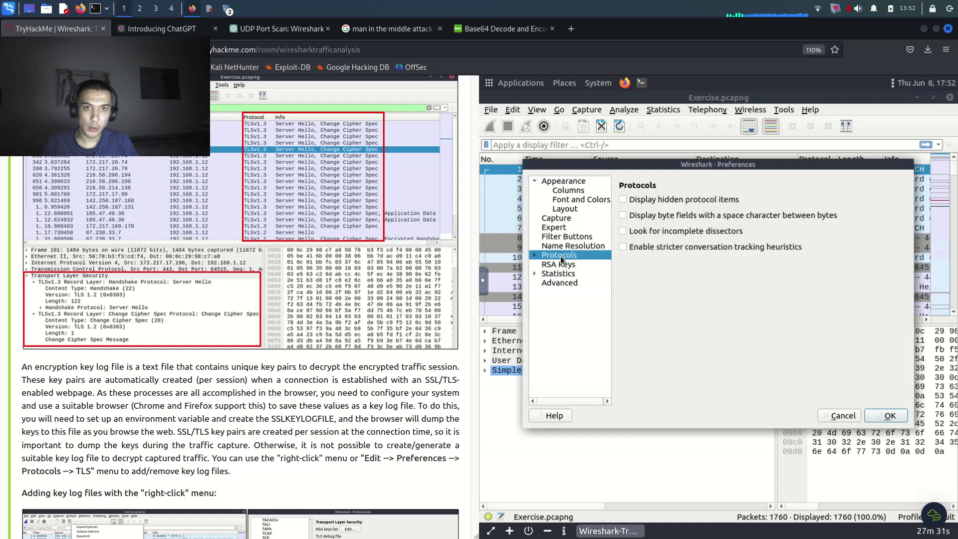
left_click(535, 255)
key("t")
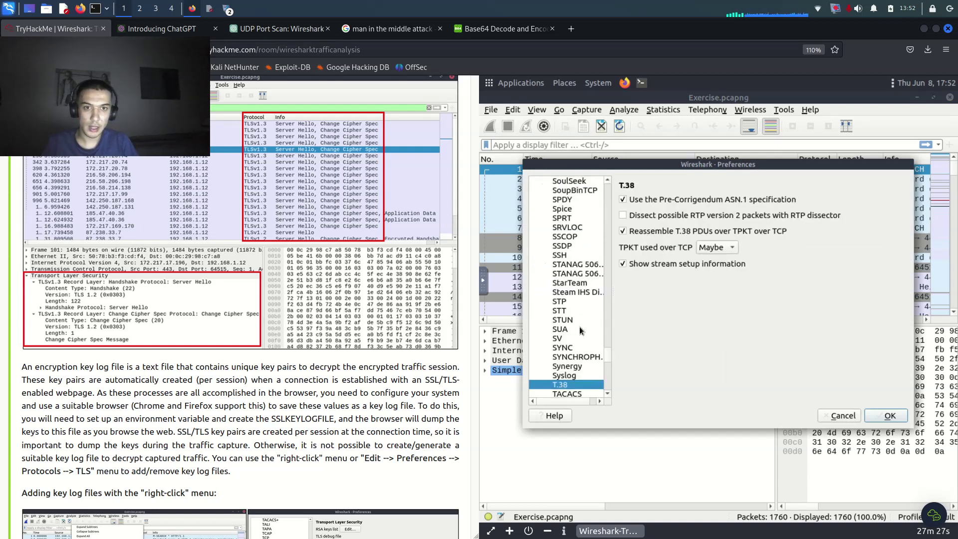
scroll(578, 327, "down", 2)
scroll(577, 328, "down", 2)
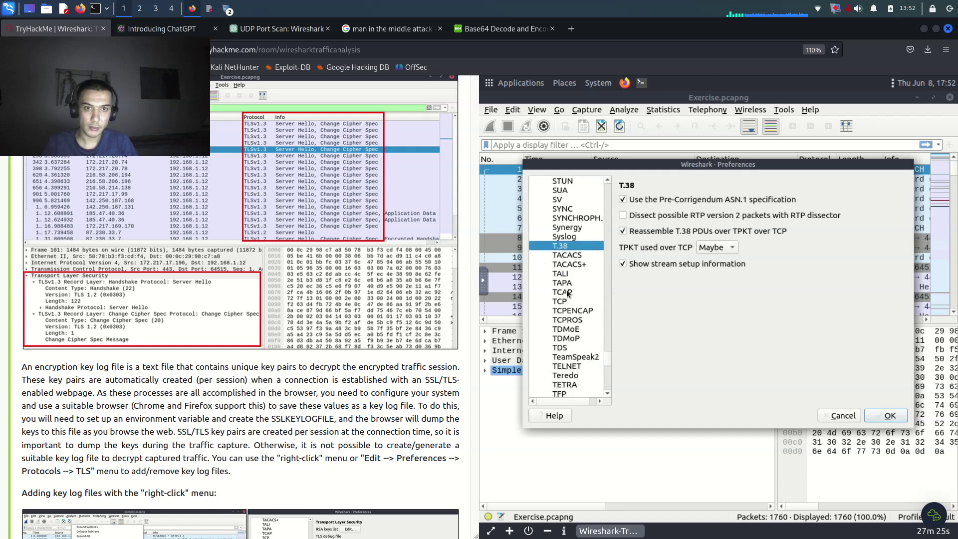
scroll(575, 329, "down", 3)
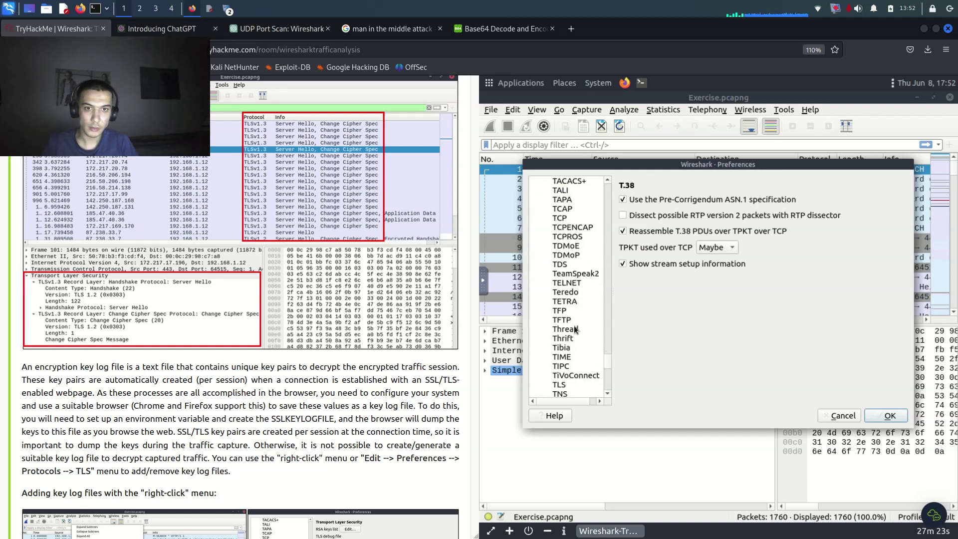
left_click(561, 385)
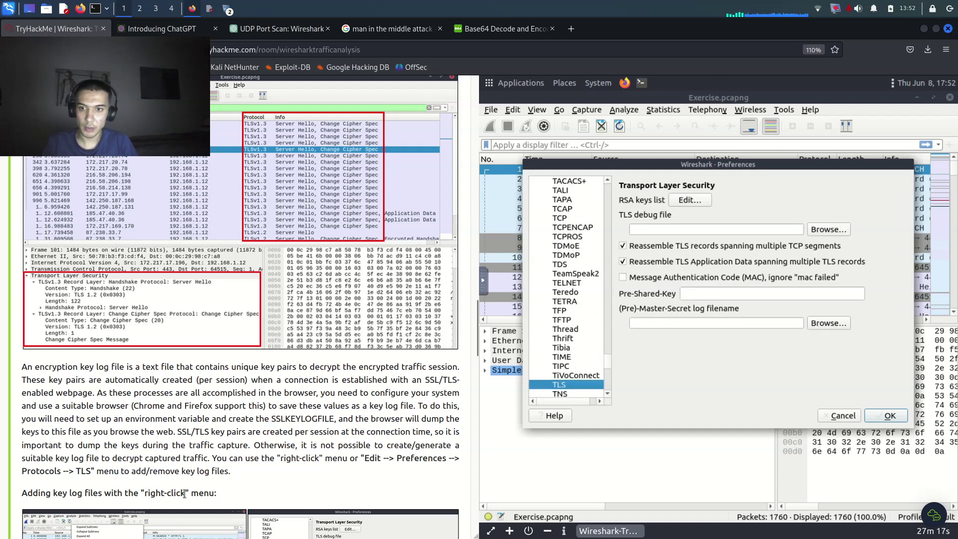
scroll(283, 358, "down", 4)
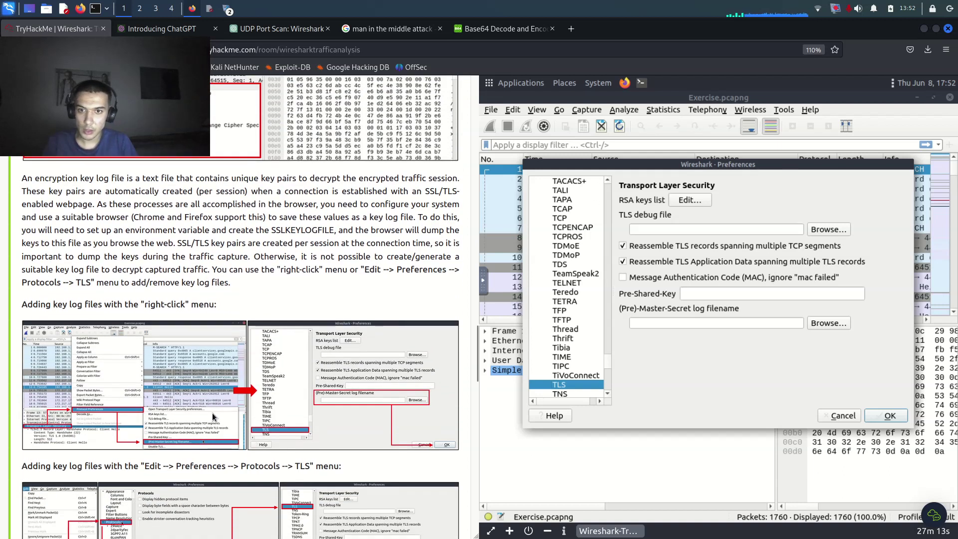
left_click(831, 324)
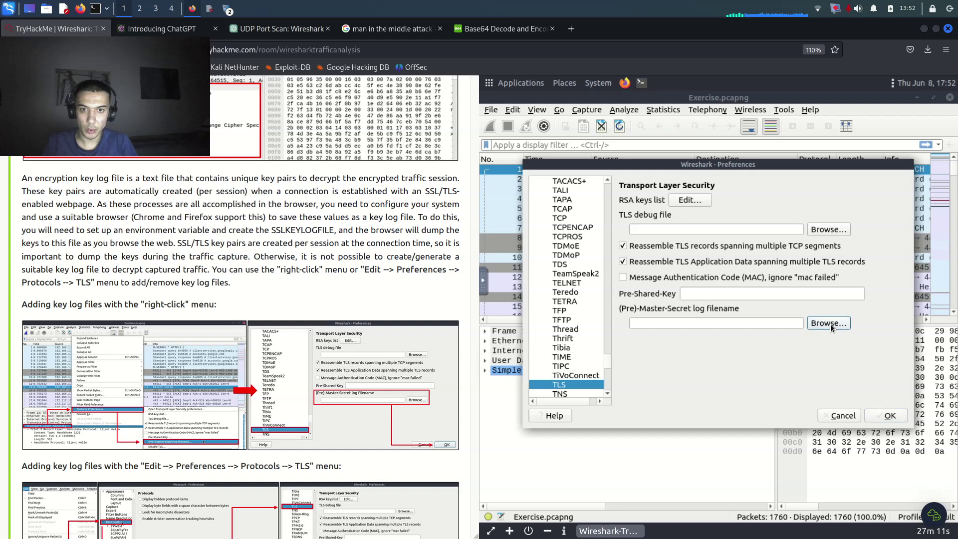
- Enlarge Task 8's illustration of adding a key log file through the TLS protocol preferences
scroll(217, 319, "down", 2)
scroll(217, 319, "down", 4)
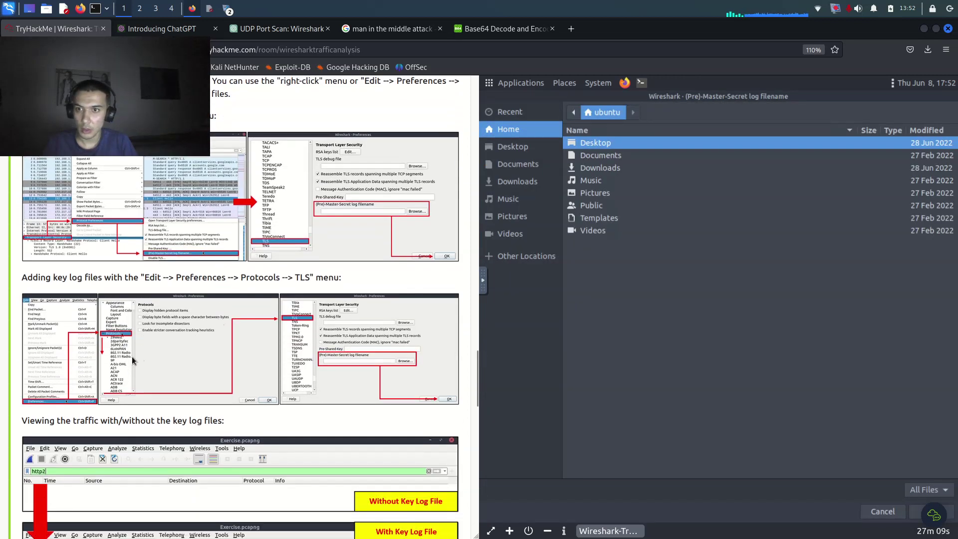
left_click(103, 364)
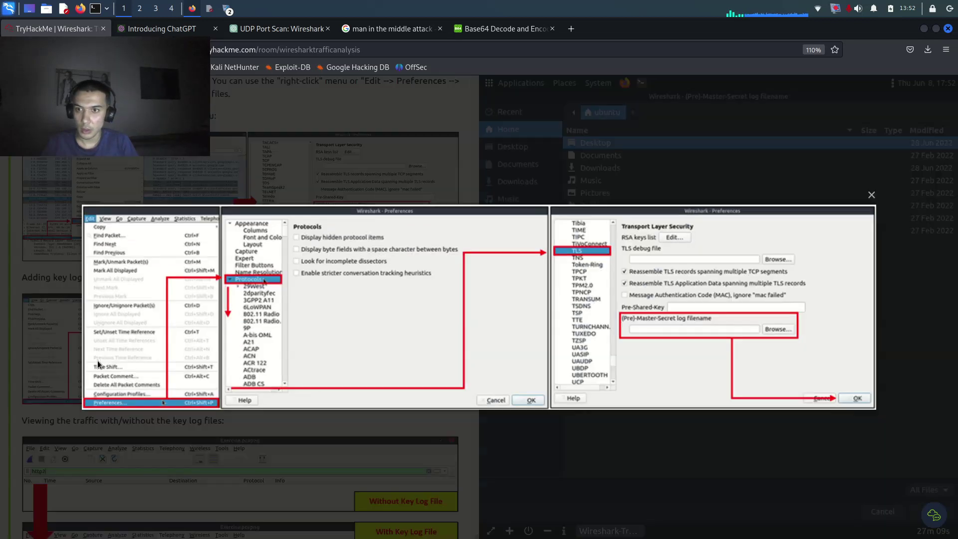
- Load KeysLogFile.txt from Desktop/exercise-pcaps/https as the TLS (Pre)-Master-Secret log file and apply the preferences
left_click(50, 368)
scroll(189, 362, "down", 3)
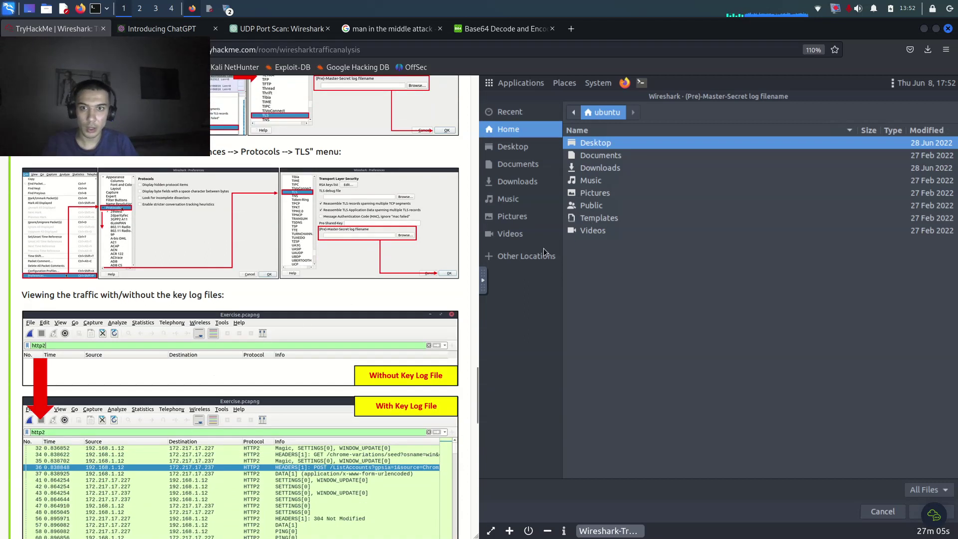
scroll(384, 272, "up", 4)
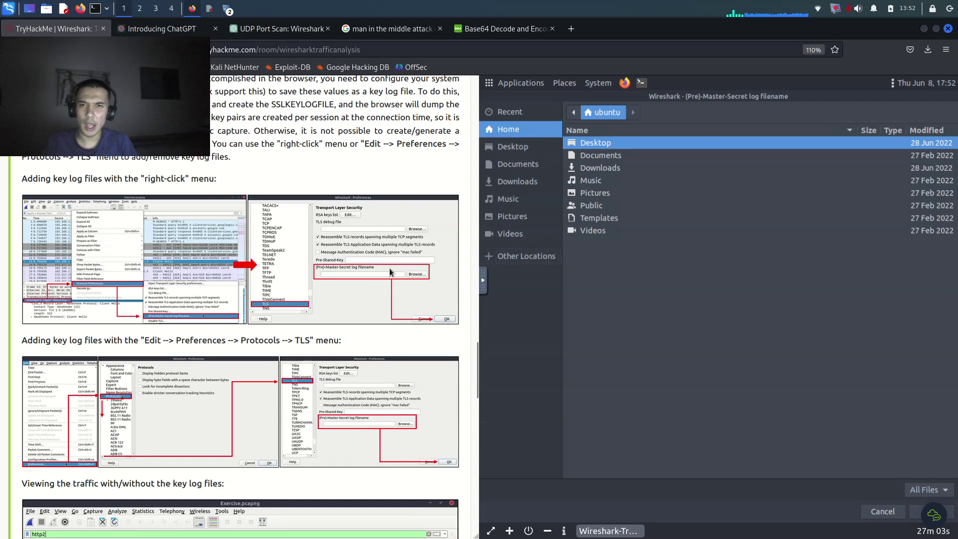
double_click(595, 143)
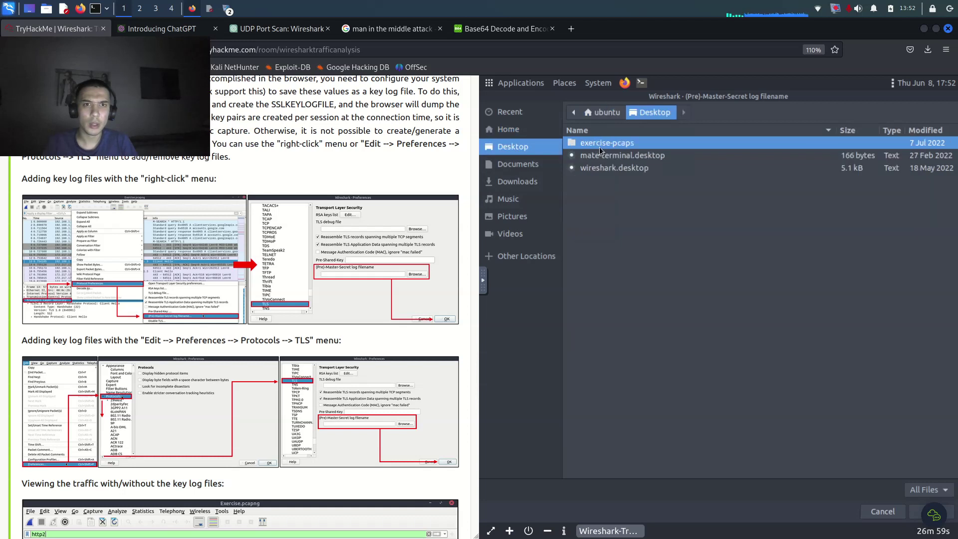
double_click(598, 143)
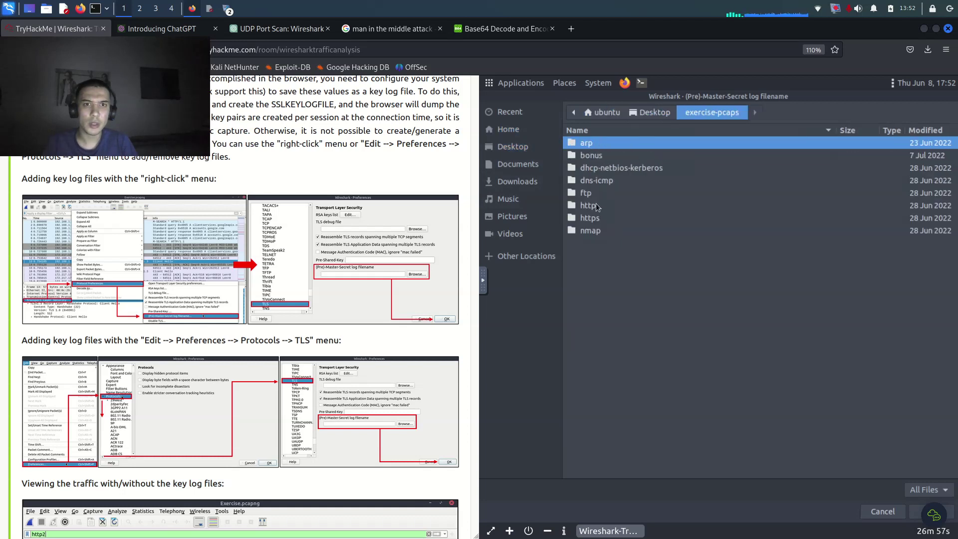
double_click(597, 217)
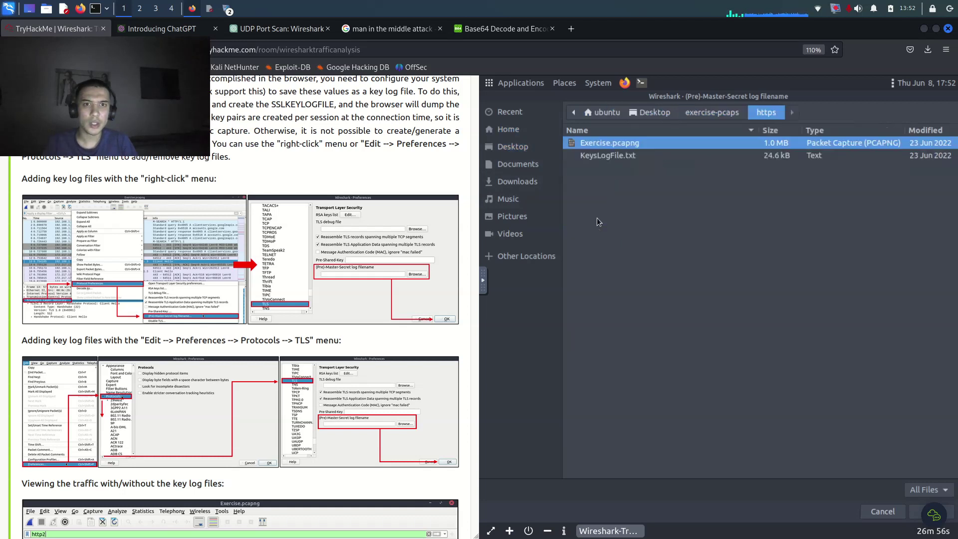
double_click(620, 156)
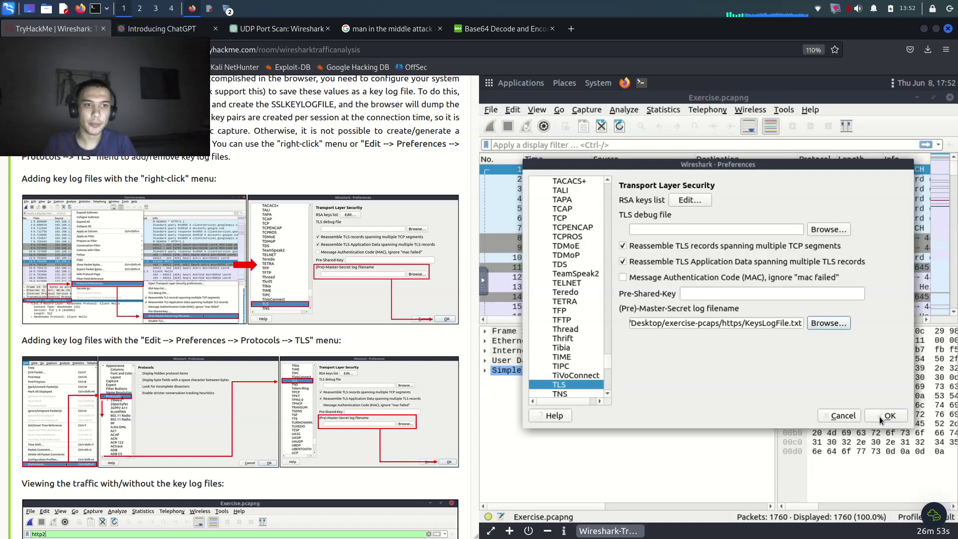
left_click(880, 416)
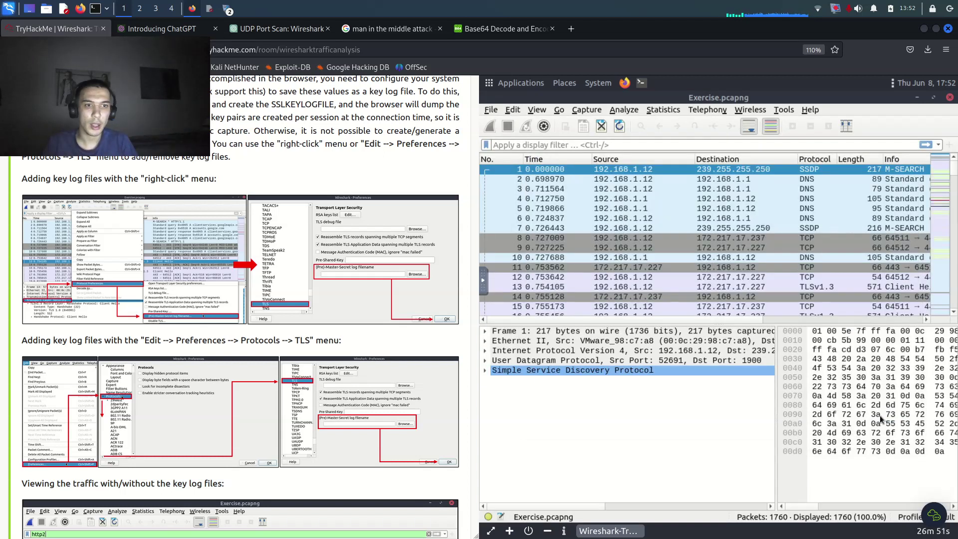
- Review Task 8's comparison of traffic with and without key log files and filter Exercise.pcapng by http2
scroll(234, 325, "down", 3)
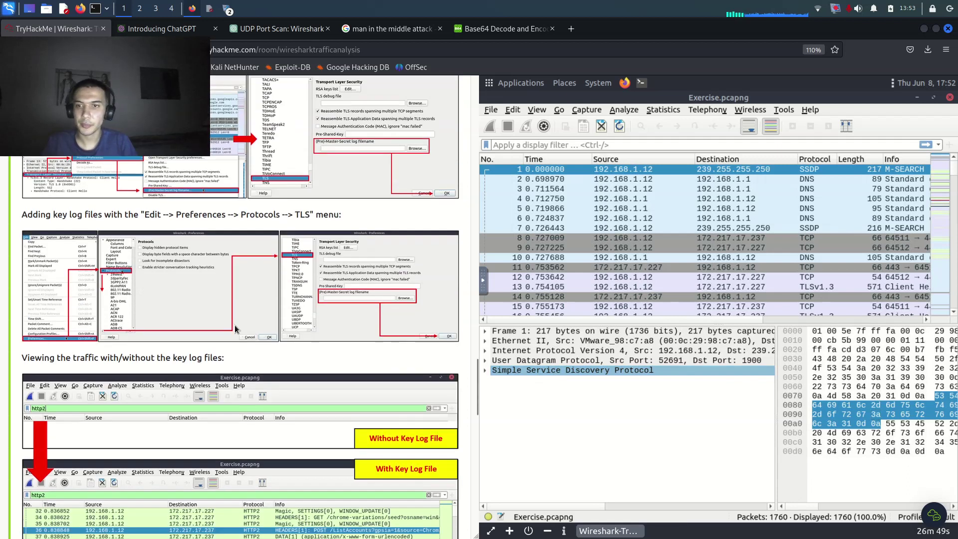
scroll(57, 204, "up", 2)
left_click_drag(32, 264, 163, 285)
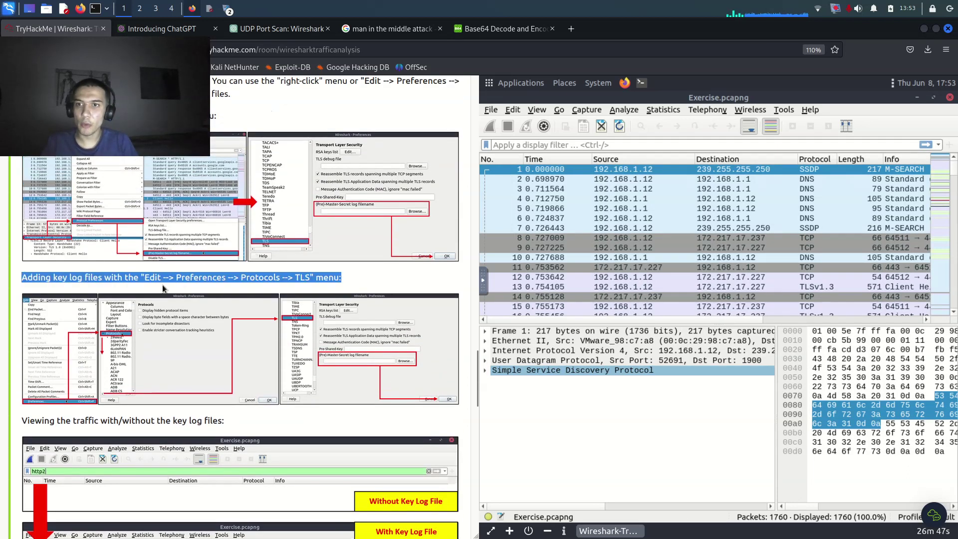
left_click(200, 284)
scroll(306, 285, "down", 3)
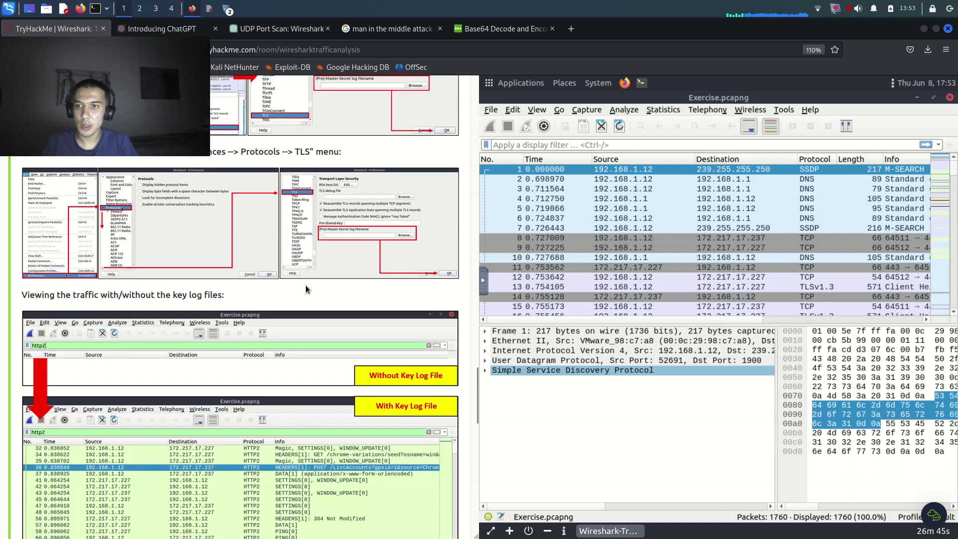
scroll(305, 289, "down", 3)
left_click(543, 146)
type("http2")
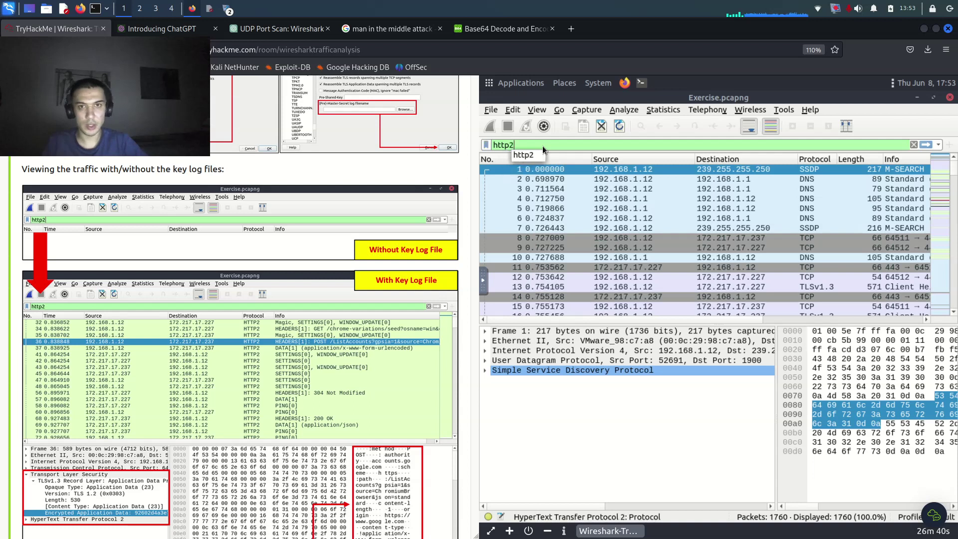
key("Return")
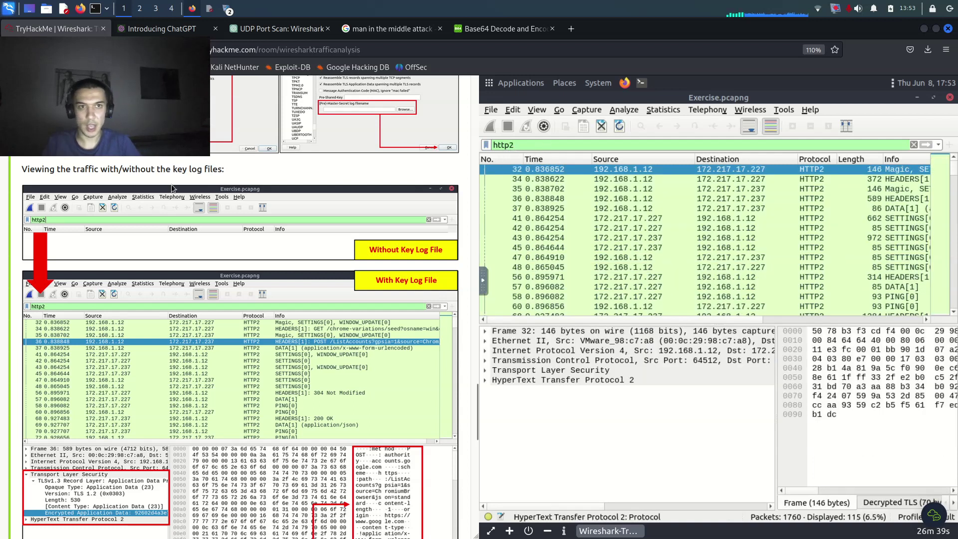
- Read Task 8's notes on decrypted data formats and the question about the Client Hello message sent to accounts.google.com
scroll(136, 201, "down", 2)
scroll(136, 200, "down", 2)
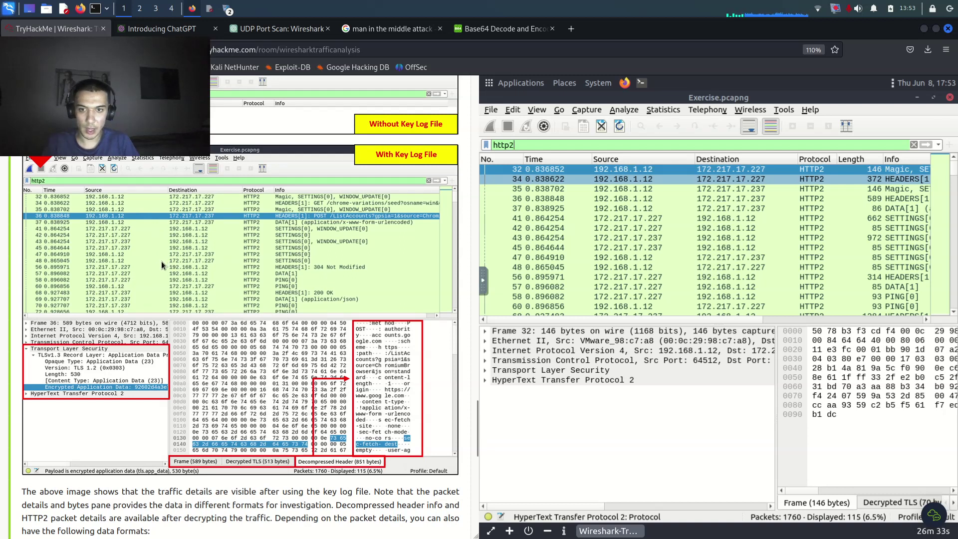
scroll(156, 268, "down", 6)
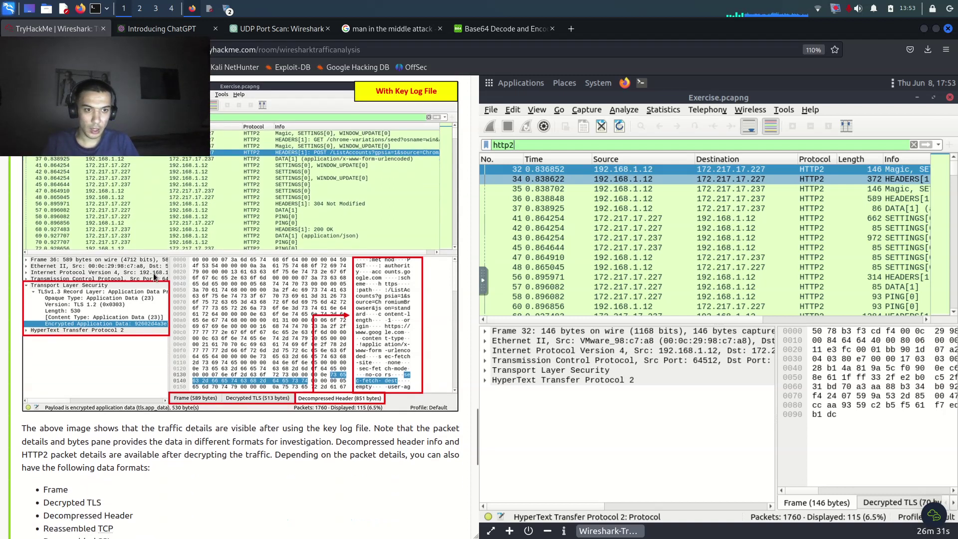
scroll(152, 276, "down", 5)
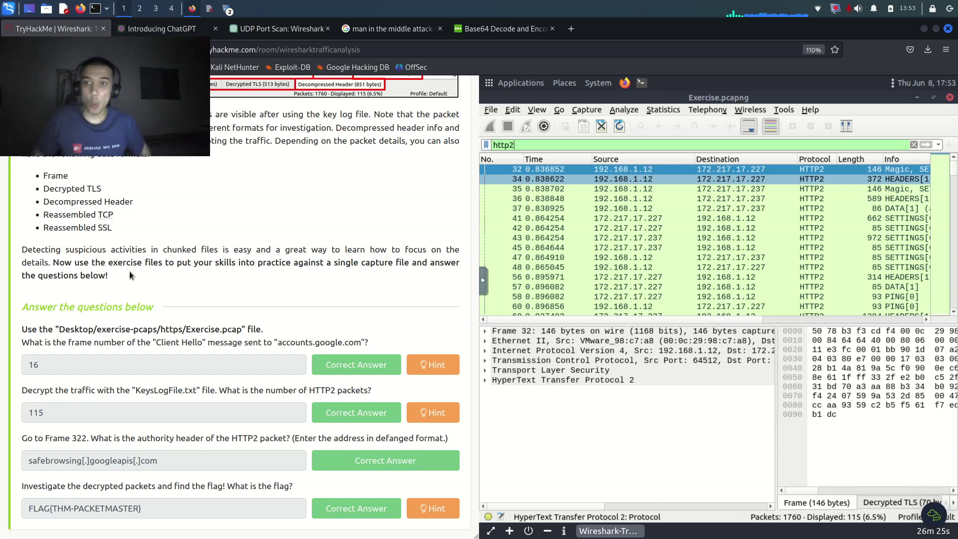
left_click_drag(145, 343, 423, 344)
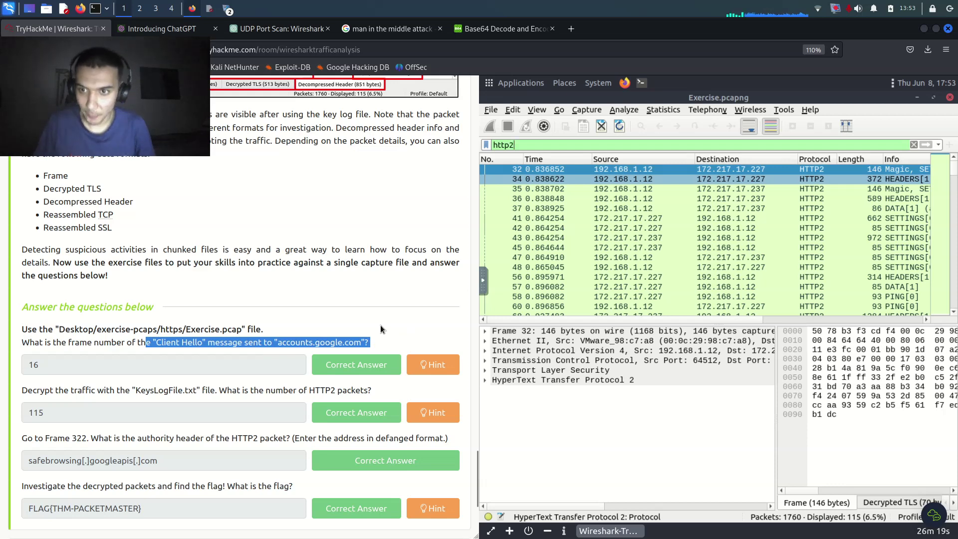
- Find the Client Hello filter example in Task 8 and clear the http2 expression from Wireshark's display filter
scroll(376, 315, "up", 15)
scroll(299, 241, "up", 5)
scroll(270, 239, "down", 4)
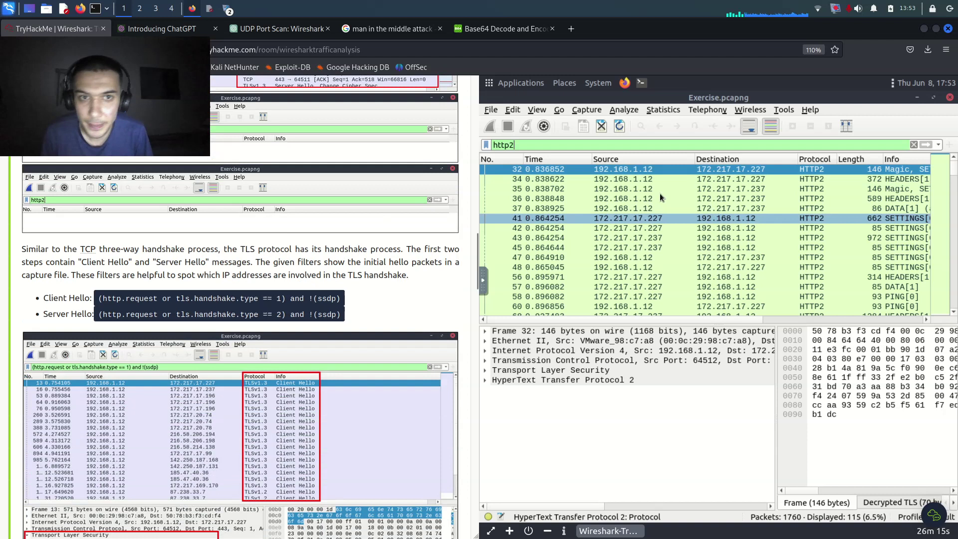
left_click(618, 145)
type("h")
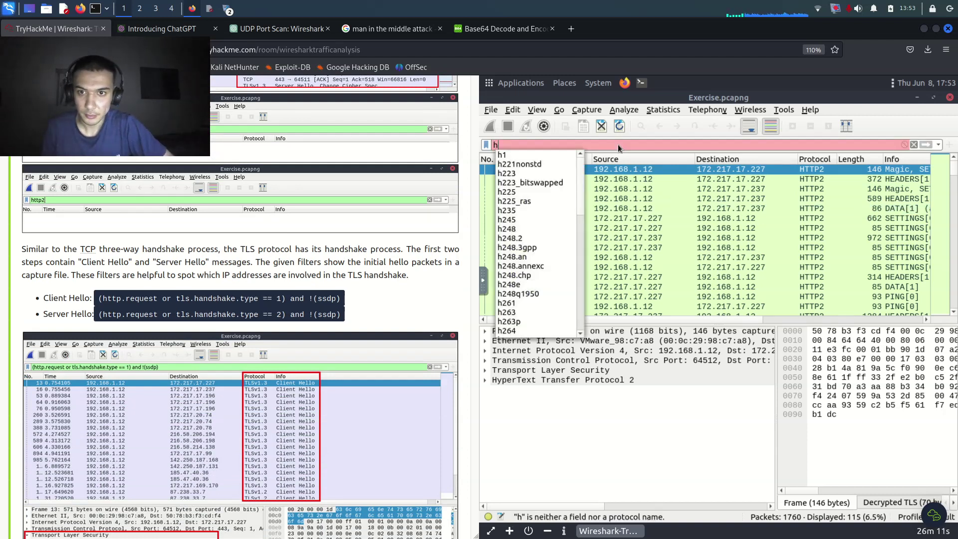
type("ttp")
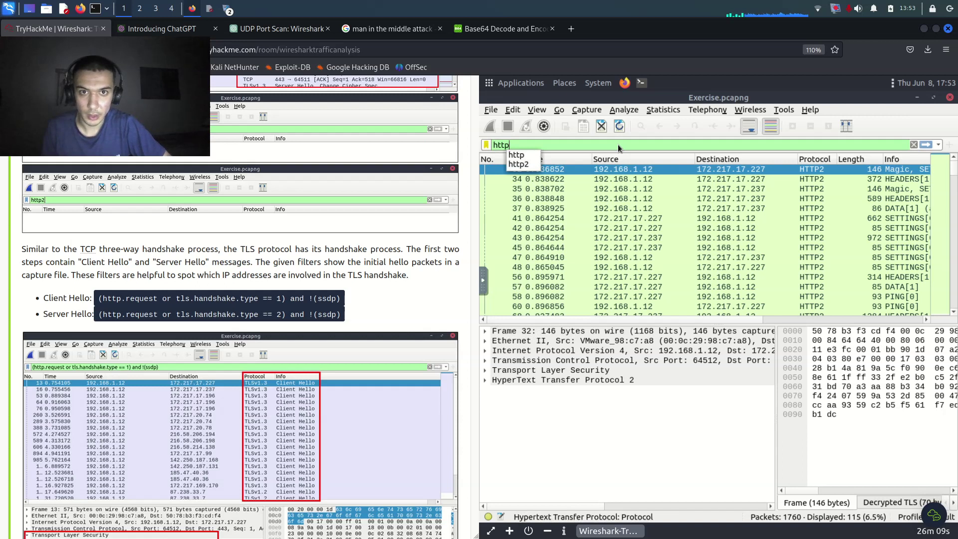
key("BackSpace")
key("BackSpace")
key("BackSpace")
key("BackSpace")
- Enter (http.request or tls.handshake.type == 1) as the first part of the display filter
type("()")
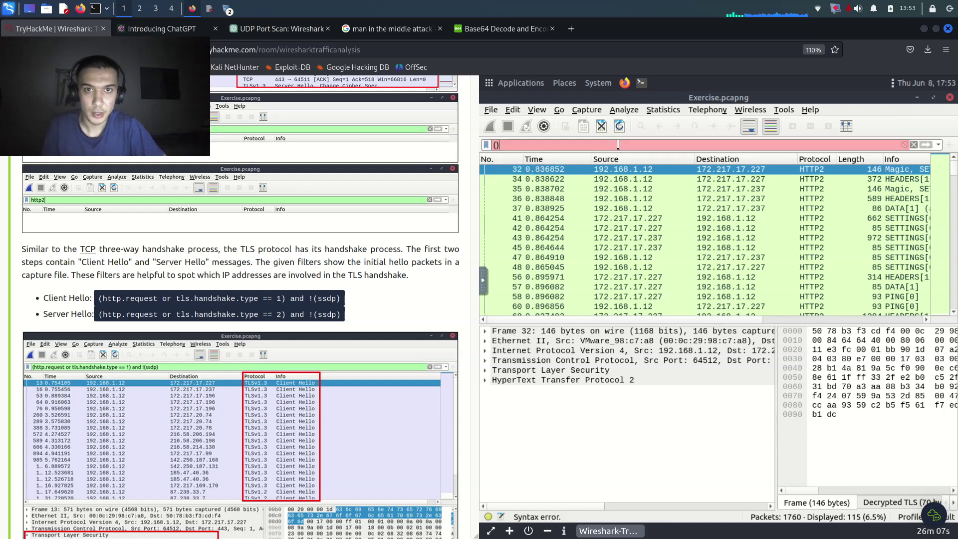
type("http")
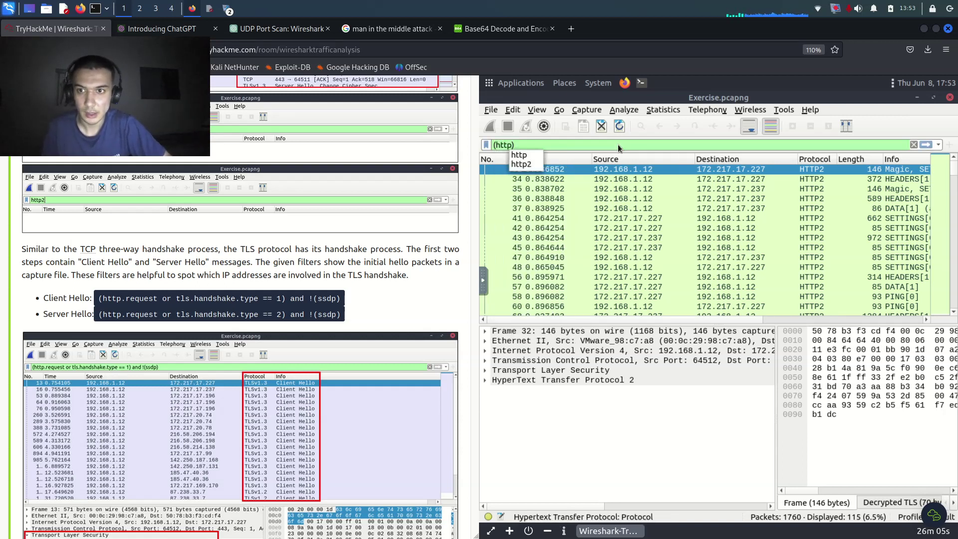
type(".rew")
key("BackSpace")
type("q")
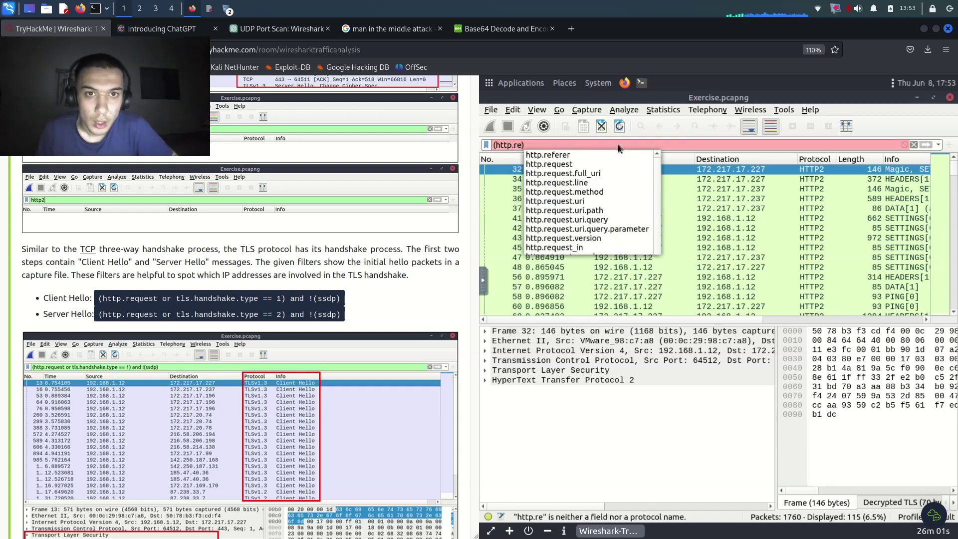
type("uest or ")
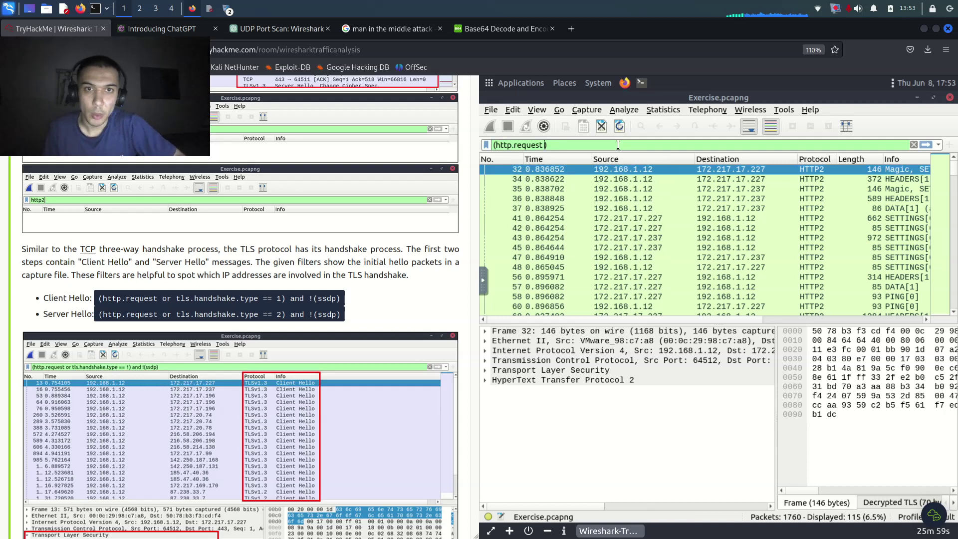
type("tls")
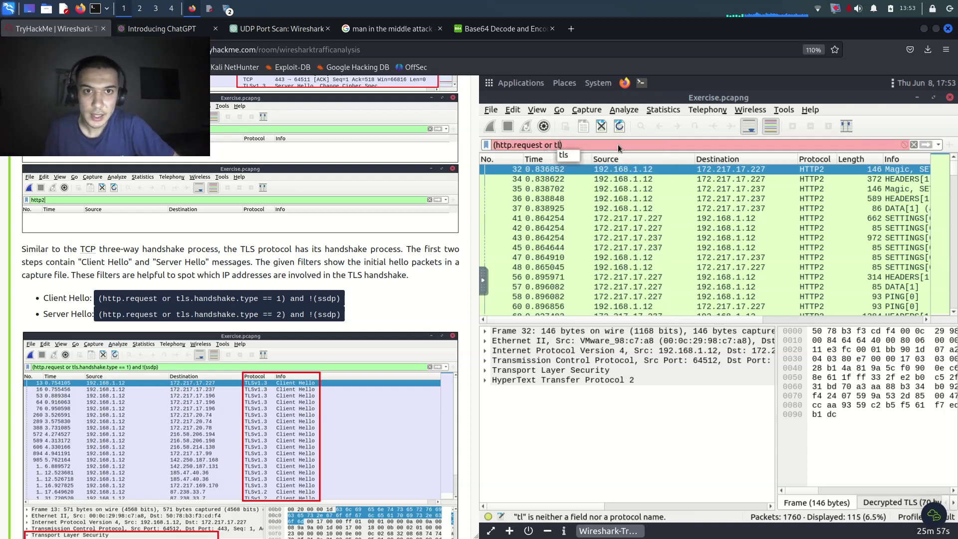
type(".")
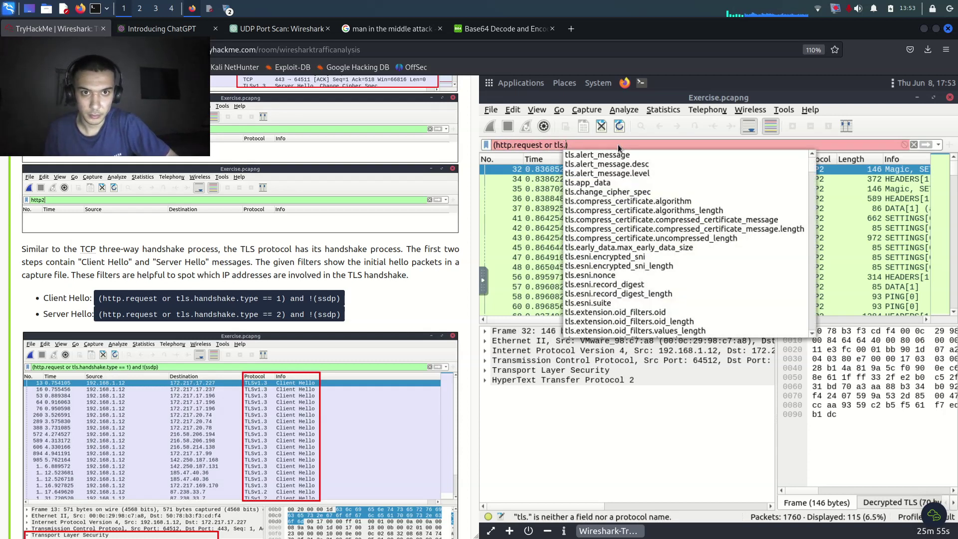
type("ha")
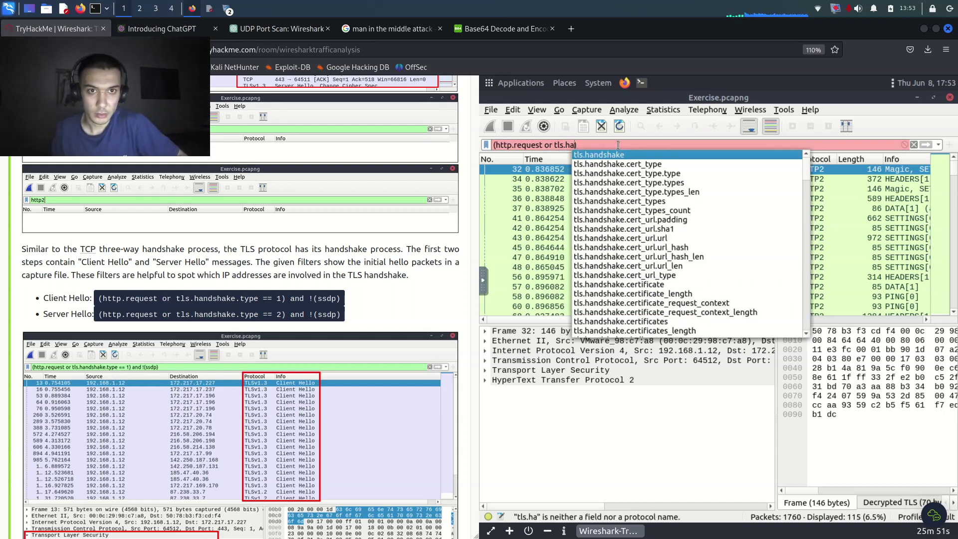
key("Return")
type(".type")
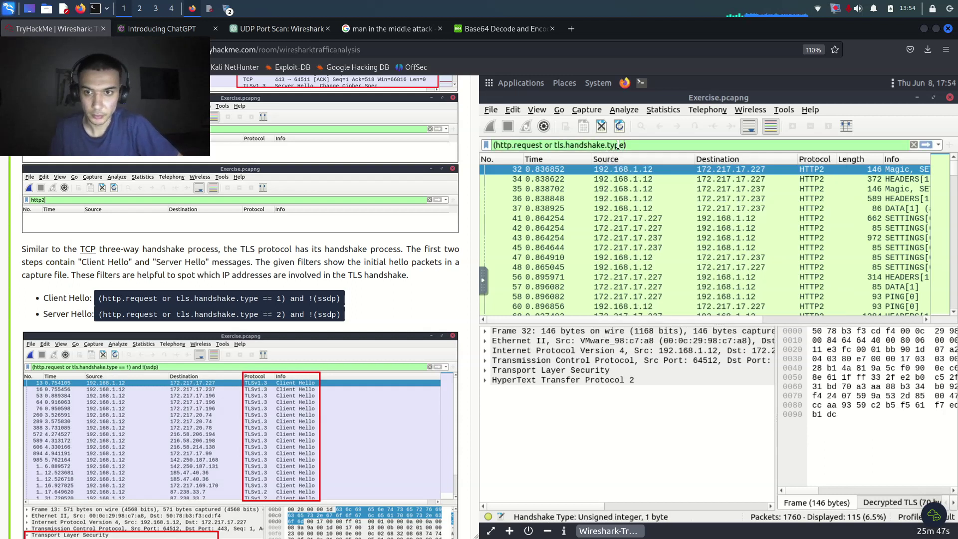
type(" == 1)")
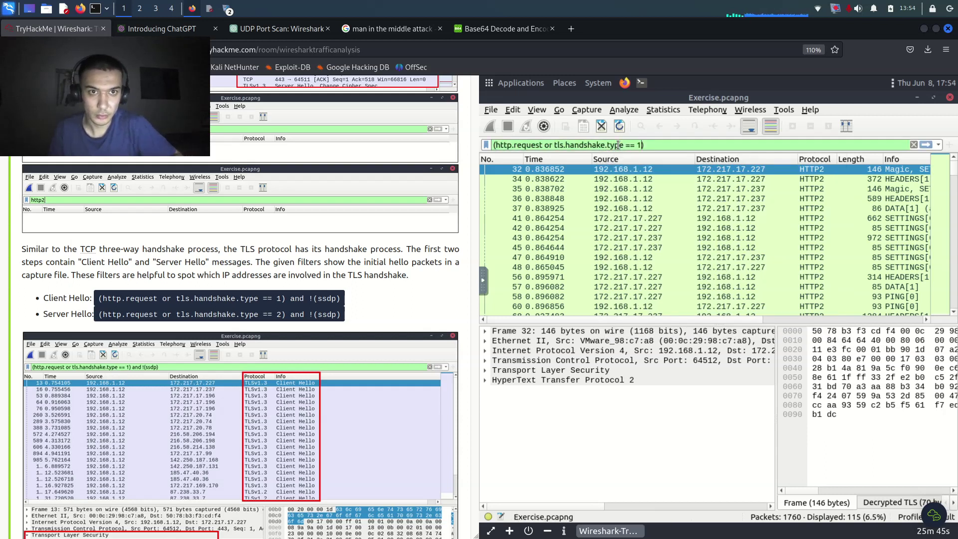
- Extend the display filter with and !(ssdp) and apply it to the capture
type(" and")
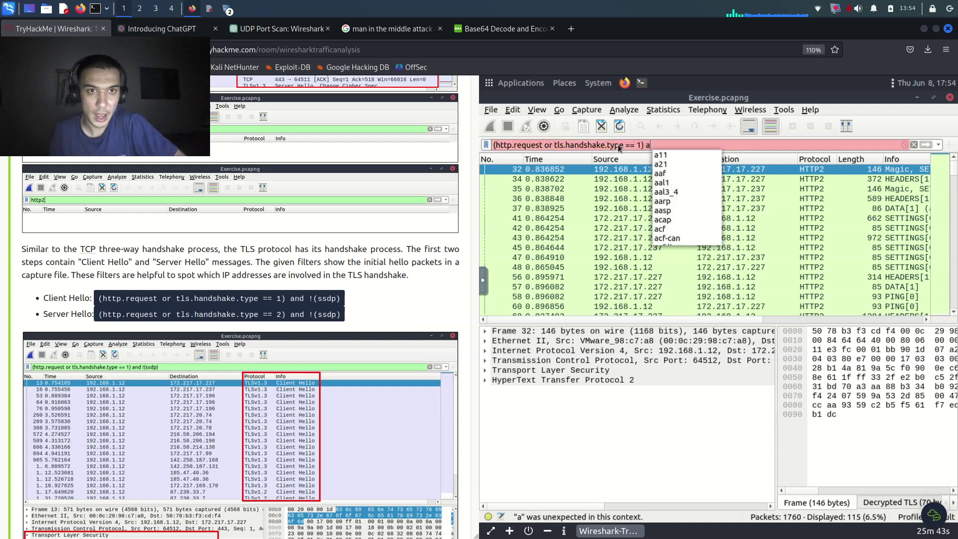
type(" \"")
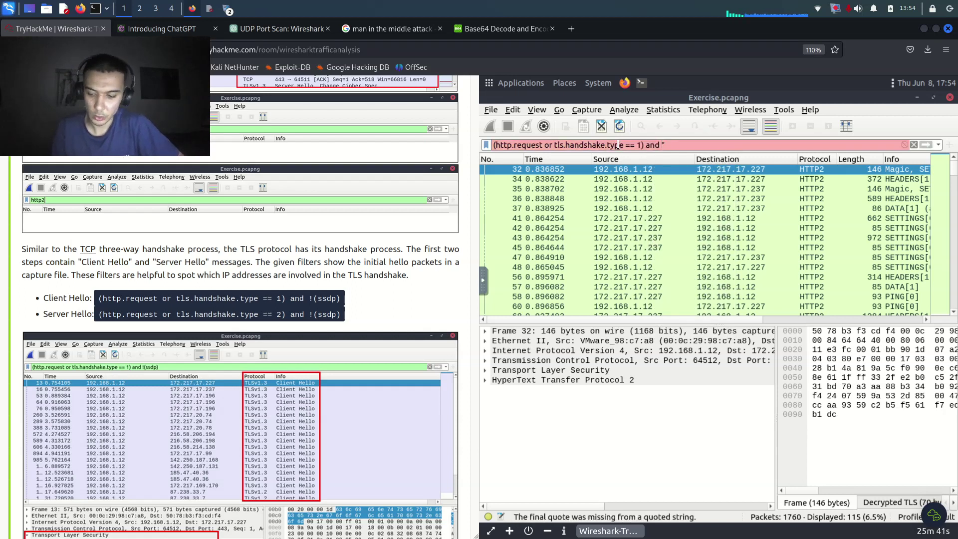
key("BackSpace")
type("!(")
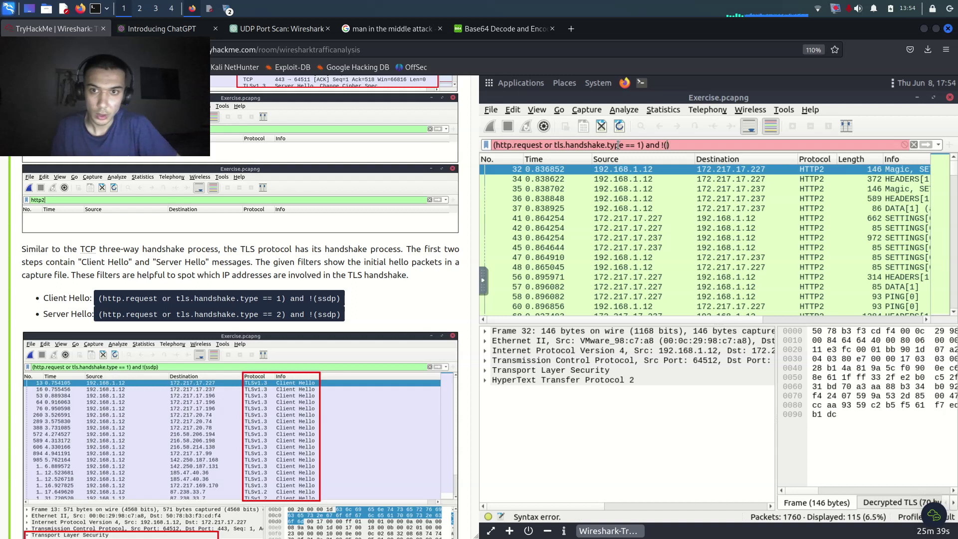
type("ssd)p")
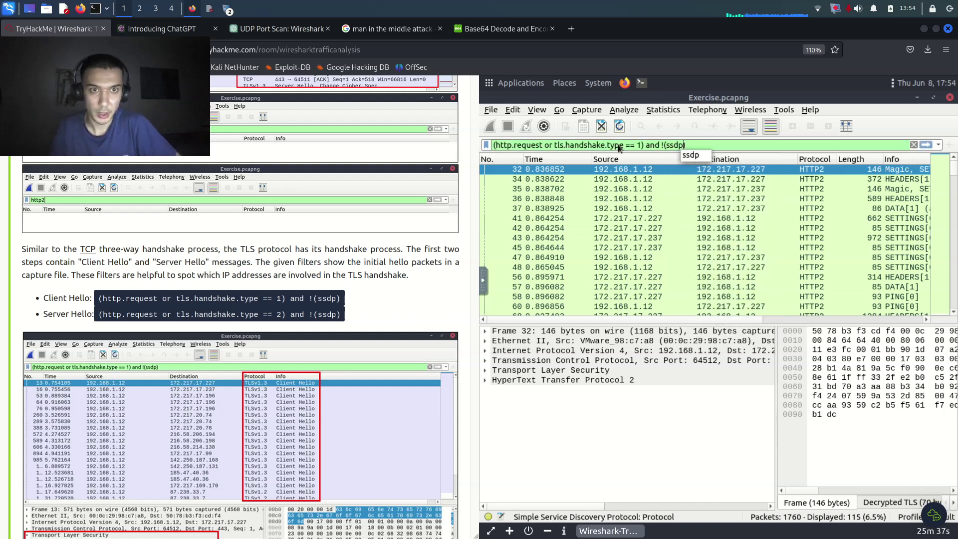
key("Return")
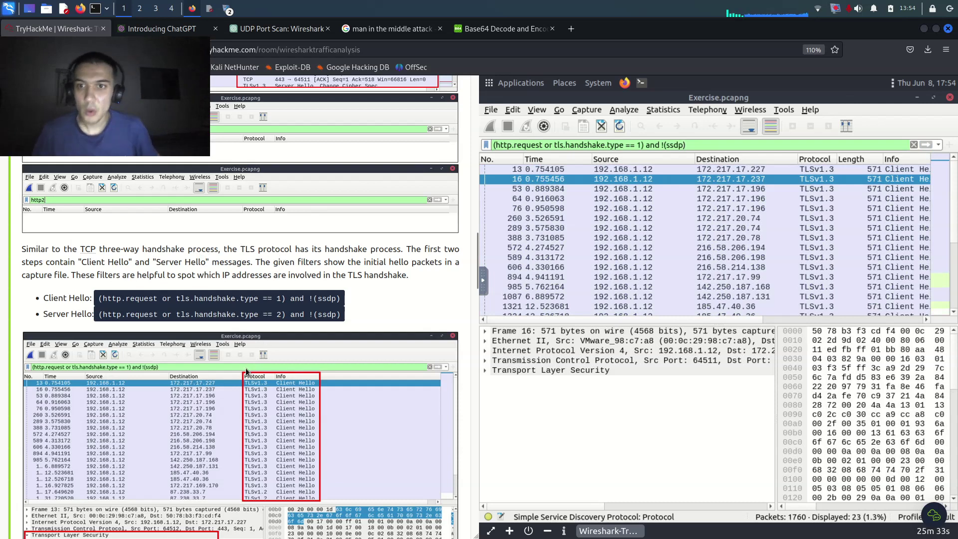
- Return to Task 8's questions and reread the one asking for the Client Hello frame number
scroll(246, 369, "down", 8)
scroll(224, 320, "down", 15)
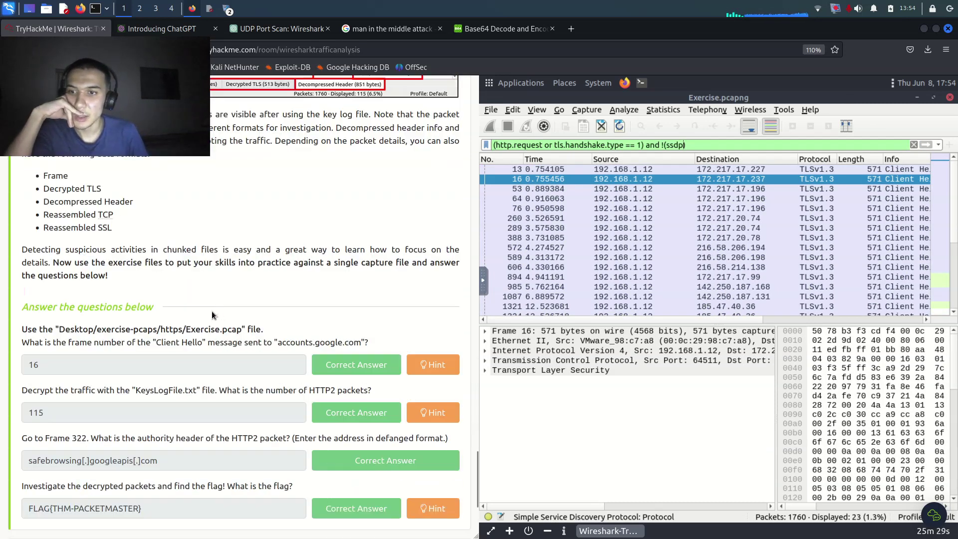
left_click_drag(29, 344, 118, 344)
left_click(239, 292)
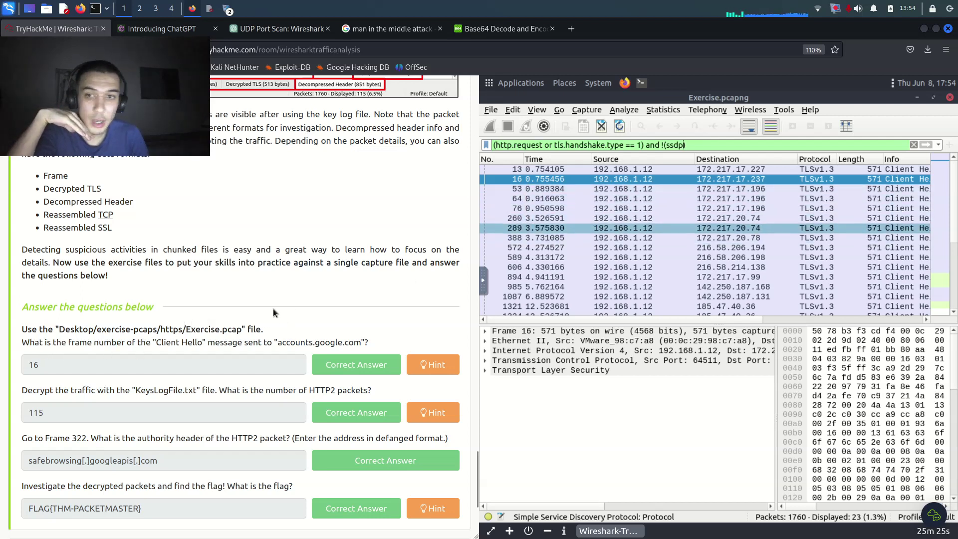
- Expand frame 16's Transport Layer Security section down to the fields of the Client Hello handshake protocol
left_click_drag(153, 343, 392, 332)
left_click(392, 332)
left_click_drag(577, 508, 525, 507)
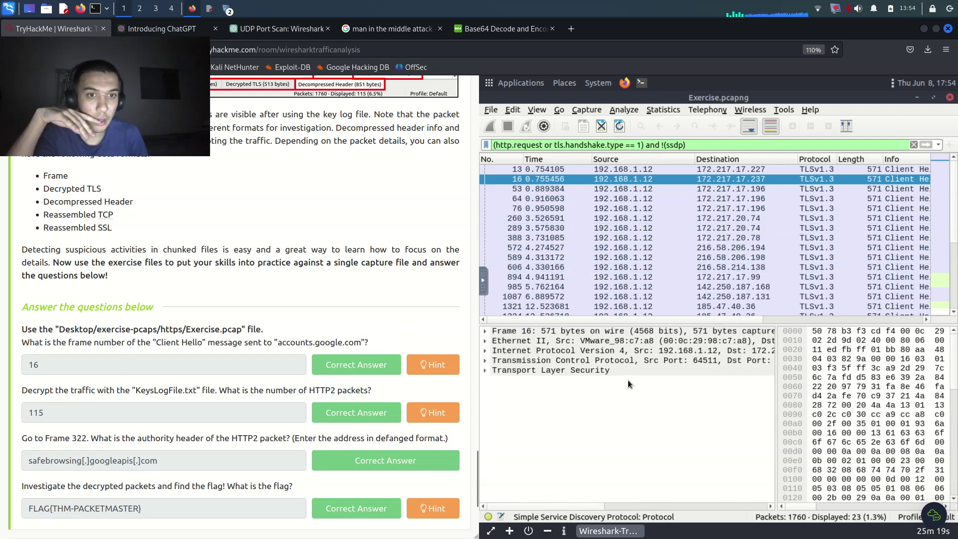
left_click_drag(700, 316, 587, 329)
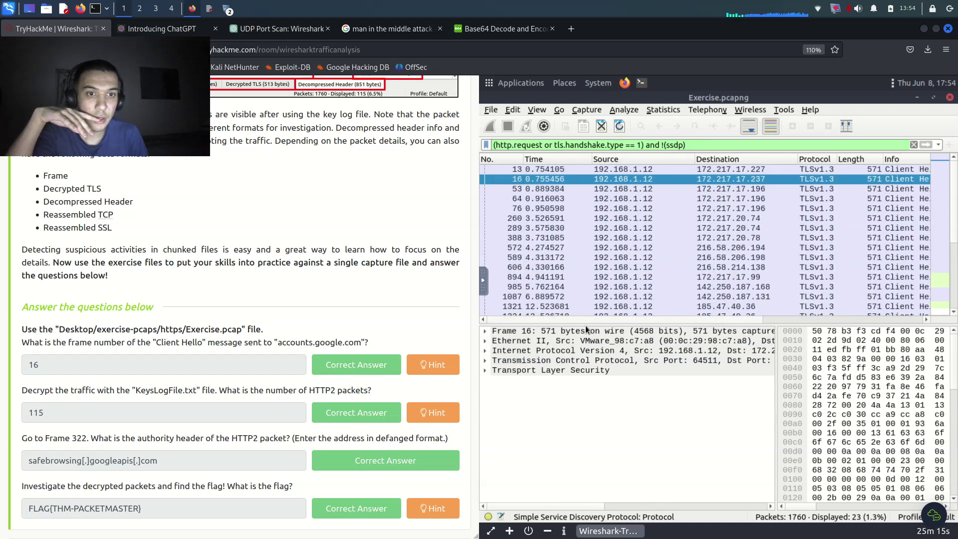
left_click(572, 332)
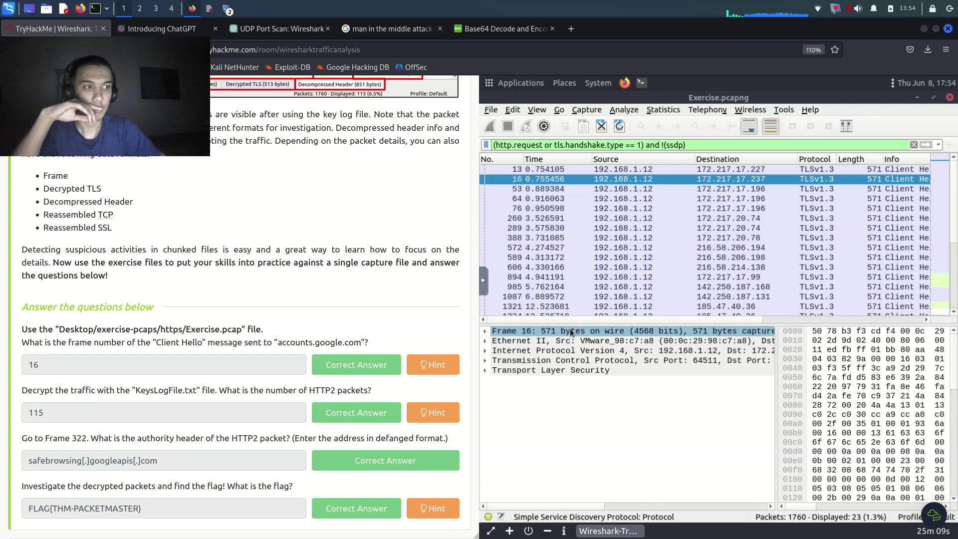
left_click(501, 370)
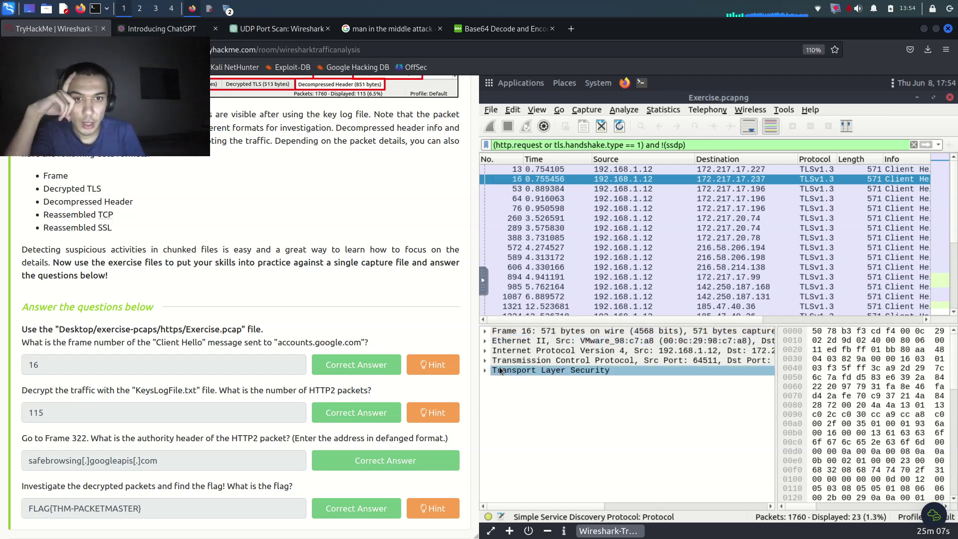
left_click(483, 369)
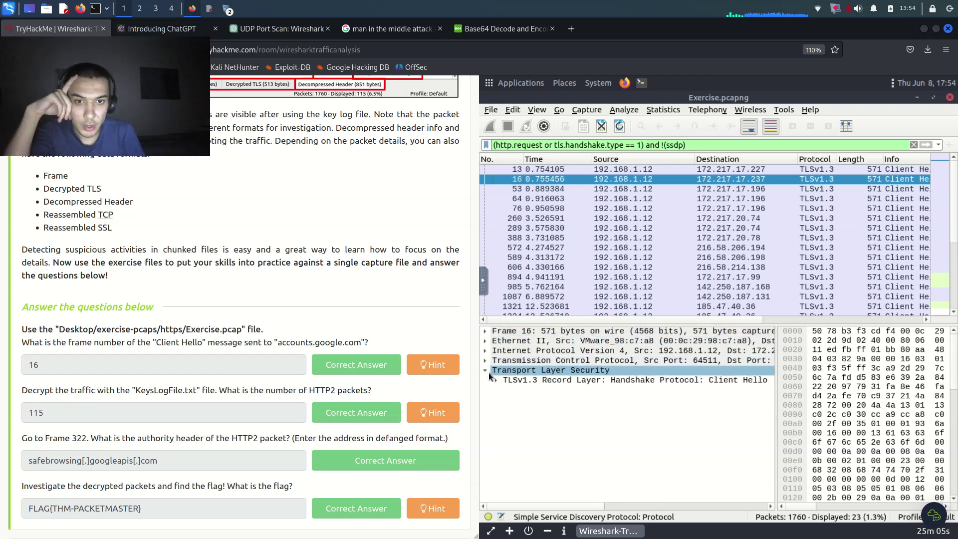
double_click(495, 378)
double_click(511, 419)
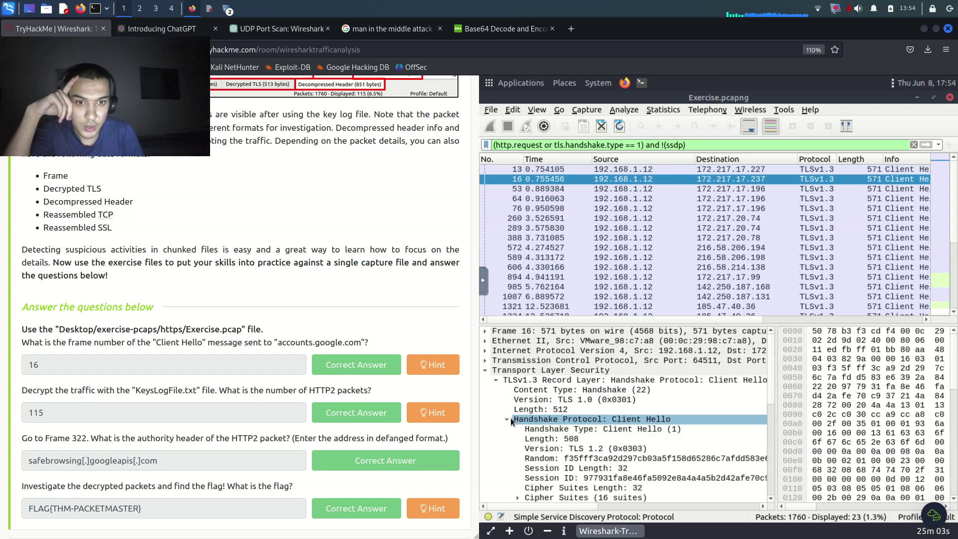
- Look through frame 16's Client Hello fields, from the version and cipher suites to the list of extensions
scroll(648, 421, "down", 1)
left_click(647, 420)
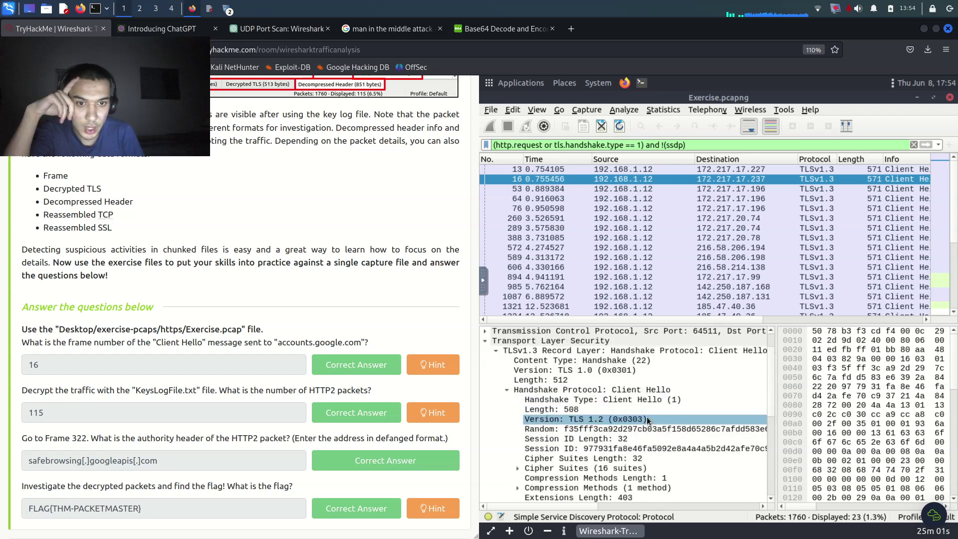
scroll(659, 424, "down", 1)
left_click(676, 431)
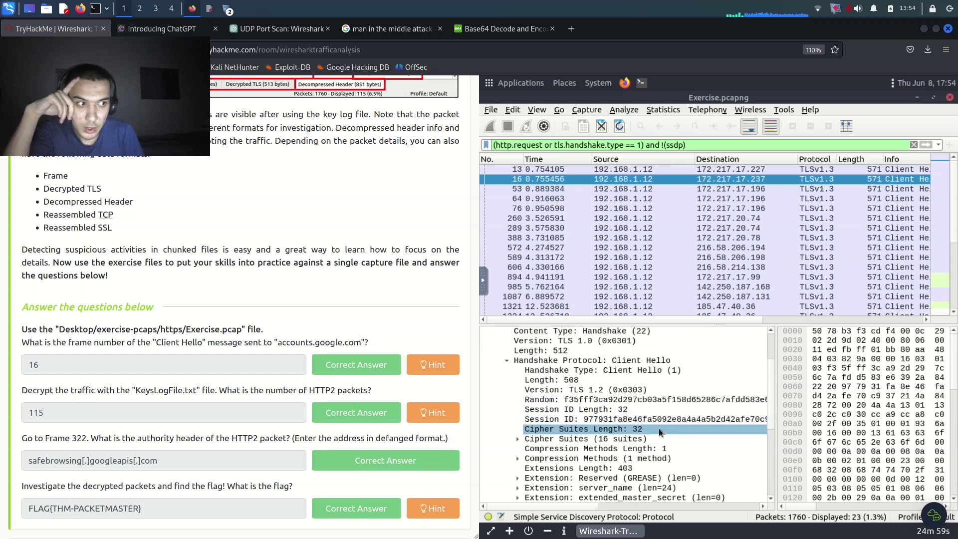
scroll(659, 429, "down", 2)
left_click(658, 429)
left_click(652, 438)
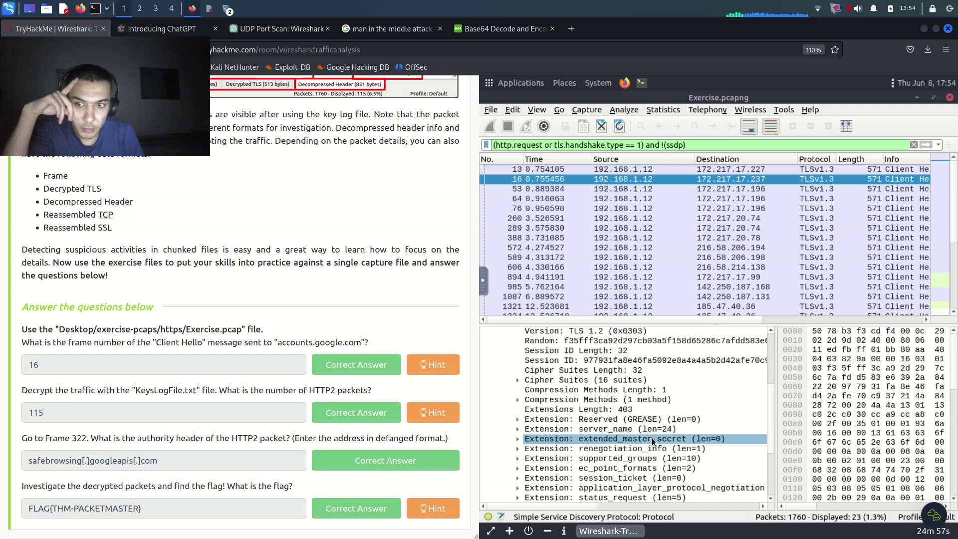
scroll(584, 422, "down", 3)
left_click(582, 419)
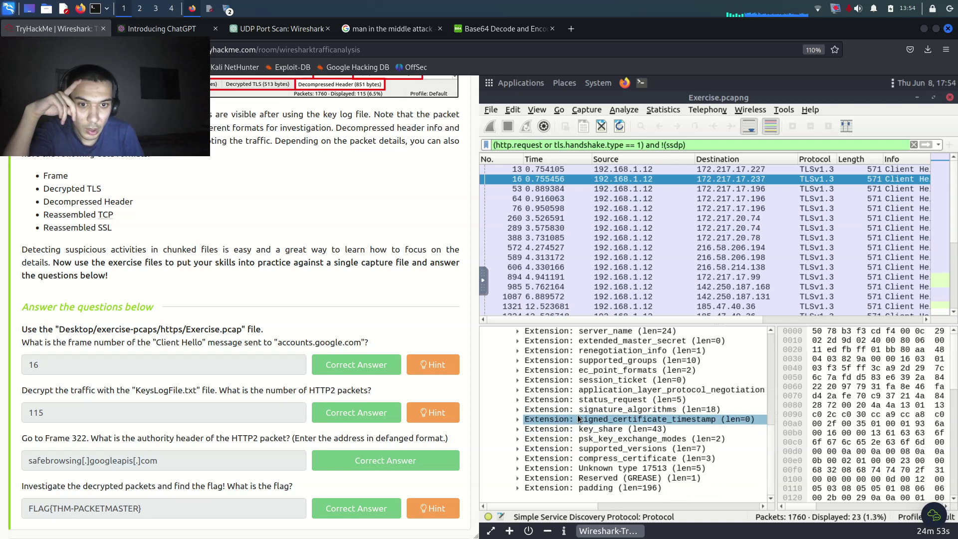
- Return to the start of frame 16's details and inspect the Cipher Suites entry of its Client Hello
scroll(583, 419, "up", 7)
left_click(582, 419)
left_click(582, 468)
left_click(580, 497)
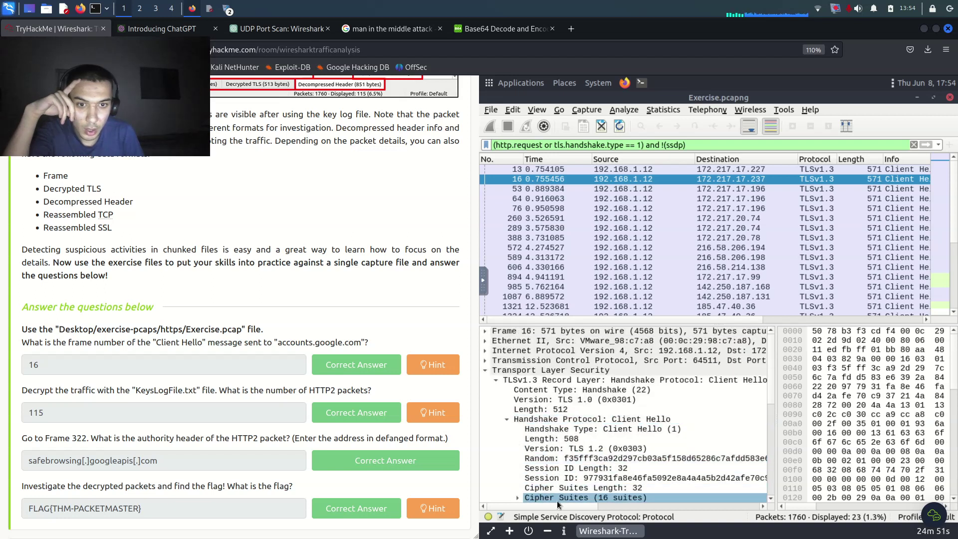
mouse_move(546, 508)
left_mouse_down()
mouse_move(610, 507)
mouse_move(549, 506)
left_mouse_up()
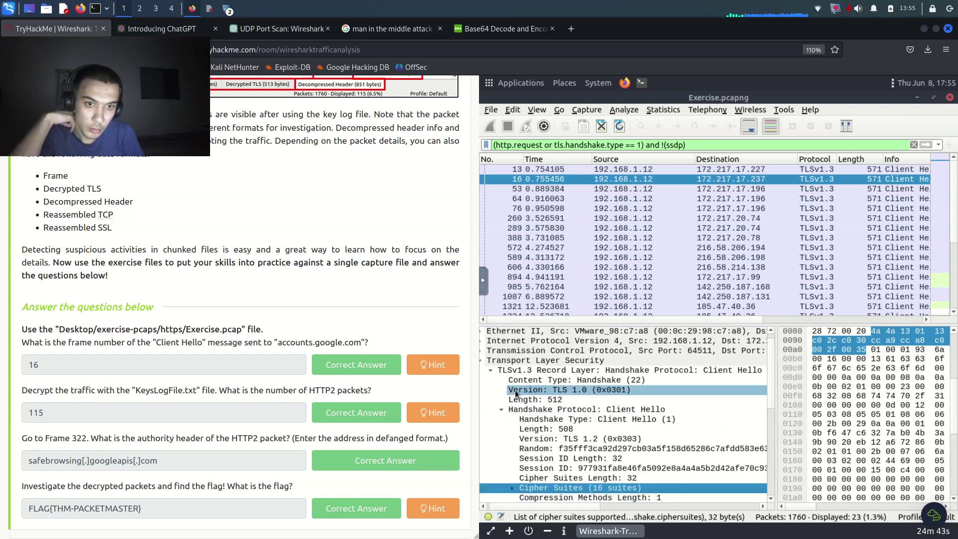
scroll(517, 394, "down", 1)
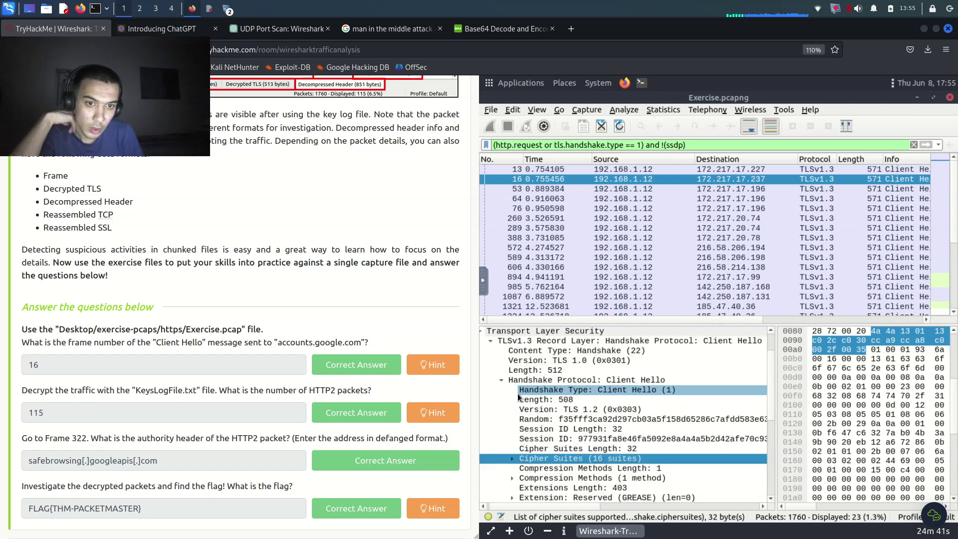
scroll(517, 393, "up", 2)
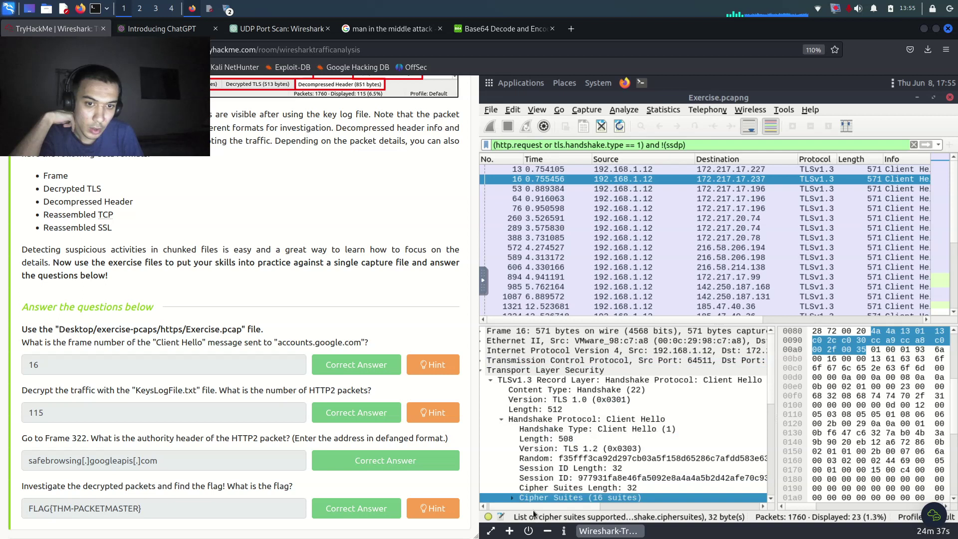
- Expand frame 16's Transmission Control Protocol section and review its fields, the packet list's columns and the TLS handshake fields
left_click(487, 360)
left_click(484, 359)
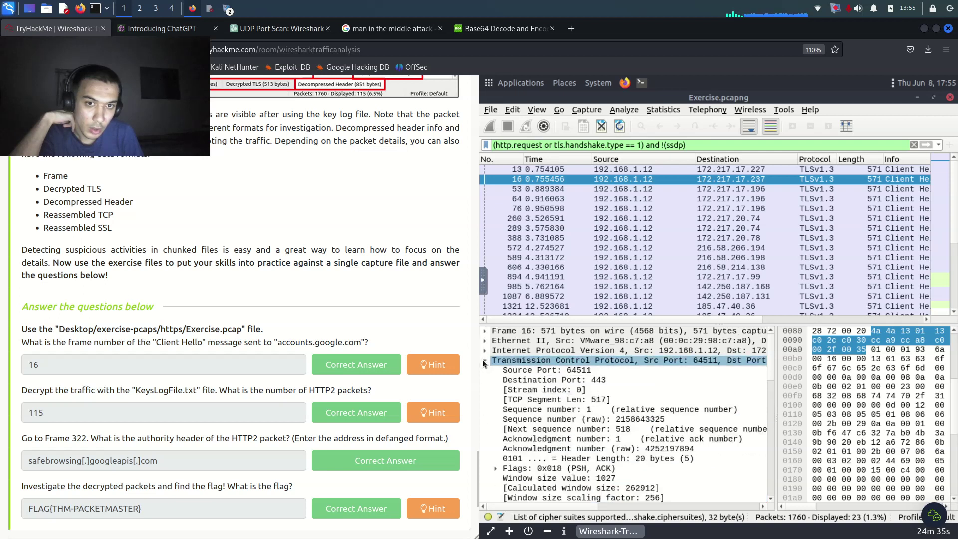
left_click(553, 400)
scroll(553, 399, "down", 2)
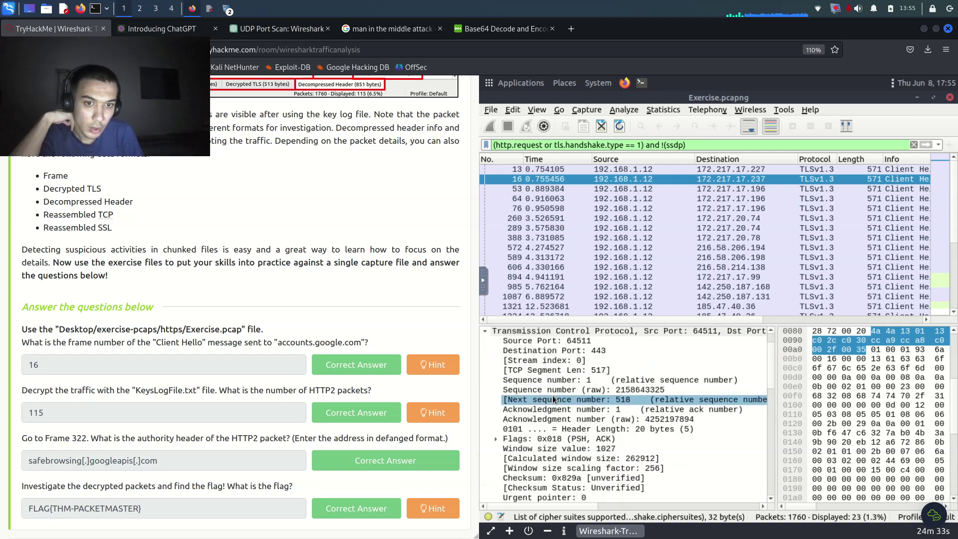
scroll(552, 396, "down", 4)
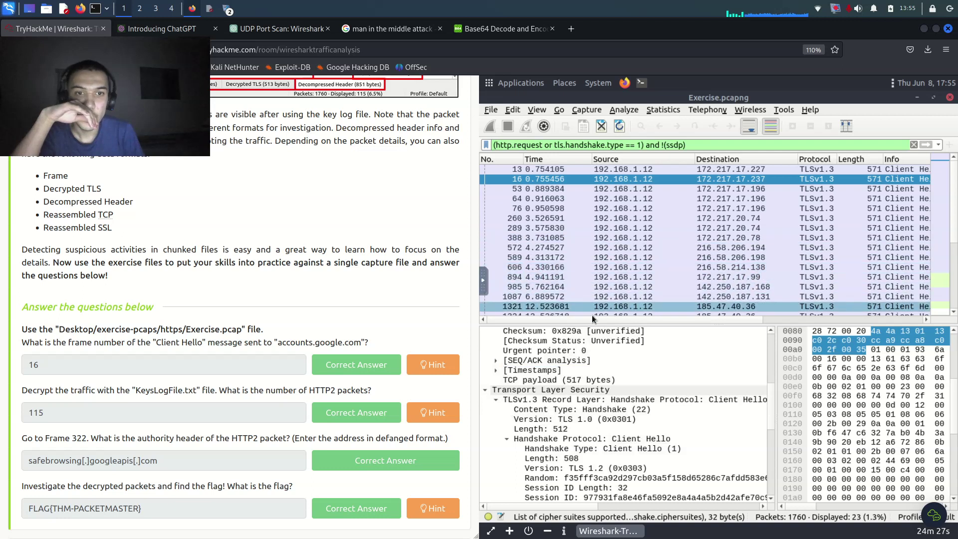
scroll(713, 316, "right", 5)
scroll(524, 305, "left", 2)
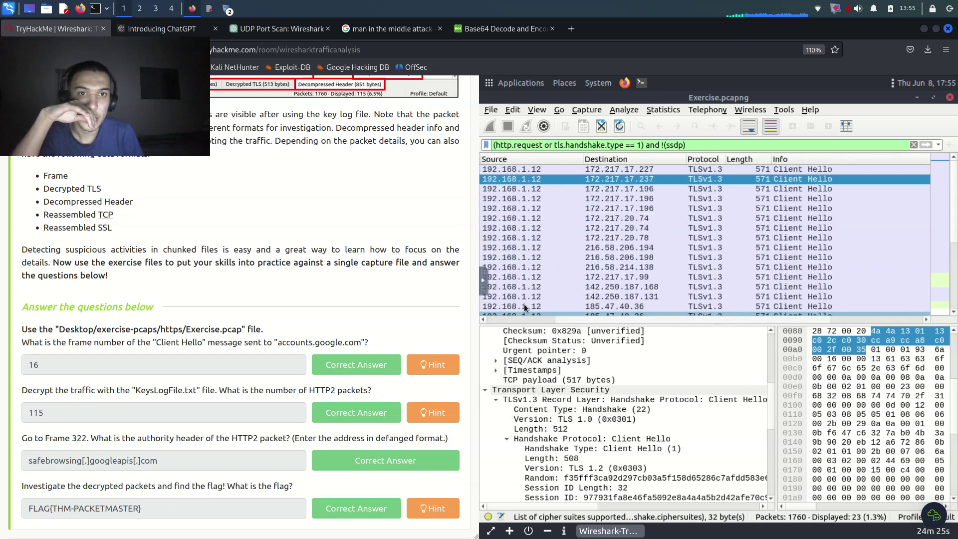
scroll(524, 304, "left", 3)
scroll(558, 364, "down", 1)
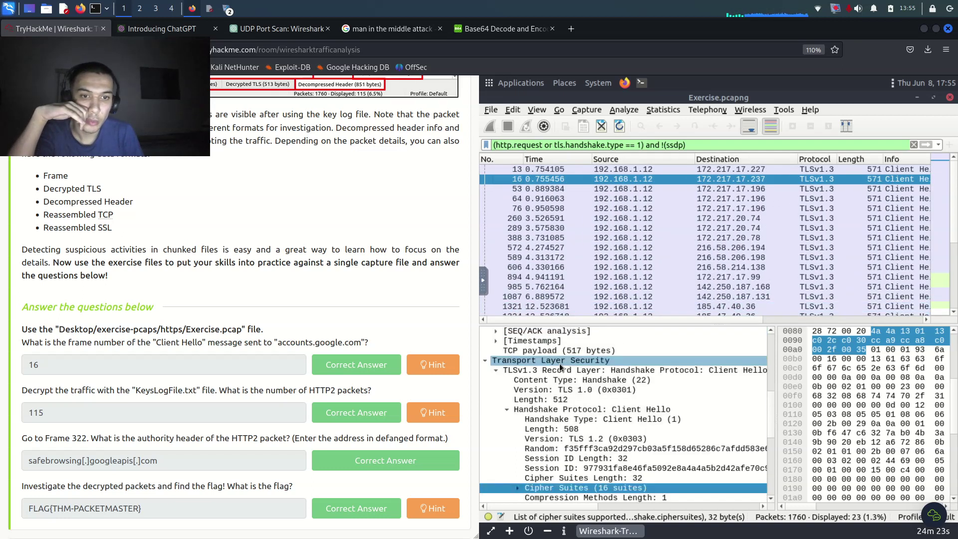
scroll(559, 364, "down", 1)
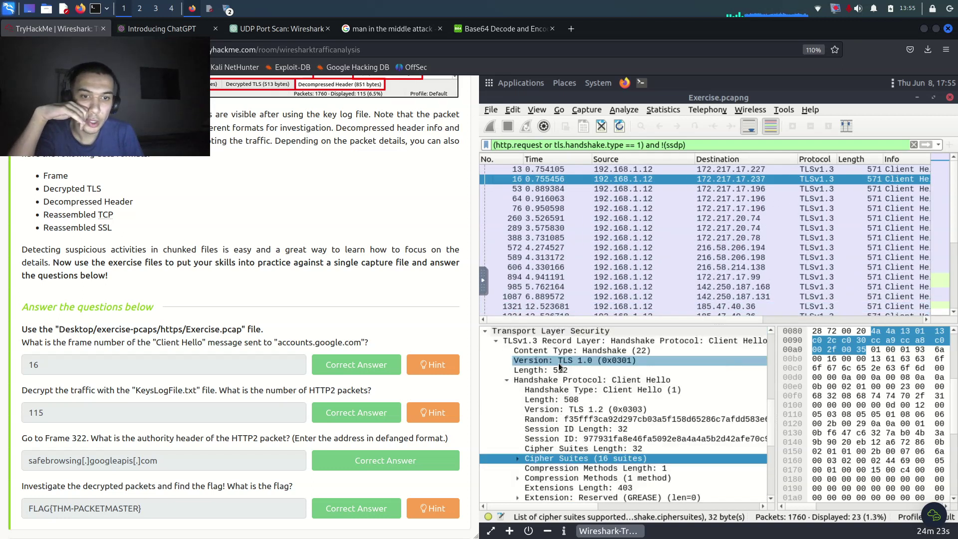
- Read the hint for the question about the Client Hello sent to accounts.google.com and close it
left_click(407, 361)
left_click_drag(352, 133, 586, 143)
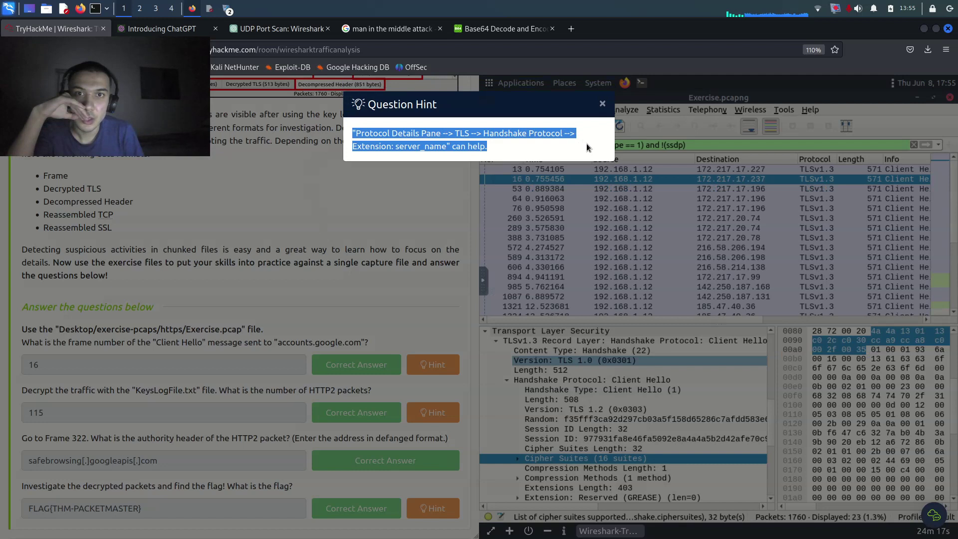
left_click(404, 125)
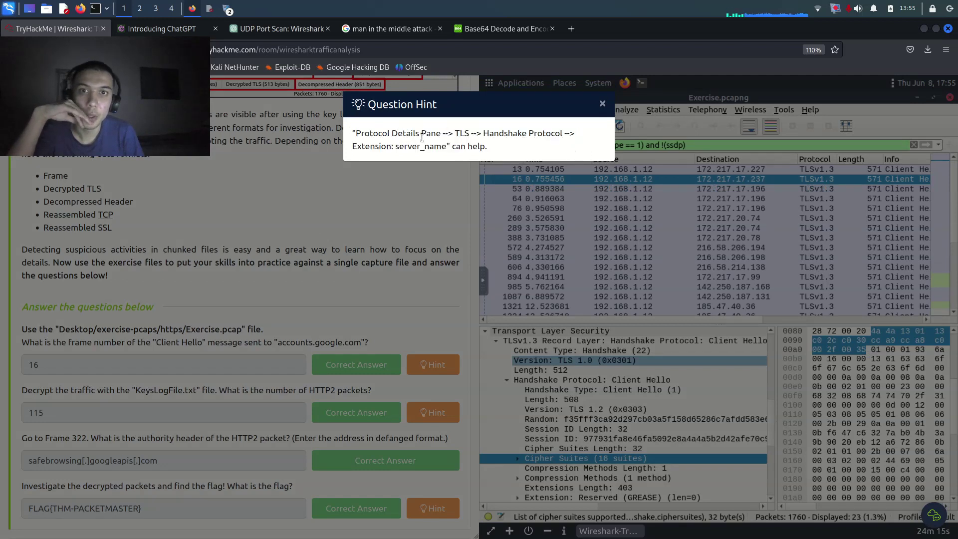
left_click(602, 104)
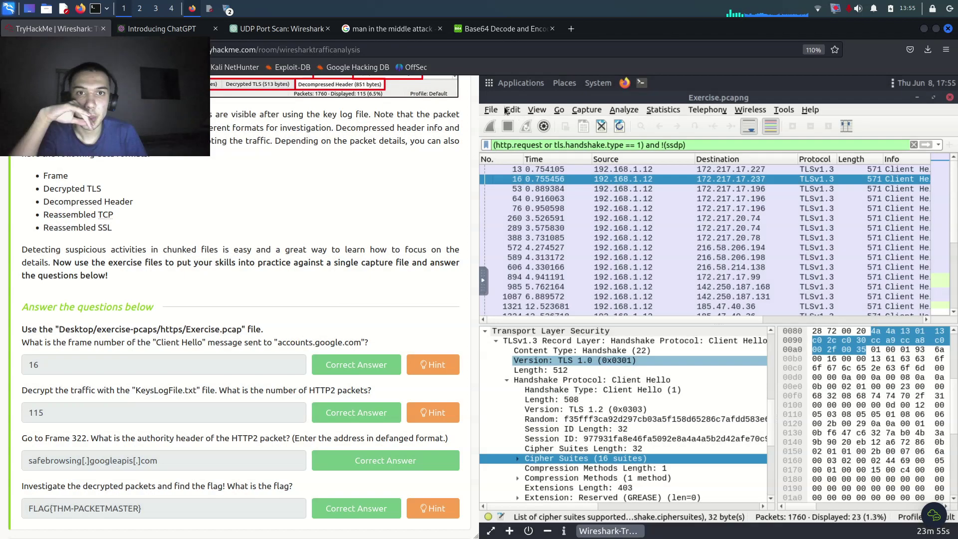
- Check the (Pre)-Master-Secret log filename in the TLS protocol preferences and leave without changes
left_click(512, 110)
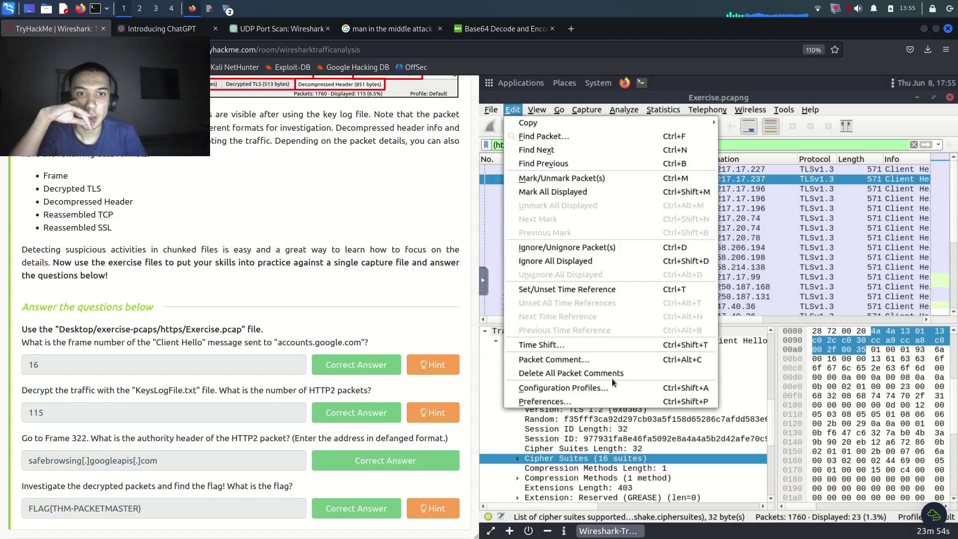
left_click(587, 404)
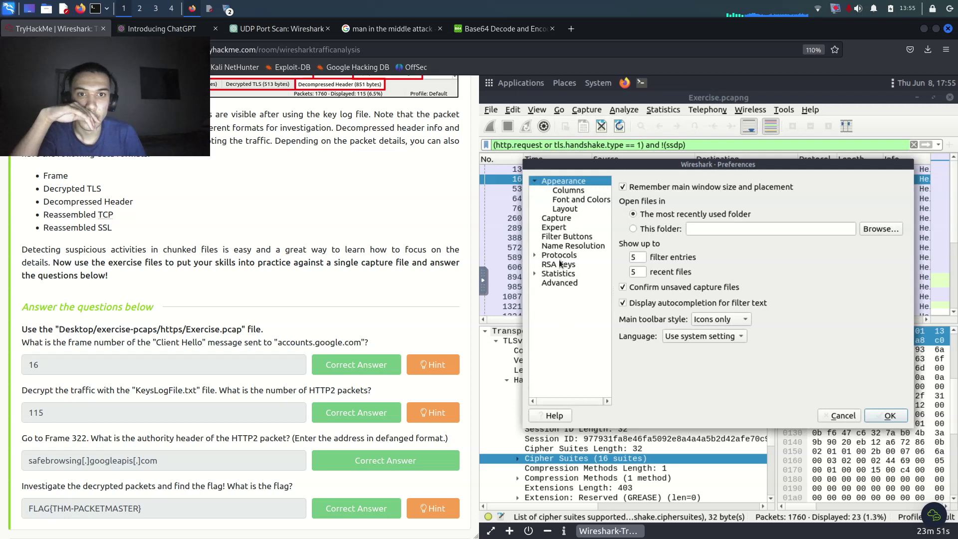
left_click(536, 255)
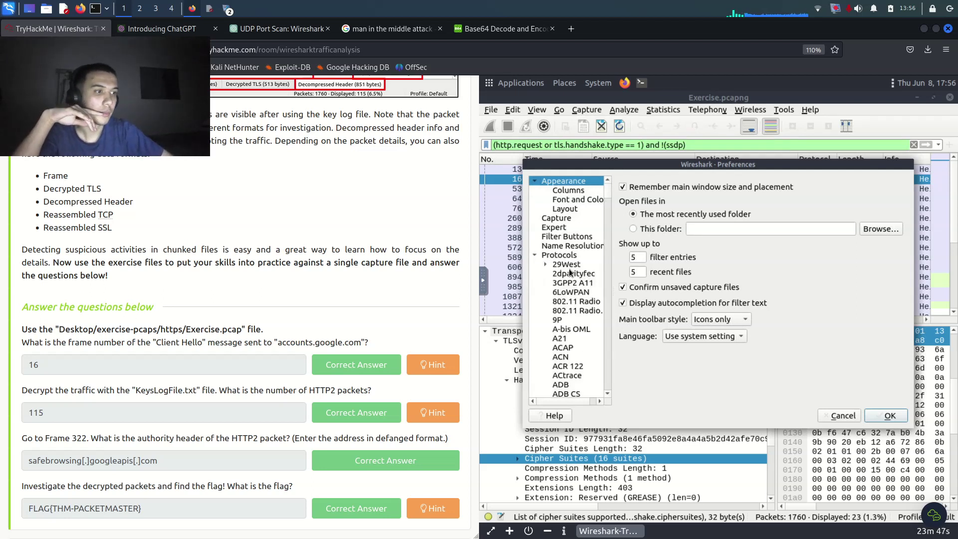
type("tls")
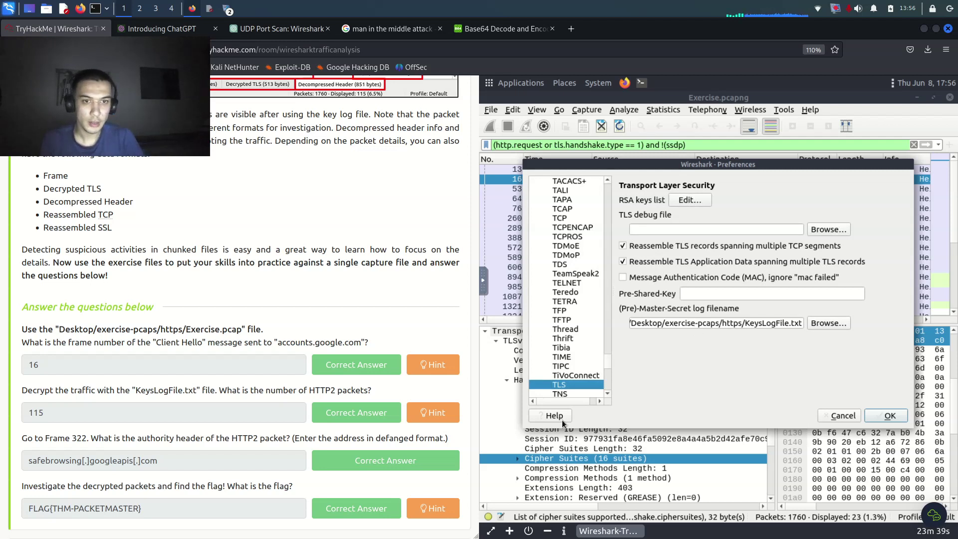
left_click(835, 418)
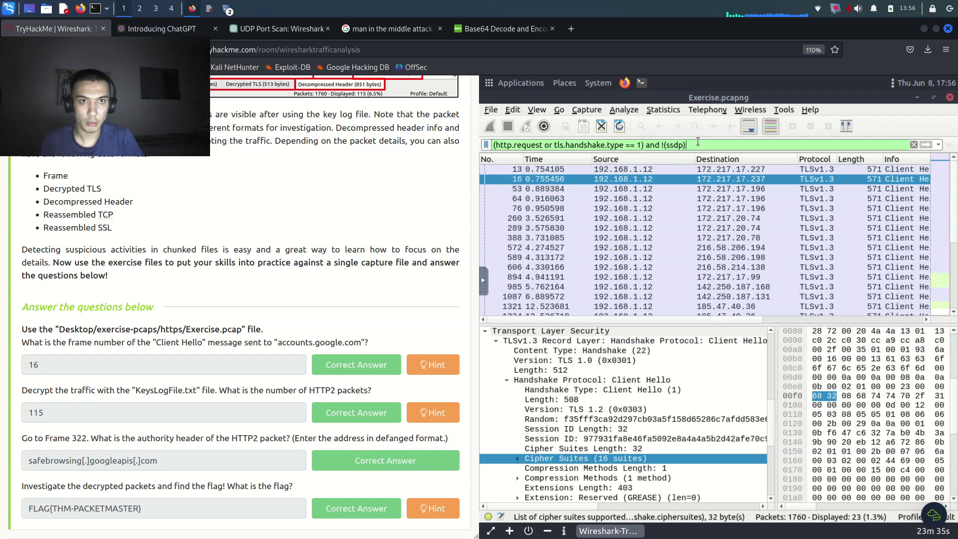
- Locate the server_name extension in frame 16's Client Hello
scroll(621, 422, "down", 3)
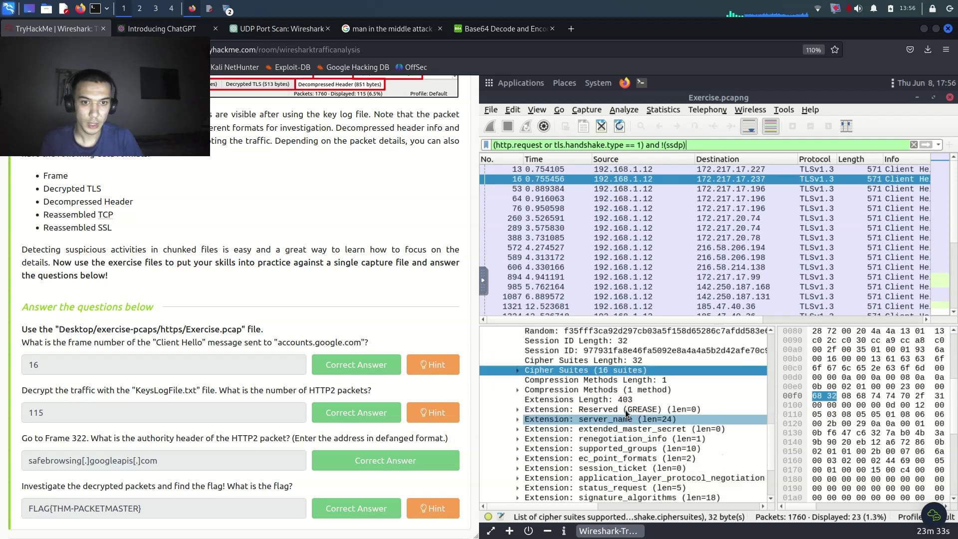
scroll(627, 413, "down", 1)
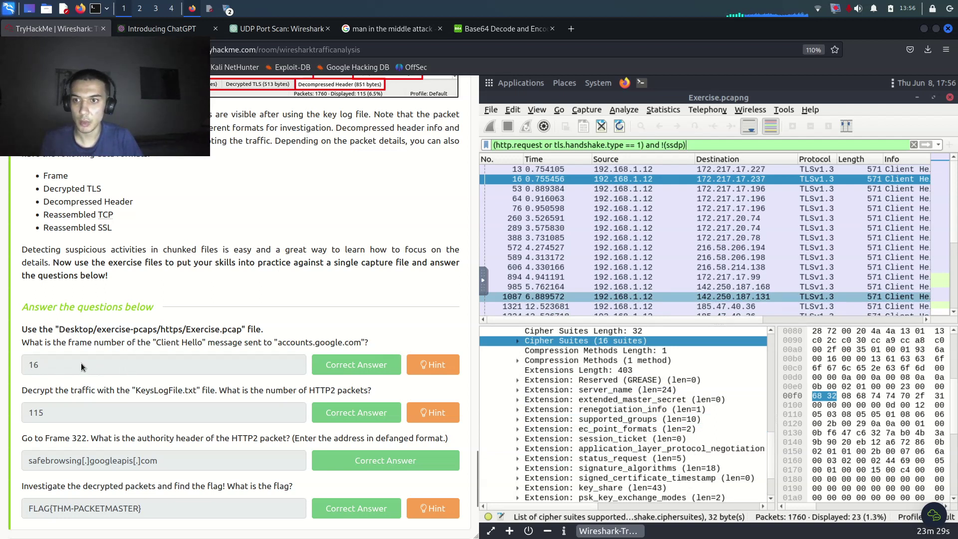
- Reread the question on the number of HTTP2 packets, view its hint and close it
left_click_drag(28, 392, 301, 389)
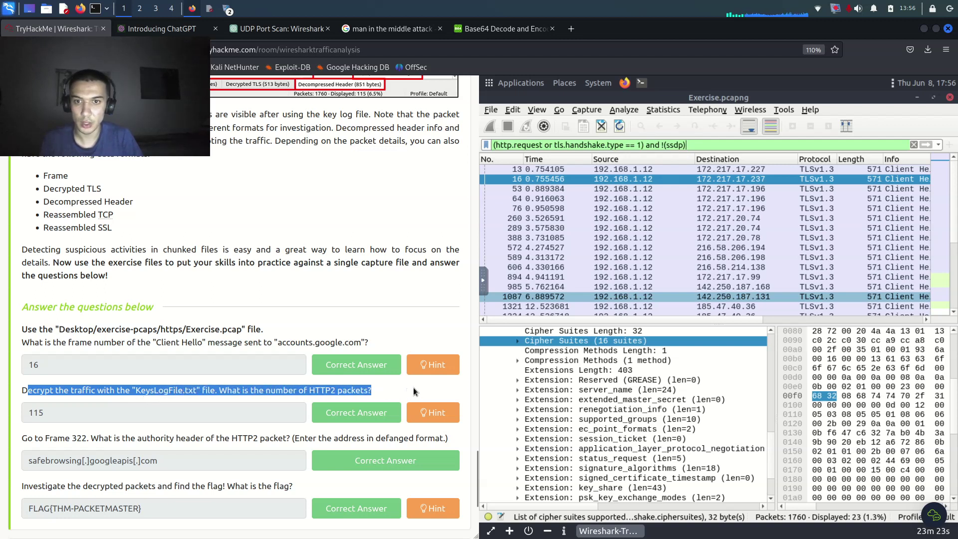
left_click(436, 413)
left_click_drag(352, 133, 523, 127)
left_click(579, 116)
left_click(603, 103)
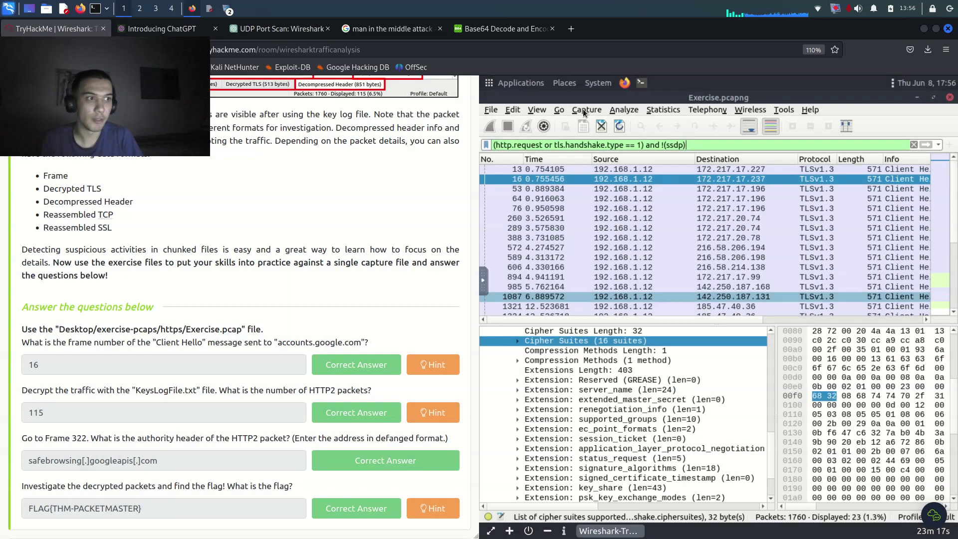
- Replace the display filter with http2 and apply it to the capture
triple_click(562, 146)
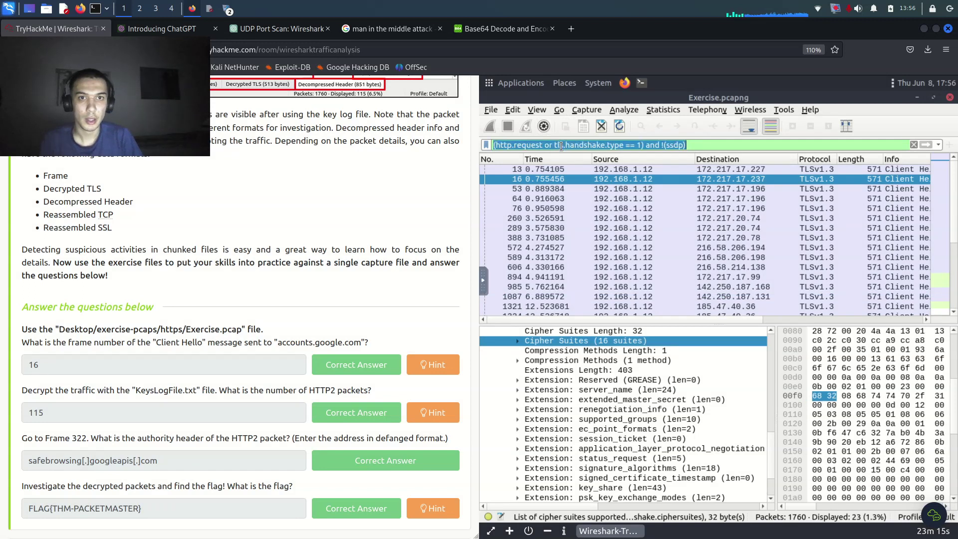
type("http2")
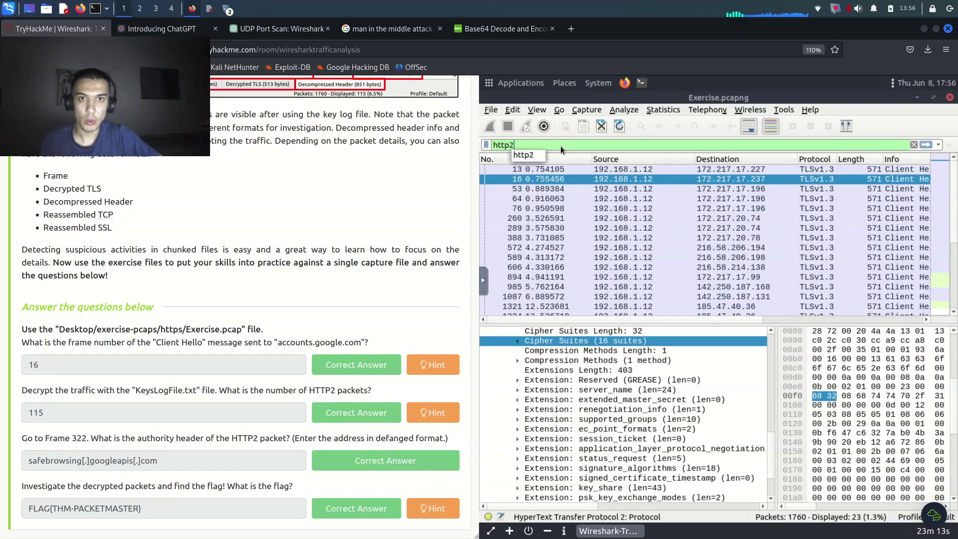
key("Return")
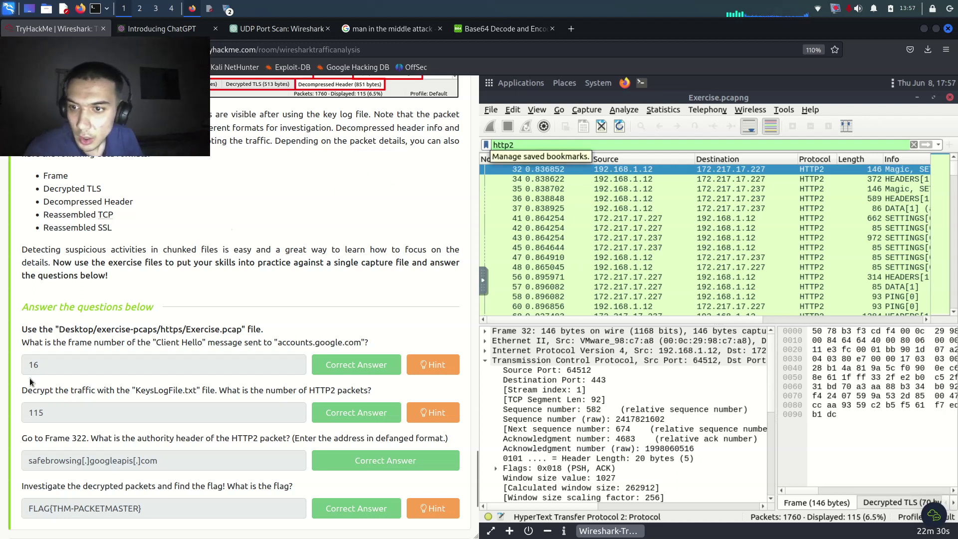
- Read the hint for the KeysLogFile.txt decryption question and close it
left_click_drag(227, 391, 388, 390)
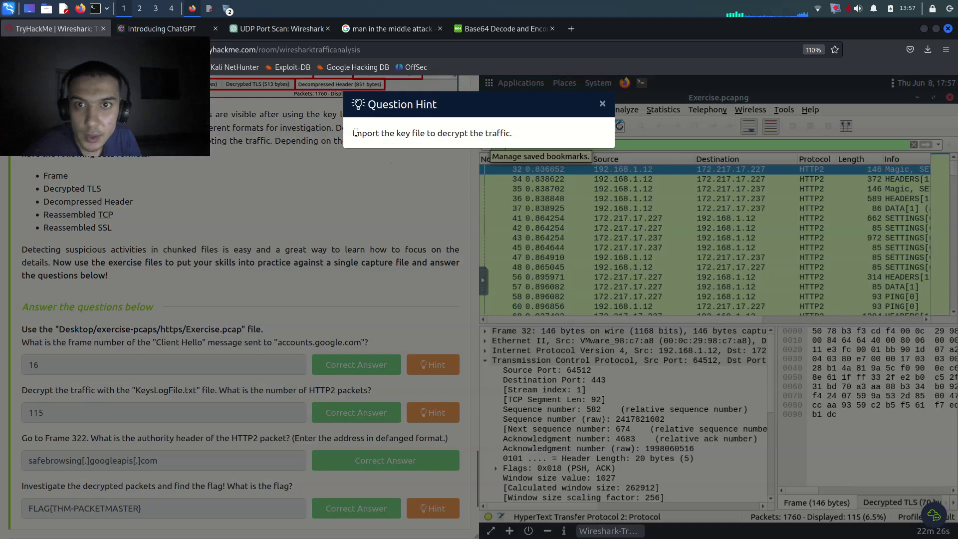
triple_click(473, 134)
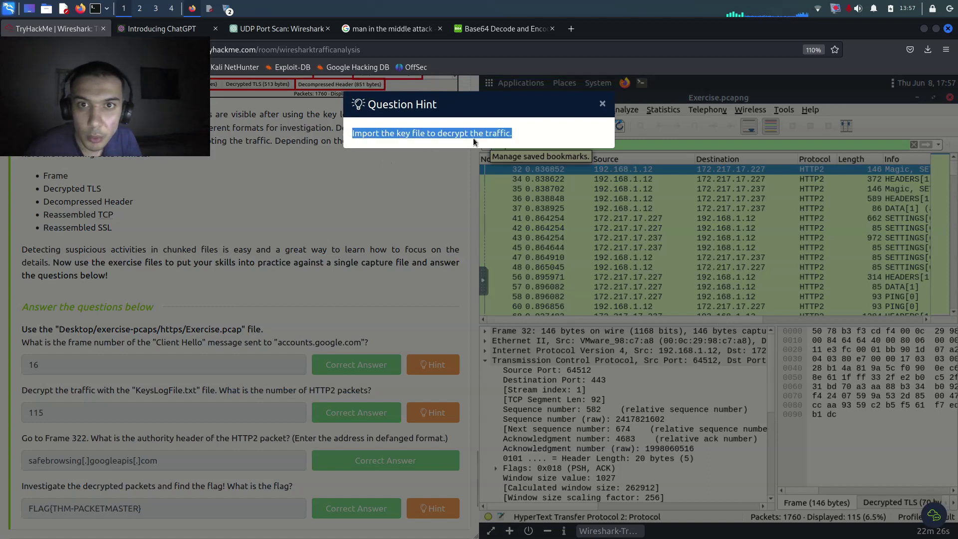
left_click(596, 107)
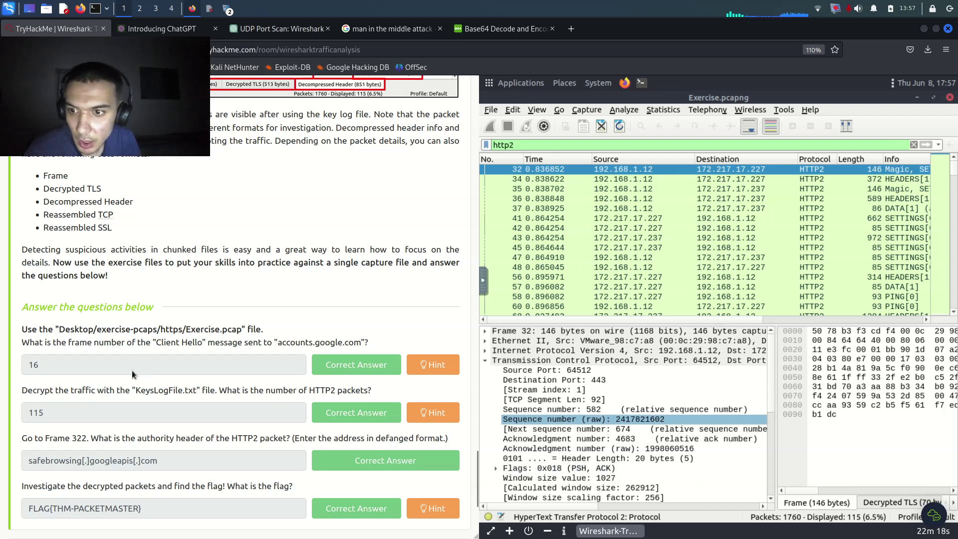
- Find and select frame 322 in the HTTP2 packets, then collapse its Transmission Control Protocol and Transport Layer Security details
left_click_drag(63, 443, 80, 440)
left_click(110, 424)
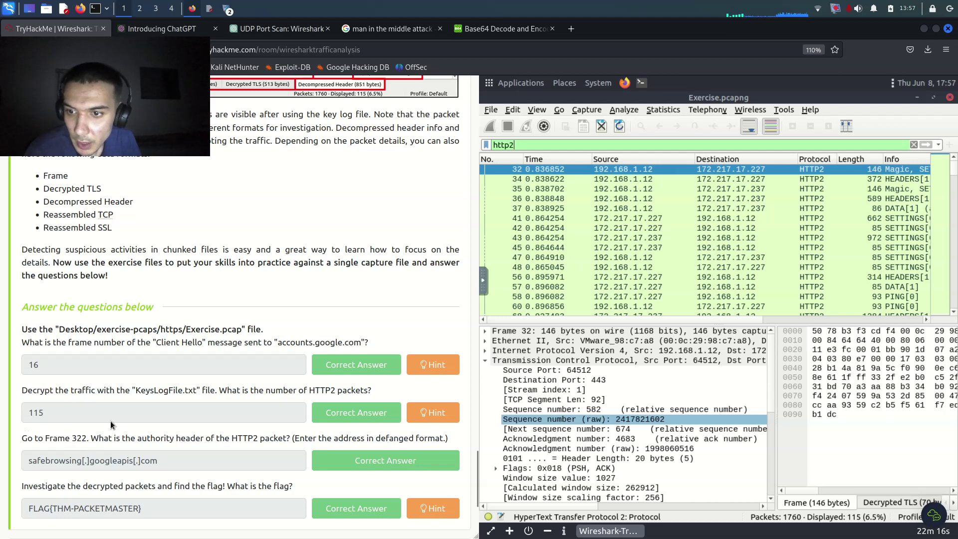
scroll(681, 288, "down", 13)
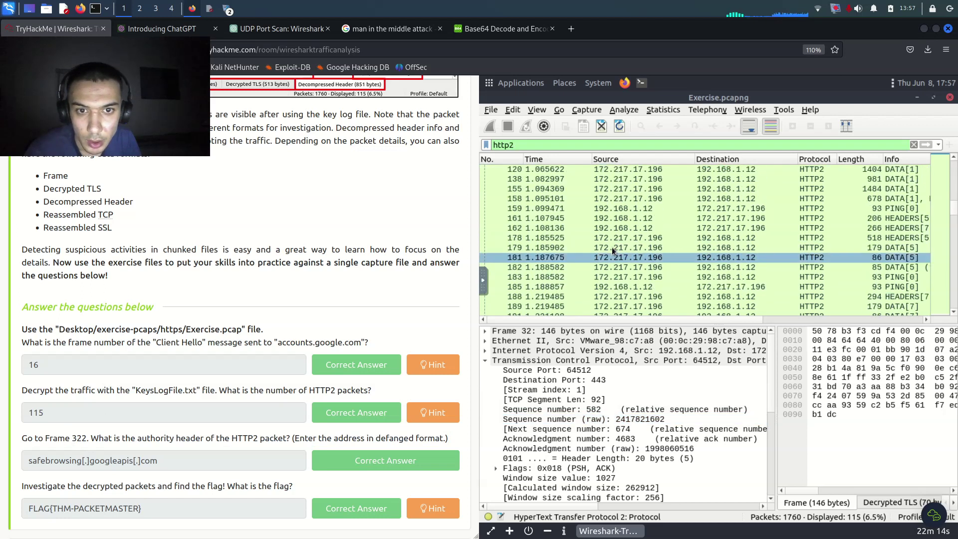
scroll(594, 239, "down", 4)
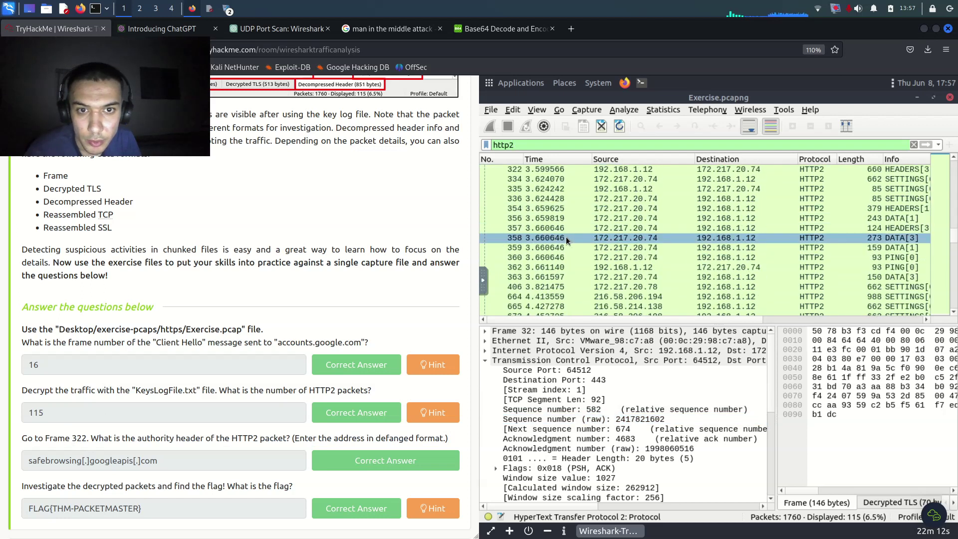
left_click(526, 167)
left_click(487, 363)
left_click(485, 360)
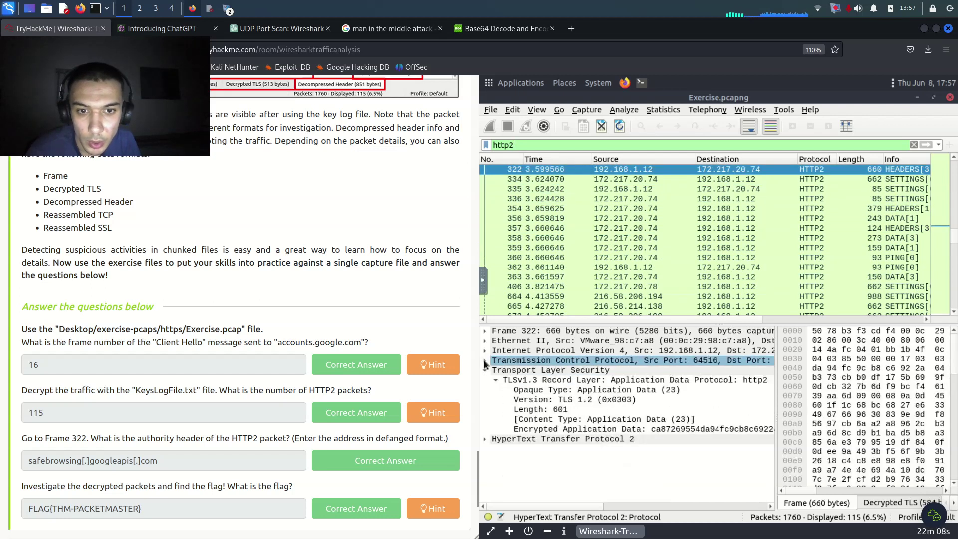
left_click(484, 388)
left_click(490, 380)
left_click(496, 381)
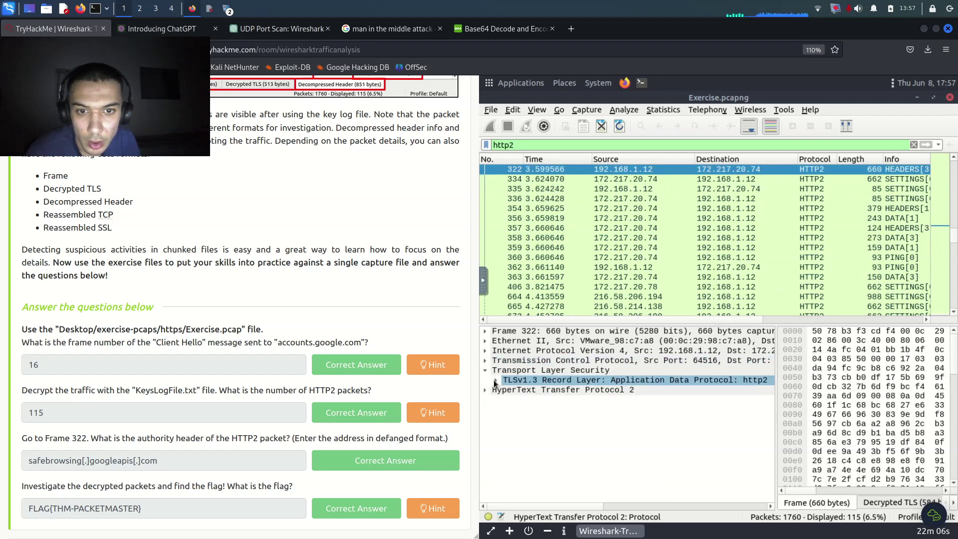
left_click(486, 371)
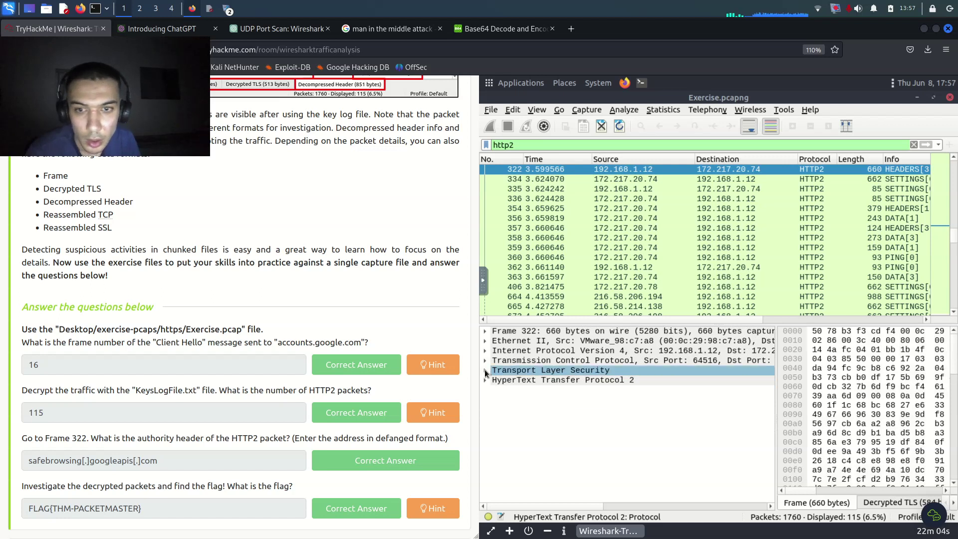
- Reread the authority header question and expand frame 322's HyperText Transfer Protocol 2 layer and its HEADERS stream
left_click_drag(87, 439, 306, 438)
left_click(514, 380)
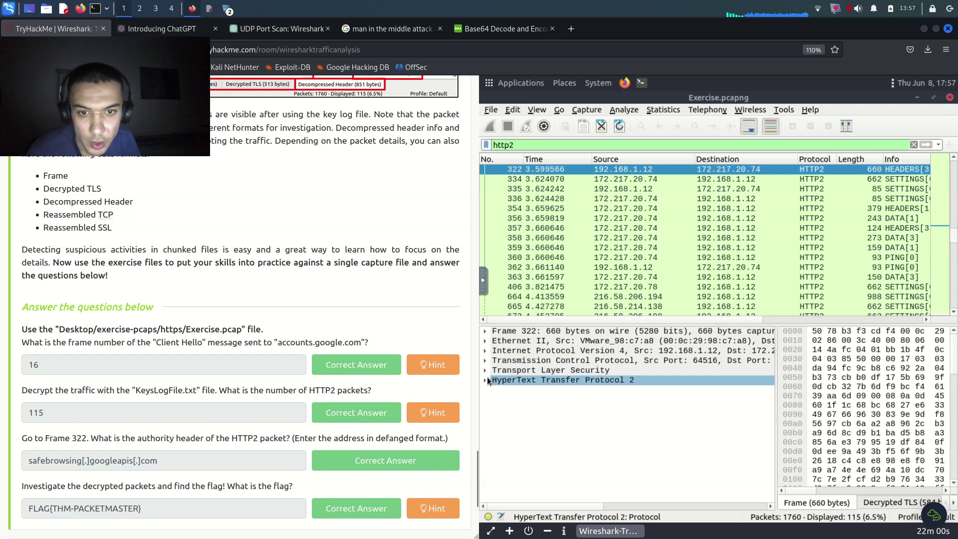
left_click(487, 379)
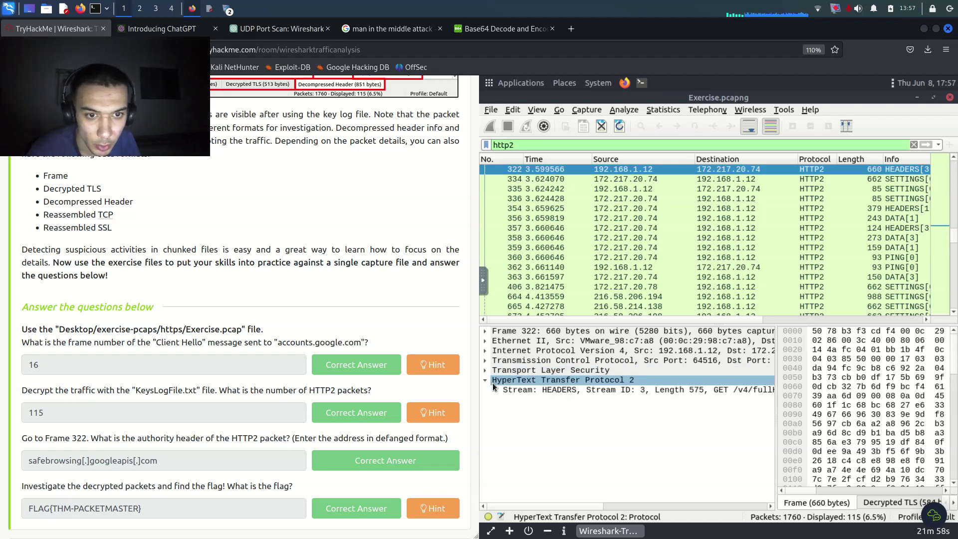
left_click(496, 386)
left_click(497, 387)
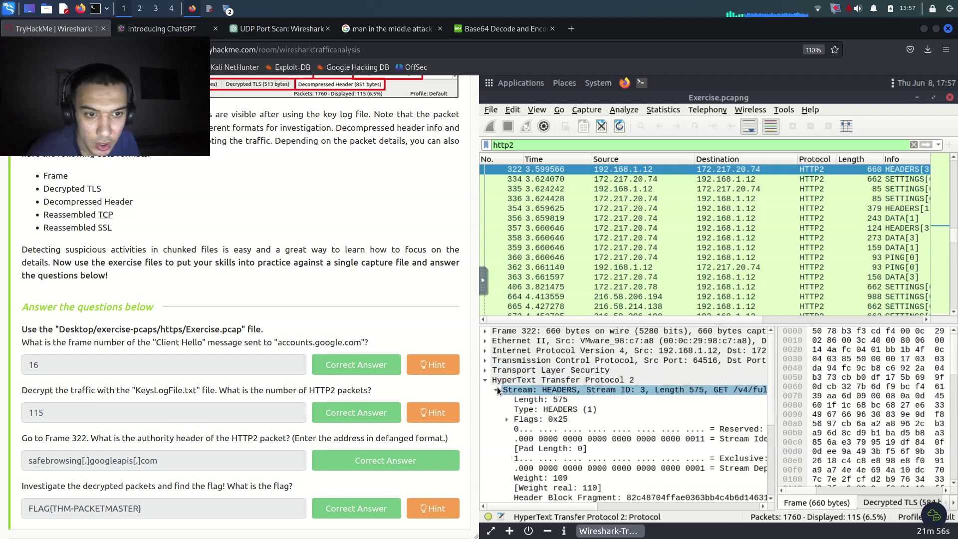
- Locate the :authority header in frame 322's HEADERS stream and expand it to compare with the question's answer
left_click(554, 458)
scroll(570, 508, "right", 2)
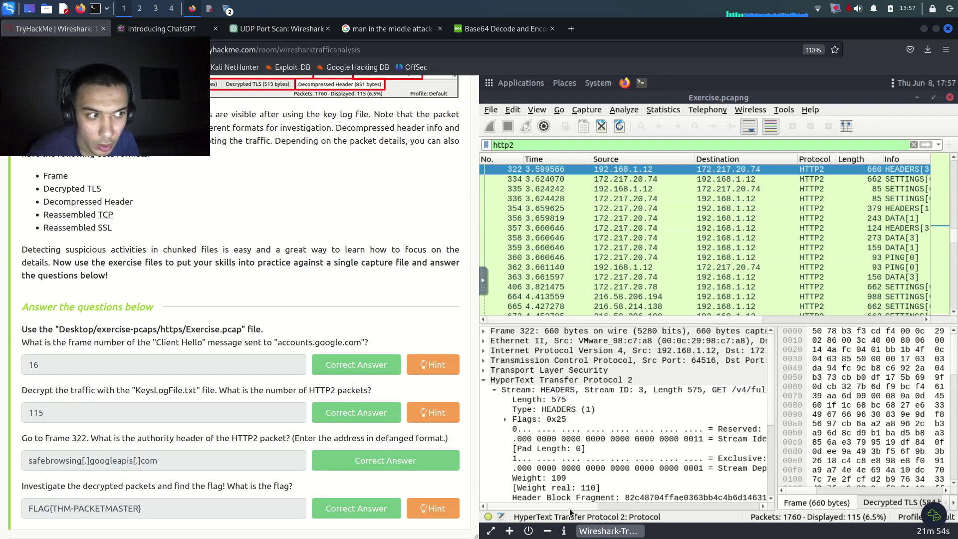
scroll(571, 508, "right", 4)
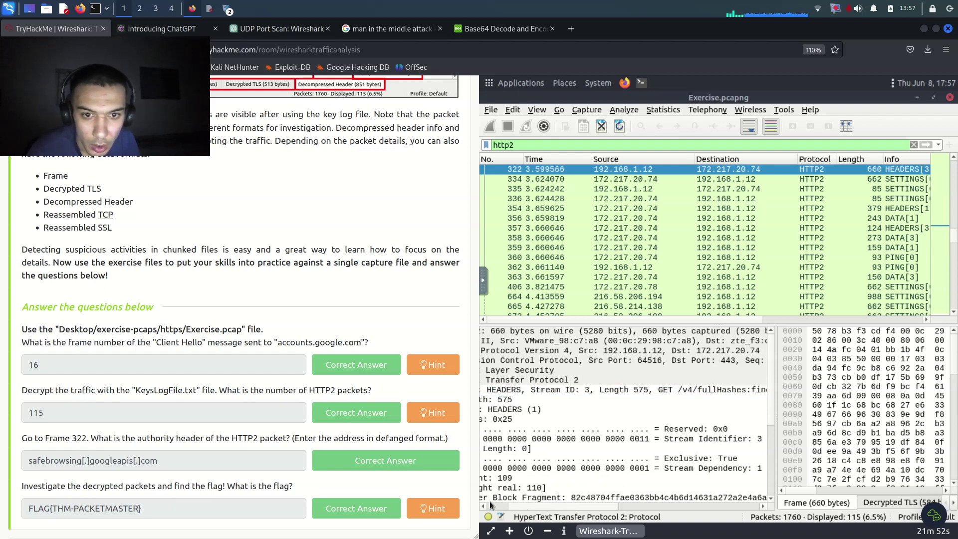
left_click_drag(484, 502, 473, 501)
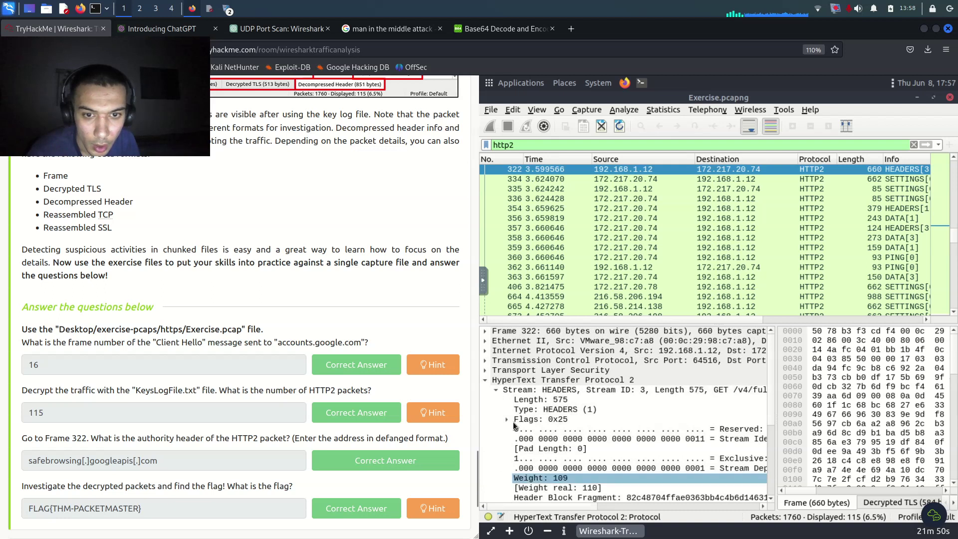
left_click_drag(529, 505, 725, 514)
left_click_drag(618, 505, 471, 490)
left_click(572, 448)
scroll(572, 446, "down", 4)
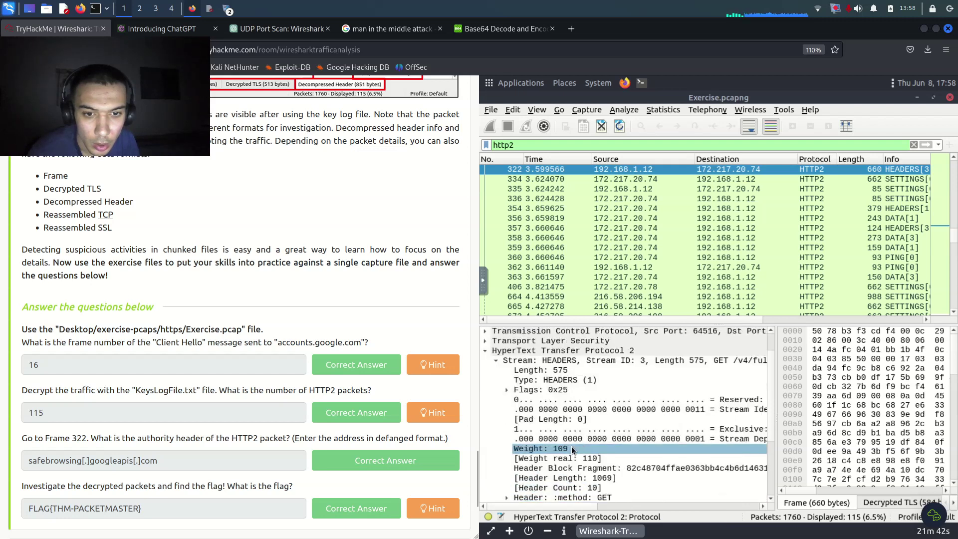
left_click(515, 390)
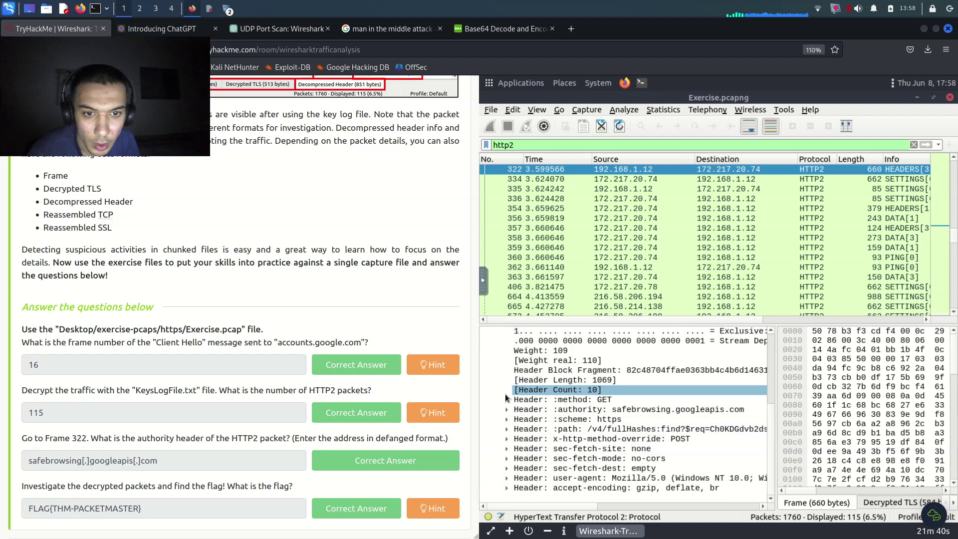
left_click(509, 400)
double_click(514, 413)
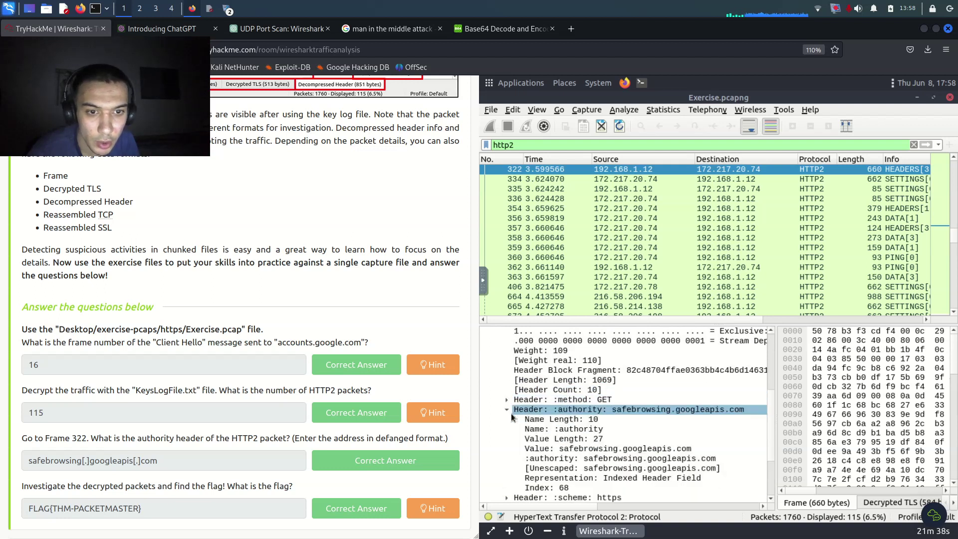
left_click(637, 429)
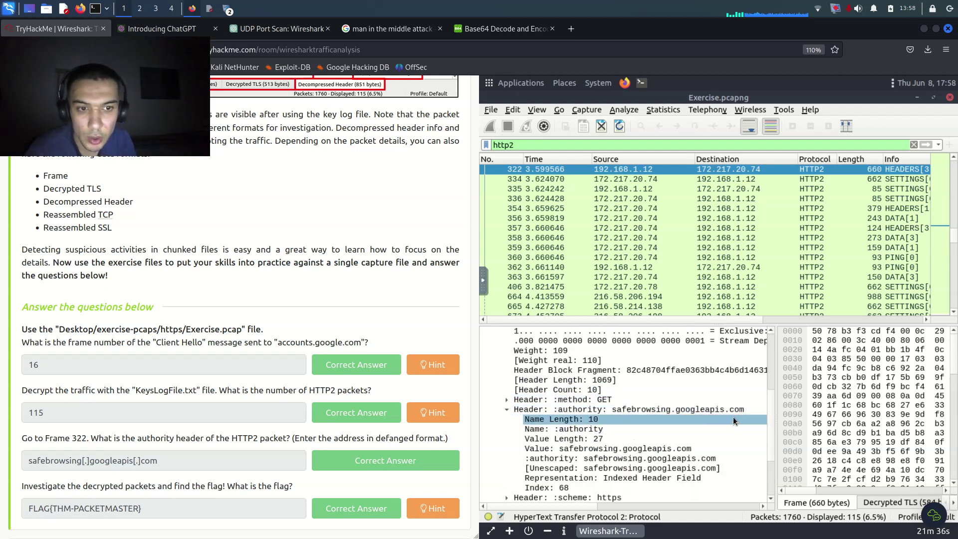
triple_click(43, 452)
left_click(58, 479)
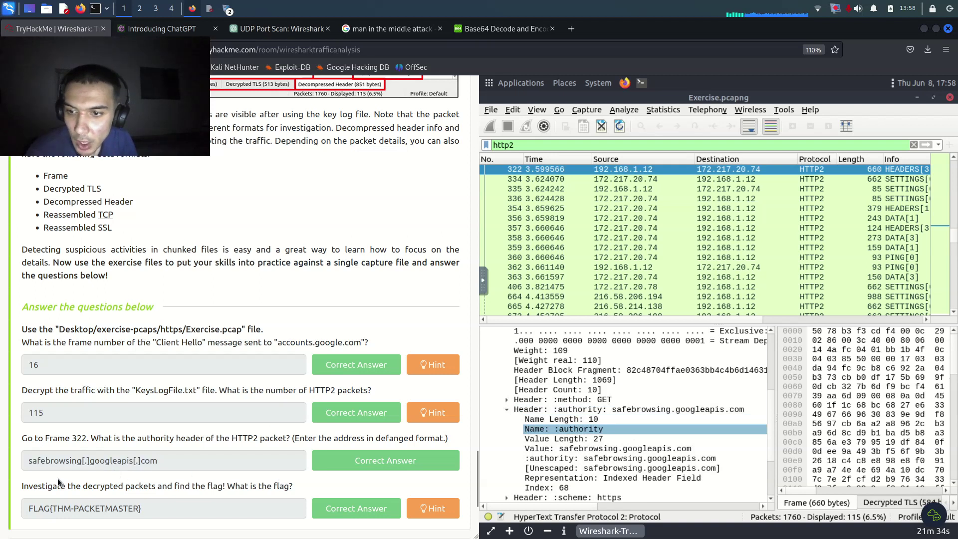
- Reread the question on finding the flag in the decrypted packets, view its hint and close it
left_click_drag(26, 485, 300, 494)
left_click(430, 509)
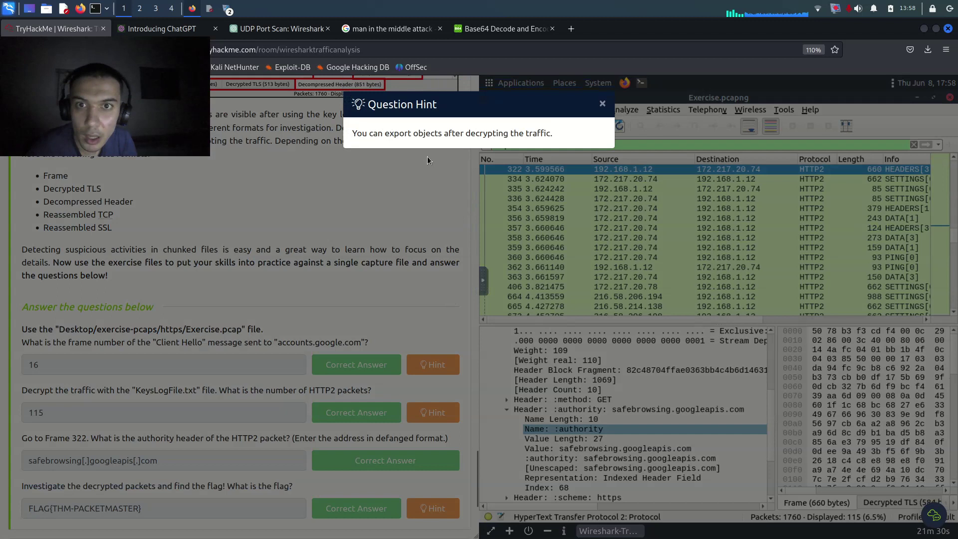
triple_click(566, 132)
left_click(602, 104)
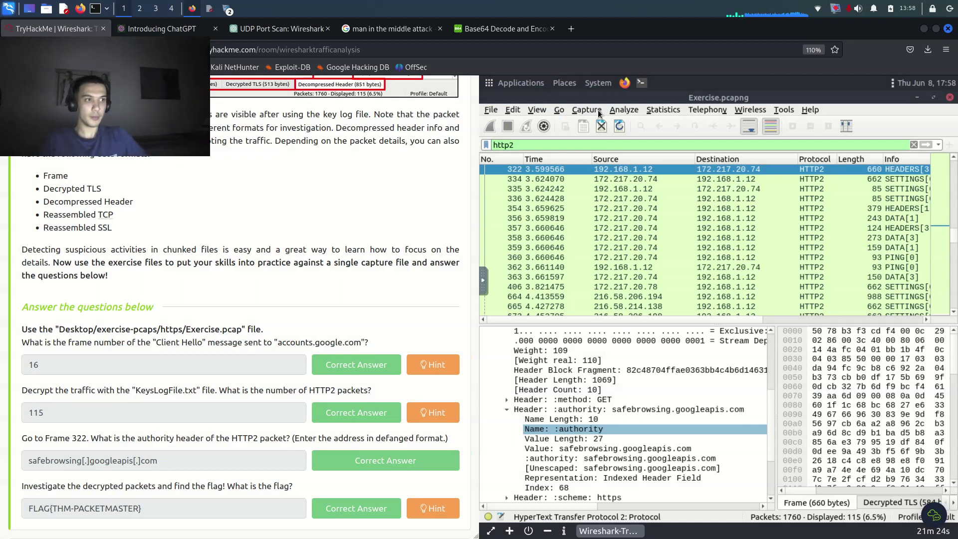
left_click(428, 170)
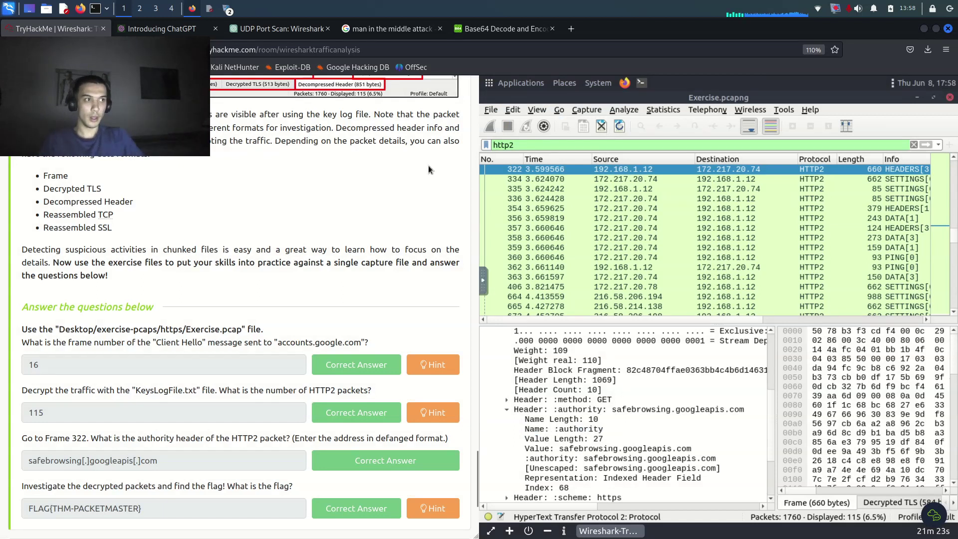
right_click(570, 171)
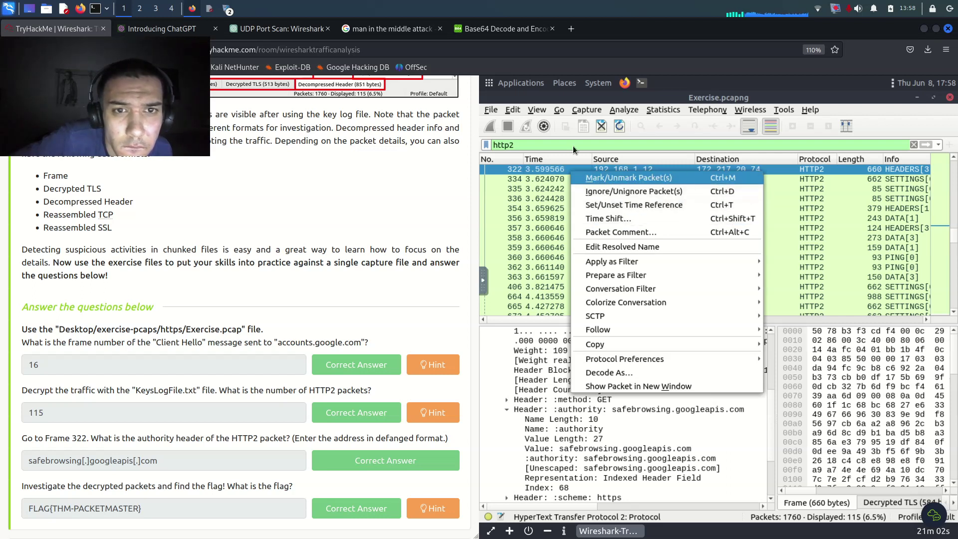
left_click(514, 115)
left_click(514, 114)
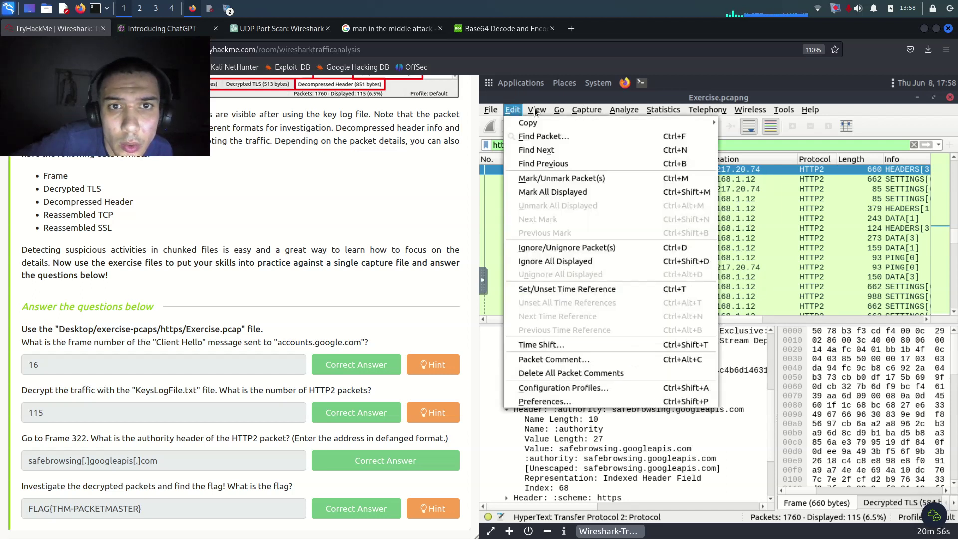
mouse_move(537, 113)
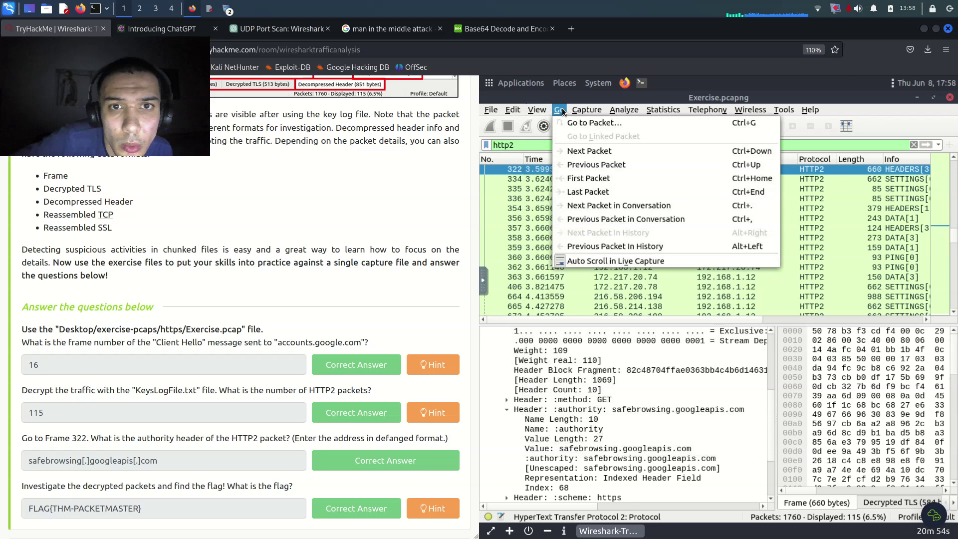
left_click(492, 116)
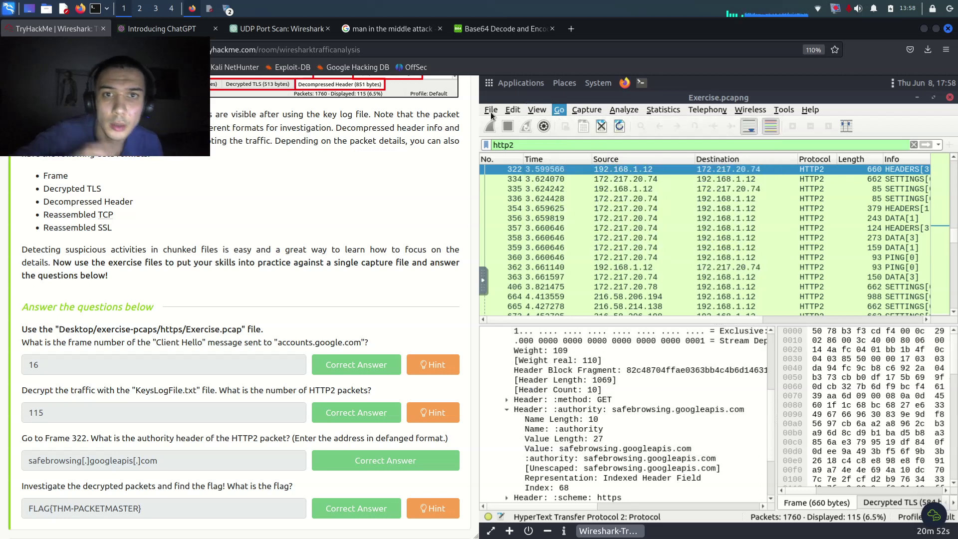
- List the capture's exportable HTTP objects, select the text/plain object from packet 1644 and inspect its full filename
left_click(490, 110)
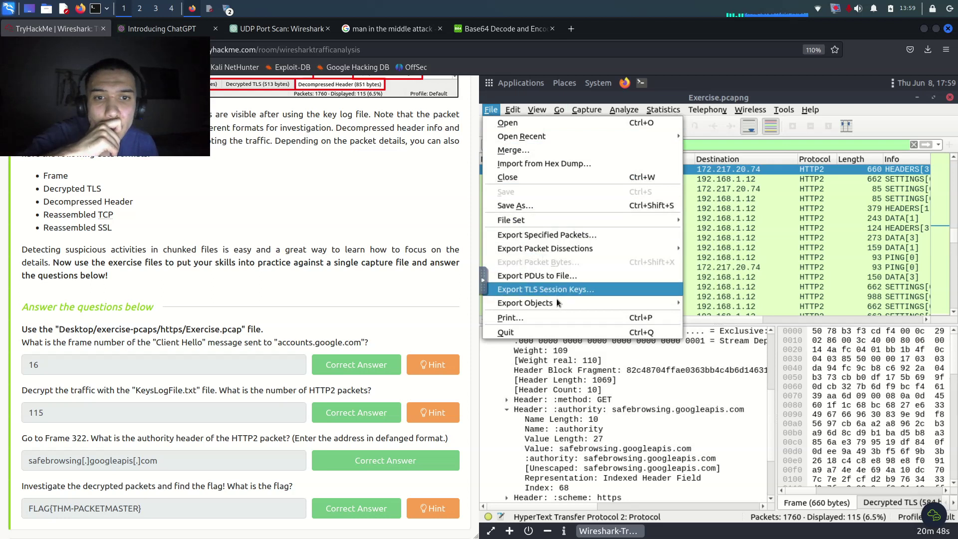
mouse_move(558, 300)
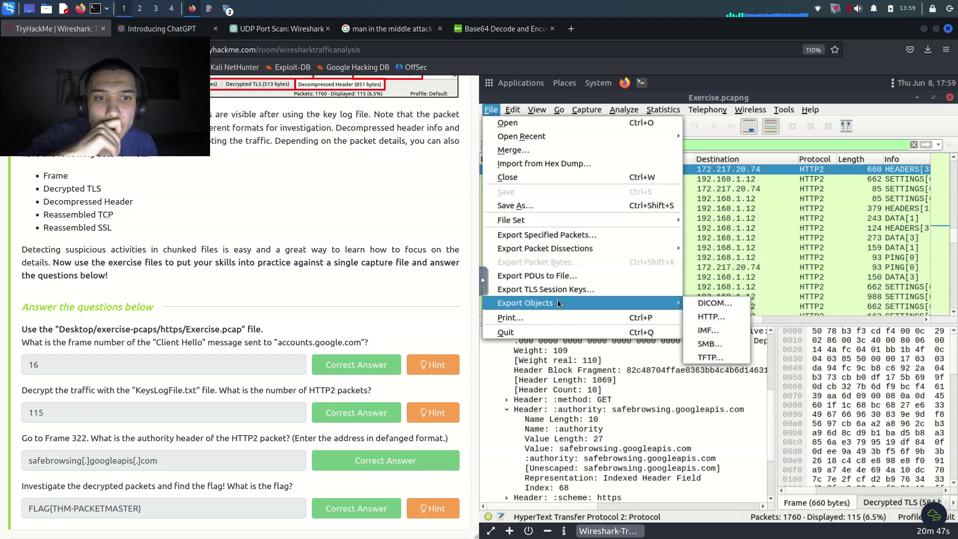
left_click(707, 318)
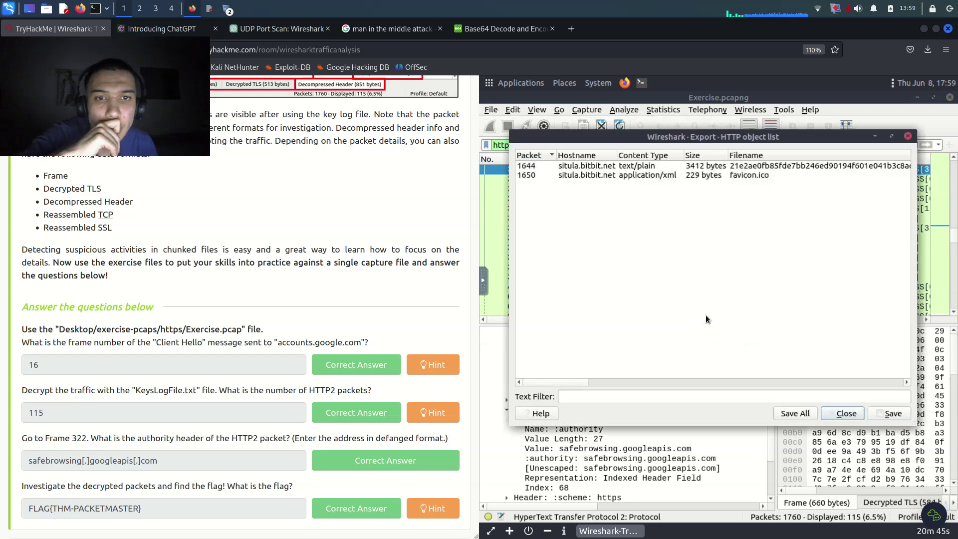
left_click(731, 167)
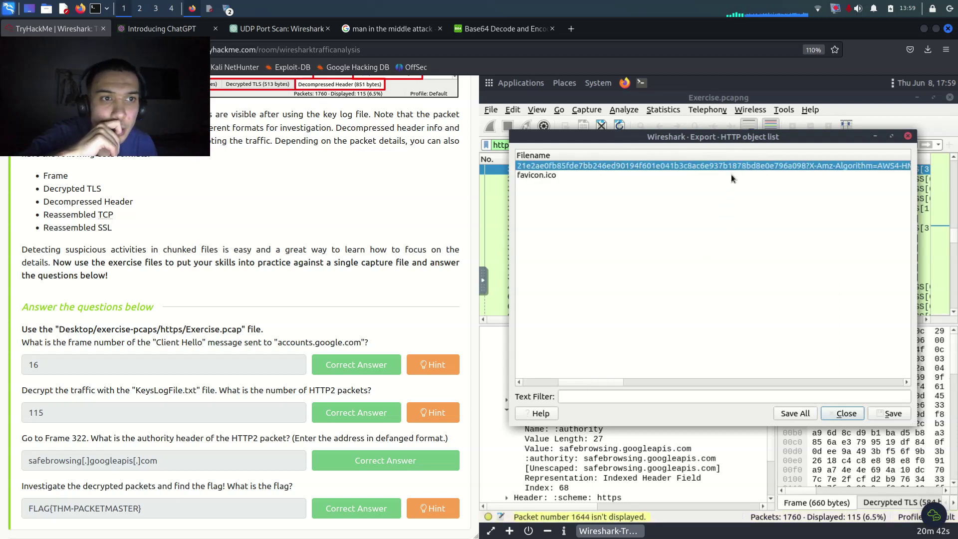
left_click_drag(582, 382, 906, 369)
left_click_drag(780, 383, 589, 383)
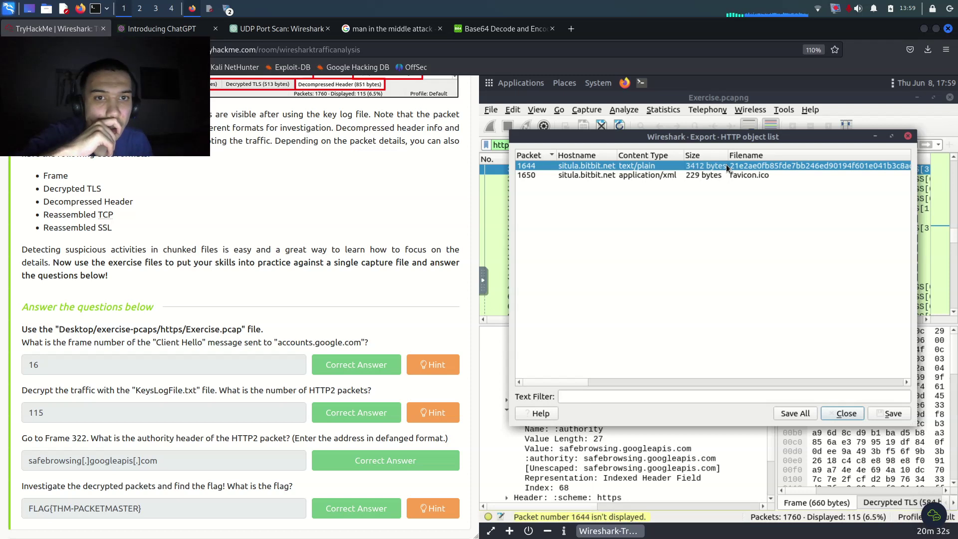
- Save the text/plain HTTP object from packet 1644 under its original filename in Desktop/exercise-pcaps/https
left_click(892, 413)
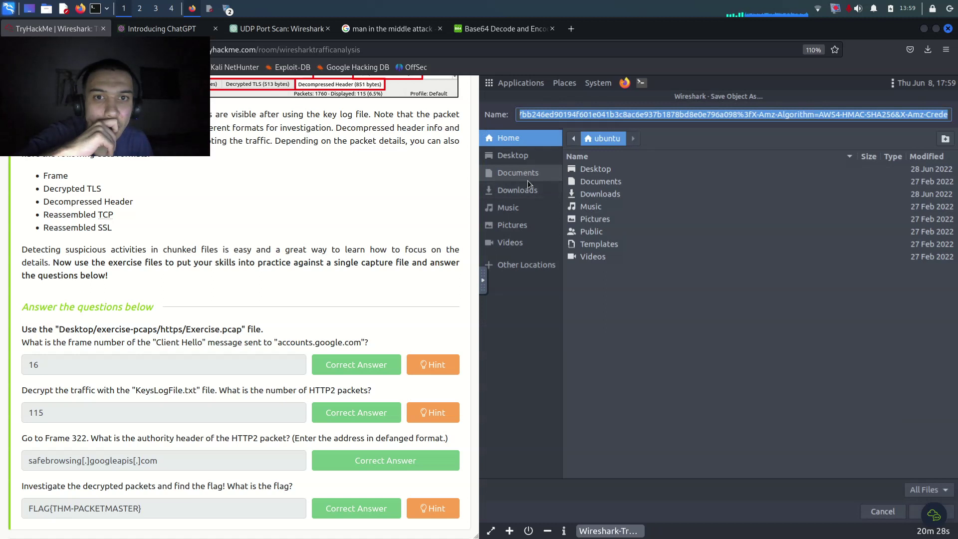
left_click(592, 168)
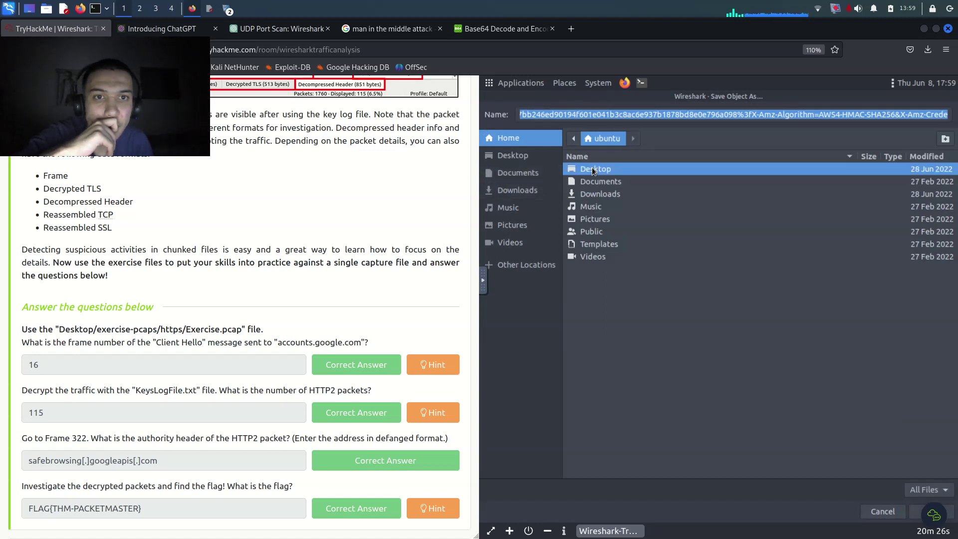
double_click(592, 169)
double_click(597, 170)
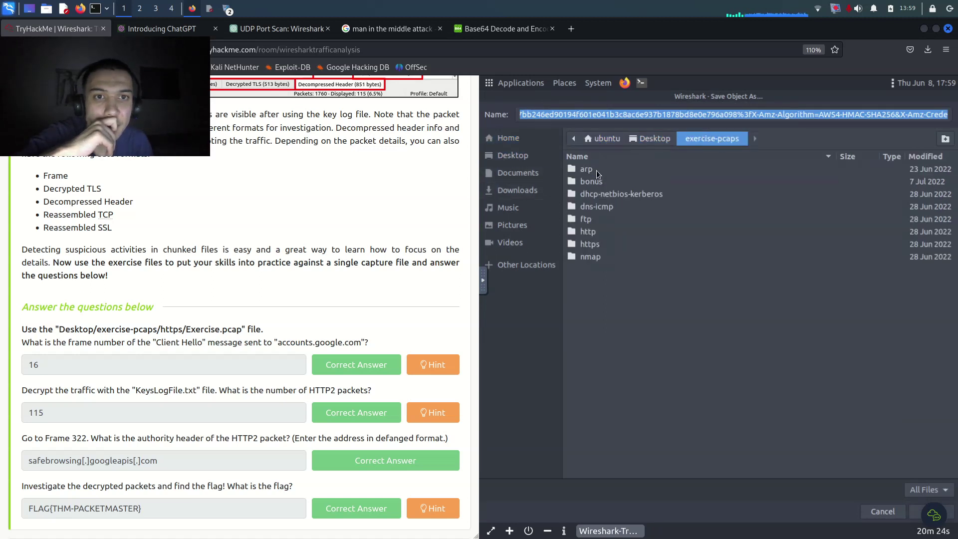
double_click(603, 244)
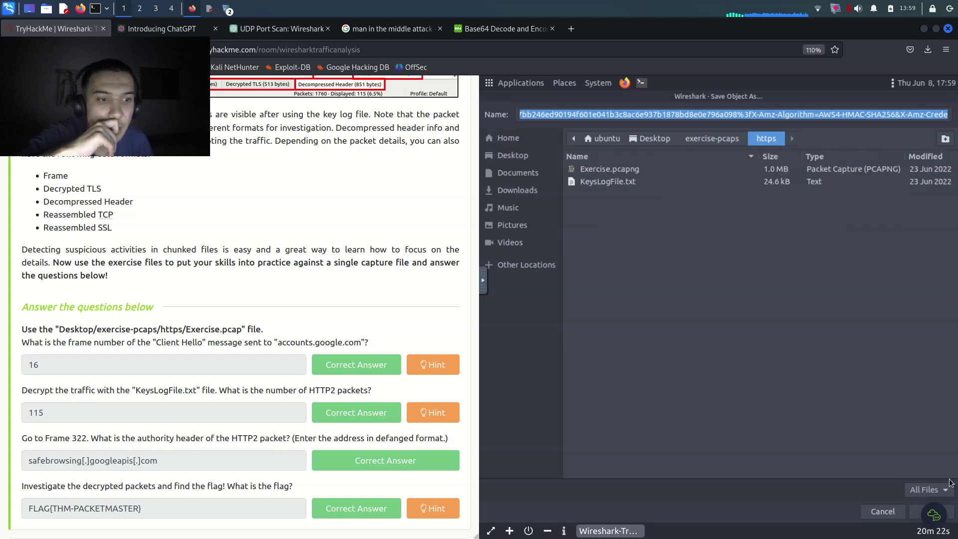
left_click(917, 512)
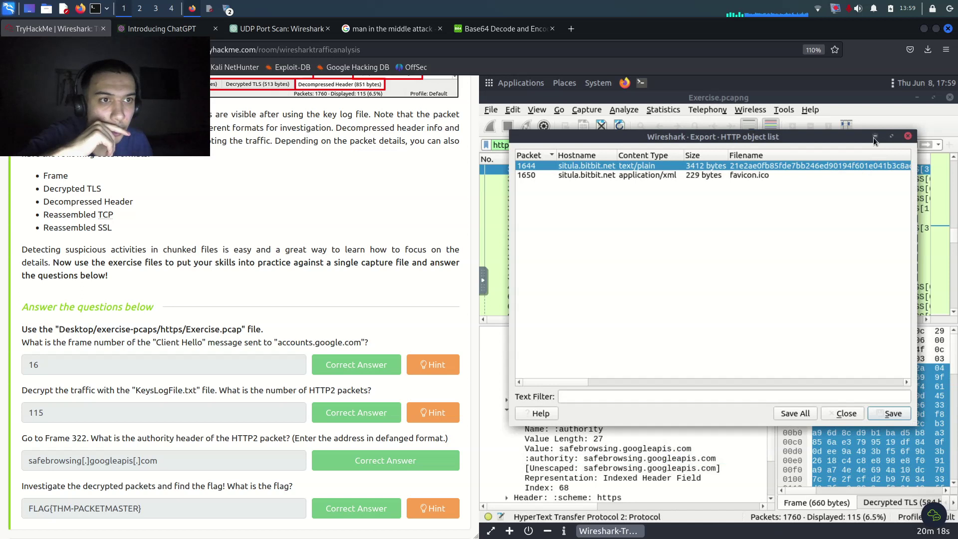
- Get the capture windows out of the way, open the exported text file from the https folder and highlight its flag
left_click(916, 96)
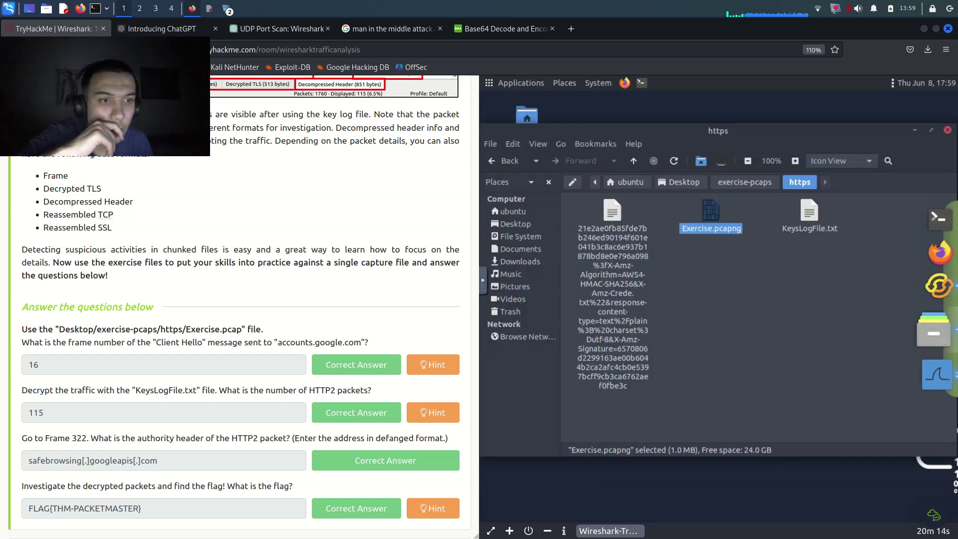
left_click(913, 323)
left_click(914, 324)
left_click(612, 214)
double_click(612, 213)
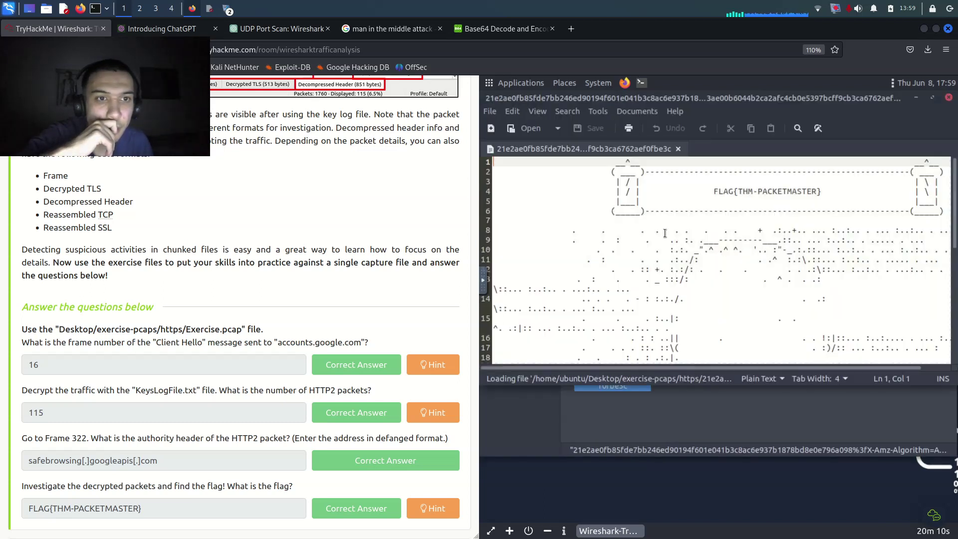
left_click_drag(709, 191, 836, 191)
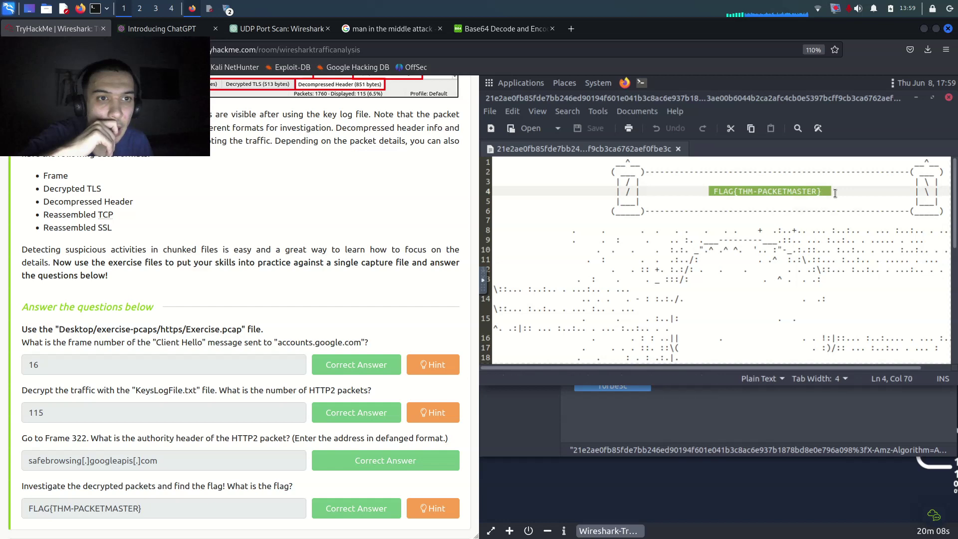
- Expand Task 9, Bonus: Hunt Cleartext Credentials!, and read through to its questions
scroll(172, 384, "down", 4)
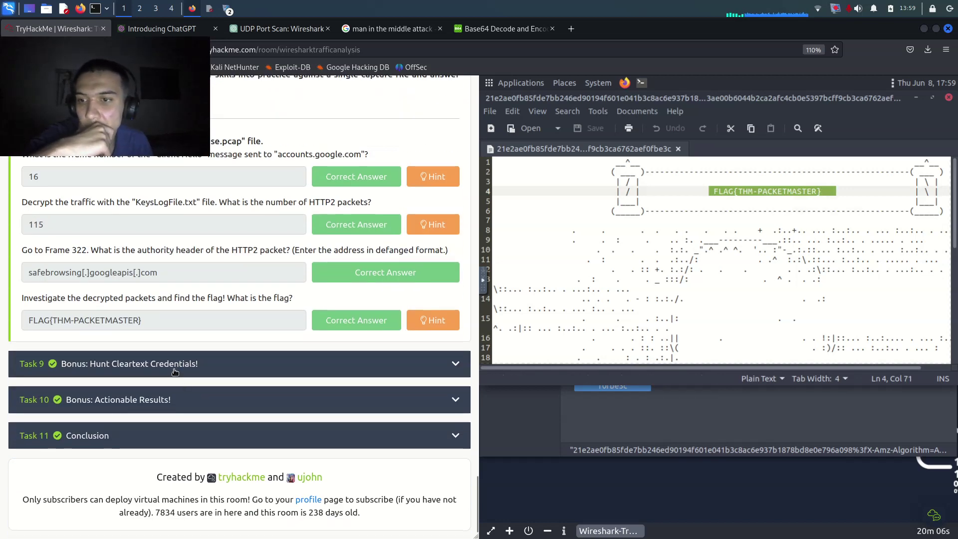
left_click(175, 368)
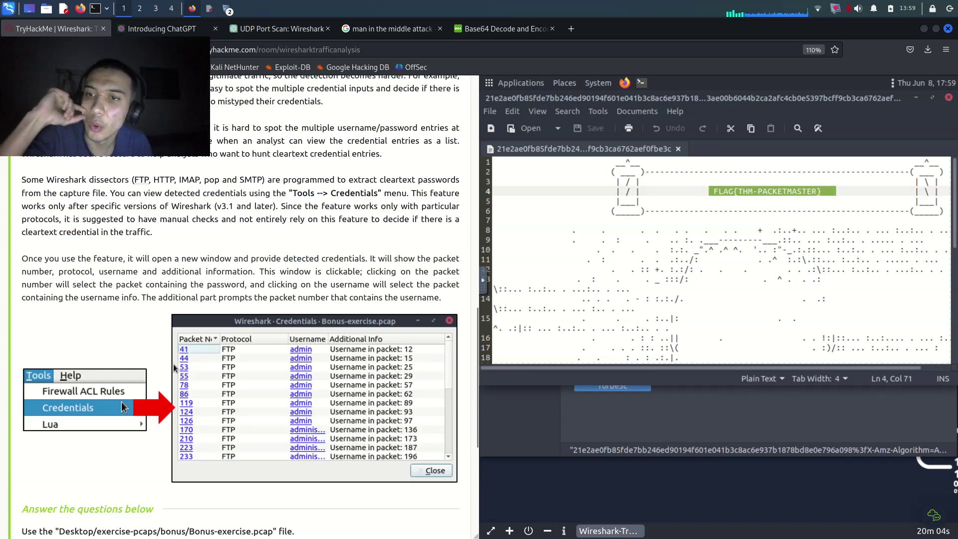
scroll(184, 374, "down", 7)
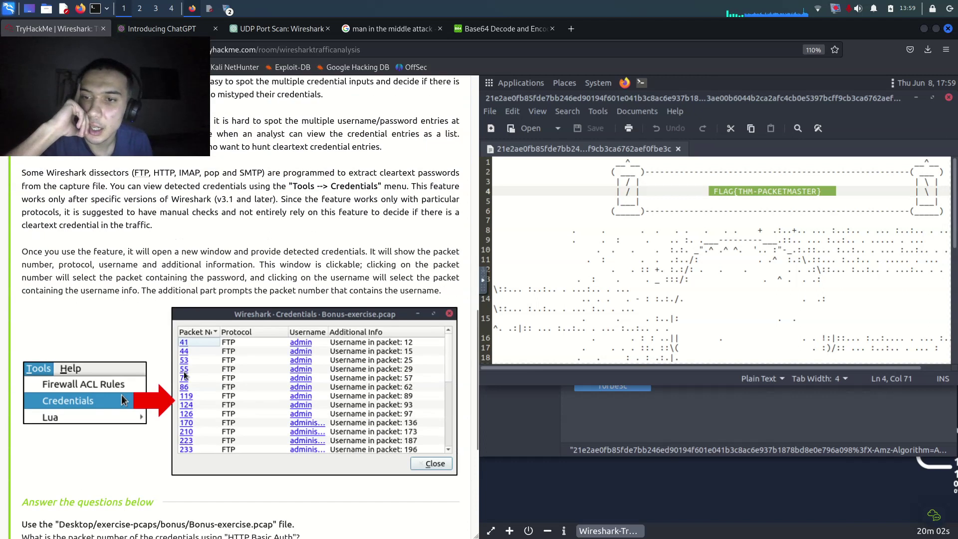
scroll(184, 374, "down", 3)
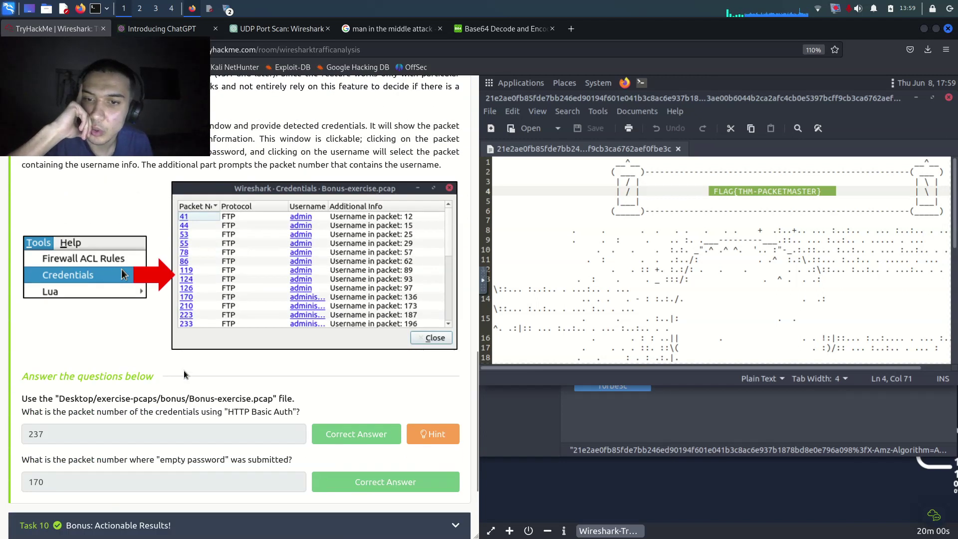
- Close the exported text file, the https folder window and the Exercise.pcapng capture
left_click(949, 98)
left_click(947, 130)
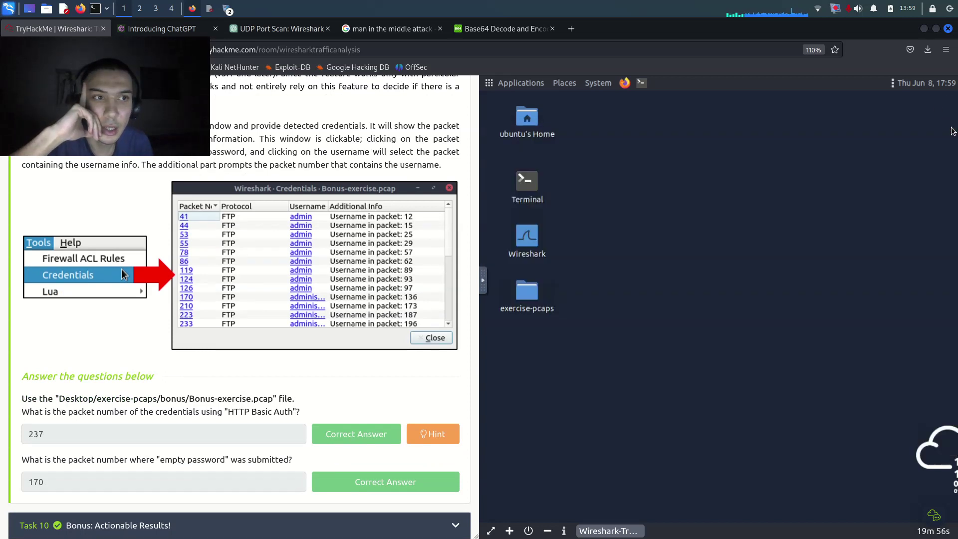
left_click(938, 349)
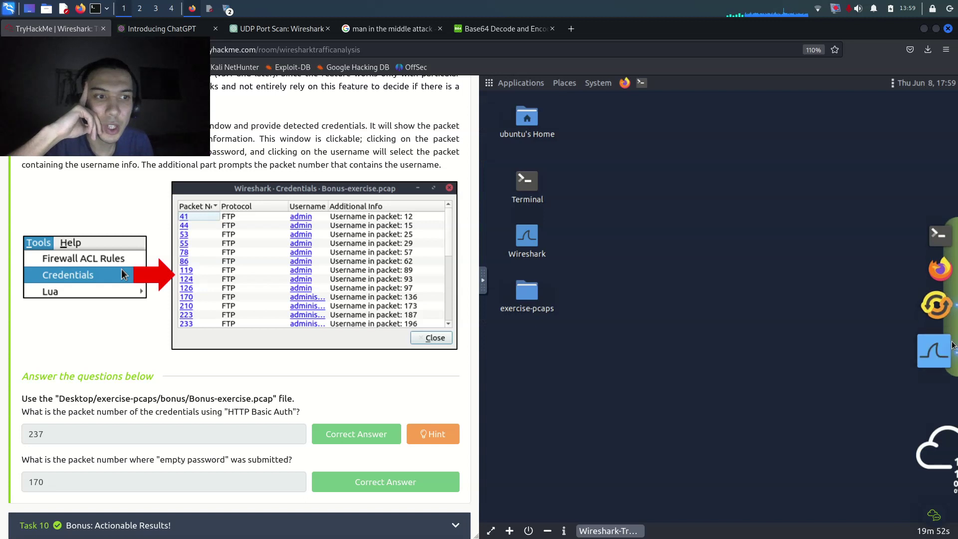
left_click(935, 349)
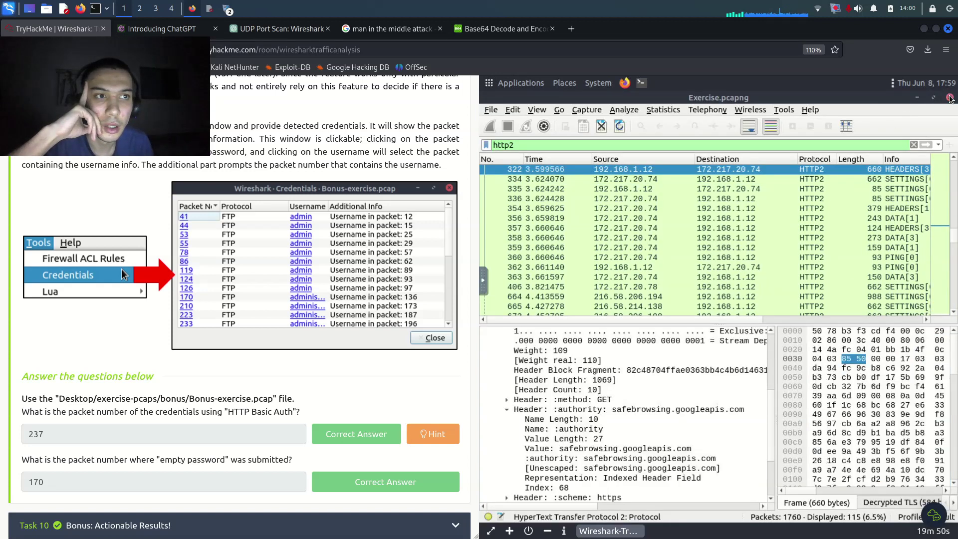
left_click(950, 102)
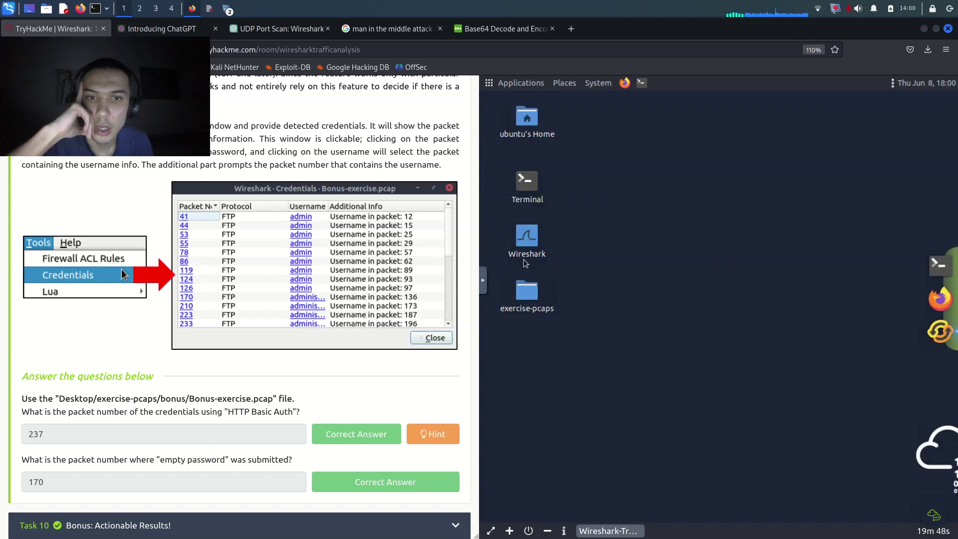
- Open Bonus-exercise.pcap from the bonus folder inside exercise-pcaps
double_click(532, 292)
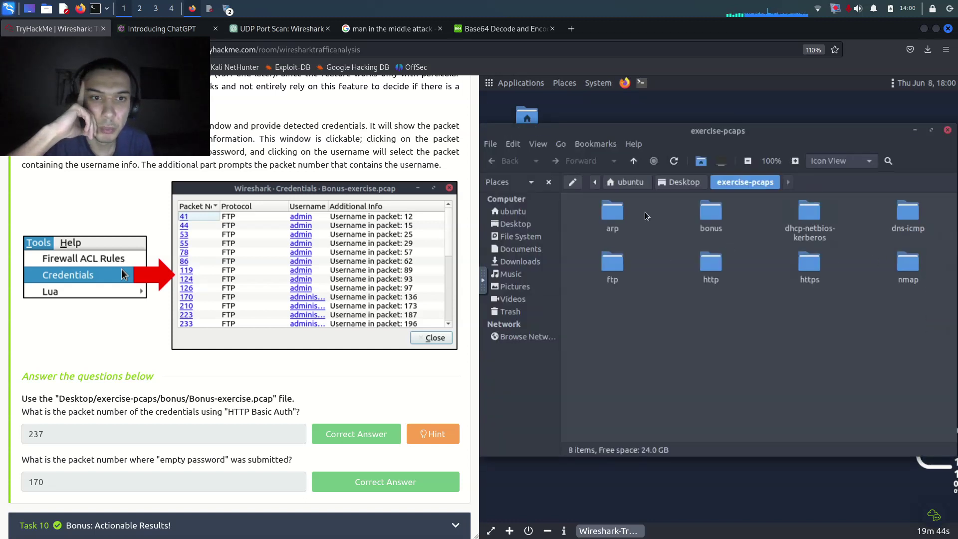
double_click(721, 209)
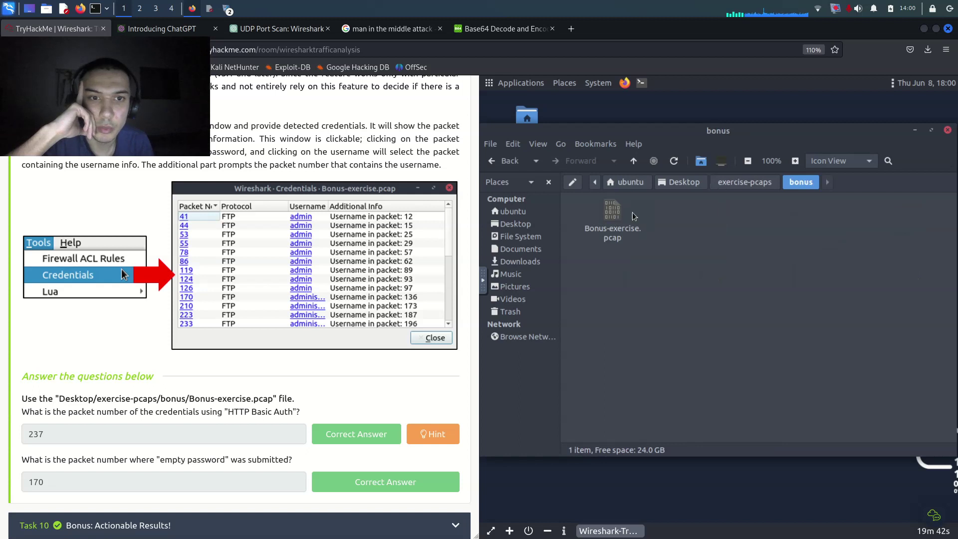
double_click(625, 214)
- Reread the Task 9 description and list the cleartext credentials detected in Bonus-exercise.pcap
scroll(210, 334, "up", 5)
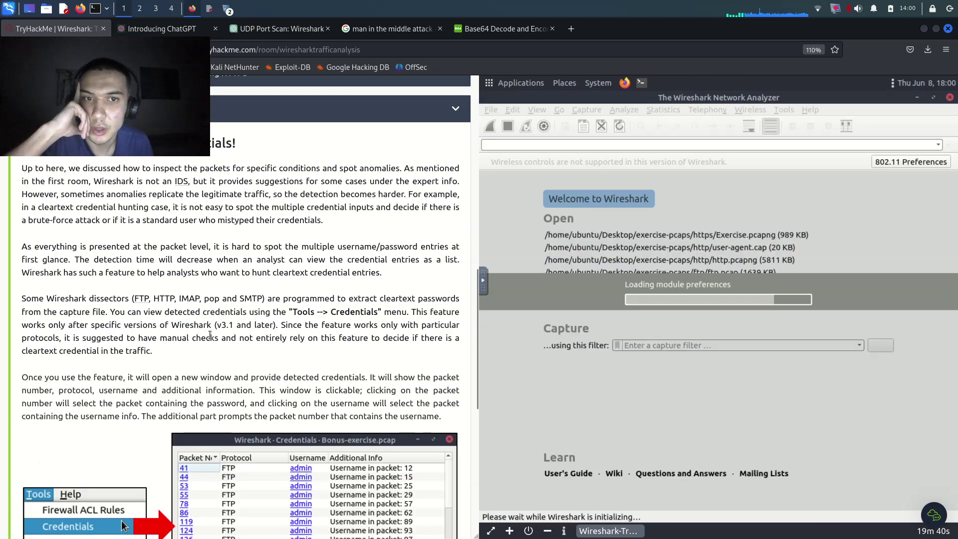
scroll(210, 334, "down", 3)
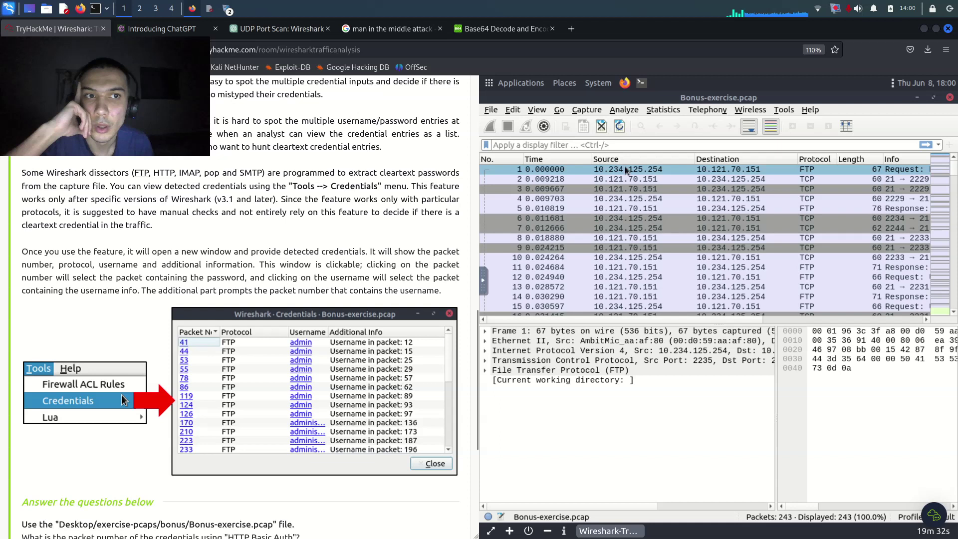
left_click(785, 111)
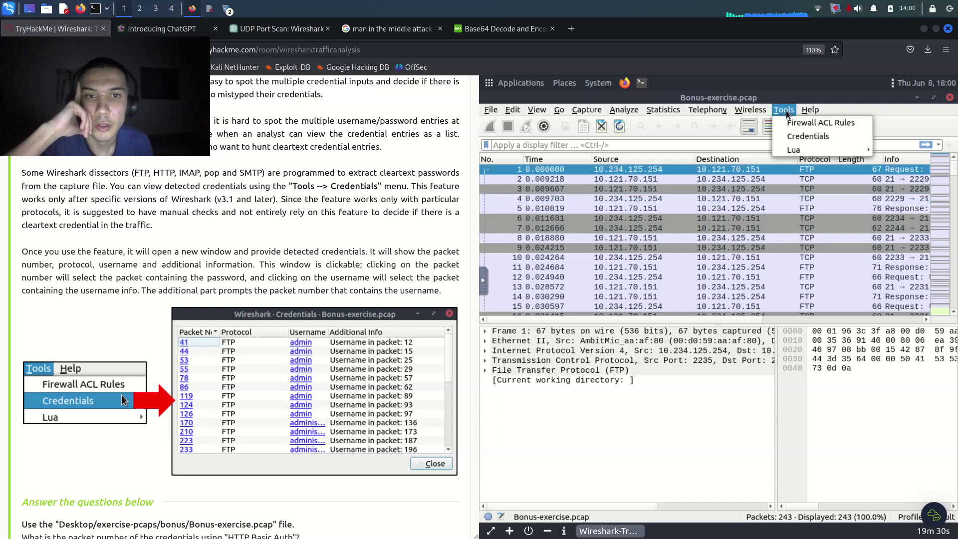
left_click(814, 137)
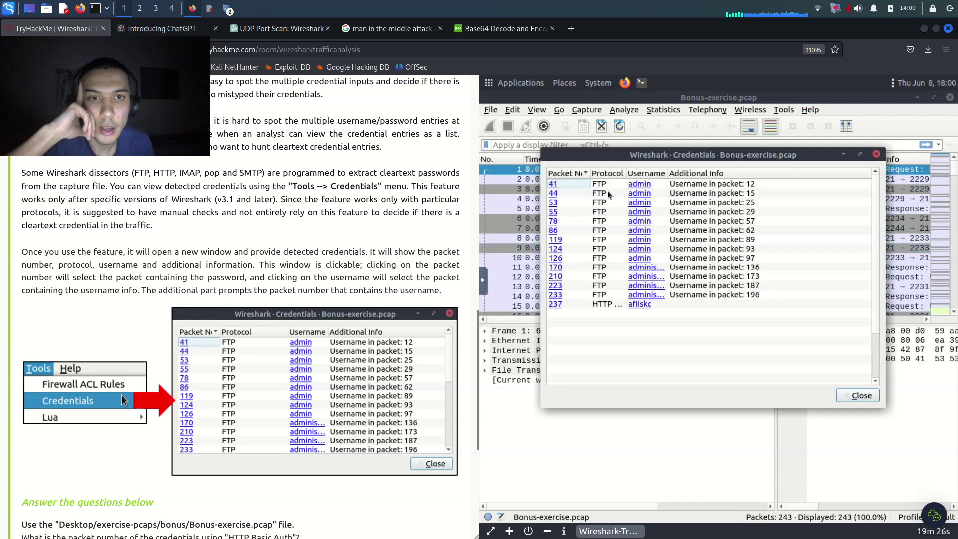
- Reread the HTTP Basic Auth question and inspect the HTTP entry for packet 237 in the credentials list
scroll(608, 194, "down", 2)
scroll(206, 338, "down", 5)
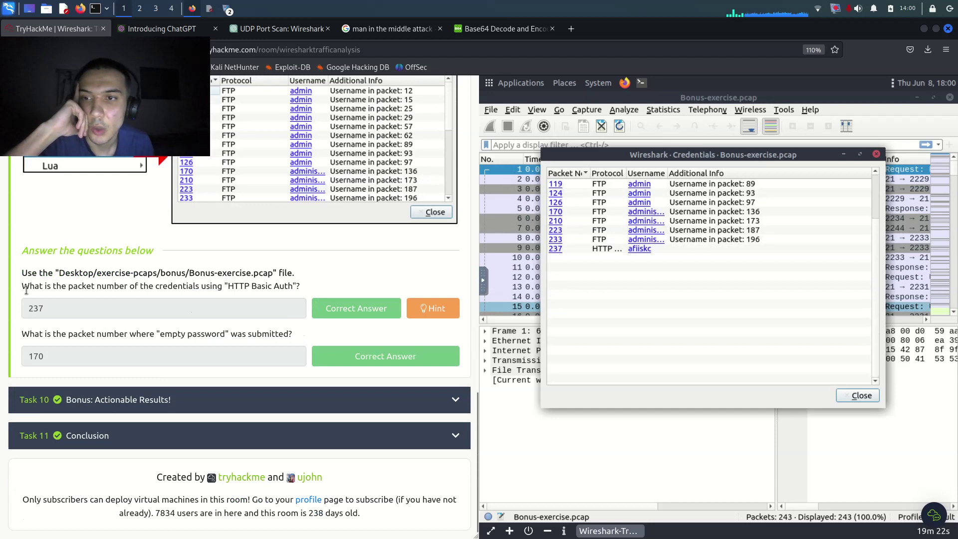
left_click_drag(26, 290, 288, 288)
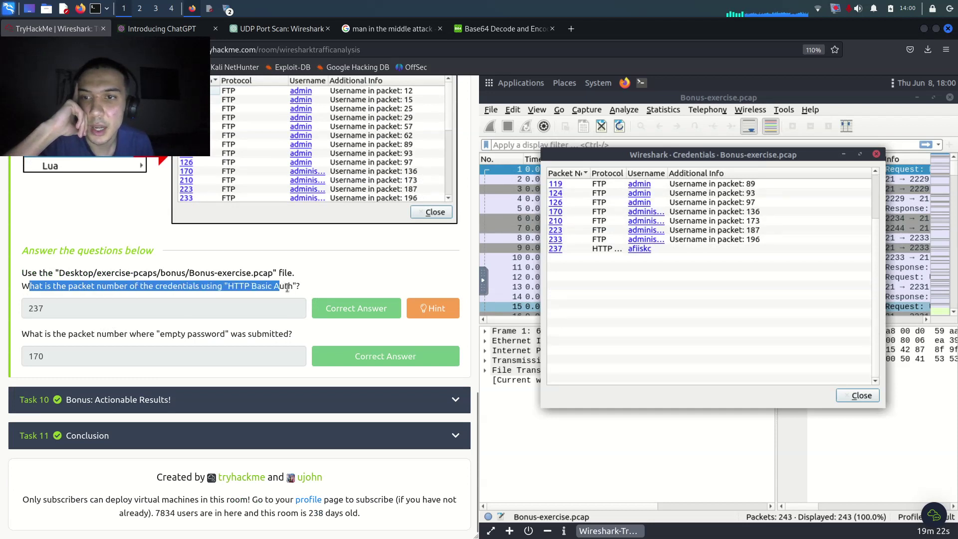
left_click(322, 289)
left_click(636, 250)
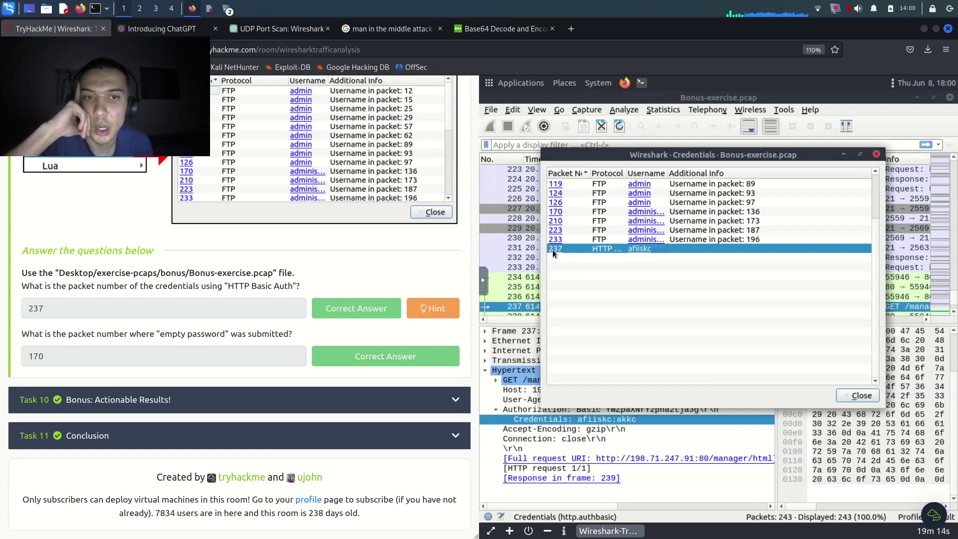
- Reread the empty password question, select packet 170's entry in the enlarged credentials list and follow its username to packet 136
left_click_drag(44, 334, 379, 316)
left_click(594, 255)
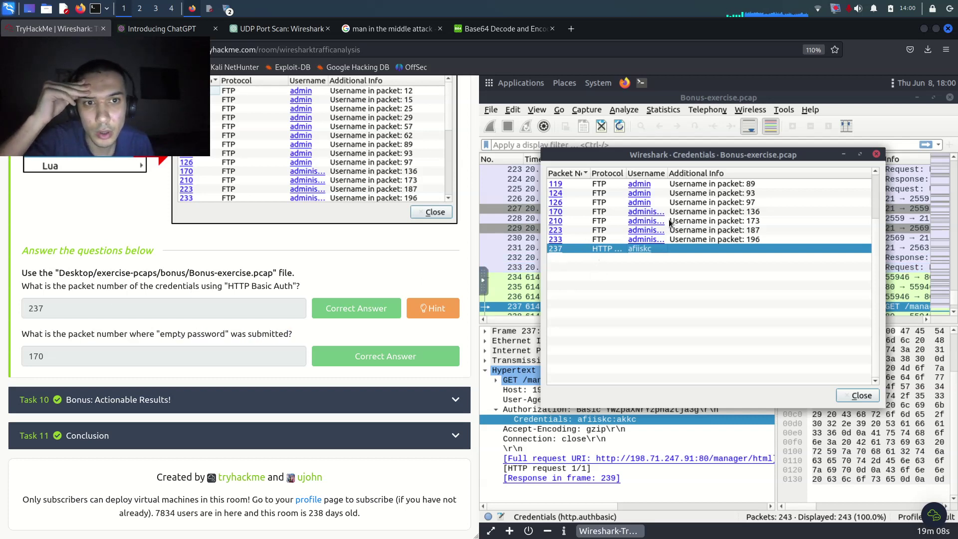
left_click(688, 212)
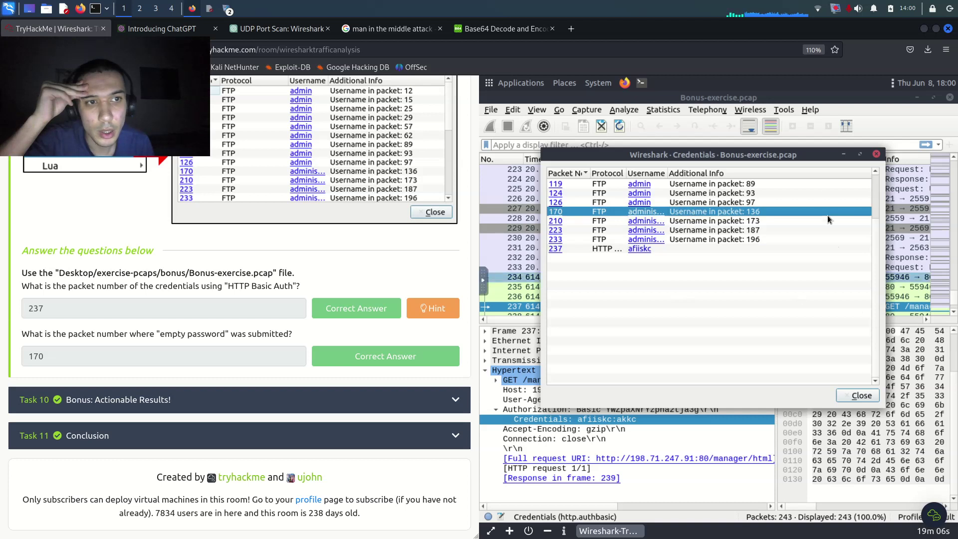
scroll(866, 194, "up", 2)
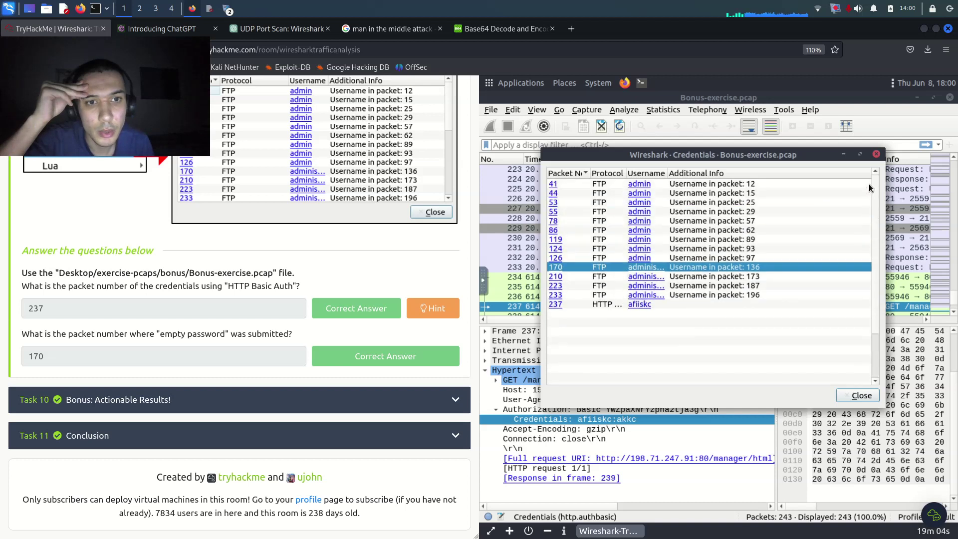
left_click(855, 154)
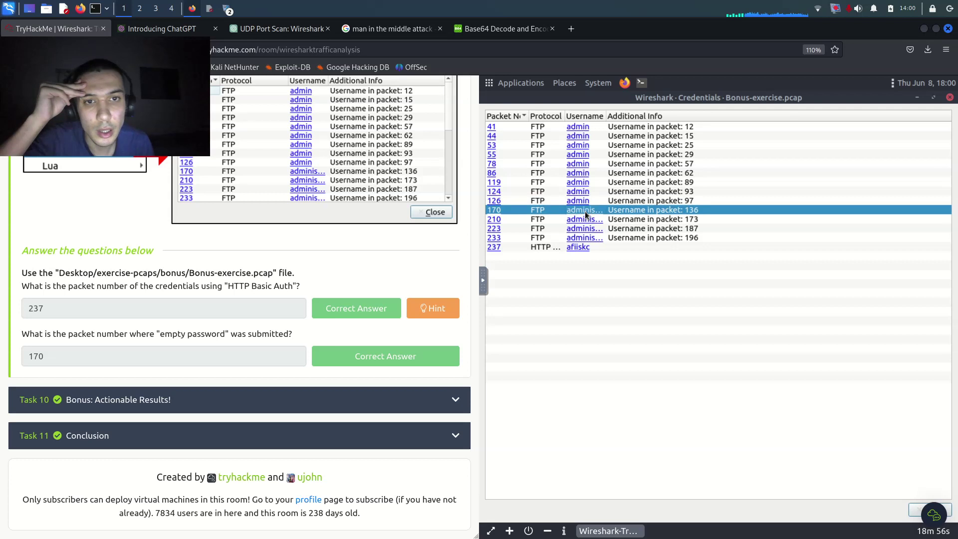
scroll(409, 233, "up", 3)
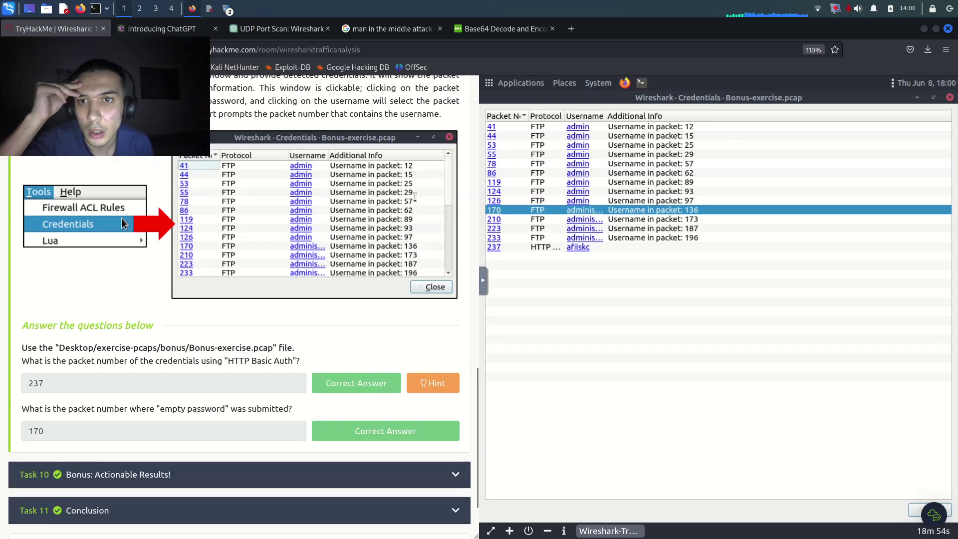
scroll(410, 233, "down", 2)
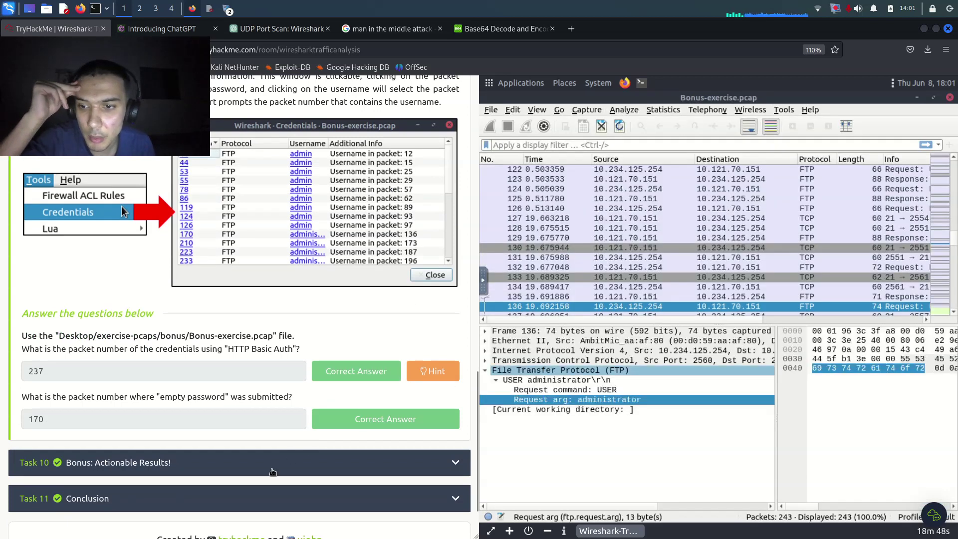
- Expand Task 10, Bonus: Actionable Results!, and generate the firewall ACL rules for packet 136
left_click(272, 472)
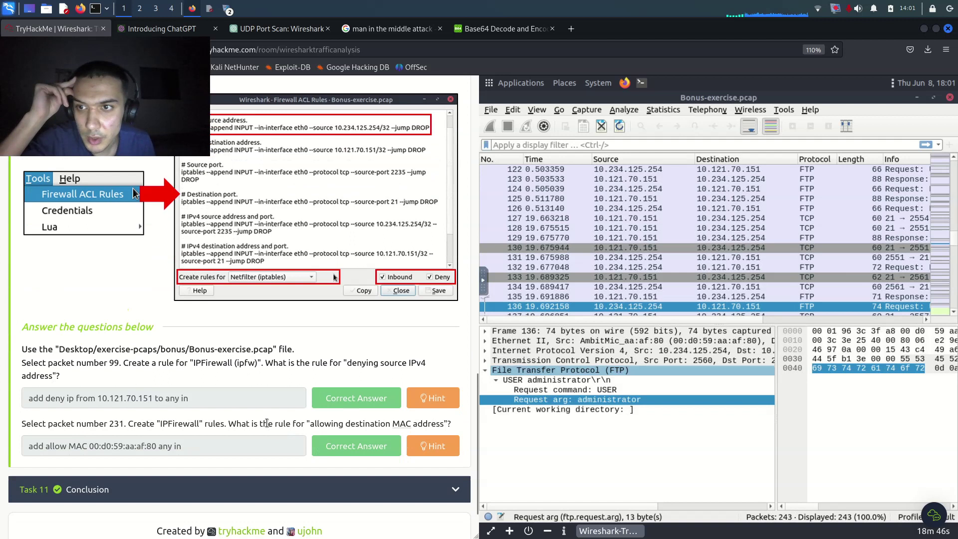
left_click(785, 110)
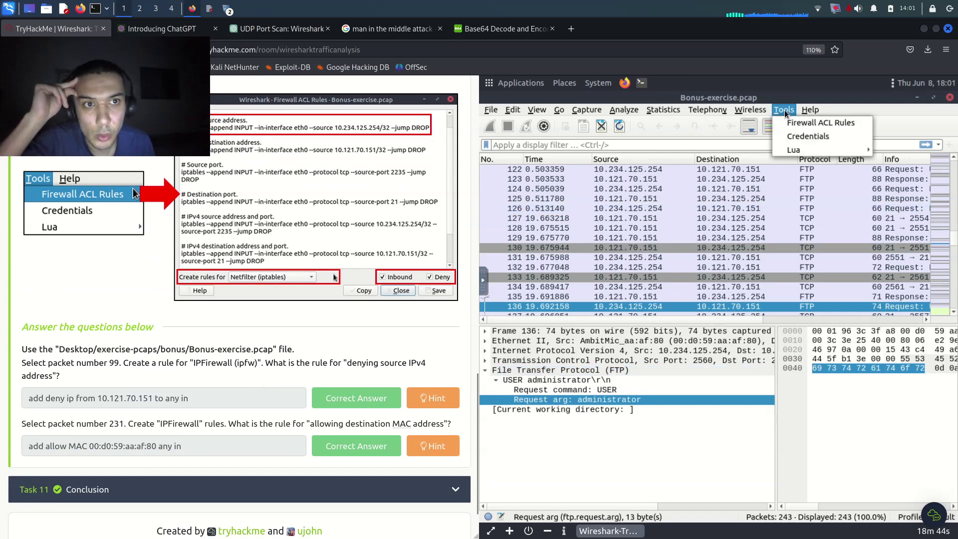
left_click(798, 122)
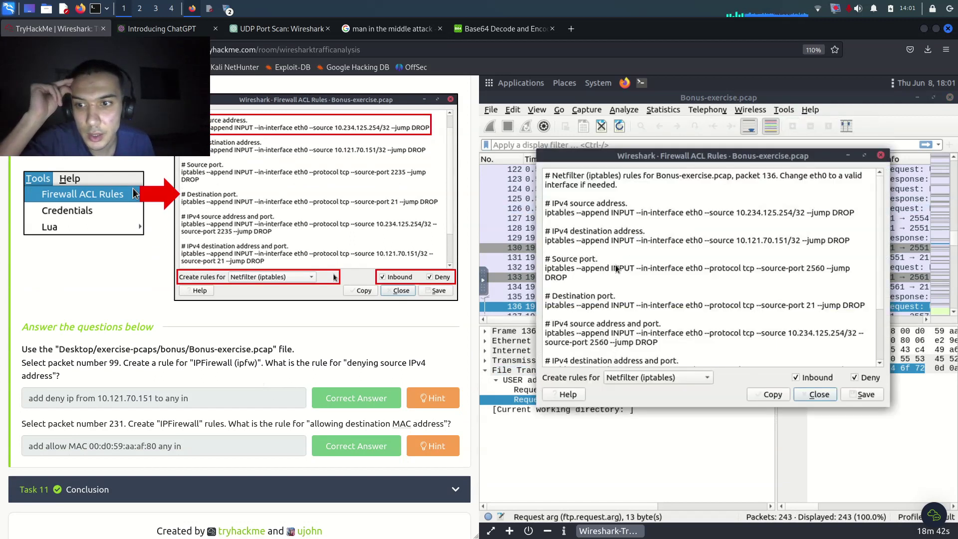
- Reread both Task 10 questions, review the Netfilter (iptables) rules down to the MAC address rules and close the rules window
left_click_drag(25, 363, 343, 369)
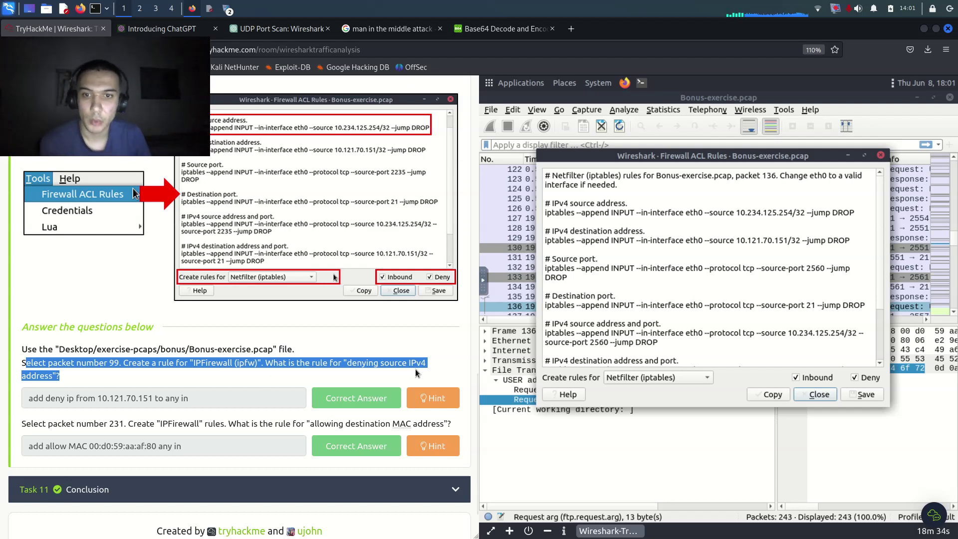
left_click(426, 363)
scroll(615, 264, "down", 3)
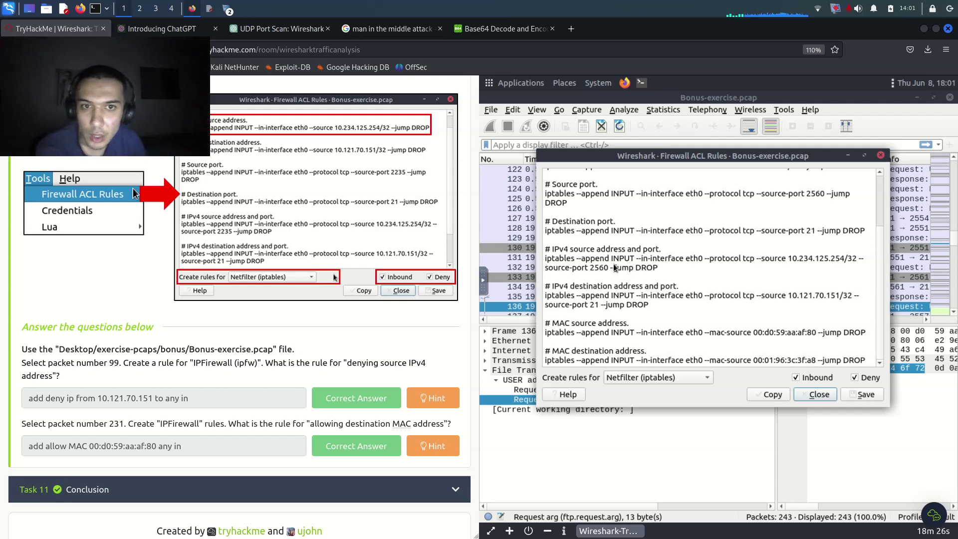
left_click_drag(20, 426, 253, 418)
left_click(665, 399)
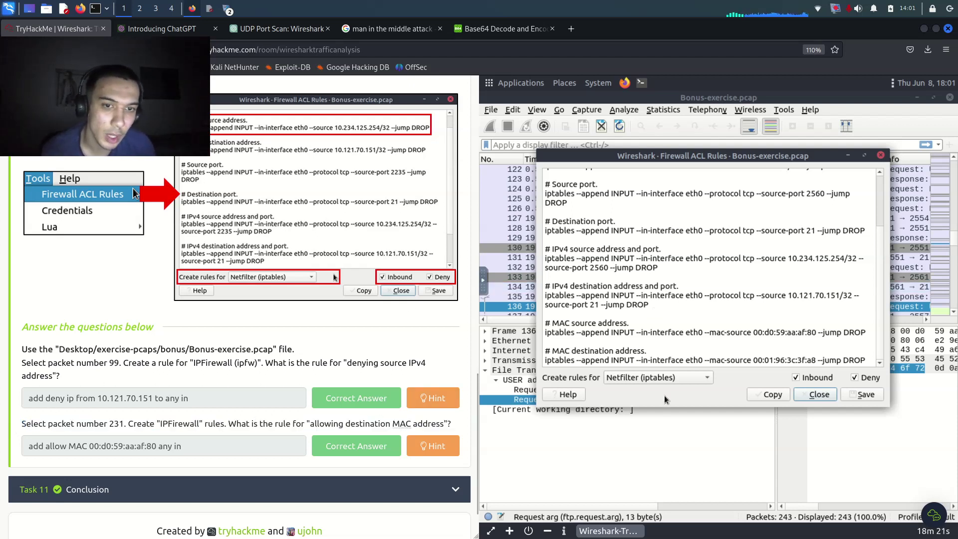
left_click(818, 394)
- Expand Task 11, read the conclusion with its recommended rooms and return to the room's active machine information
left_click(300, 488)
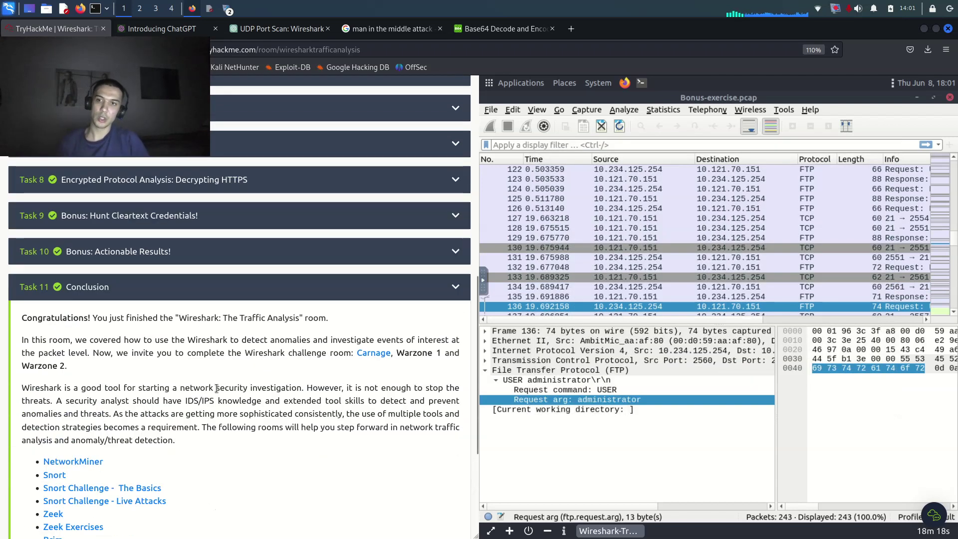
scroll(150, 404, "down", 2)
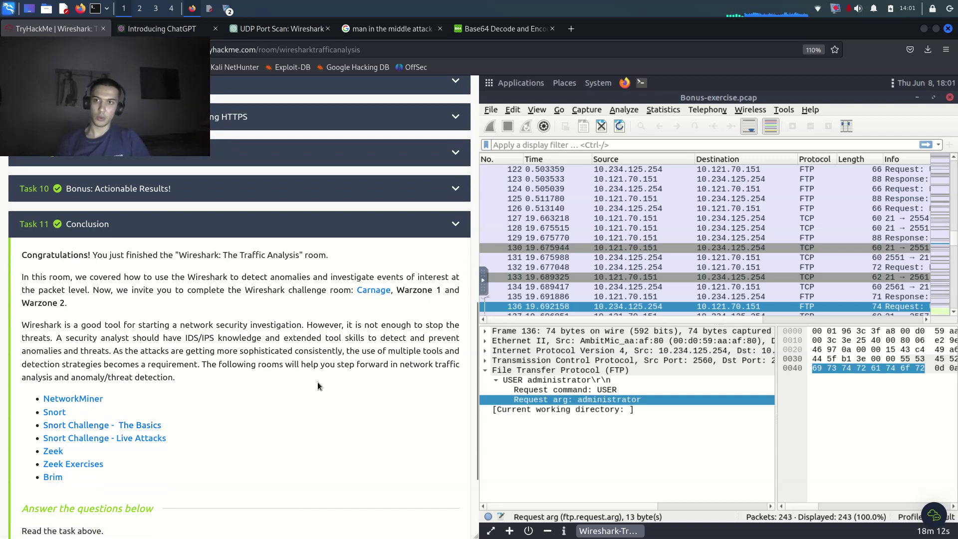
scroll(318, 382, "up", 6)
scroll(192, 346, "up", 5)
left_click_drag(118, 99, 869, 486)
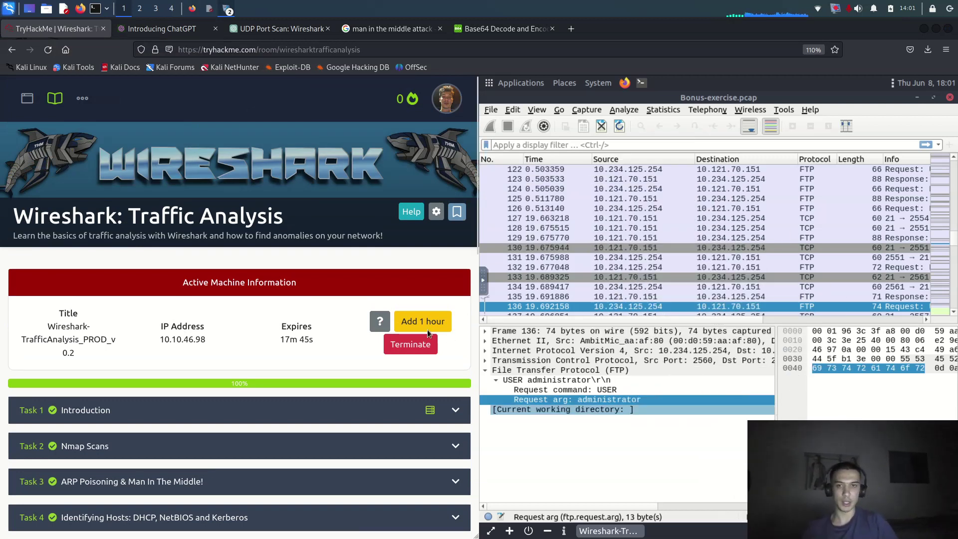